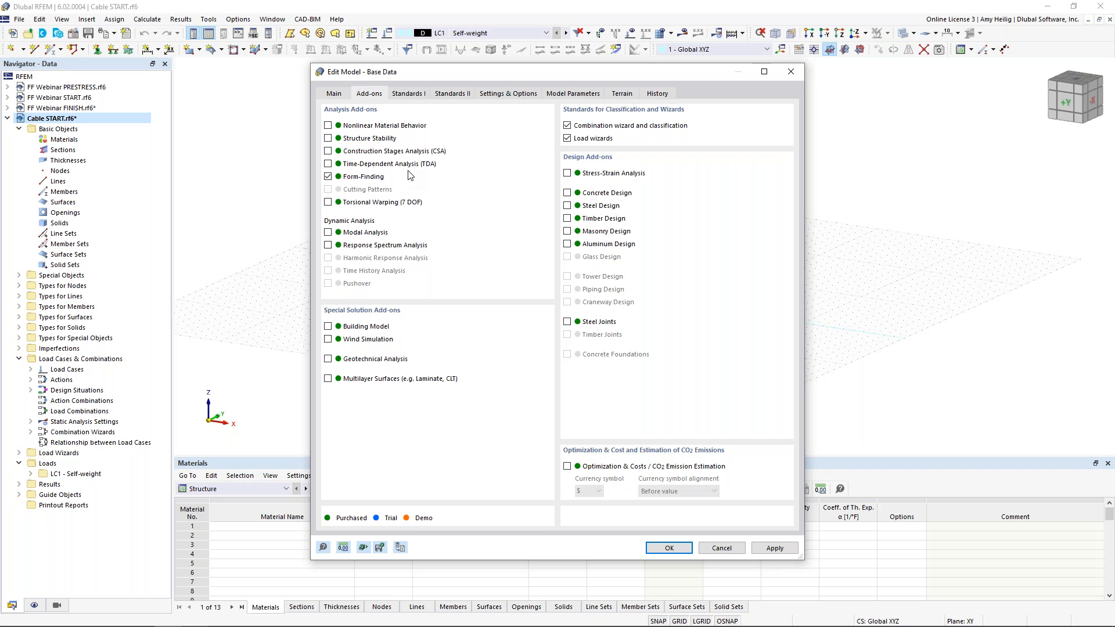
# Review the Standards I settings of the model base data and close the dialog without changes
pyautogui.click(414, 95)
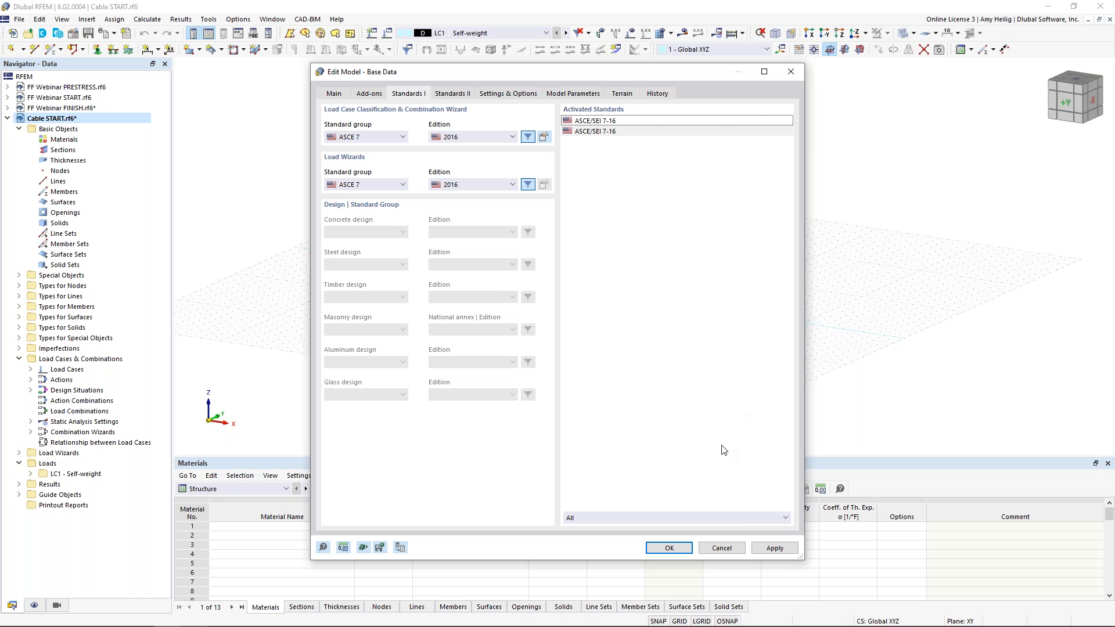
pyautogui.click(721, 548)
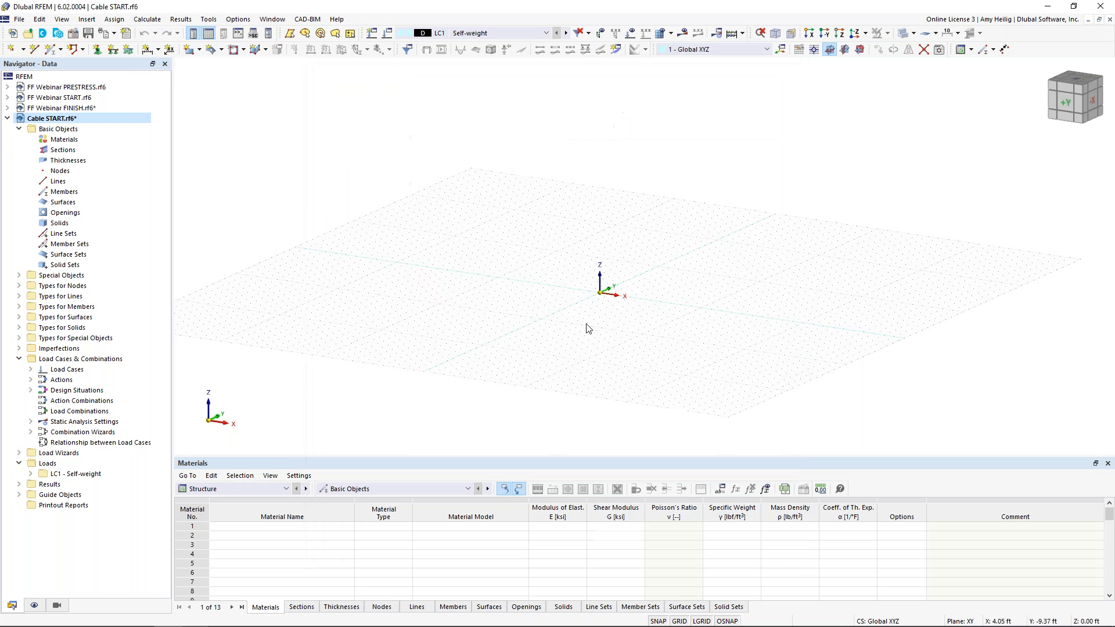
# Start a new member and set its member type to Cable
pyautogui.moveTo(624, 331); pyautogui.dragTo(610, 307, button='middle')
pyautogui.click(51, 49)
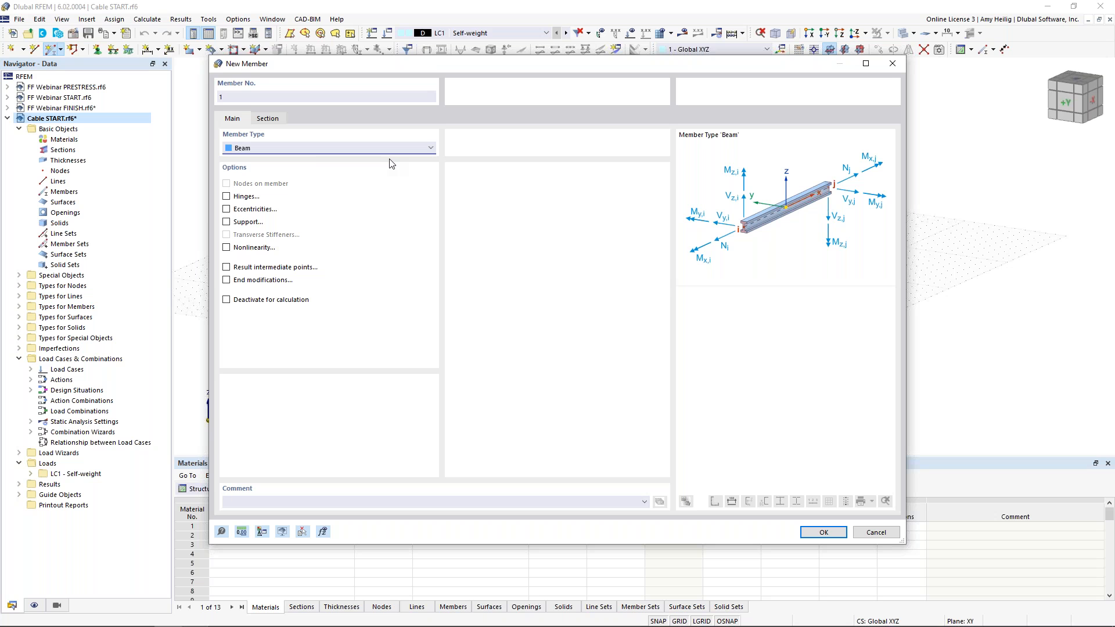
pyautogui.click(300, 147)
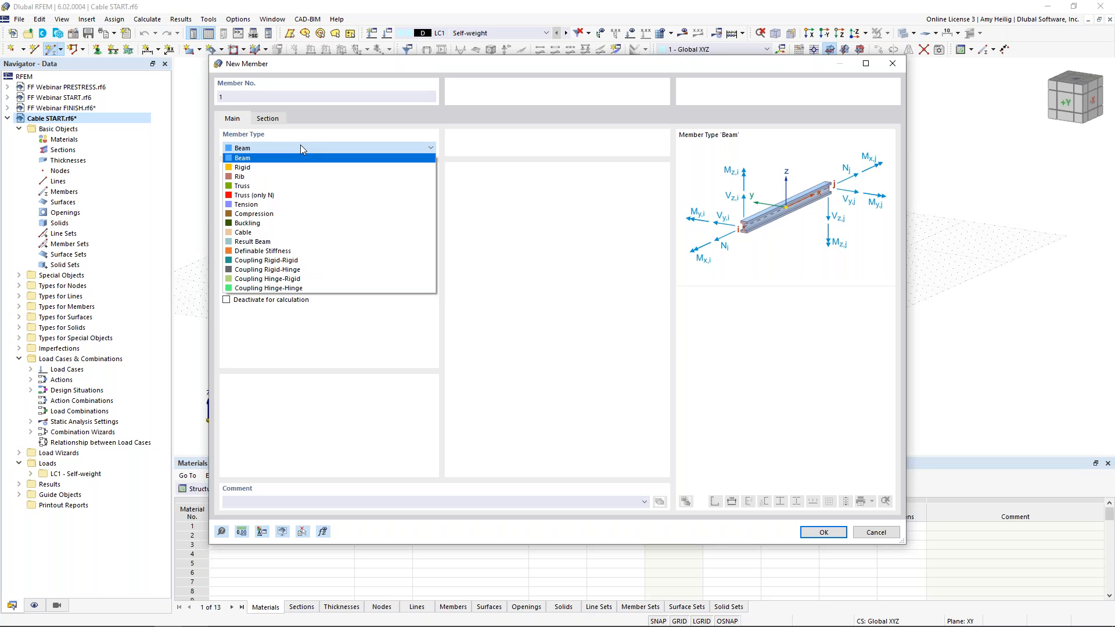
pyautogui.click(275, 233)
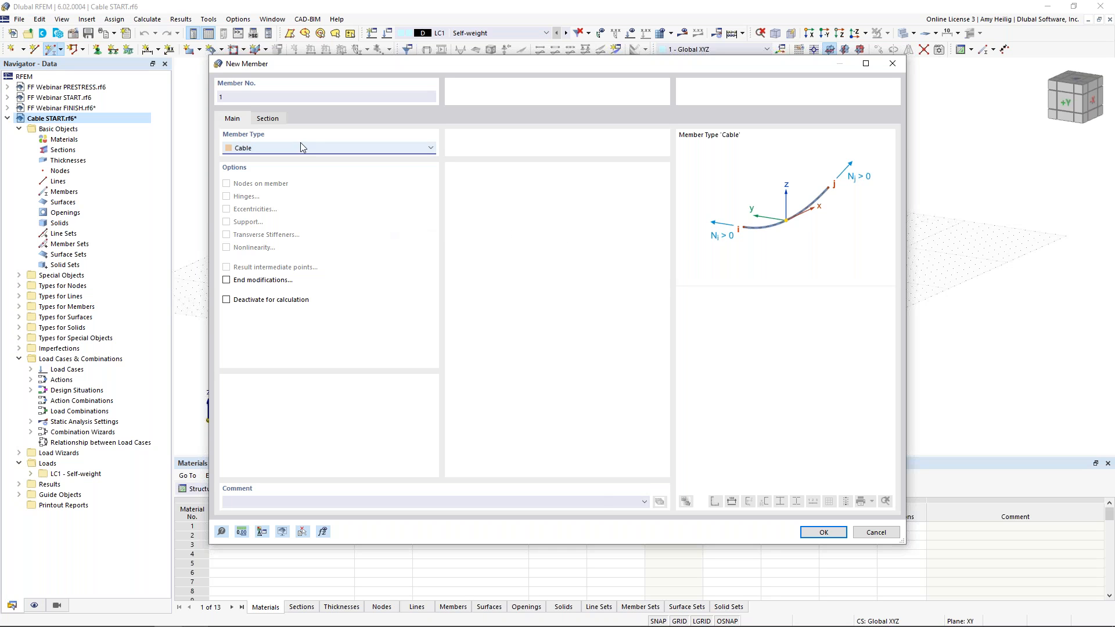
# Open the section library, choose the round bar category filtered to United States, and pick RB 1/2
pyautogui.click(268, 119)
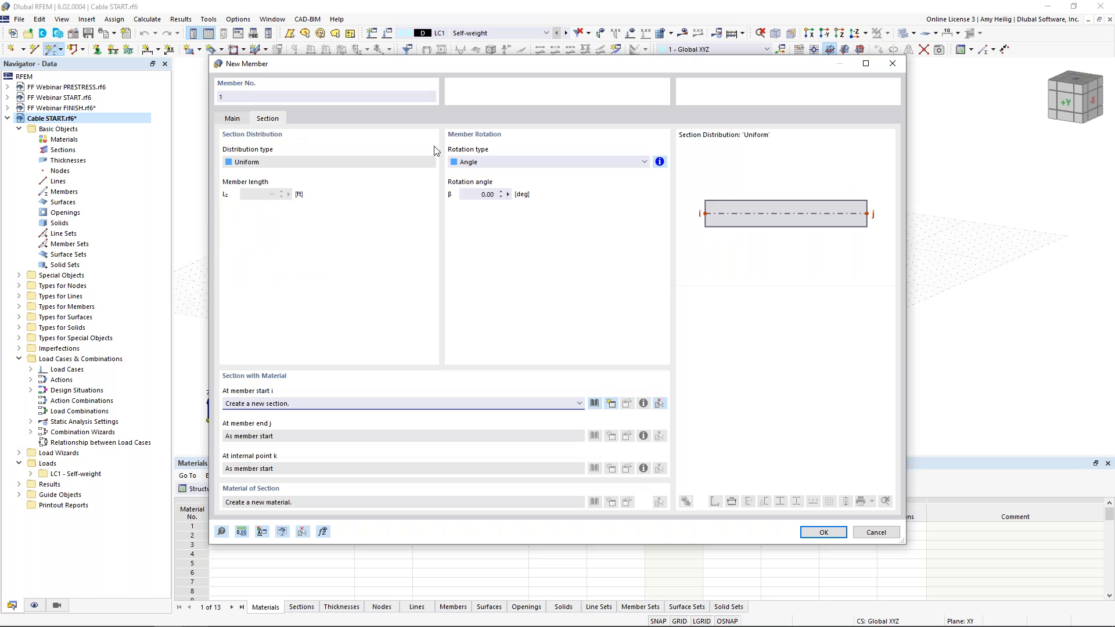
pyautogui.click(595, 404)
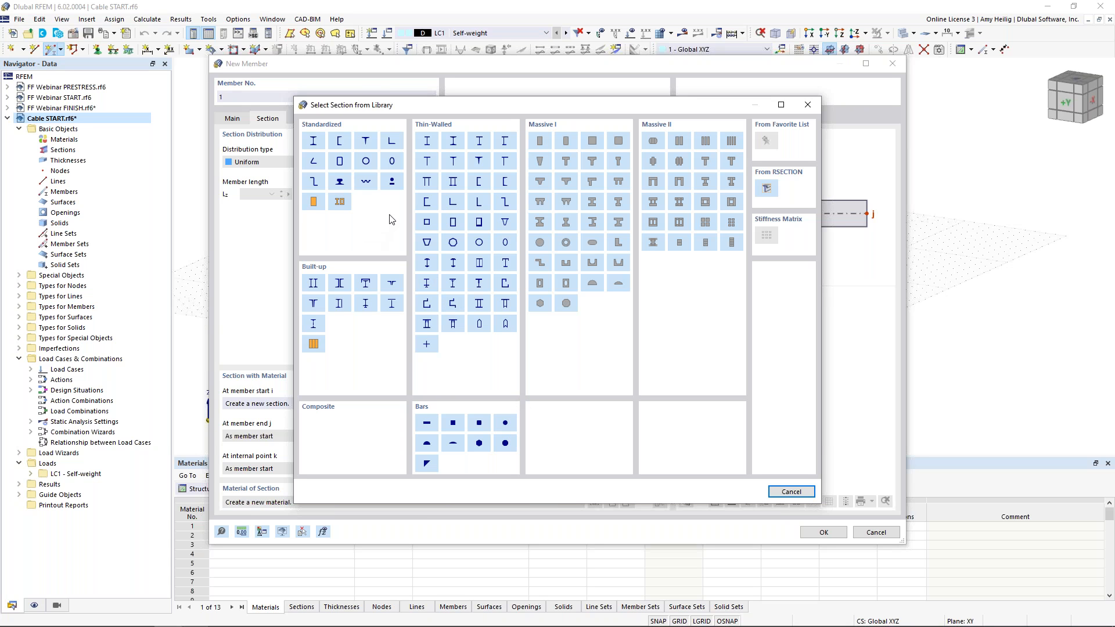
pyautogui.click(394, 185)
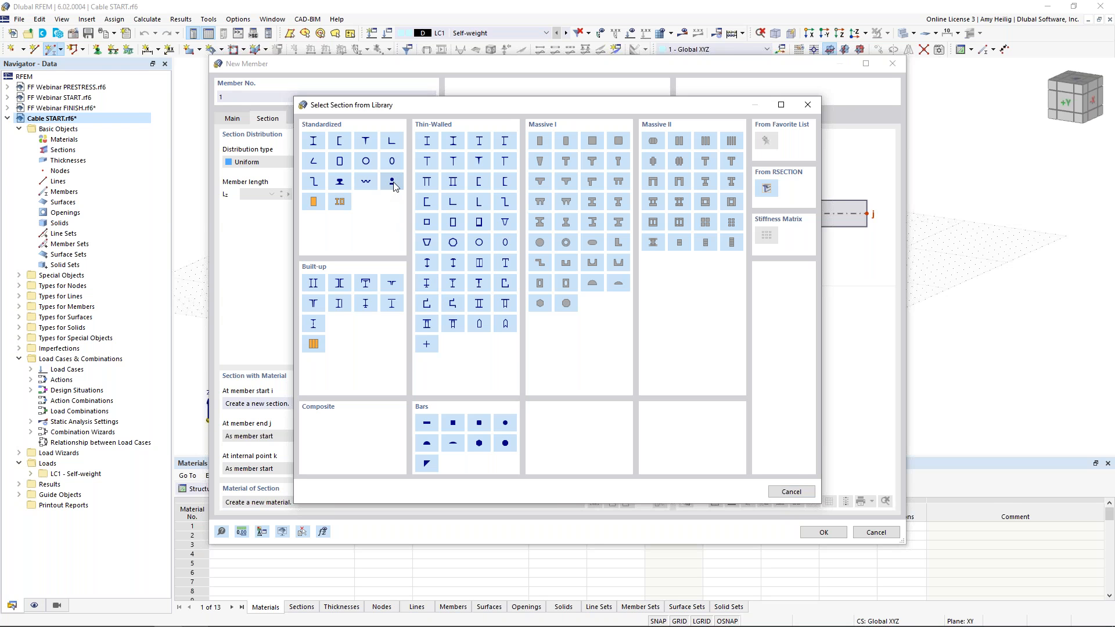
pyautogui.click(193, 263)
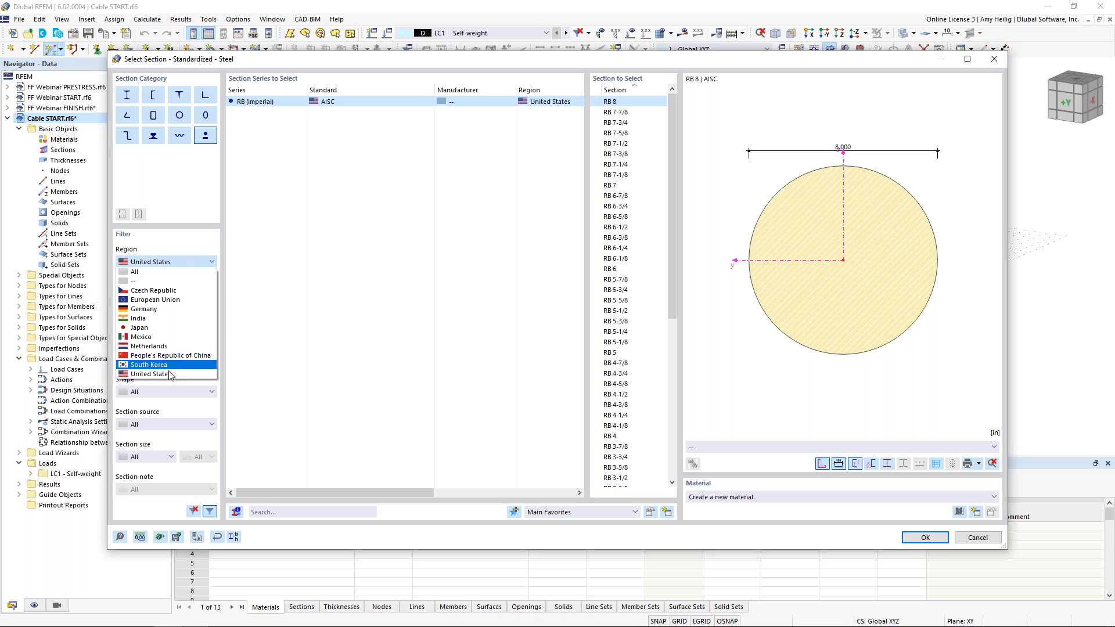
pyautogui.click(170, 375)
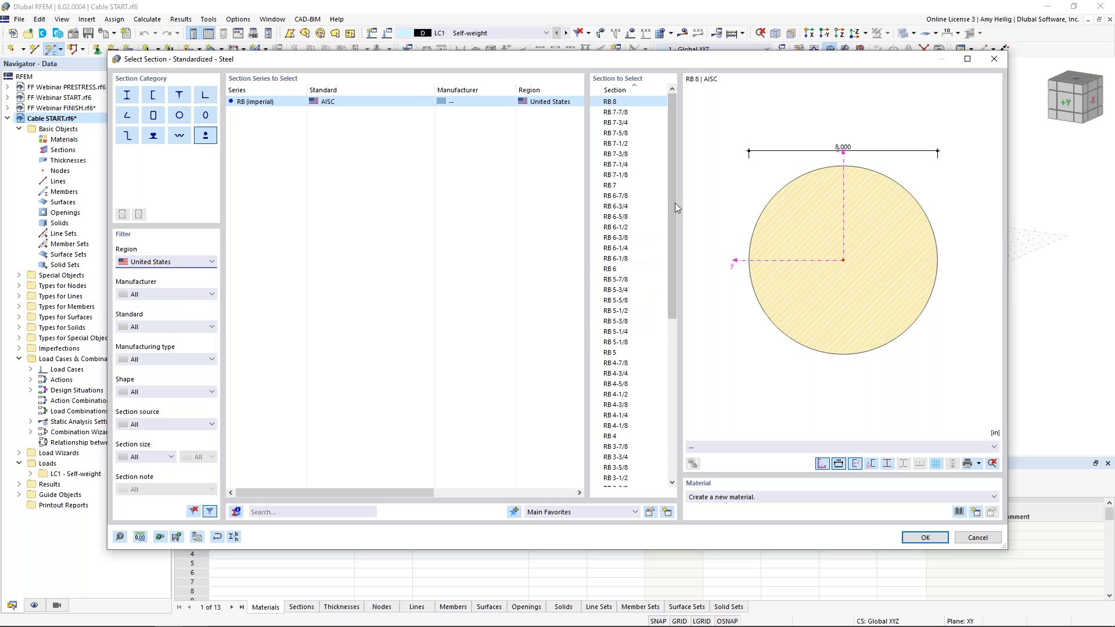
pyautogui.scroll(-2, 663, 240)
pyautogui.scroll(-7, 662, 279)
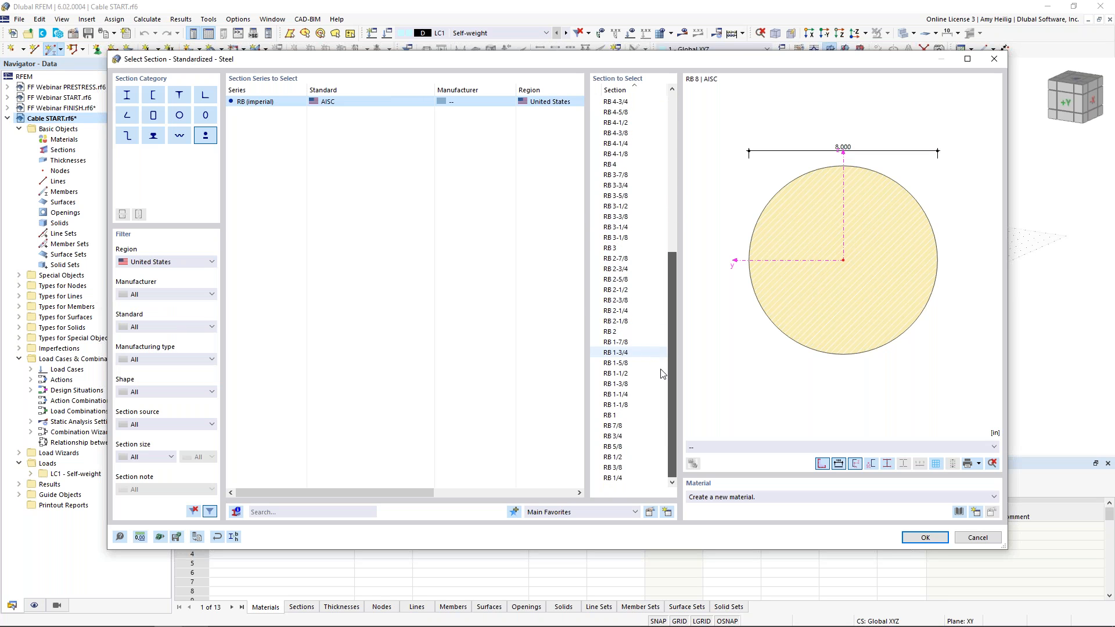
pyautogui.click(633, 458)
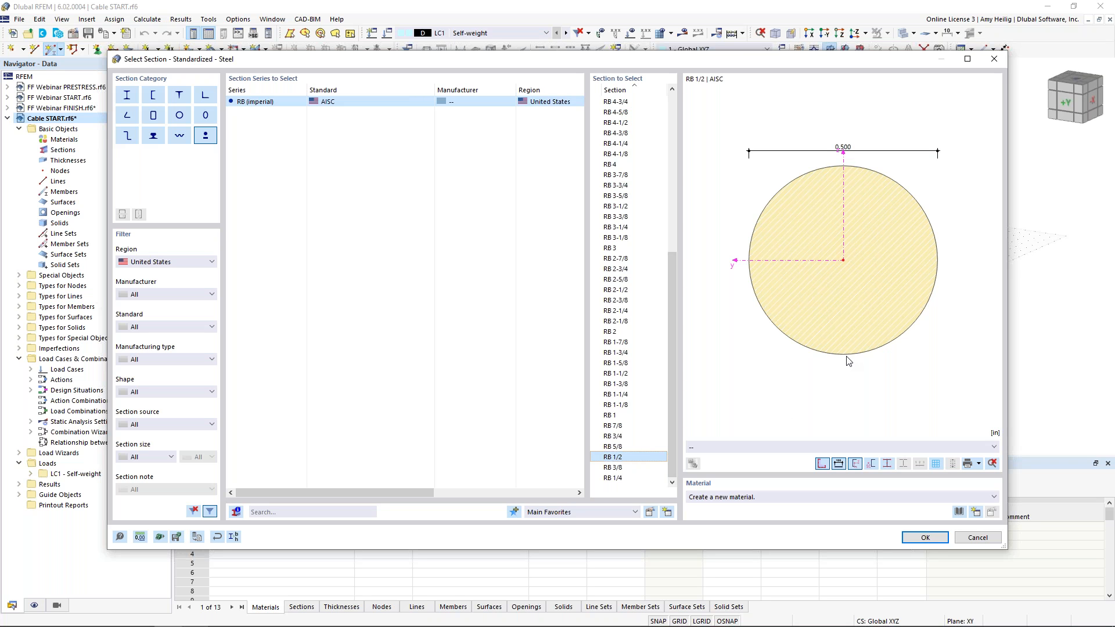
# Import a material from the library filtered to Metal type and Cable subtype, taking Cable PE (Pfeifer)
pyautogui.click(958, 513)
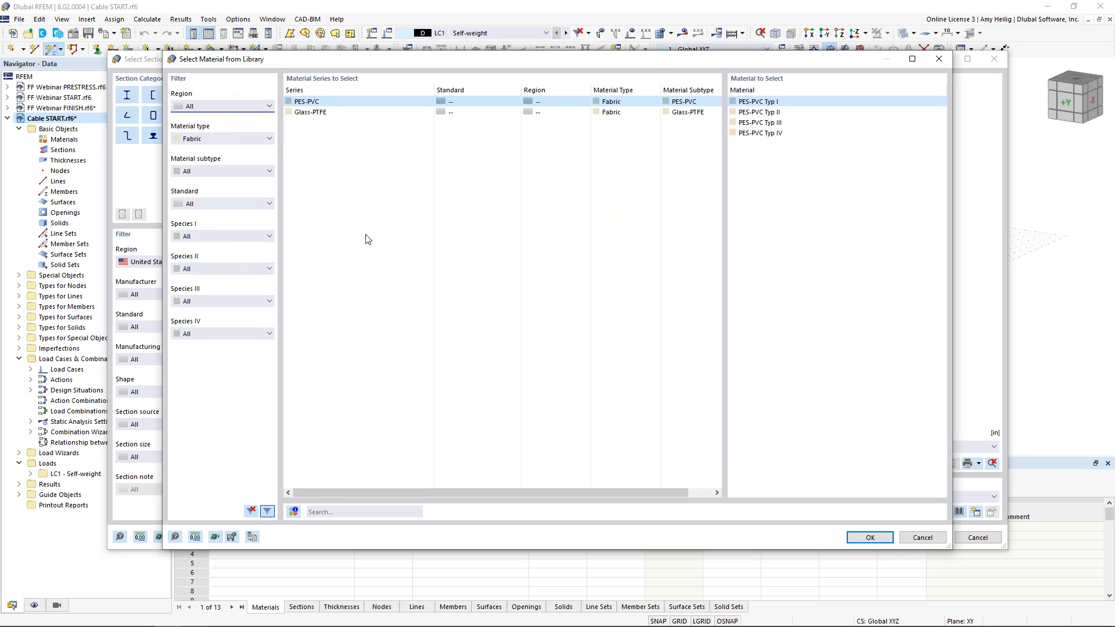
pyautogui.click(240, 139)
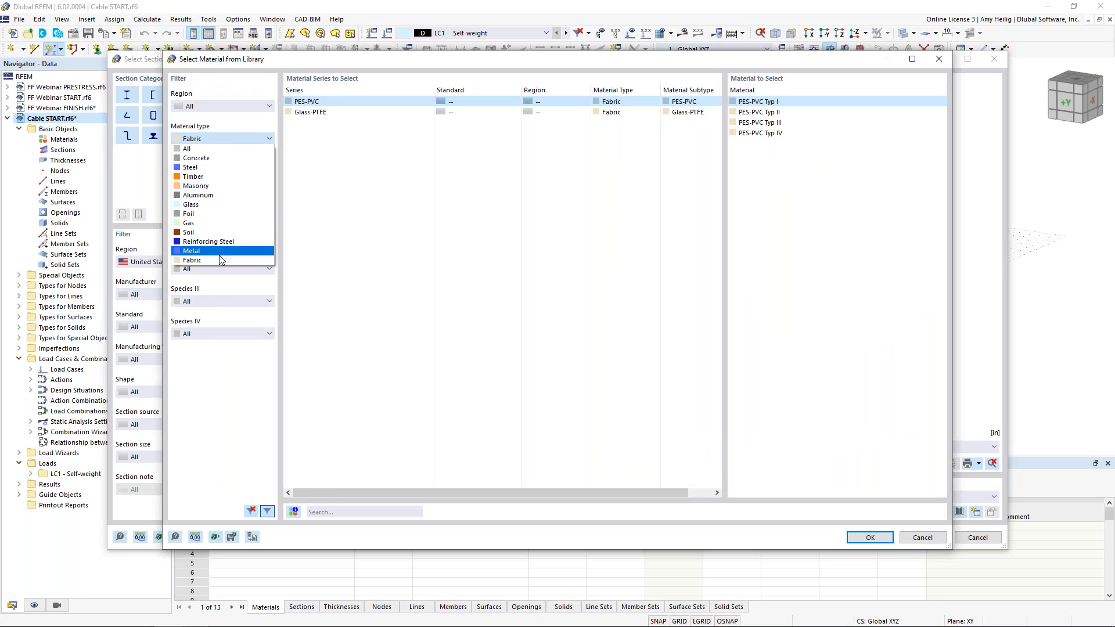
pyautogui.click(220, 252)
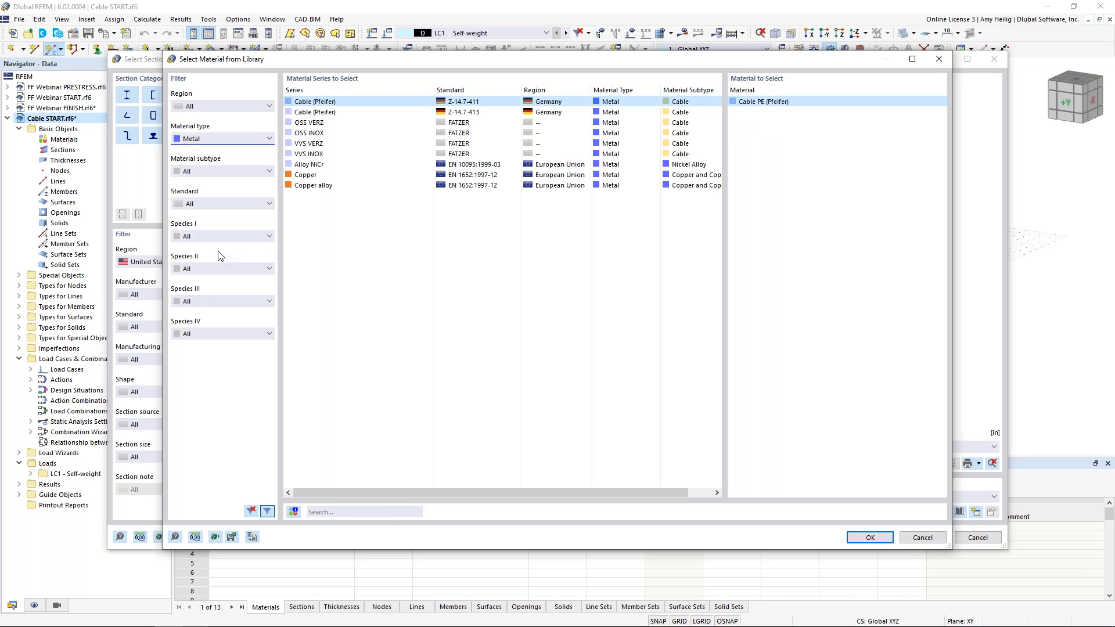
pyautogui.click(207, 171)
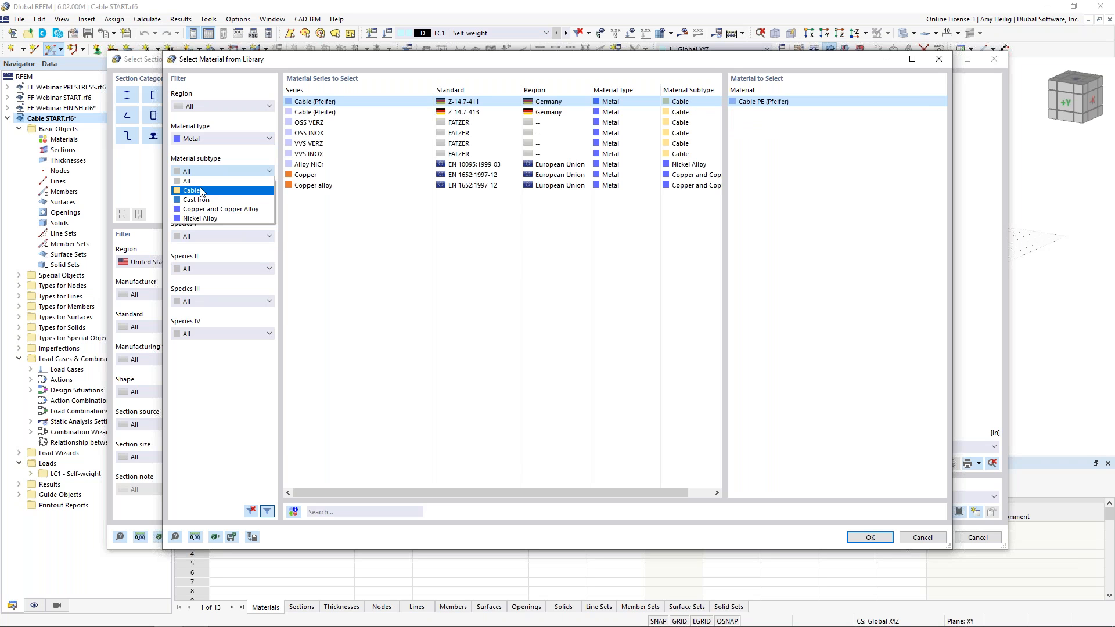
pyautogui.click(195, 191)
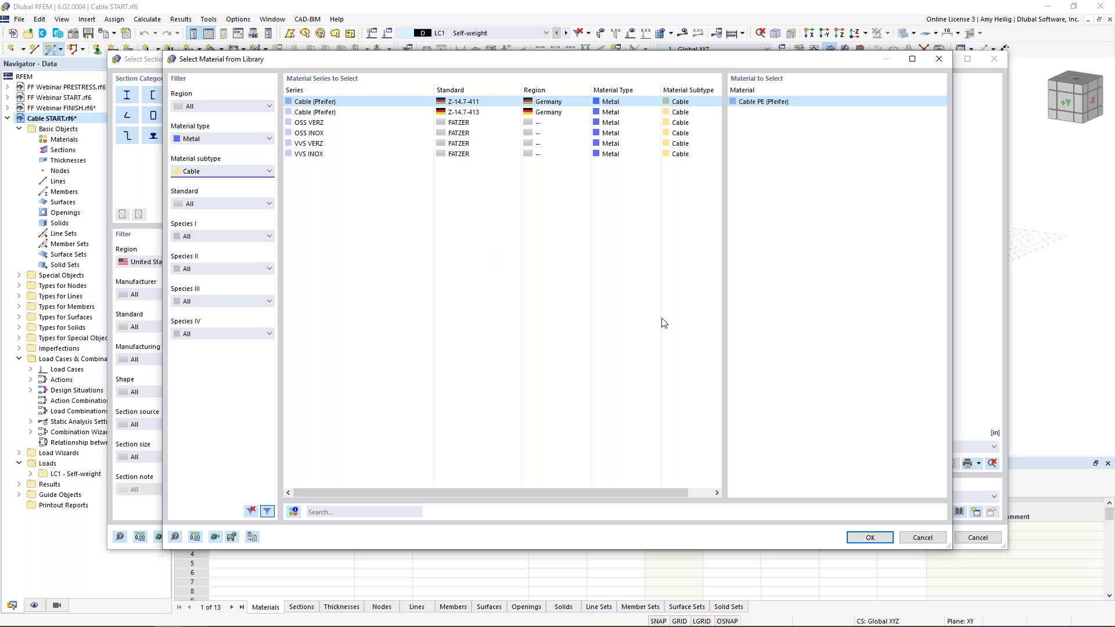
pyautogui.click(874, 537)
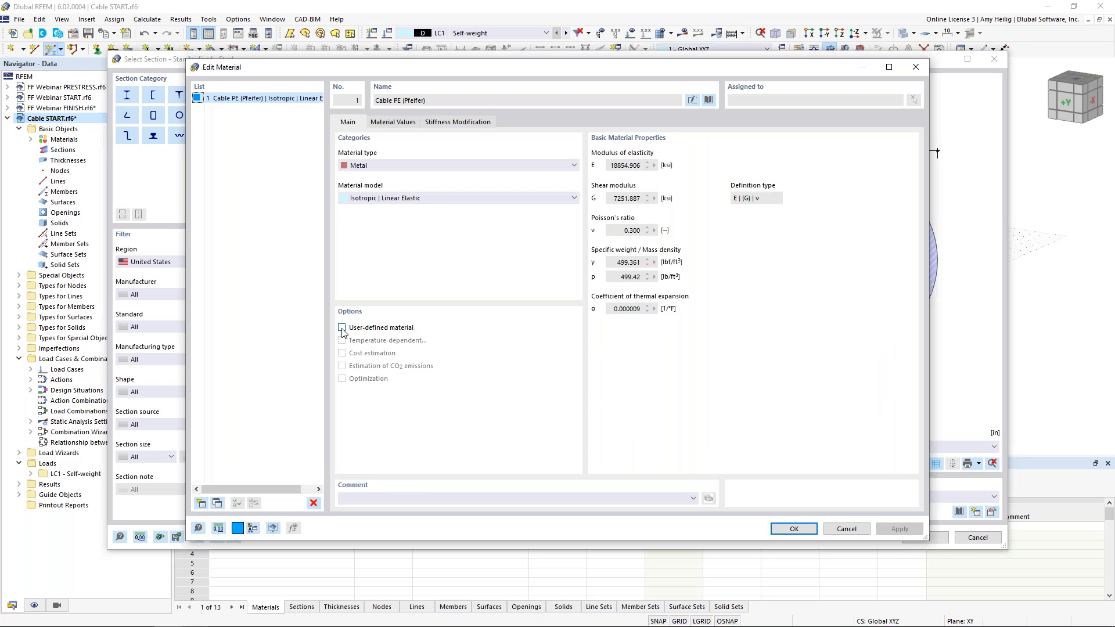
# Make the material user-defined, rename it User-Defined Cable Material, review its material values and confirm
pyautogui.click(342, 328)
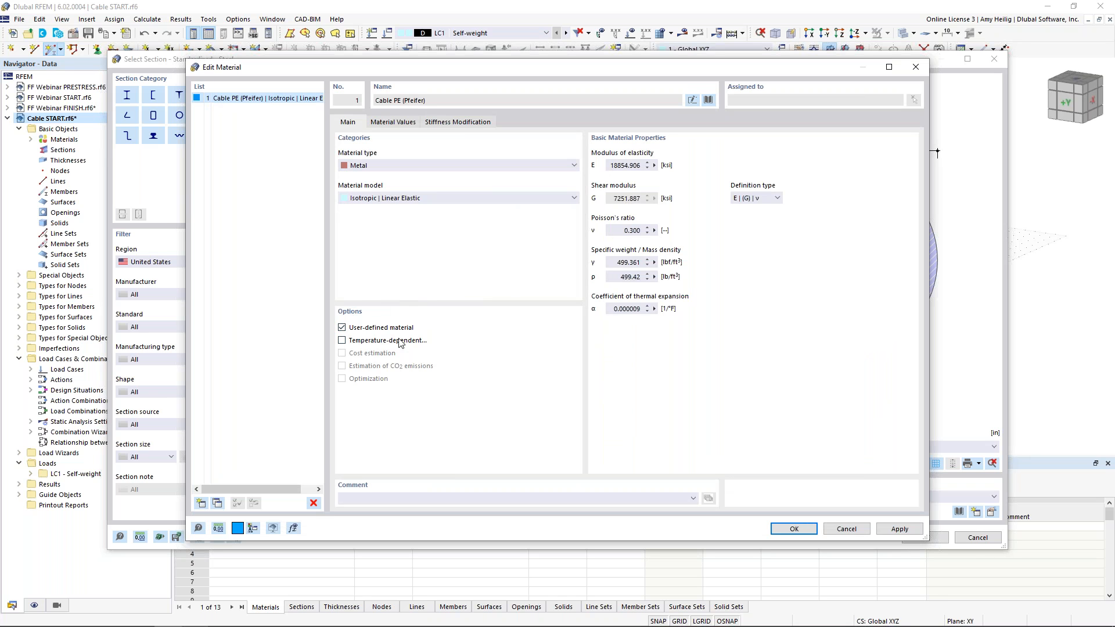
pyautogui.click(691, 100)
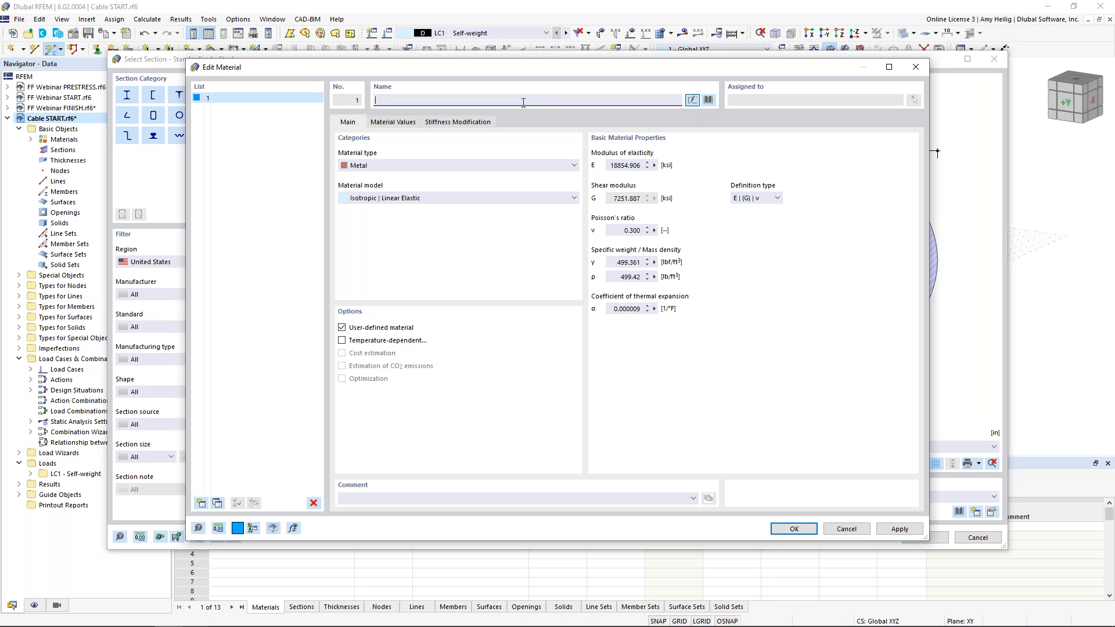
pyautogui.write('User-Defined Cable Material')
pyautogui.click(393, 122)
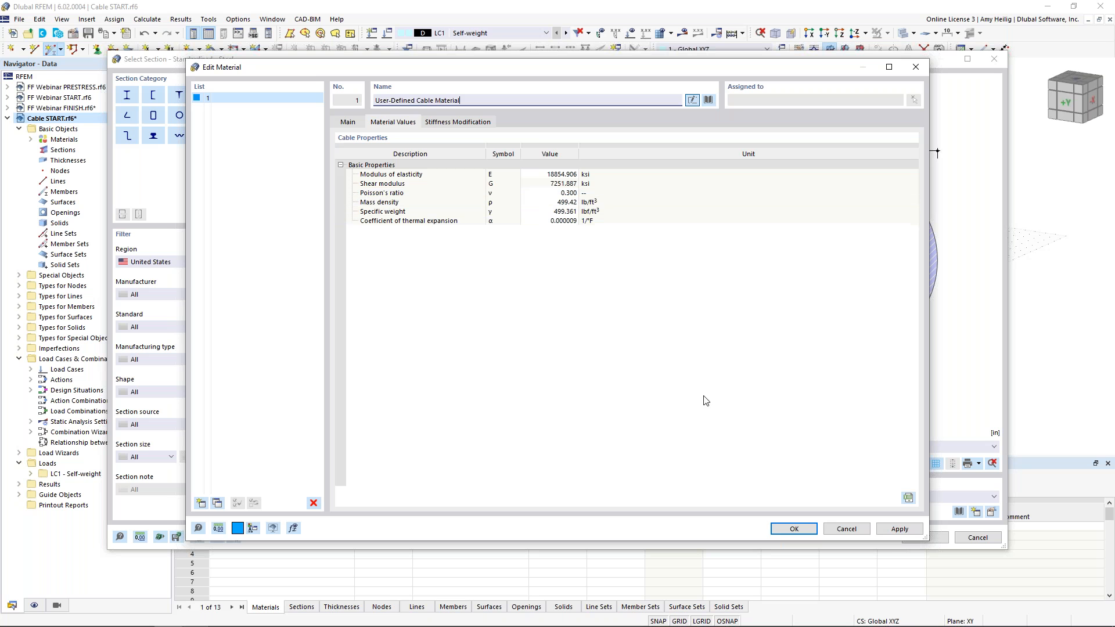
pyautogui.click(800, 528)
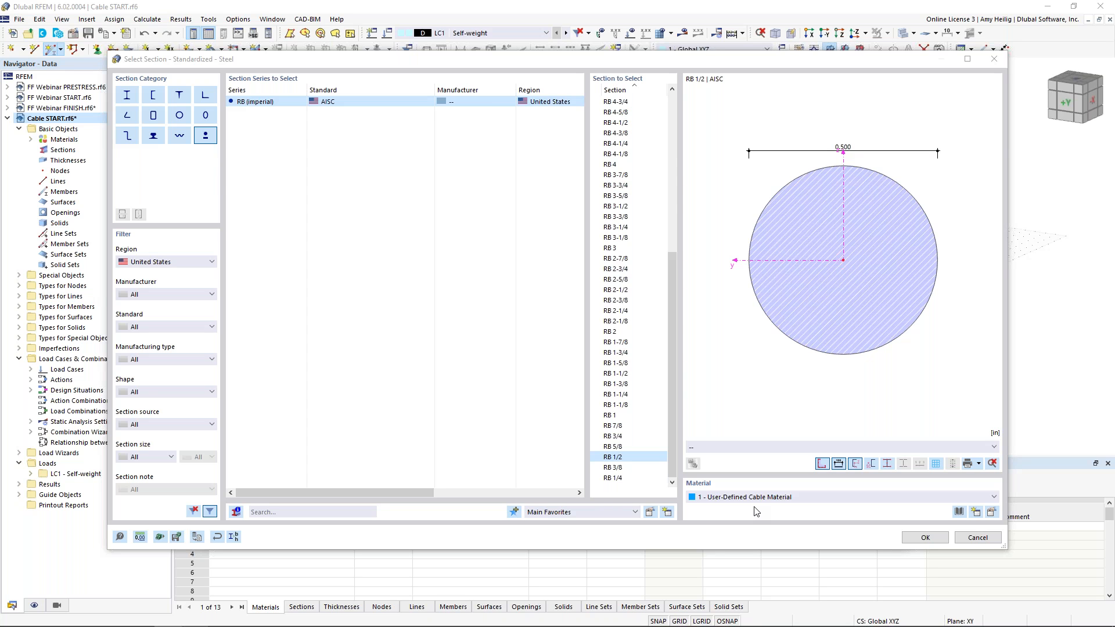
# Accept the RB 1/2 section with the new material and exit member placement without drawing
pyautogui.click(925, 537)
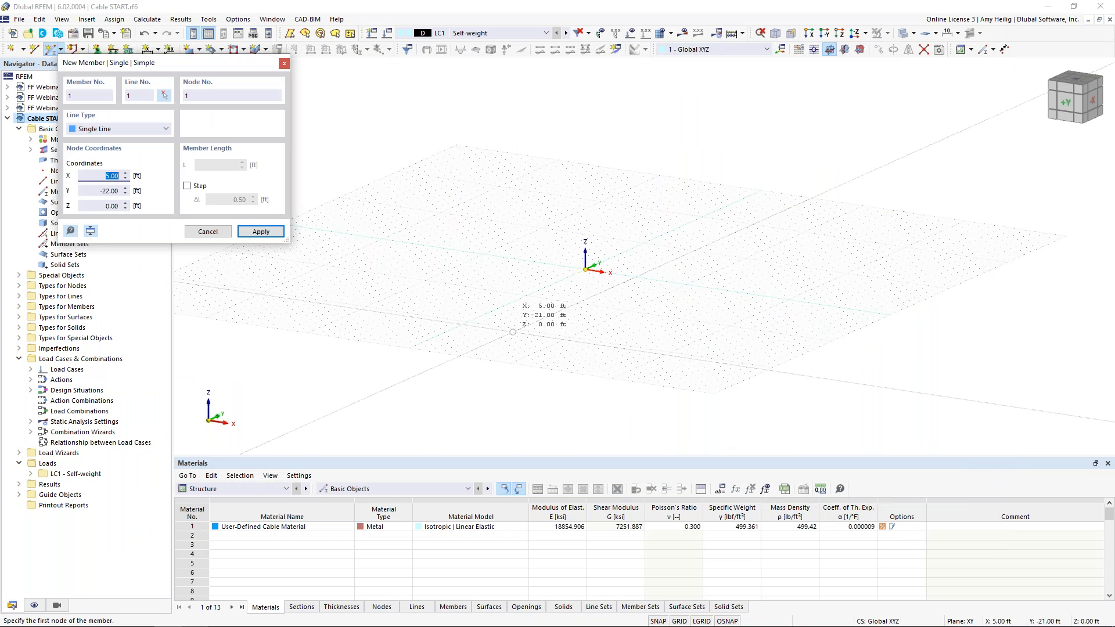
pyautogui.press('Escape')
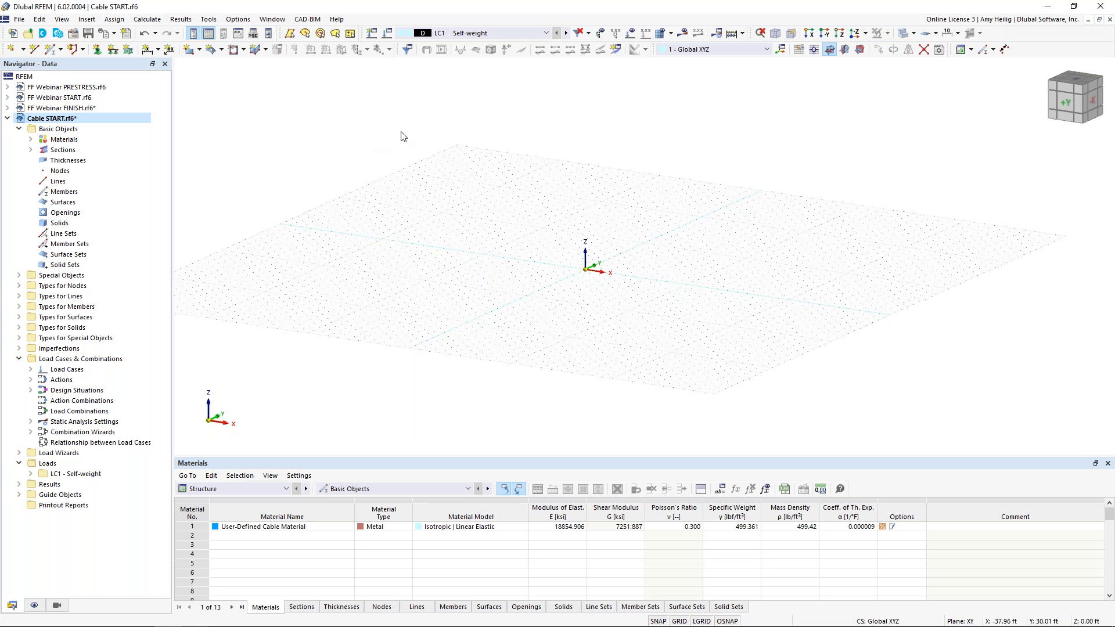
# Save the current model as a template
pyautogui.click(21, 19)
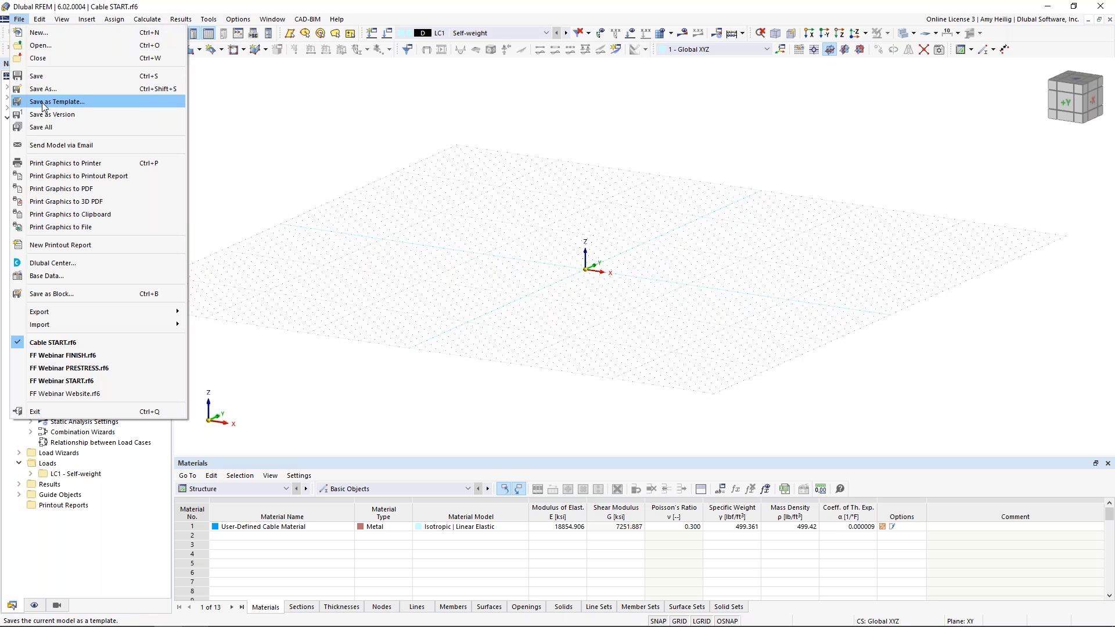
pyautogui.click(282, 130)
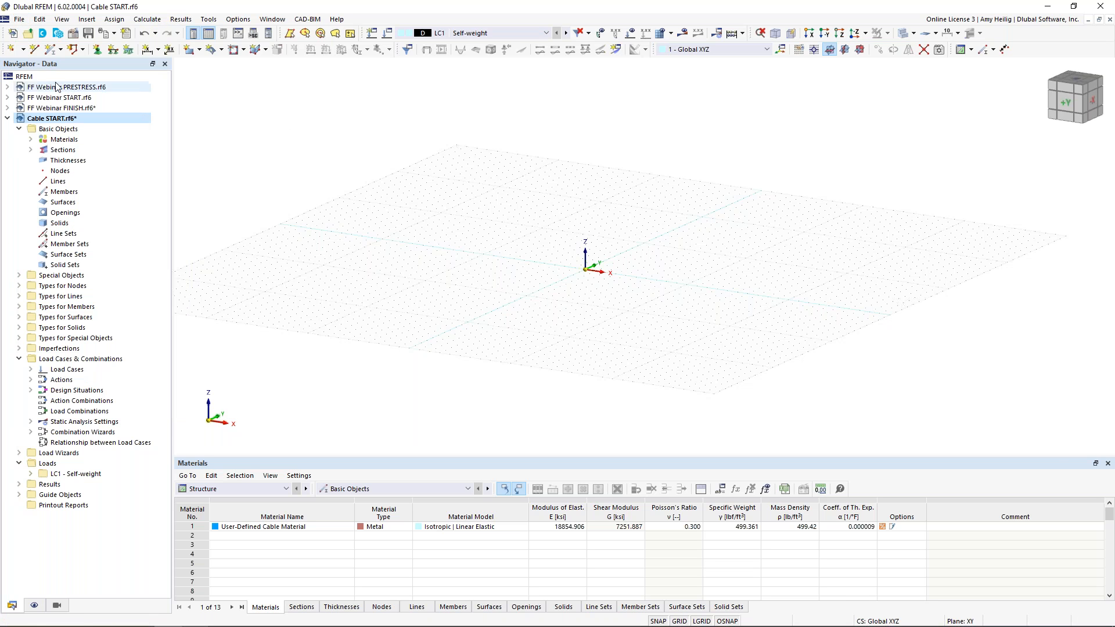
# Check the available Cables template when initializing a new model from a template, then cancel
pyautogui.click(12, 34)
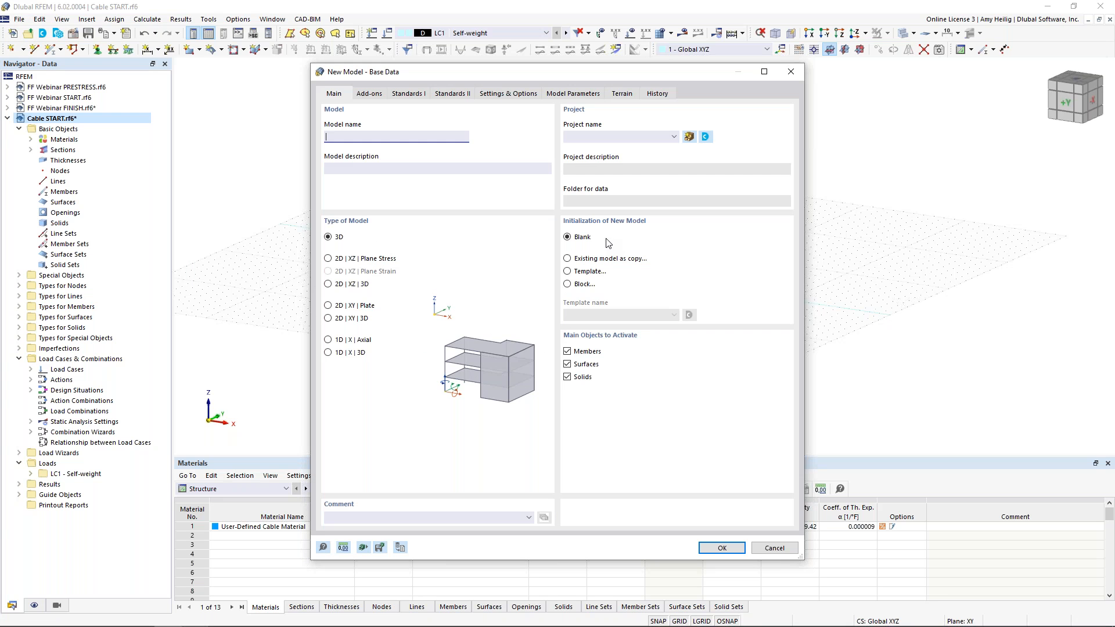
pyautogui.click(597, 273)
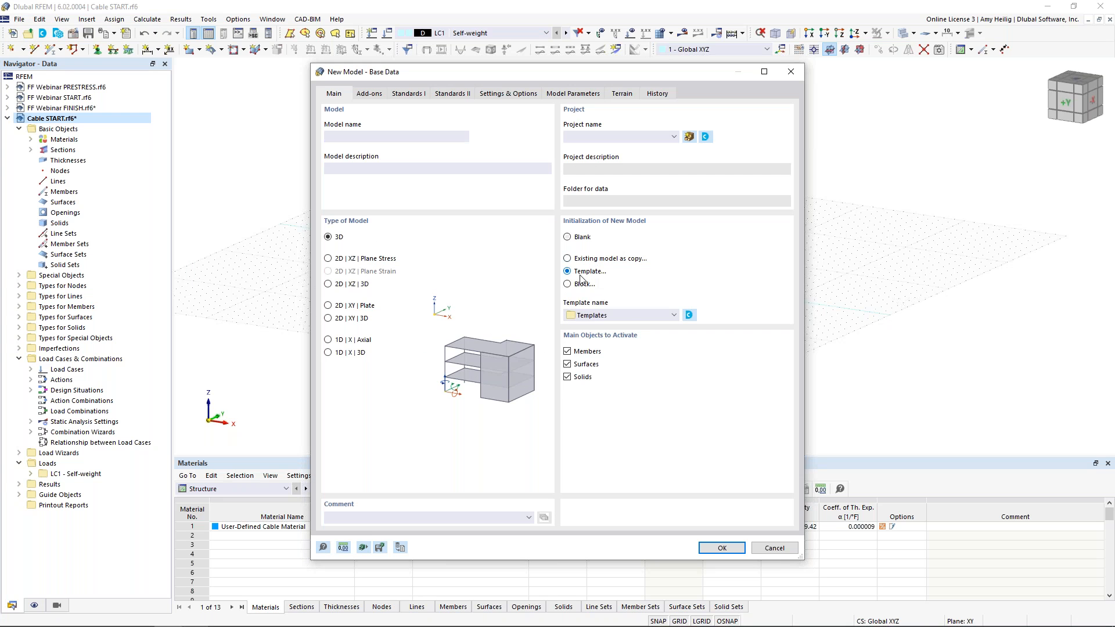
pyautogui.click(630, 316)
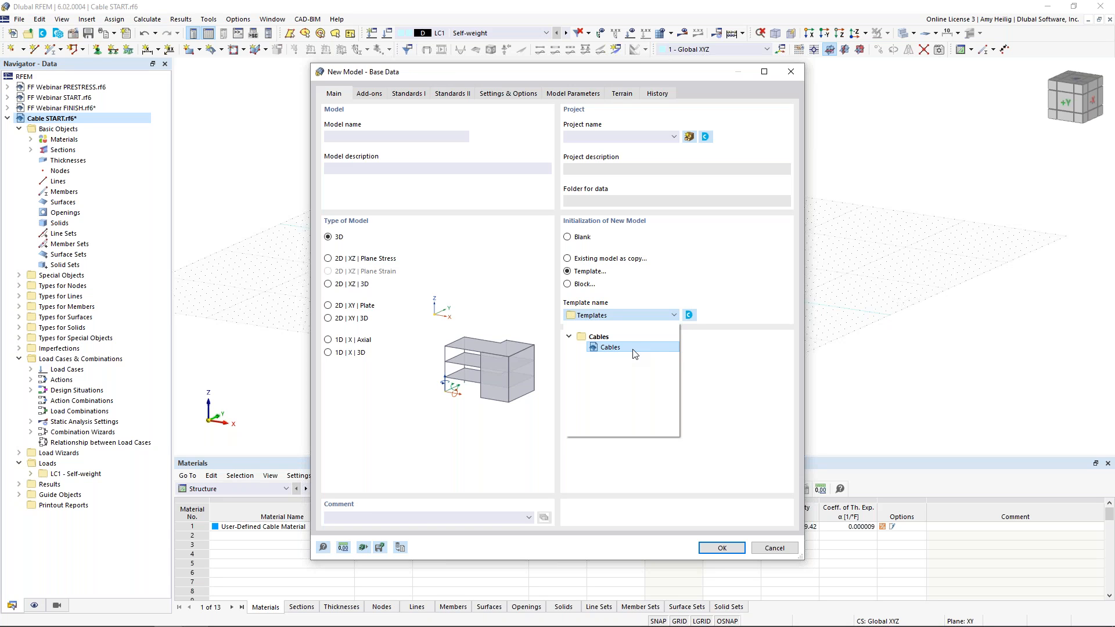
pyautogui.click(751, 317)
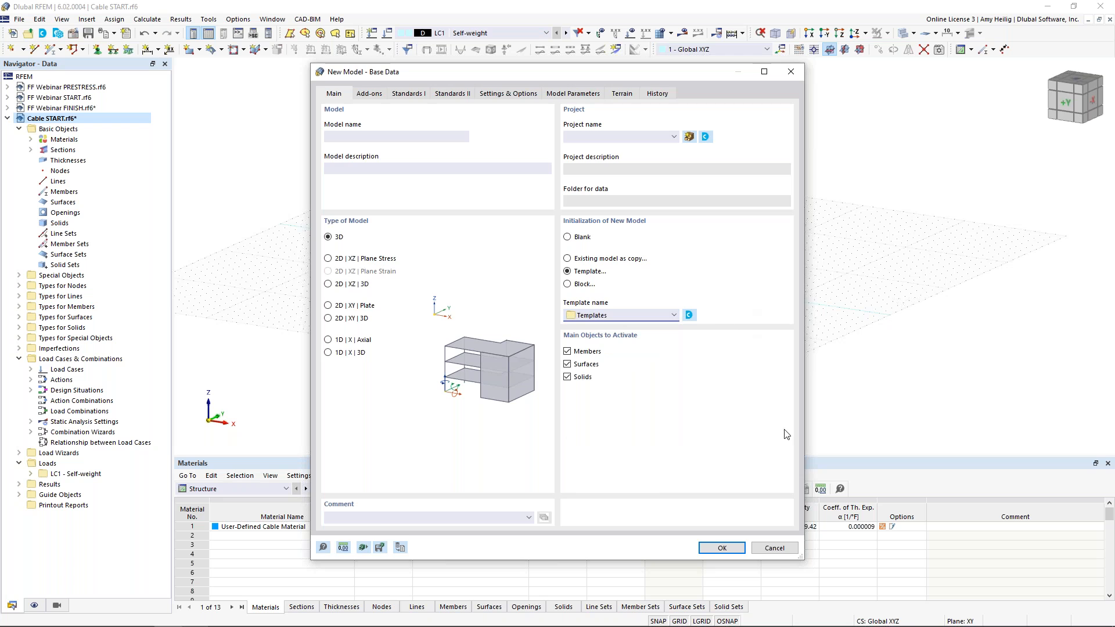
pyautogui.click(774, 547)
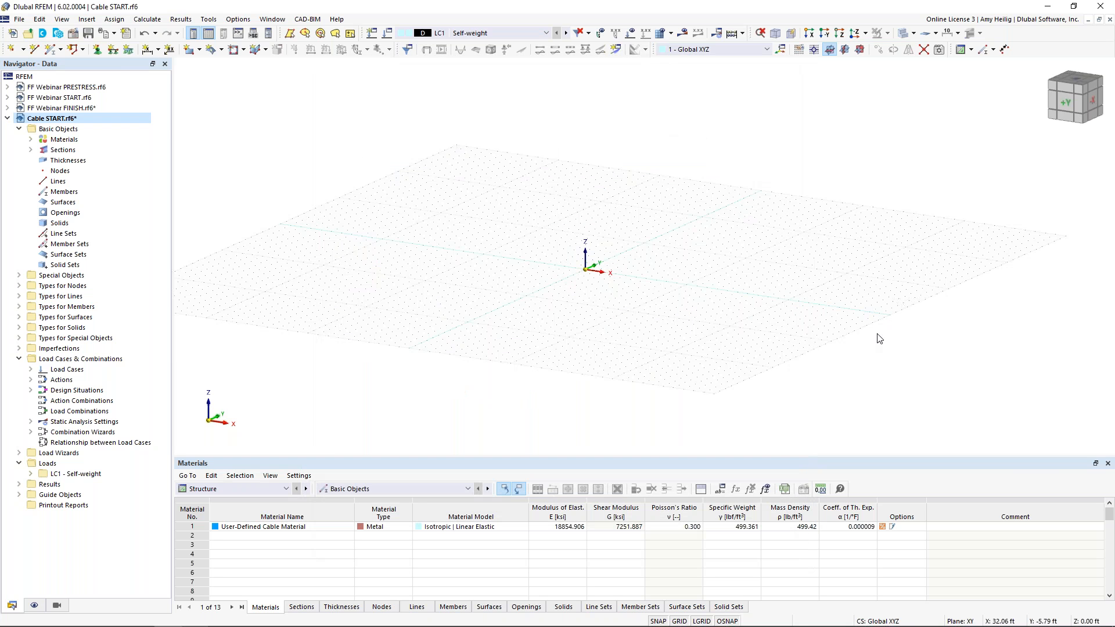
# Start a new member, set its member type to Cable and confirm the member settings
pyautogui.click(51, 49)
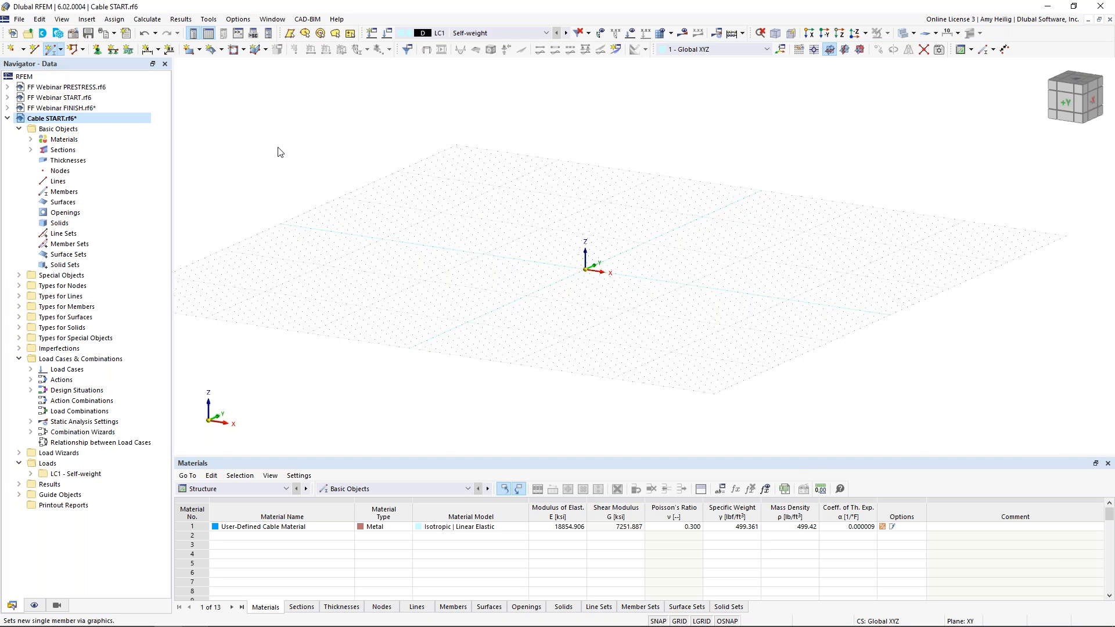
pyautogui.click(276, 148)
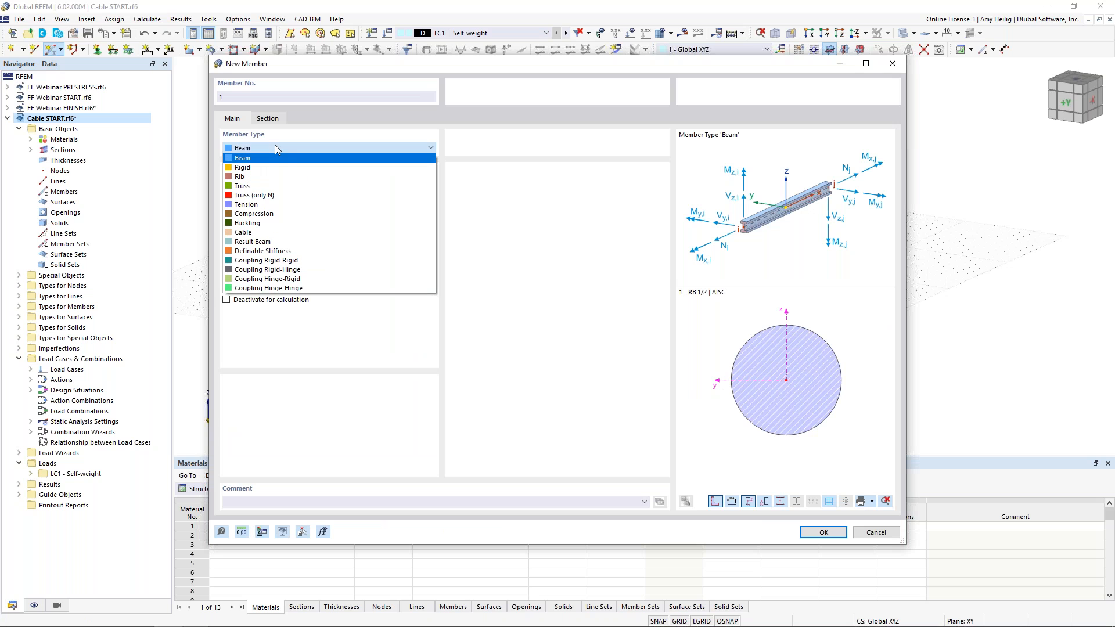
pyautogui.click(255, 232)
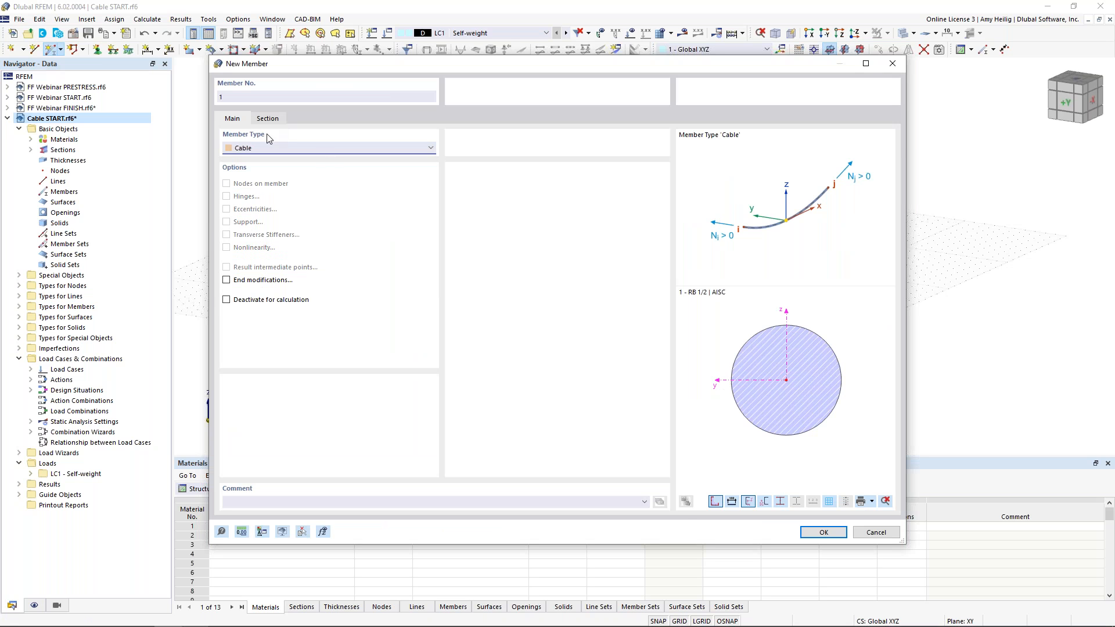
pyautogui.click(818, 531)
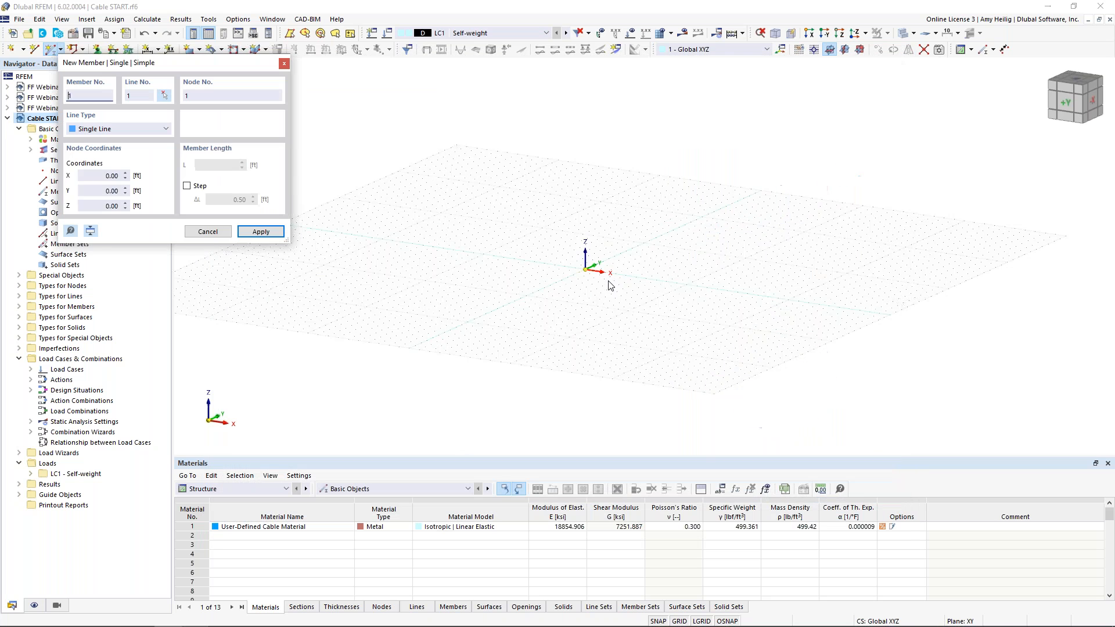
# Draw the cable member from the origin along the global X axis
pyautogui.click(575, 267)
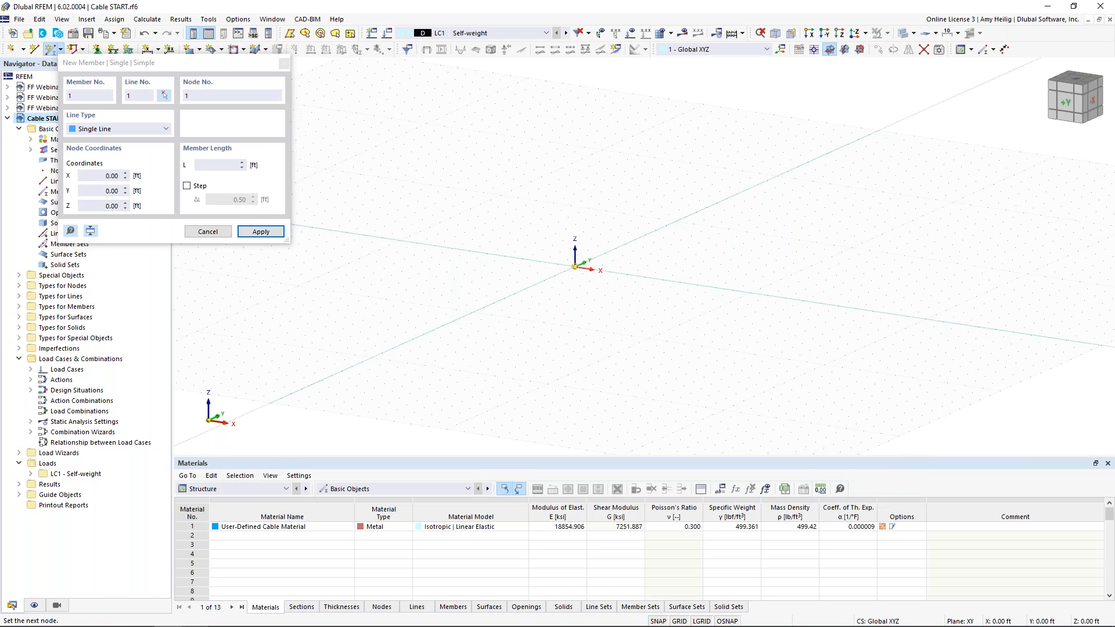
pyautogui.moveTo(869, 310); pyautogui.dragTo(772, 265, button='middle')
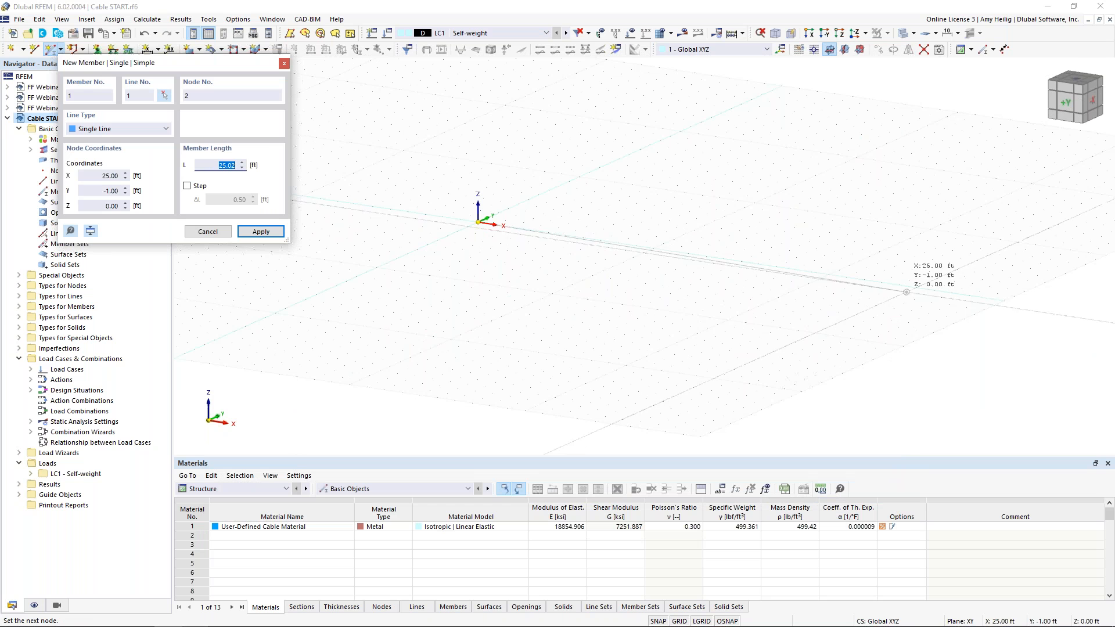
pyautogui.click(1003, 301)
pyautogui.press('Escape')
pyautogui.keyDown('ctrl'); pyautogui.moveTo(672, 337); pyautogui.dragTo(606, 352, button='middle'); pyautogui.keyUp('ctrl')
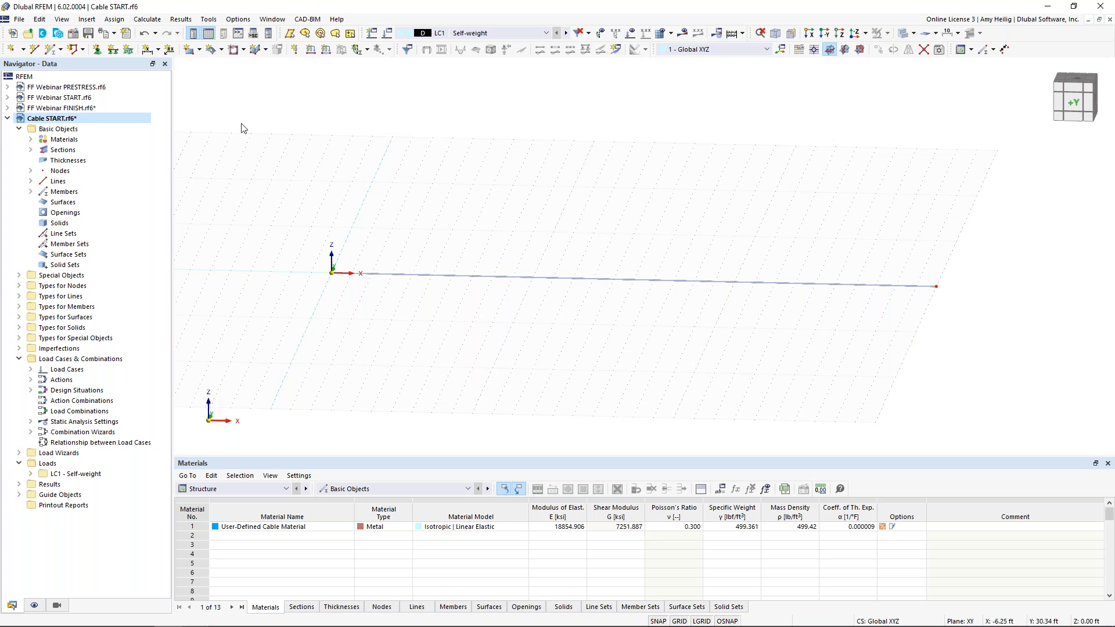
# Assign hinged nodal supports to both end nodes of the cable member
pyautogui.click(98, 51)
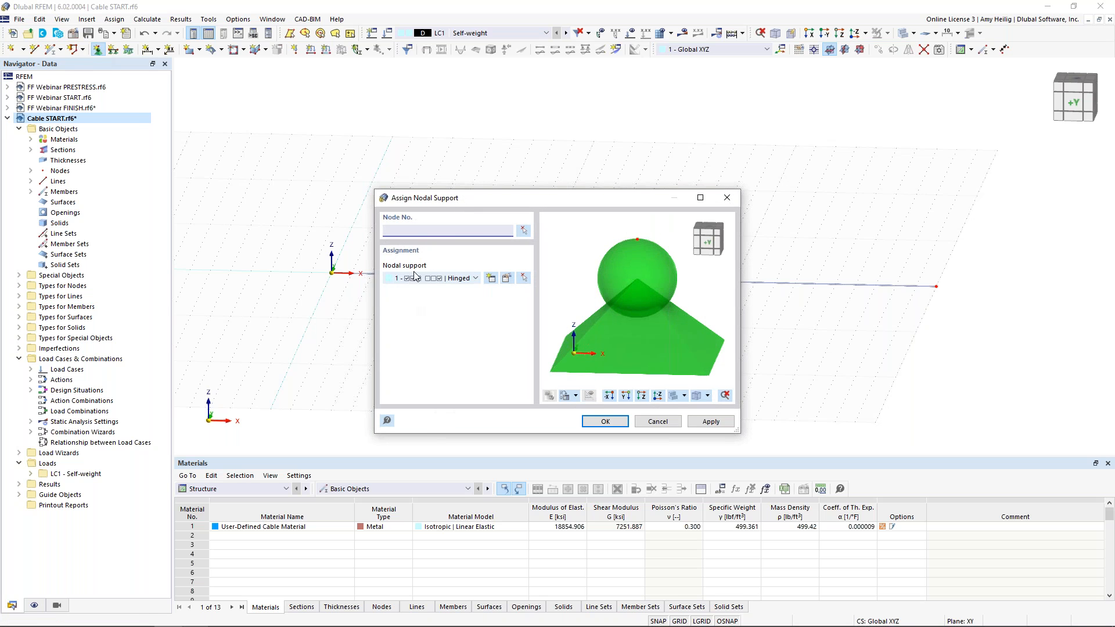
pyautogui.click(604, 421)
pyautogui.moveTo(272, 165); pyautogui.dragTo(1017, 361)
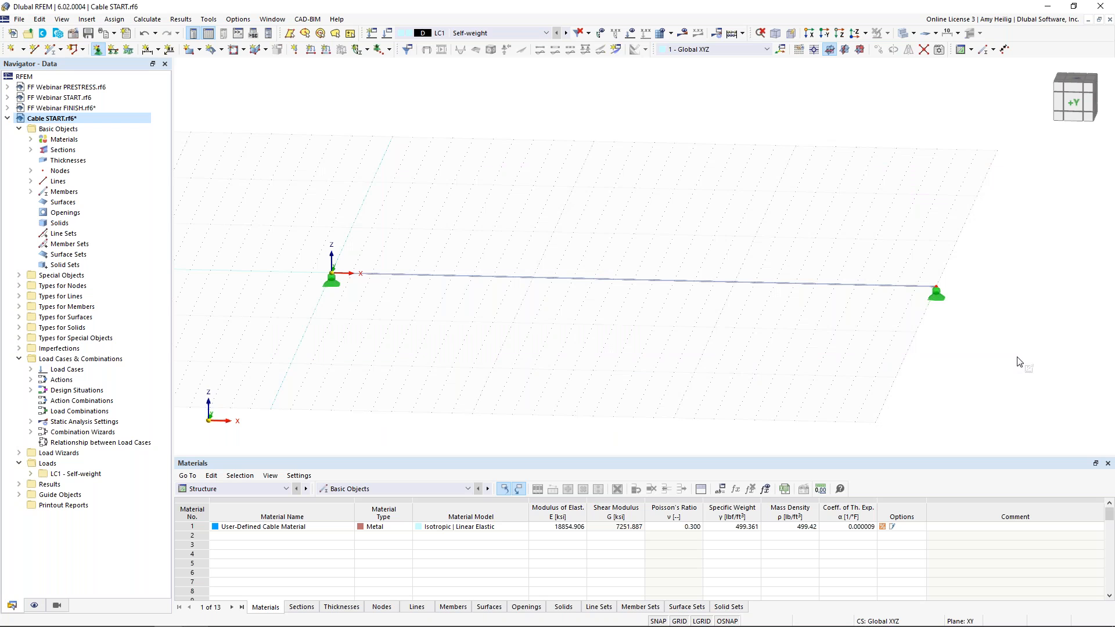
pyautogui.press('Escape')
# Rename load case LC1 as Self-weight (SW), calculate it and display the members' axial forces
pyautogui.click(389, 36)
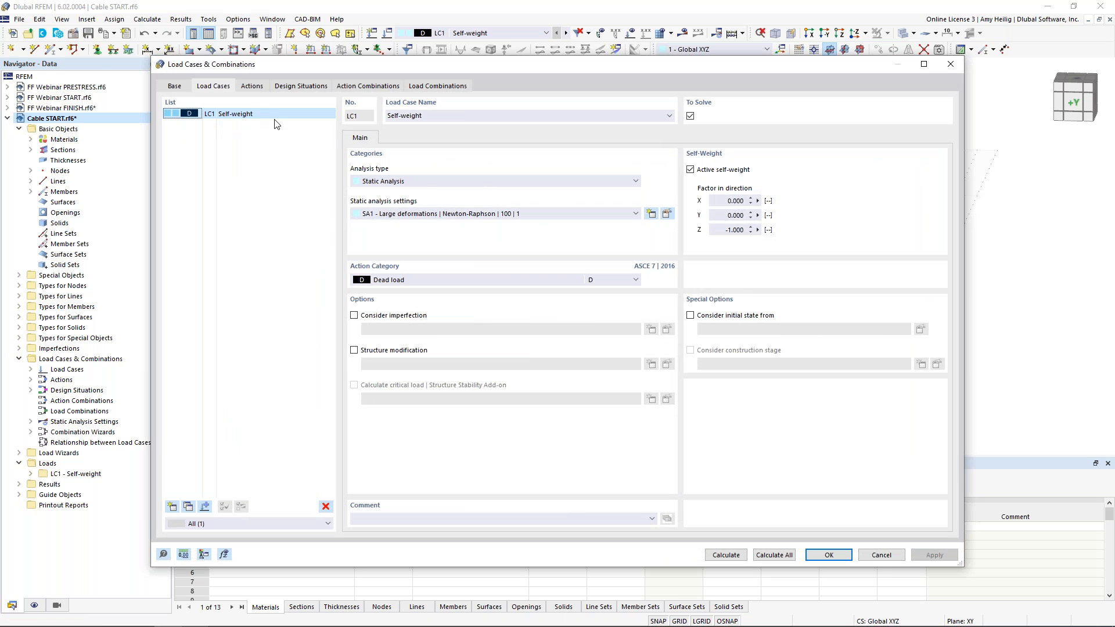
pyautogui.click(440, 114)
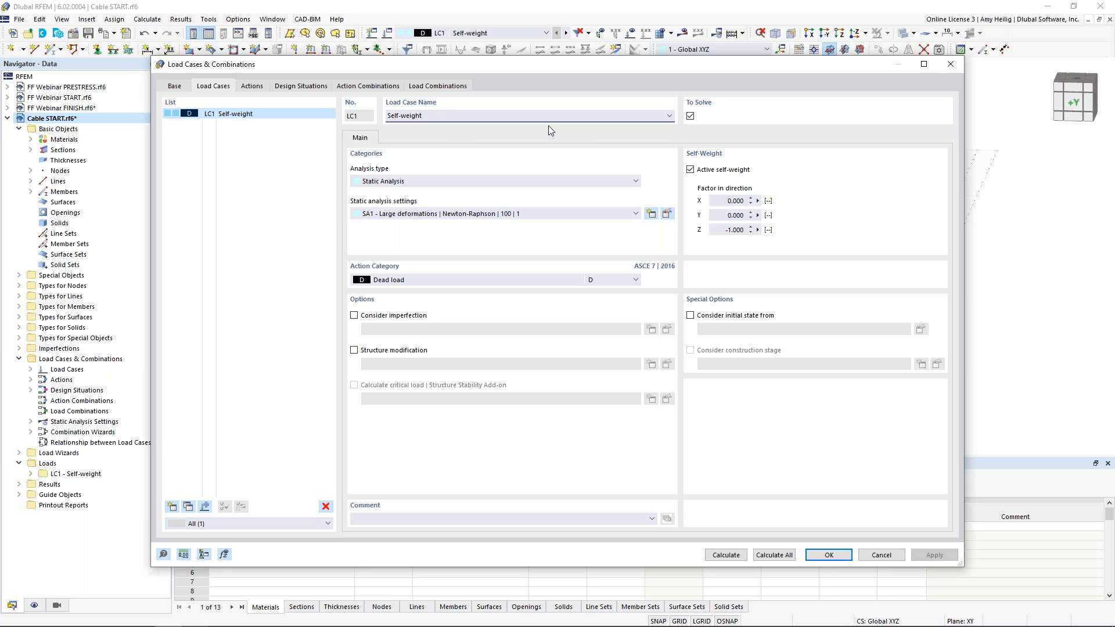
pyautogui.write('(SW')
pyautogui.click(742, 557)
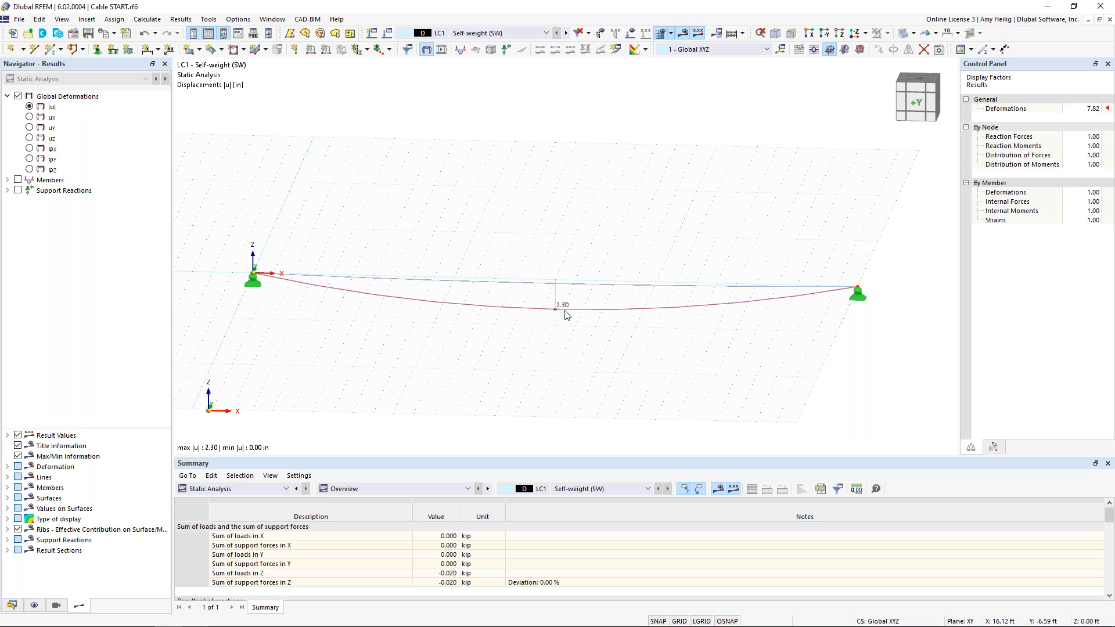
pyautogui.click(18, 180)
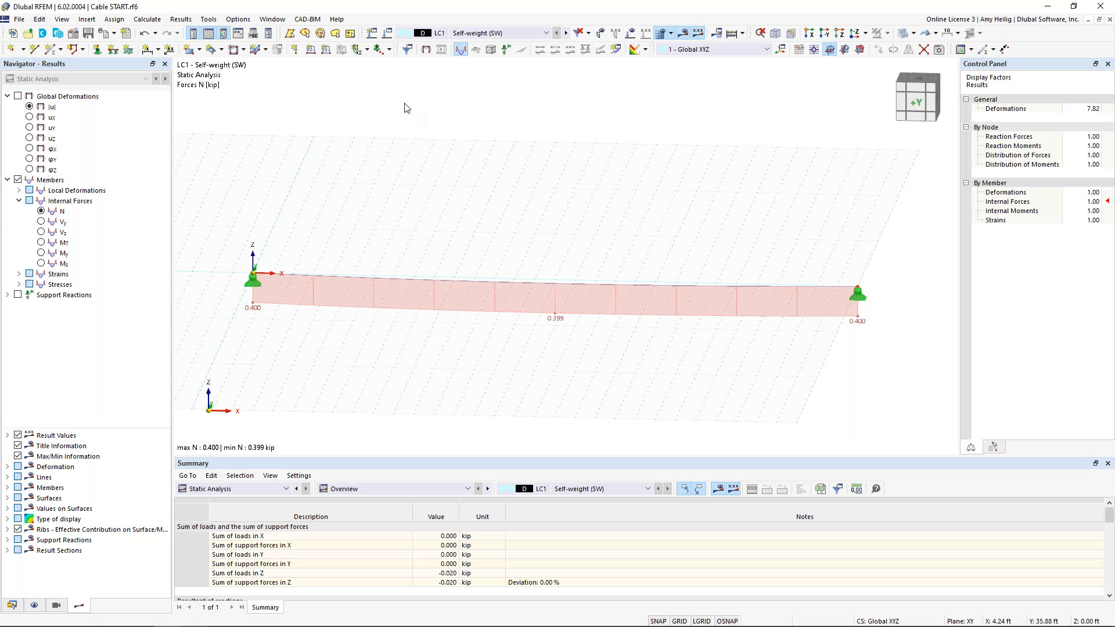
# Add load case LC2 named Prestress (P) with action category Self-straining force
pyautogui.click(387, 33)
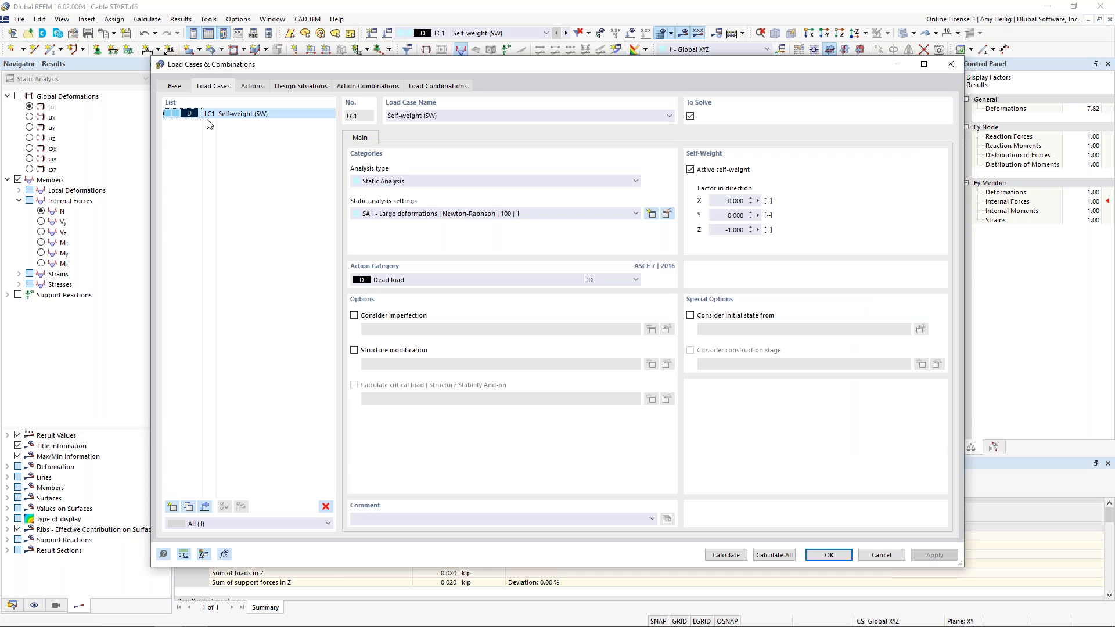
pyautogui.click(172, 507)
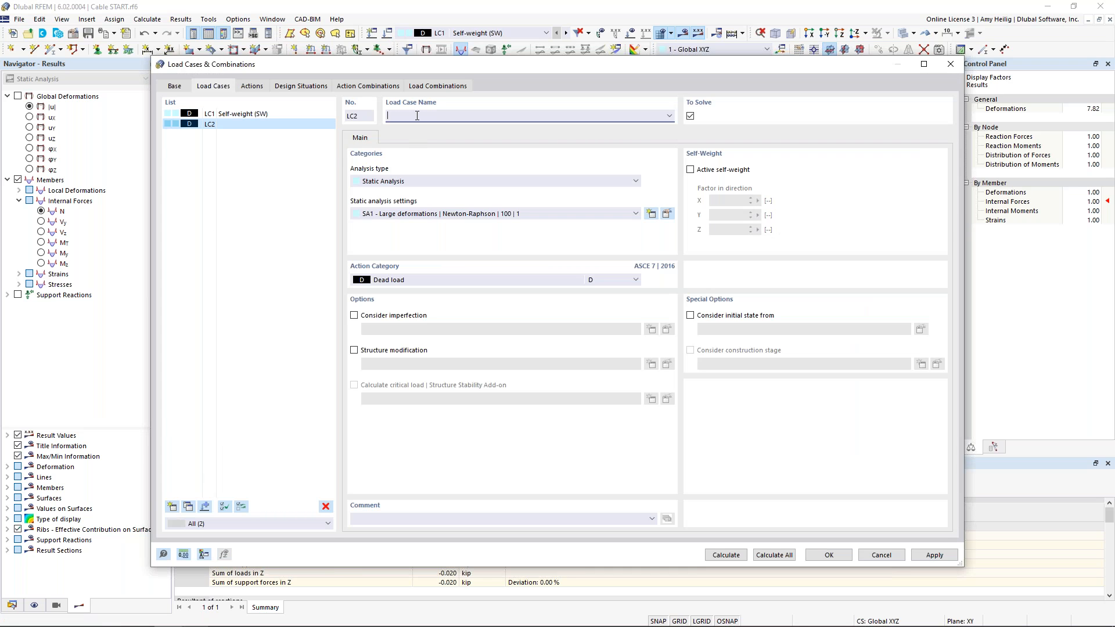
pyautogui.write('Prestress (P')
pyautogui.click(478, 280)
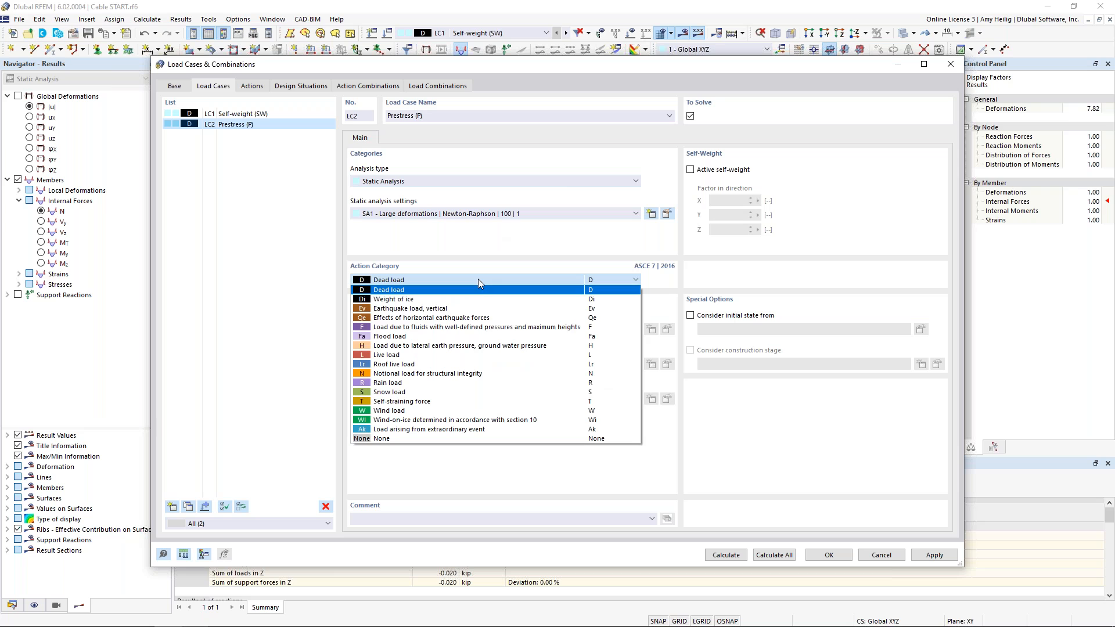
pyautogui.click(437, 401)
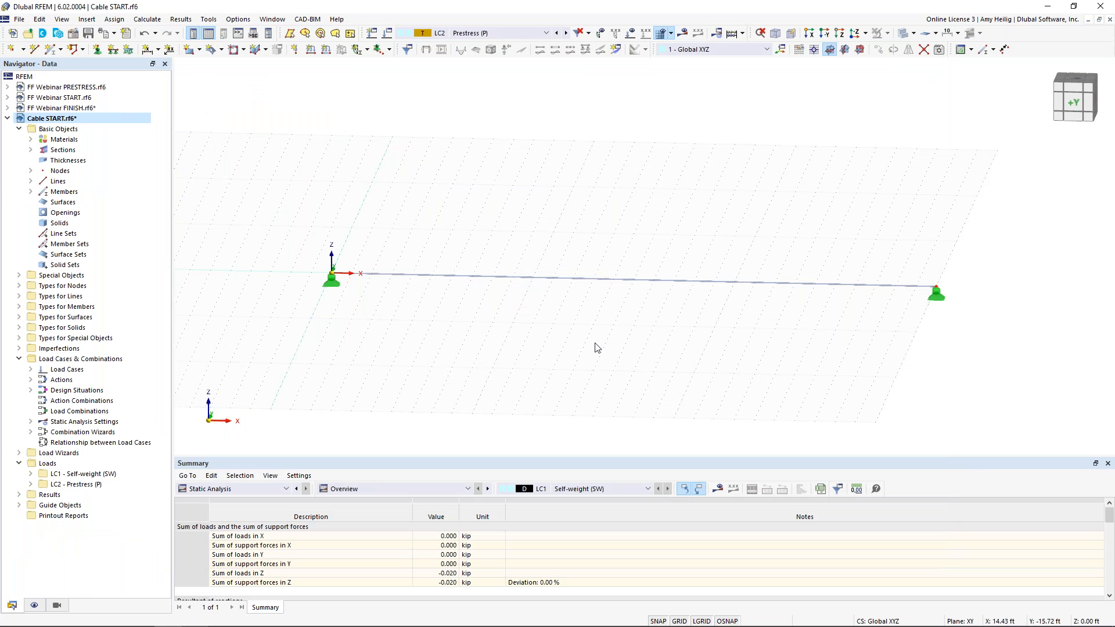
pyautogui.moveTo(590, 333); pyautogui.dragTo(540, 318, button='middle')
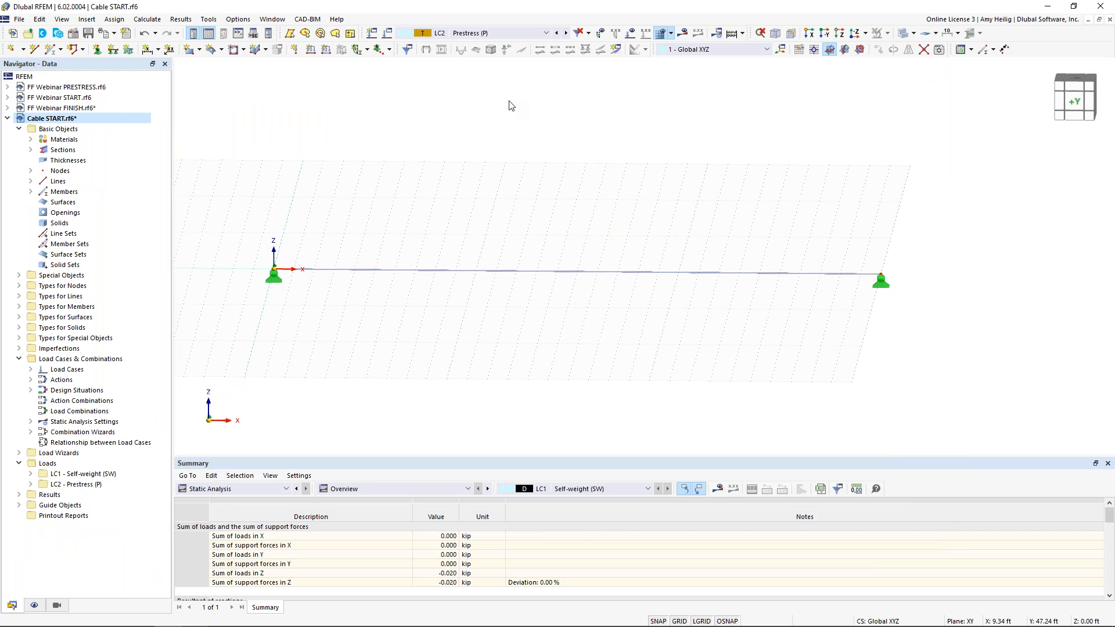
# Start a new member load in LC2 and set its load type to Form-Finding
pyautogui.click(326, 52)
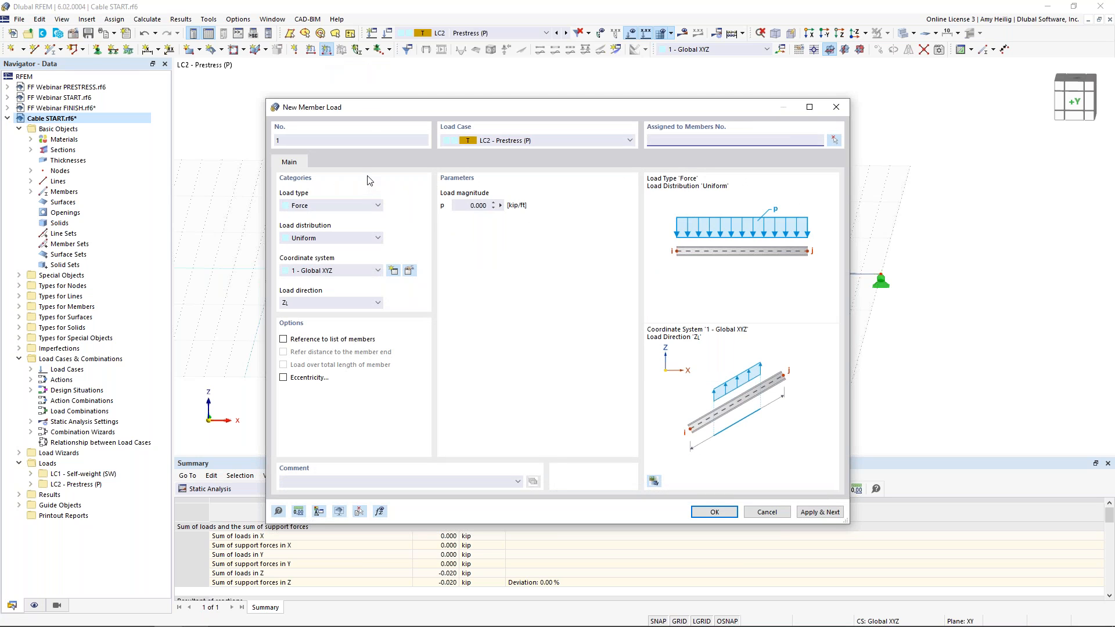
pyautogui.click(328, 206)
pyautogui.scroll(-1, 371, 238)
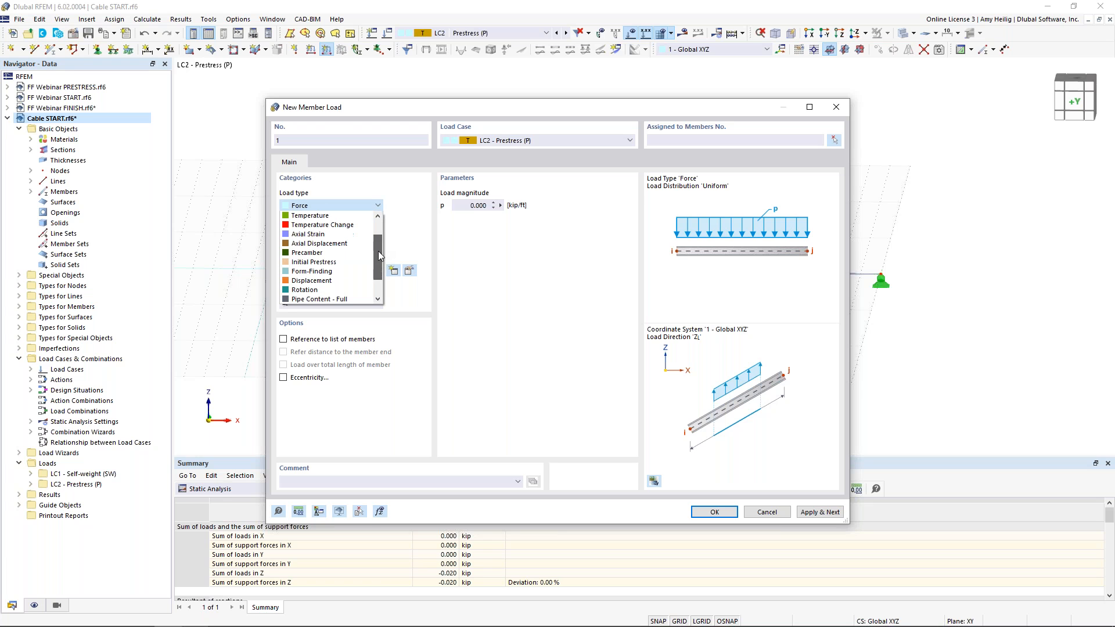
pyautogui.click(346, 273)
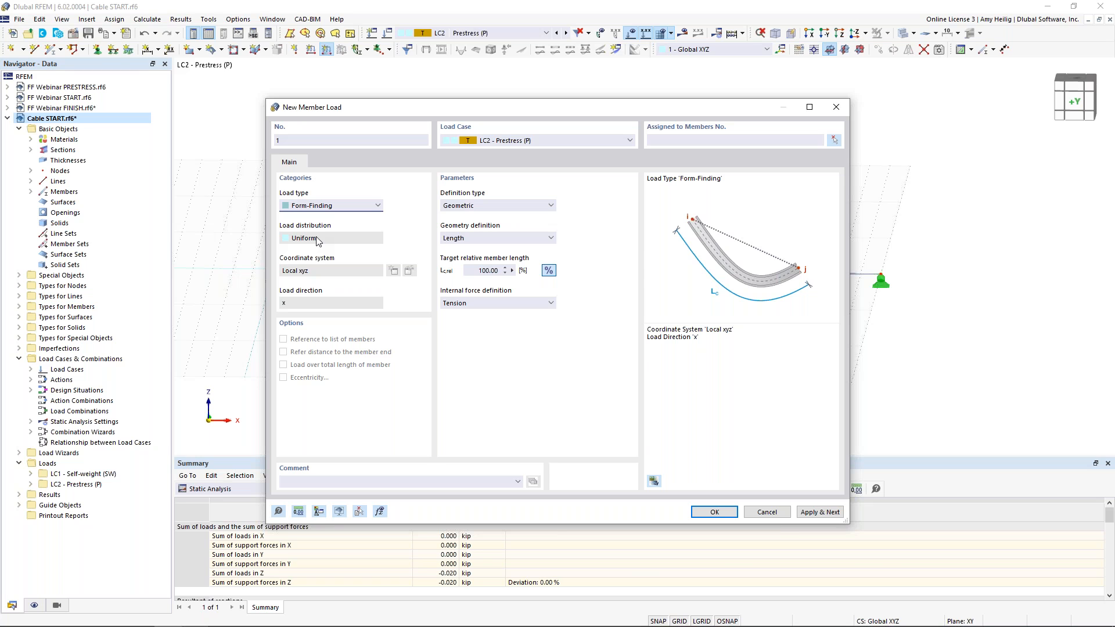
# Review the Geometric and Force definition options available for the form-finding load
pyautogui.click(515, 208)
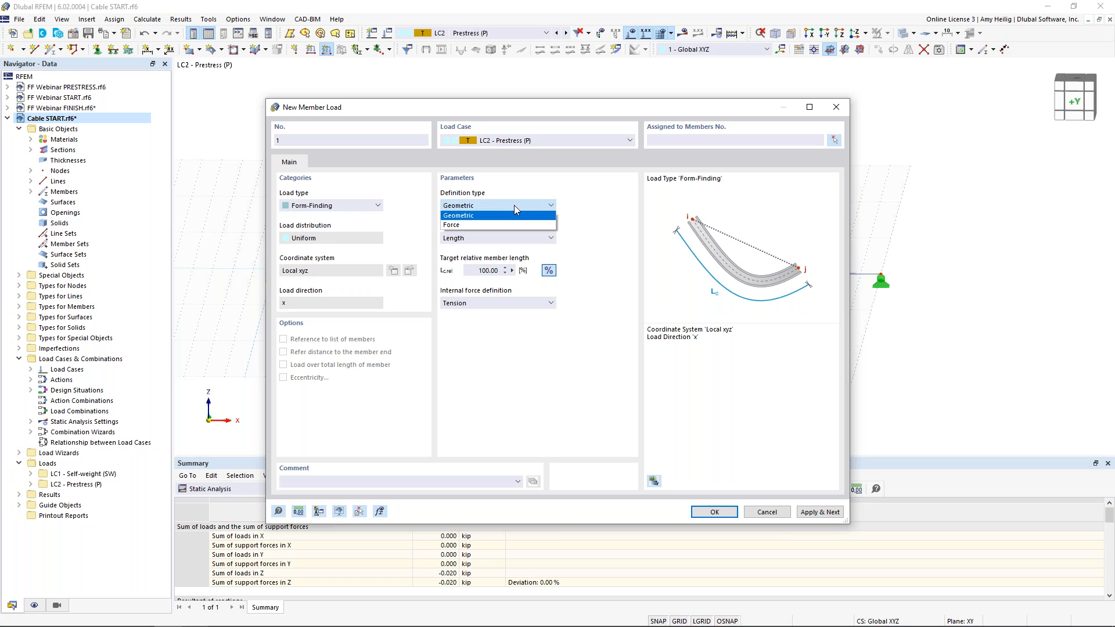
pyautogui.click(590, 215)
pyautogui.click(535, 239)
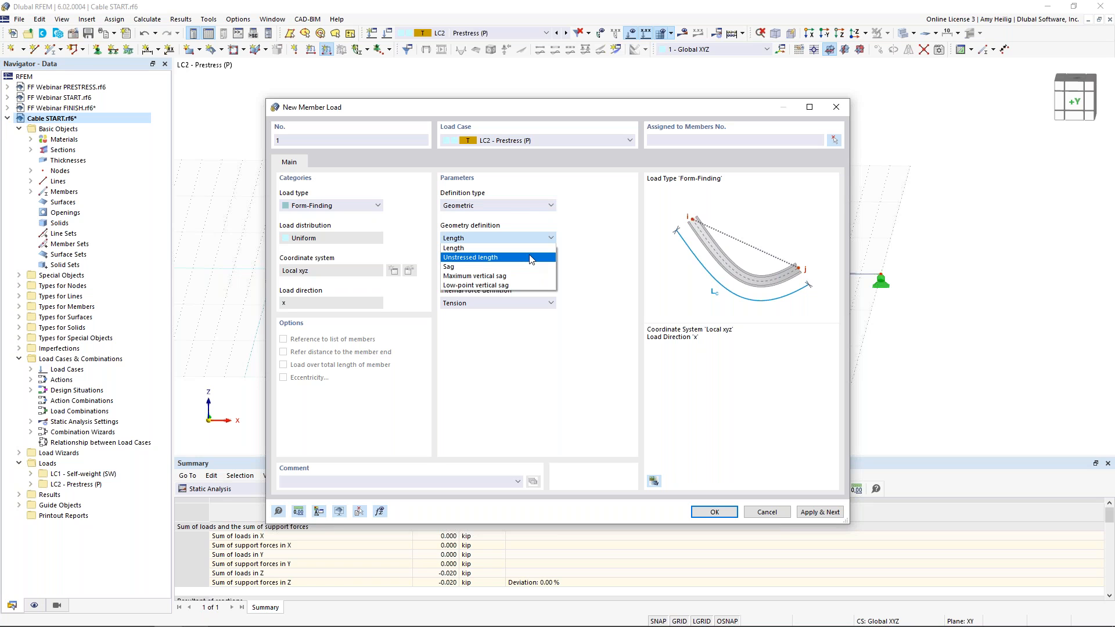
pyautogui.click(581, 269)
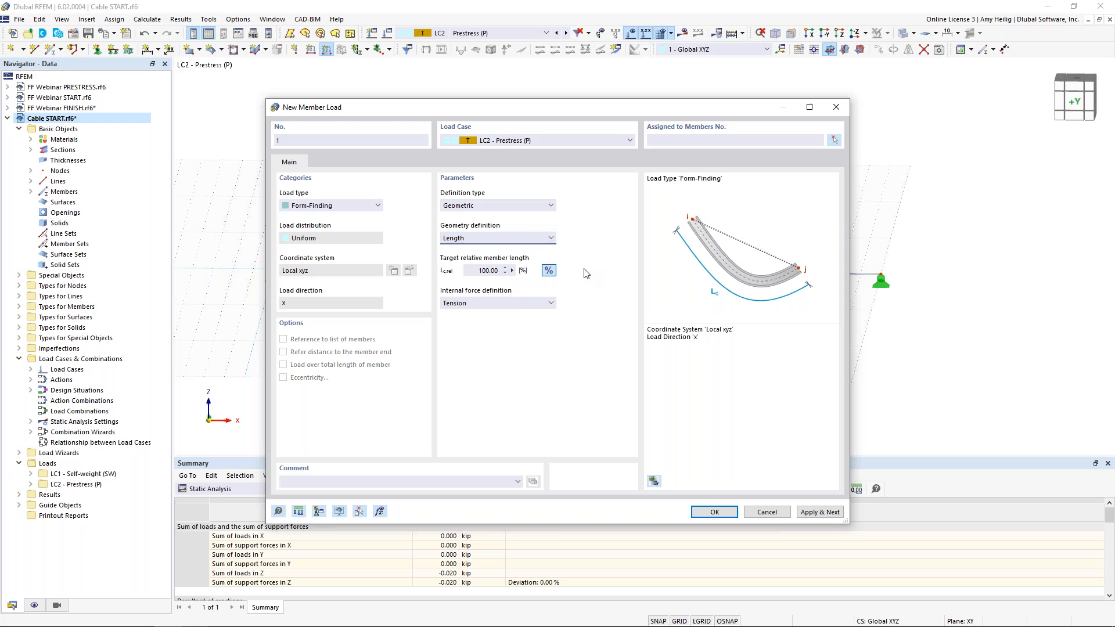
pyautogui.click(511, 208)
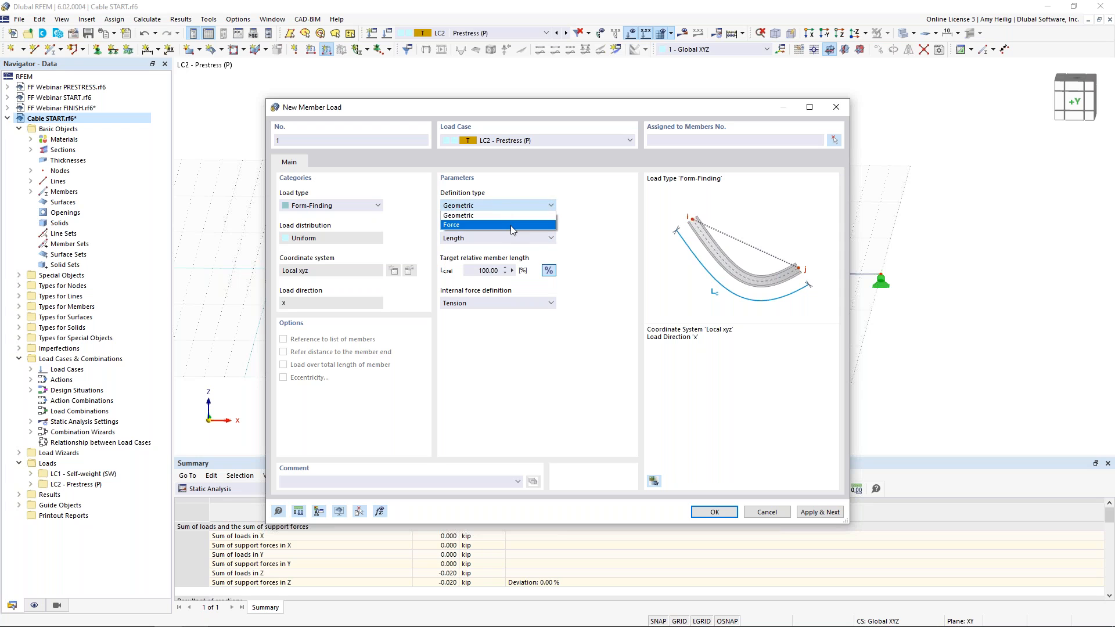
pyautogui.click(511, 227)
pyautogui.click(529, 240)
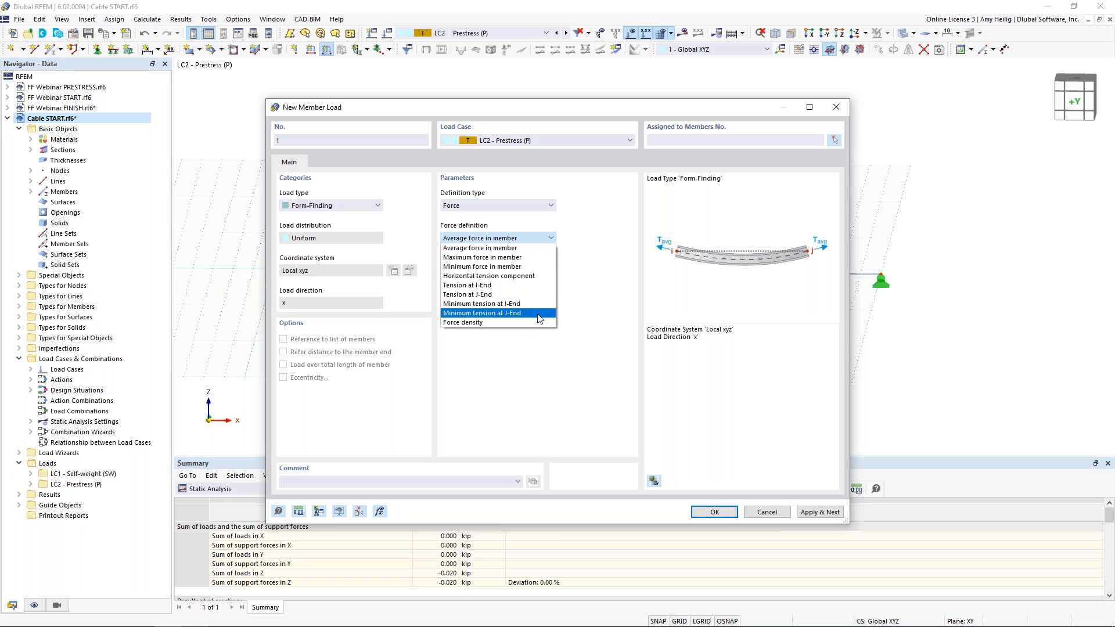
pyautogui.click(590, 309)
pyautogui.click(467, 206)
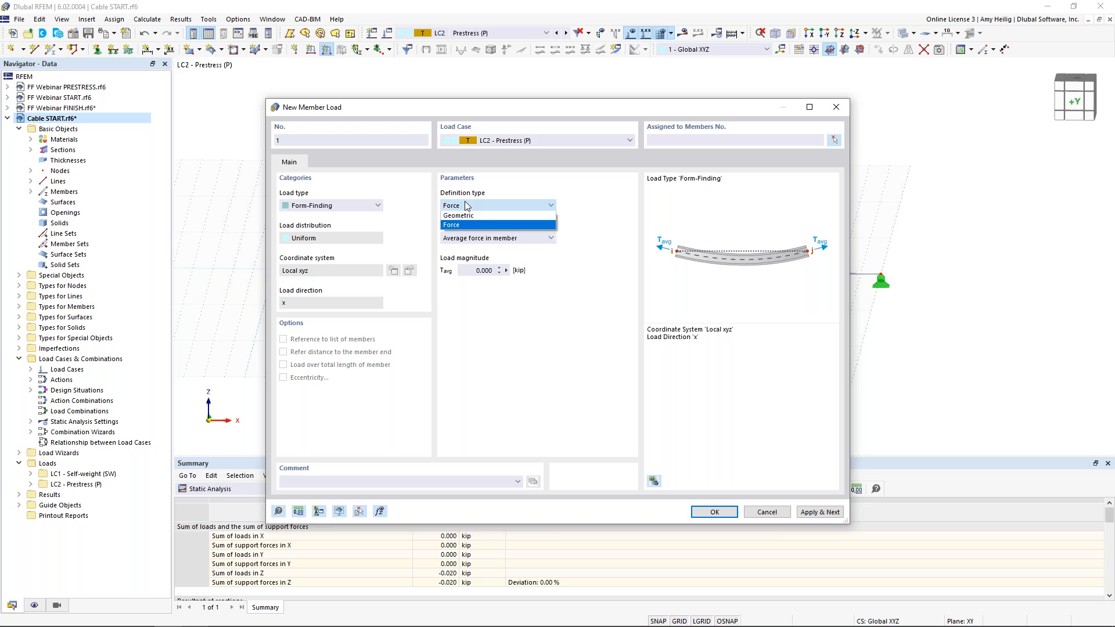
pyautogui.click(464, 217)
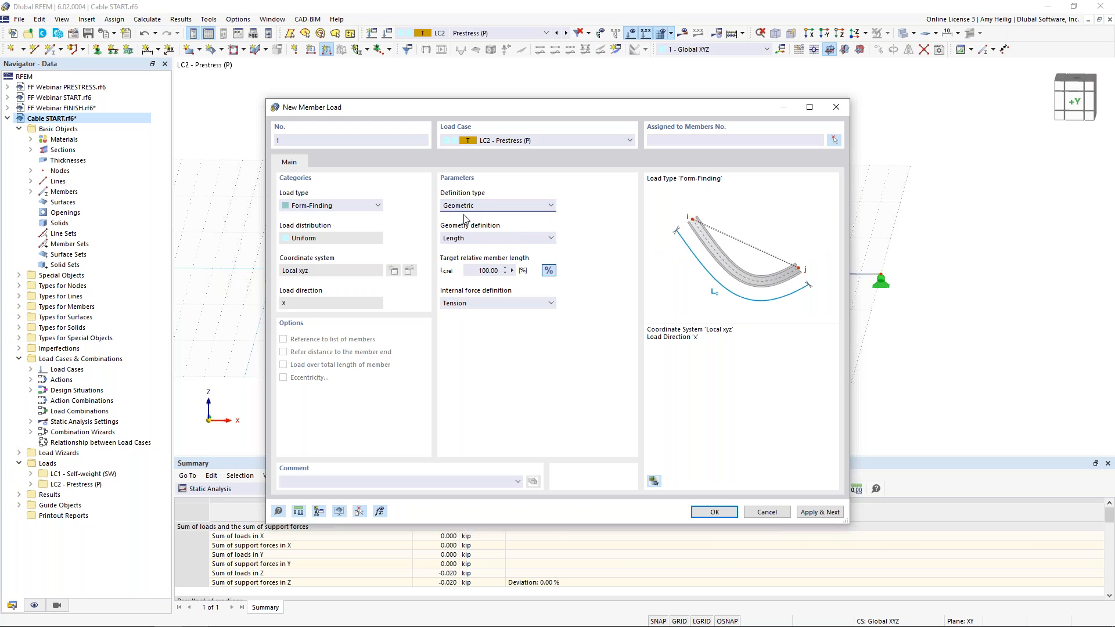
# Define the form-finding load by a target sag of 0.67 ft, assign it to member 1 and confirm
pyautogui.click(473, 238)
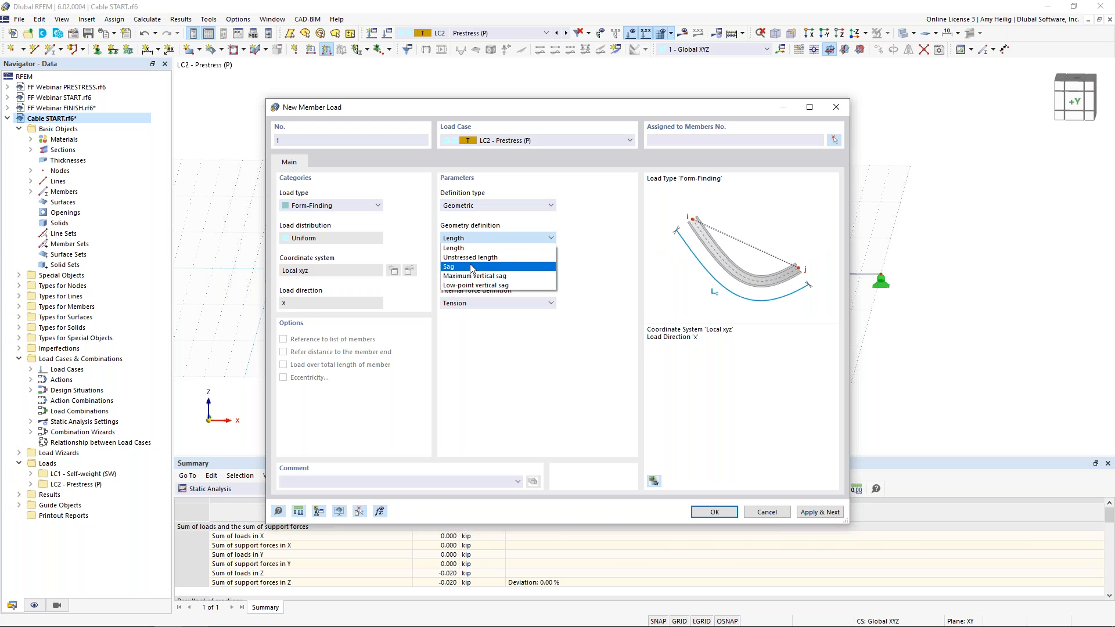
pyautogui.click(471, 266)
pyautogui.doubleClick(477, 270)
pyautogui.write('0.67')
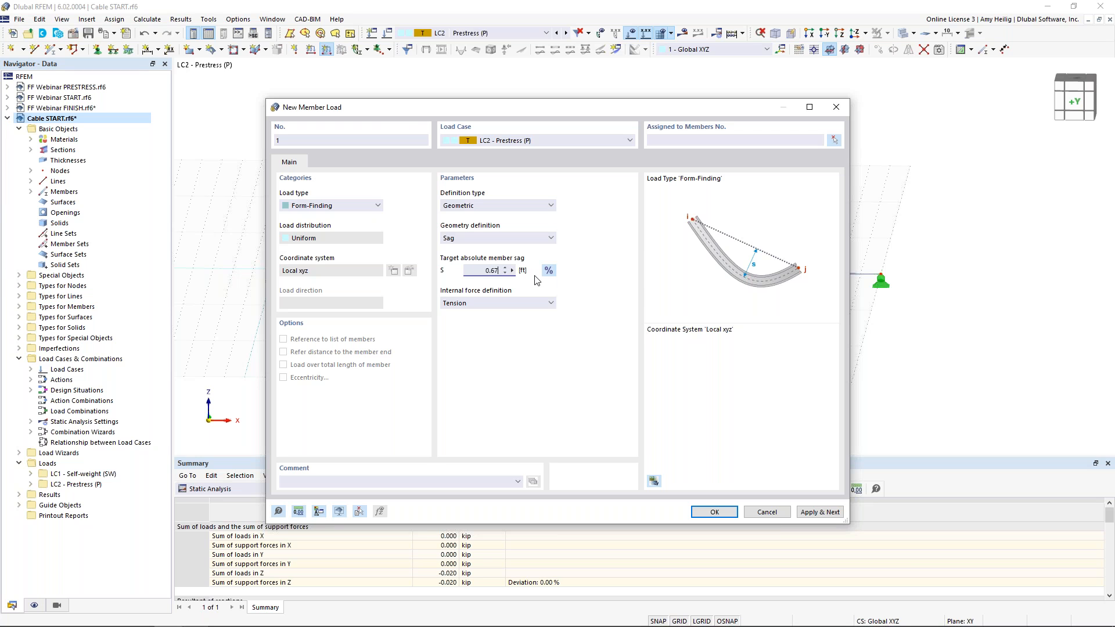
pyautogui.click(670, 141)
pyautogui.click(714, 511)
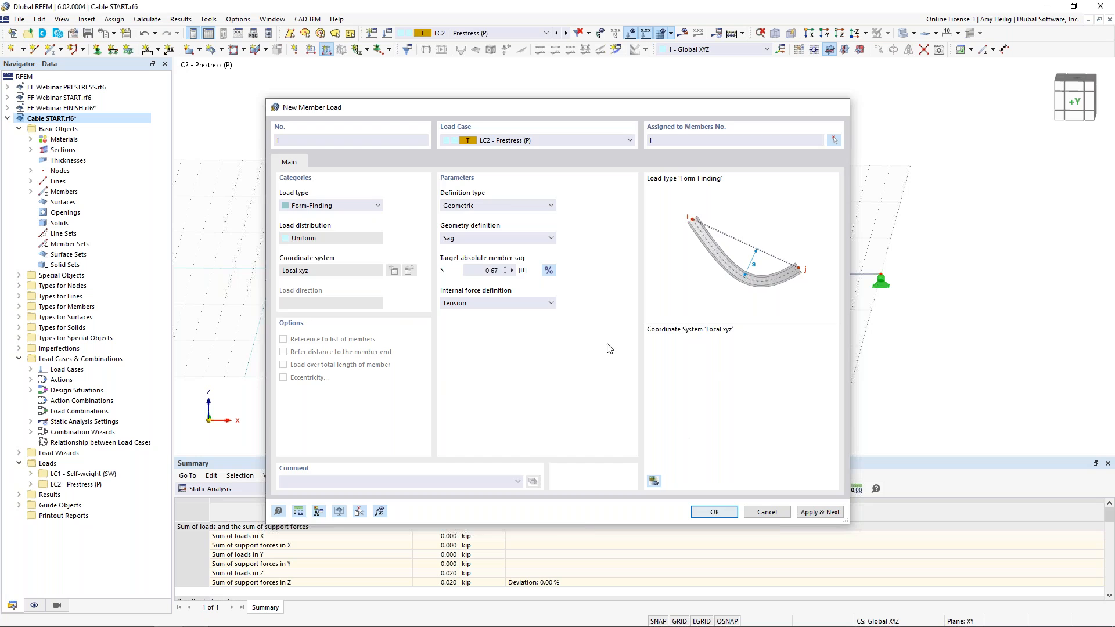
pyautogui.moveTo(562, 315); pyautogui.dragTo(549, 329, button='middle')
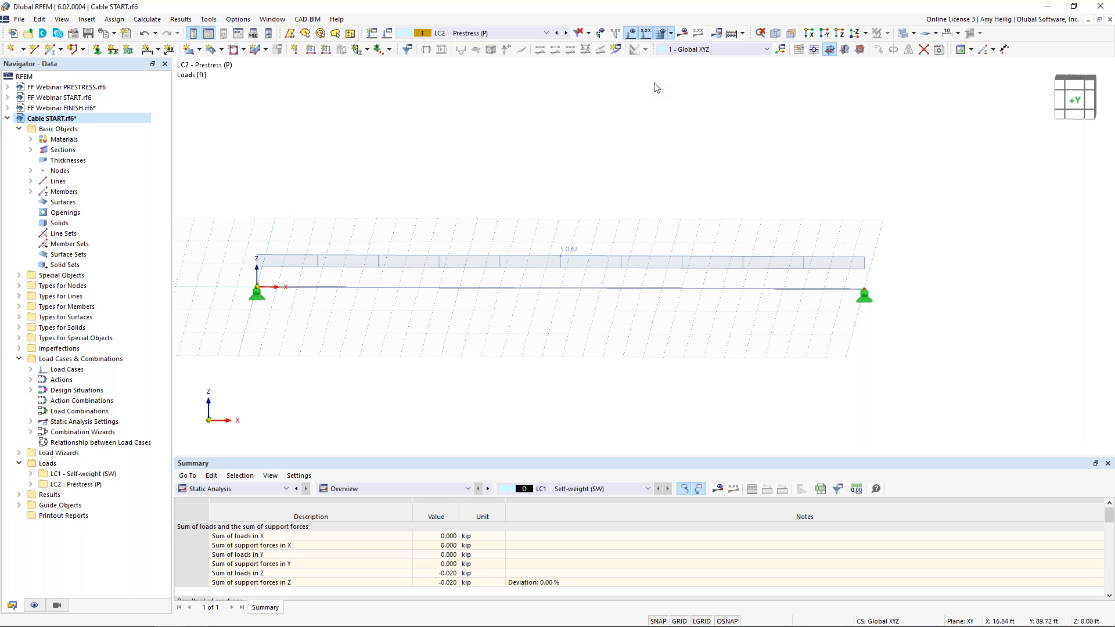
# Calculate the prestress load case and display its global deformations and axial forces N
pyautogui.click(685, 37)
pyautogui.click(604, 368)
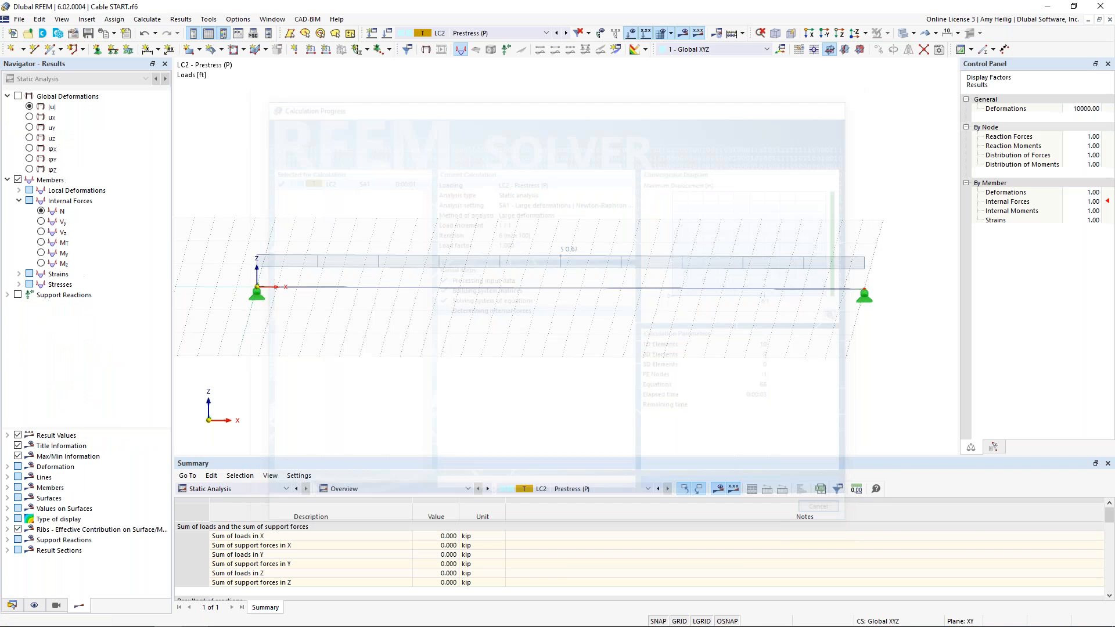
pyautogui.scroll(-2, 549, 206)
pyautogui.moveTo(541, 212); pyautogui.dragTo(552, 210, button='middle')
pyautogui.click(18, 96)
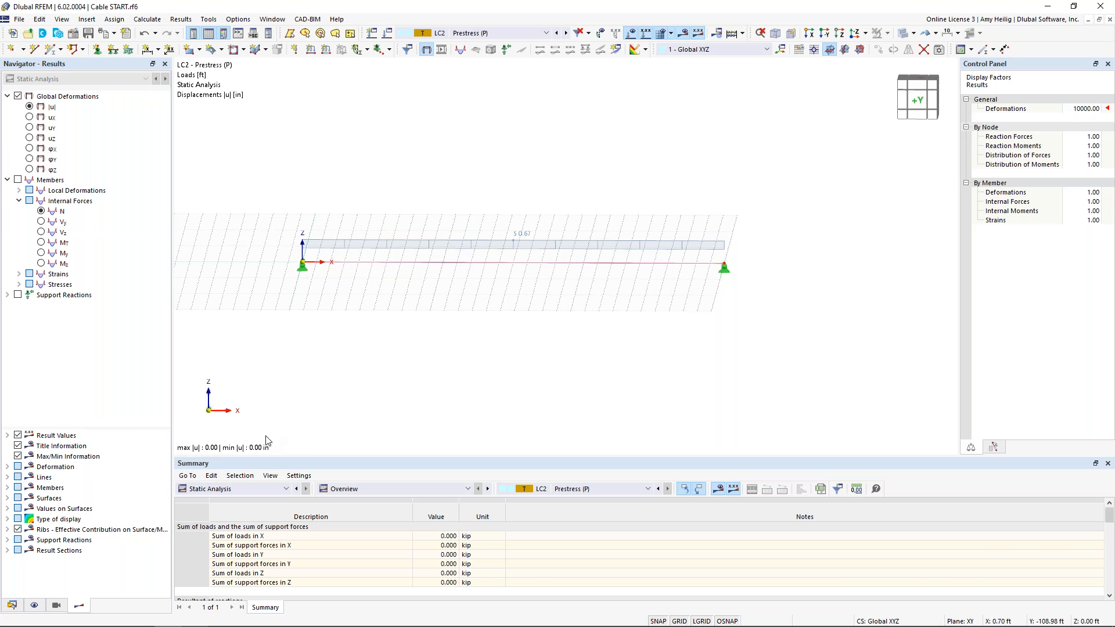
pyautogui.click(40, 213)
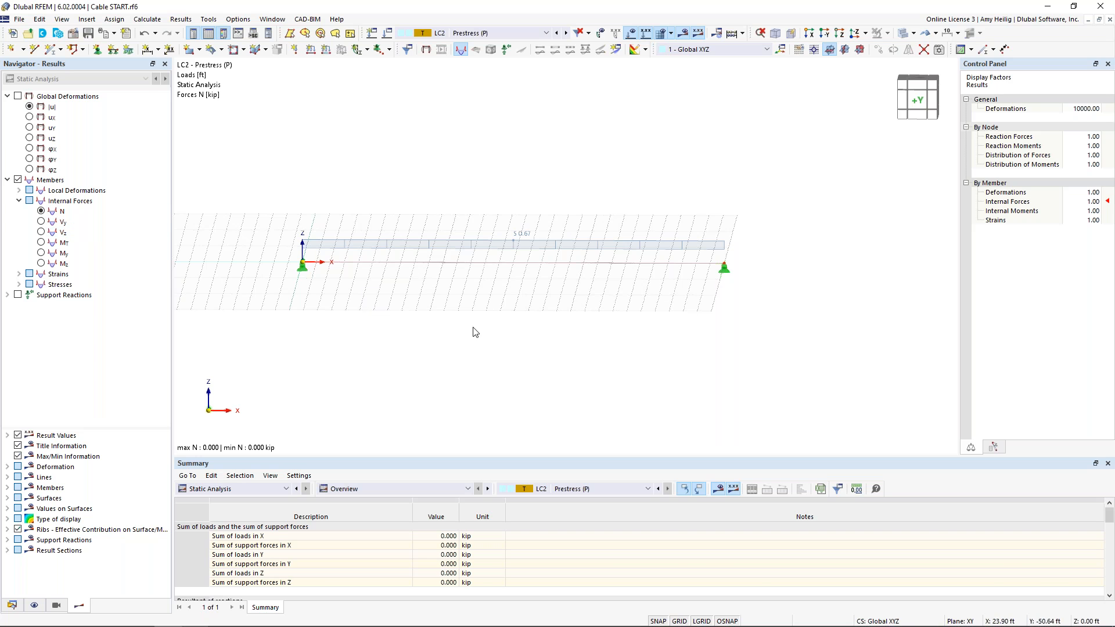
# Open the load case and combination settings and switch off the Combination wizard in the base options
pyautogui.moveTo(424, 317); pyautogui.dragTo(473, 340, button='middle')
pyautogui.scroll(2, 489, 321)
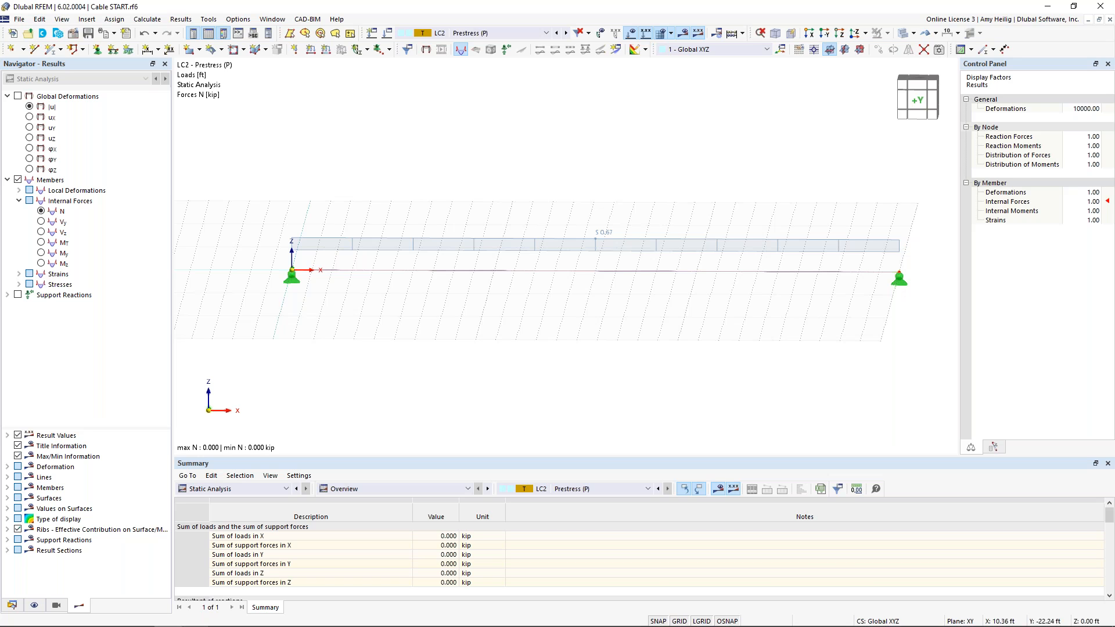
pyautogui.moveTo(507, 197); pyautogui.dragTo(465, 189, button='middle')
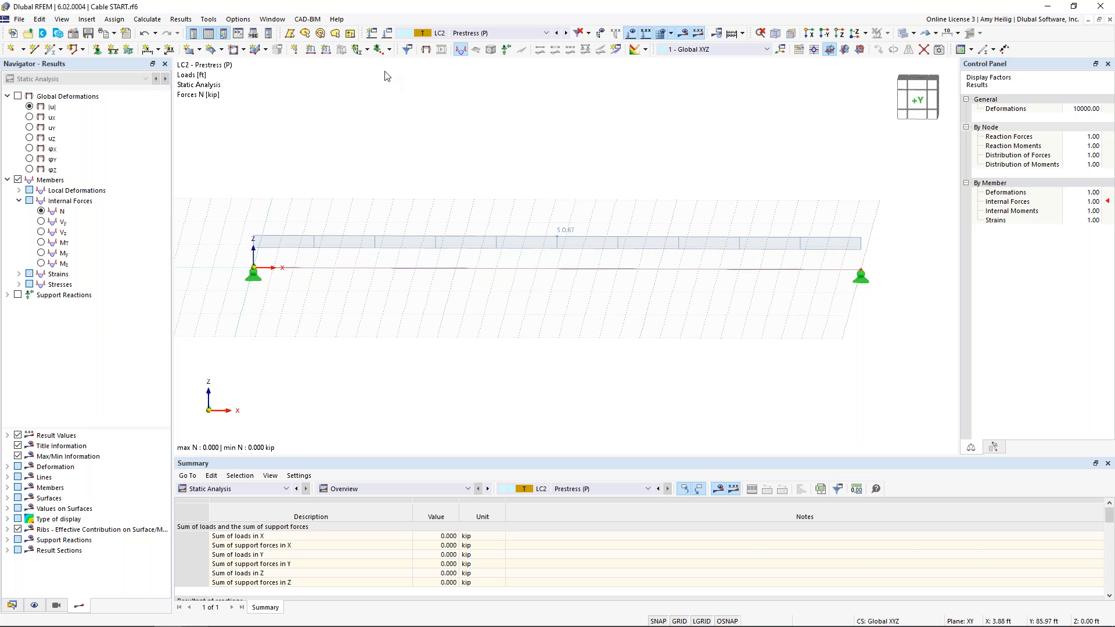
pyautogui.click(388, 34)
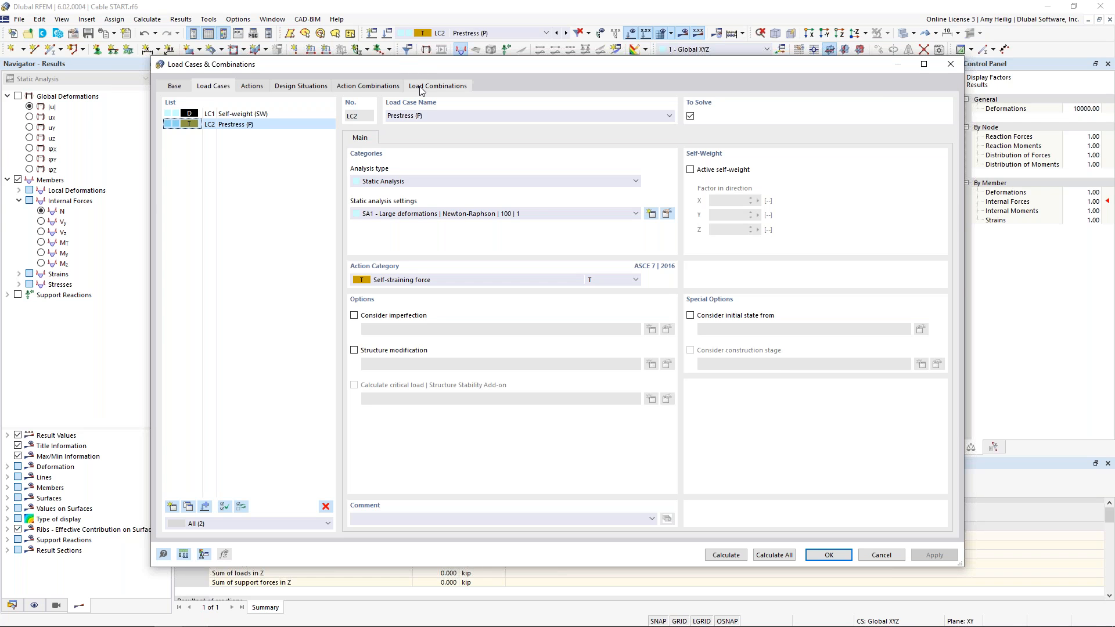
pyautogui.click(176, 87)
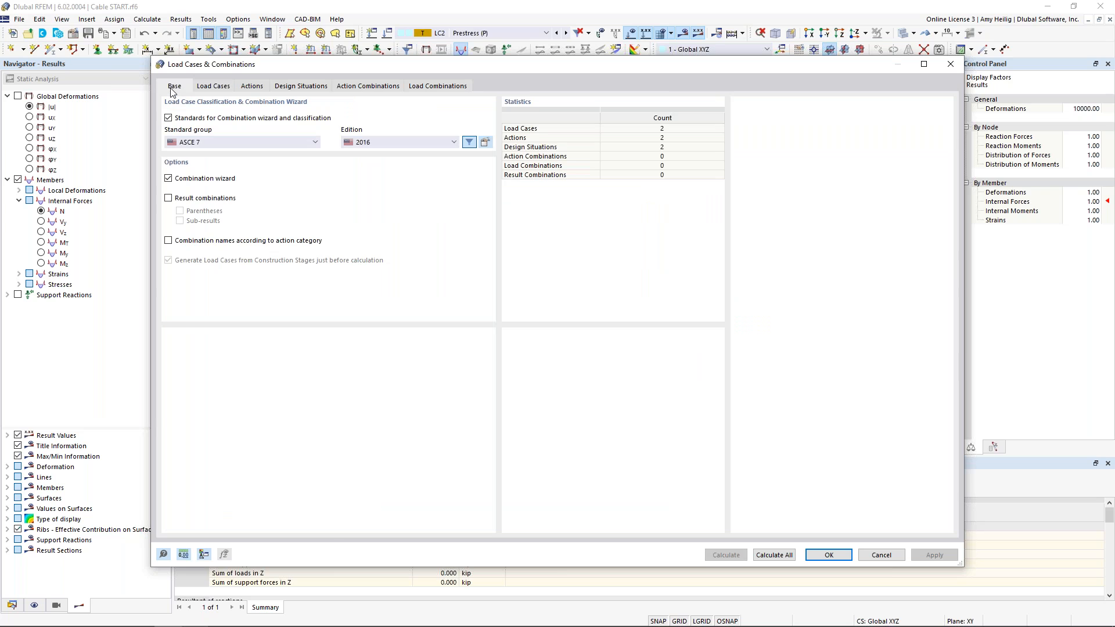
pyautogui.click(169, 179)
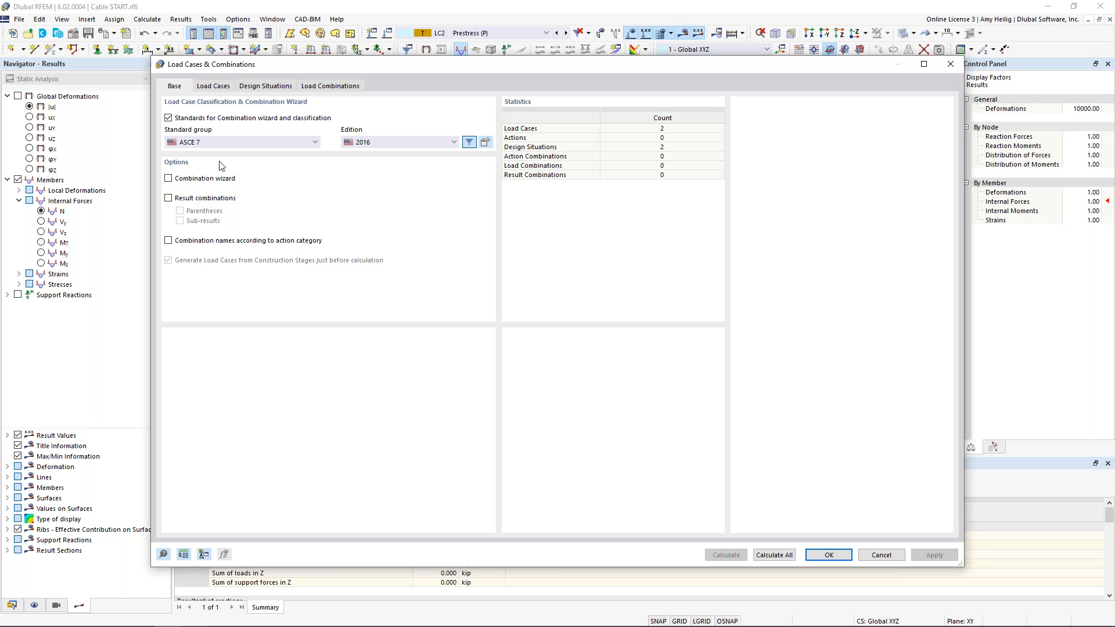
# Create a new load combination CO1 named "Shape 1 = SW + P"
pyautogui.click(329, 86)
pyautogui.click(172, 507)
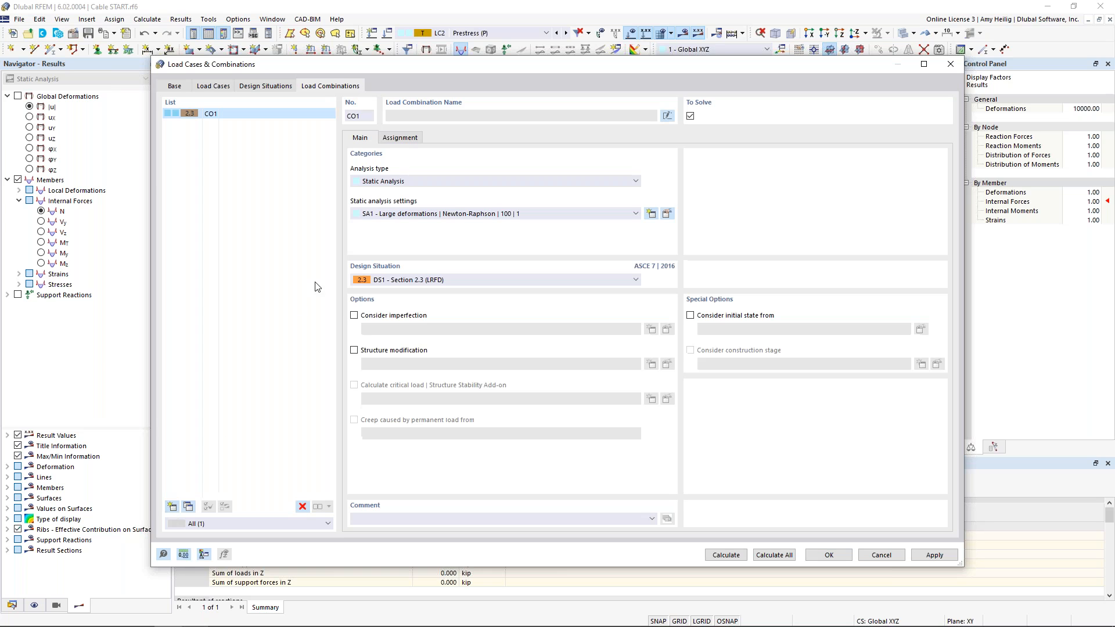
pyautogui.click(411, 116)
pyautogui.click(666, 117)
pyautogui.write('Shape 1 = SW + P')
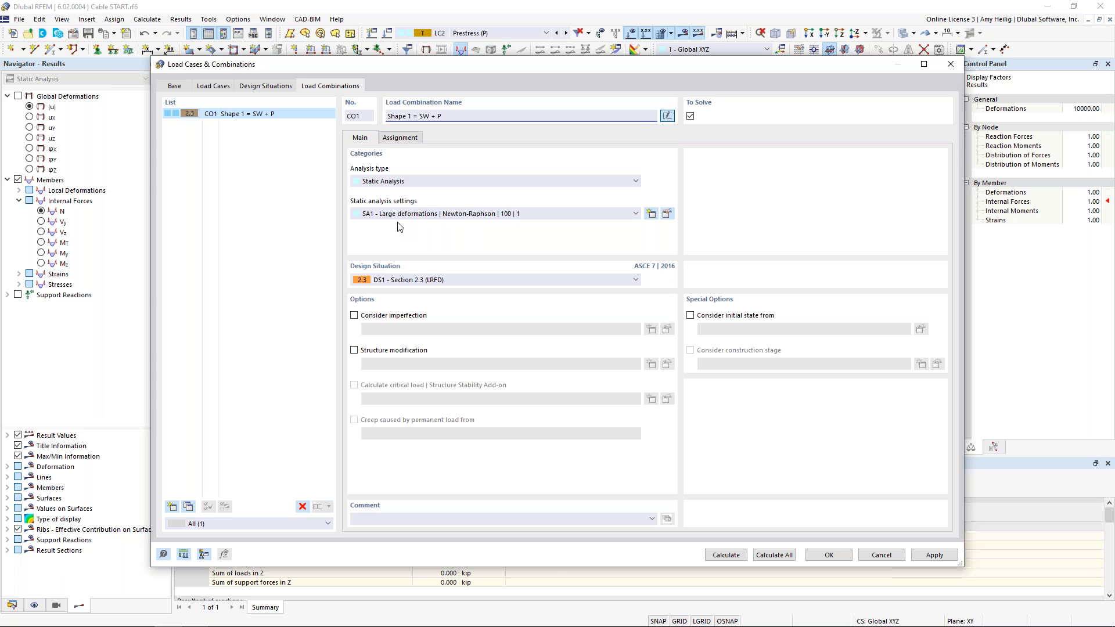
# Assign load cases LC1 Self-weight and LC2 Prestress to combination CO1
pyautogui.click(410, 142)
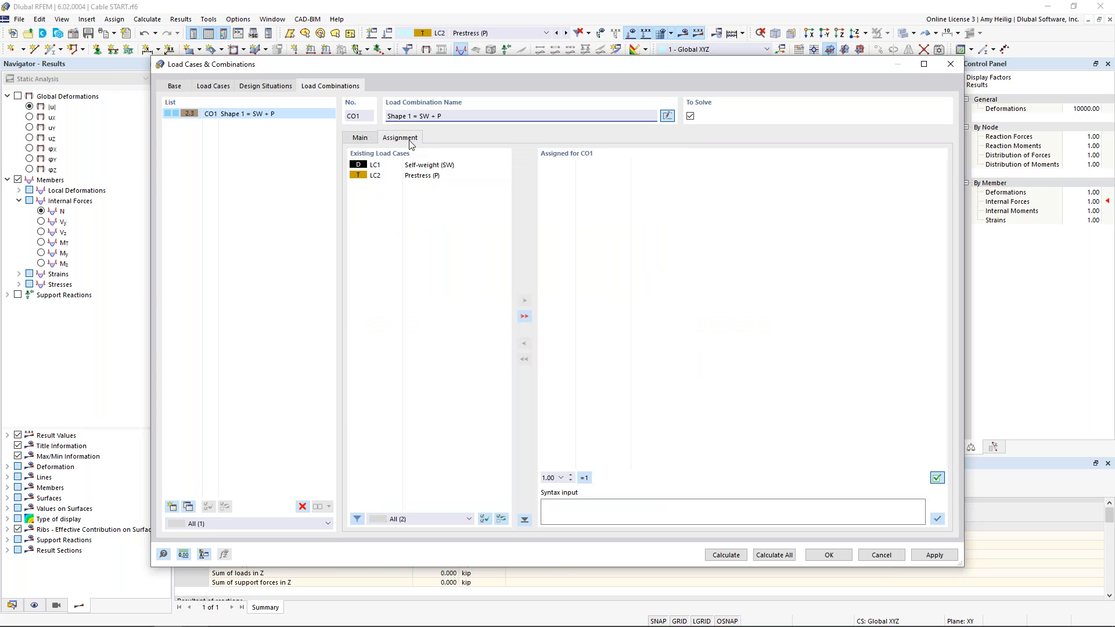
pyautogui.doubleClick(418, 165)
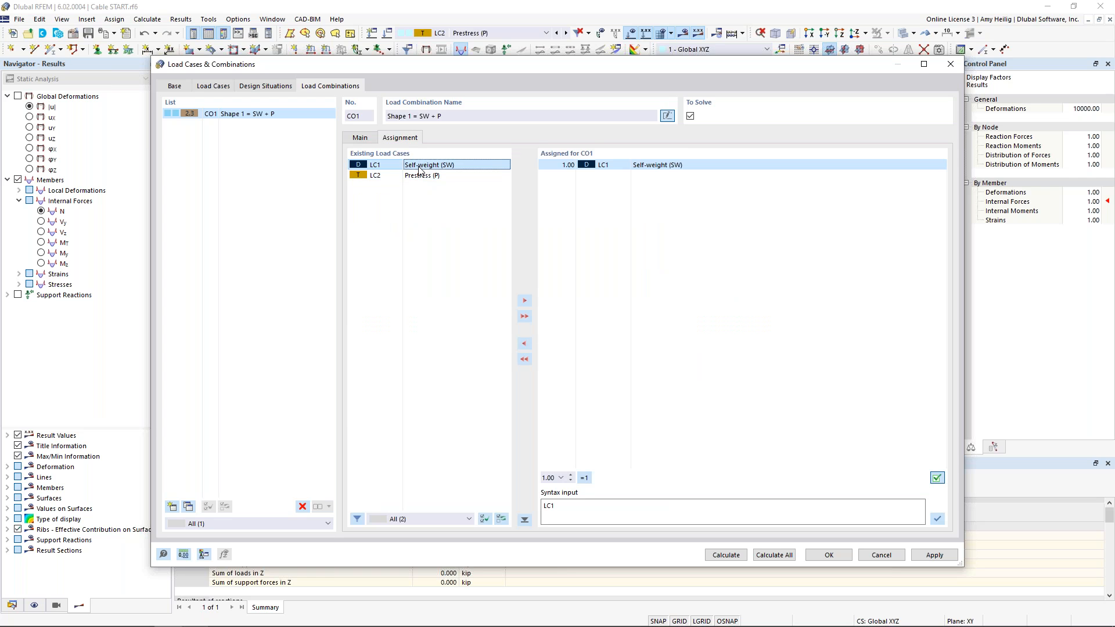
pyautogui.click(419, 176)
pyautogui.doubleClick(418, 176)
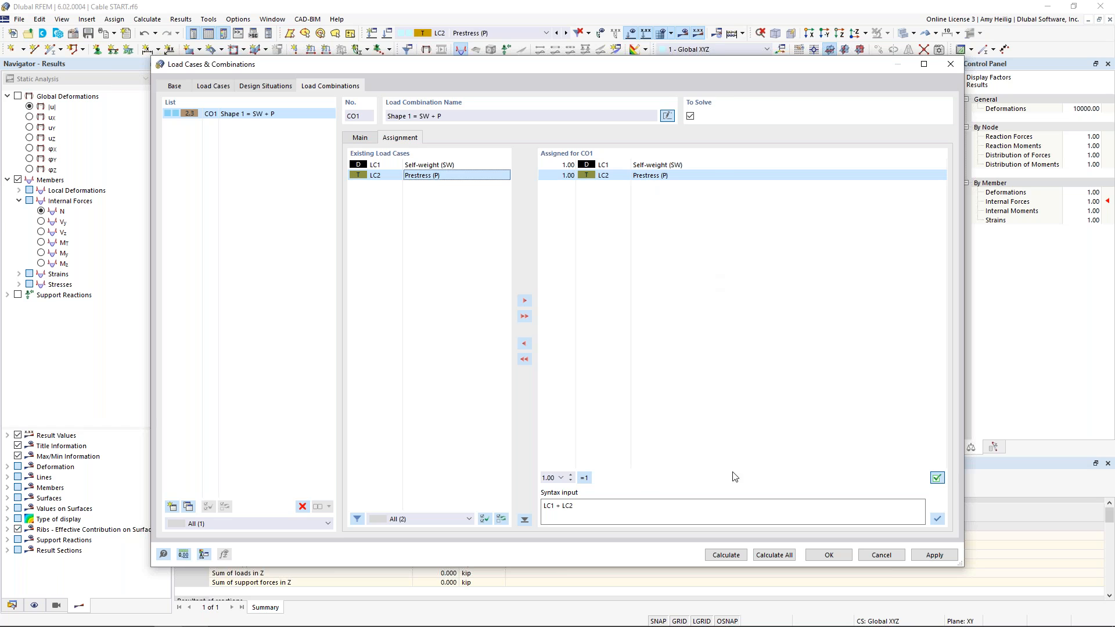
# Calculate the combination and display its global deformations
pyautogui.click(730, 558)
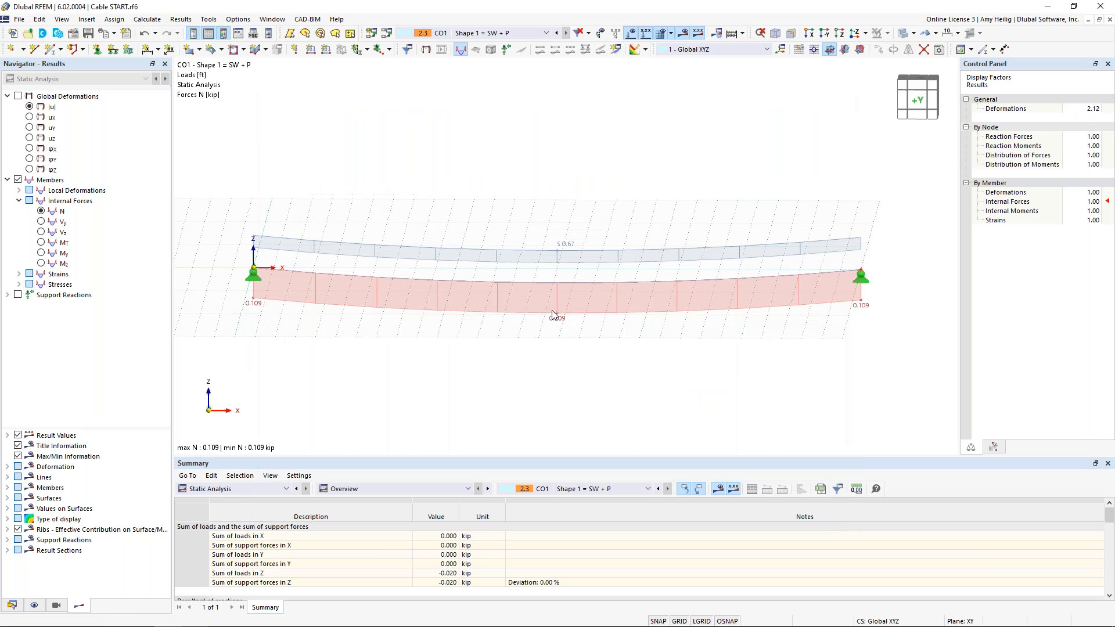
pyautogui.click(18, 95)
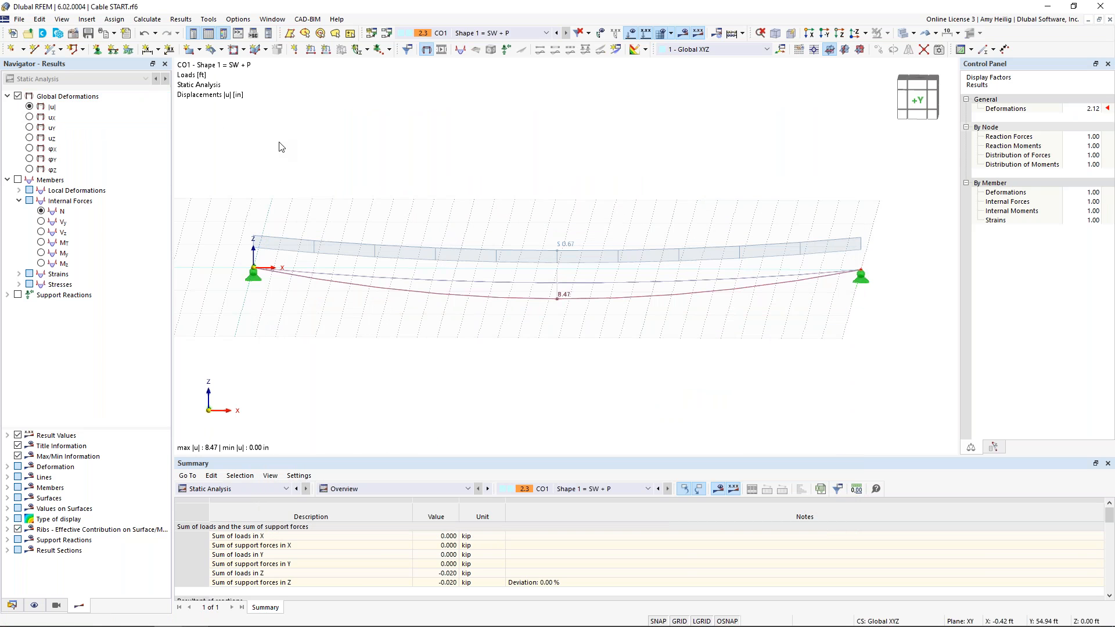
pyautogui.scroll(1, 574, 302)
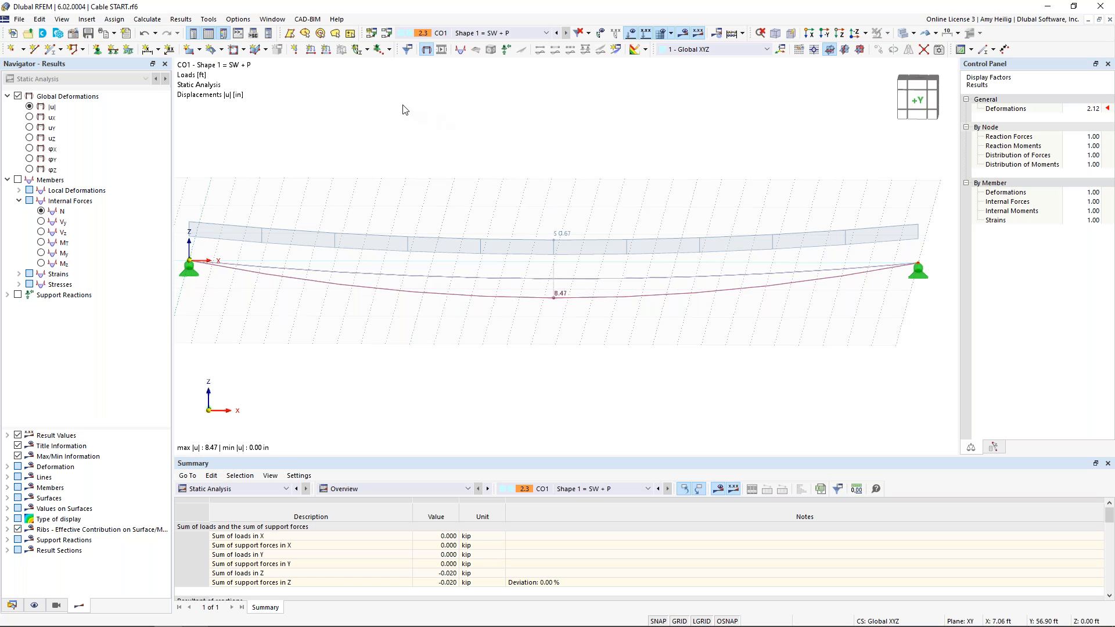
# Set the number of iterations for loading prestress to 50 in the form-finding settings of static analysis SA1
pyautogui.click(387, 33)
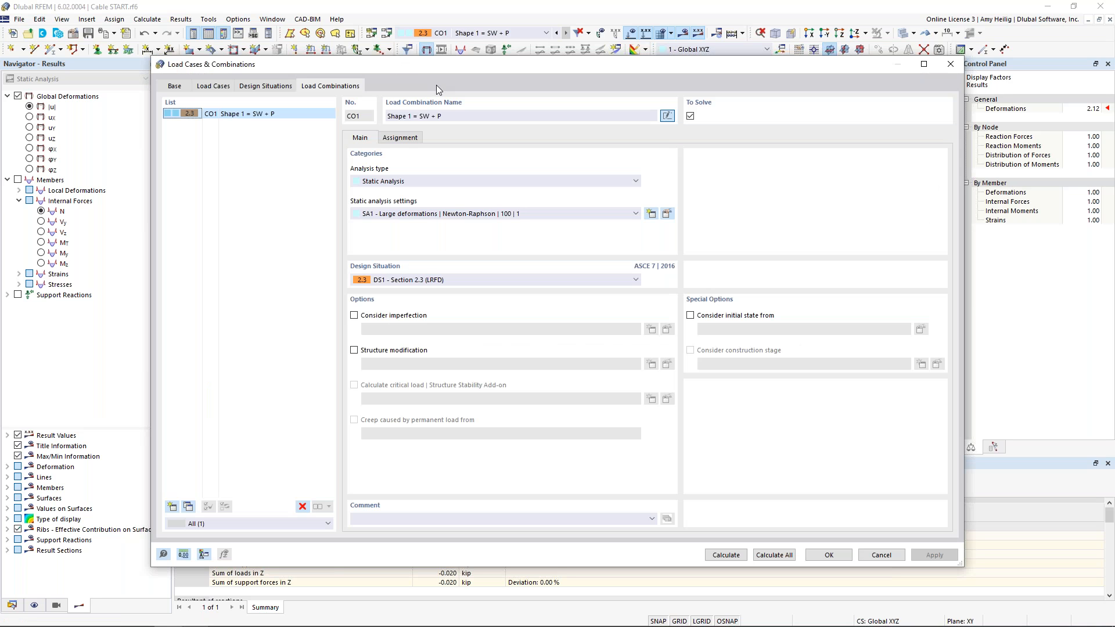
pyautogui.click(667, 214)
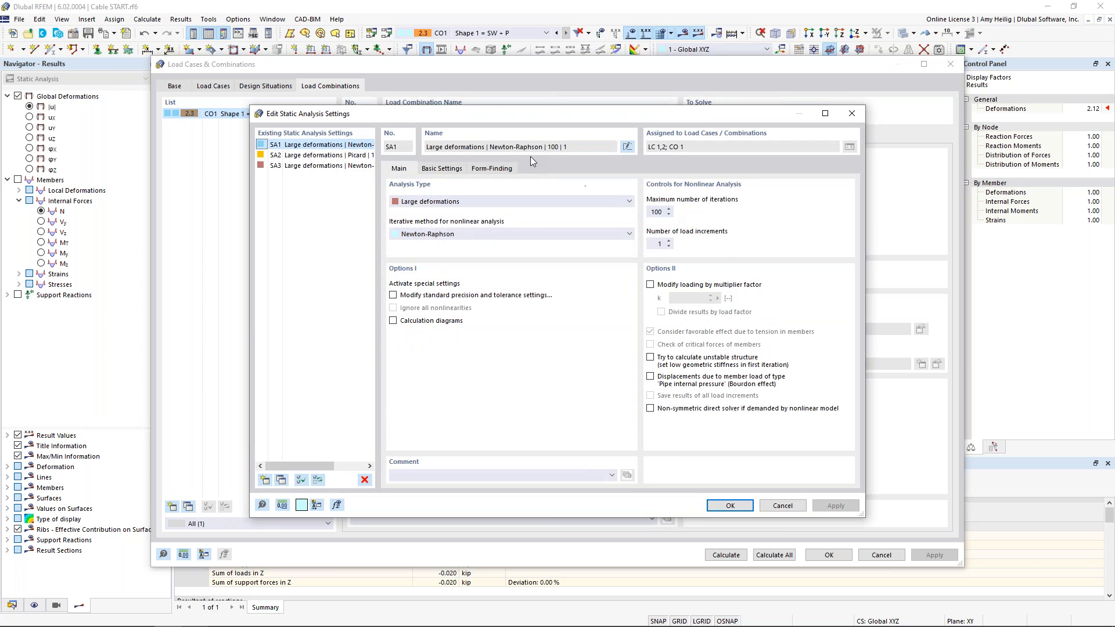
pyautogui.click(493, 169)
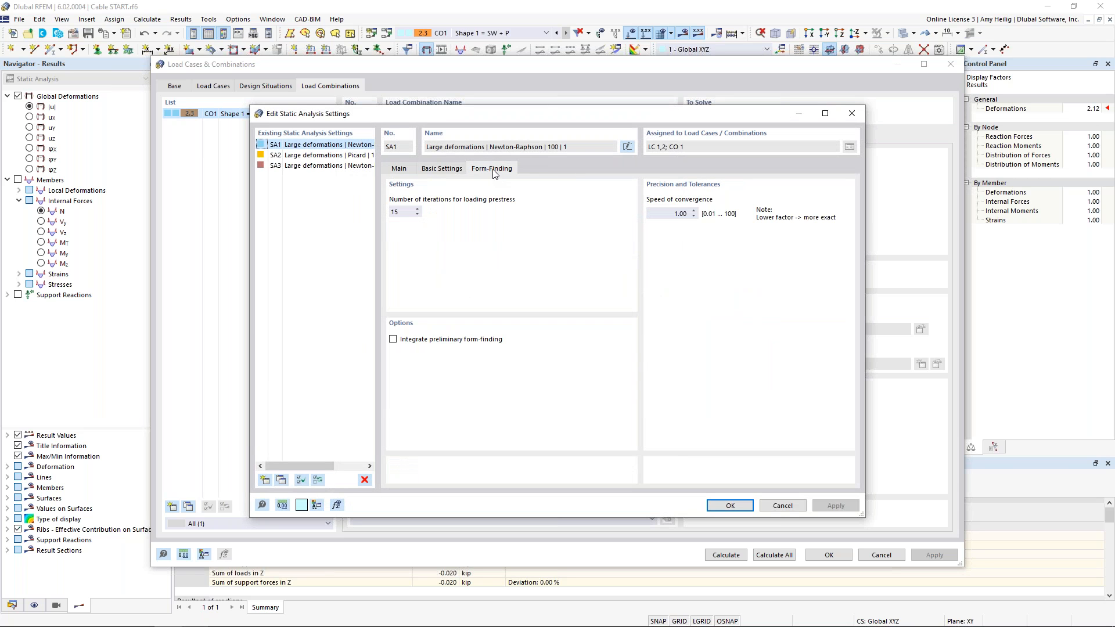
pyautogui.doubleClick(399, 211)
pyautogui.write('50')
pyautogui.click(729, 505)
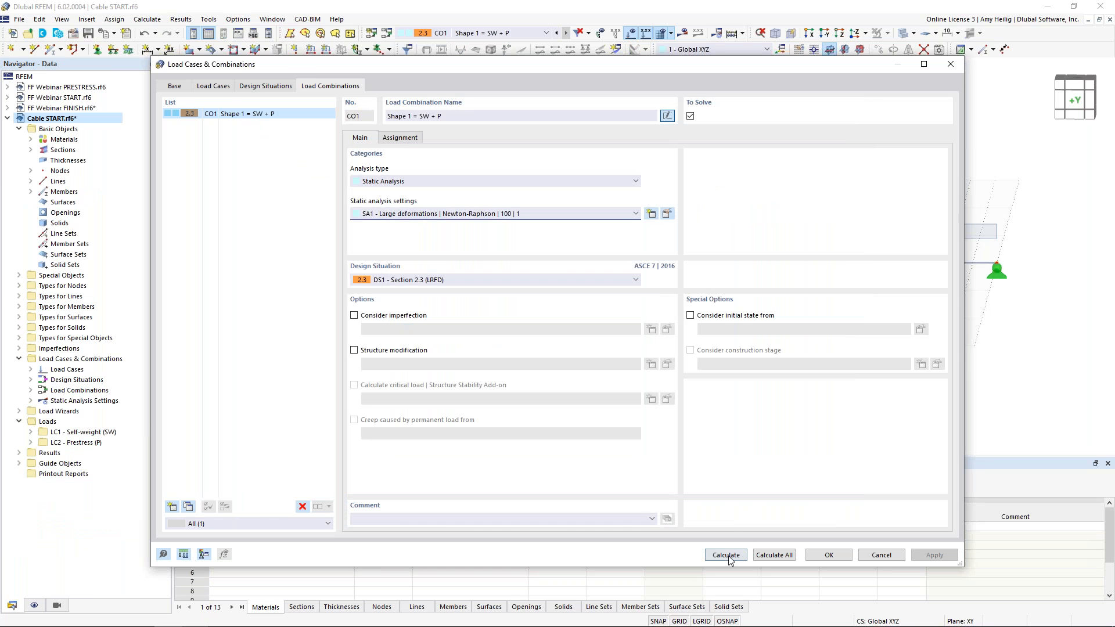
# Recalculate combination CO1 and display its axial forces N
pyautogui.click(726, 554)
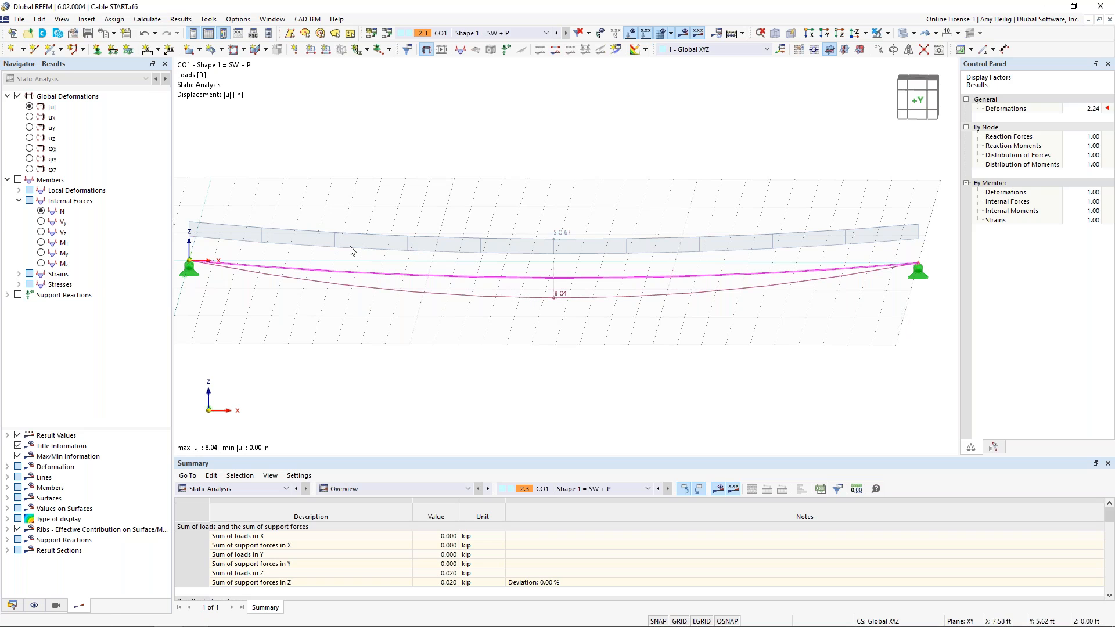
pyautogui.click(17, 181)
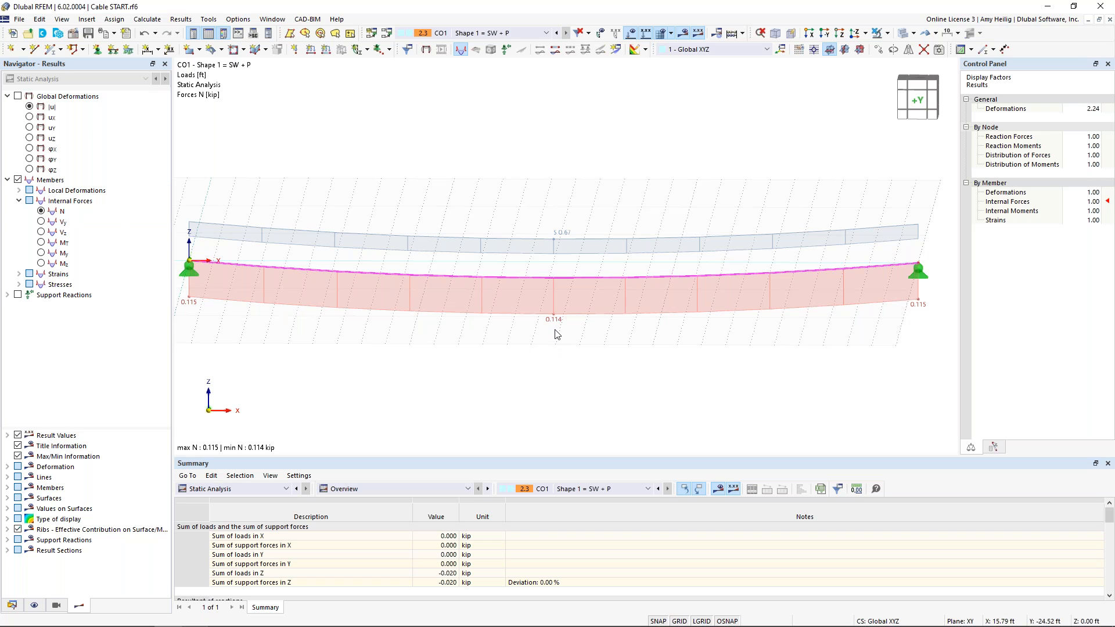
pyautogui.scroll(-1, 556, 335)
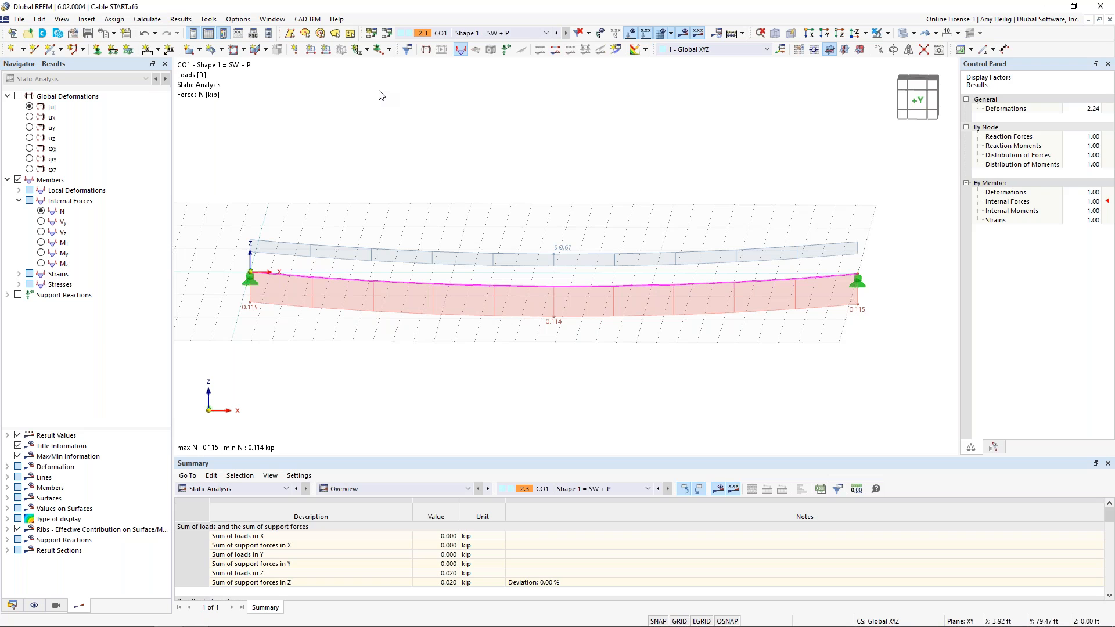
# Add load case LC3 "Dead (D)" with the Dead load action category
pyautogui.click(386, 50)
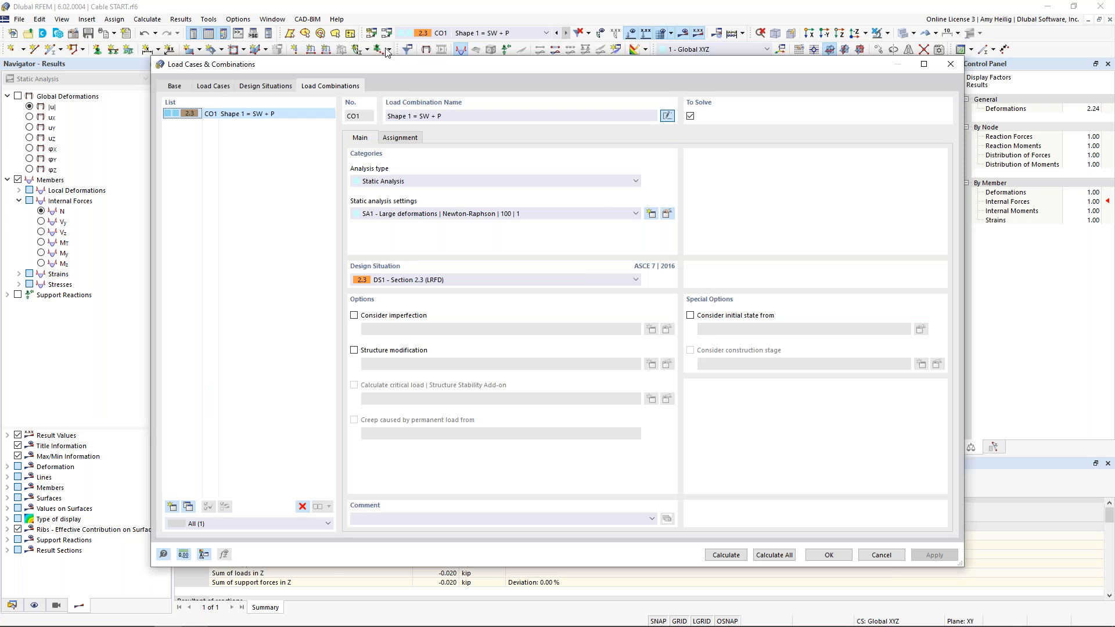
pyautogui.click(225, 83)
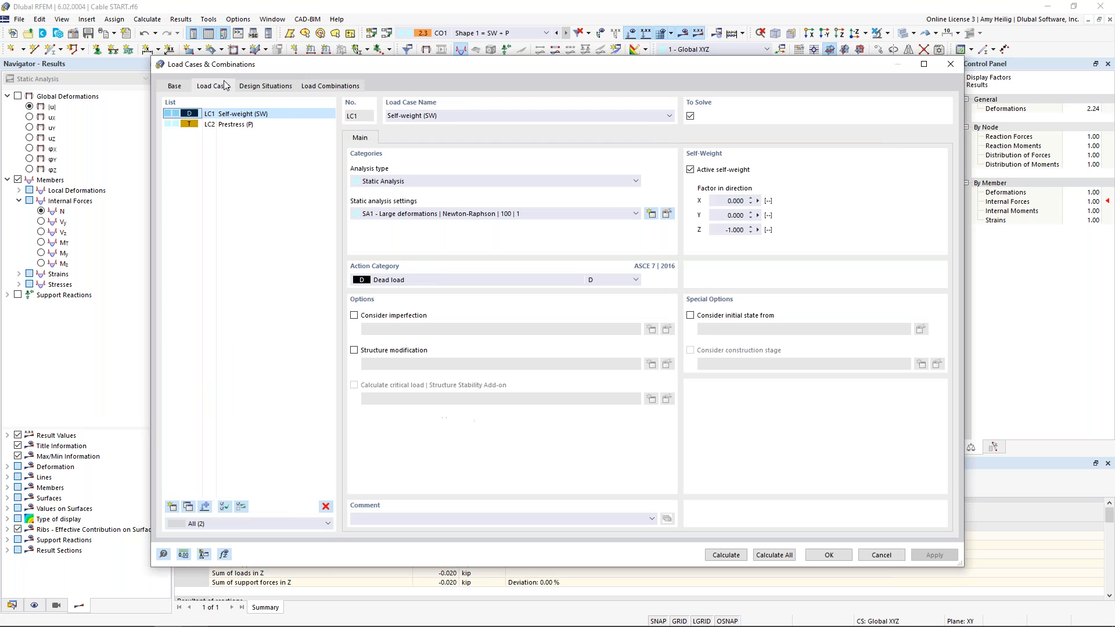
pyautogui.click(172, 506)
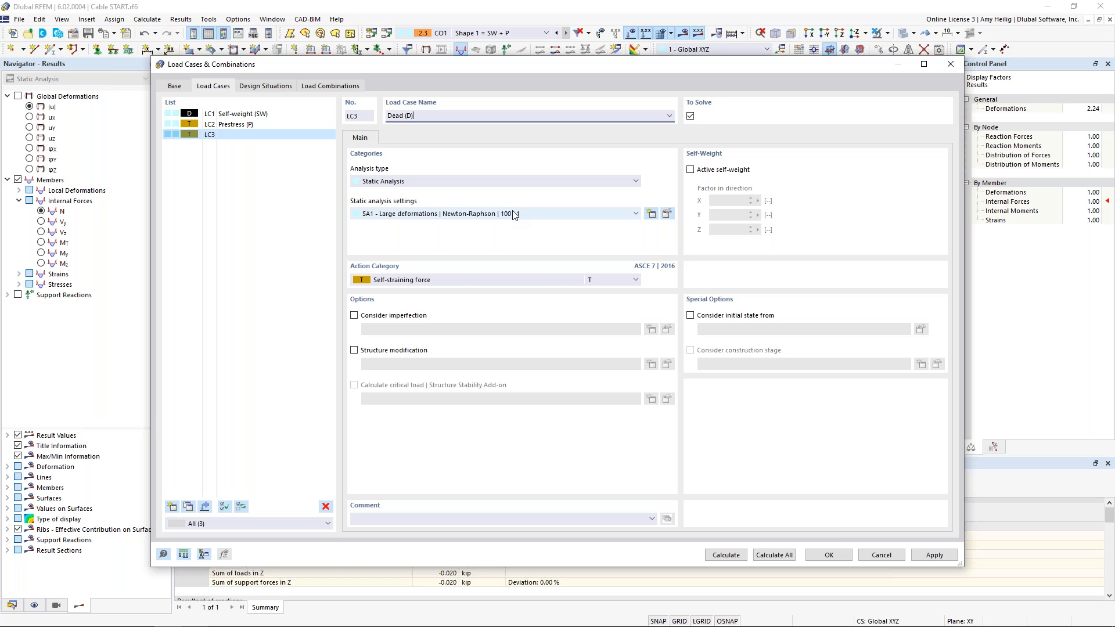
pyautogui.click(443, 279)
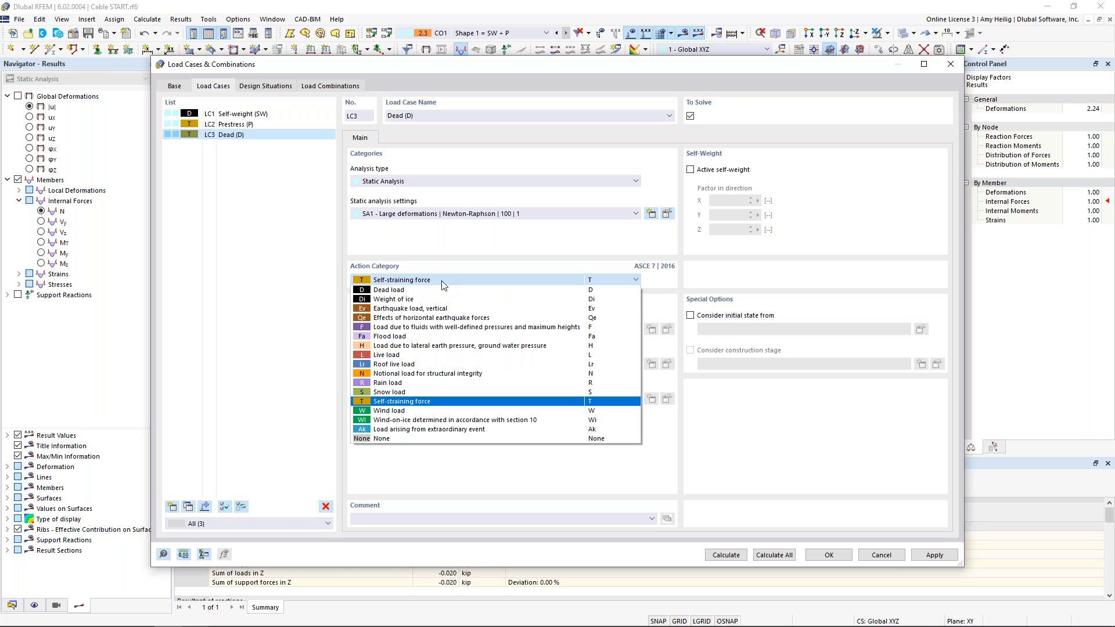
pyautogui.click(439, 289)
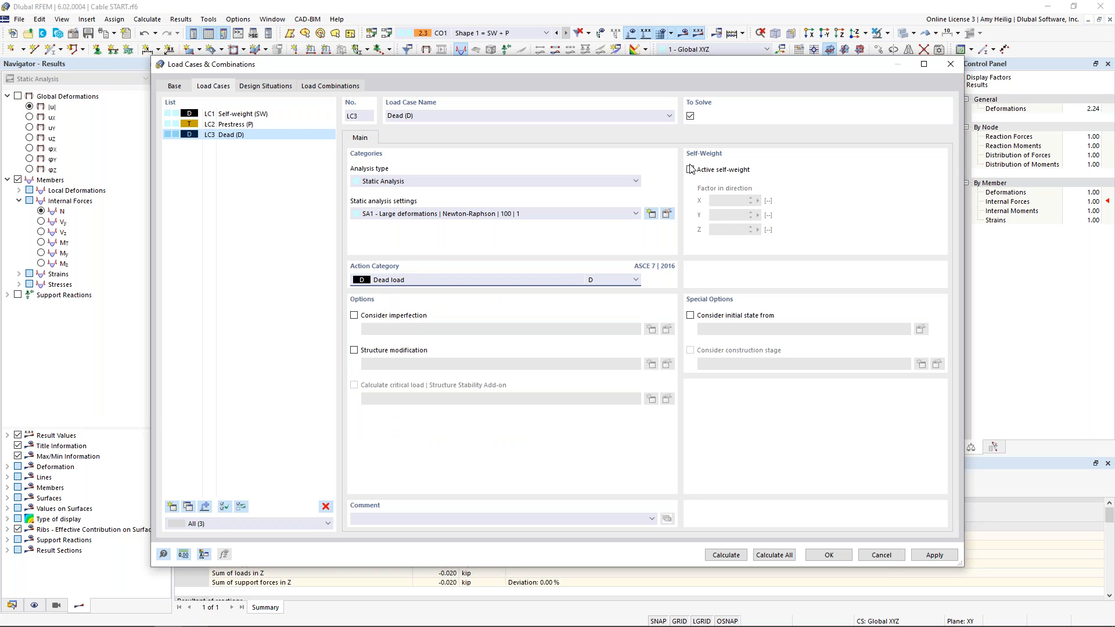
pyautogui.click(829, 554)
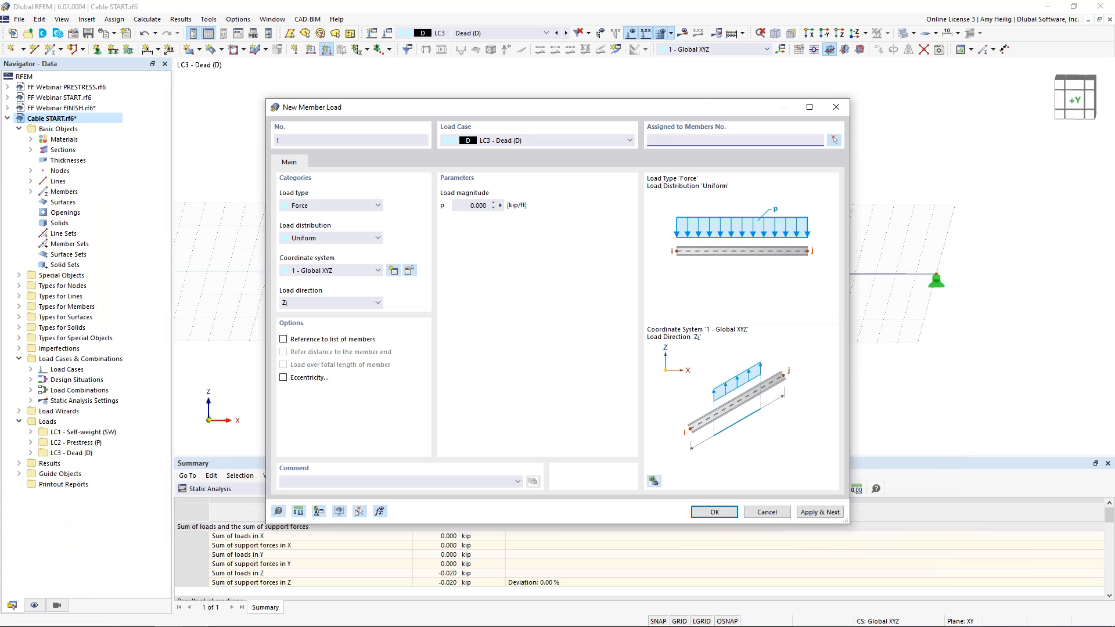
# Define a new member load in LC3 as a concentrated force of -2.250 kip
pyautogui.click(313, 238)
pyautogui.click(328, 267)
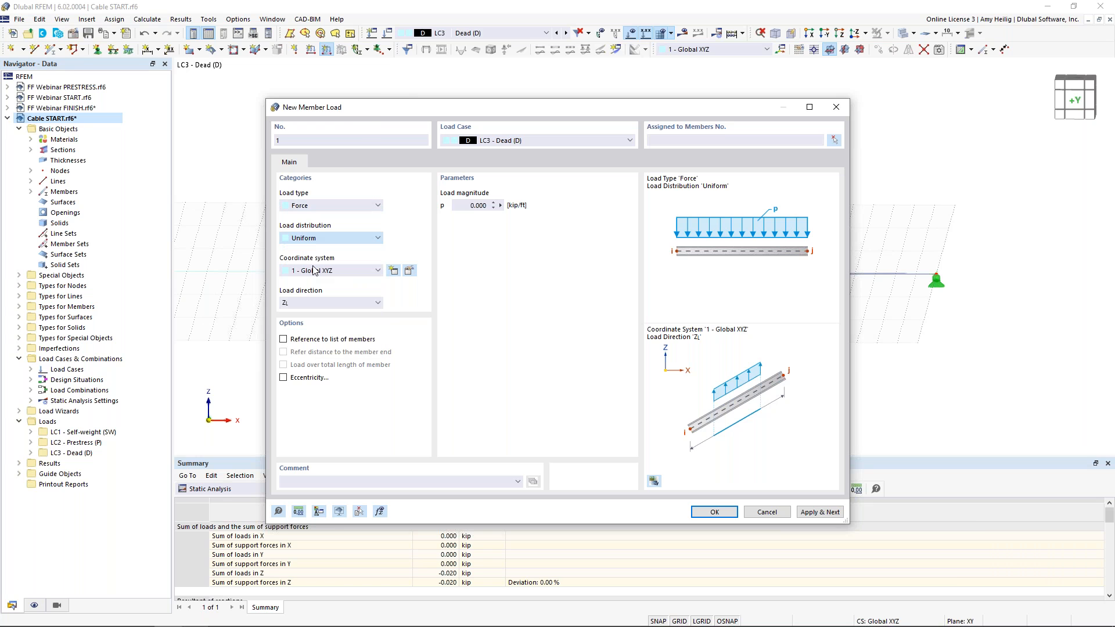
pyautogui.click(478, 205)
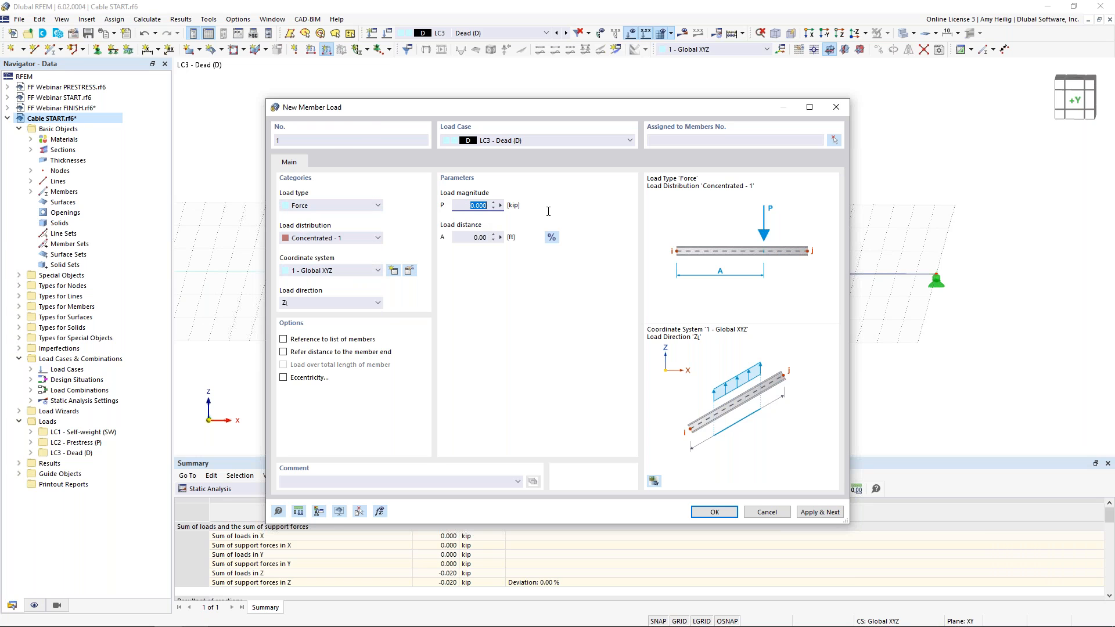
pyautogui.press('BackSpace')
# Place the concentrated load at 50% of the member length, assign it to member 1 and confirm
pyautogui.click(552, 237)
pyautogui.click(481, 239)
pyautogui.click(481, 238)
pyautogui.write('50')
pyautogui.click(650, 143)
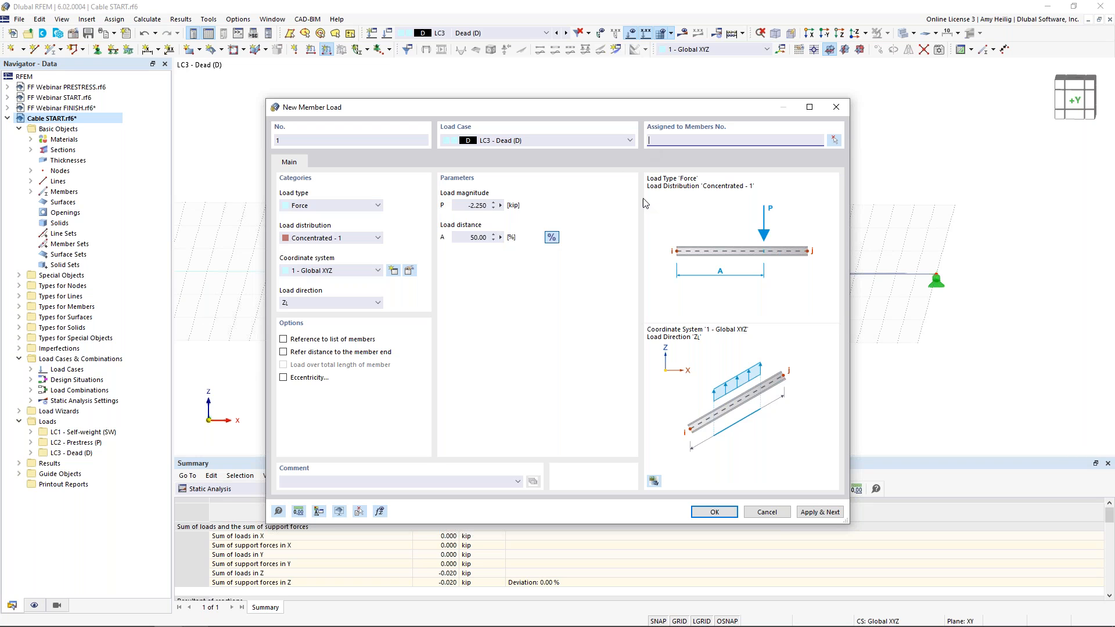
pyautogui.click(715, 511)
pyautogui.moveTo(595, 290); pyautogui.dragTo(545, 310, button='middle')
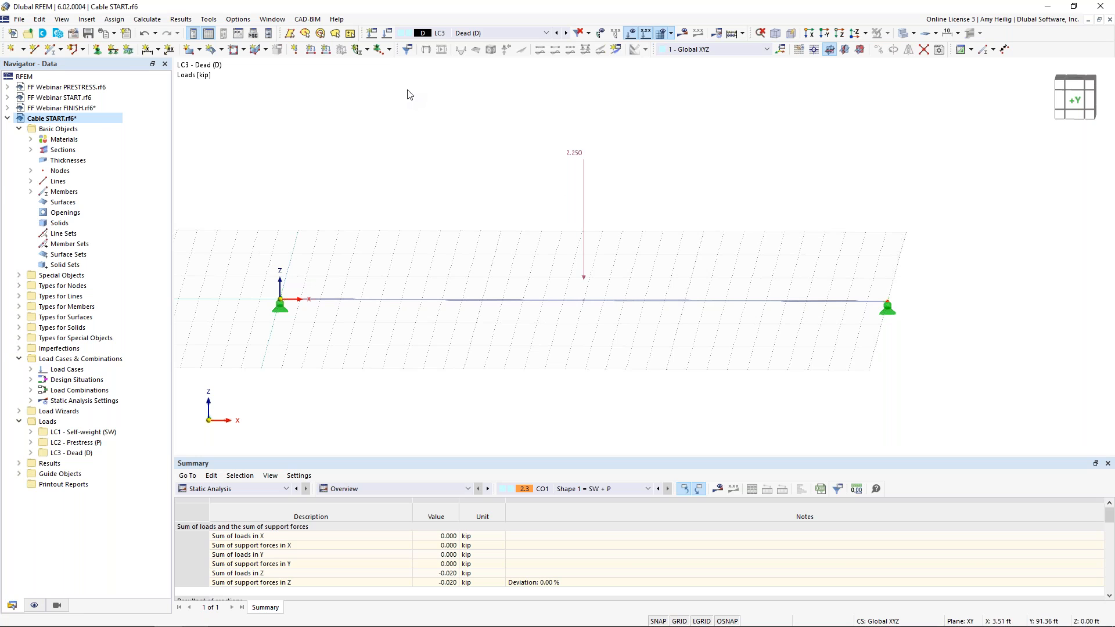
# Create a new load combination CO2 named "Shape 2 = D + P"
pyautogui.click(387, 33)
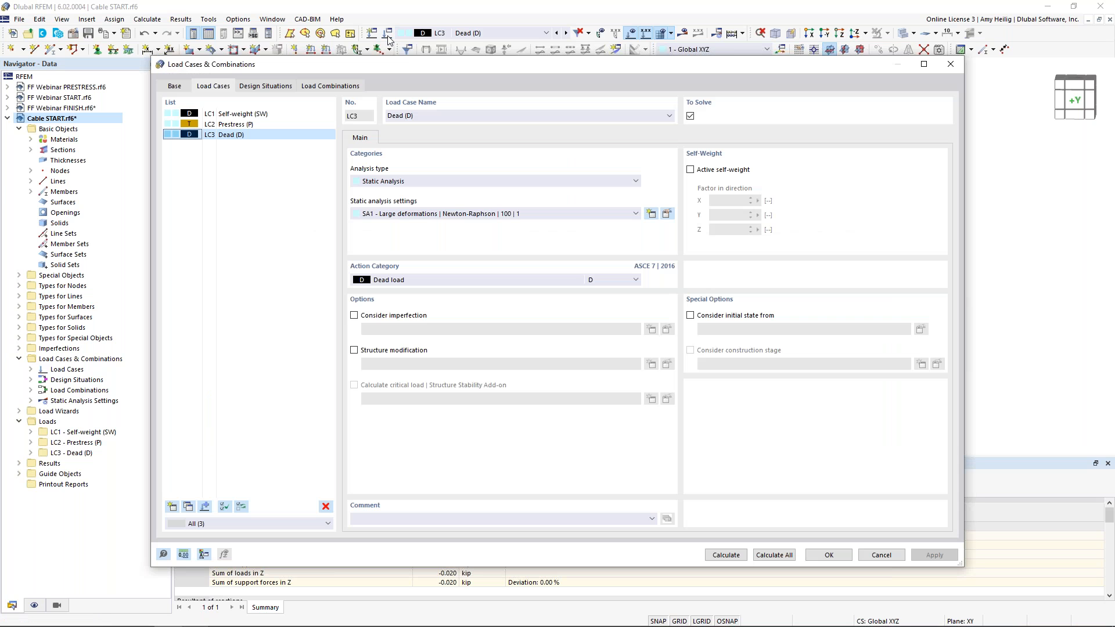
pyautogui.click(321, 87)
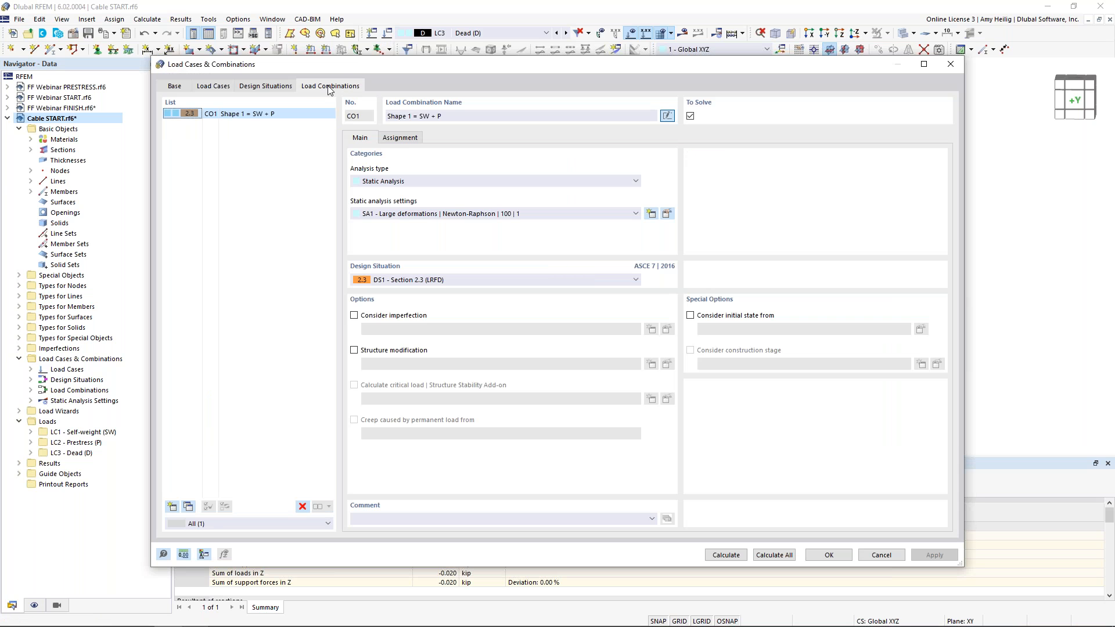
pyautogui.click(172, 506)
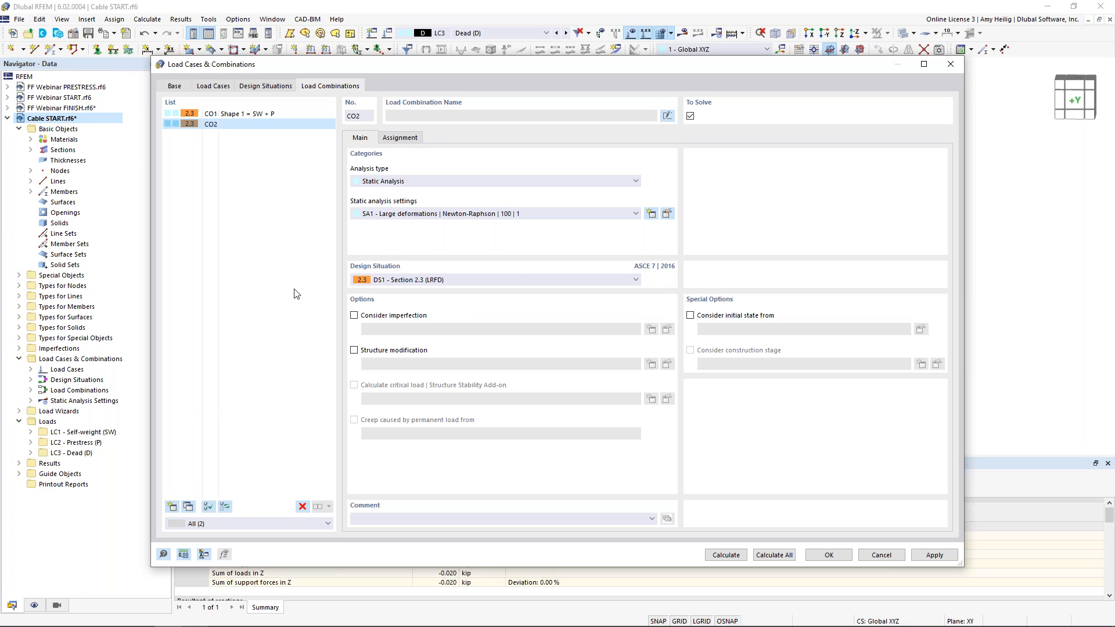
pyautogui.click(559, 120)
pyautogui.write('Shape 2 = D + P')
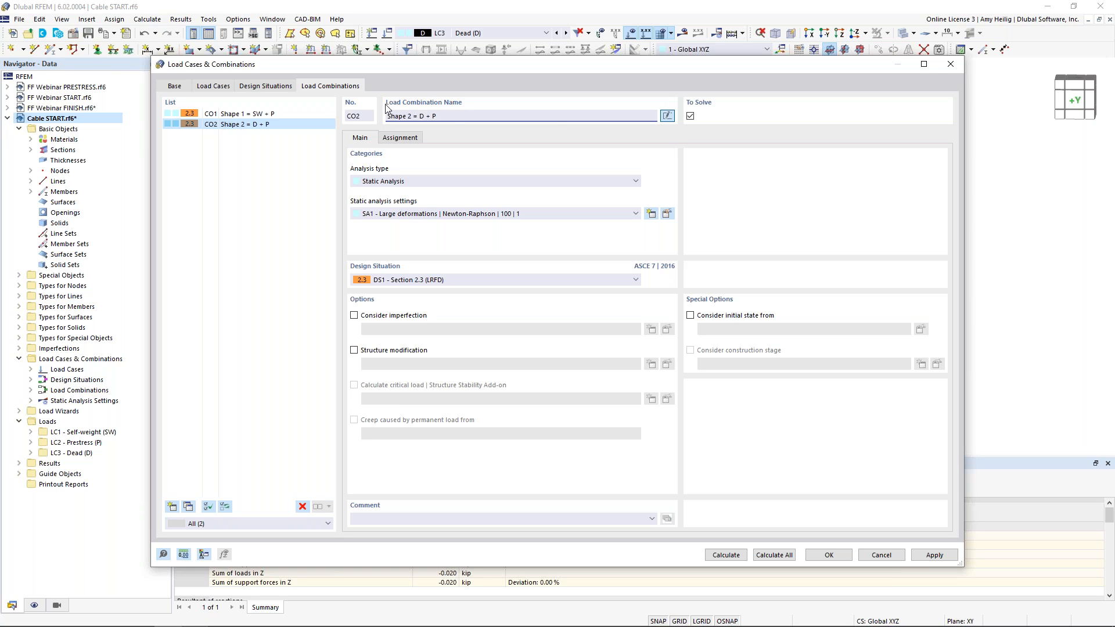
# Assign load cases LC2 Prestress and LC3 Dead to combination CO2
pyautogui.click(405, 138)
pyautogui.click(429, 175)
pyautogui.doubleClick(430, 176)
pyautogui.doubleClick(433, 186)
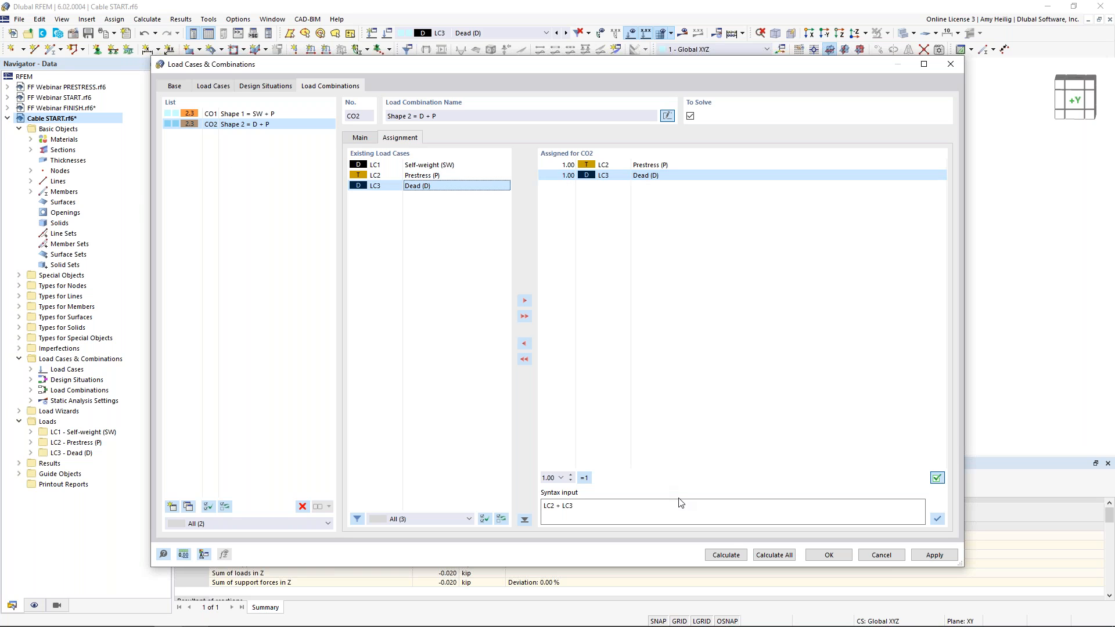
# Calculate combination CO2 and display its global deformations without the load graphics
pyautogui.click(730, 555)
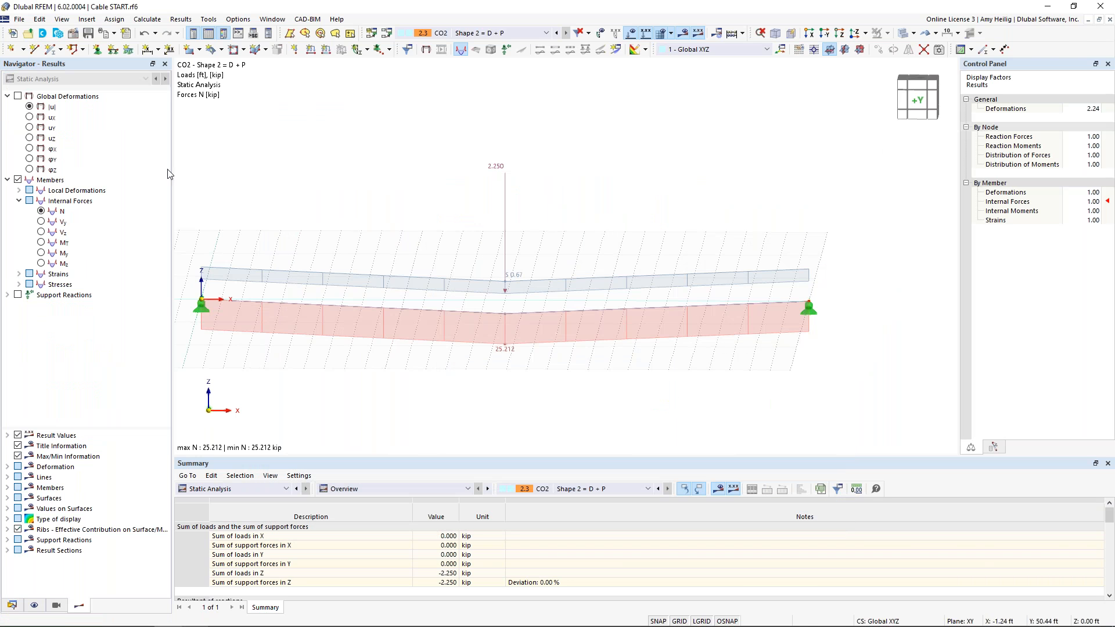
pyautogui.click(18, 96)
pyautogui.moveTo(546, 234); pyautogui.dragTo(577, 209, button='middle')
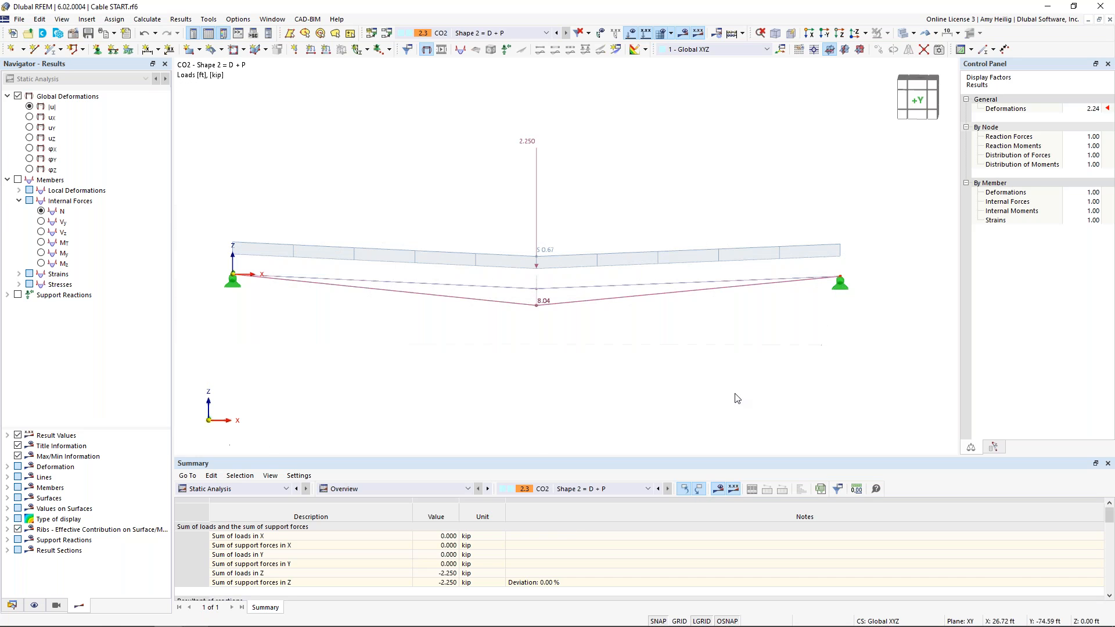
pyautogui.click(630, 34)
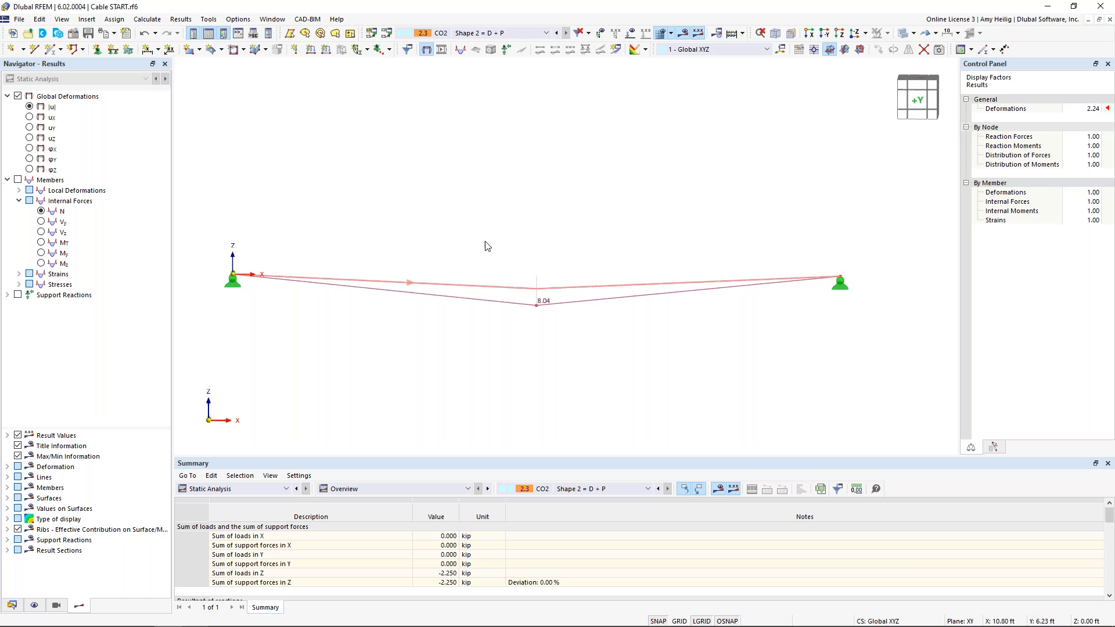
# Set the deformation display factor to 4.00
pyautogui.click(1091, 109)
pyautogui.click(1097, 111)
pyautogui.click(1097, 111)
pyautogui.click(1096, 110)
pyautogui.click(1097, 111)
pyautogui.click(1097, 111)
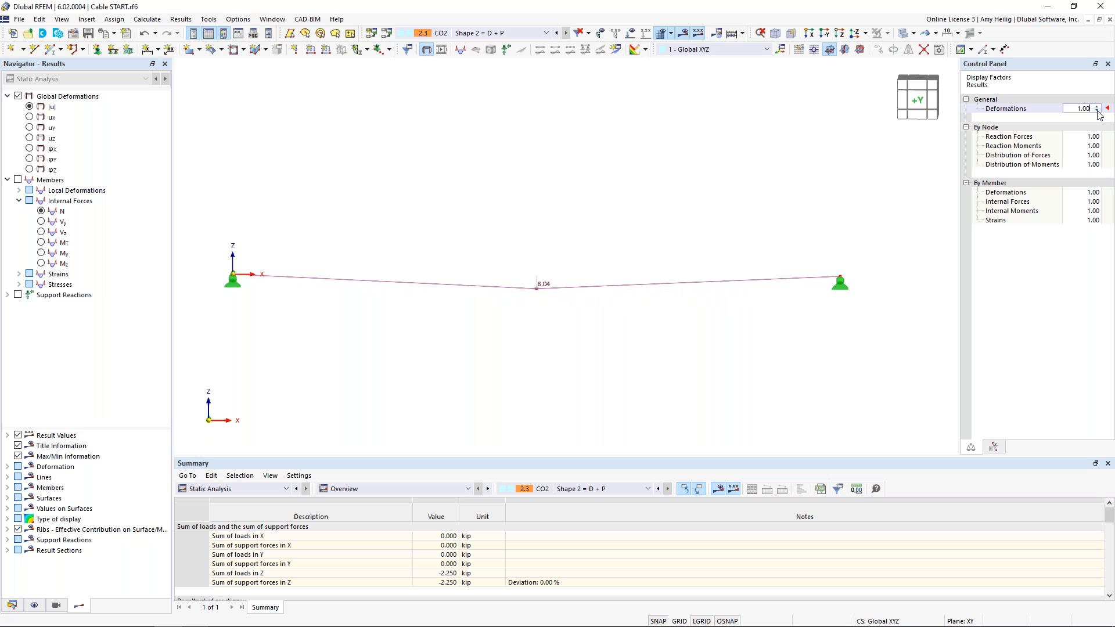
pyautogui.scroll(3, 1097, 111)
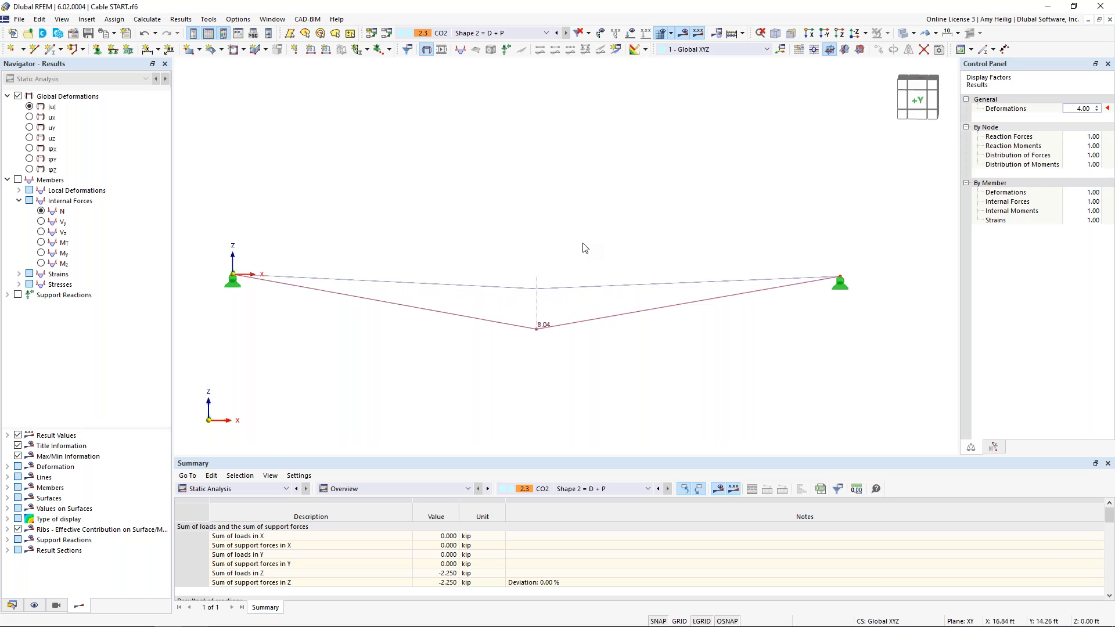
# Show member axial forces and compare the display topology on the original shape versus the deformed shape
pyautogui.click(18, 180)
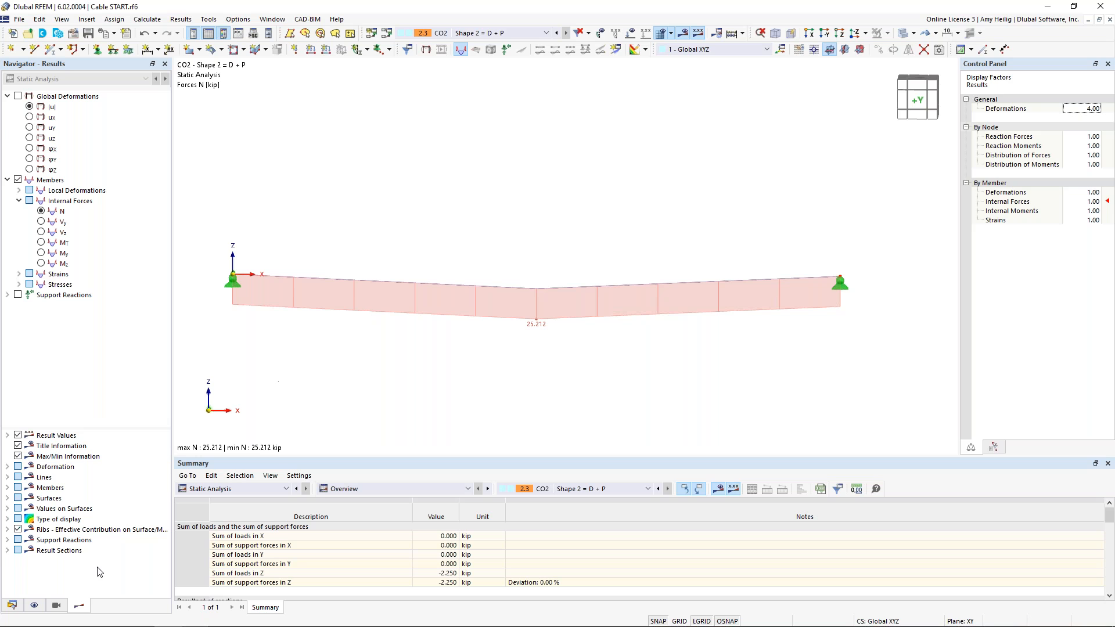
pyautogui.click(34, 606)
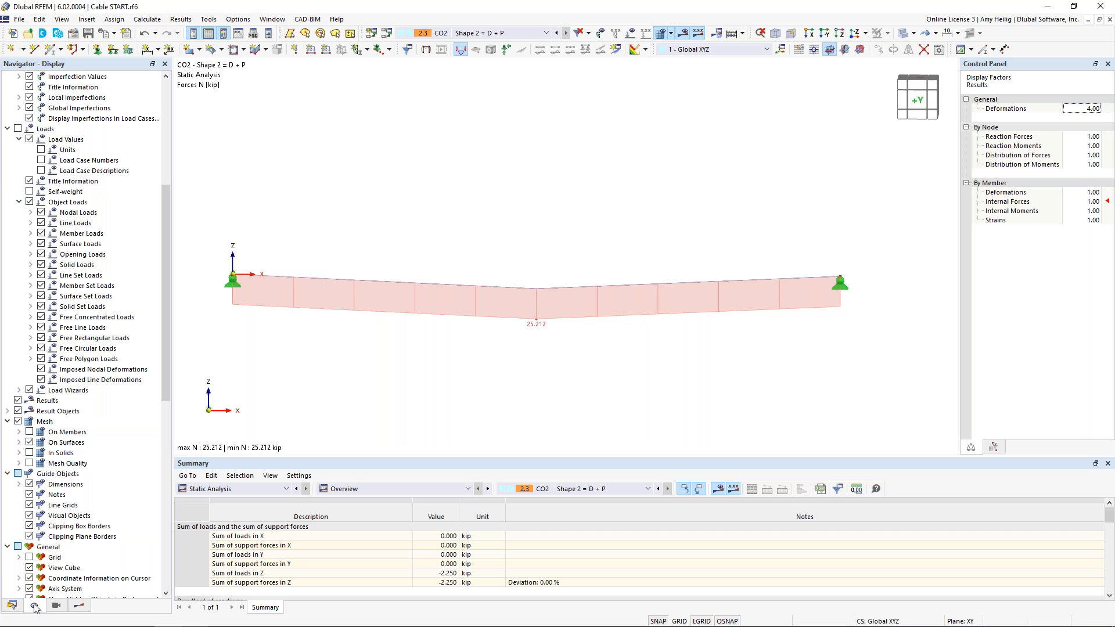
pyautogui.scroll(8, 87, 343)
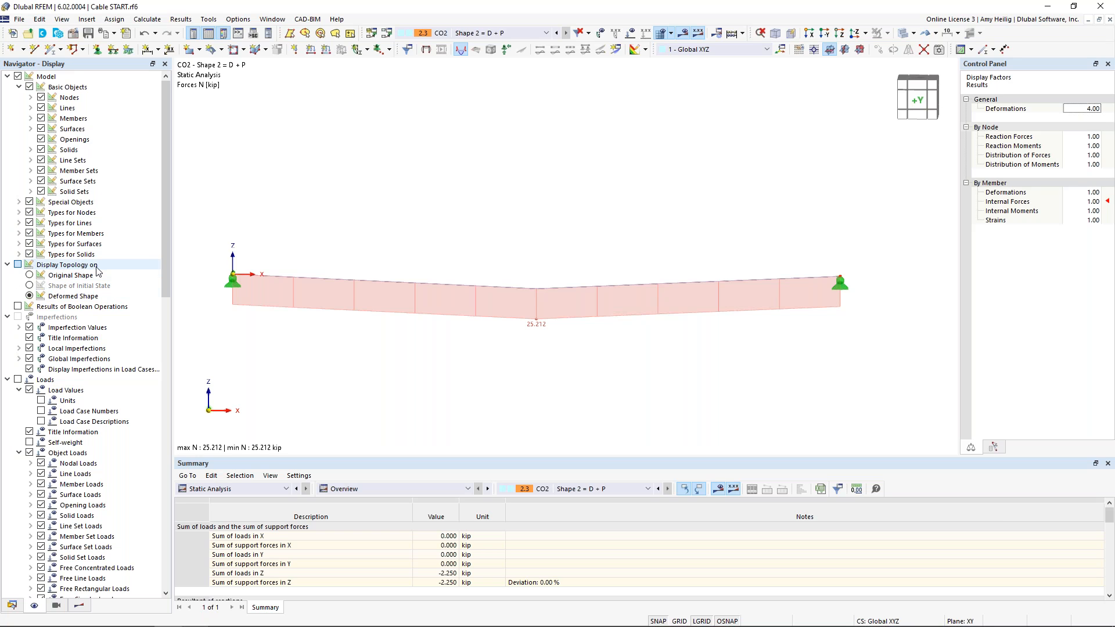
pyautogui.click(29, 276)
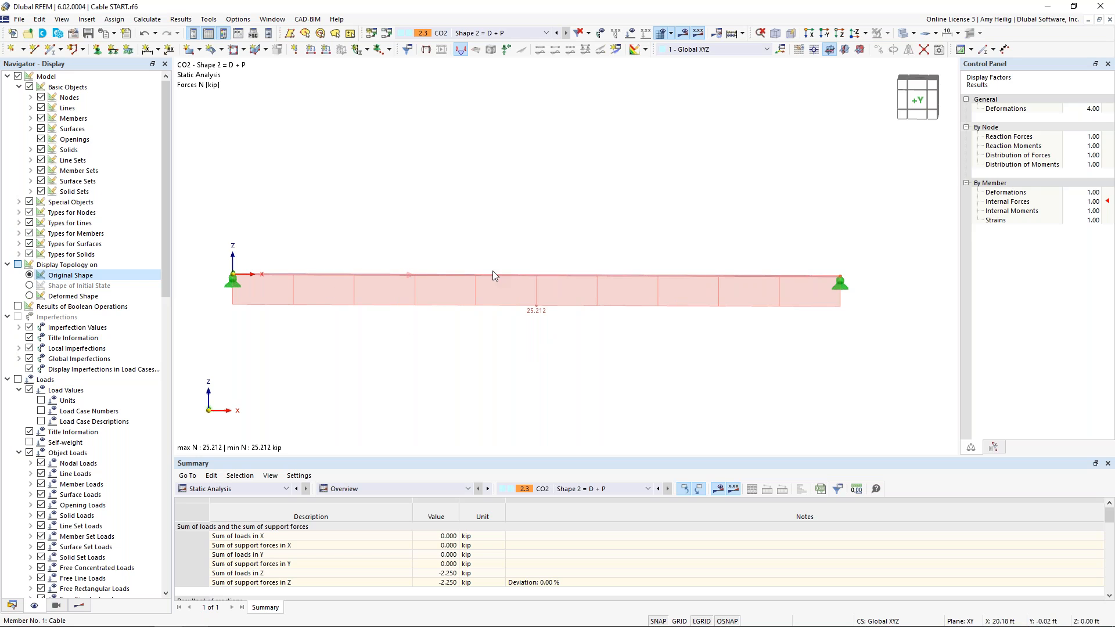
pyautogui.click(30, 296)
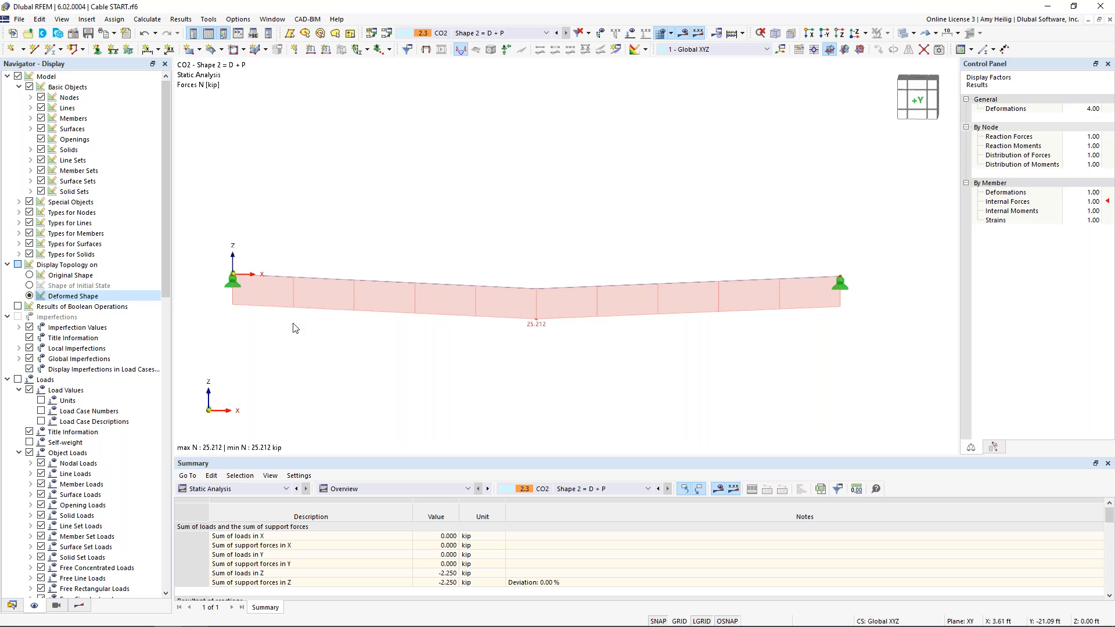
pyautogui.click(79, 607)
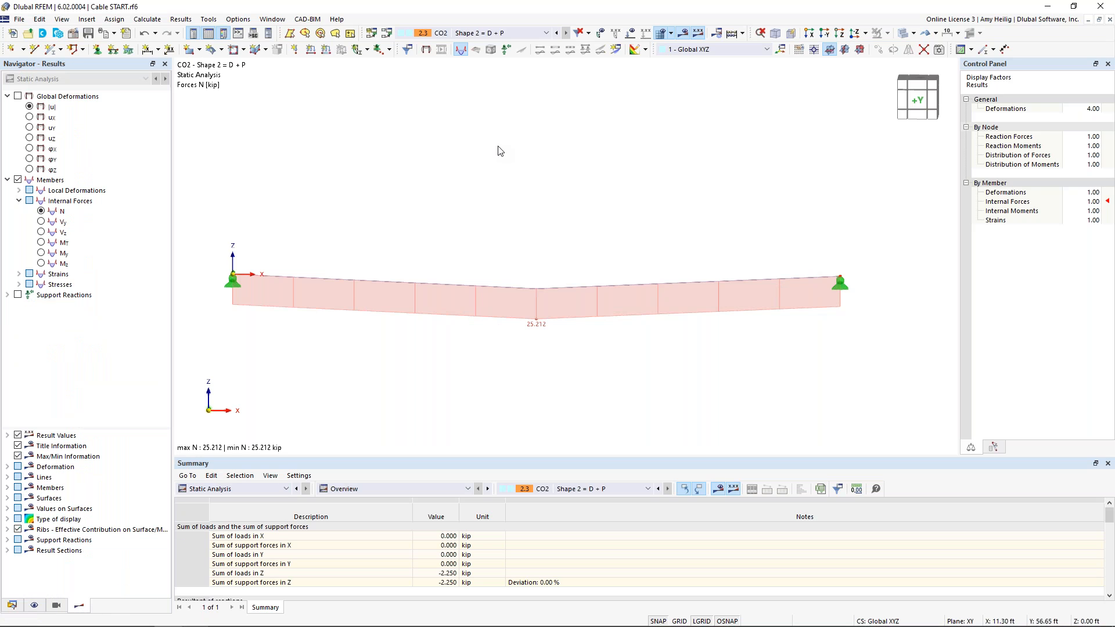
# Copy combination CO1 into a new combination CO3 named "Shape 3 = 1.6 SW + P"
pyautogui.click(387, 35)
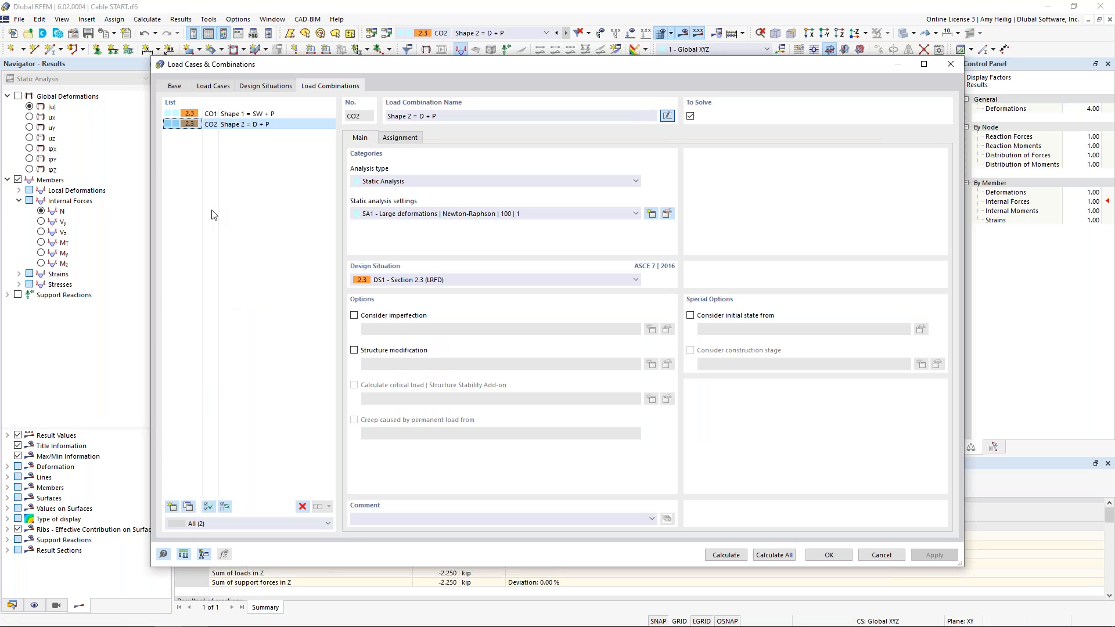
pyautogui.click(269, 116)
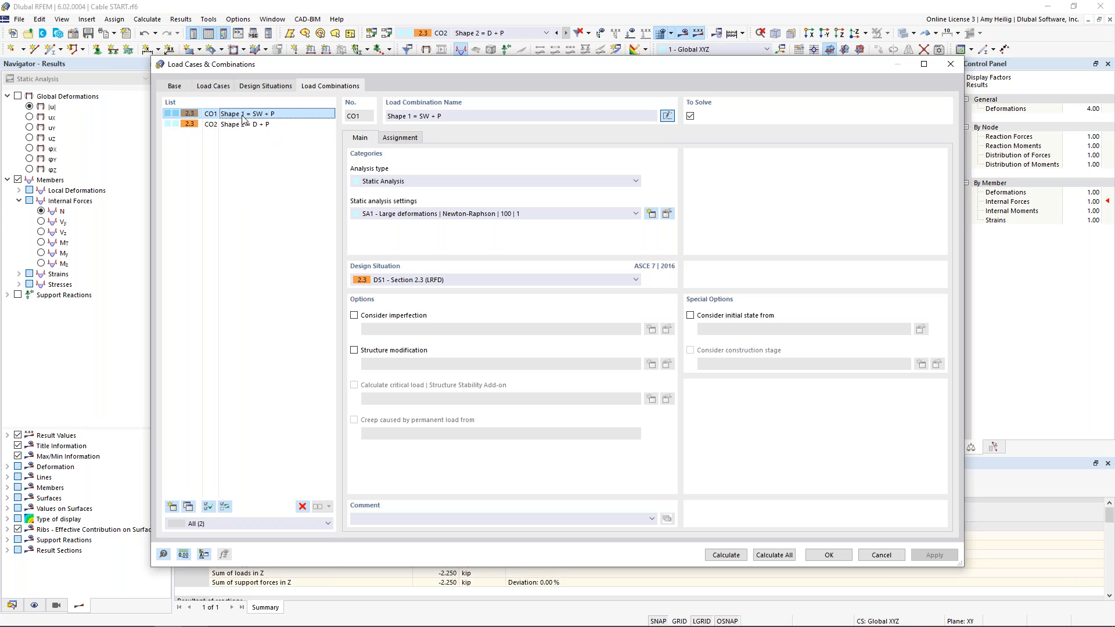
pyautogui.click(187, 508)
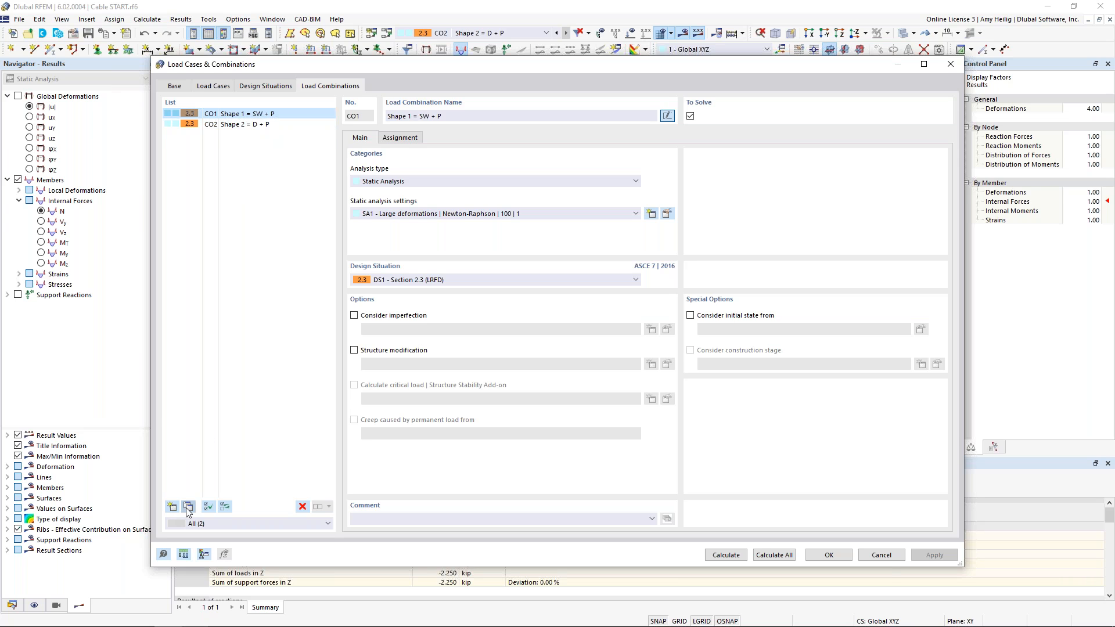
pyautogui.click(415, 117)
pyautogui.press('BackSpace')
pyautogui.write('3')
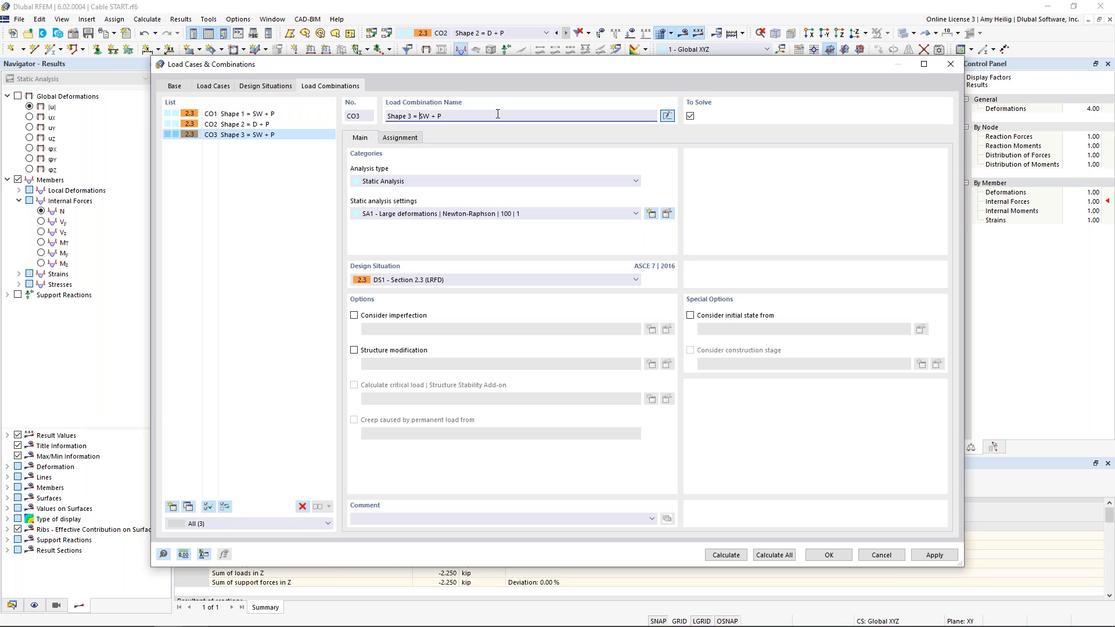
pyautogui.write('1.6')
# Set the factor of LC1 Self-weight in CO3 to 1.6
pyautogui.click(412, 139)
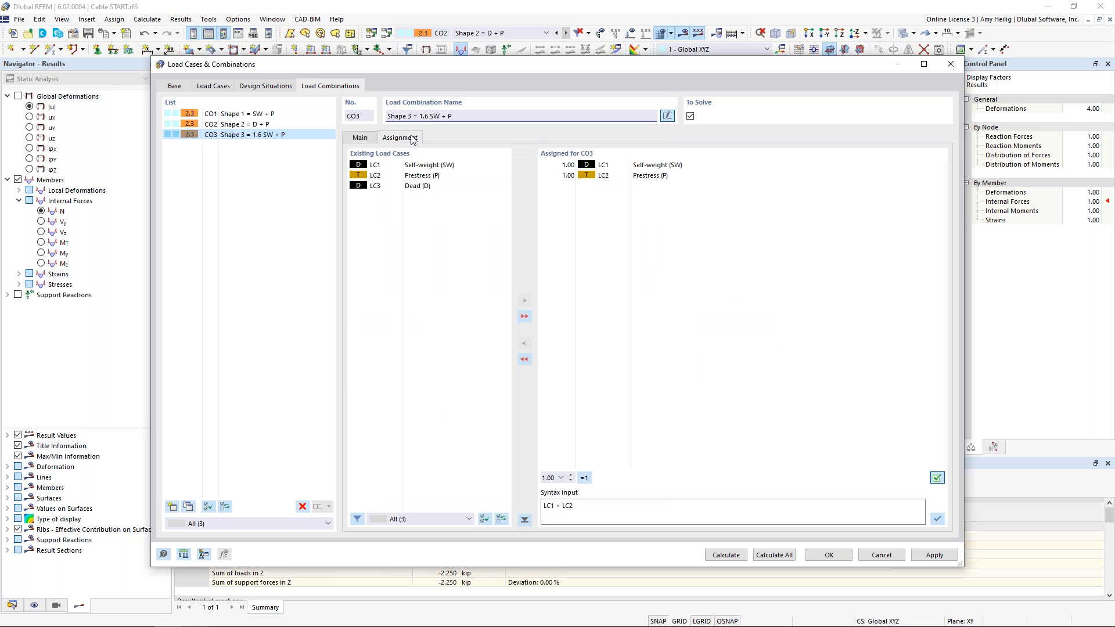
pyautogui.click(555, 165)
pyautogui.press('Delete')
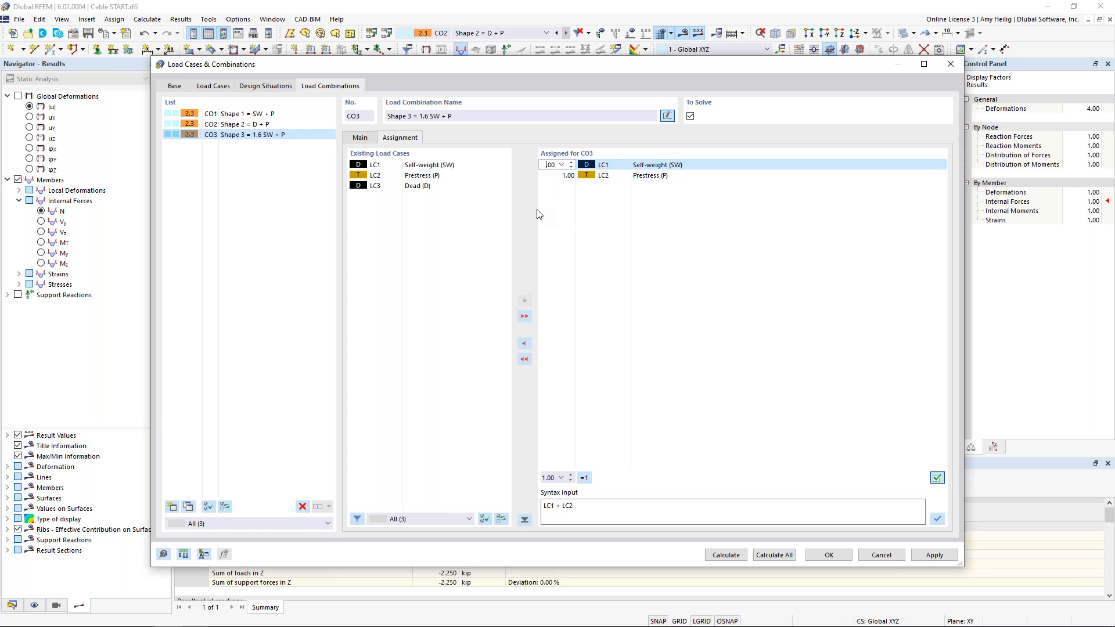
pyautogui.write('.6')
pyautogui.click(548, 175)
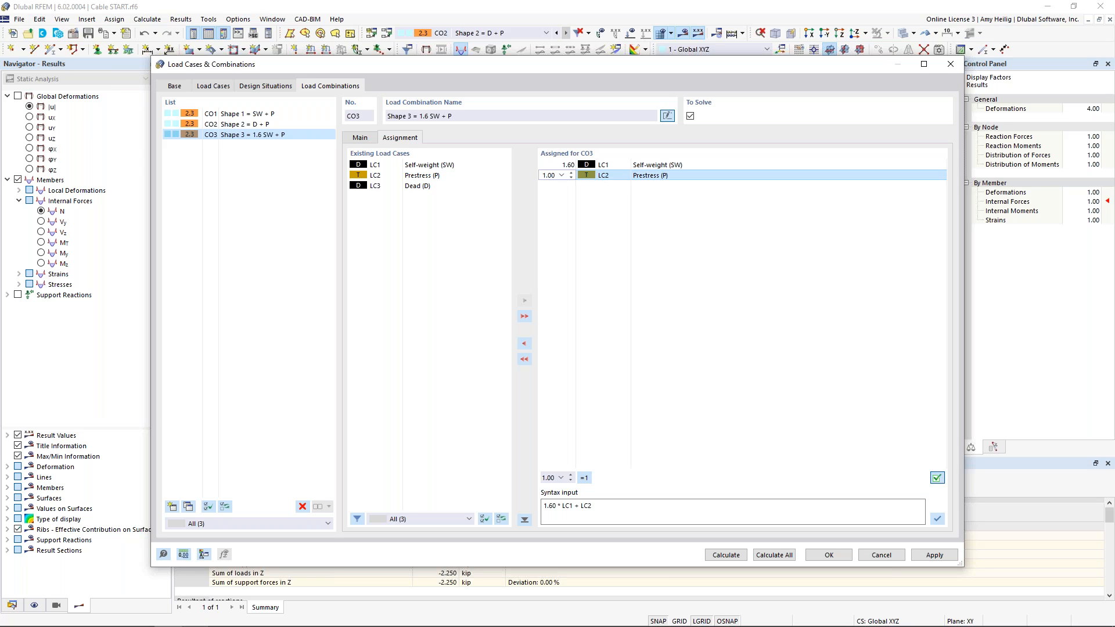
# Calculate CO3, review its deformations and axial forces, and compare with the results of CO1
pyautogui.click(727, 555)
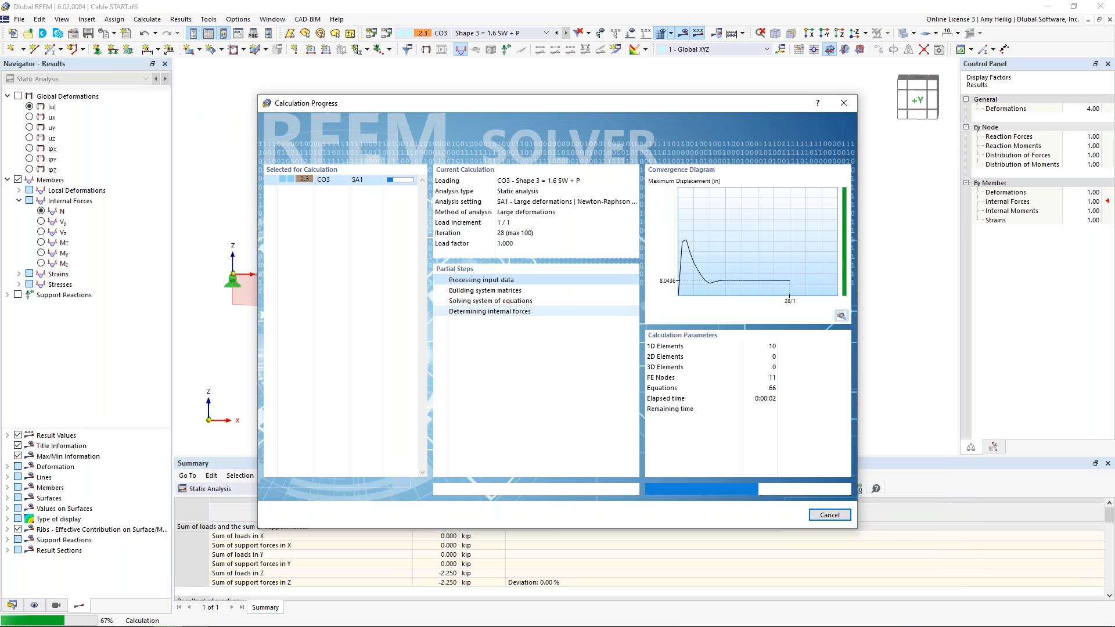
pyautogui.click(18, 96)
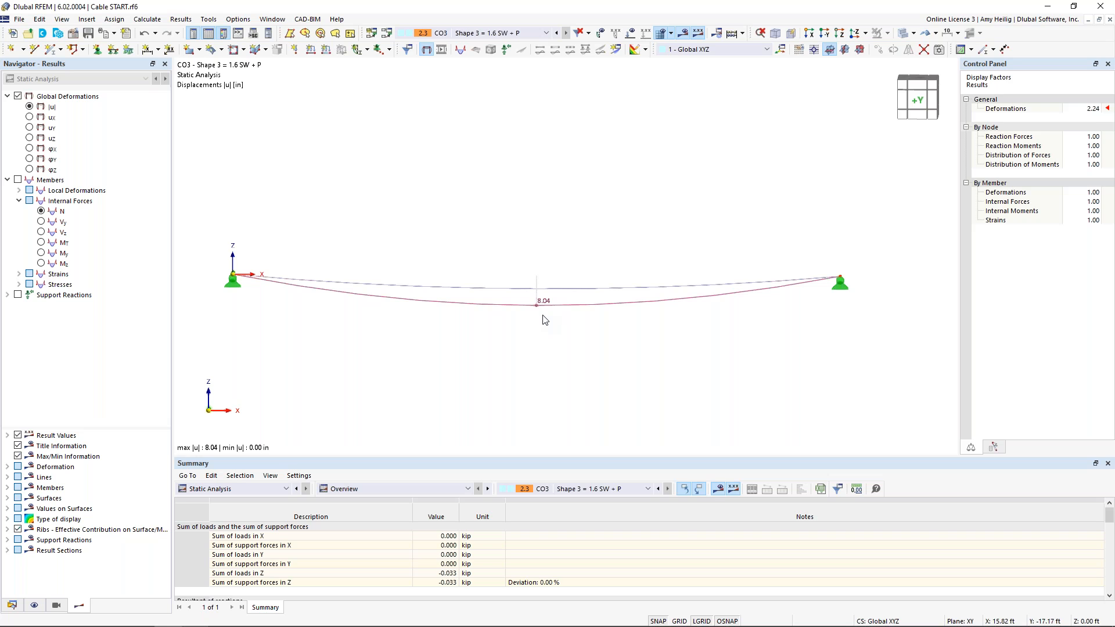
pyautogui.click(18, 179)
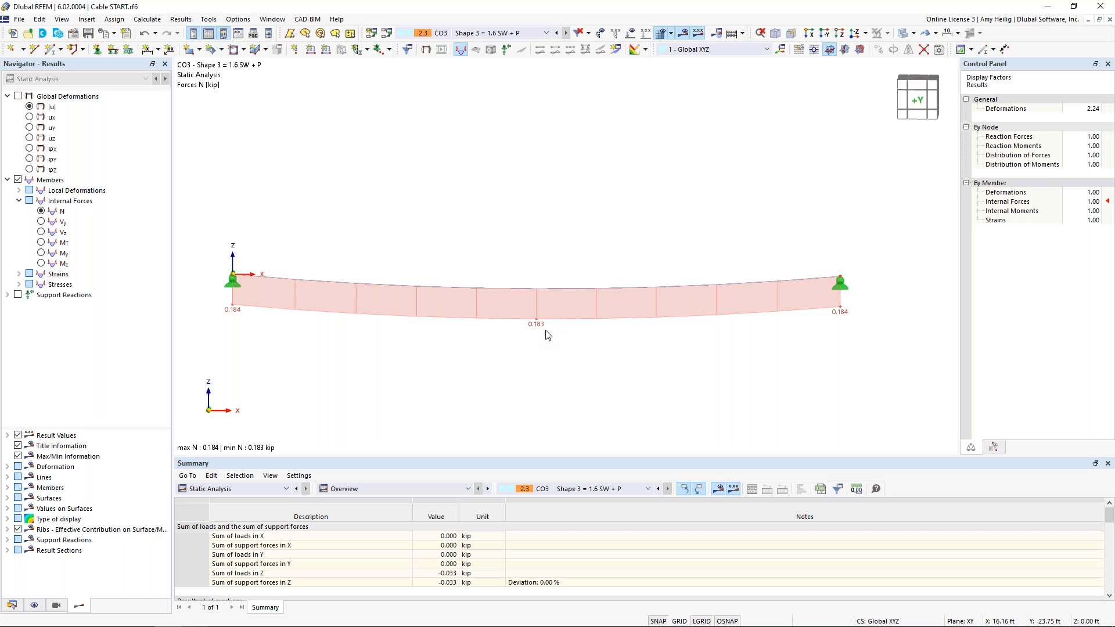
pyautogui.click(517, 35)
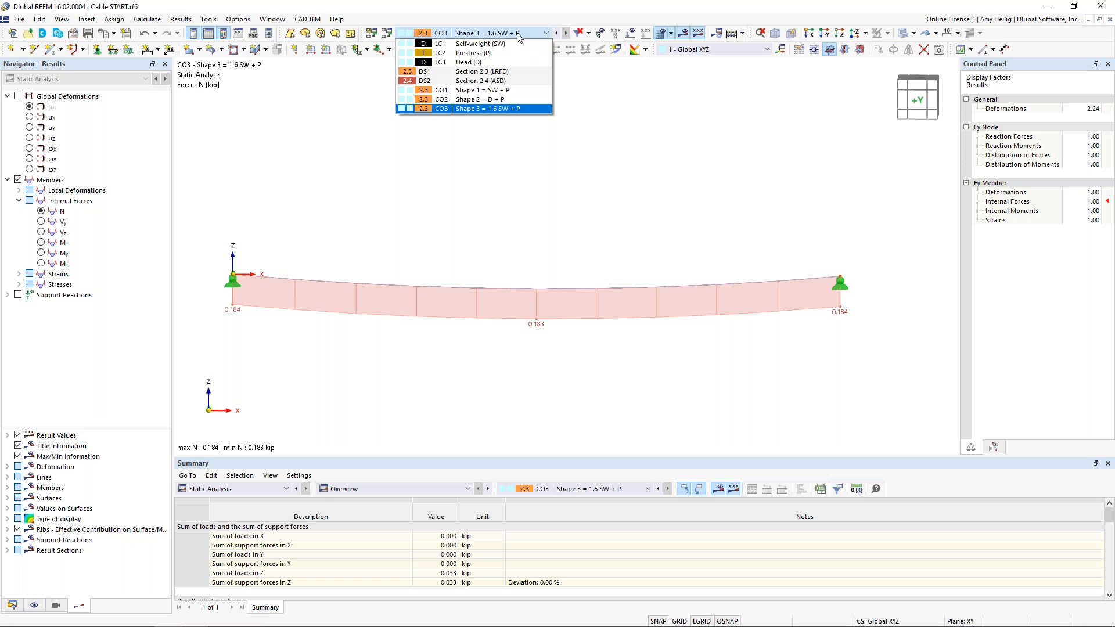
pyautogui.click(503, 90)
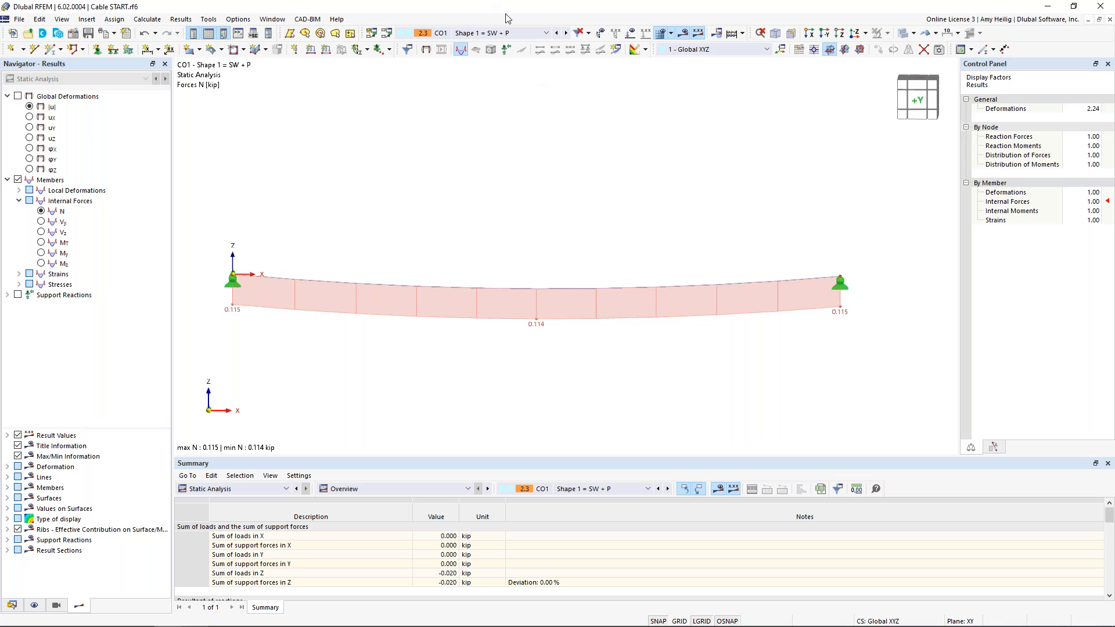
# Create load case LC4 named "Live (L)" with the Live load action category
pyautogui.click(386, 33)
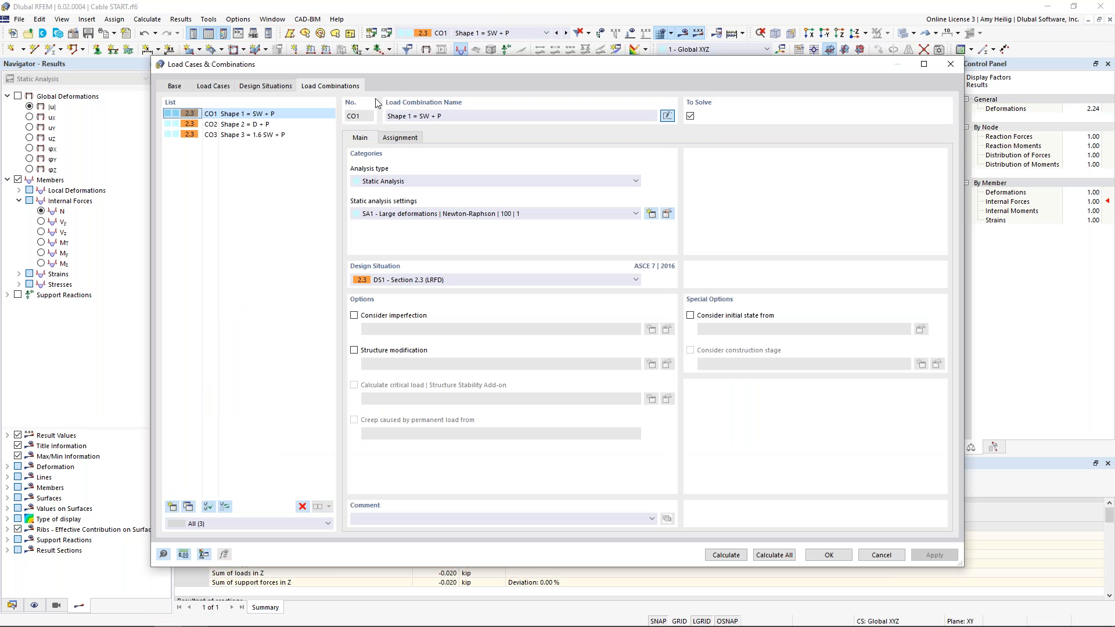
pyautogui.click(213, 86)
pyautogui.click(172, 507)
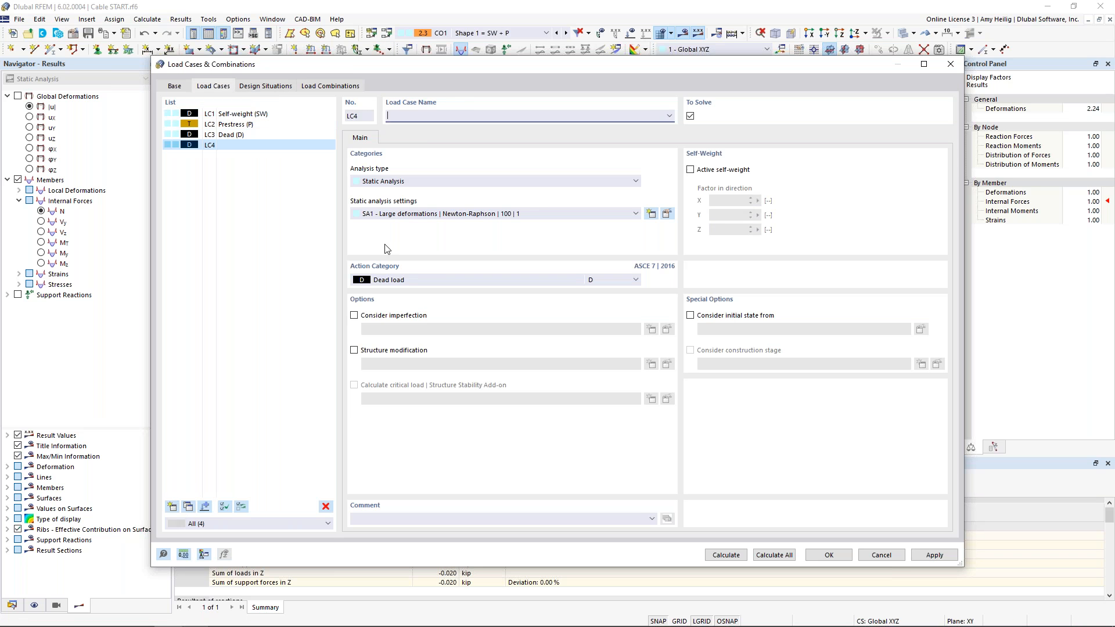
pyautogui.write('Live (L')
pyautogui.click(416, 280)
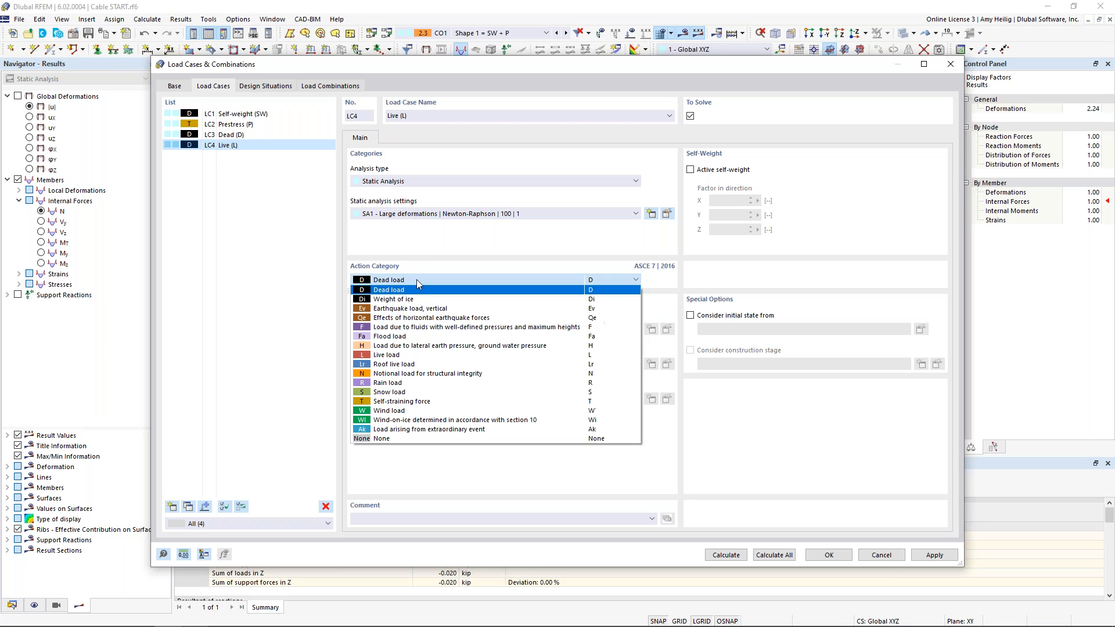
pyautogui.click(414, 356)
pyautogui.click(828, 554)
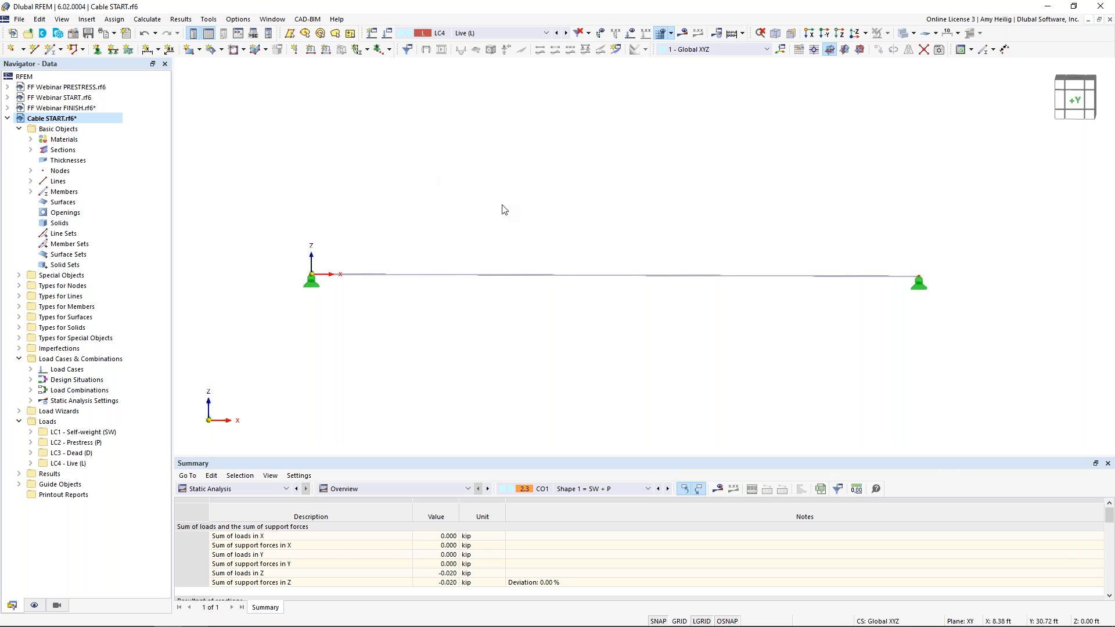
# Add a uniform member load of -0.33 kip/ft in LC4 on member 1
pyautogui.moveTo(497, 210); pyautogui.dragTo(463, 193, button='middle')
pyautogui.click(327, 49)
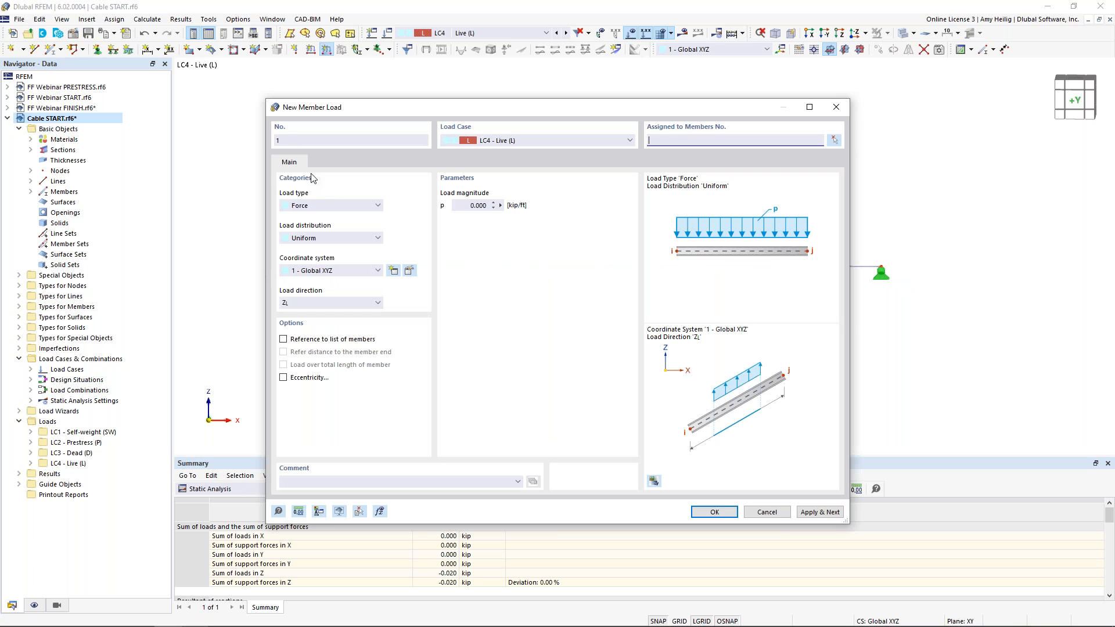
pyautogui.click(470, 205)
pyautogui.press('BackSpace')
pyautogui.write('-0.33')
pyautogui.click(654, 144)
pyautogui.write('1')
pyautogui.click(727, 513)
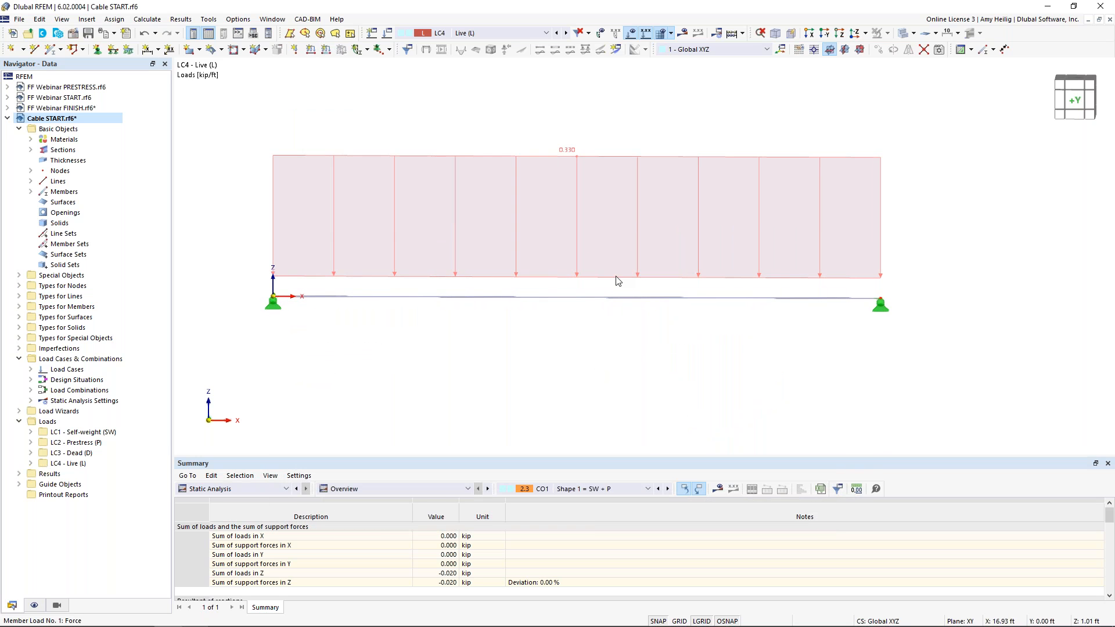
# Reduce the display size of the LC4 member load
pyautogui.rightClick(579, 155)
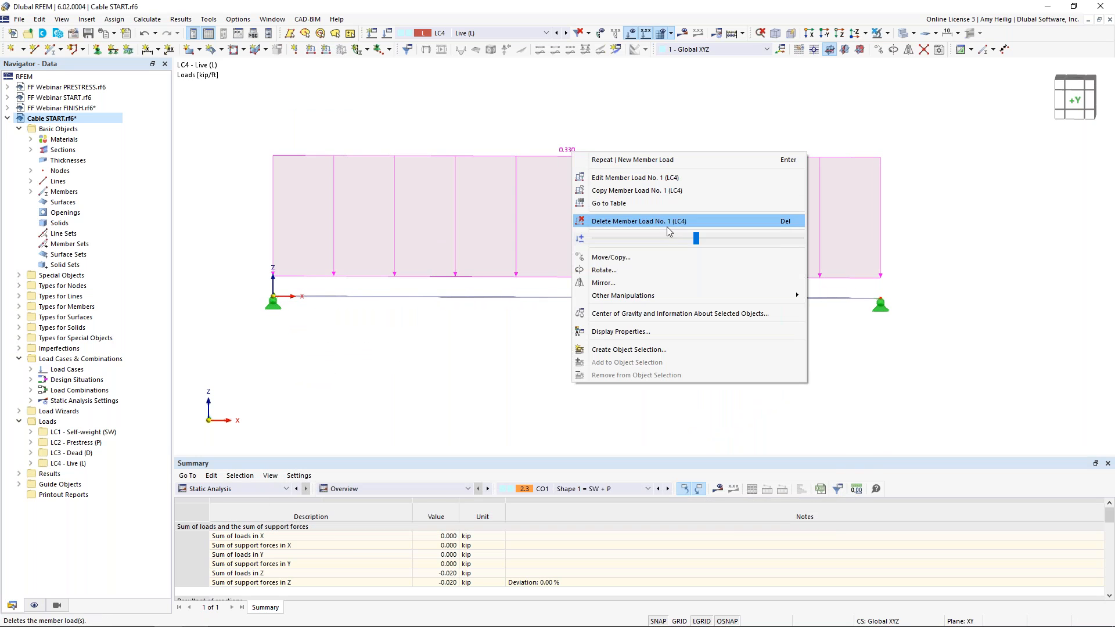
pyautogui.moveTo(696, 238); pyautogui.dragTo(645, 239)
pyautogui.click(507, 220)
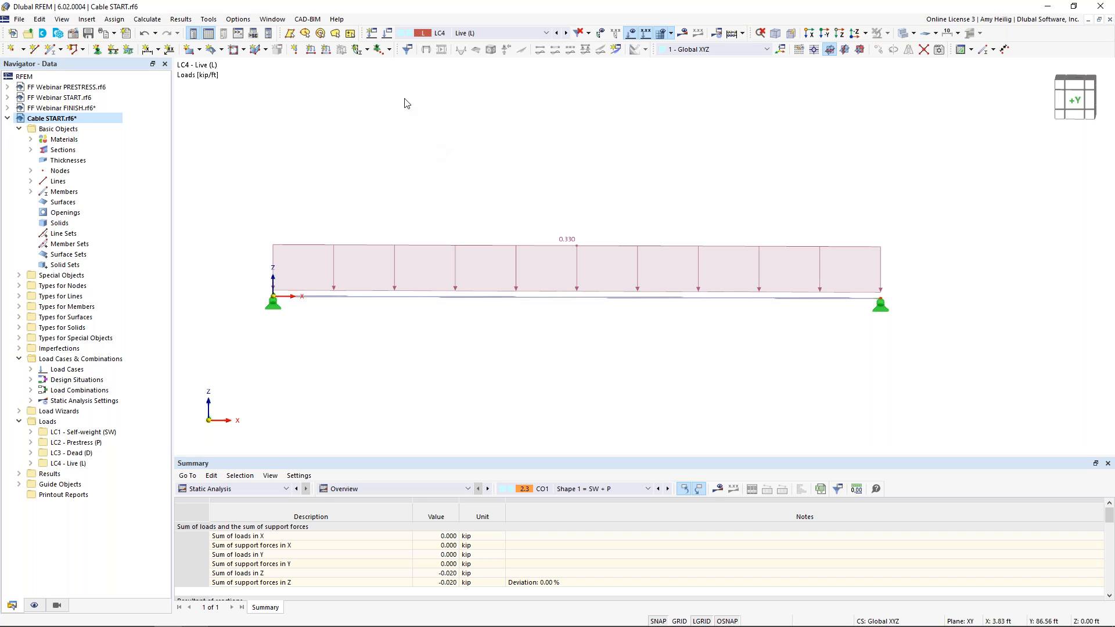
# Create a new load combination CO4 named "SW + L"
pyautogui.click(391, 37)
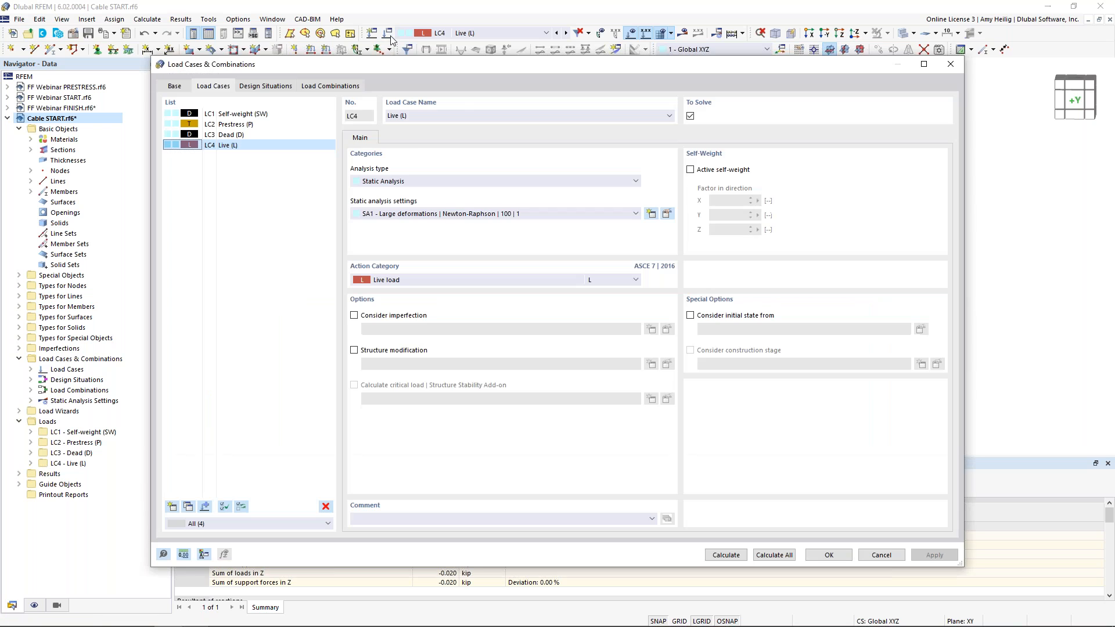
pyautogui.click(340, 86)
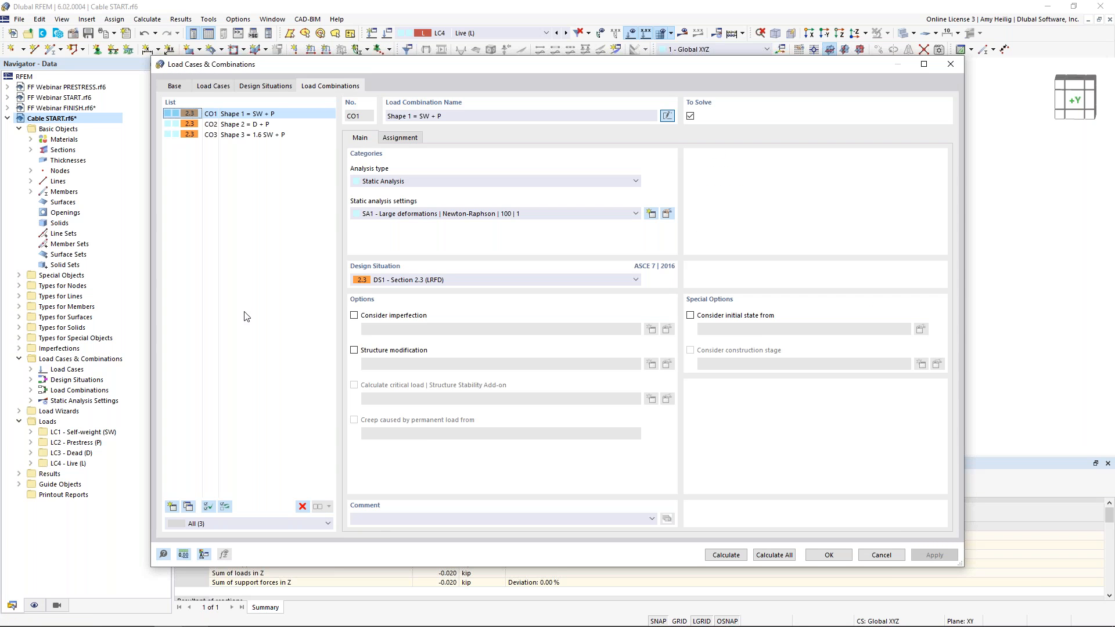
pyautogui.click(172, 507)
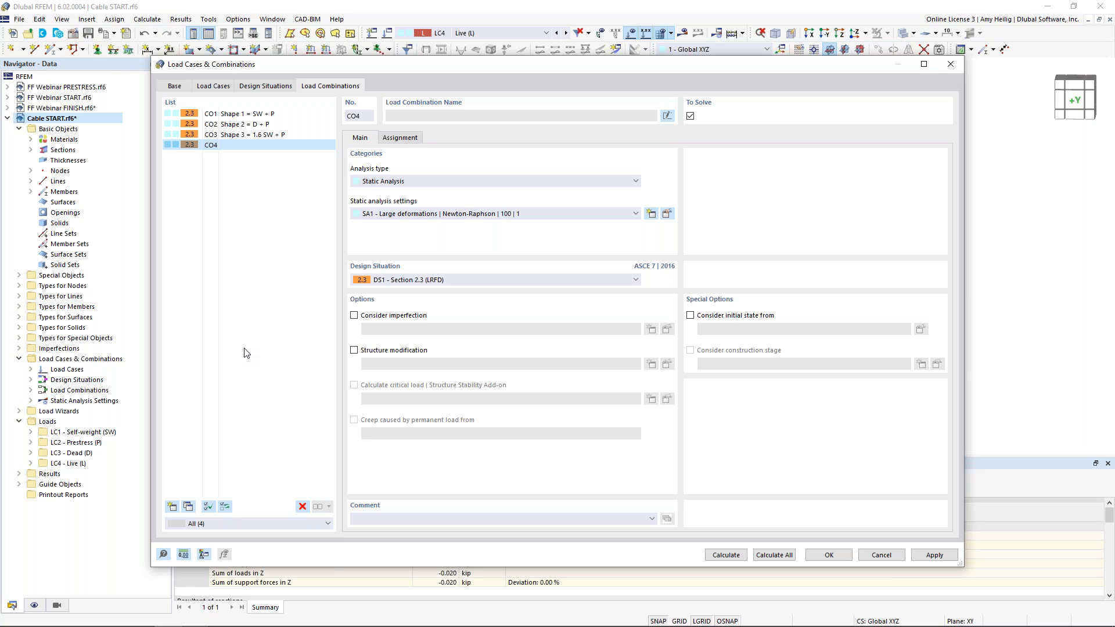
pyautogui.click(667, 117)
pyautogui.write('SW + L')
# Make CO4 consider the initial state from CO1 - Shape 1 = SW + P
pyautogui.click(691, 315)
pyautogui.click(759, 330)
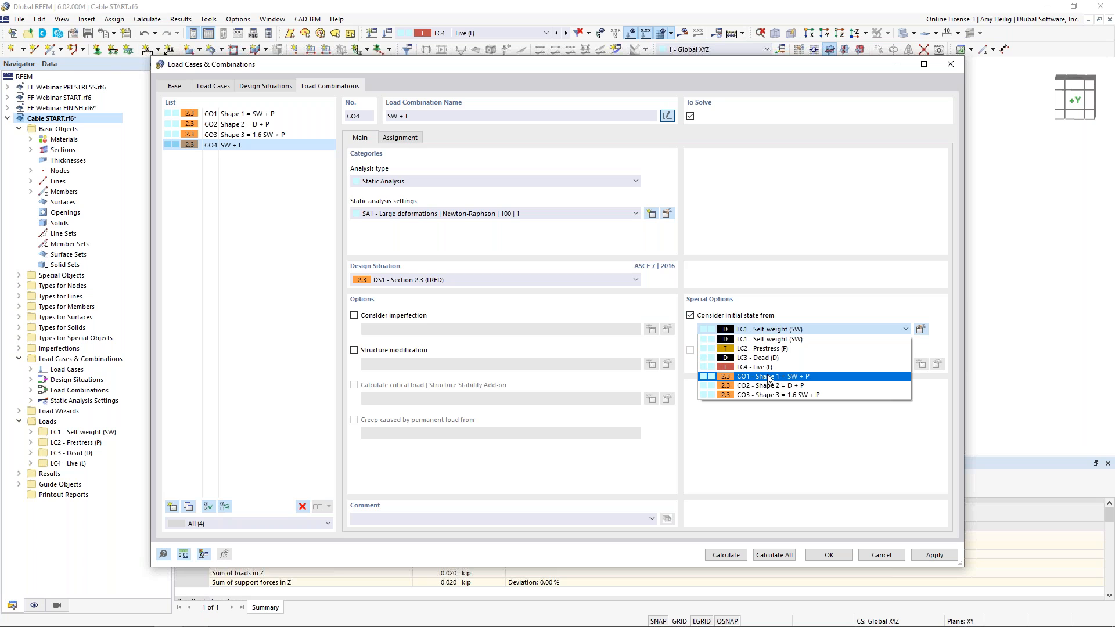
pyautogui.click(769, 377)
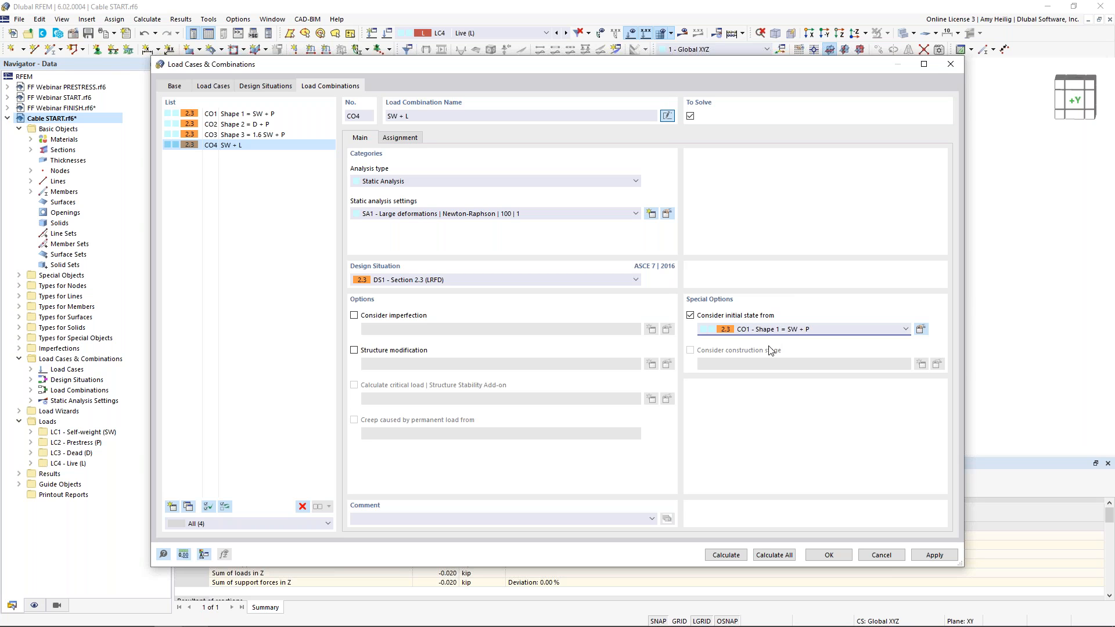
# Assign LC1 Self-weight and LC4 Live with factor 1.00 to CO4 and calculate the combination
pyautogui.click(400, 138)
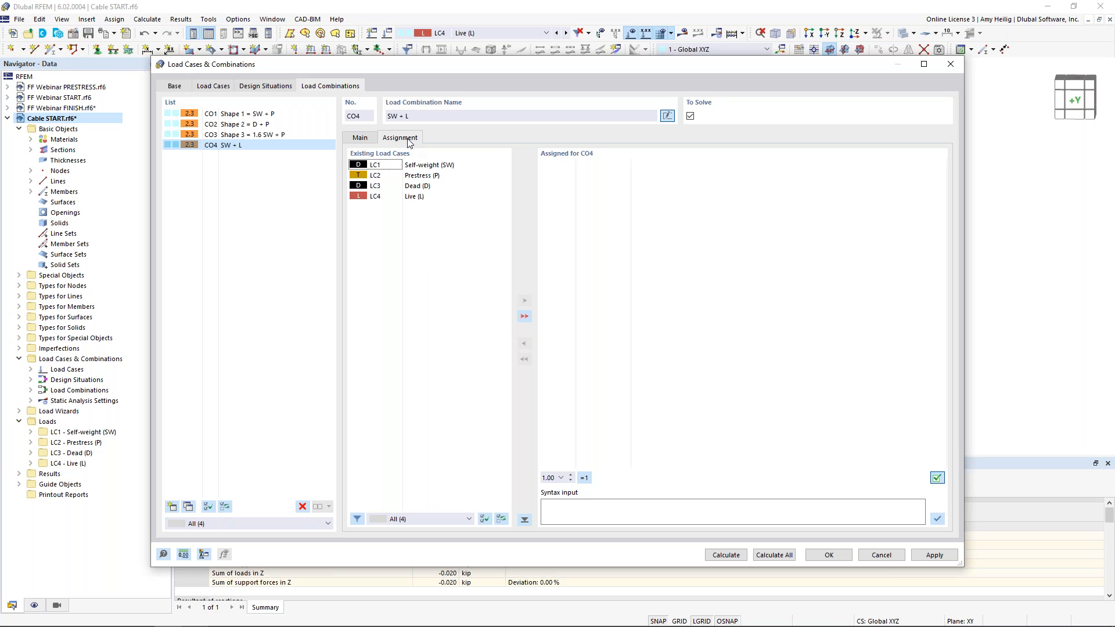
pyautogui.doubleClick(447, 165)
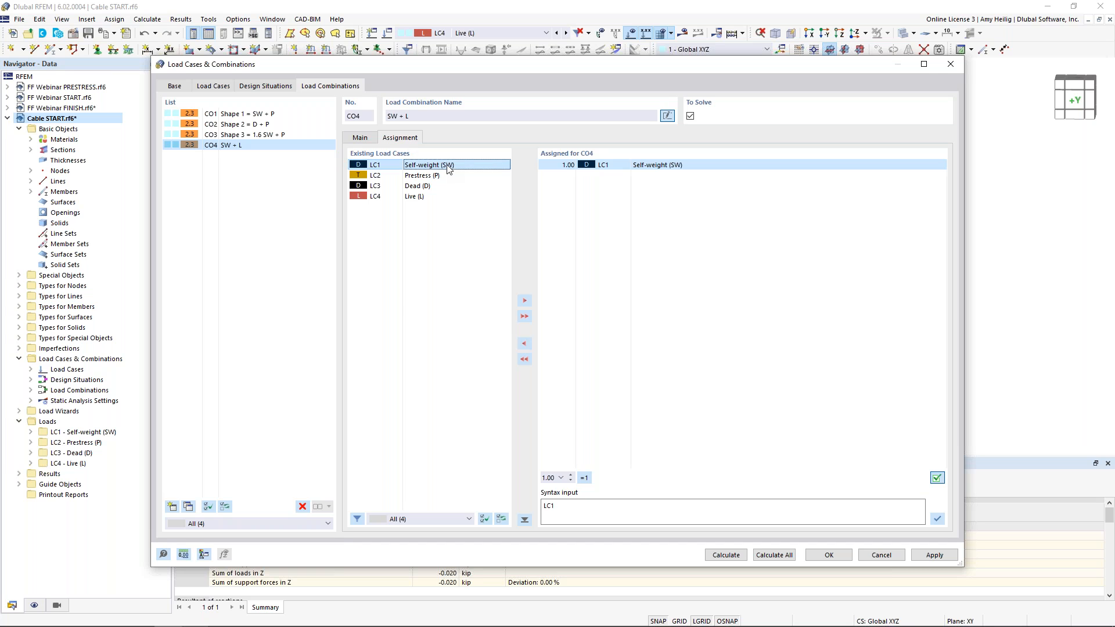
pyautogui.doubleClick(431, 198)
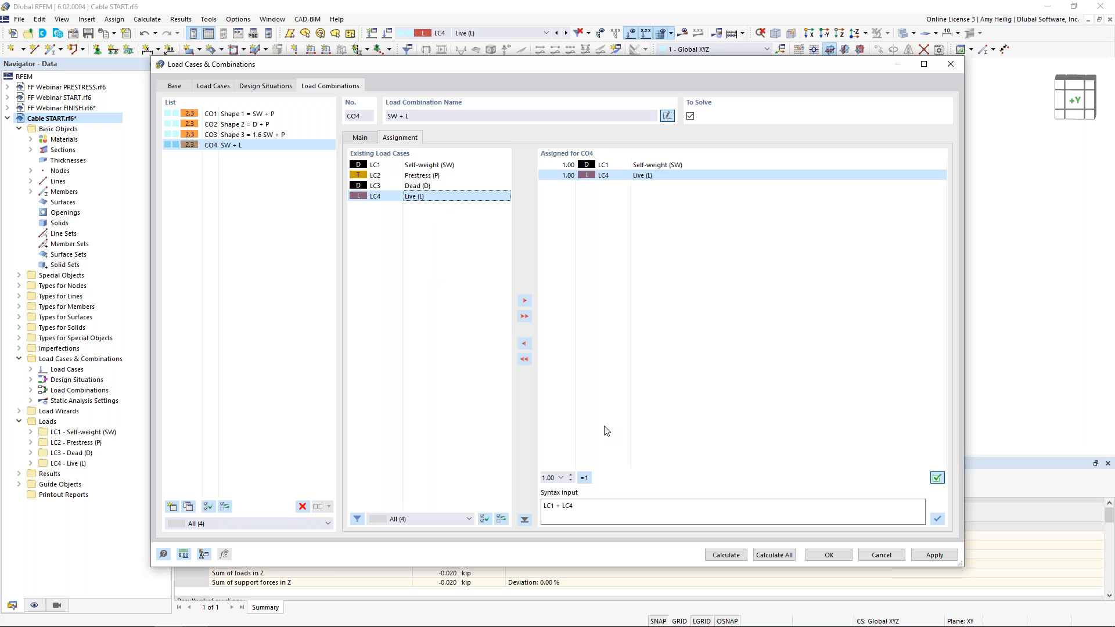
pyautogui.click(738, 556)
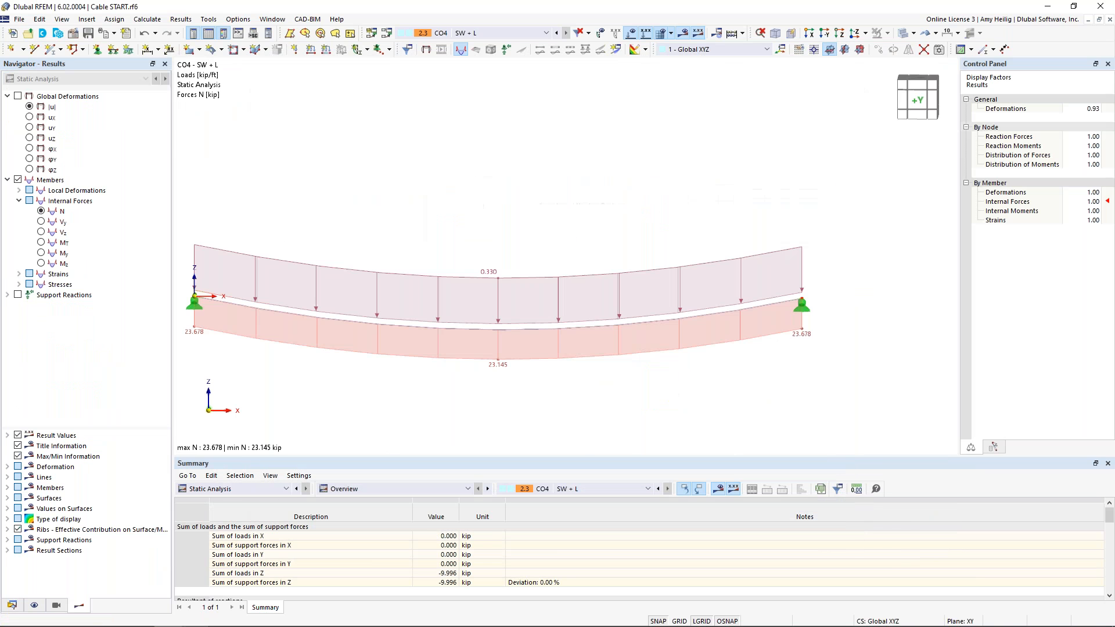
# Hide the loads to show the CO4 deformation and set the deformation display factor to 1.00
pyautogui.moveTo(531, 183); pyautogui.dragTo(589, 157, button='middle')
pyautogui.click(630, 32)
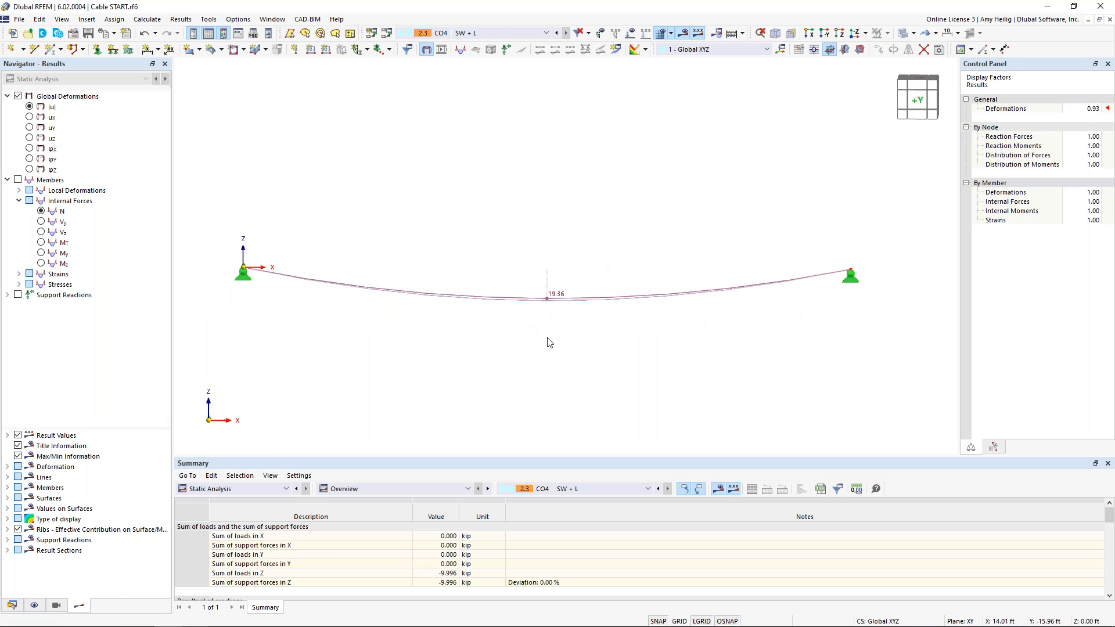
pyautogui.click(1088, 109)
pyautogui.click(1096, 106)
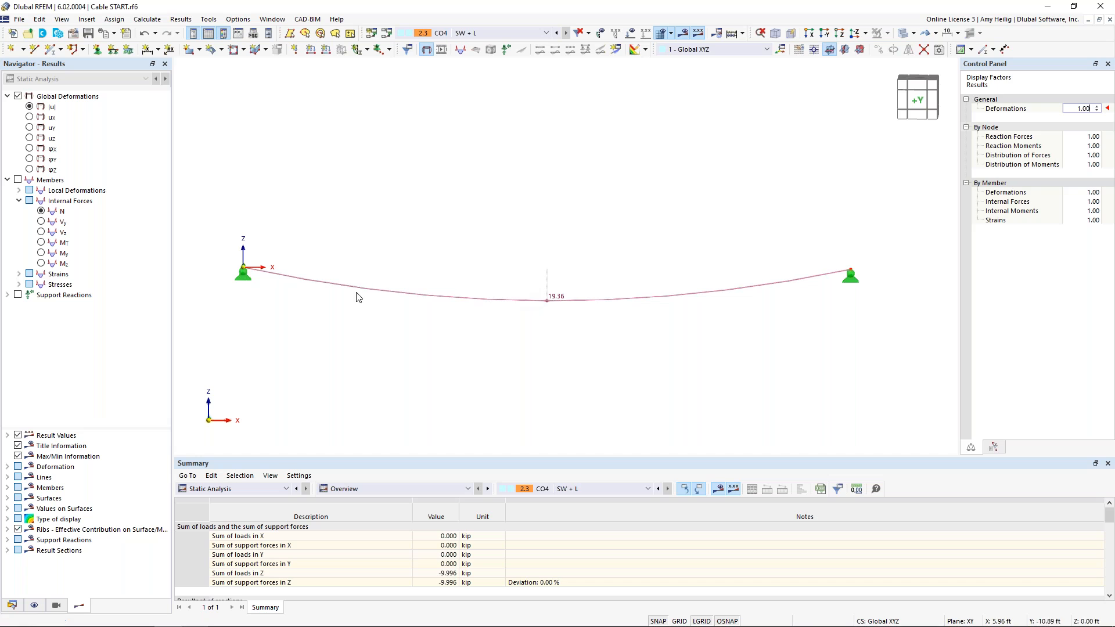
# Display the axial force N and compare it on the original, initial-state and deformed shapes
pyautogui.click(41, 211)
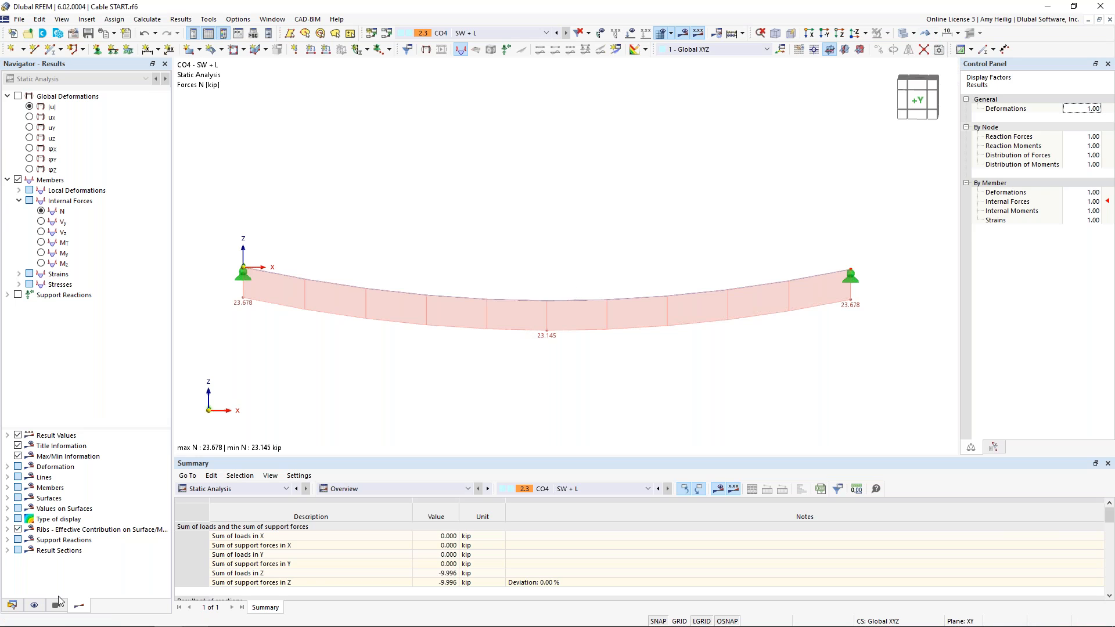
pyautogui.click(935, 33)
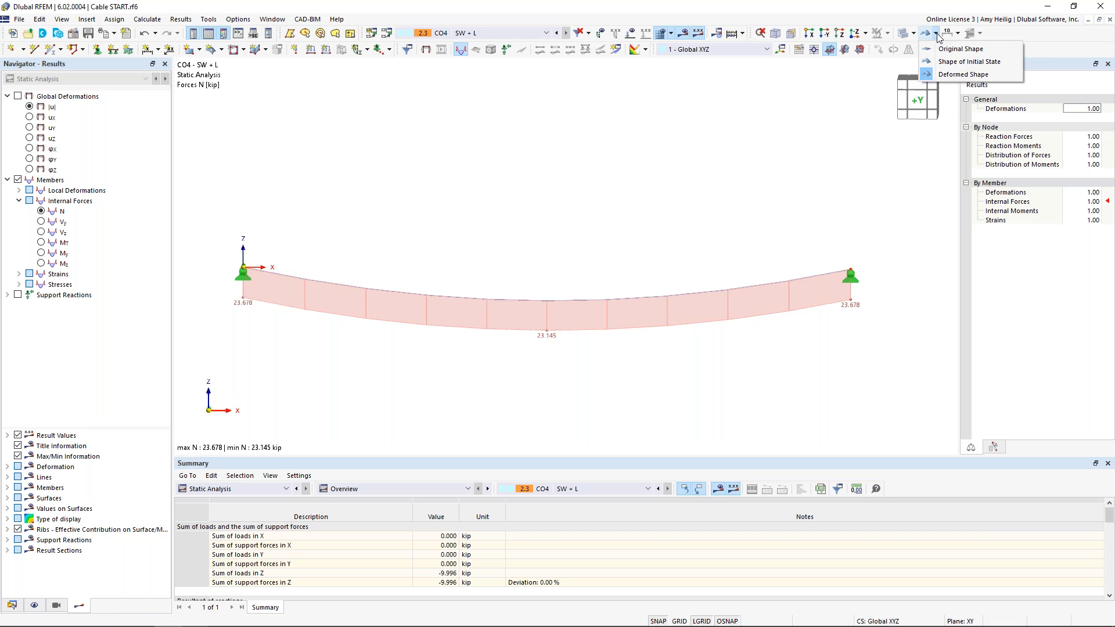
pyautogui.click(936, 50)
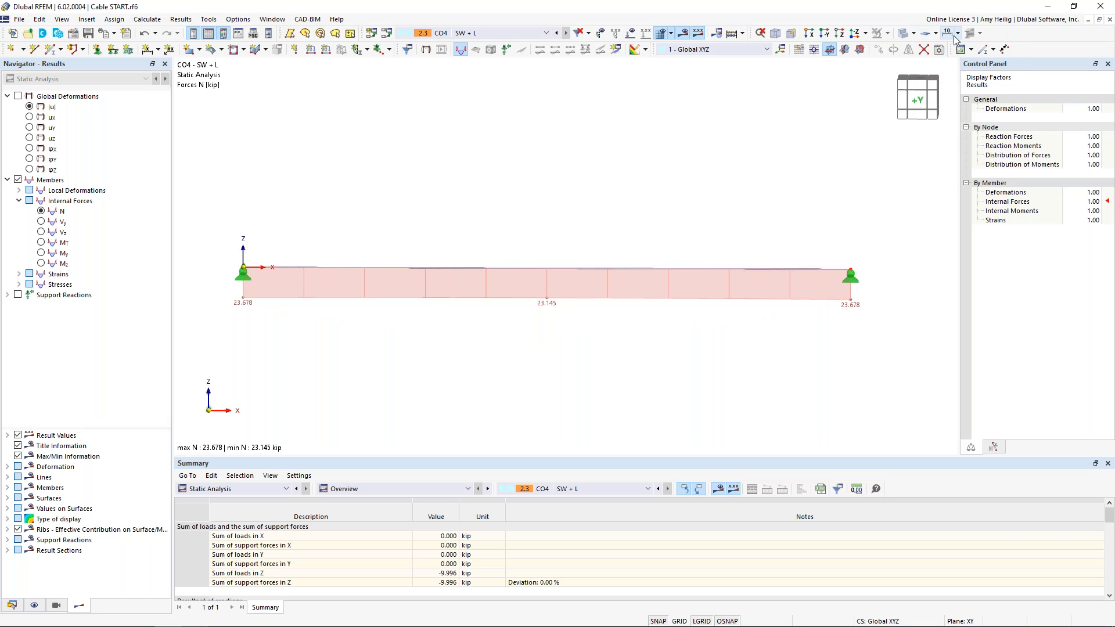
pyautogui.click(935, 33)
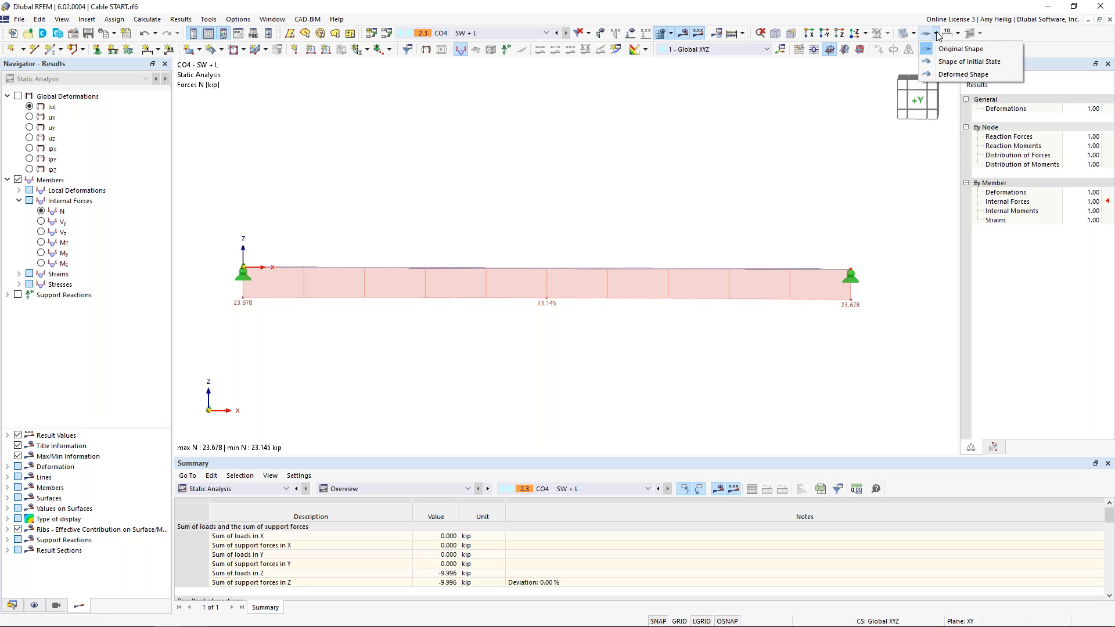
pyautogui.click(948, 63)
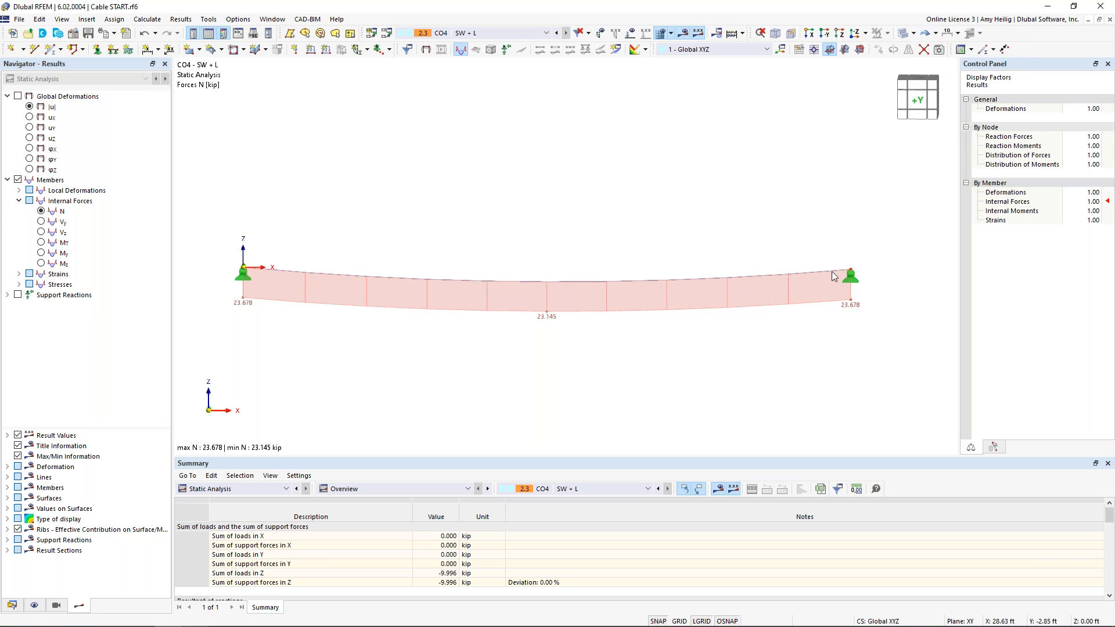
pyautogui.click(935, 34)
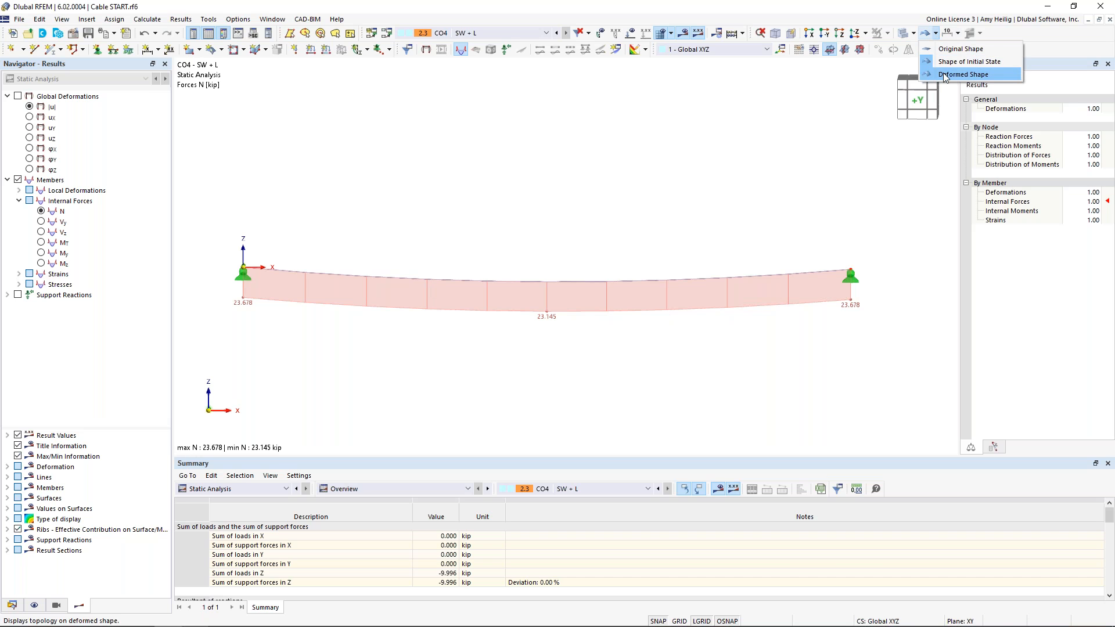
pyautogui.click(963, 74)
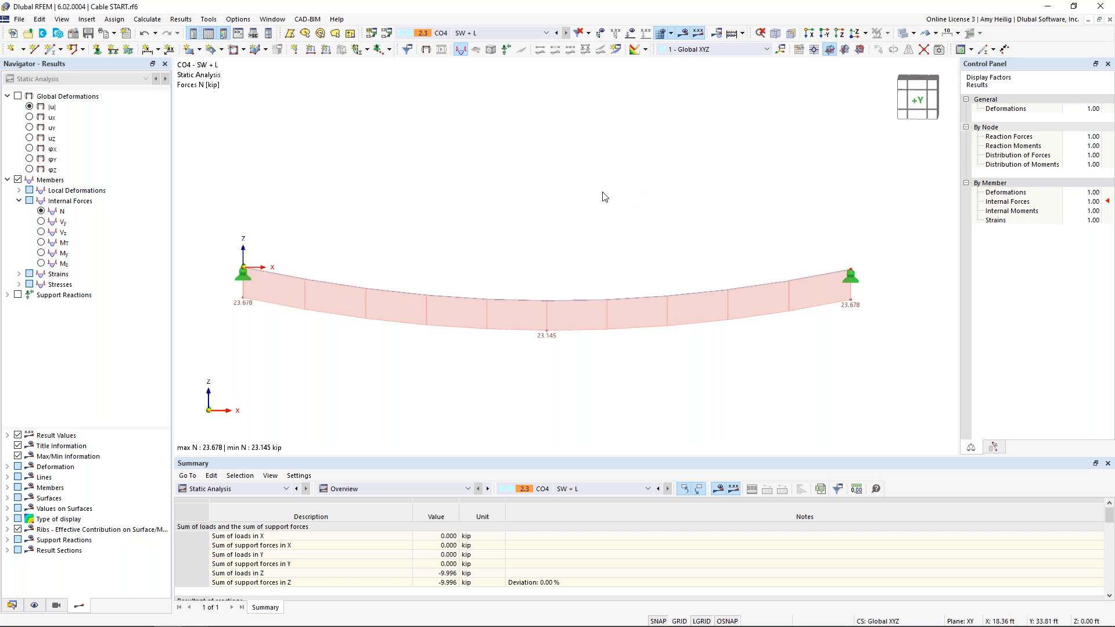
# Review the initial-state option of load combination CO4 and close the dialog
pyautogui.click(386, 32)
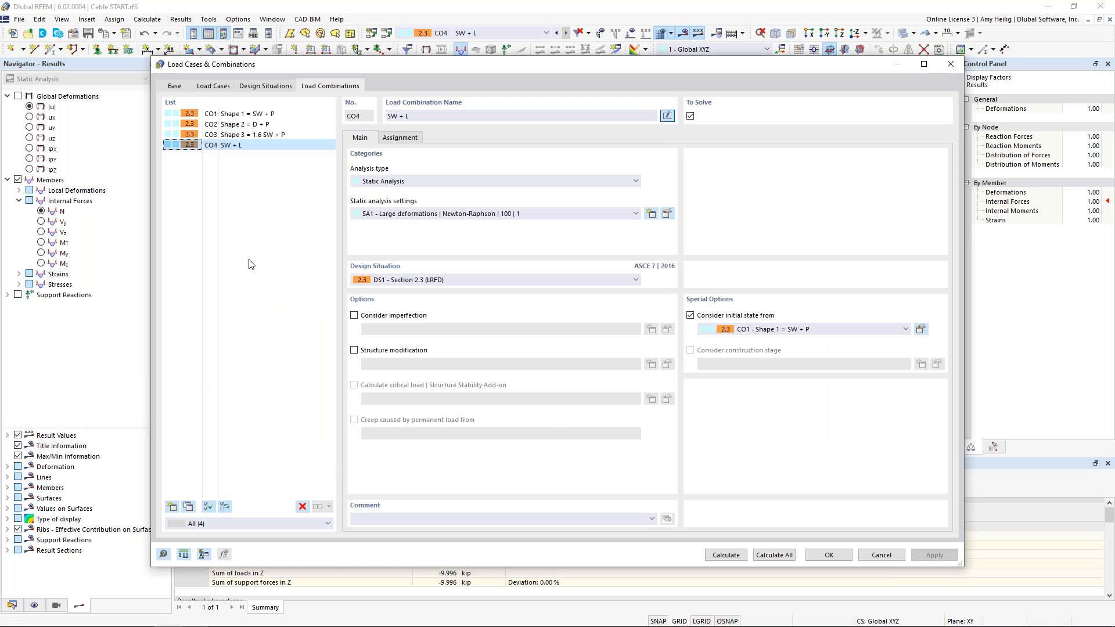
pyautogui.click(775, 330)
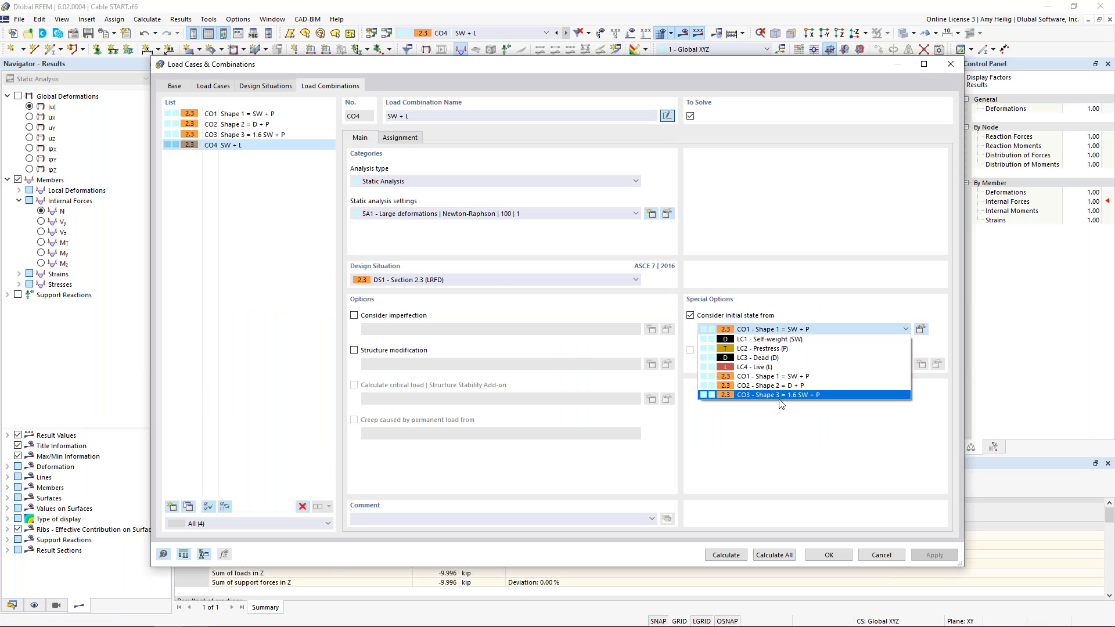
pyautogui.click(811, 285)
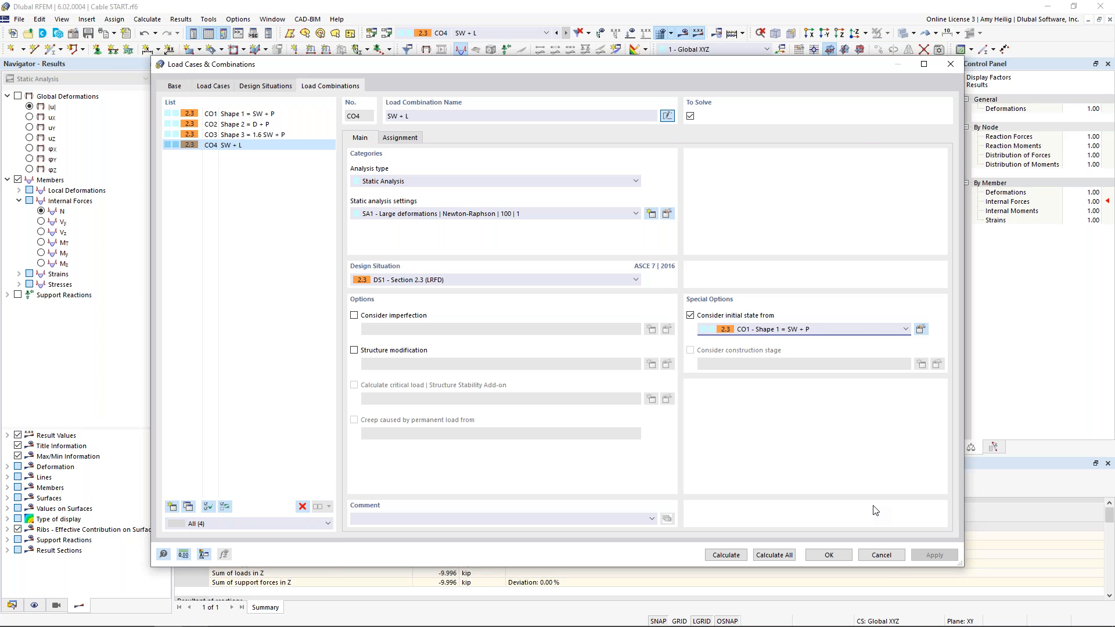
pyautogui.click(829, 557)
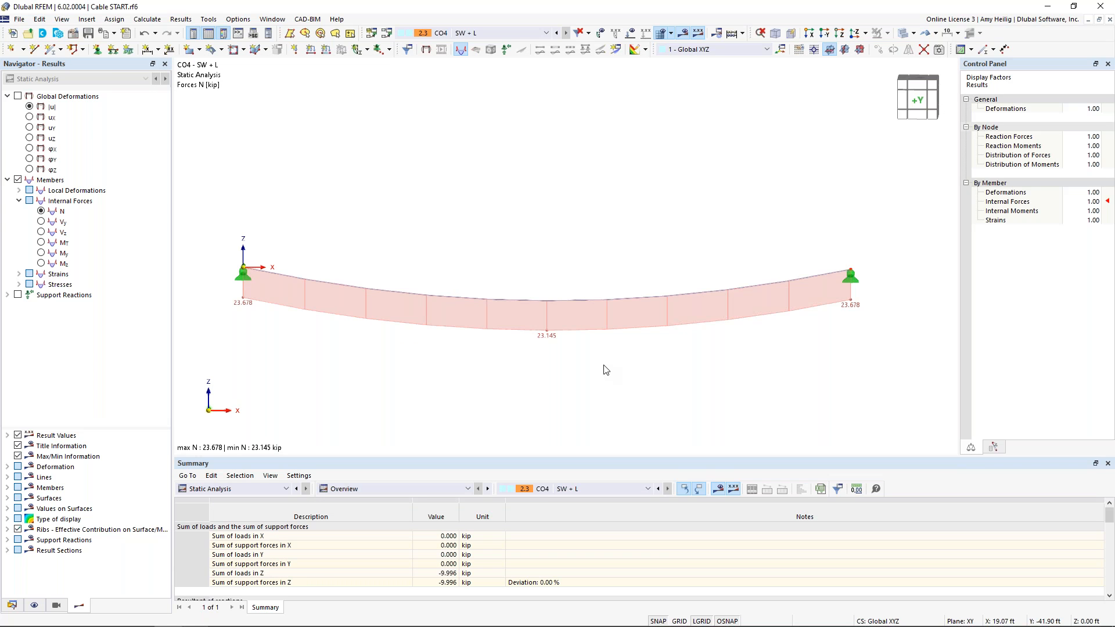
# Switch to the FF Webinar START model and open its base data add-on settings
pyautogui.click(272, 19)
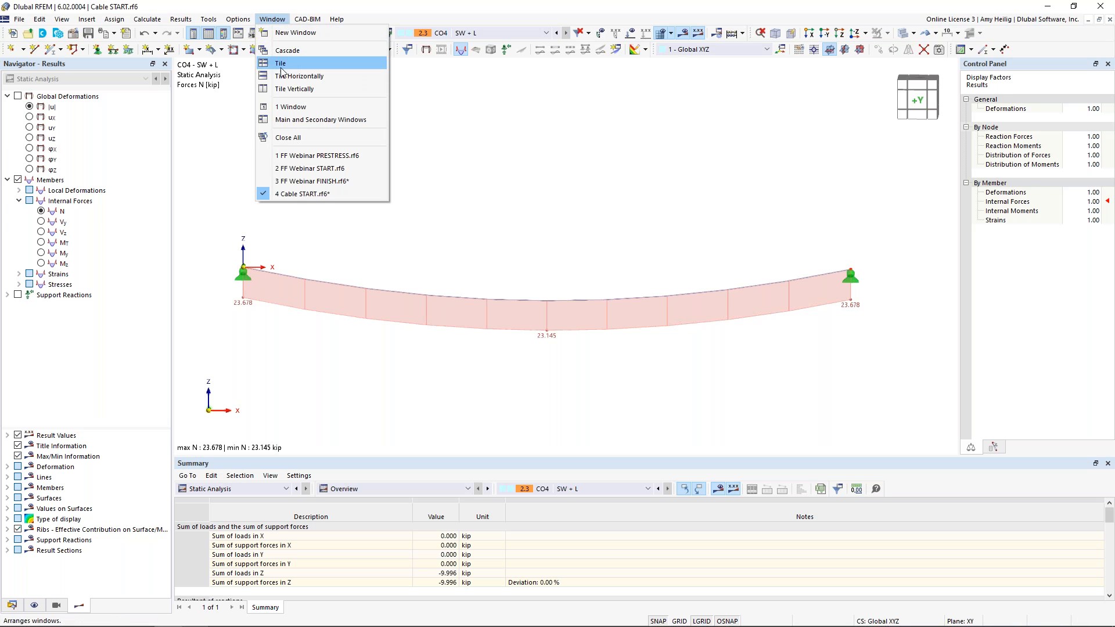
pyautogui.click(299, 168)
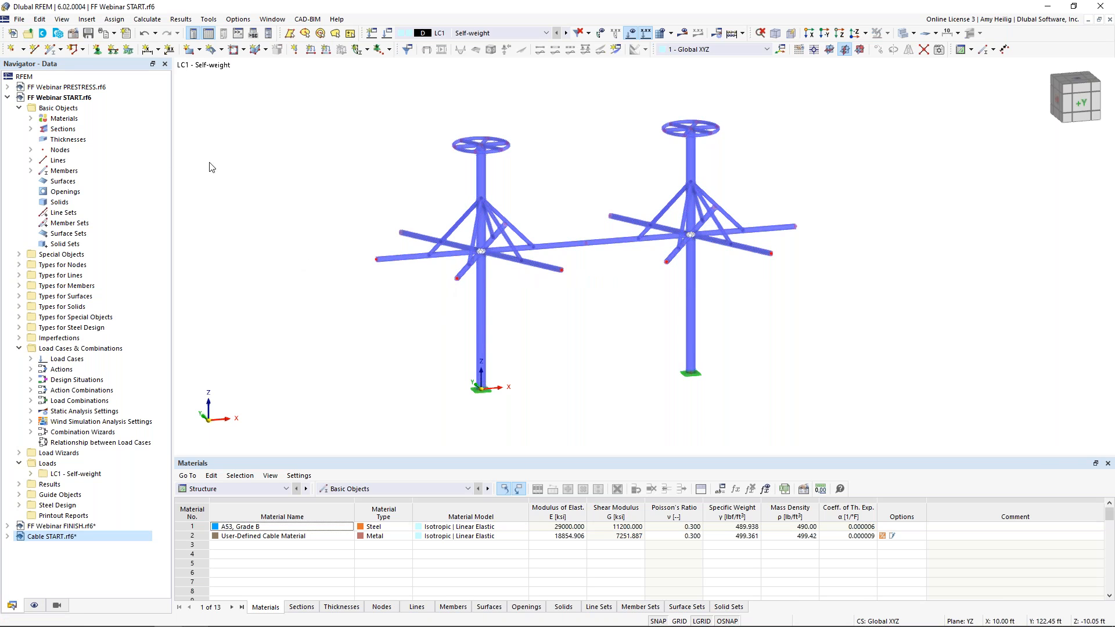
pyautogui.rightClick(85, 98)
pyautogui.click(110, 109)
pyautogui.click(402, 137)
pyautogui.click(376, 94)
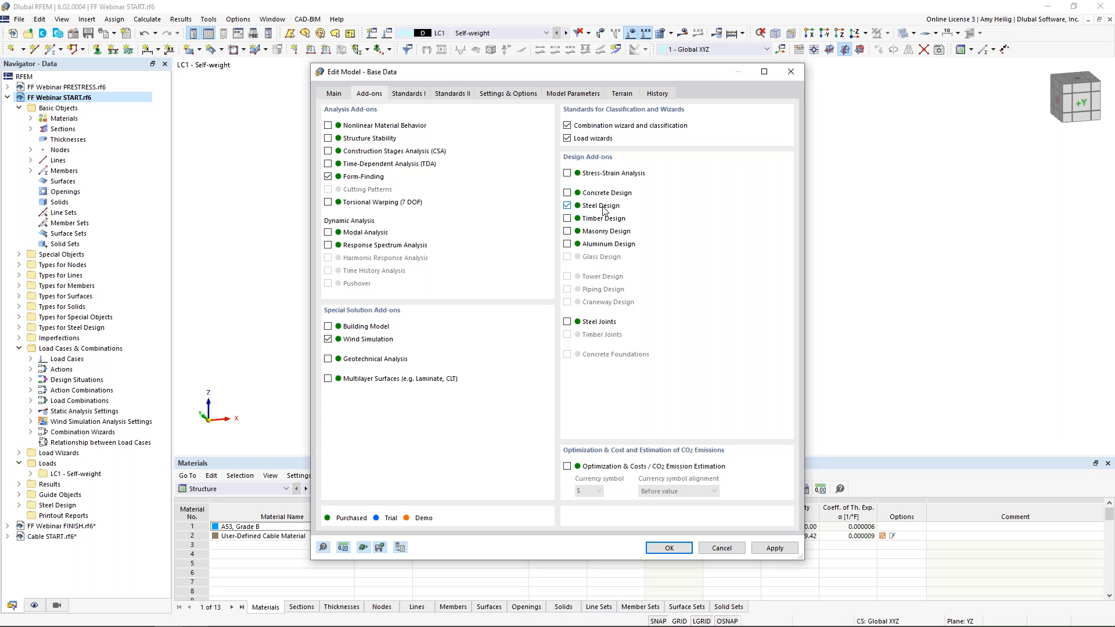
pyautogui.moveTo(572, 71); pyautogui.dragTo(535, 100)
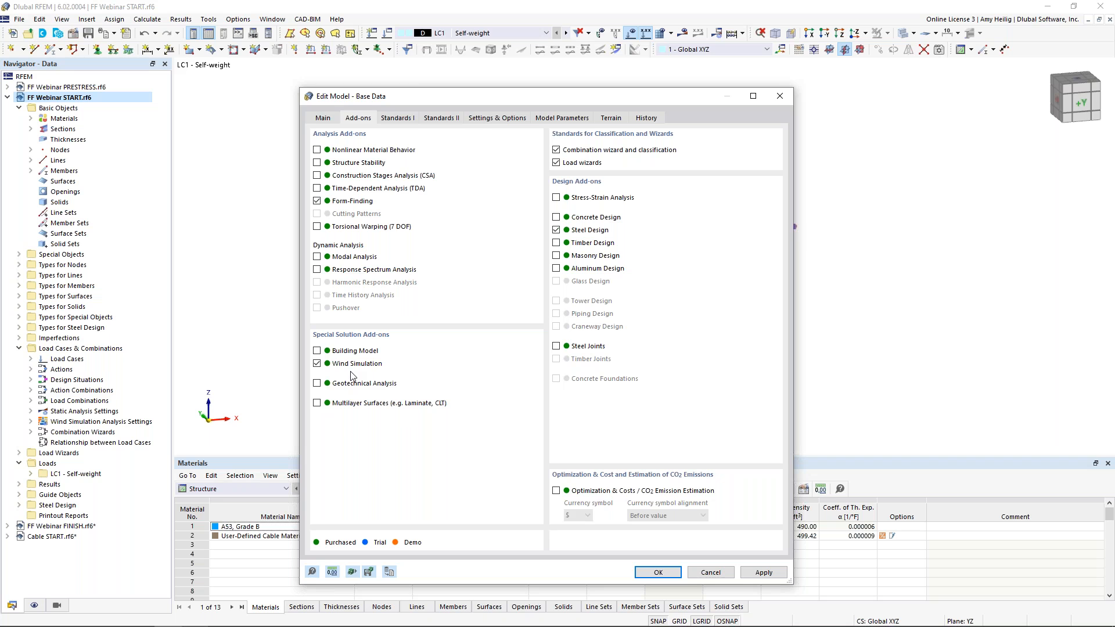
# Check the steel design standard, keeping AISC 360 with the 2016 edition
pyautogui.click(406, 118)
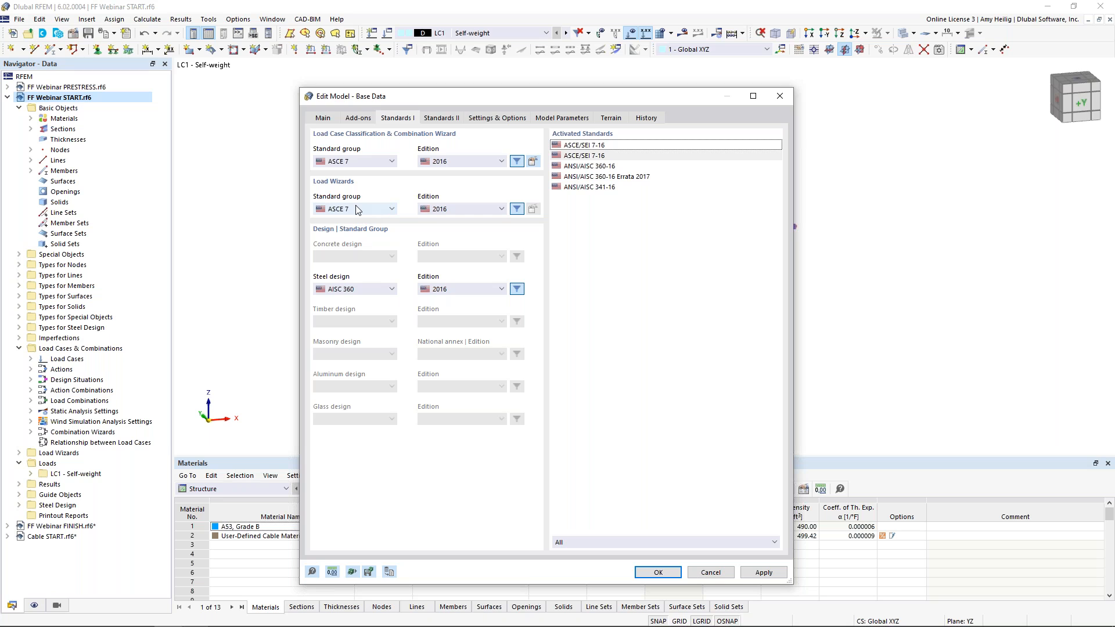
pyautogui.click(357, 290)
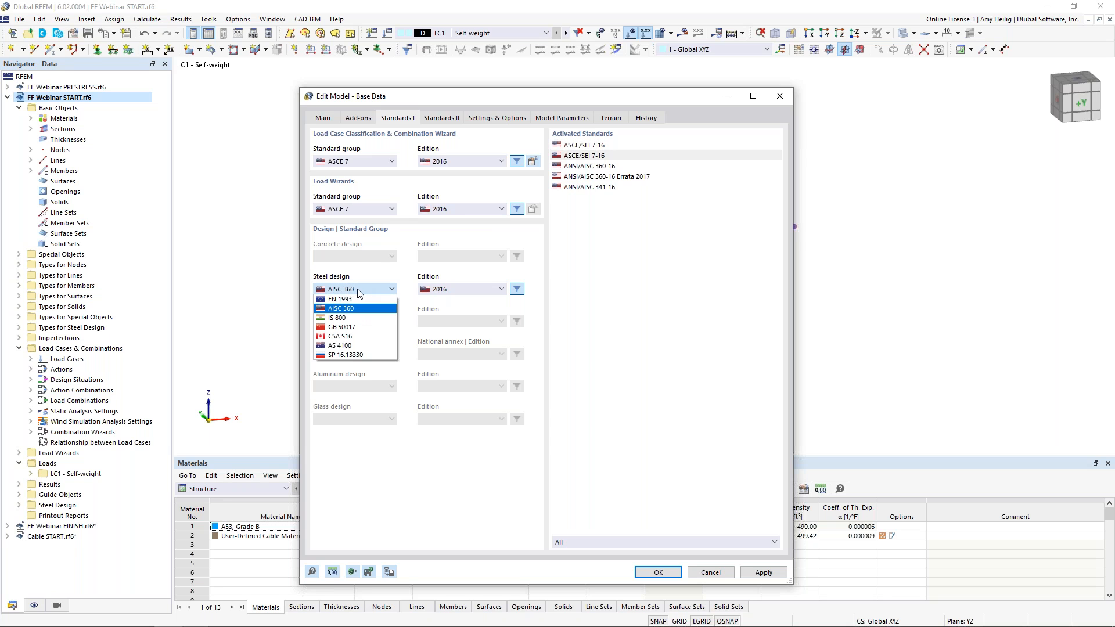
pyautogui.click(379, 267)
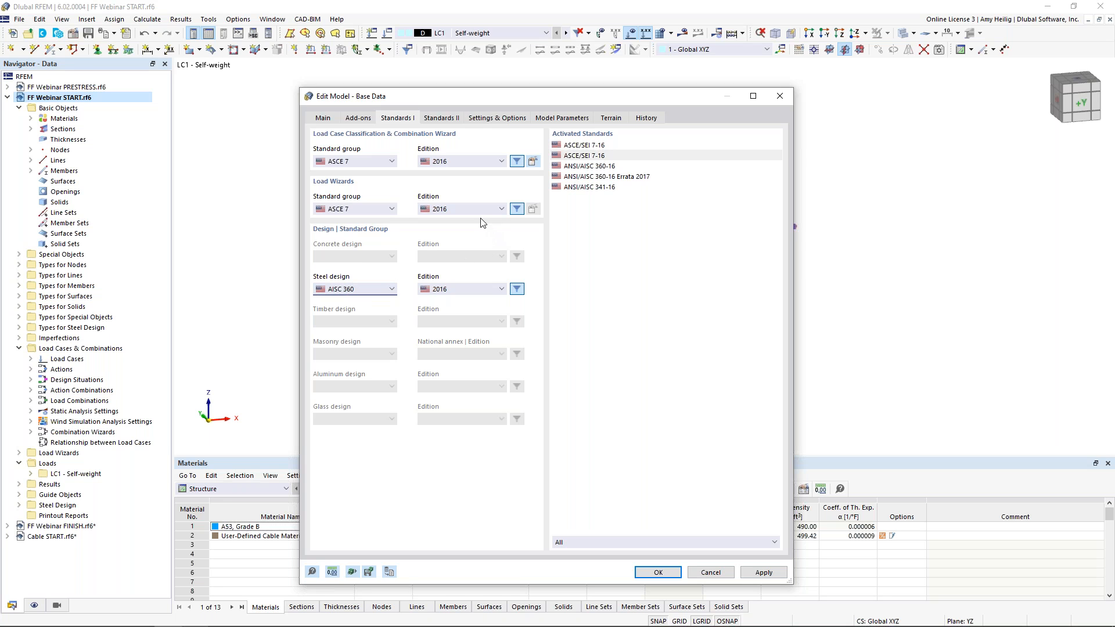
# Look up the wind load zone for Philadelphia, PA, USA in the location tool, then close the base data without changes
pyautogui.click(549, 118)
pyautogui.click(534, 143)
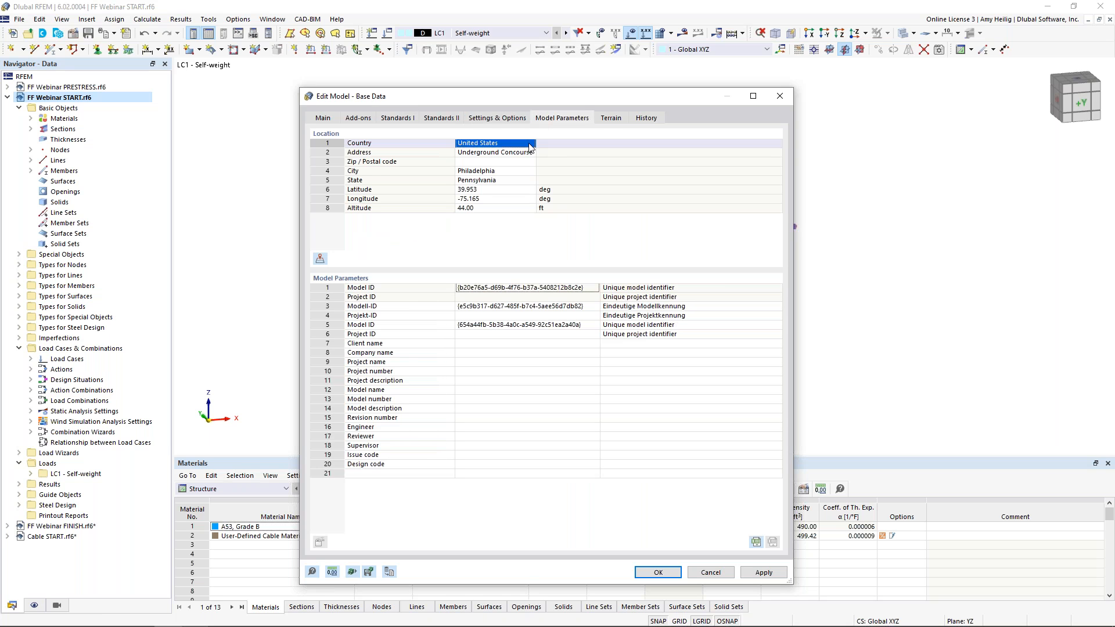
pyautogui.click(532, 142)
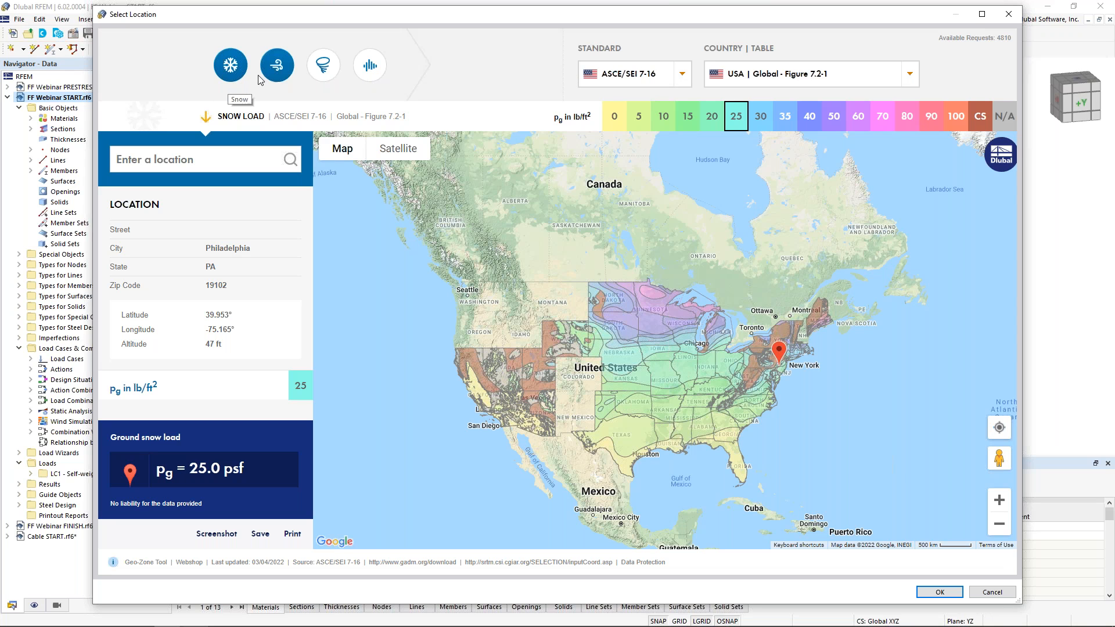
pyautogui.click(277, 69)
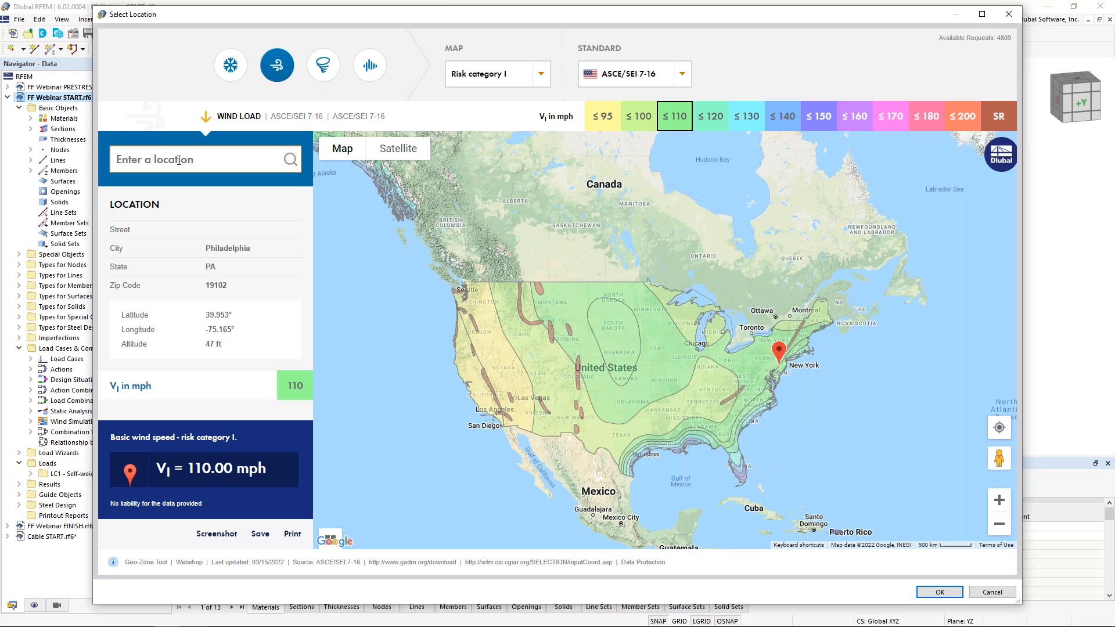
pyautogui.click(178, 159)
pyautogui.write('phil')
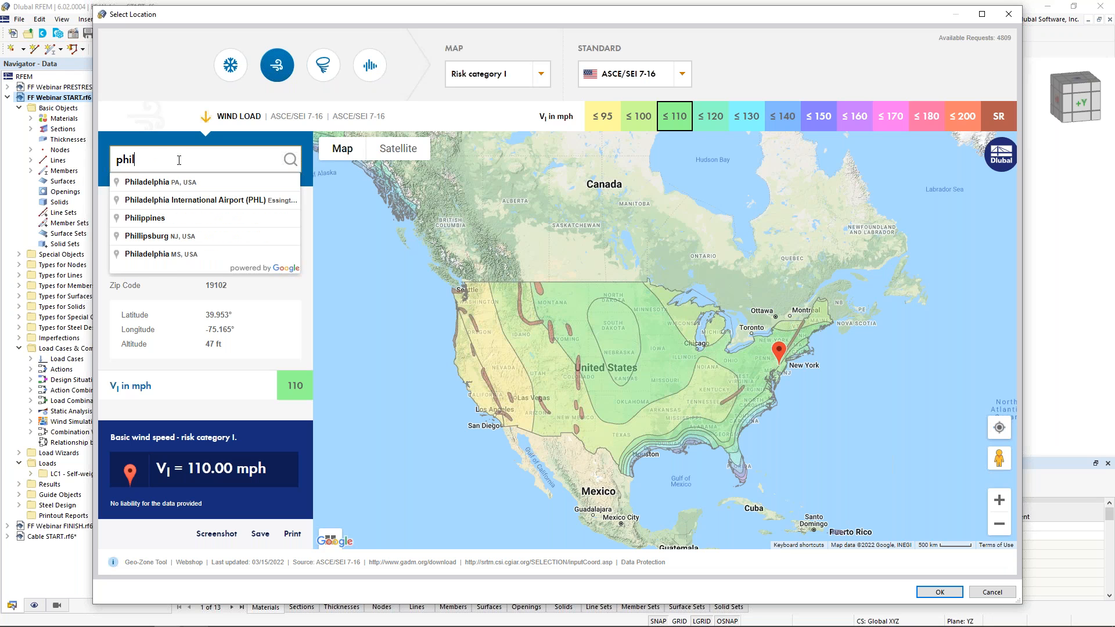
pyautogui.click(181, 182)
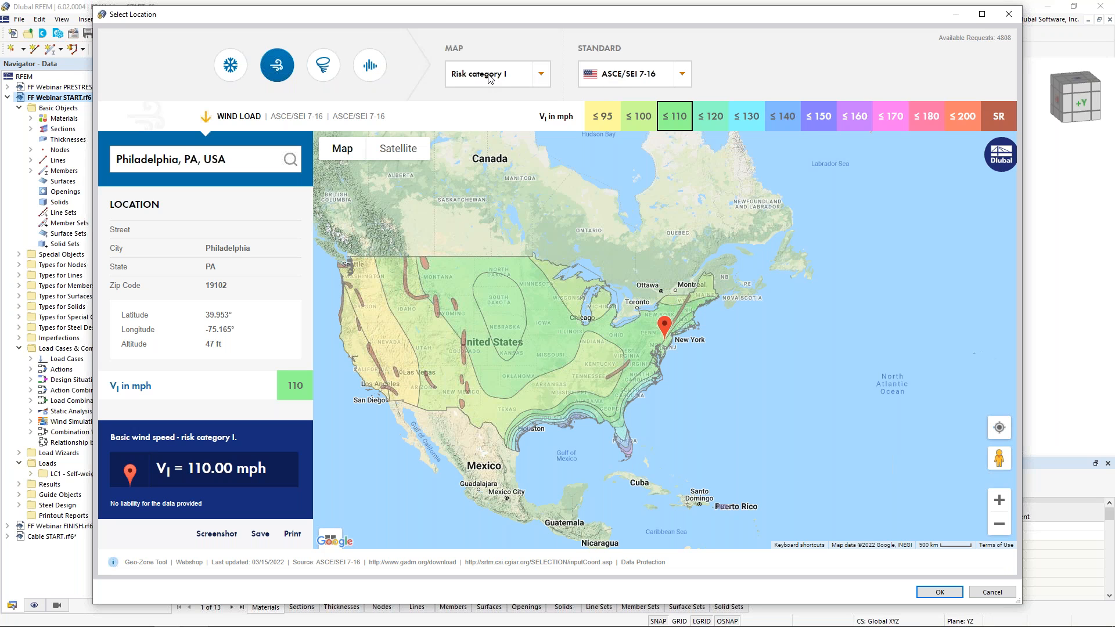
pyautogui.click(989, 592)
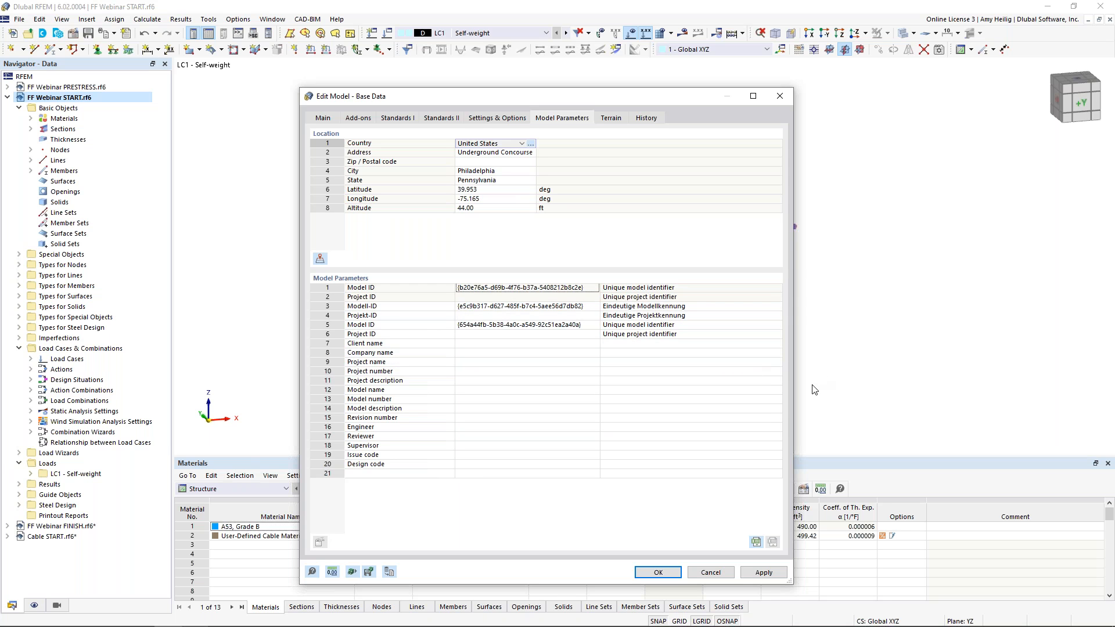
pyautogui.click(710, 572)
pyautogui.scroll(2, 587, 325)
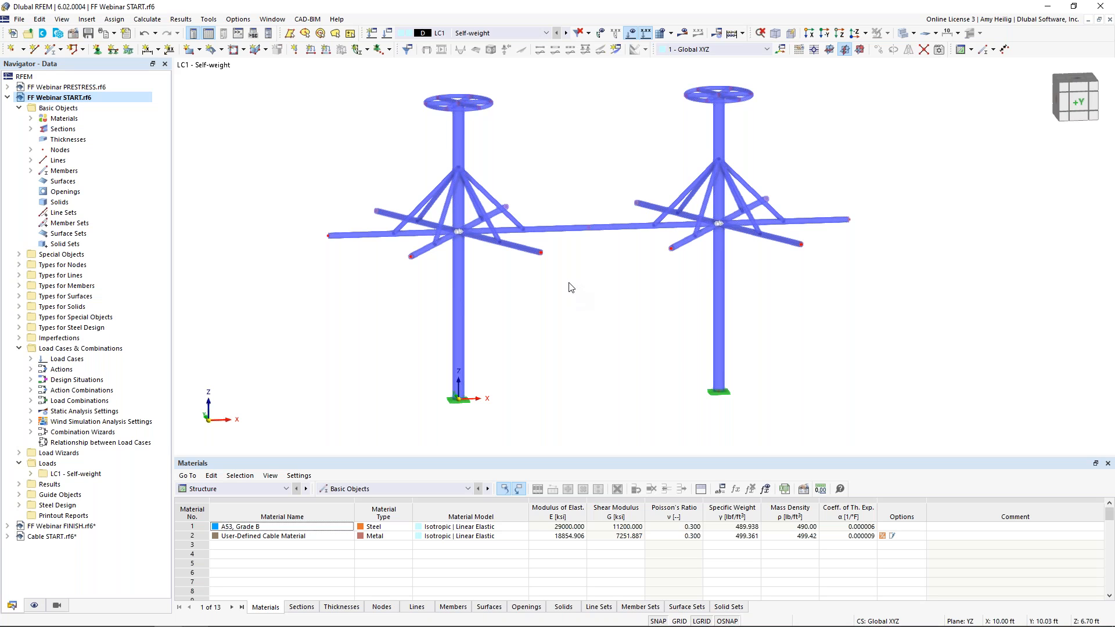
# Define a new Cable member using section 4 - RB 1/4 with the user-defined cable material
pyautogui.click(904, 35)
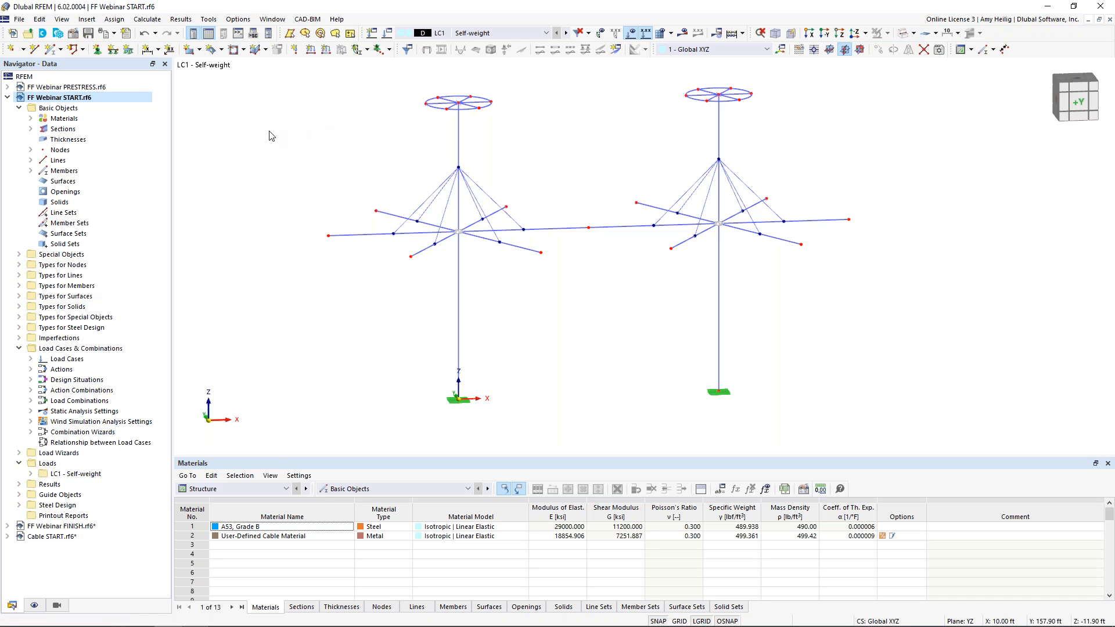
pyautogui.click(50, 51)
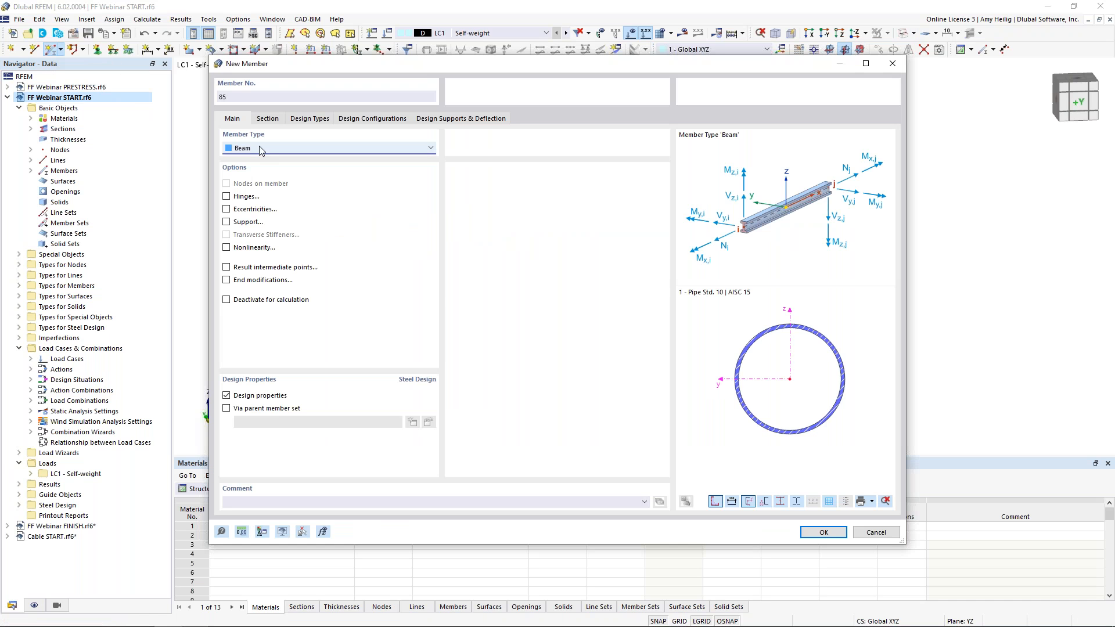
pyautogui.click(259, 148)
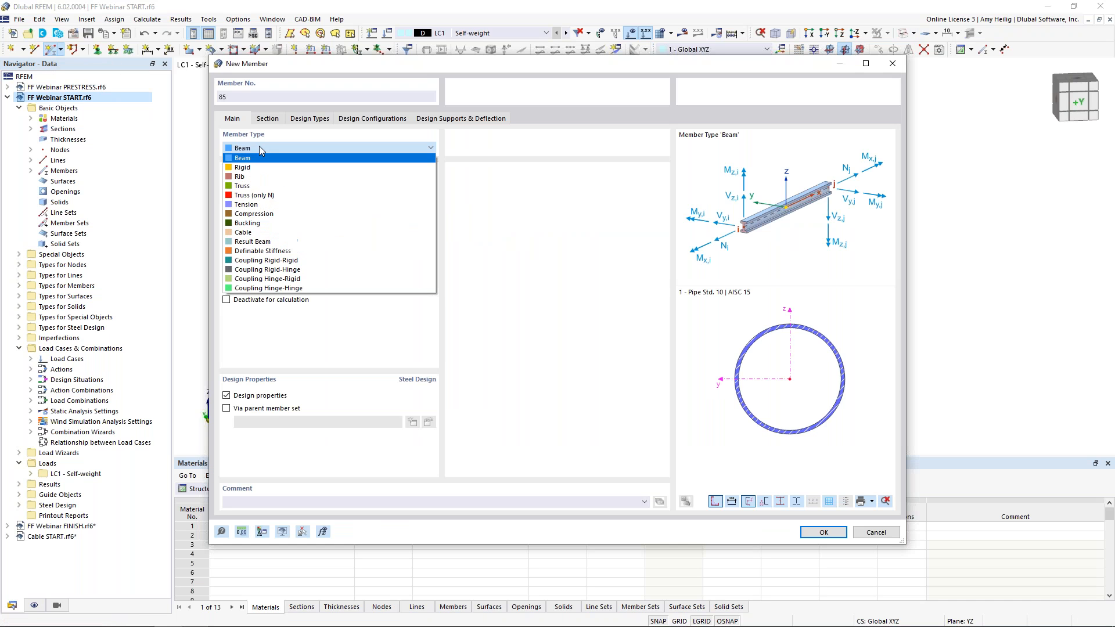
pyautogui.click(251, 232)
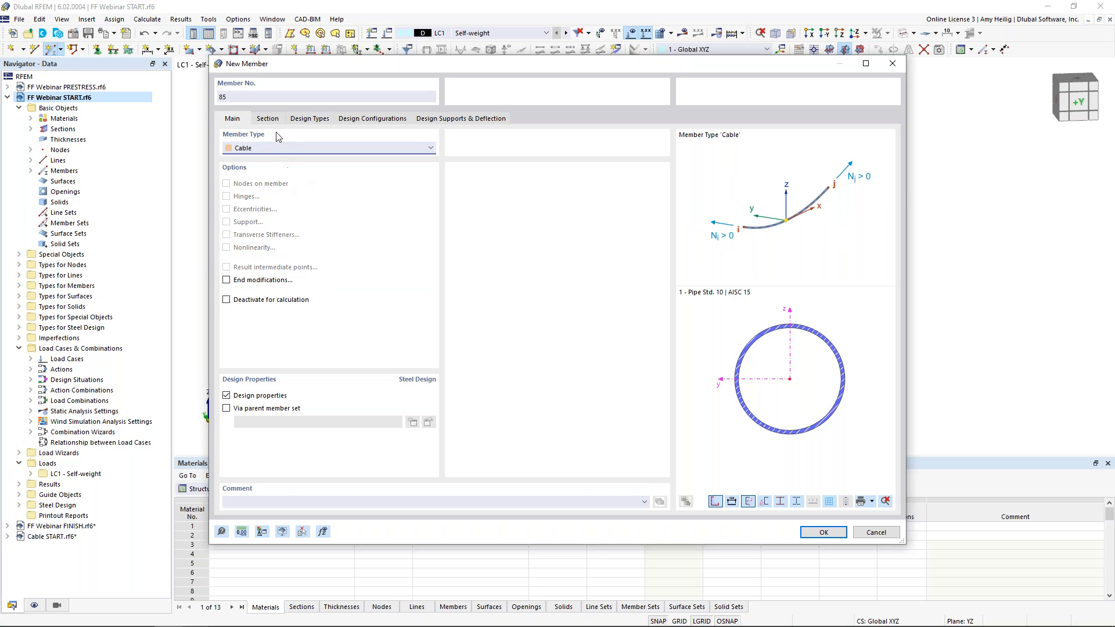
pyautogui.click(267, 119)
pyautogui.click(422, 405)
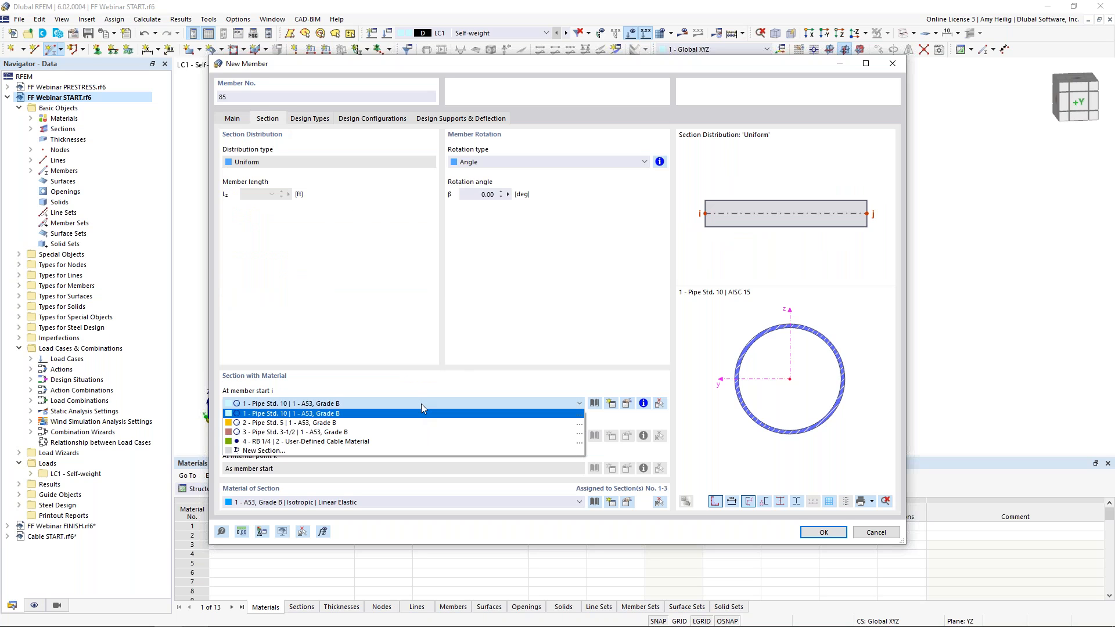
pyautogui.click(403, 443)
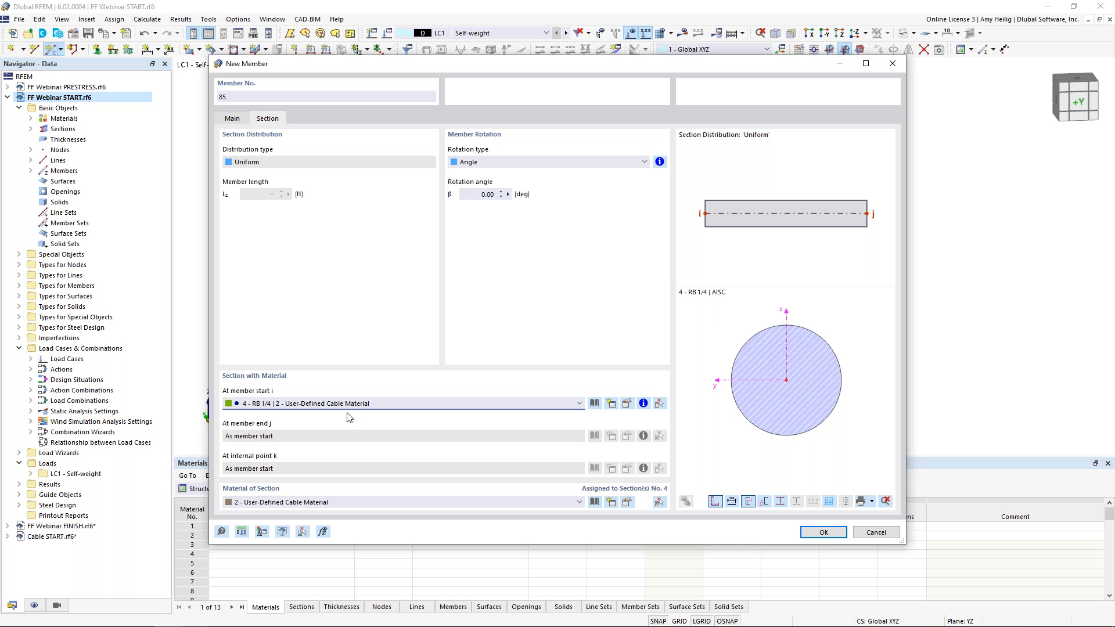
pyautogui.click(822, 532)
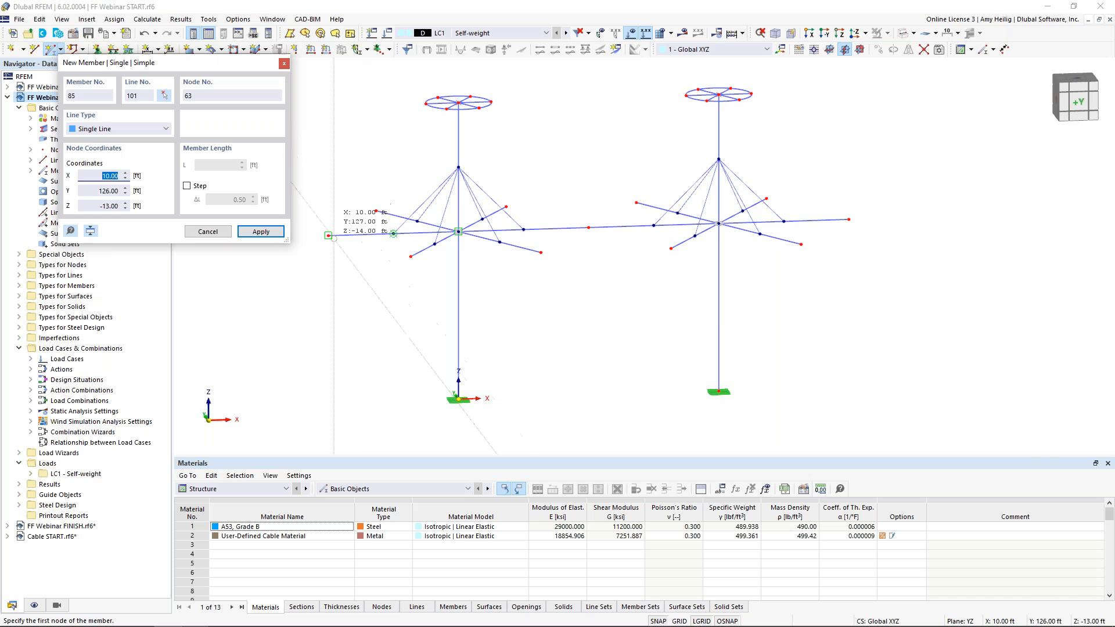
# Draw cable members linking the outer arm-tip nodes in a loop around both masts
pyautogui.click(329, 235)
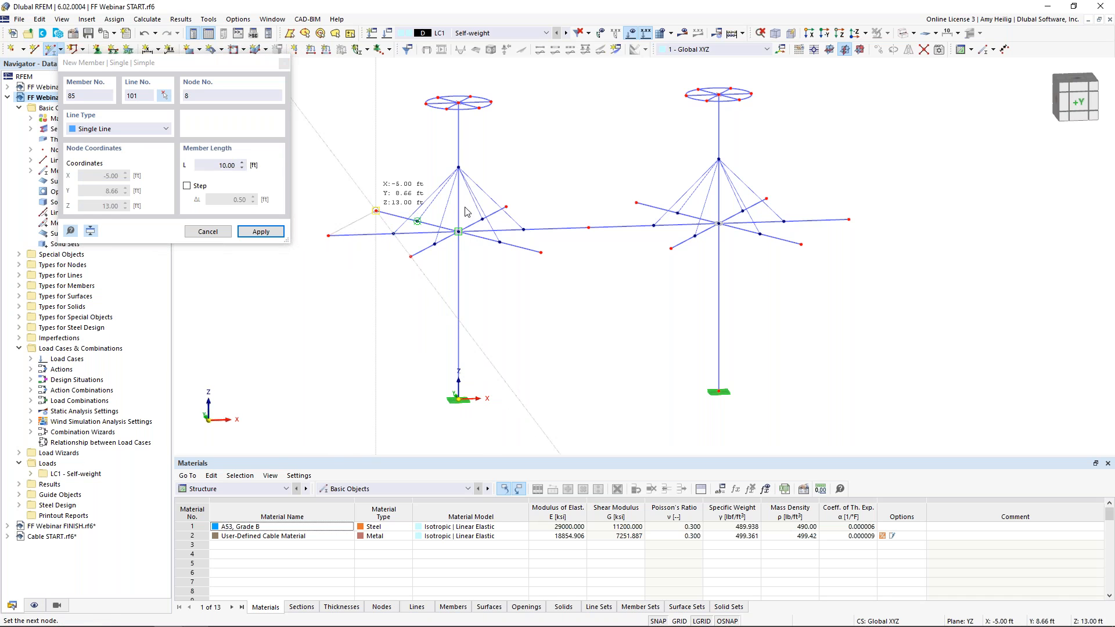
pyautogui.click(375, 210)
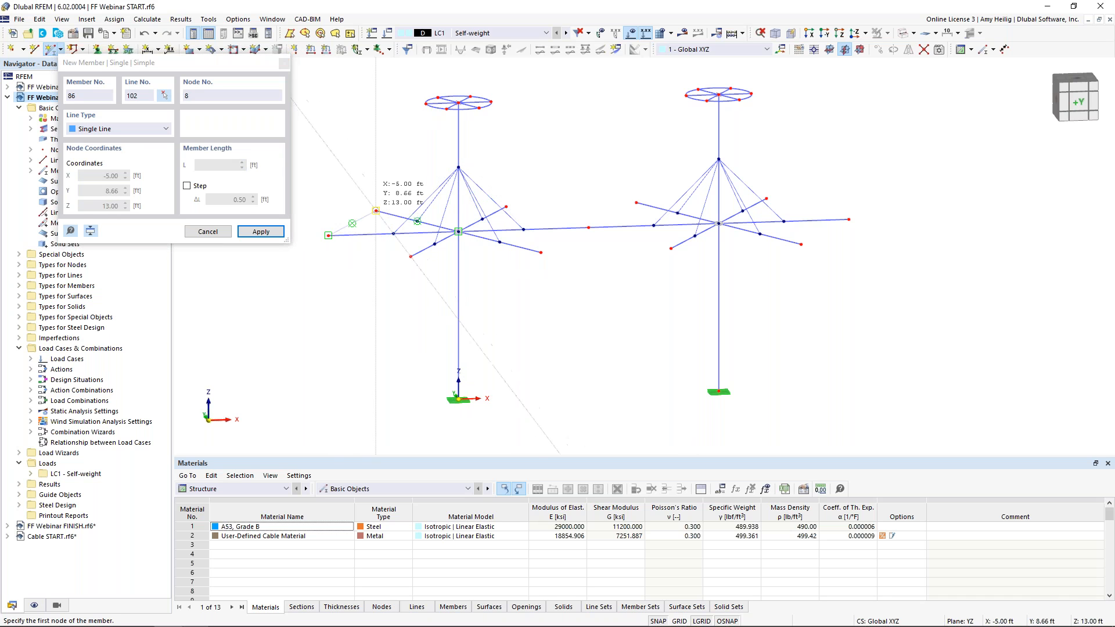
pyautogui.click(506, 206)
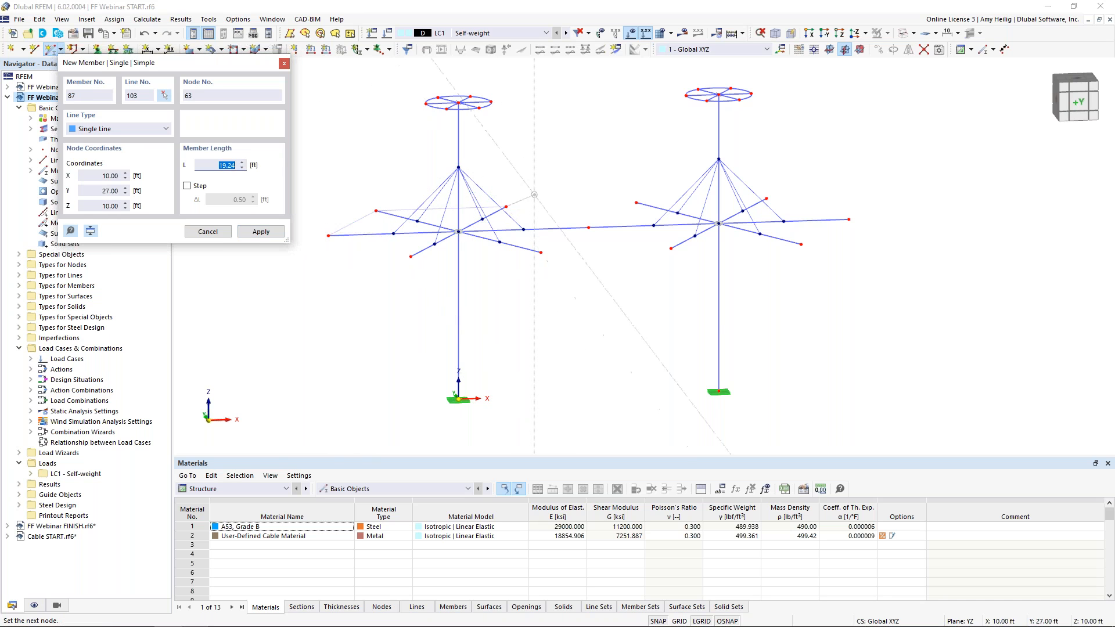
pyautogui.click(637, 203)
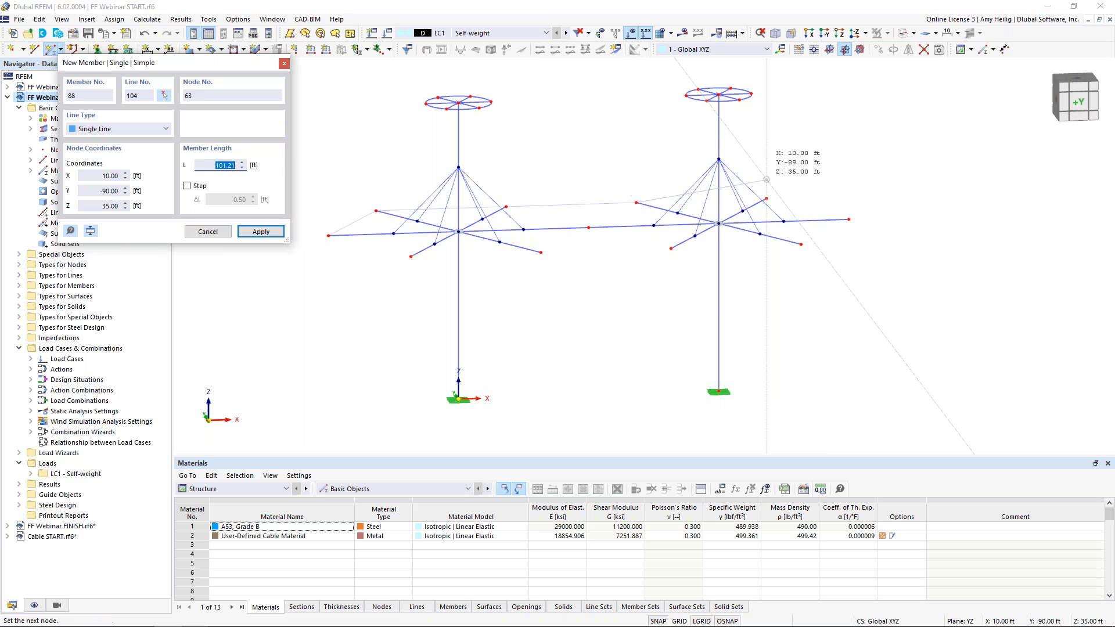
pyautogui.click(767, 198)
pyautogui.click(848, 219)
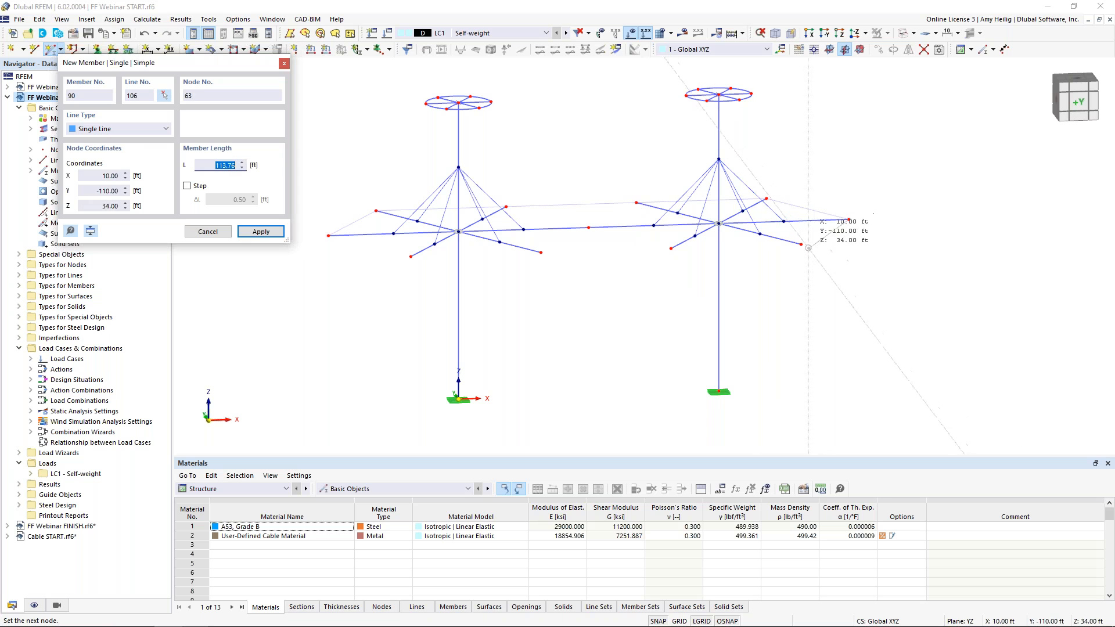
pyautogui.click(801, 244)
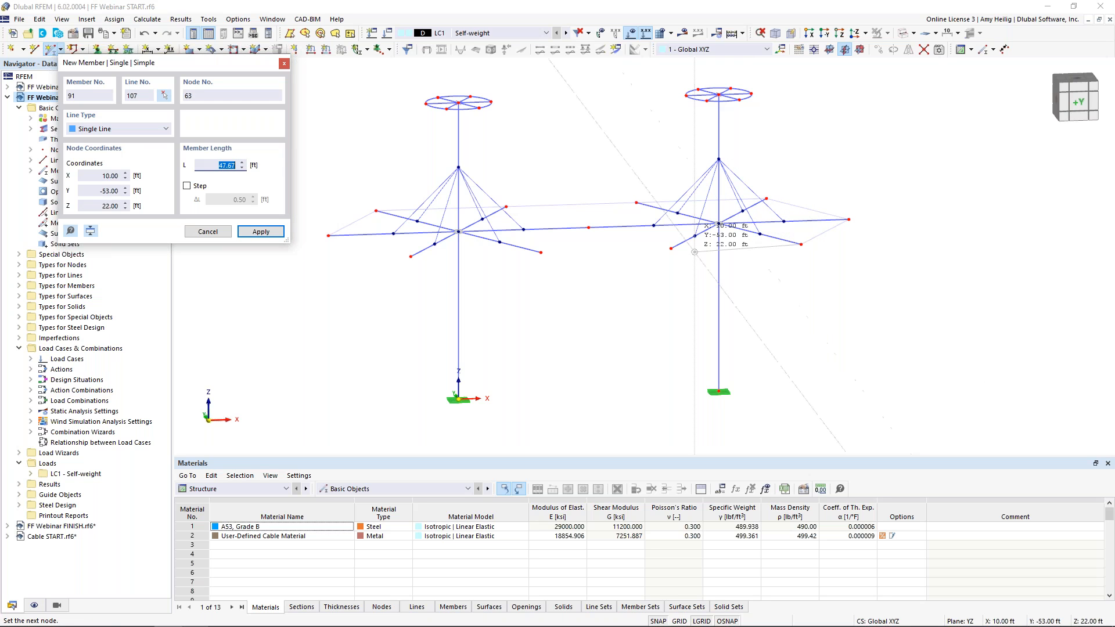
pyautogui.click(671, 248)
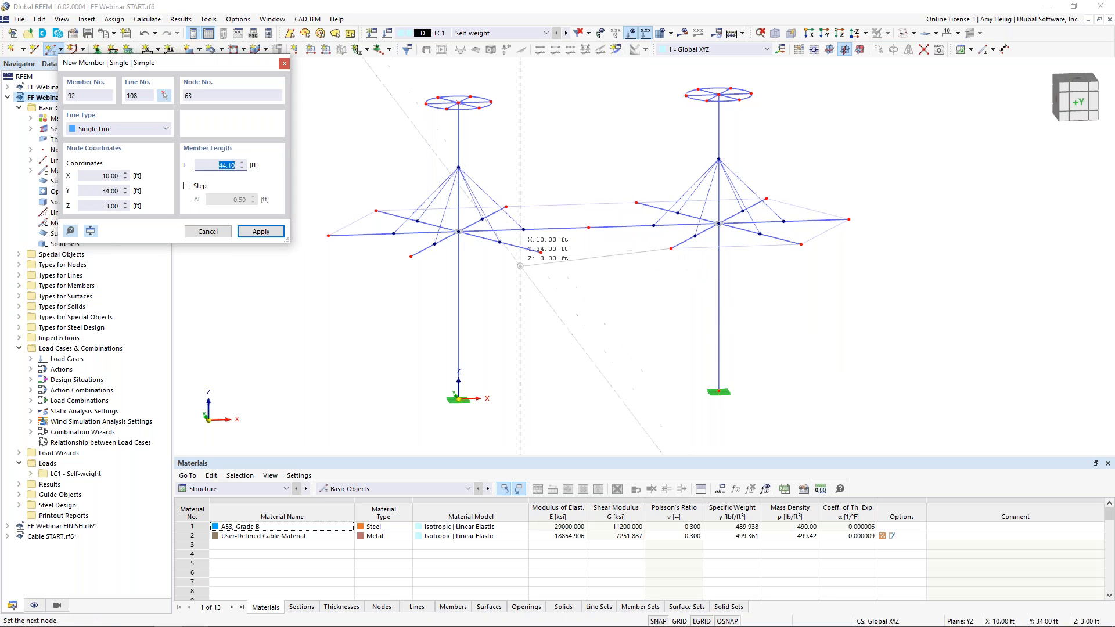
pyautogui.click(540, 252)
pyautogui.click(410, 256)
pyautogui.click(411, 256)
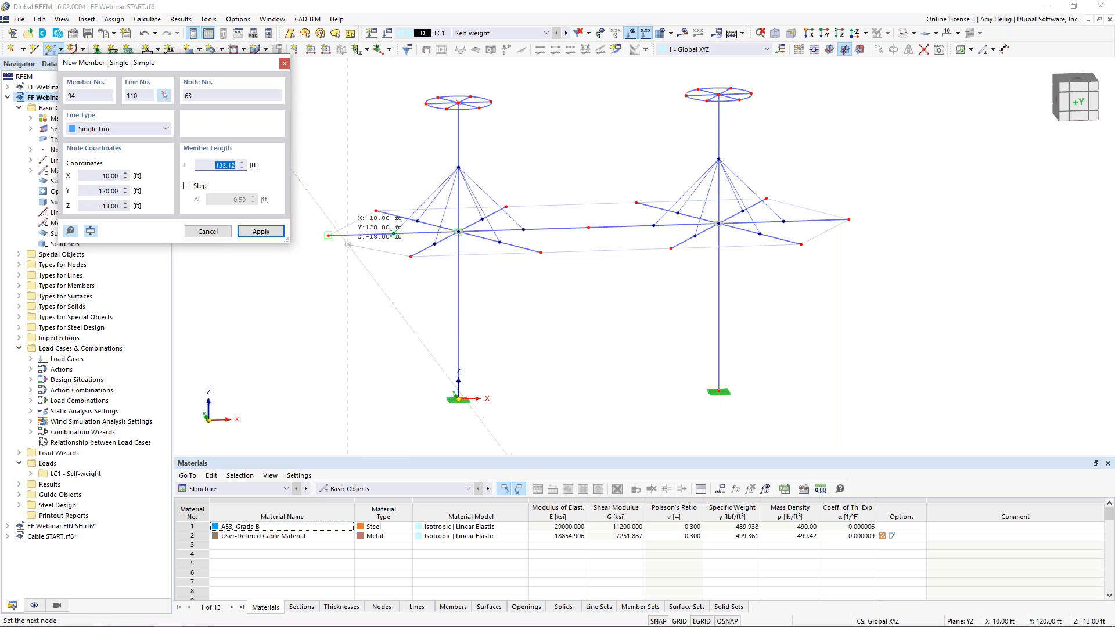
pyautogui.click(328, 235)
pyautogui.press('Escape')
# Draw two lines from nodes on the first mast's top ring down to outer arm-tip nodes
pyautogui.keyDown('ctrl'); pyautogui.moveTo(358, 261); pyautogui.dragTo(629, 239, button='middle'); pyautogui.keyUp('ctrl')
pyautogui.moveTo(510, 314); pyautogui.dragTo(517, 282, button='middle')
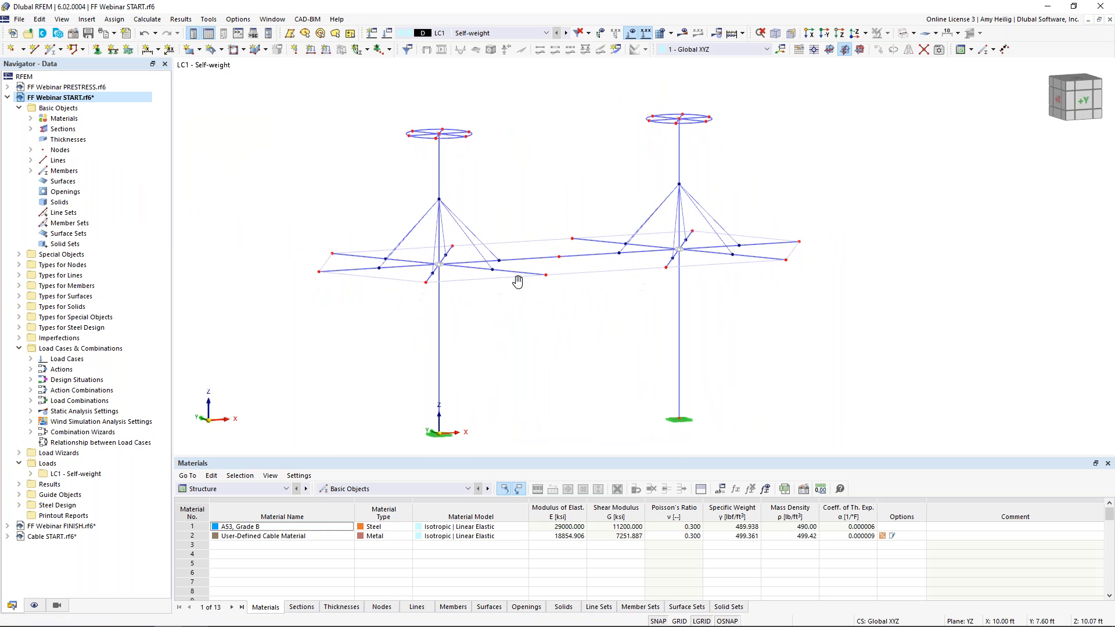
pyautogui.keyDown('ctrl'); pyautogui.moveTo(552, 303); pyautogui.dragTo(507, 306, button='middle'); pyautogui.keyUp('ctrl')
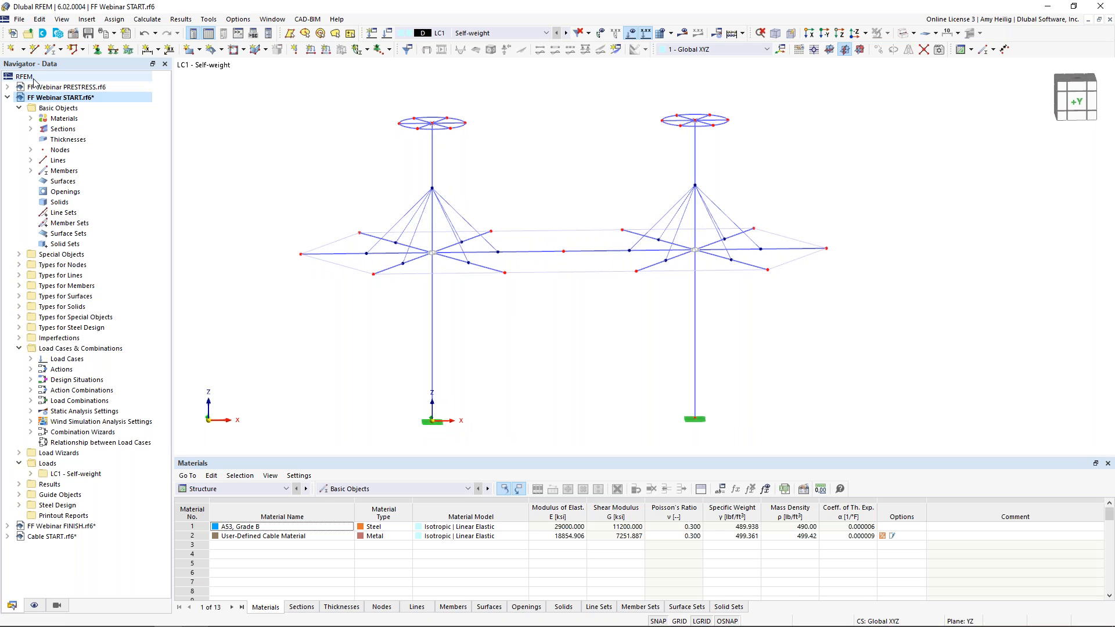
pyautogui.click(35, 49)
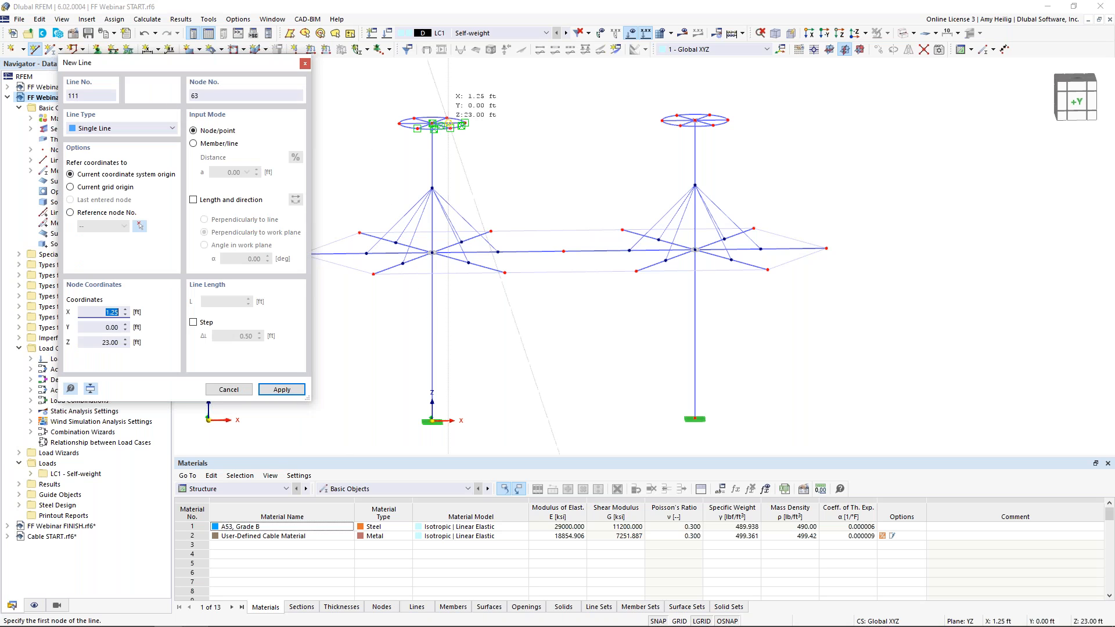
pyautogui.click(450, 128)
pyautogui.click(491, 232)
pyautogui.keyDown('ctrl'); pyautogui.moveTo(496, 292); pyautogui.dragTo(527, 292, button='middle'); pyautogui.keyUp('ctrl')
pyautogui.scroll(3, 607, 206)
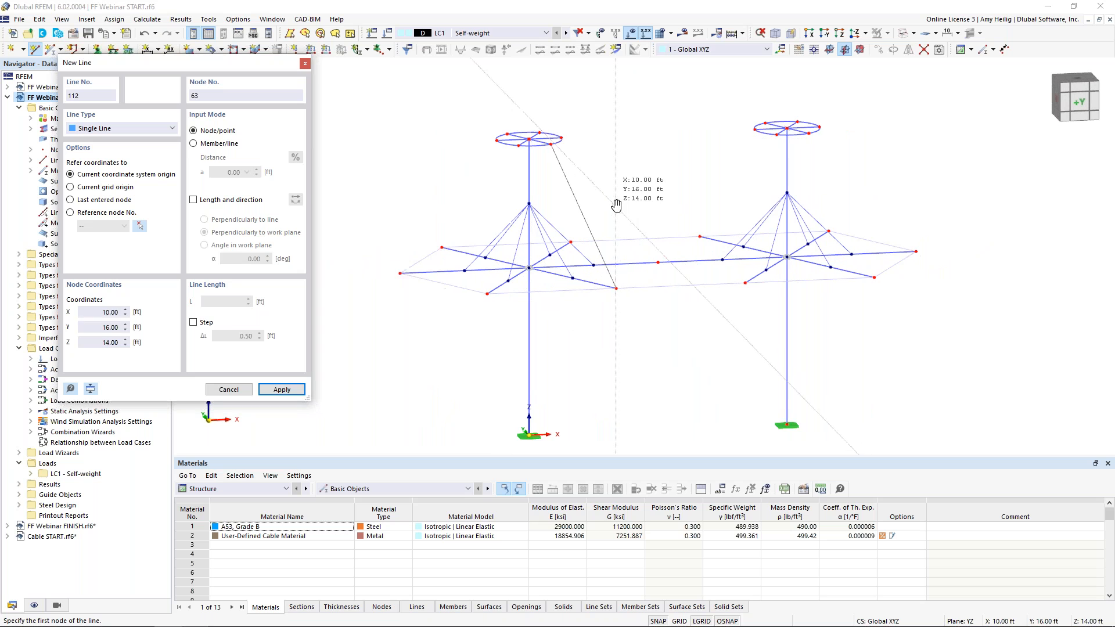
pyautogui.moveTo(604, 206); pyautogui.dragTo(624, 181, button='middle')
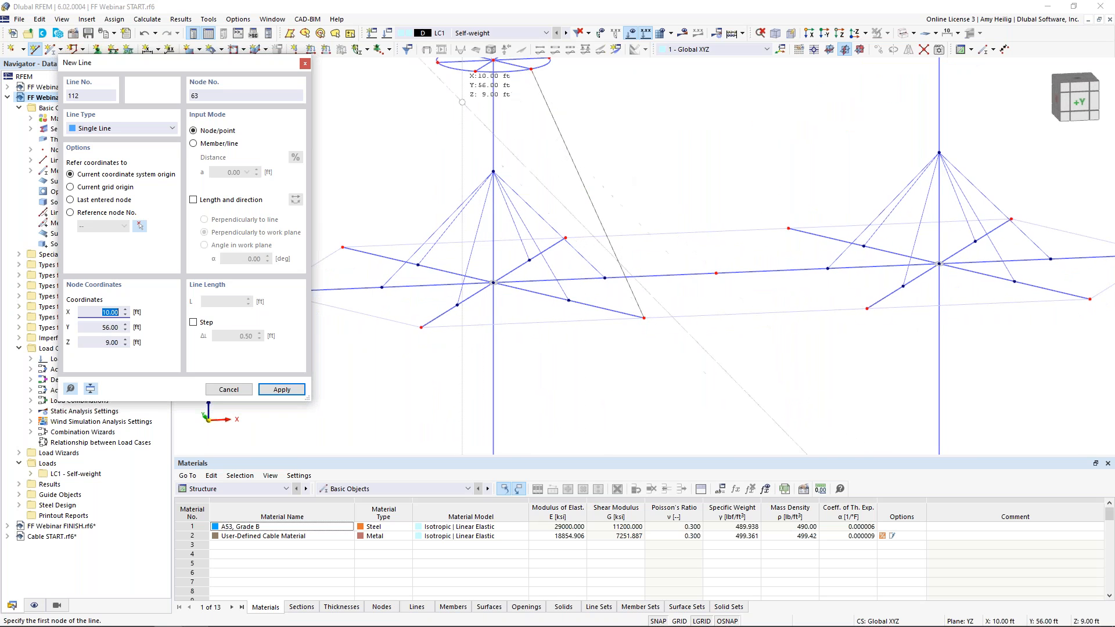
pyautogui.click(475, 70)
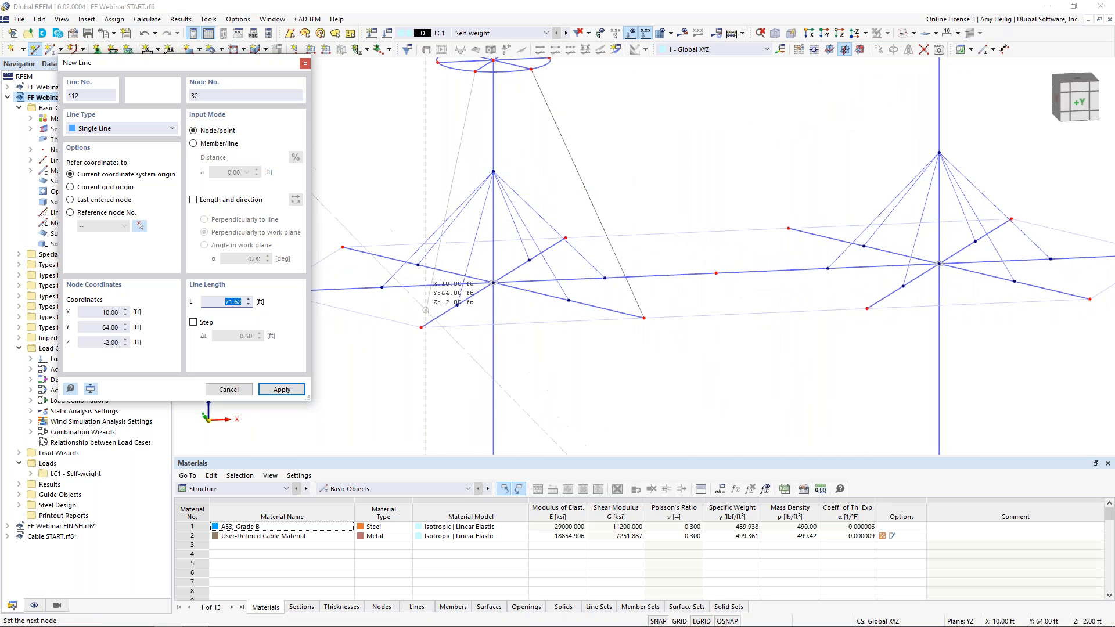
pyautogui.click(421, 327)
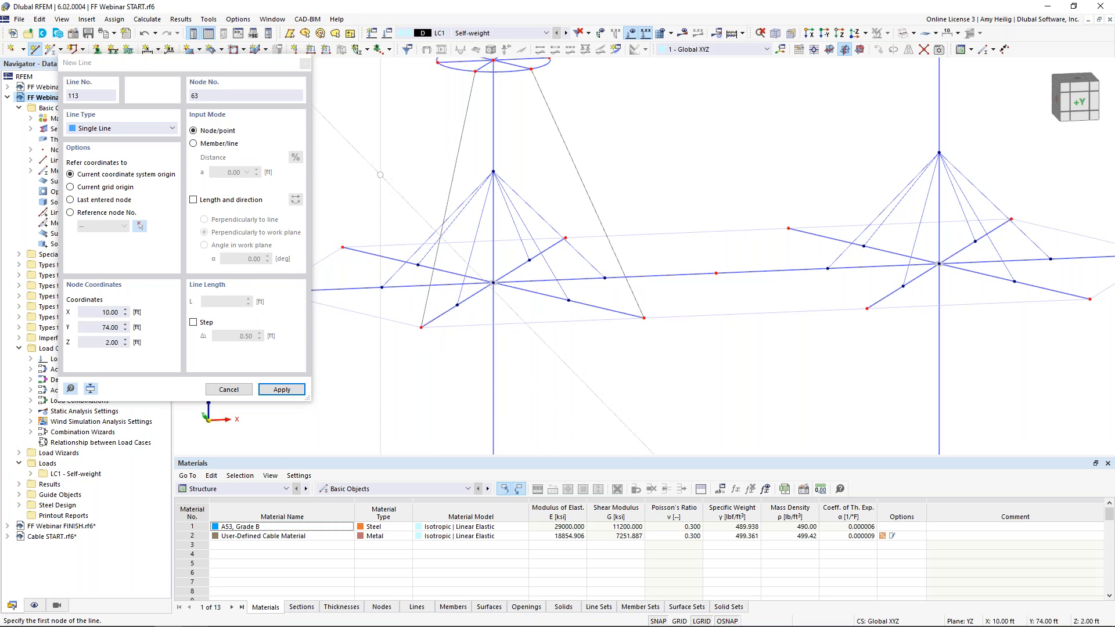
pyautogui.press('Escape')
# Start a new quadrangle surface and set its stiffness type to Membrane
pyautogui.scroll(-2, 470, 344)
pyautogui.keyDown('ctrl'); pyautogui.moveTo(546, 361); pyautogui.dragTo(520, 360, button='middle'); pyautogui.keyUp('ctrl')
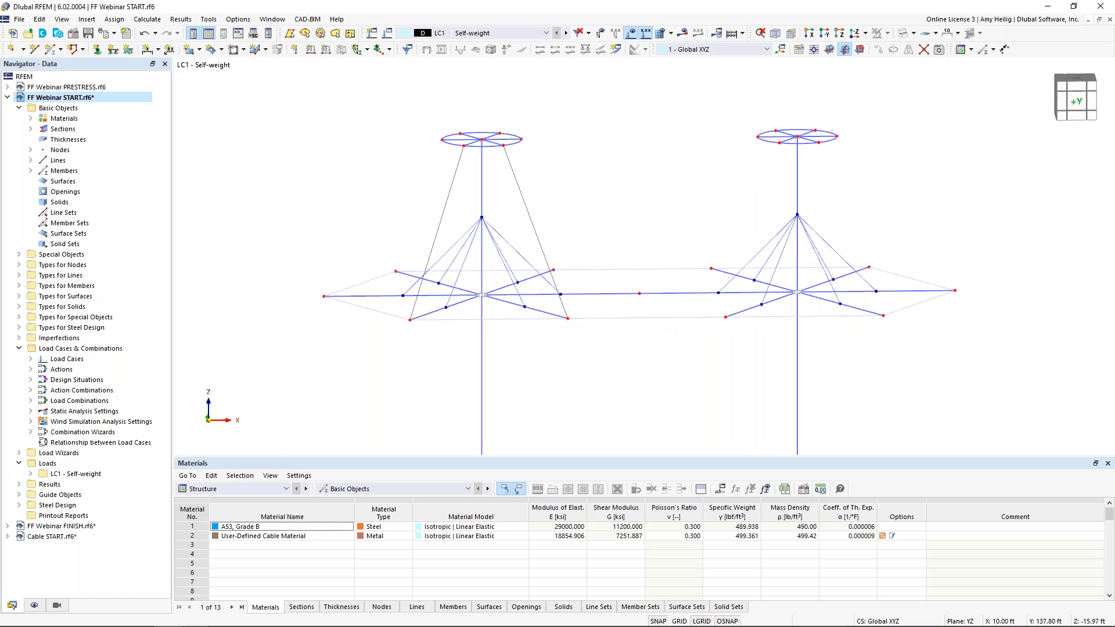
pyautogui.click(200, 50)
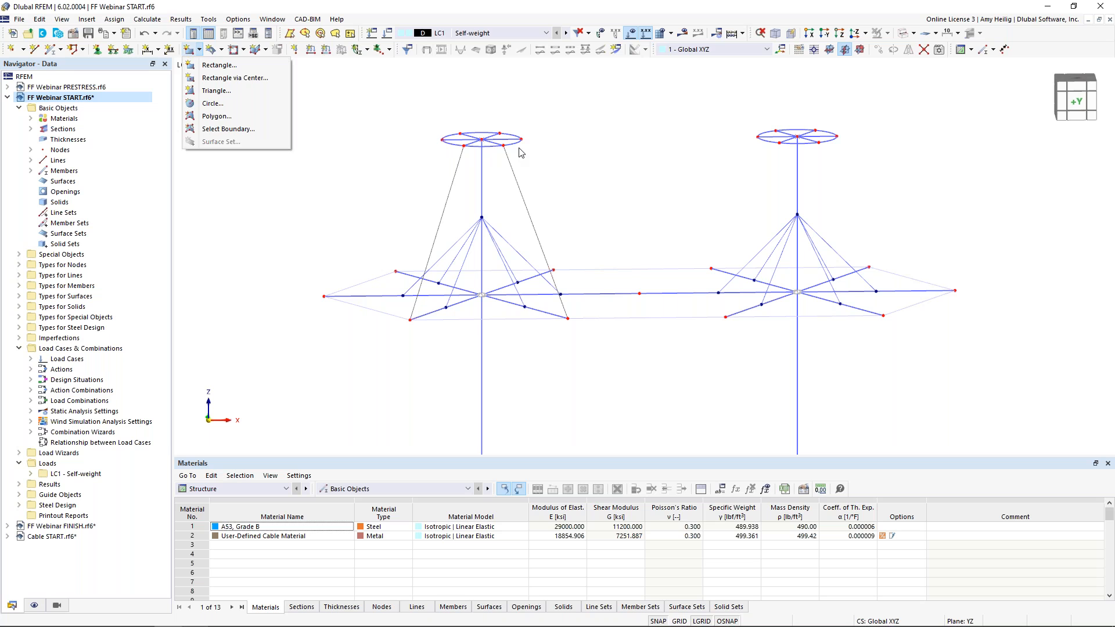
pyautogui.click(345, 127)
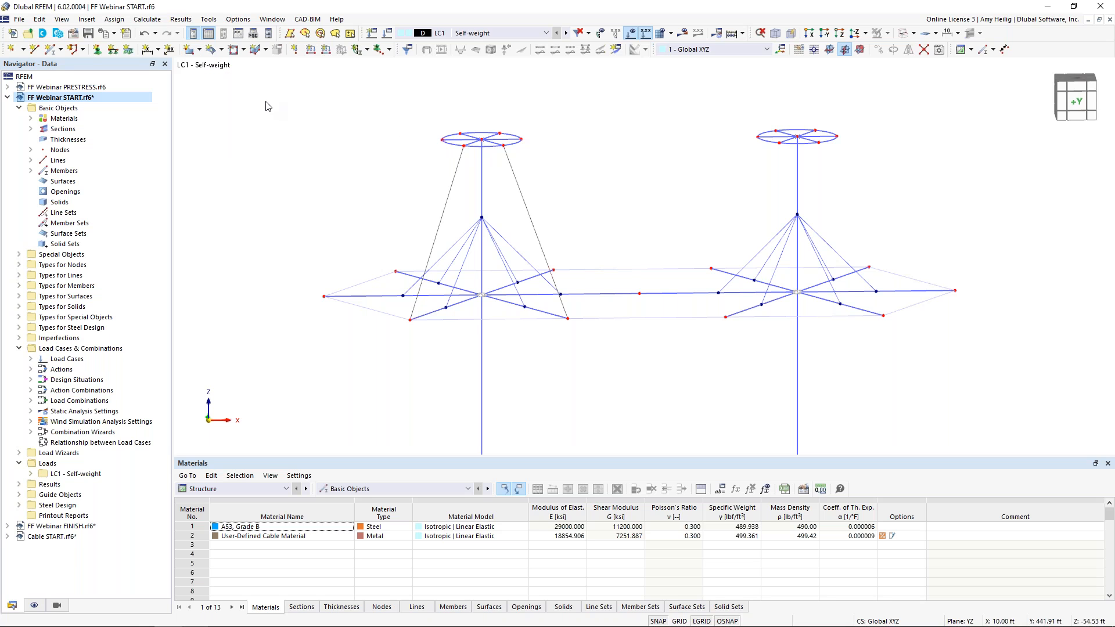
pyautogui.click(222, 50)
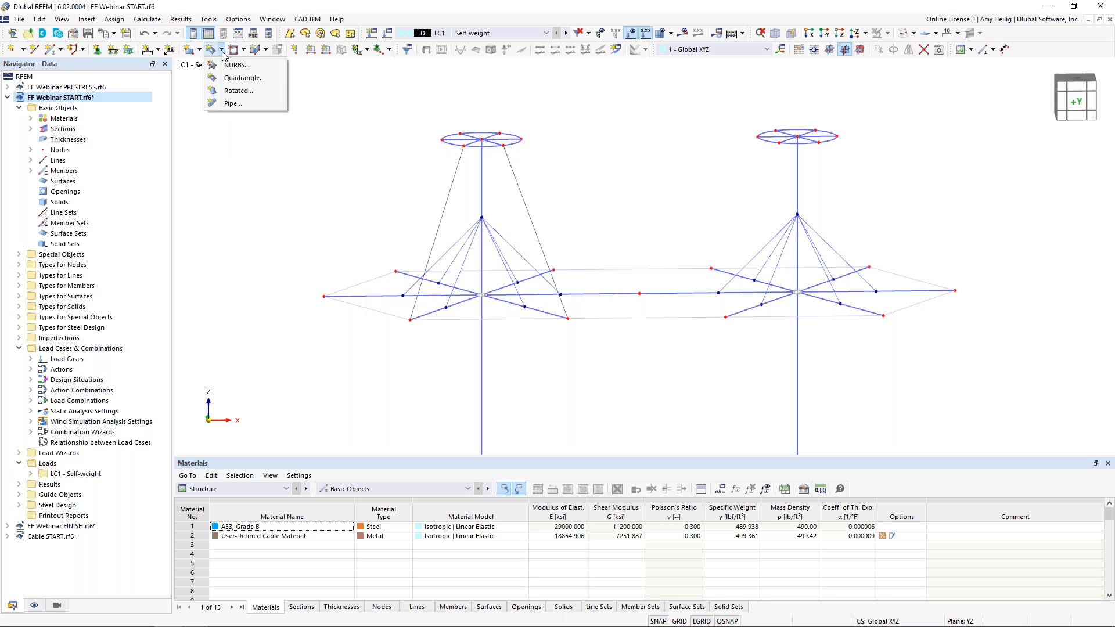
pyautogui.click(238, 79)
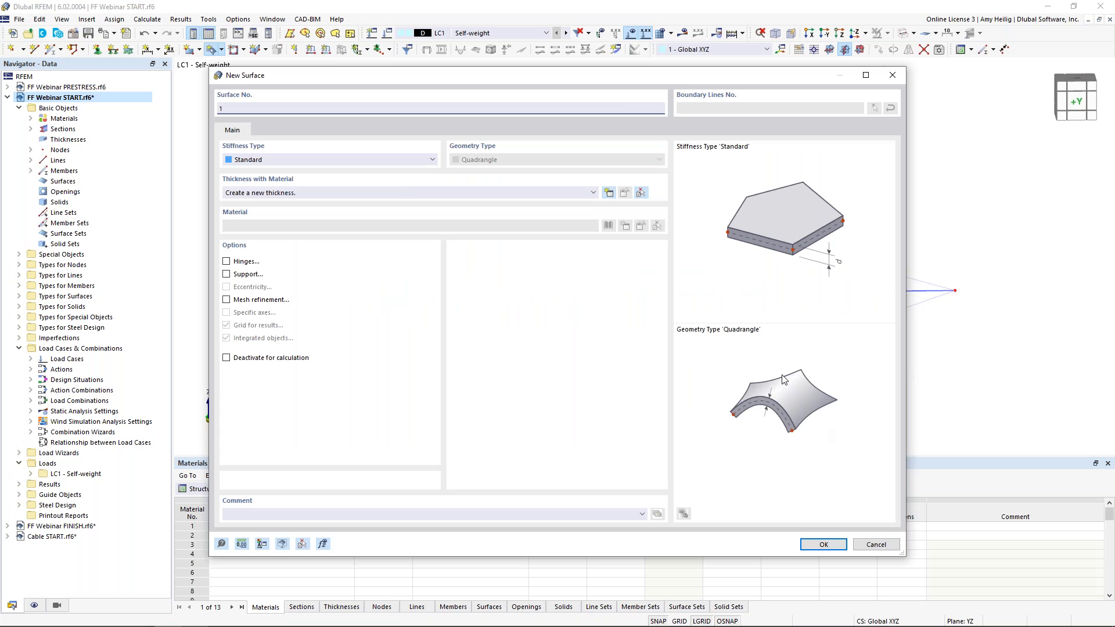
pyautogui.click(274, 160)
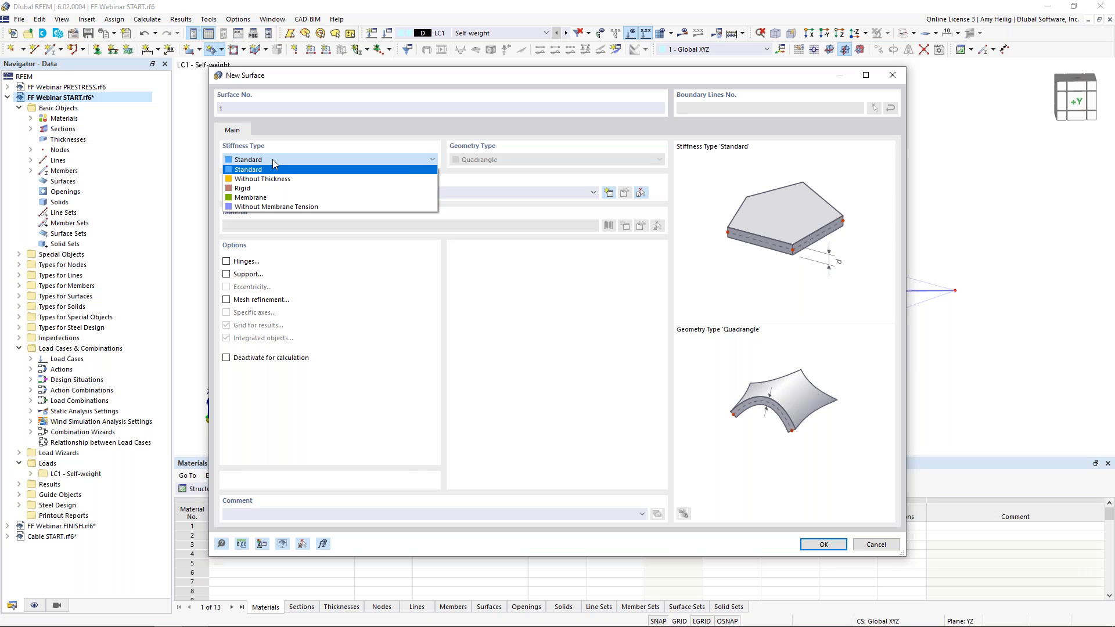
pyautogui.click(348, 207)
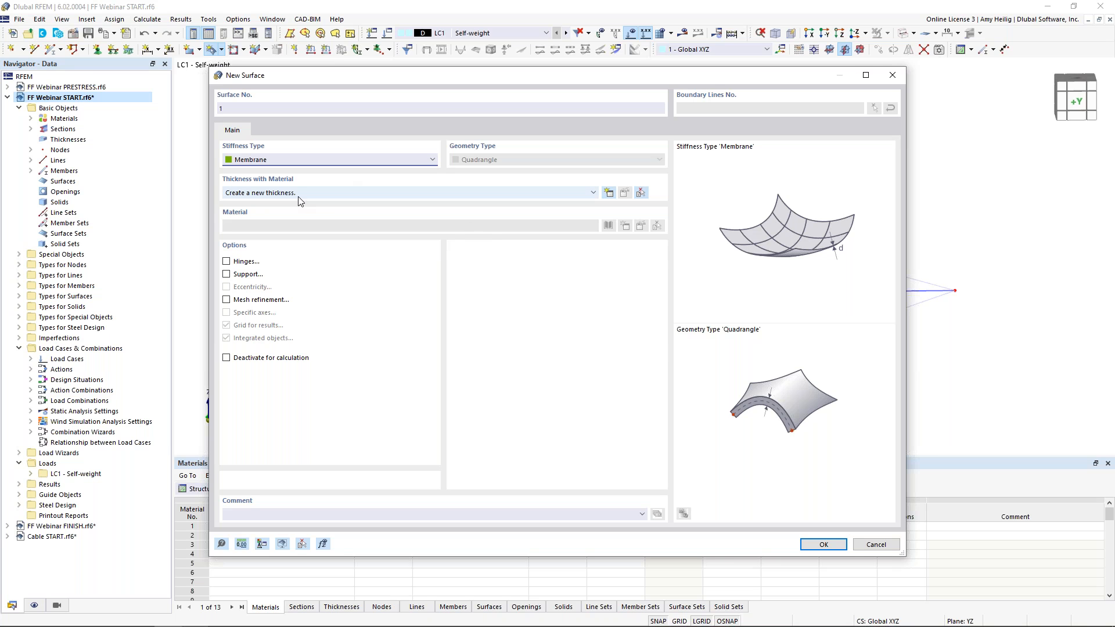
# Create a new thickness for the membrane using the Glass-PTFE Typ II fabric material from the material library
pyautogui.click(610, 194)
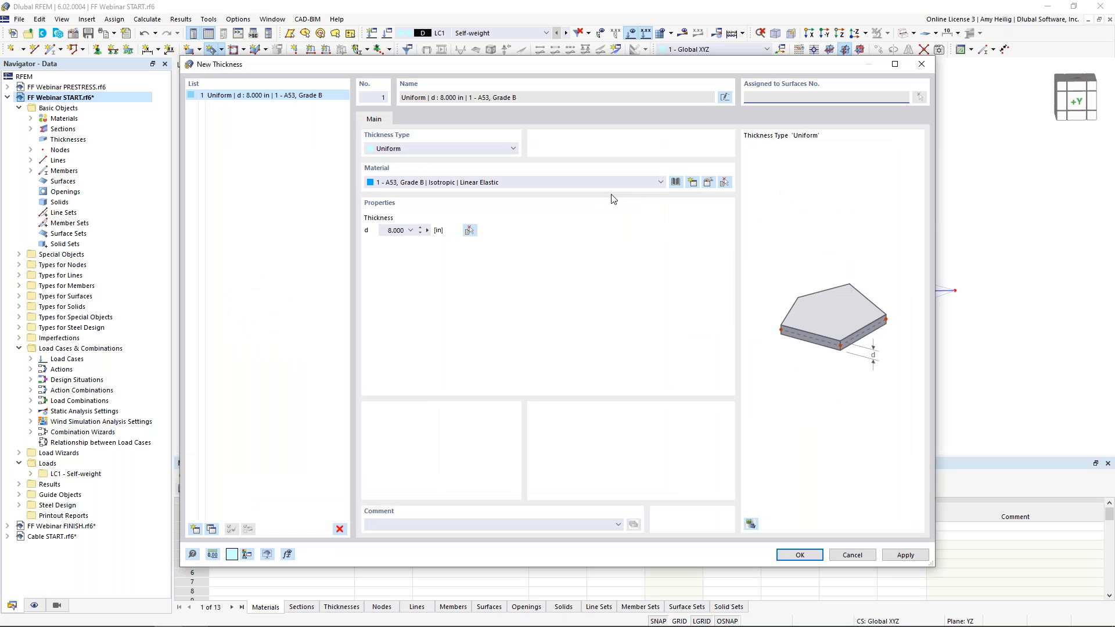
pyautogui.click(676, 182)
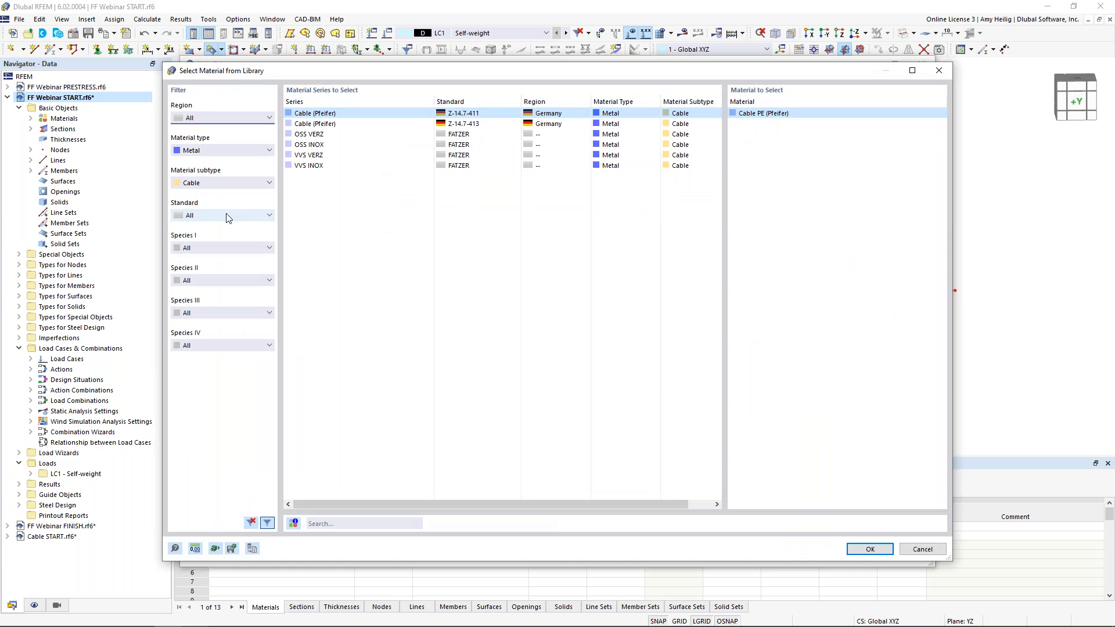
pyautogui.click(216, 152)
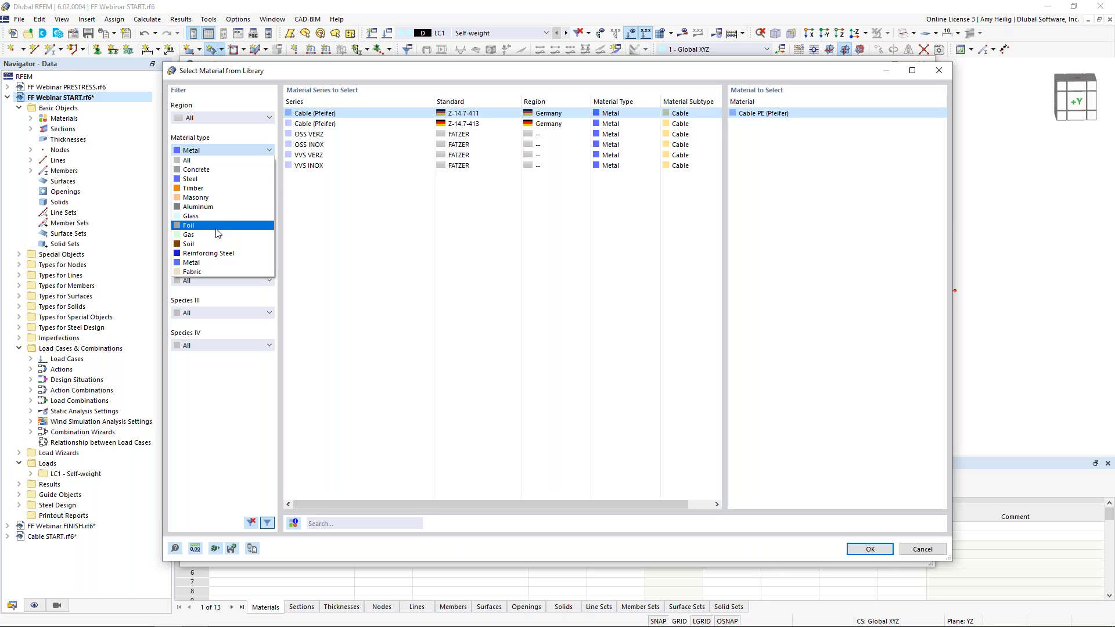
pyautogui.click(206, 273)
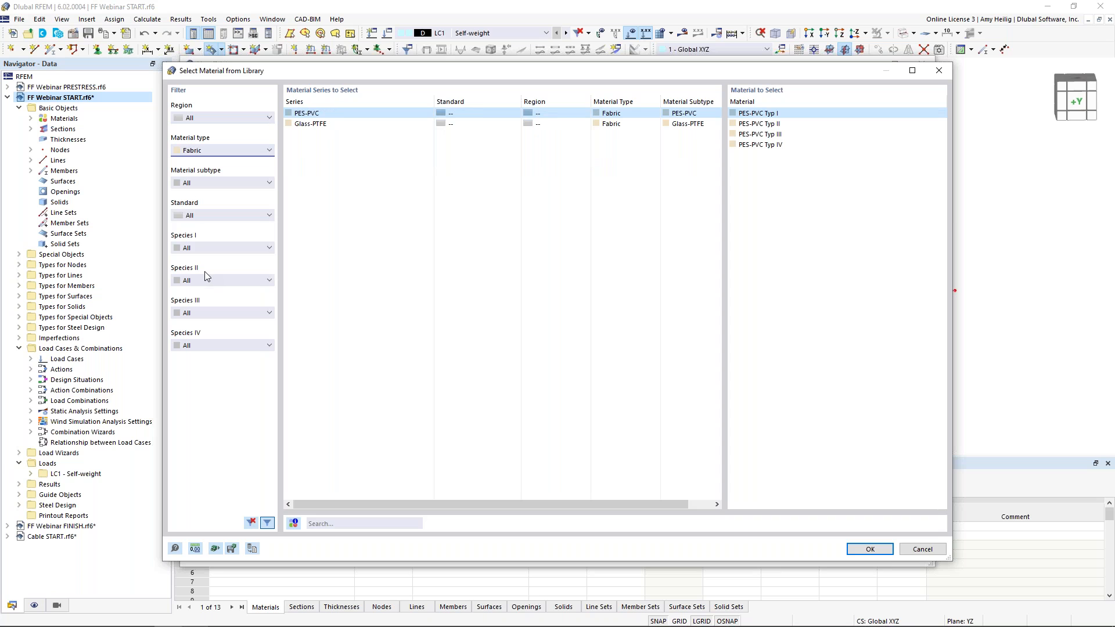
pyautogui.click(326, 126)
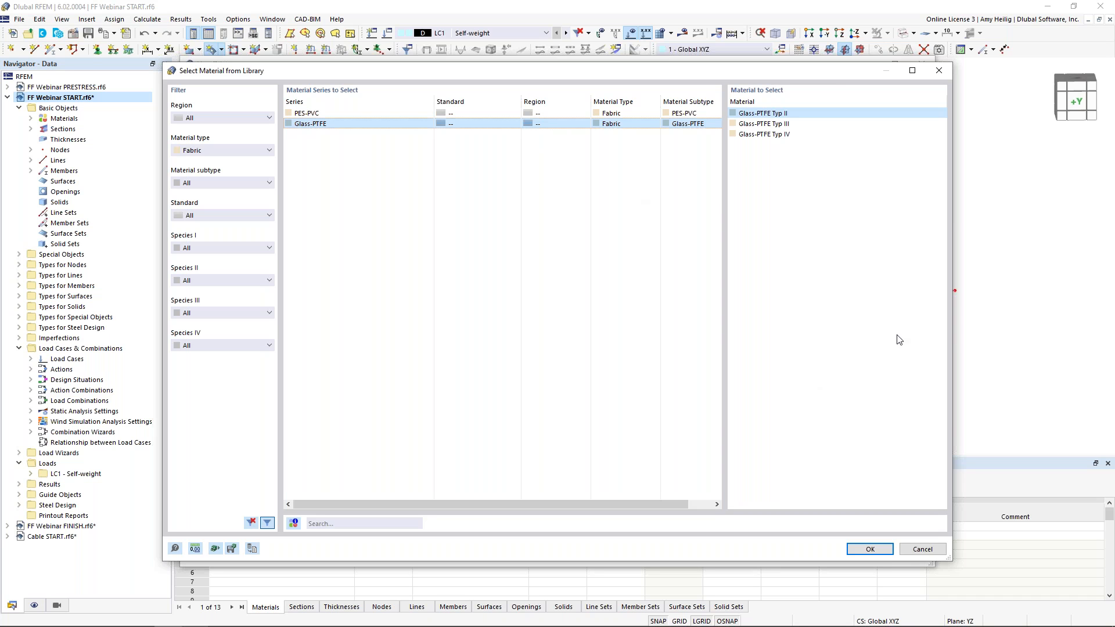
pyautogui.click(865, 550)
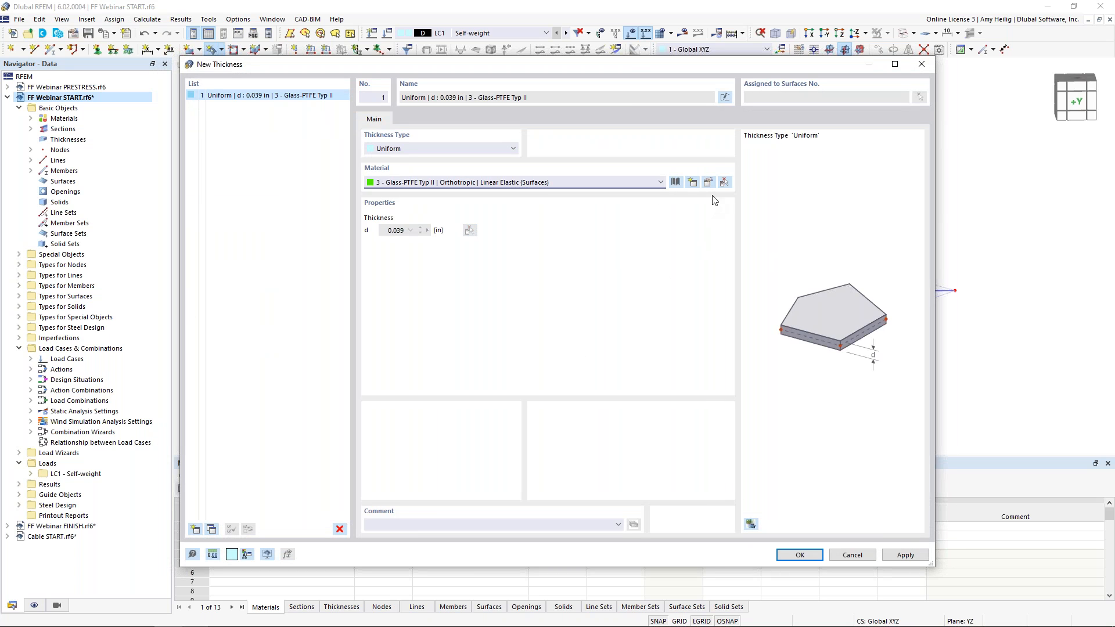
# Edit the fabric material, renaming it User-Defined Fabric Material and setting its reference thickness to 0.039 in
pyautogui.click(713, 189)
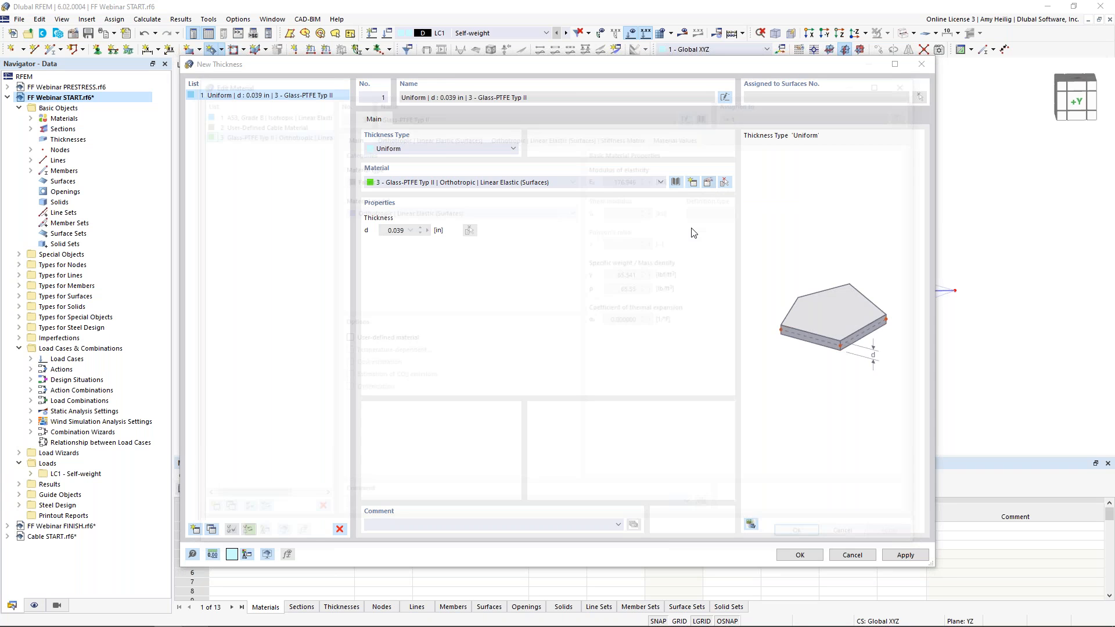
pyautogui.click(341, 339)
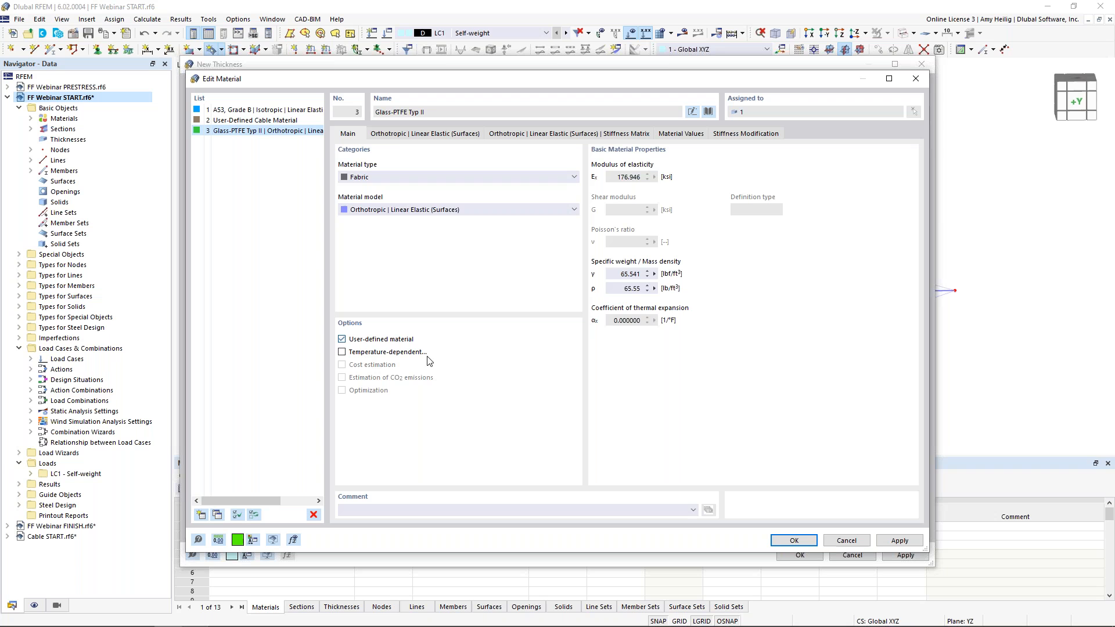
pyautogui.click(693, 112)
pyautogui.write('User-Defined Fabric Material')
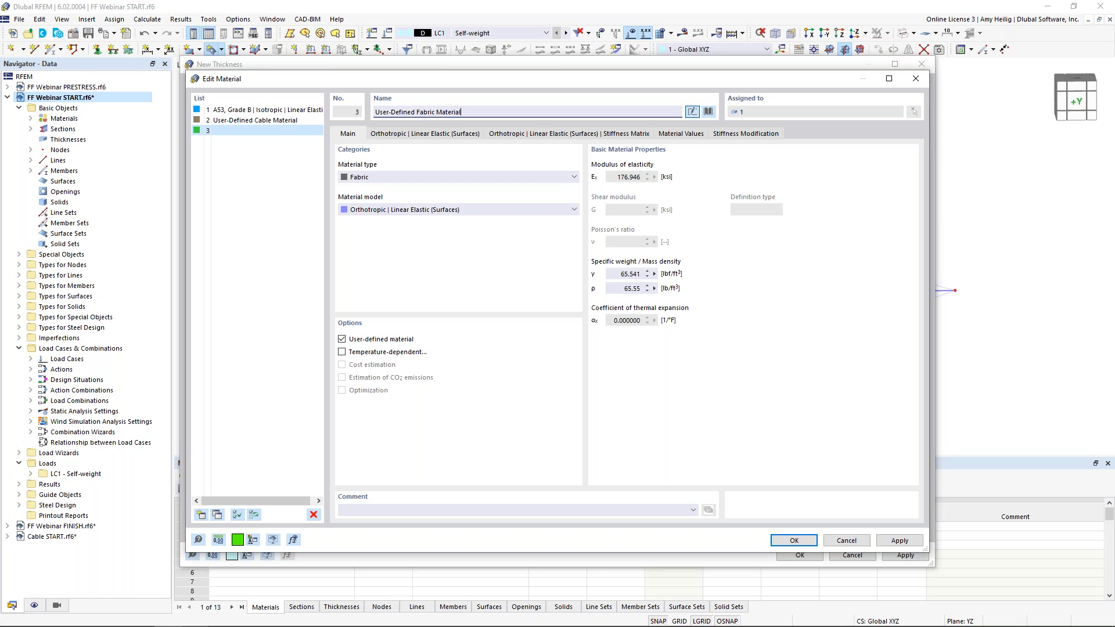
pyautogui.click(445, 136)
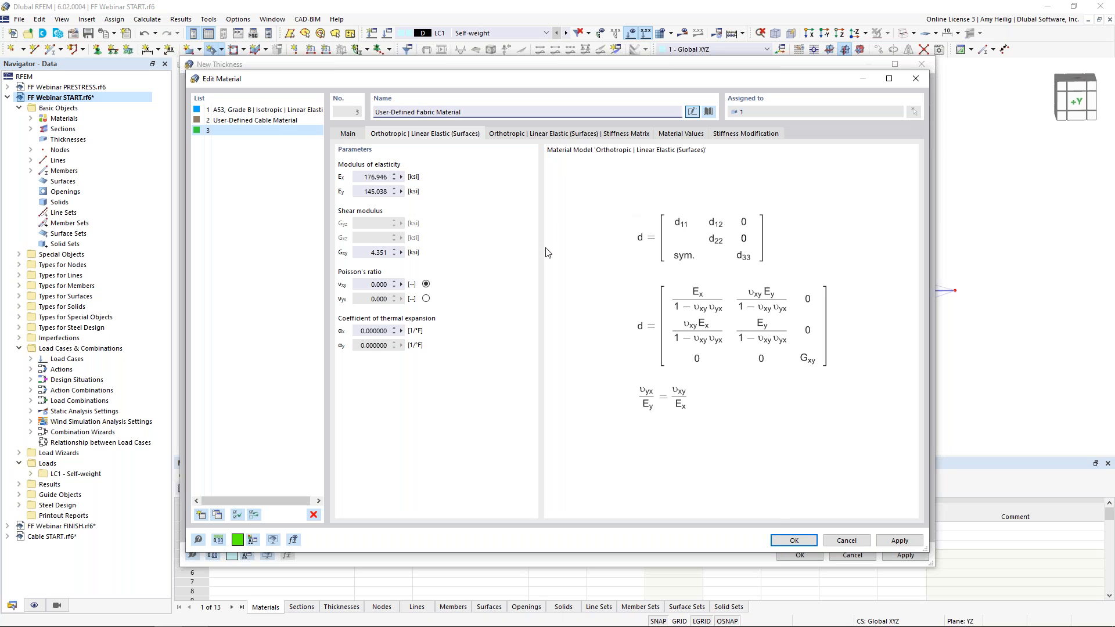
pyautogui.click(682, 134)
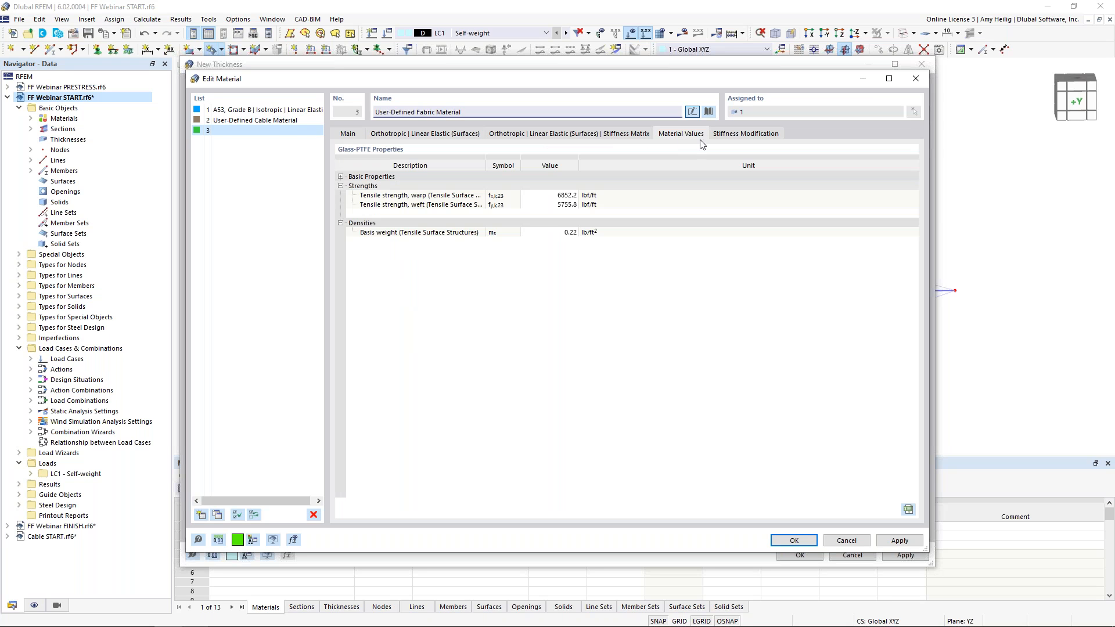
pyautogui.click(340, 176)
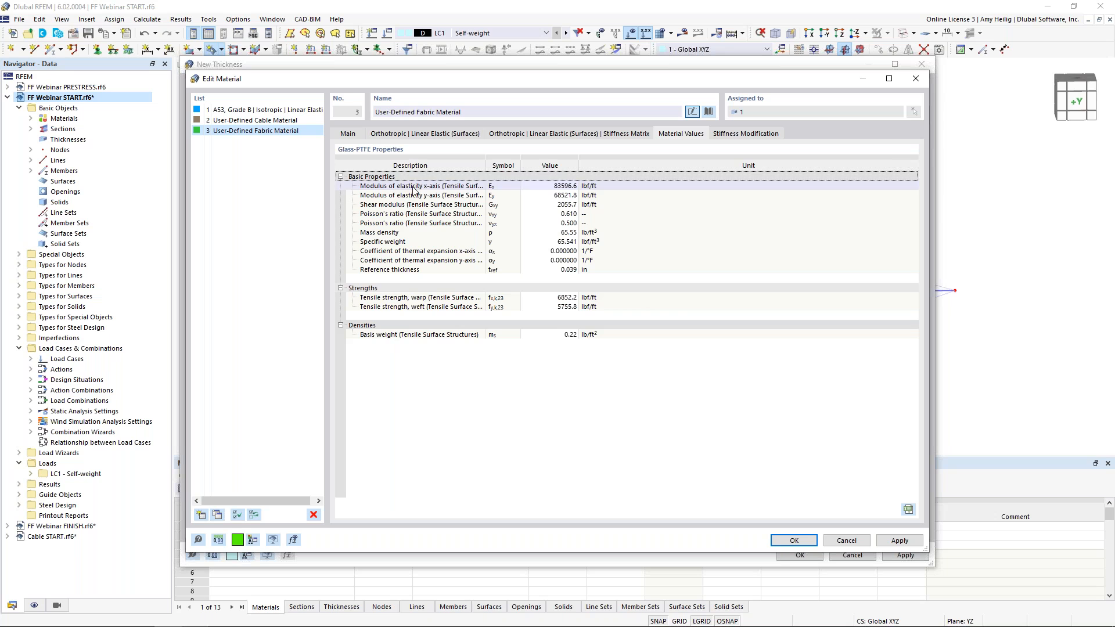
pyautogui.click(557, 272)
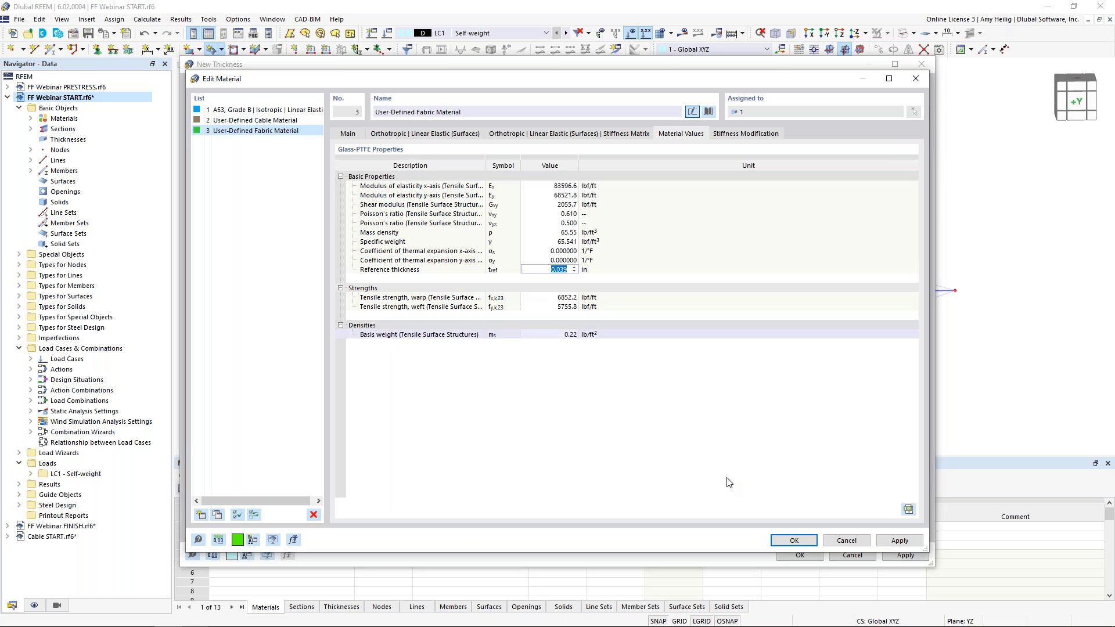
pyautogui.write('0')
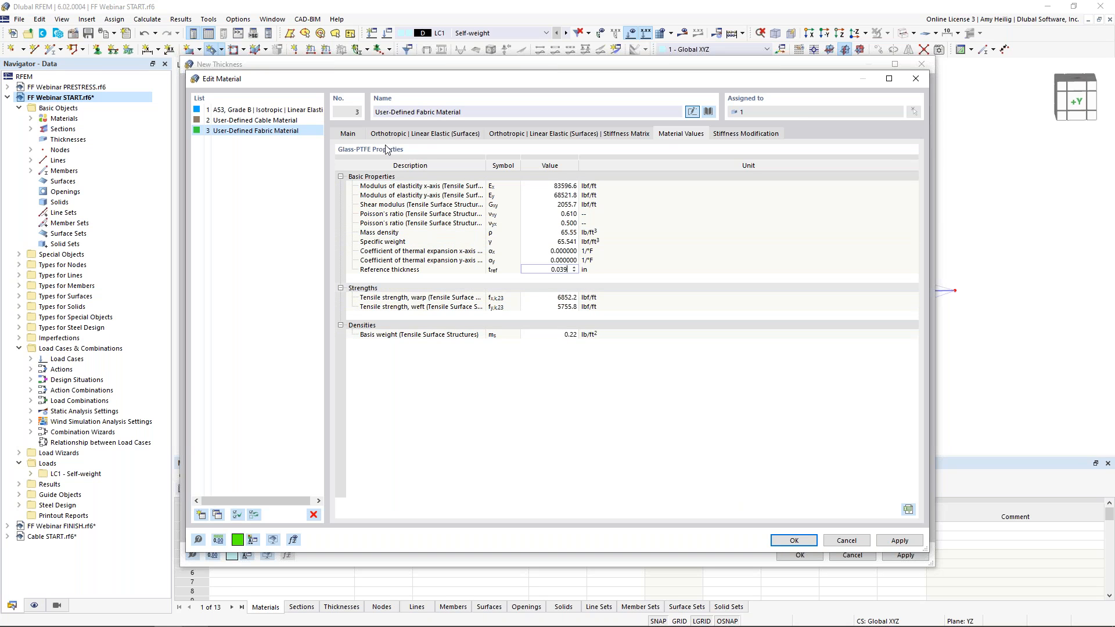
pyautogui.click(351, 134)
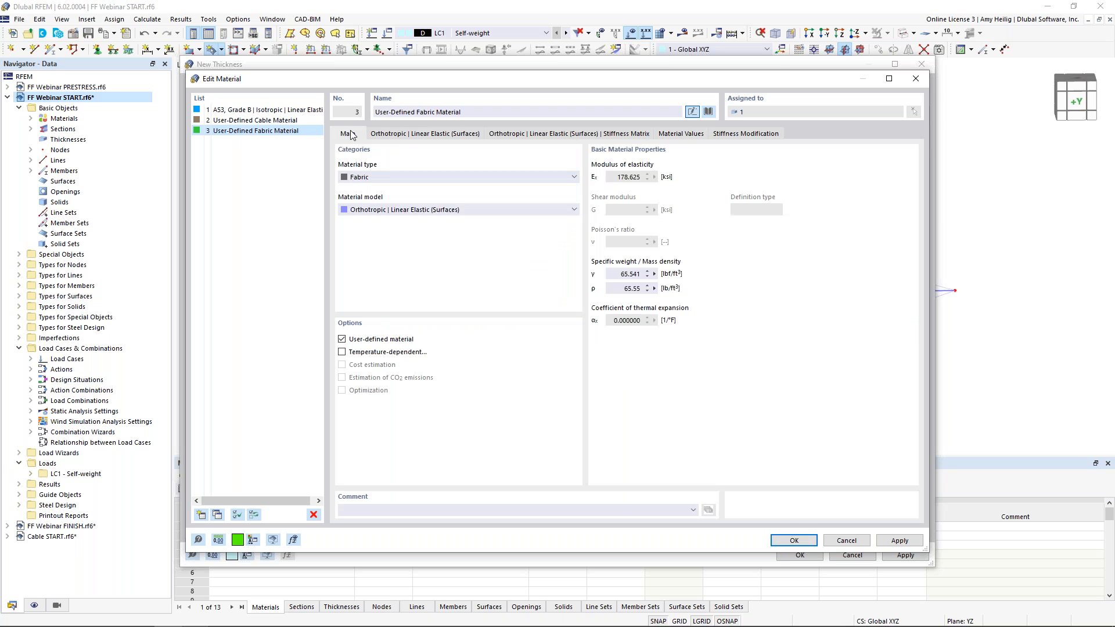
pyautogui.click(794, 540)
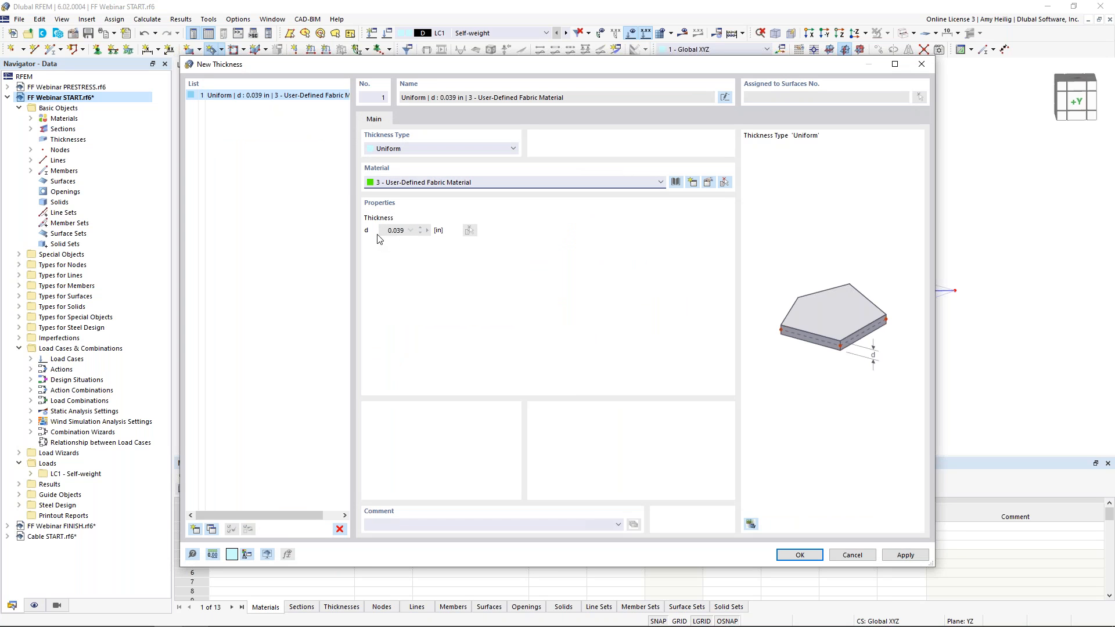
# Confirm the thickness and create a membrane quadrangle surface from the four lines between the first mast's ring and arm tips
pyautogui.click(797, 555)
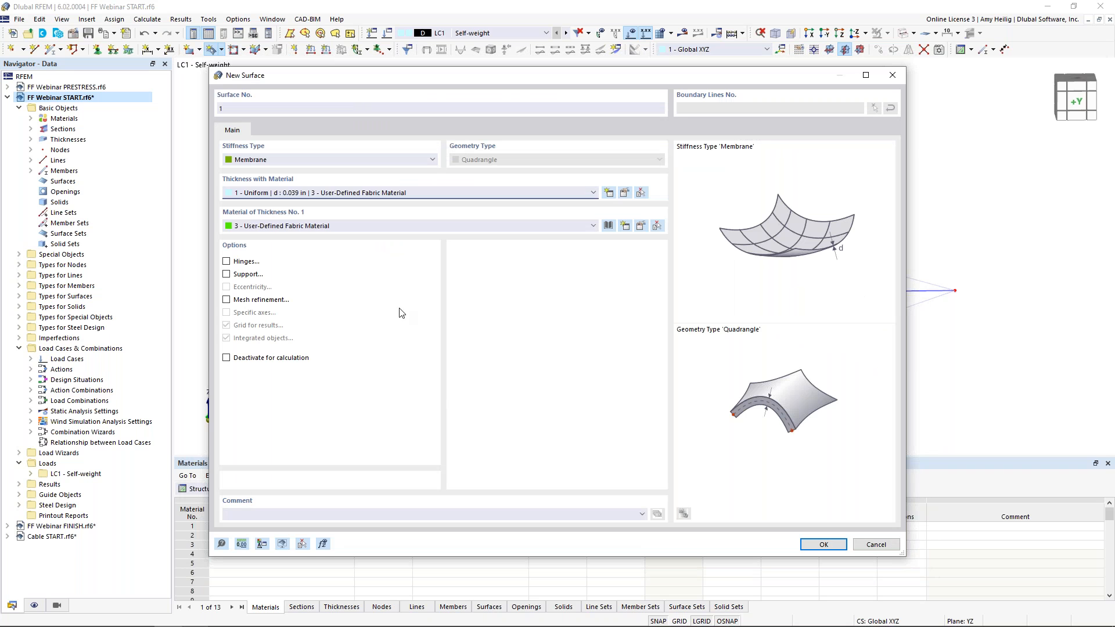
pyautogui.click(813, 545)
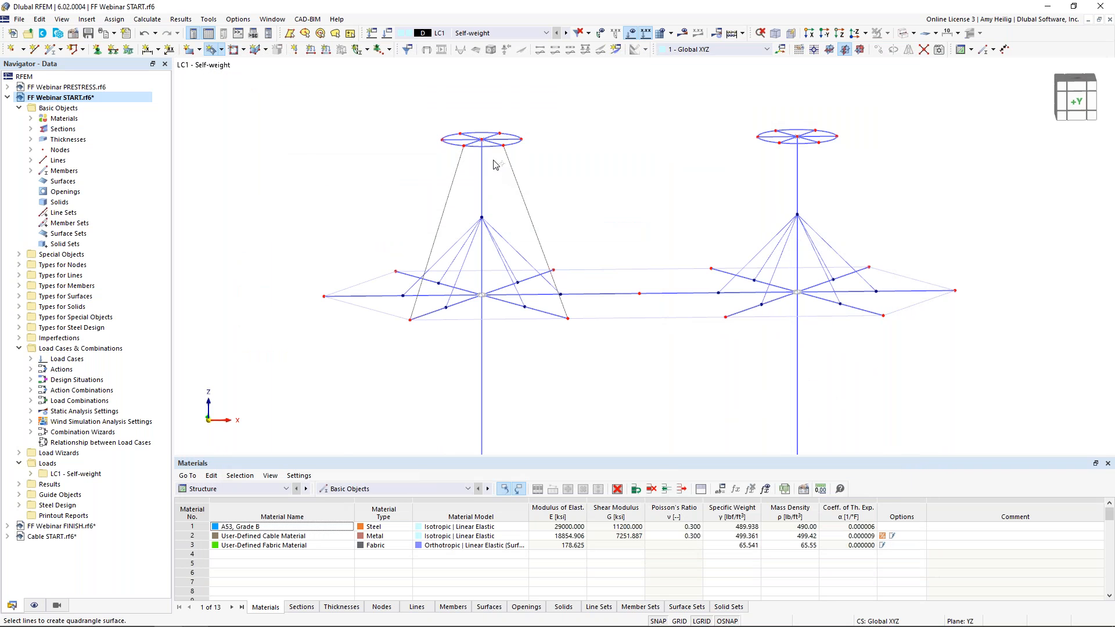
pyautogui.click(492, 147)
pyautogui.click(511, 165)
pyautogui.click(495, 318)
pyautogui.click(437, 235)
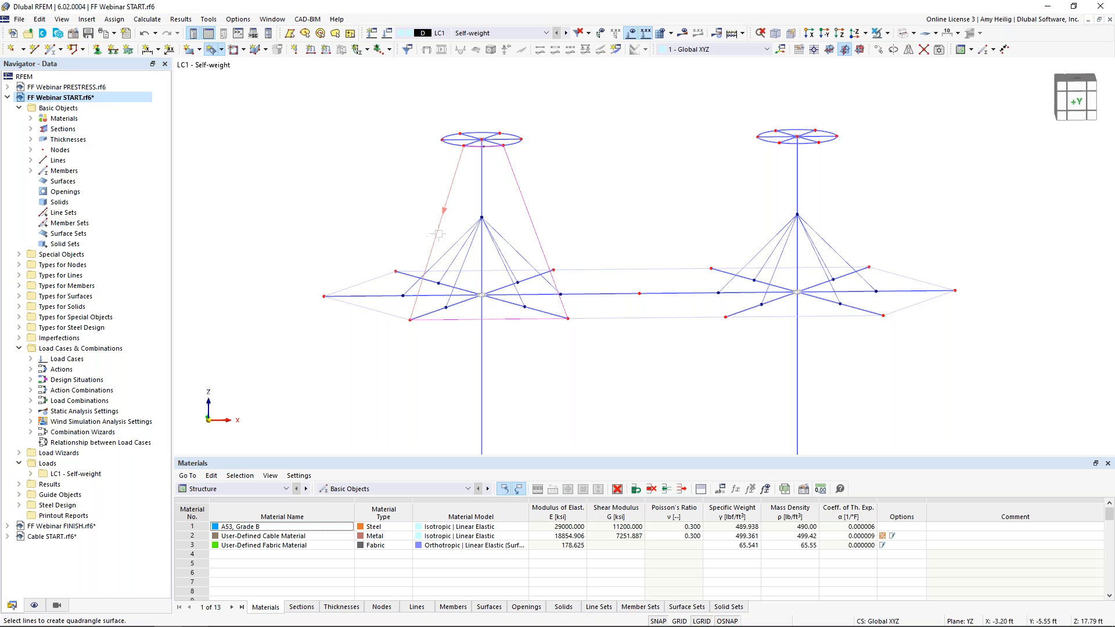
pyautogui.press('Escape')
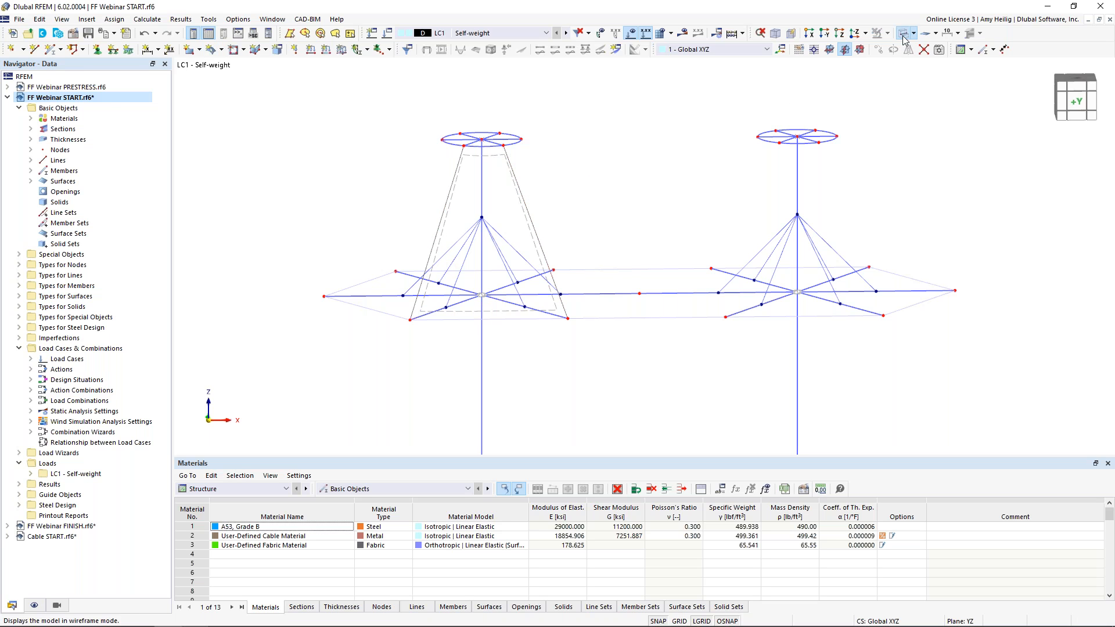
# Rotate-copy the membrane surface around the first mast's vertical axis to form the full membrane cone
pyautogui.click(902, 34)
pyautogui.click(902, 35)
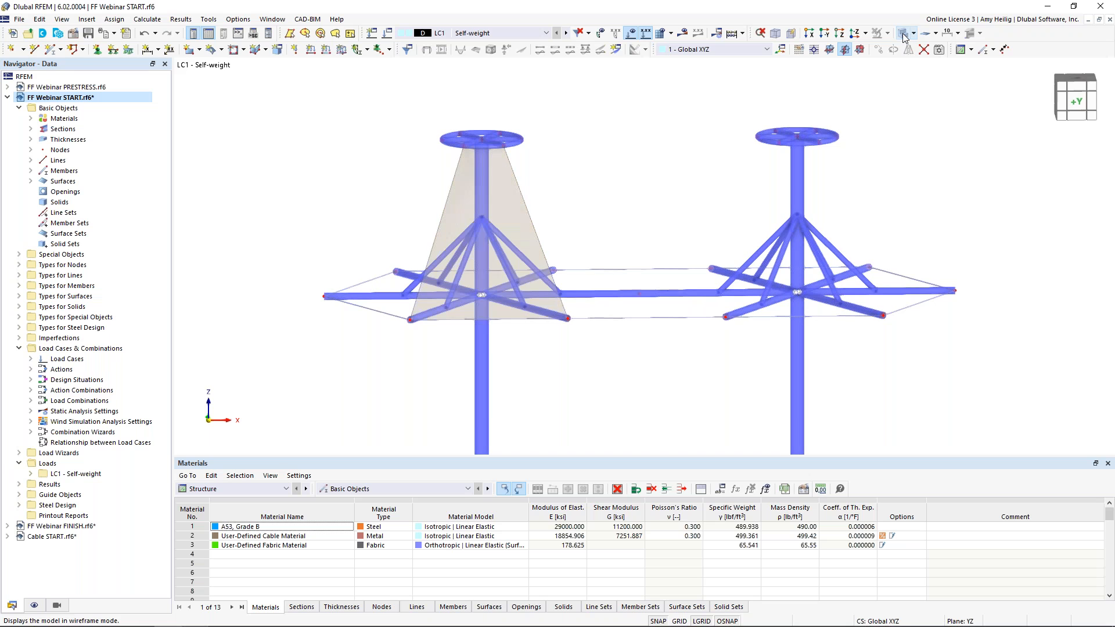
pyautogui.click(532, 205)
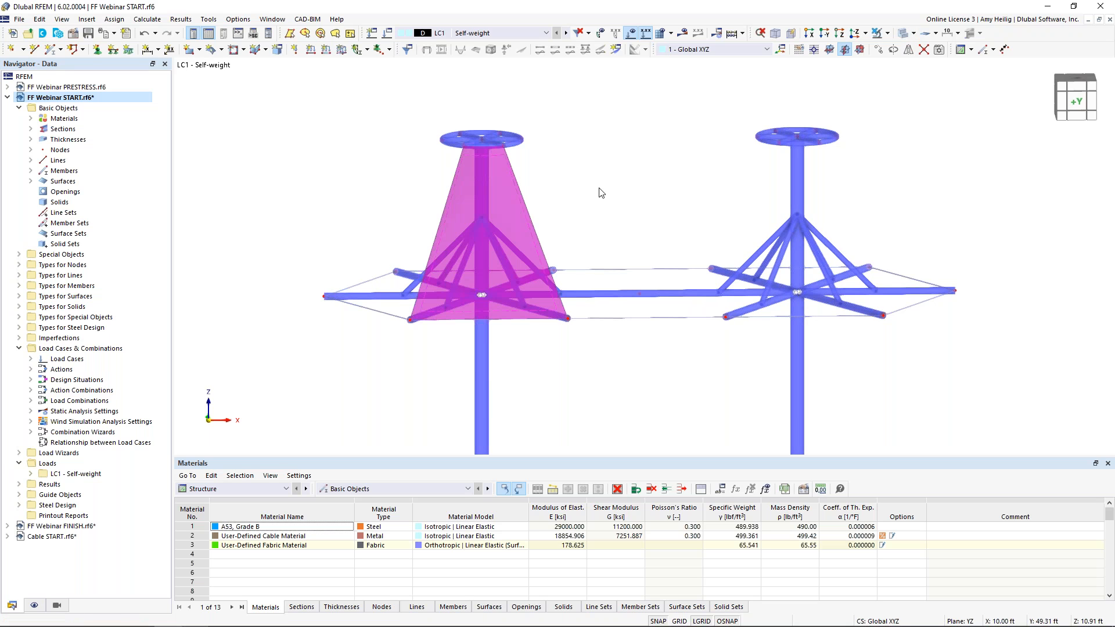
pyautogui.click(894, 51)
pyautogui.click(388, 213)
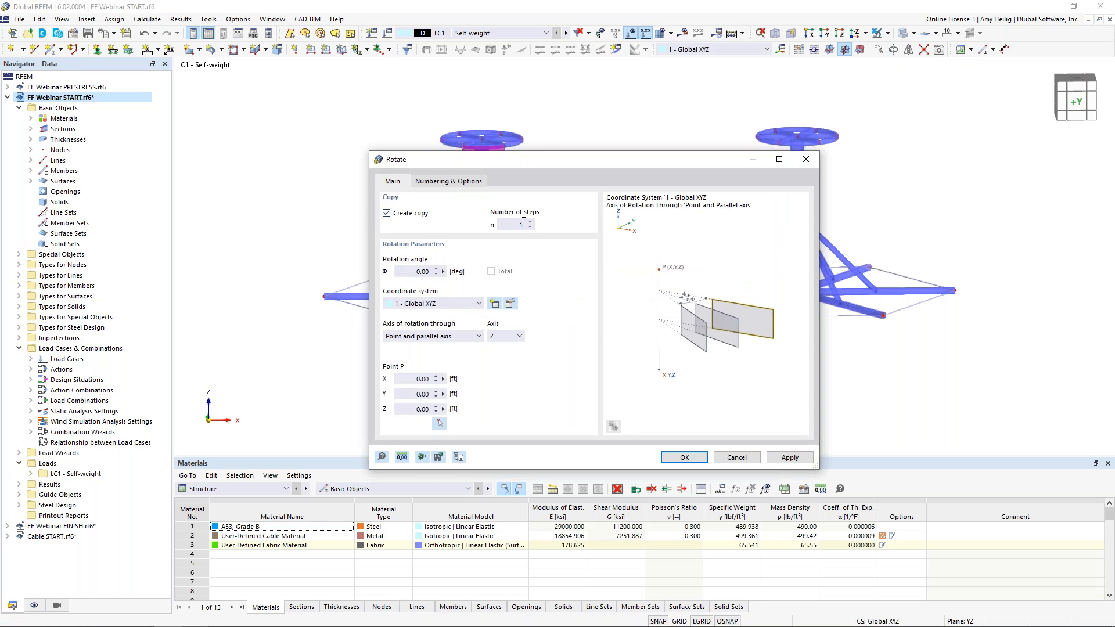
pyautogui.doubleClick(530, 222)
pyautogui.press('Tab')
pyautogui.click(693, 456)
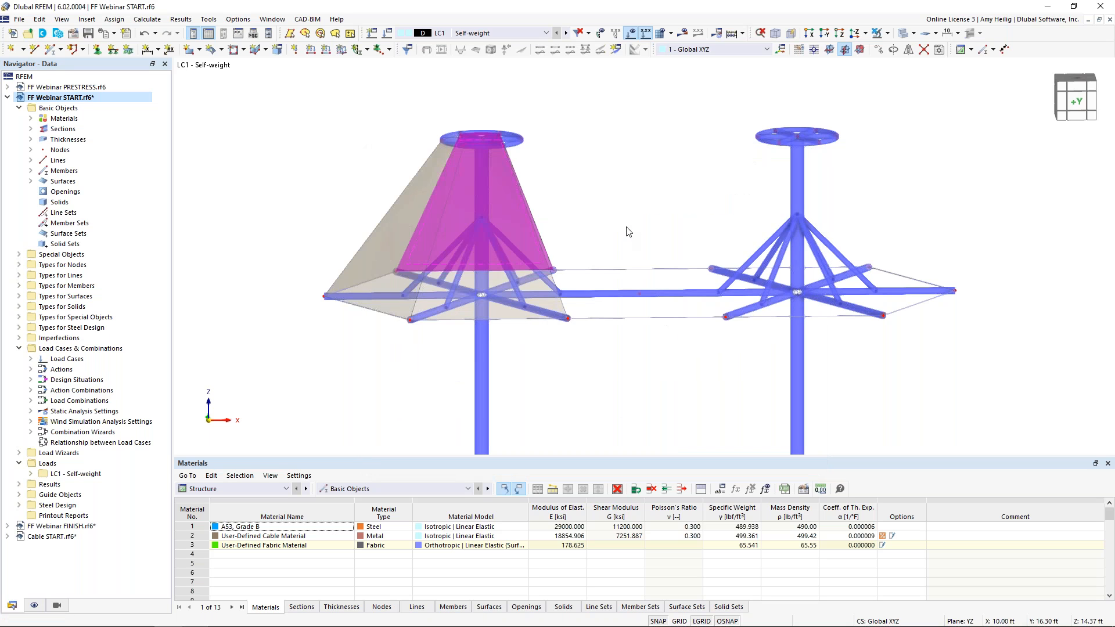
# Copy a point vertically along Z to create a new raised node between the two masts
pyautogui.click(628, 233)
pyautogui.keyDown('ctrl'); pyautogui.moveTo(651, 236); pyautogui.dragTo(604, 244, button='middle'); pyautogui.keyUp('ctrl')
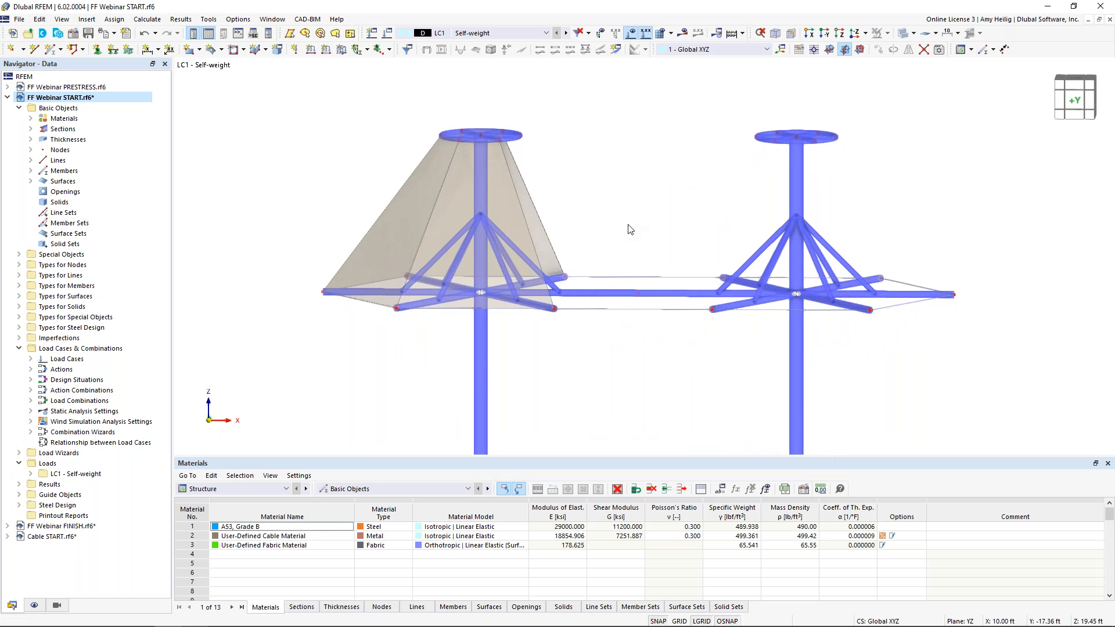
pyautogui.keyDown('ctrl'); pyautogui.moveTo(609, 223); pyautogui.dragTo(649, 207, button='middle'); pyautogui.keyUp('ctrl')
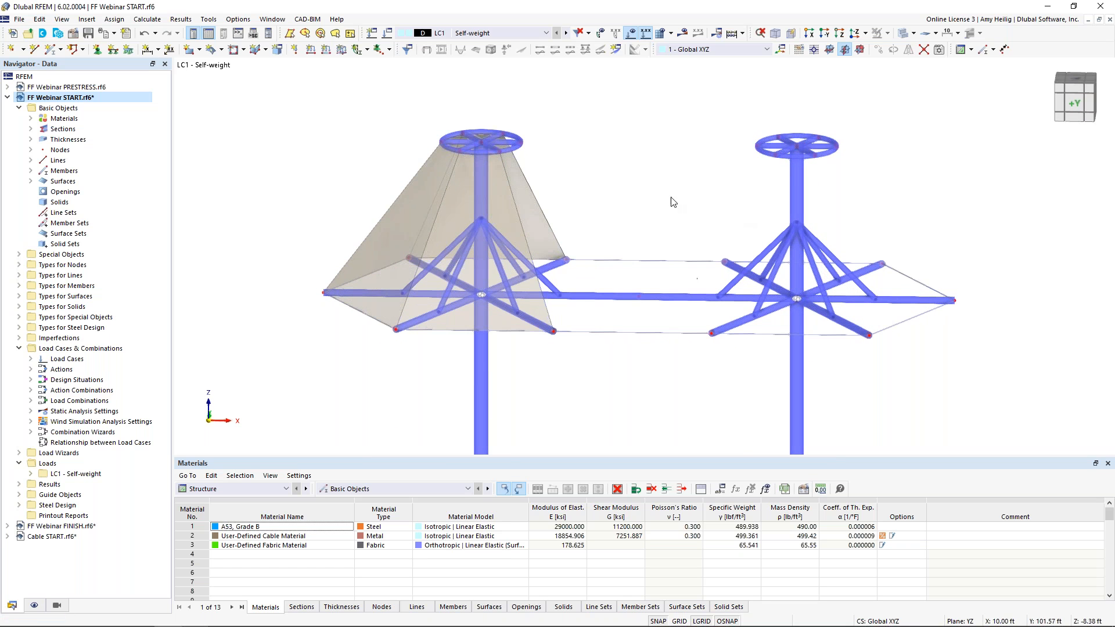
pyautogui.keyDown('ctrl'); pyautogui.moveTo(527, 365); pyautogui.dragTo(531, 399, button='middle'); pyautogui.keyUp('ctrl')
pyautogui.scroll(2, 530, 399)
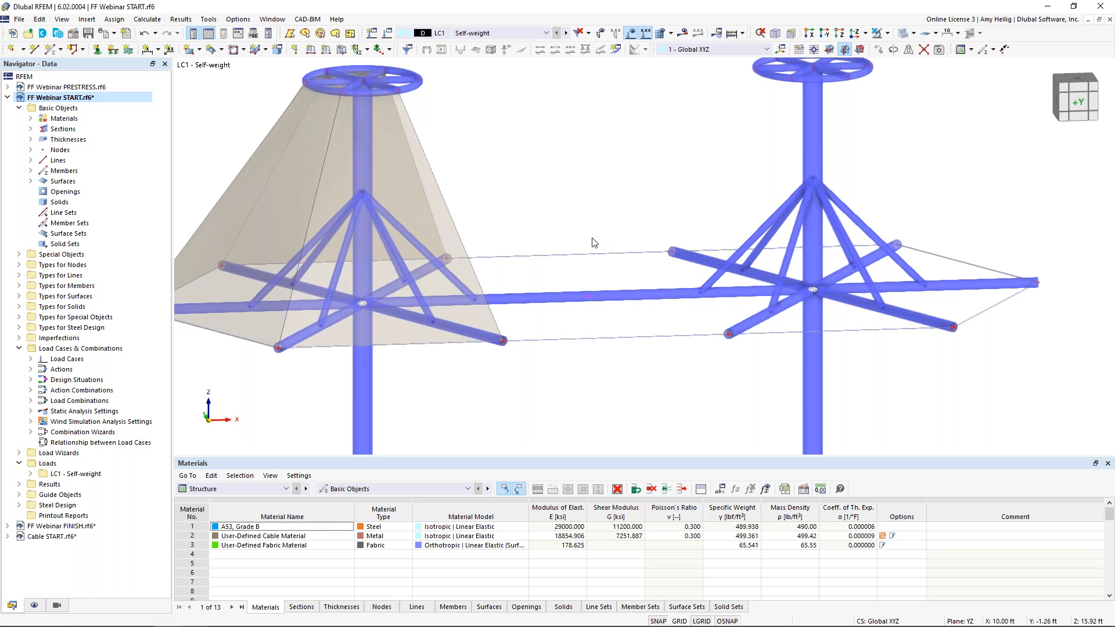
pyautogui.click(878, 51)
pyautogui.click(387, 216)
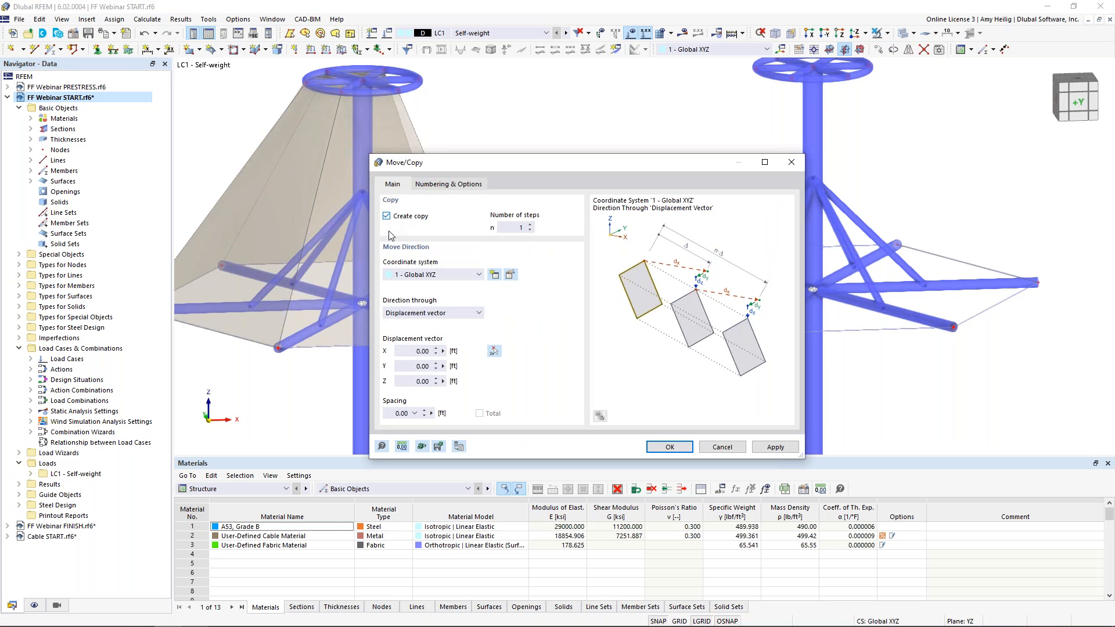
pyautogui.click(416, 380)
pyautogui.click(669, 447)
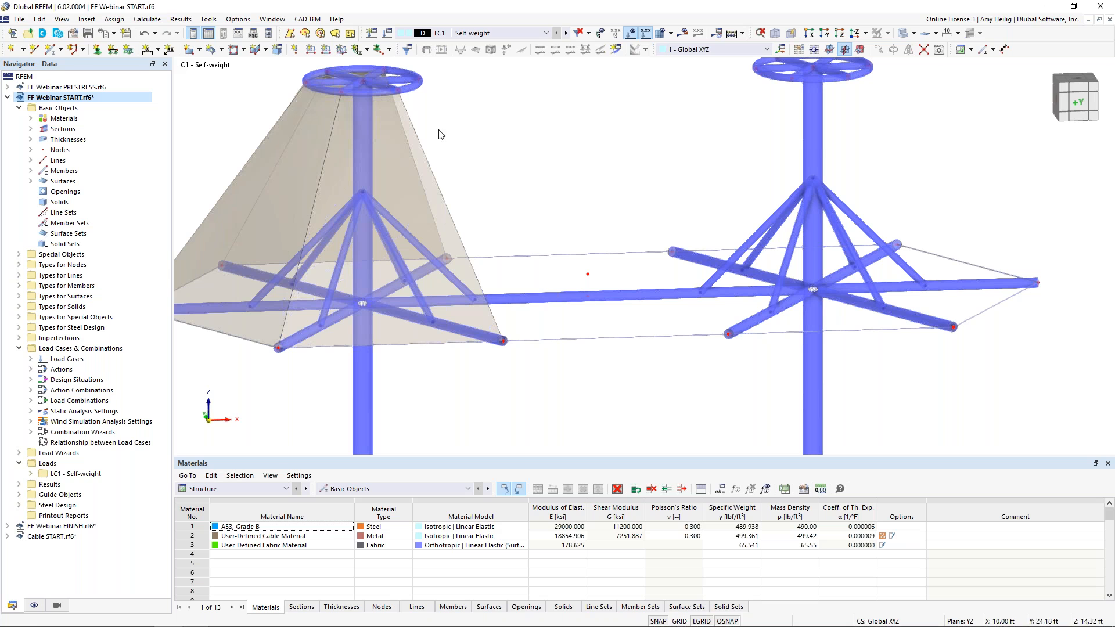
# Draw an arc line from the node at X 10, Y -8.66, Z 13 ft to the node at Y 8.66 ft through the raised node
pyautogui.click(34, 50)
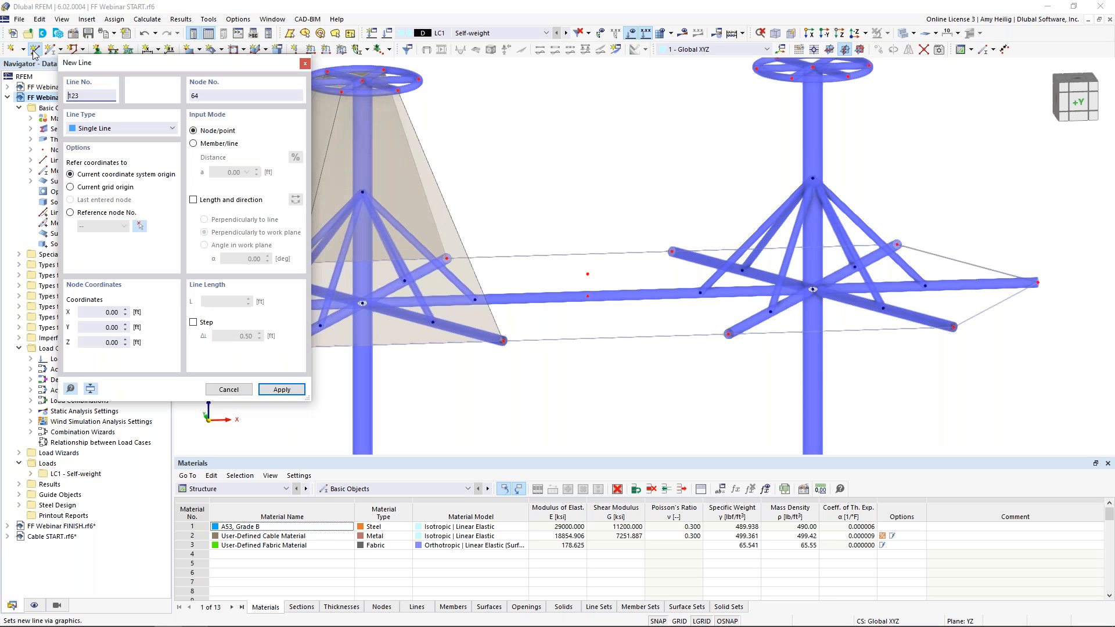
pyautogui.click(114, 130)
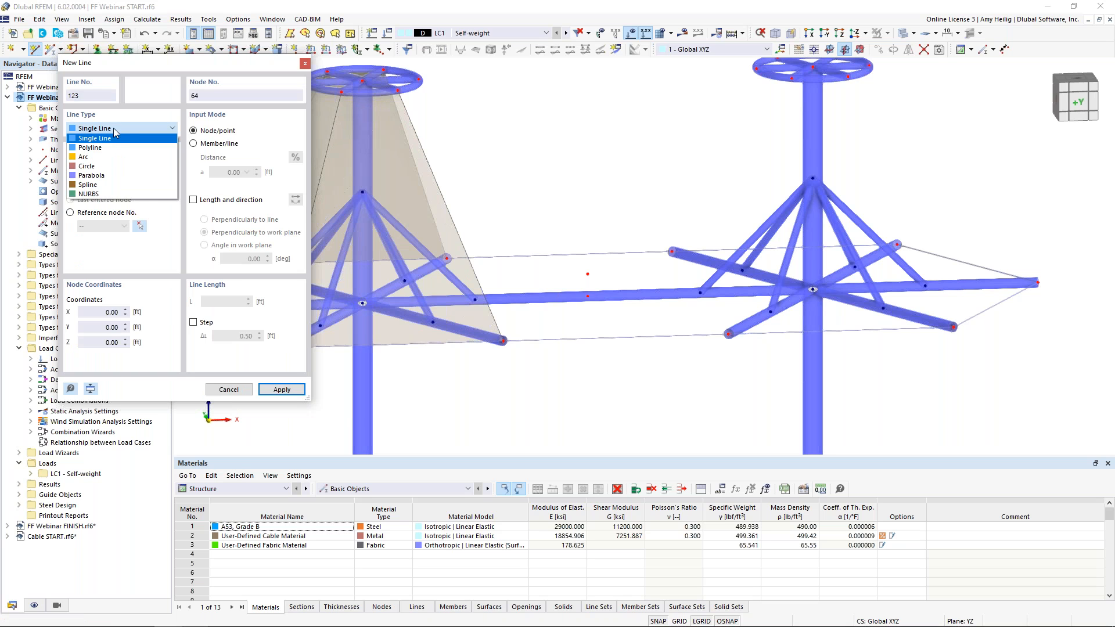
pyautogui.click(120, 158)
pyautogui.moveTo(591, 307); pyautogui.dragTo(606, 282, button='middle')
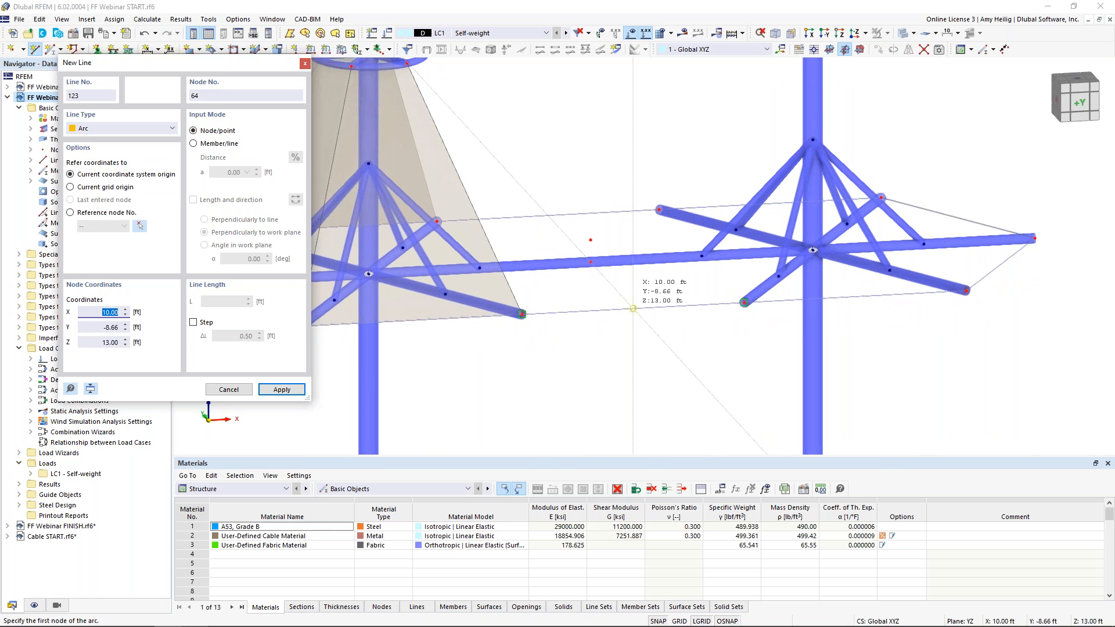
pyautogui.click(633, 308)
pyautogui.click(590, 239)
pyautogui.click(590, 239)
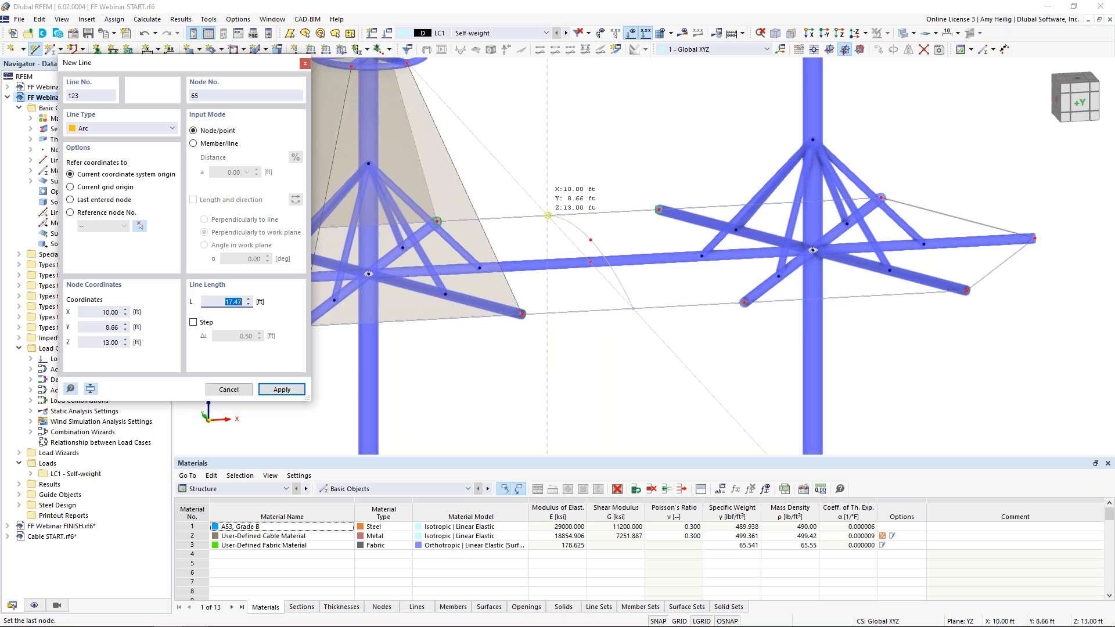
pyautogui.click(547, 215)
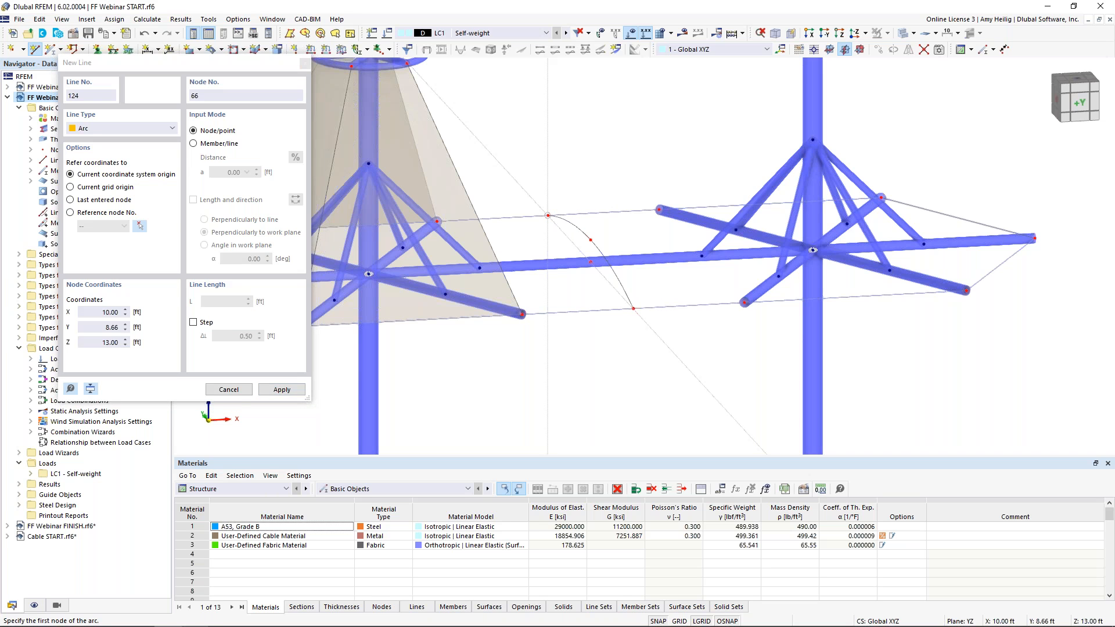
pyautogui.press('Escape')
# Draw a single line from a node on the first mast's membrane edge to the arc's raised node
pyautogui.keyDown('ctrl'); pyautogui.moveTo(596, 169); pyautogui.dragTo(814, 121, button='middle'); pyautogui.keyUp('ctrl')
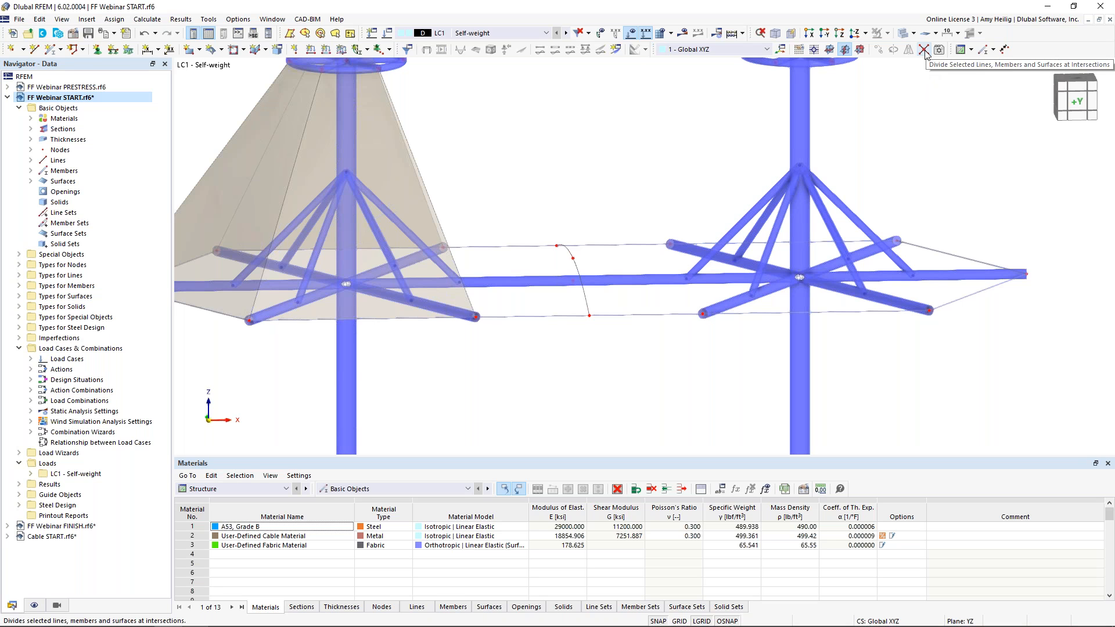
pyautogui.keyDown('ctrl'); pyautogui.moveTo(656, 221); pyautogui.dragTo(574, 203, button='middle'); pyautogui.keyUp('ctrl')
pyautogui.moveTo(508, 172); pyautogui.dragTo(625, 368)
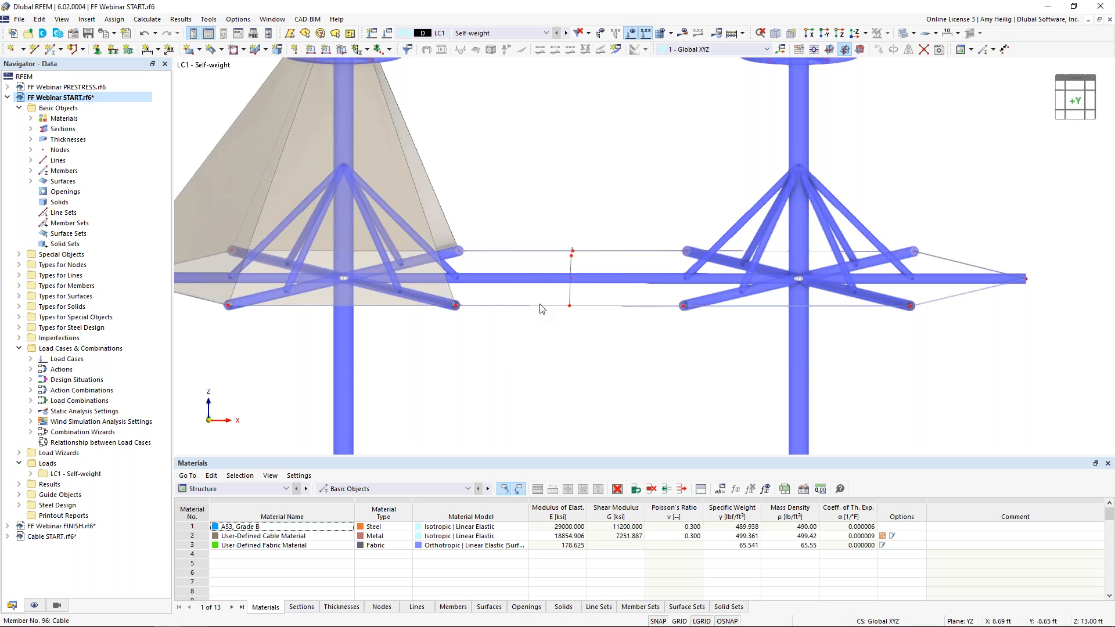
pyautogui.keyDown('ctrl'); pyautogui.moveTo(586, 311); pyautogui.dragTo(581, 346, button='middle'); pyautogui.keyUp('ctrl')
pyautogui.click(577, 269)
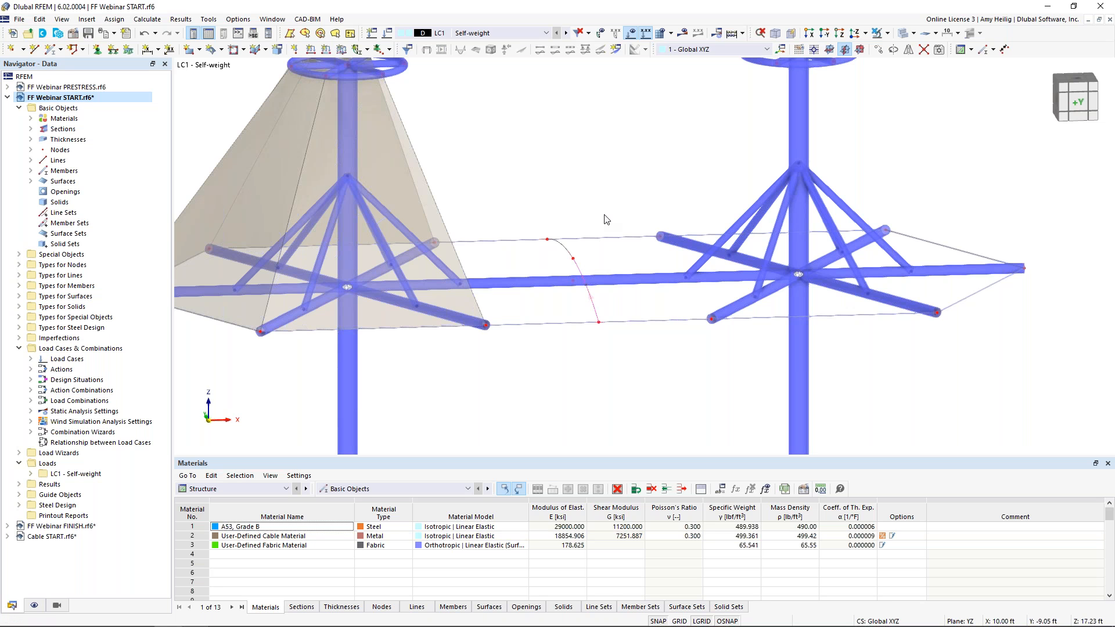
pyautogui.keyDown('ctrl'); pyautogui.moveTo(644, 183); pyautogui.dragTo(551, 221, button='middle'); pyautogui.keyUp('ctrl')
pyautogui.scroll(-3, 612, 189)
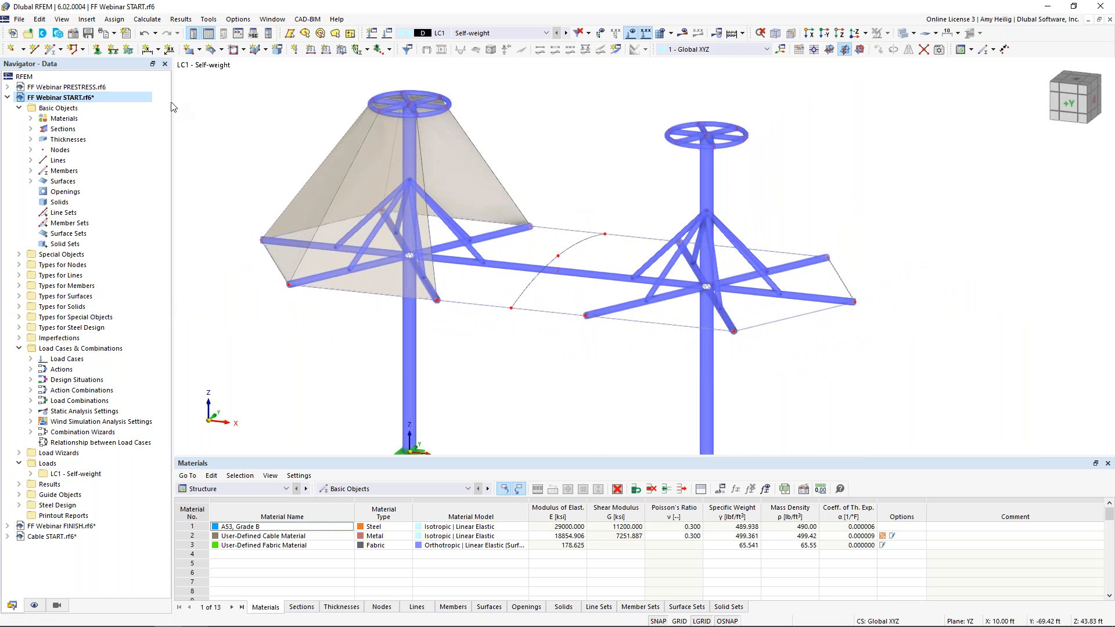
pyautogui.click(35, 52)
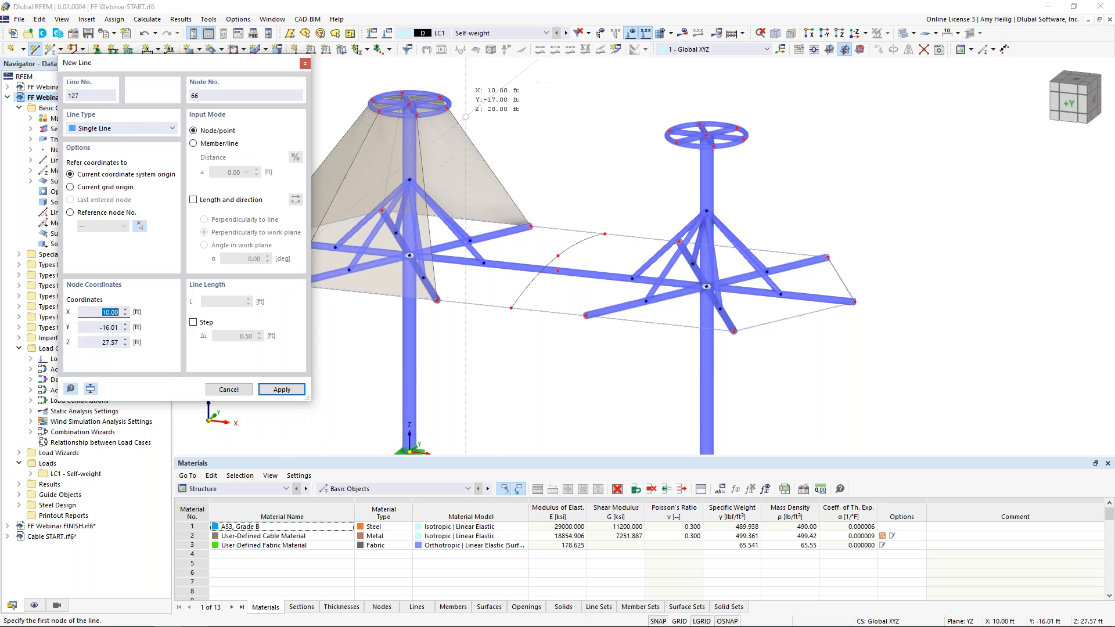
pyautogui.click(502, 192)
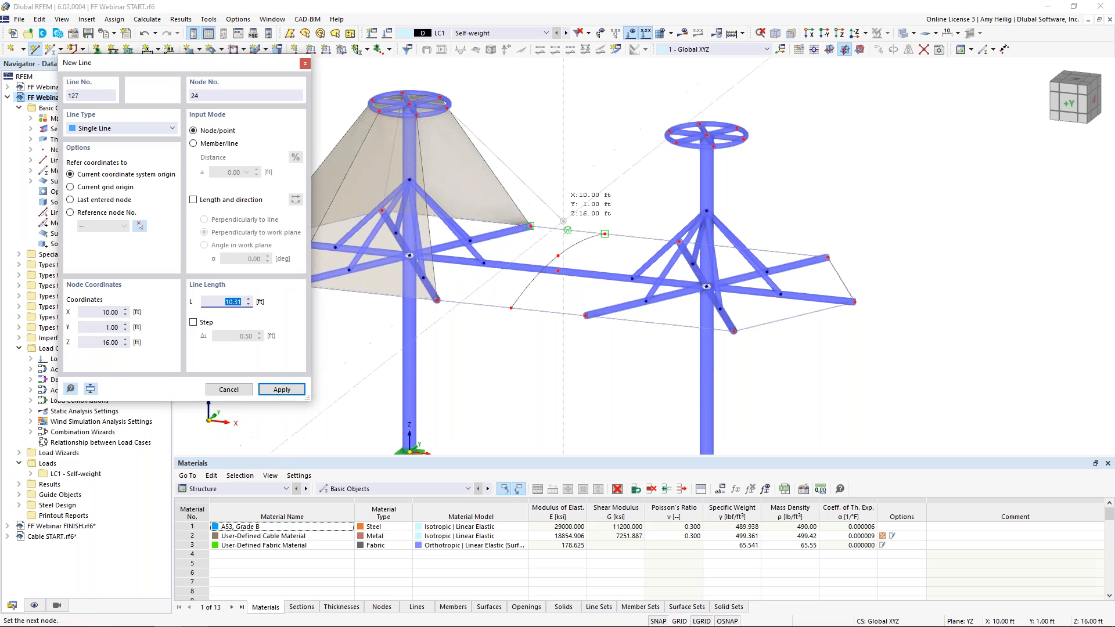
pyautogui.click(558, 255)
pyautogui.rightClick(573, 171)
pyautogui.keyDown('ctrl'); pyautogui.moveTo(576, 168); pyautogui.dragTo(510, 204, button='middle'); pyautogui.keyUp('ctrl')
pyautogui.rightClick(572, 148)
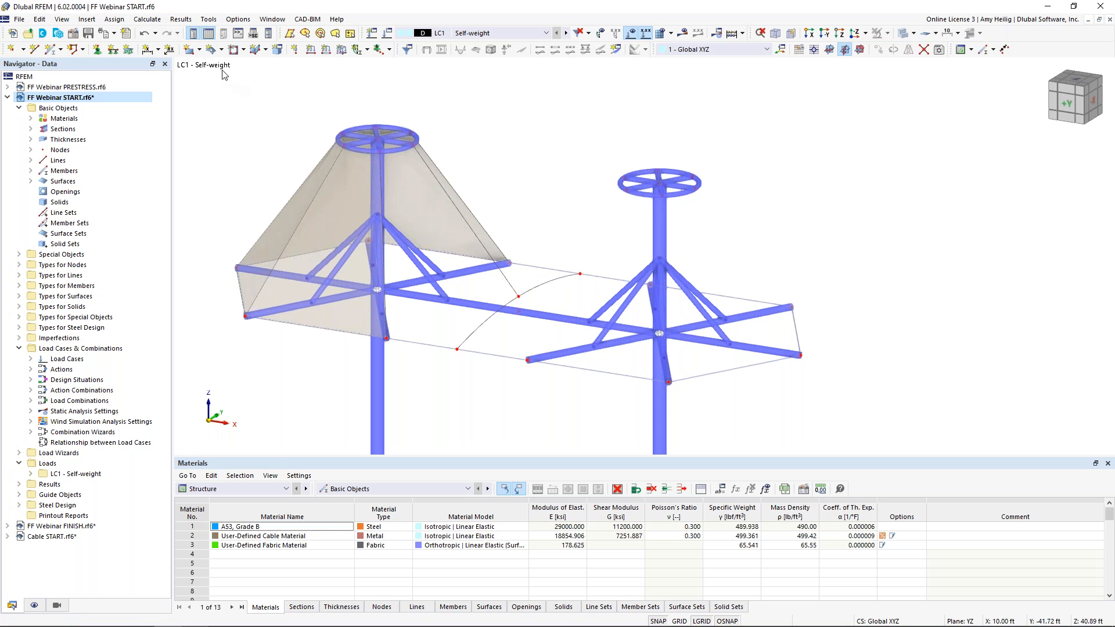
# Create a Membrane quadrangle surface spanning from the first mast's ring down to the arc between the masts
pyautogui.click(213, 51)
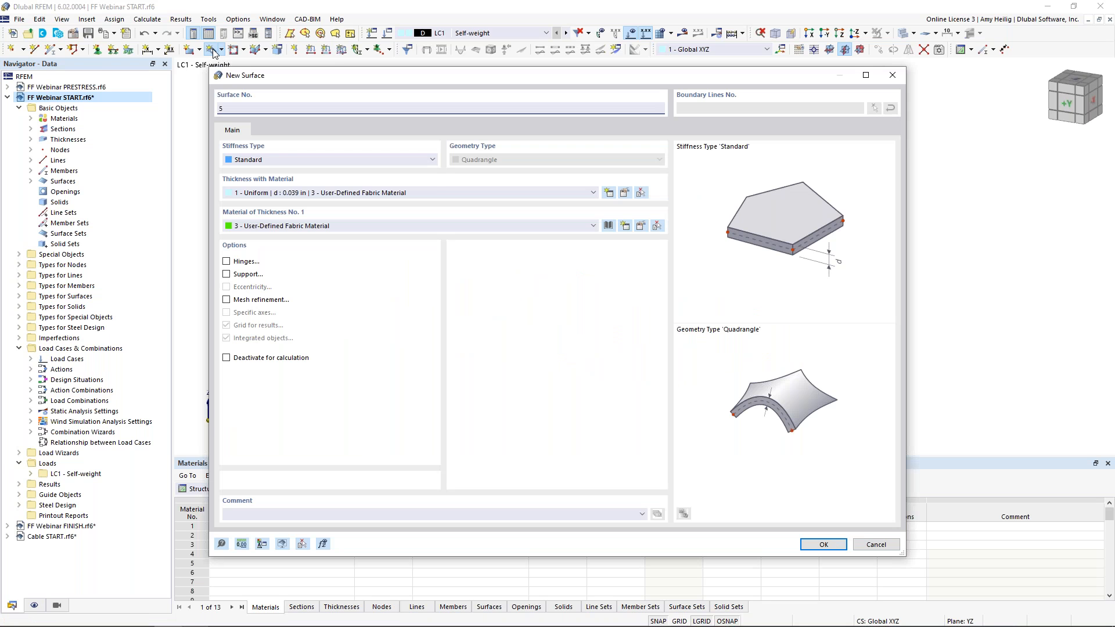
pyautogui.click(271, 159)
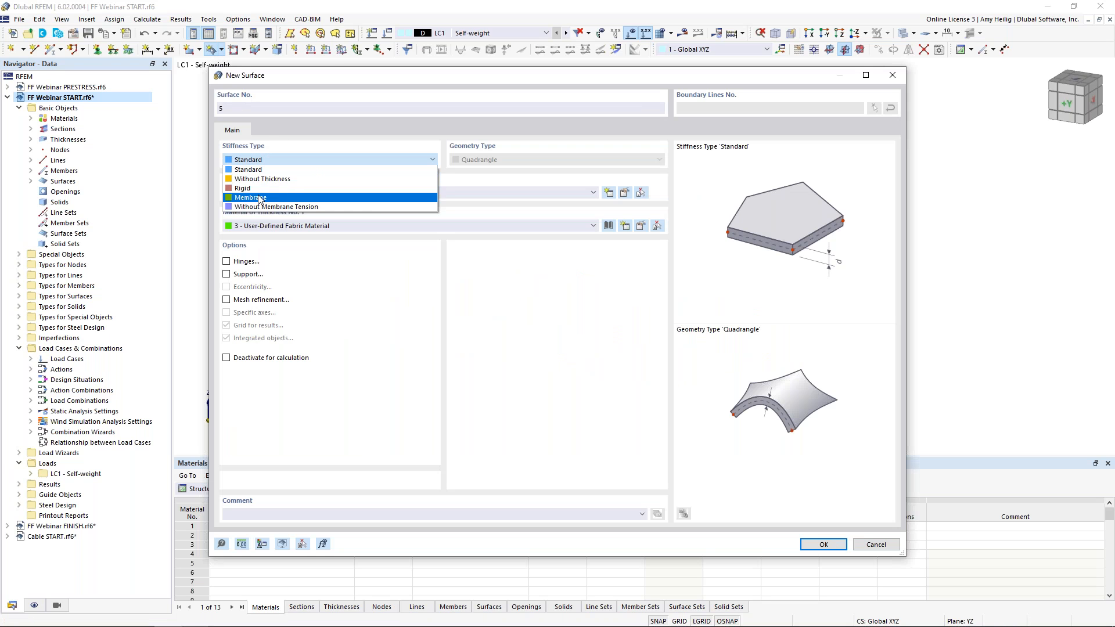
pyautogui.click(260, 199)
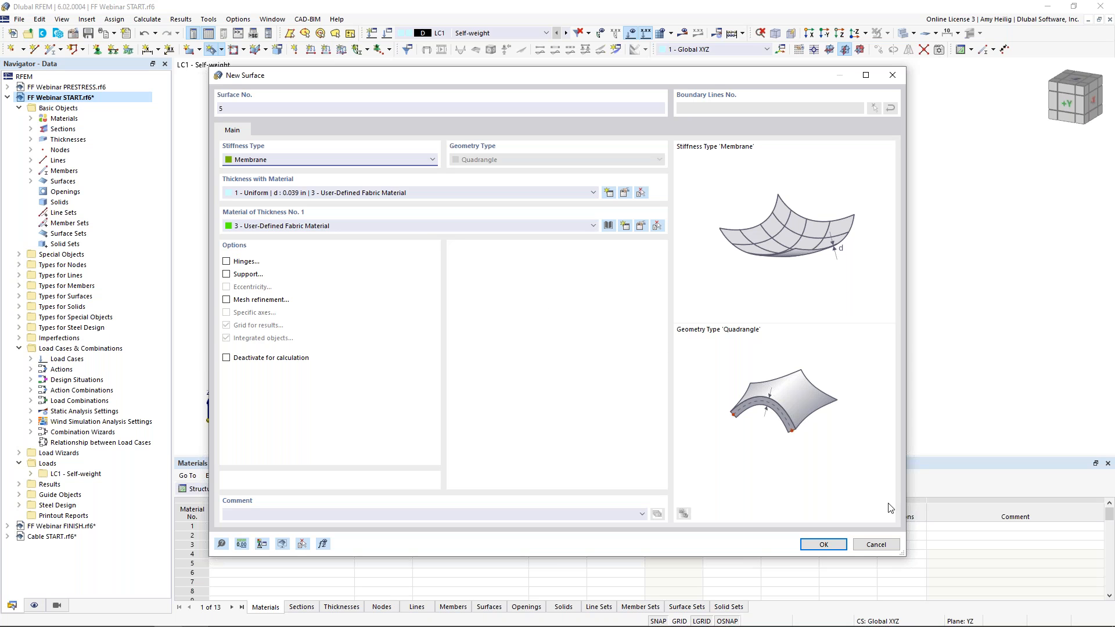
pyautogui.click(822, 545)
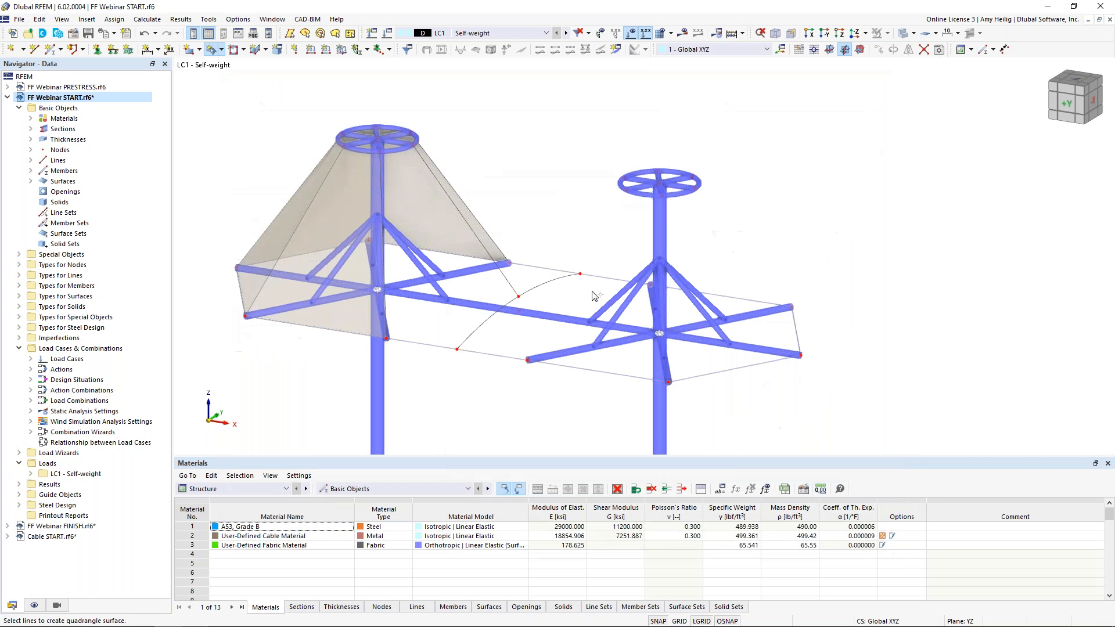
pyautogui.click(546, 269)
pyautogui.keyDown('ctrl'); pyautogui.moveTo(541, 237); pyautogui.dragTo(486, 254, button='middle'); pyautogui.keyUp('ctrl')
pyautogui.click(501, 256)
pyautogui.click(528, 275)
pyautogui.click(569, 240)
pyautogui.click(534, 216)
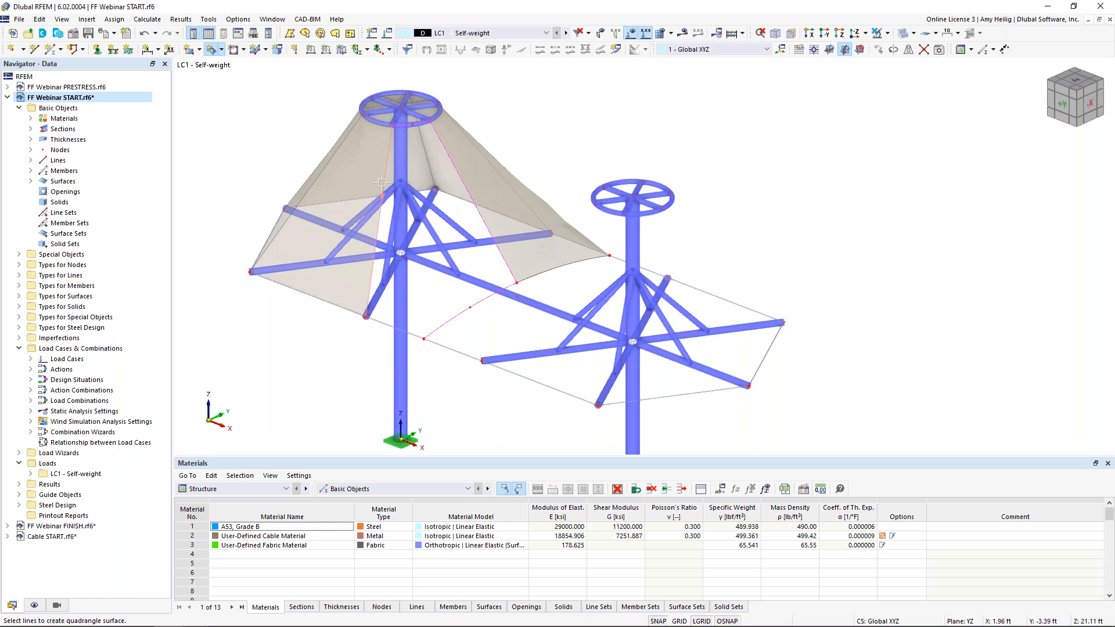
pyautogui.click(379, 320)
pyautogui.keyDown('ctrl'); pyautogui.moveTo(344, 373); pyautogui.dragTo(416, 336, button='middle'); pyautogui.keyUp('ctrl')
# Display the local axis systems of the membrane surfaces and switch members to a line-only view
pyautogui.rightClick(612, 204)
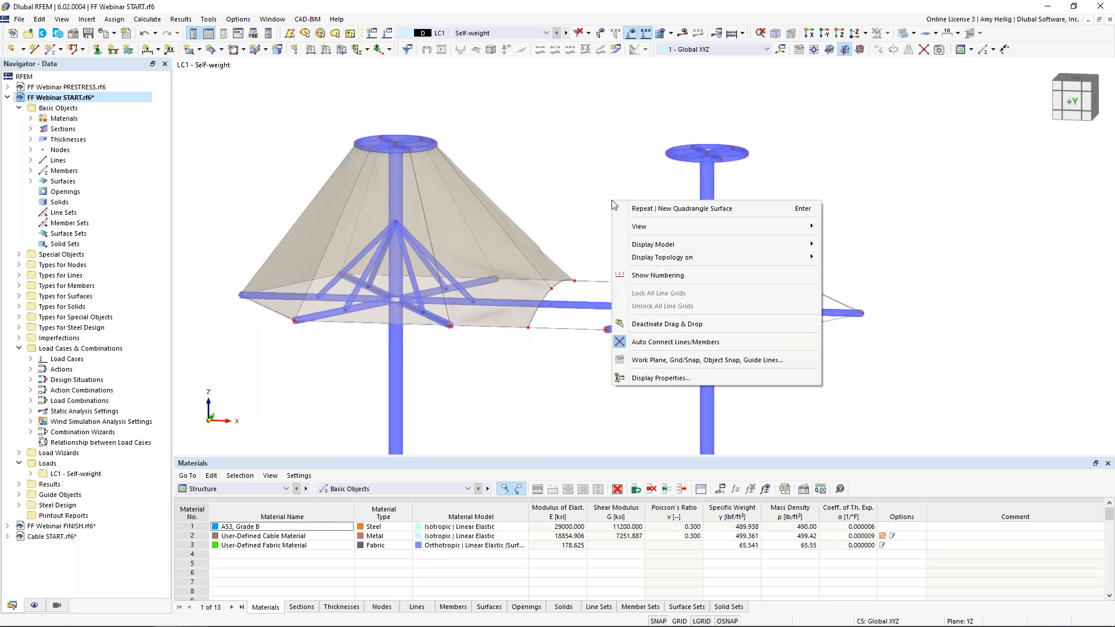
pyautogui.click(584, 182)
pyautogui.keyDown('ctrl'); pyautogui.moveTo(555, 219); pyautogui.dragTo(577, 209, button='middle'); pyautogui.keyUp('ctrl')
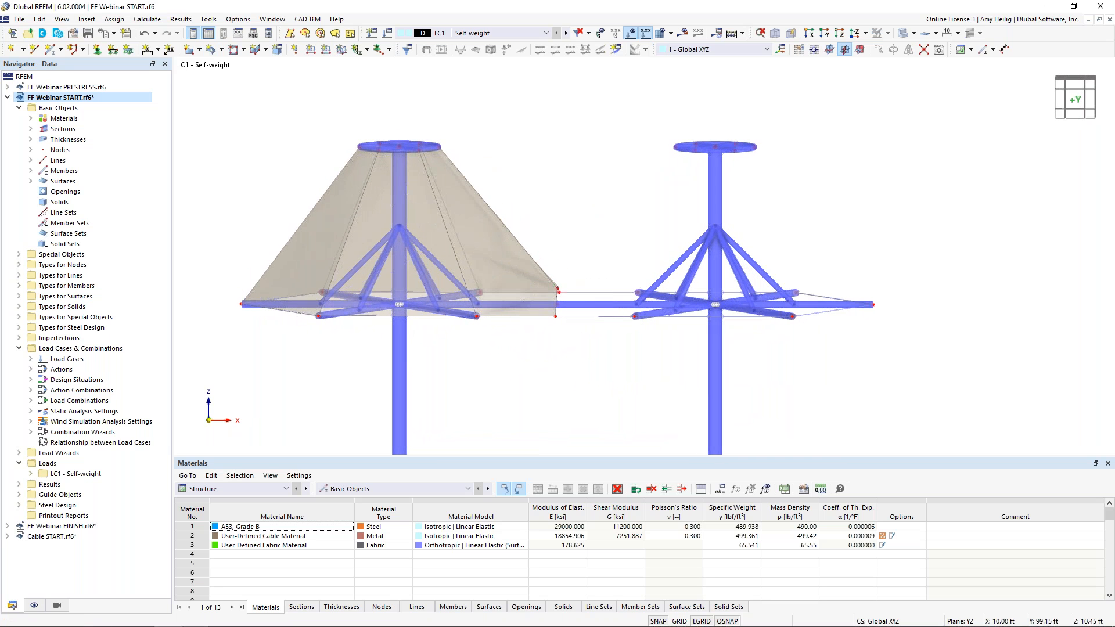
pyautogui.scroll(1, 389, 221)
pyautogui.moveTo(389, 221); pyautogui.dragTo(428, 189, button='middle')
pyautogui.rightClick(507, 177)
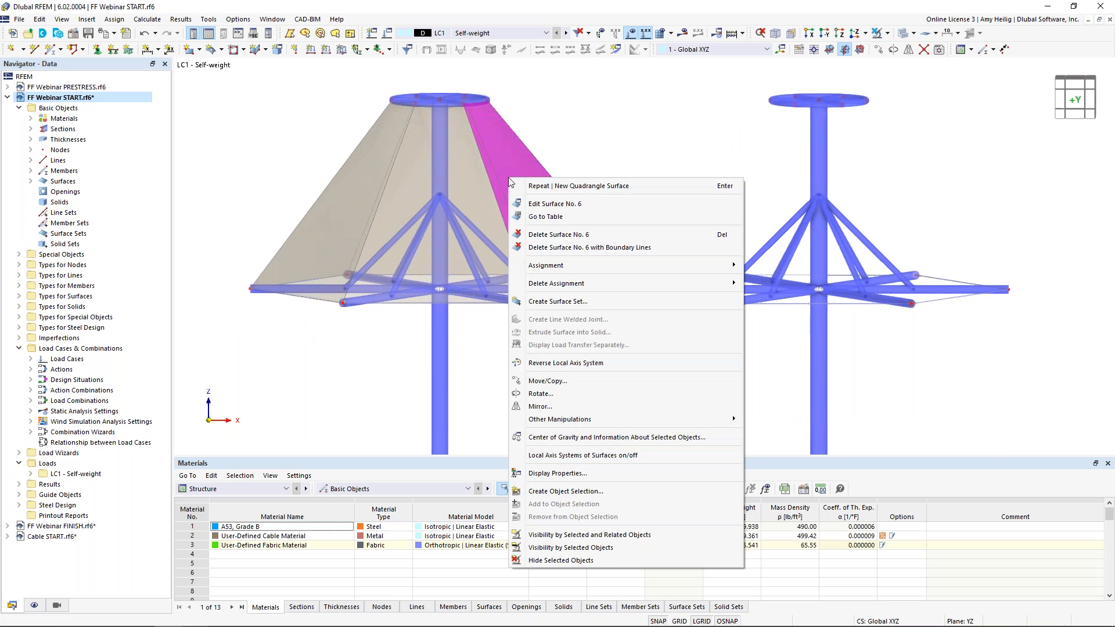
pyautogui.click(550, 456)
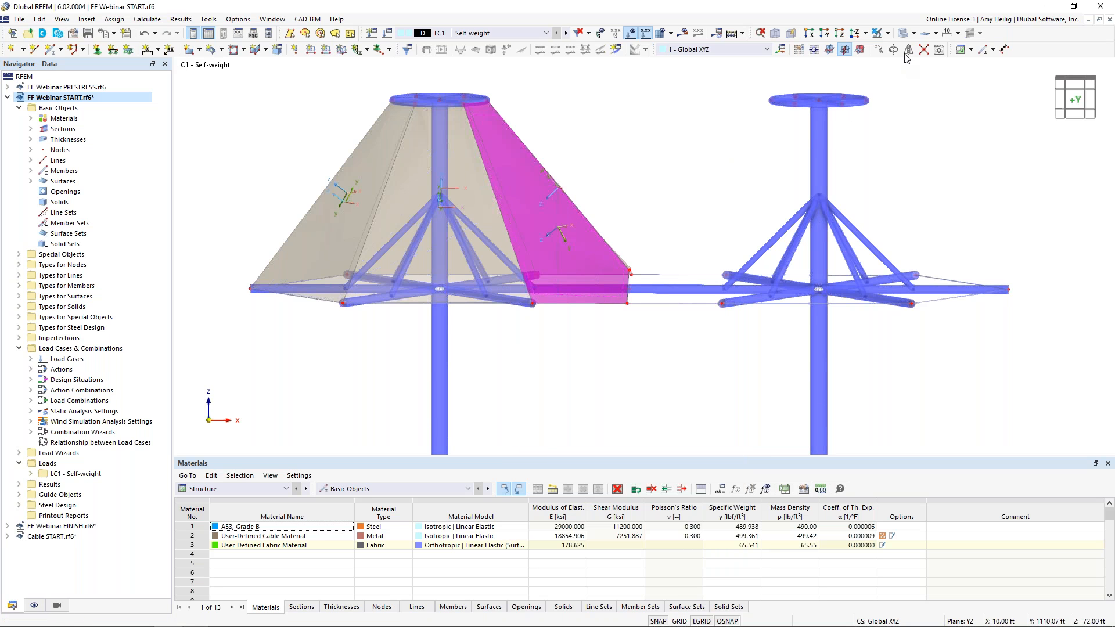
pyautogui.click(903, 33)
pyautogui.keyDown('ctrl'); pyautogui.moveTo(616, 176); pyautogui.dragTo(632, 198, button='middle'); pyautogui.keyUp('ctrl')
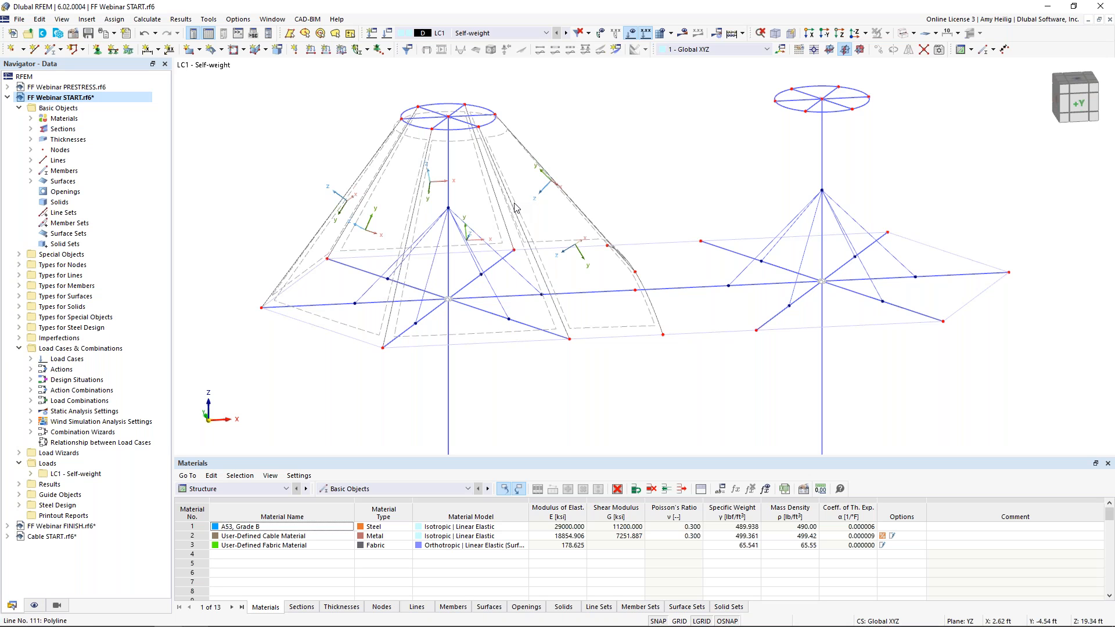
# Select the membrane surfaces around the first mast and reverse their local axis systems
pyautogui.keyDown('ctrl'); pyautogui.moveTo(512, 202); pyautogui.dragTo(616, 152, button='middle'); pyautogui.keyUp('ctrl')
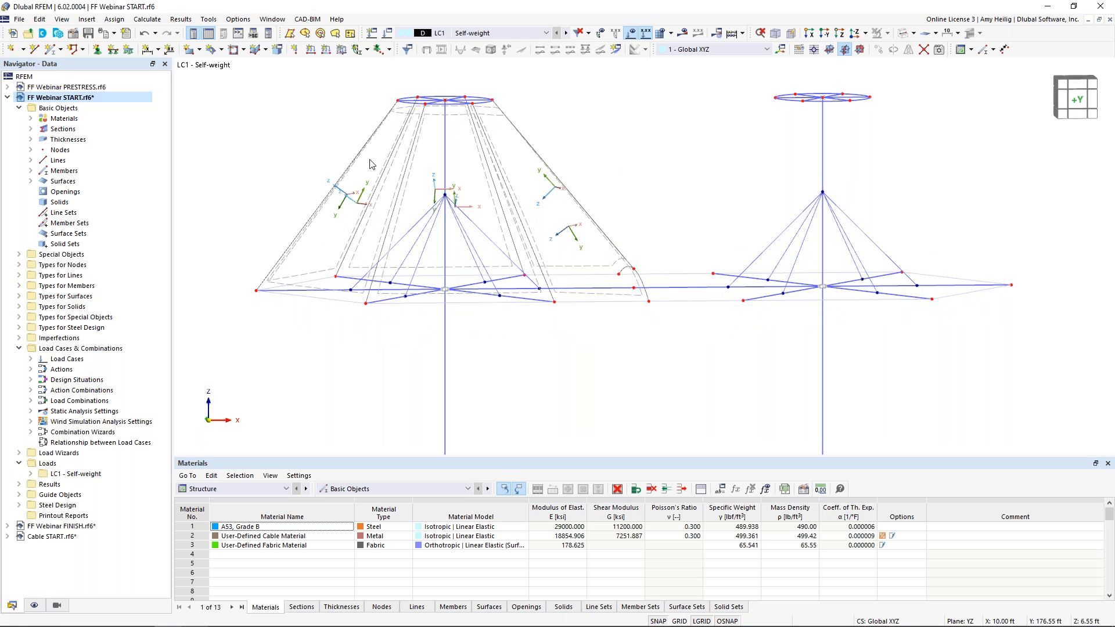
pyautogui.moveTo(405, 194); pyautogui.dragTo(380, 241, button='middle')
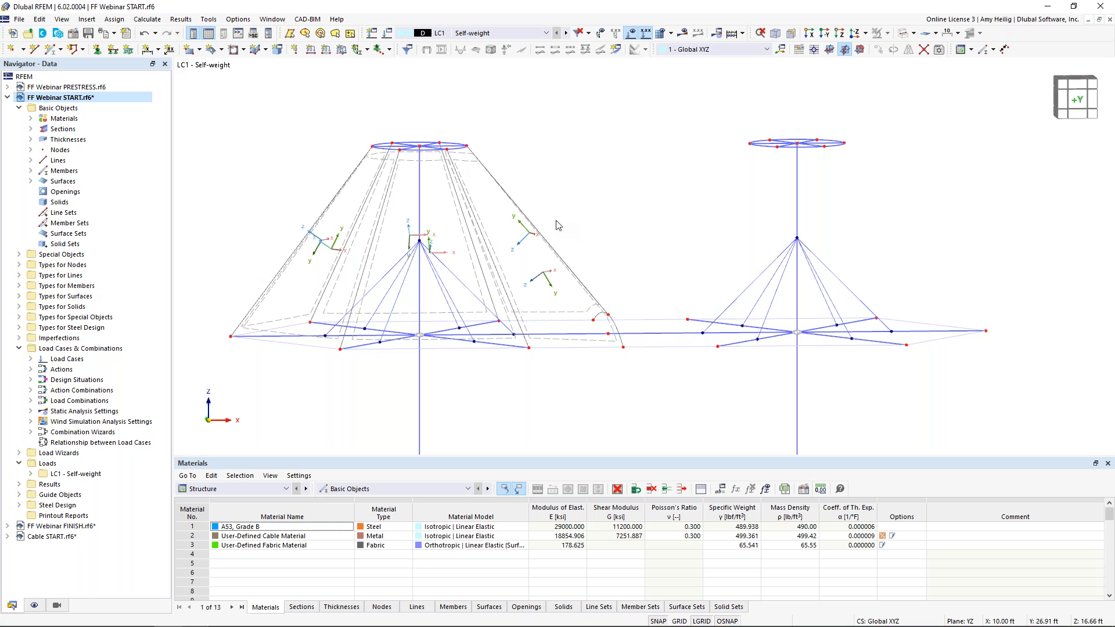
pyautogui.click(439, 197)
pyautogui.keyDown('ctrl'); pyautogui.moveTo(401, 209); pyautogui.dragTo(307, 186); pyautogui.keyUp('ctrl')
pyautogui.keyDown('ctrl'); pyautogui.moveTo(562, 179); pyautogui.dragTo(595, 229, button='middle'); pyautogui.keyUp('ctrl')
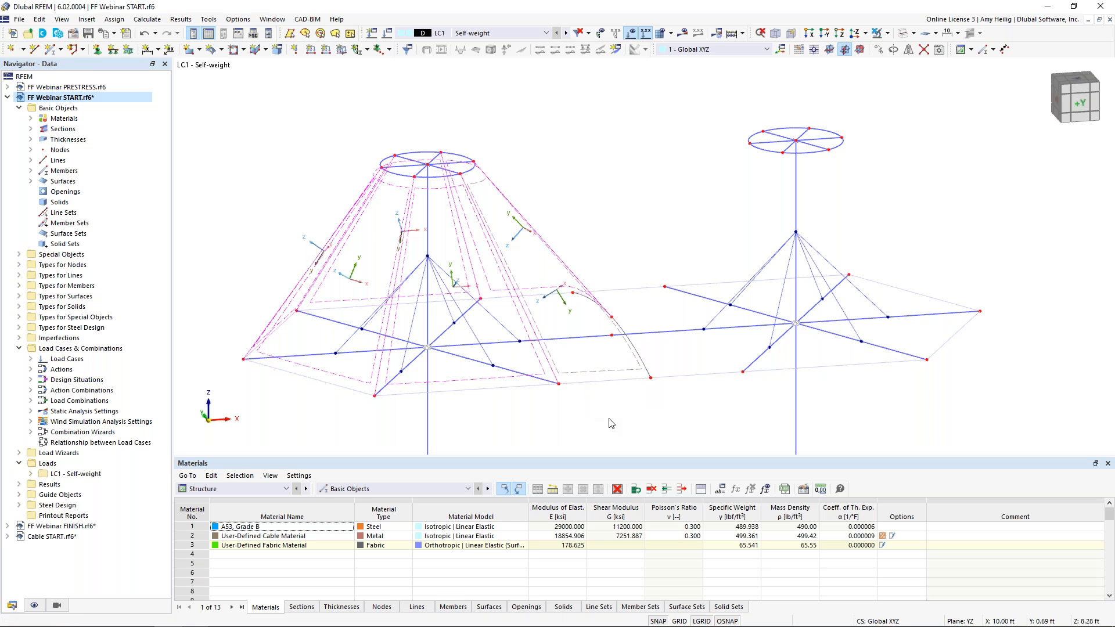
pyautogui.rightClick(544, 374)
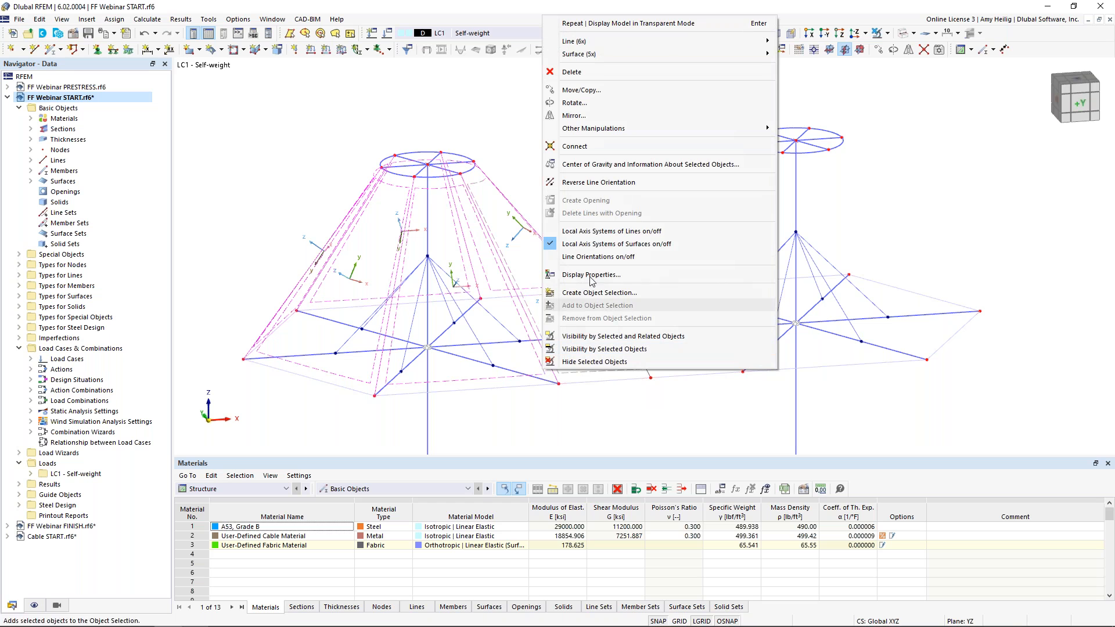
pyautogui.moveTo(601, 57)
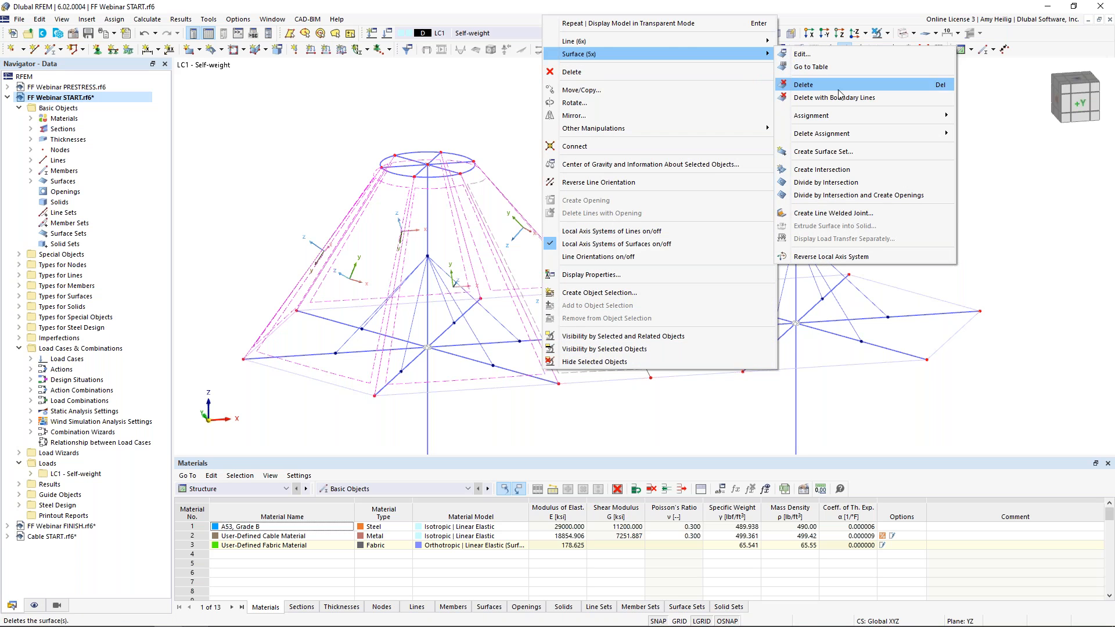
pyautogui.click(836, 256)
# Reverse the local axis system of membrane surface 5 alone
pyautogui.keyDown('ctrl'); pyautogui.moveTo(600, 210); pyautogui.dragTo(550, 229, button='middle'); pyautogui.keyUp('ctrl')
pyautogui.click(598, 234)
pyautogui.keyDown('ctrl'); pyautogui.moveTo(625, 223); pyautogui.dragTo(602, 281, button='middle'); pyautogui.keyUp('ctrl')
pyautogui.rightClick(604, 281)
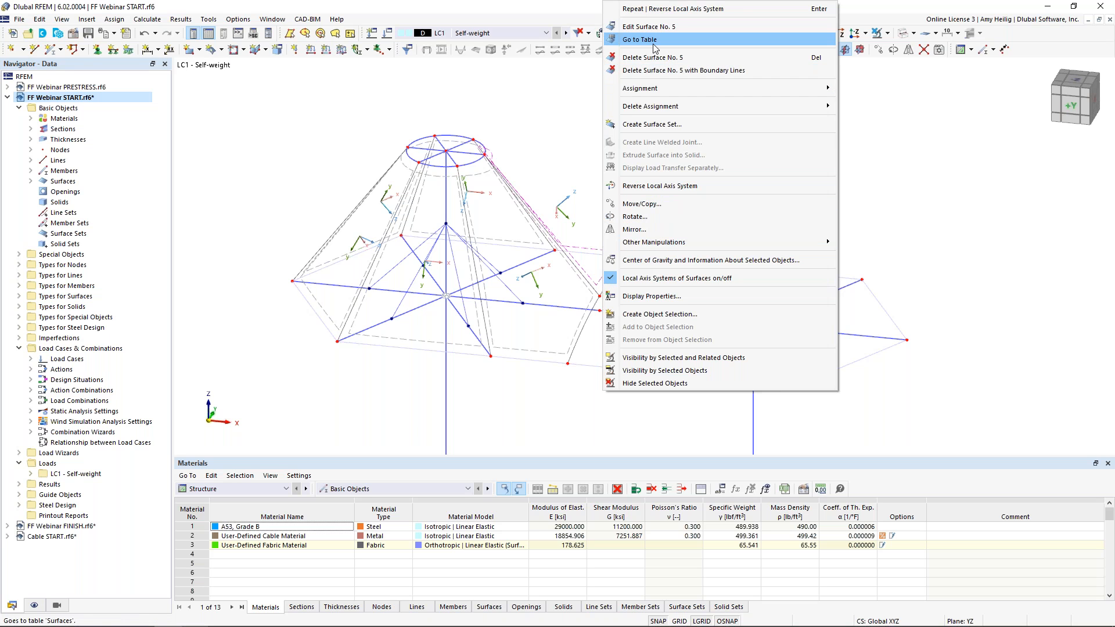
pyautogui.click(656, 186)
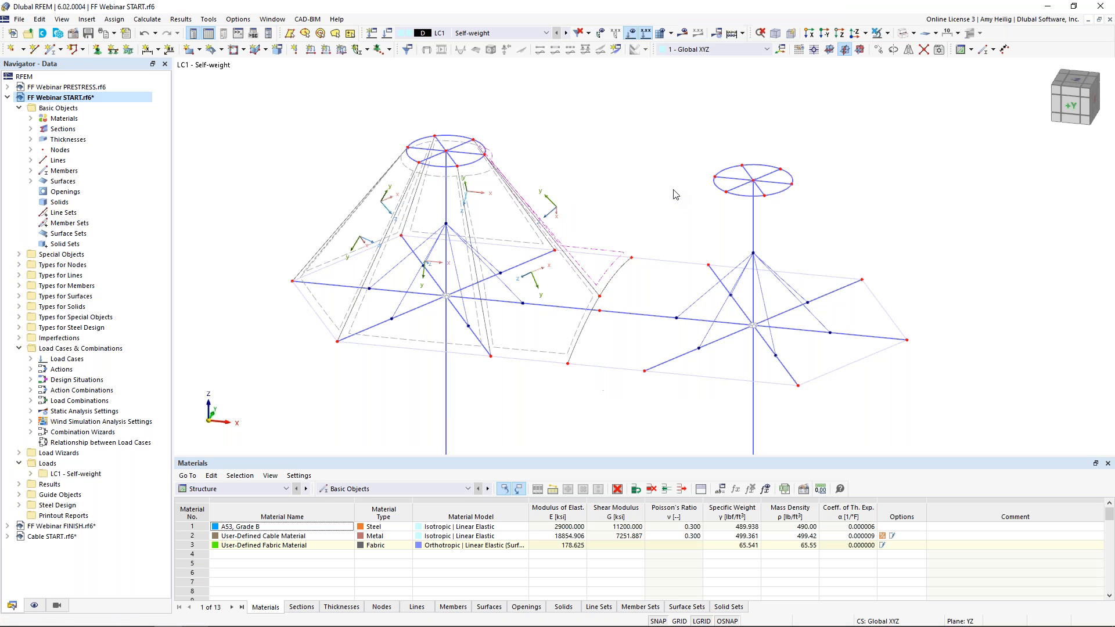
# Select all six cone surfaces, open them for editing, and set their input axes to Axis directed to point
pyautogui.keyDown('ctrl'); pyautogui.moveTo(480, 239); pyautogui.dragTo(488, 273, button='middle'); pyautogui.keyUp('ctrl')
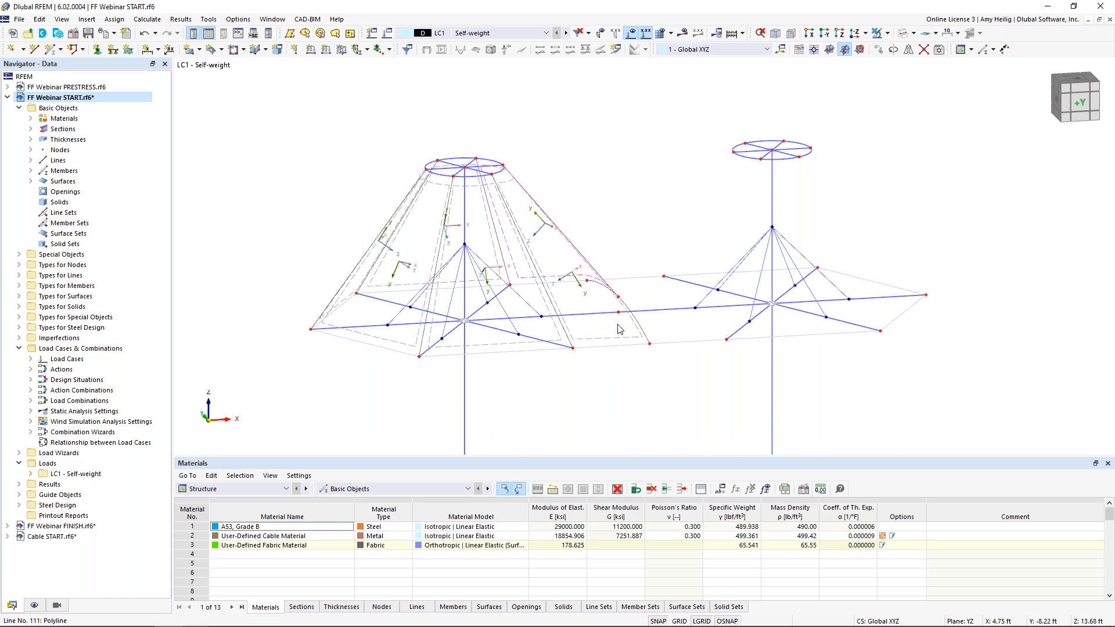
pyautogui.moveTo(582, 232); pyautogui.dragTo(574, 260, button='middle')
pyautogui.click(572, 268)
pyautogui.moveTo(574, 259); pyautogui.dragTo(395, 233)
pyautogui.scroll(3, 388, 284)
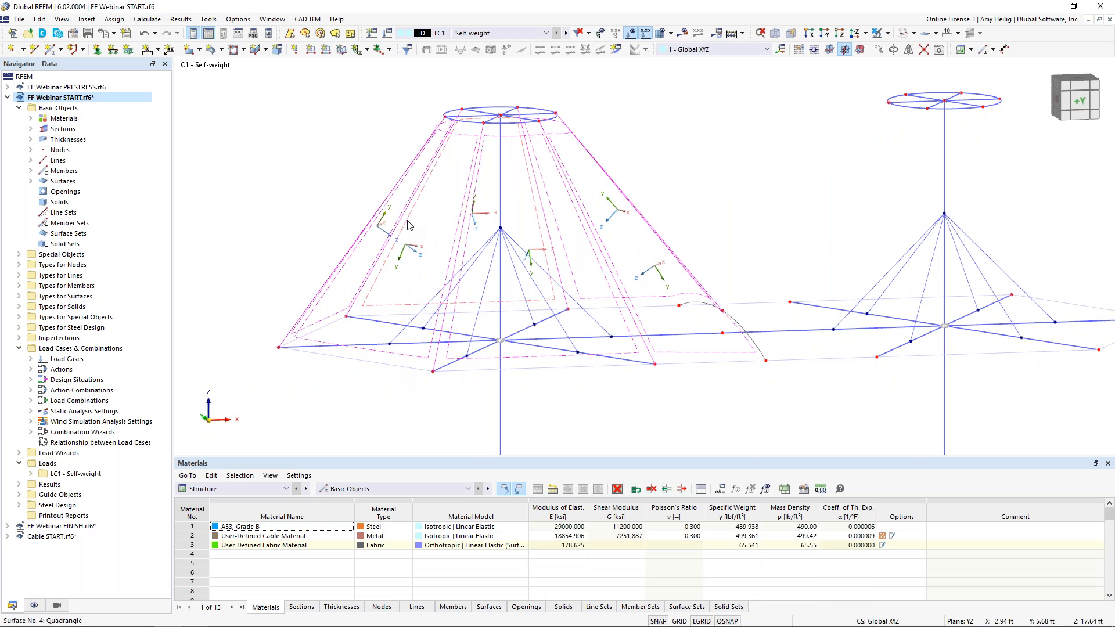
pyautogui.doubleClick(408, 225)
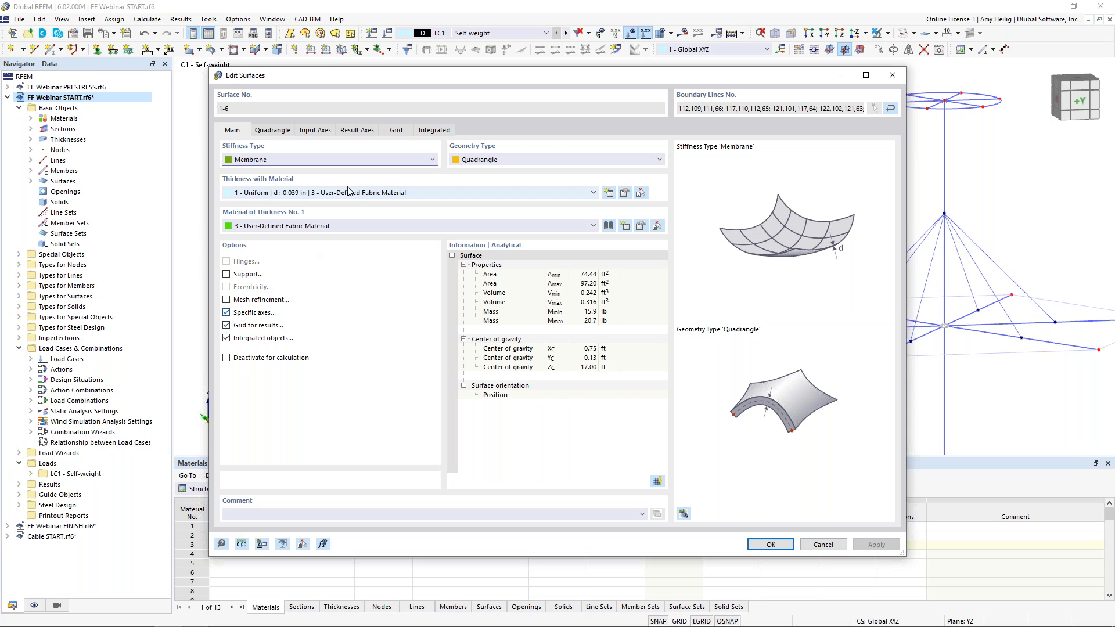
pyautogui.click(323, 130)
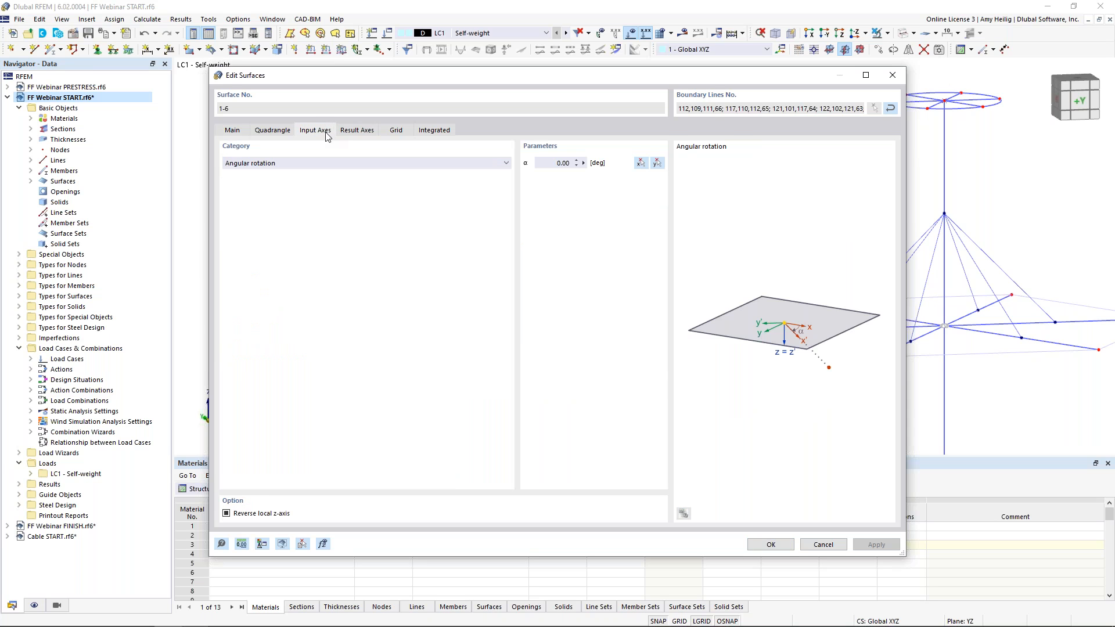
pyautogui.click(317, 163)
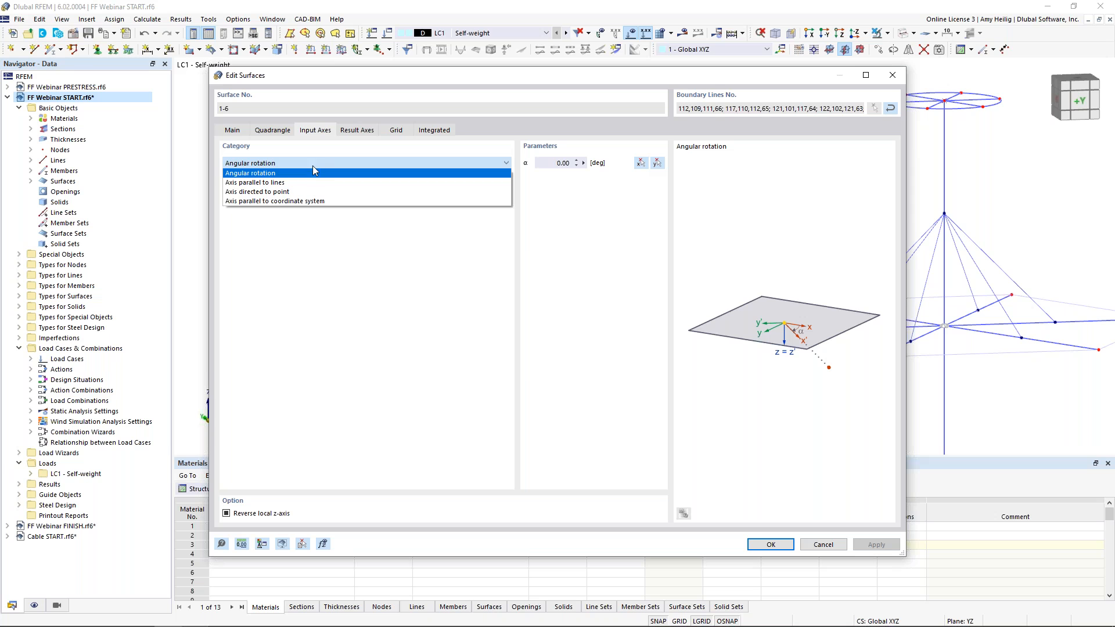
pyautogui.click(308, 193)
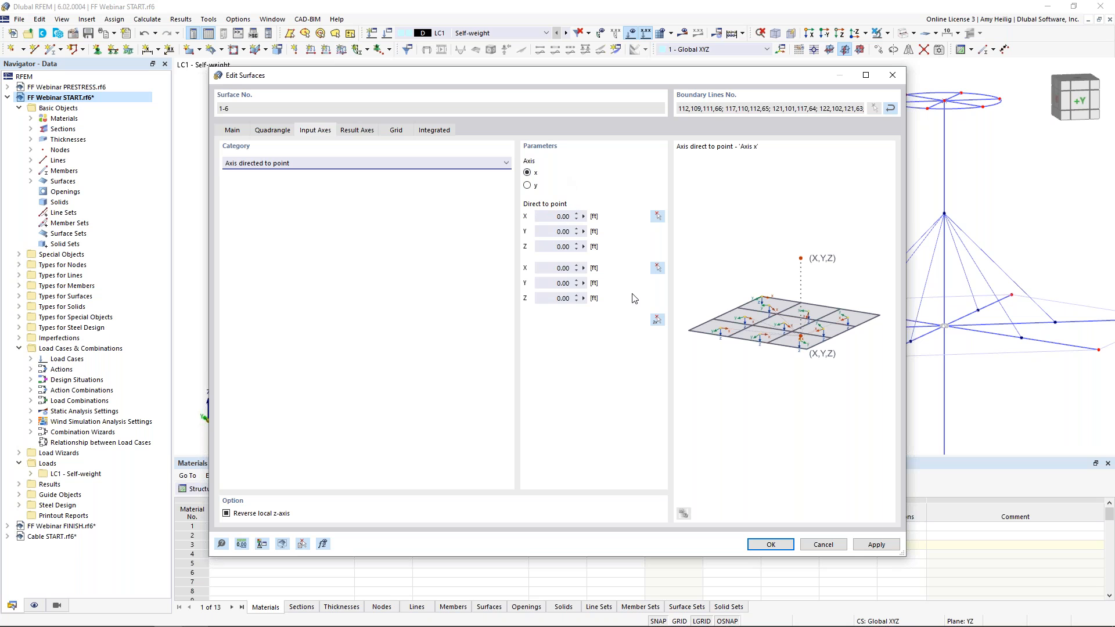
# Direct the x-axis by picking the first mast's points at Z 13 ft and Z 23 ft, and confirm
pyautogui.click(656, 321)
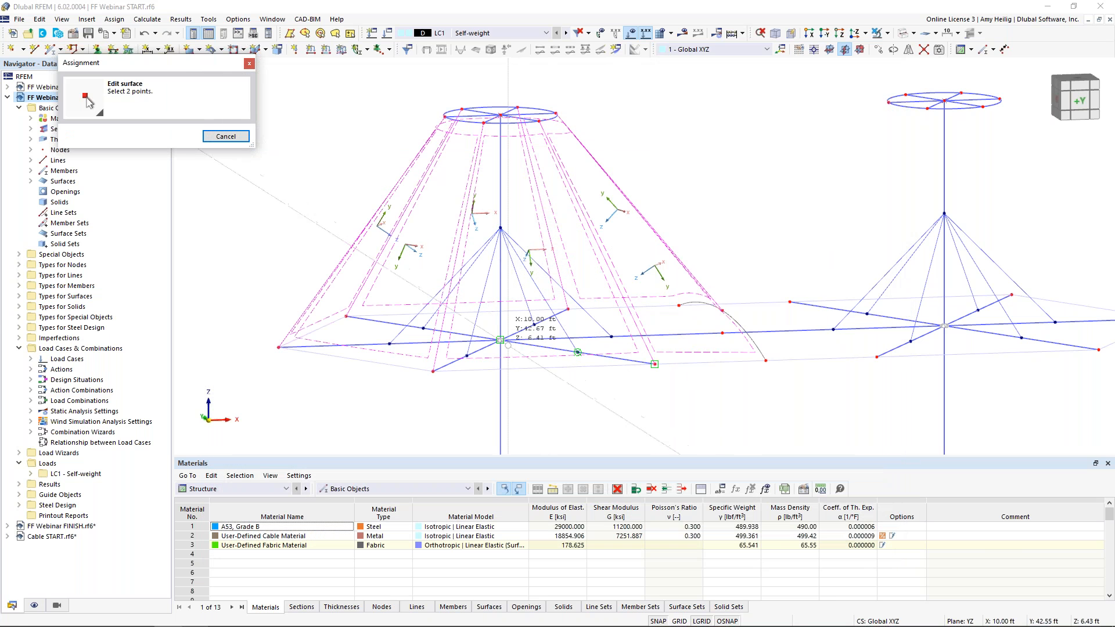
pyautogui.click(501, 340)
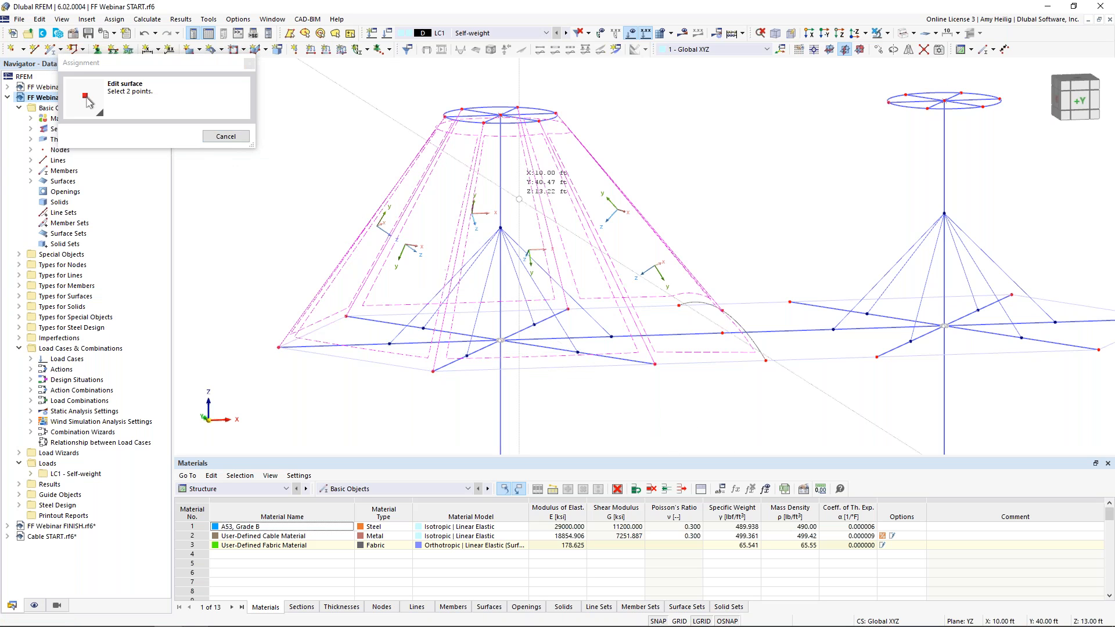
pyautogui.click(500, 114)
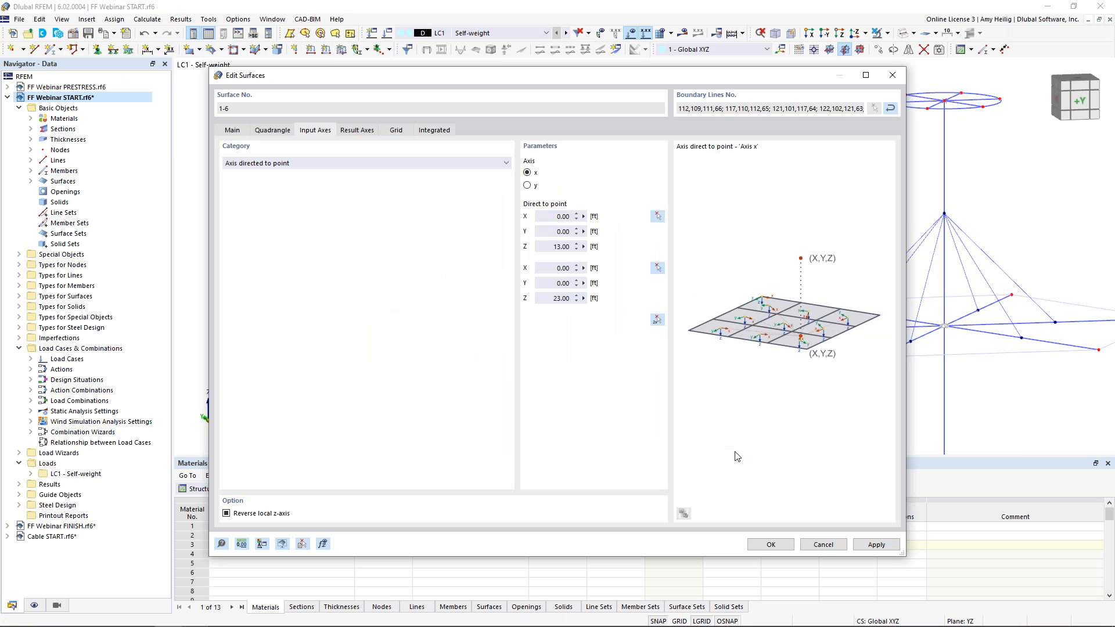
pyautogui.click(767, 544)
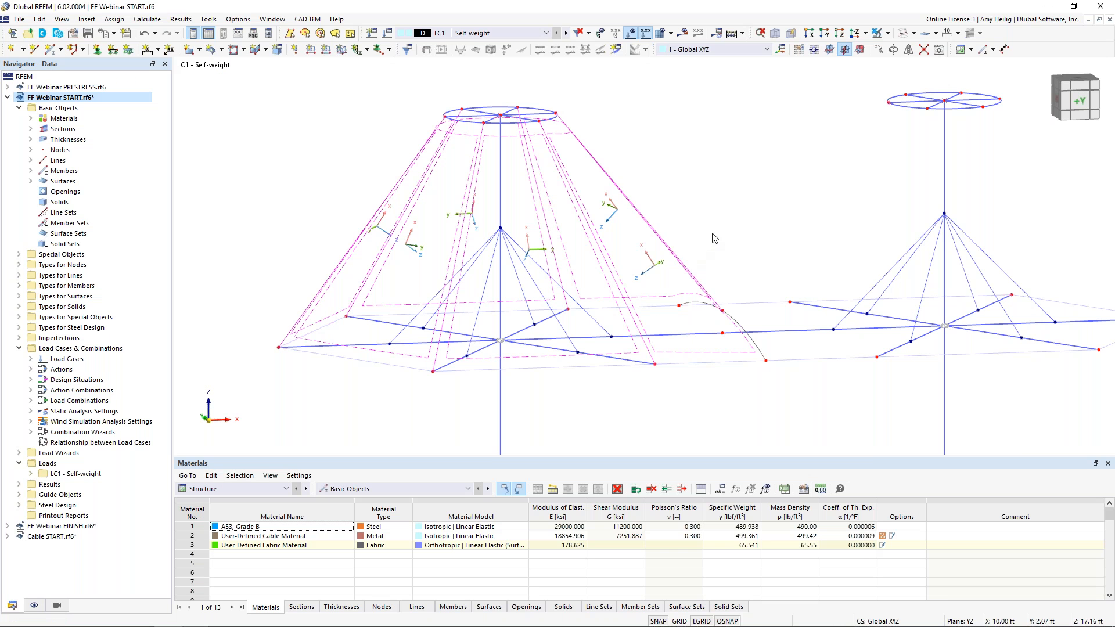
# Mirror a copy of the selected cone surfaces about the YZ plane through point X 10, Y 0, Z 14 ft
pyautogui.keyDown('ctrl'); pyautogui.moveTo(736, 208); pyautogui.dragTo(616, 107, button='middle'); pyautogui.keyUp('ctrl')
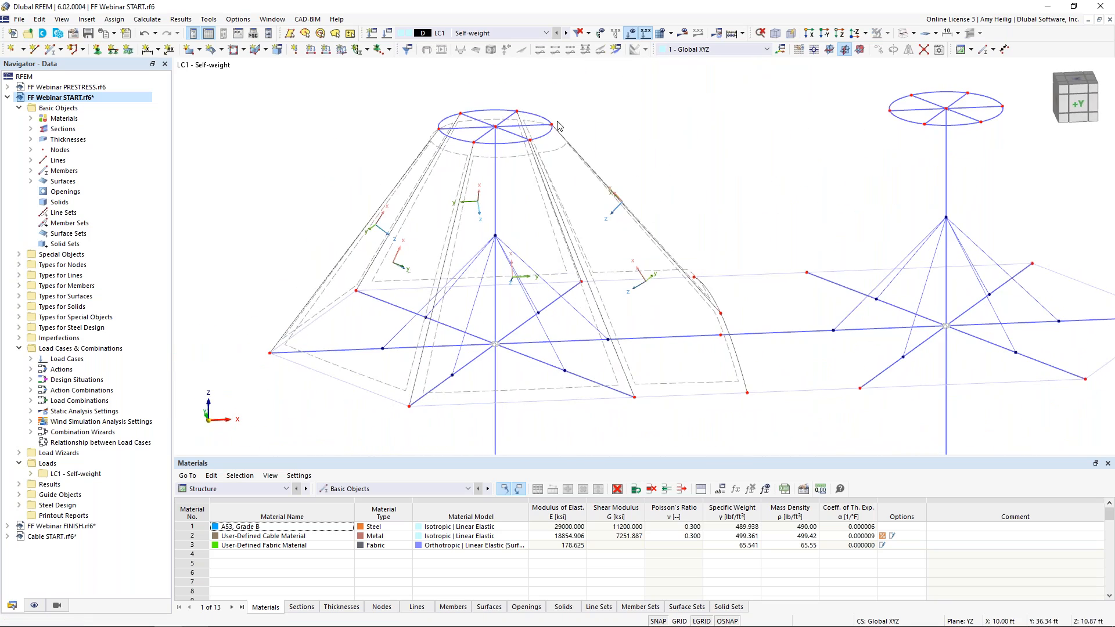
pyautogui.scroll(-1, 626, 217)
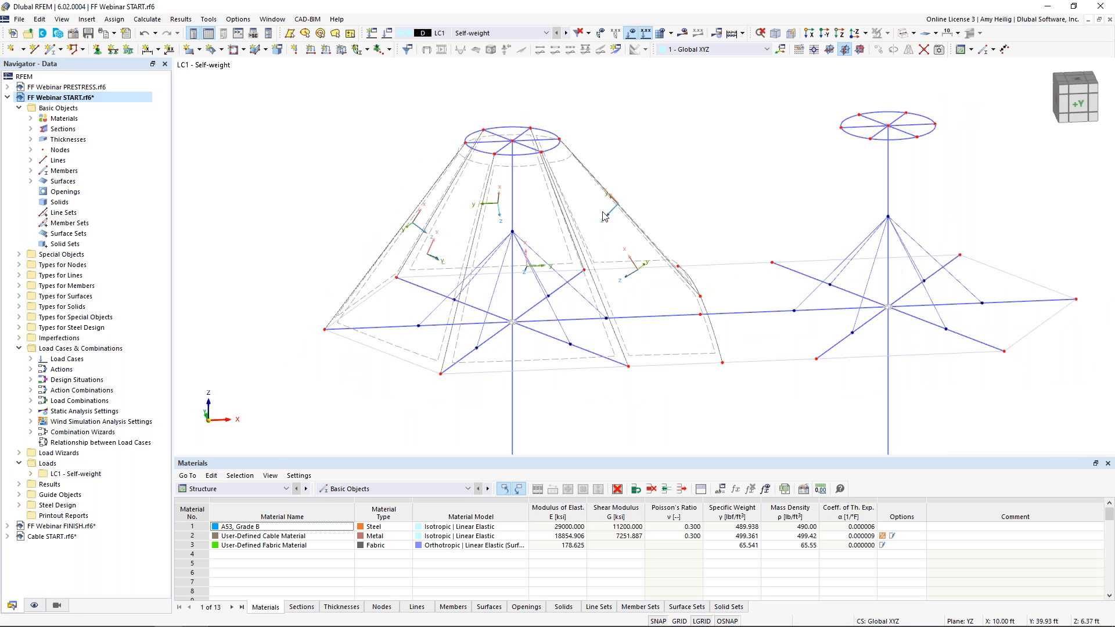
pyautogui.keyDown('ctrl'); pyautogui.moveTo(560, 203); pyautogui.dragTo(513, 177, button='middle'); pyautogui.keyUp('ctrl')
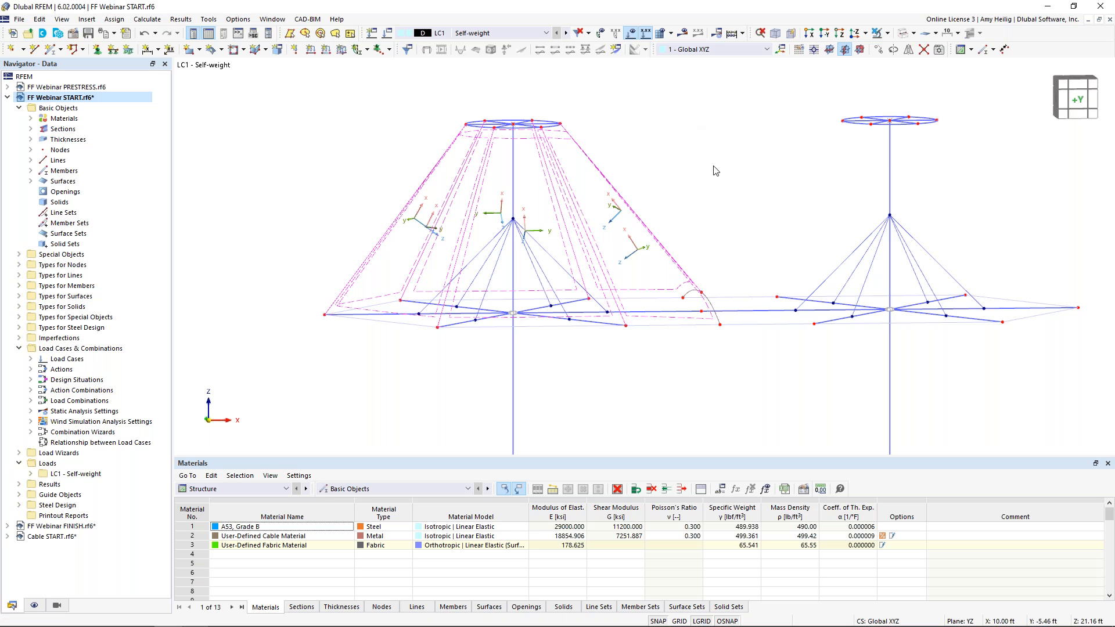
pyautogui.moveTo(788, 152); pyautogui.dragTo(709, 149, button='middle')
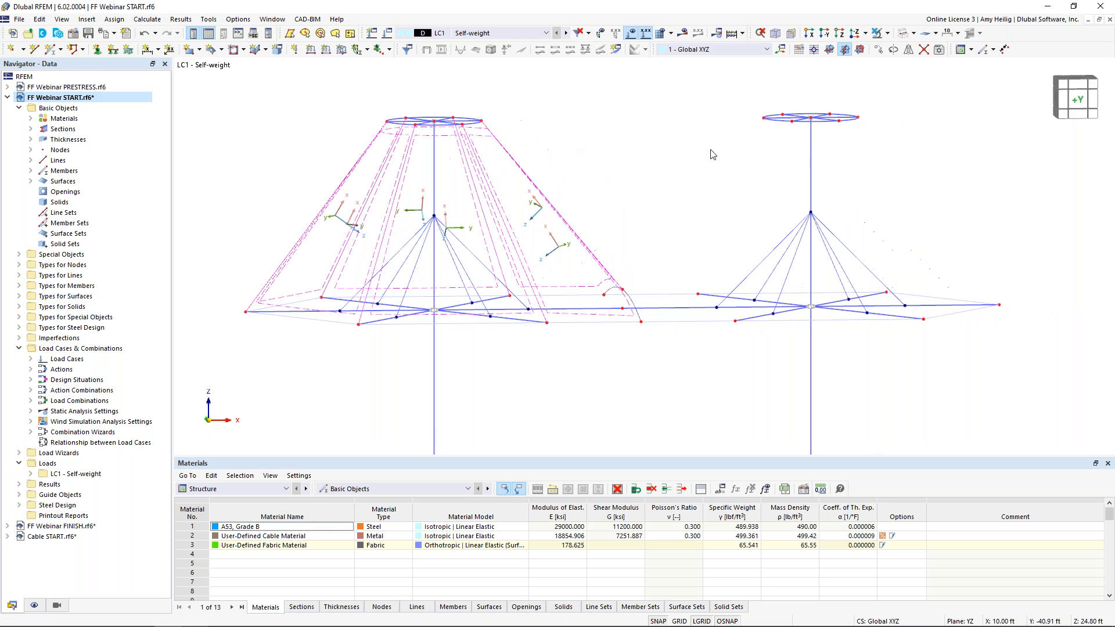
pyautogui.click(908, 51)
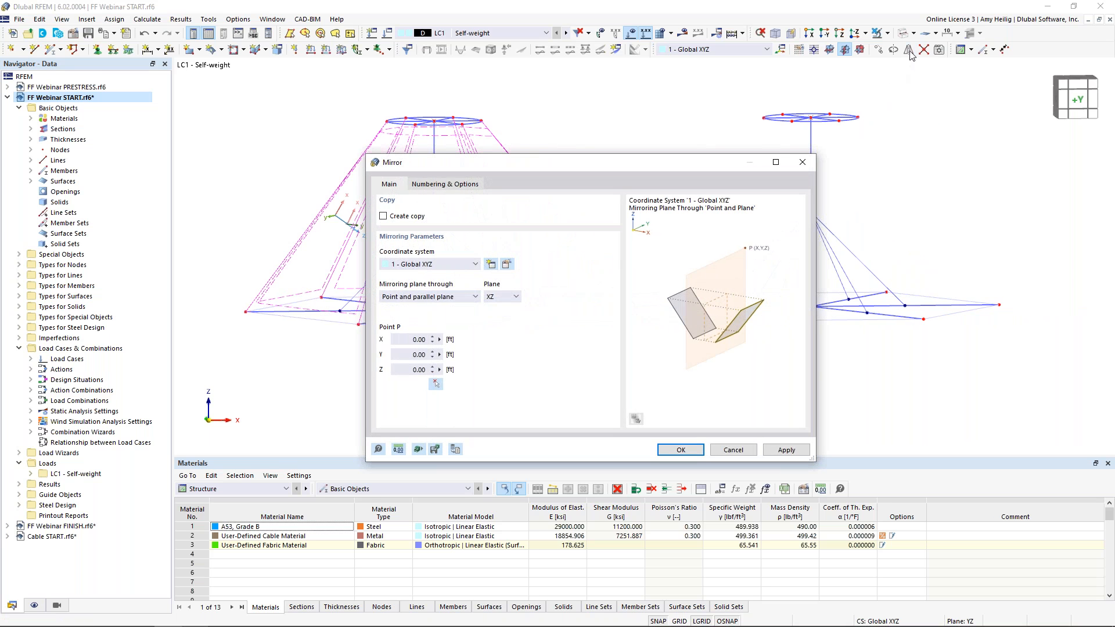
pyautogui.click(383, 217)
pyautogui.click(503, 297)
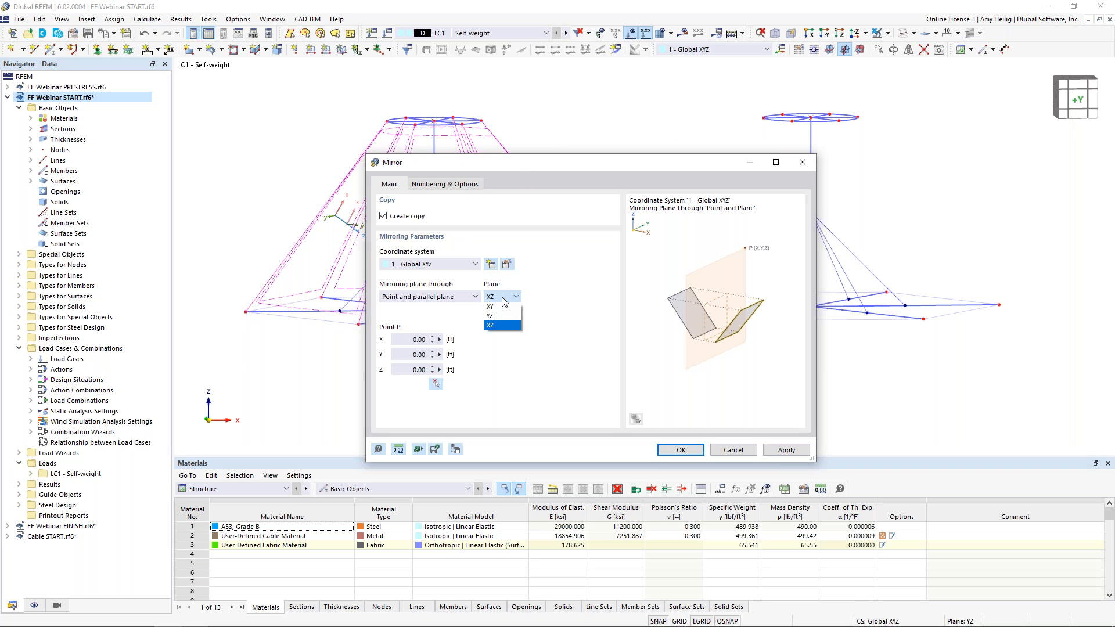
pyautogui.click(504, 316)
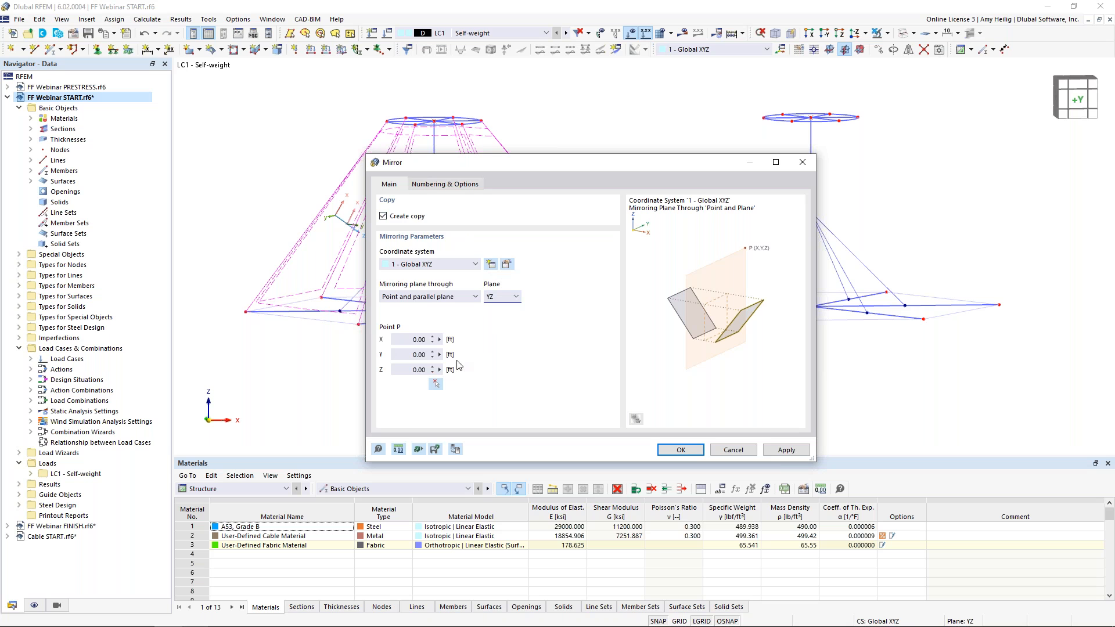
pyautogui.click(436, 386)
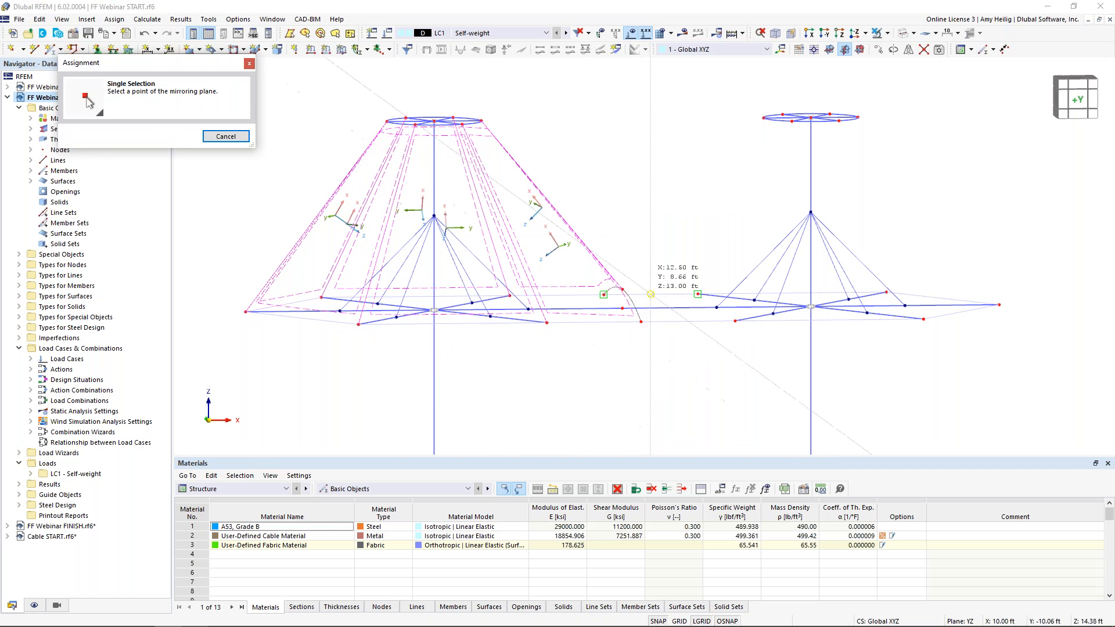
pyautogui.click(621, 288)
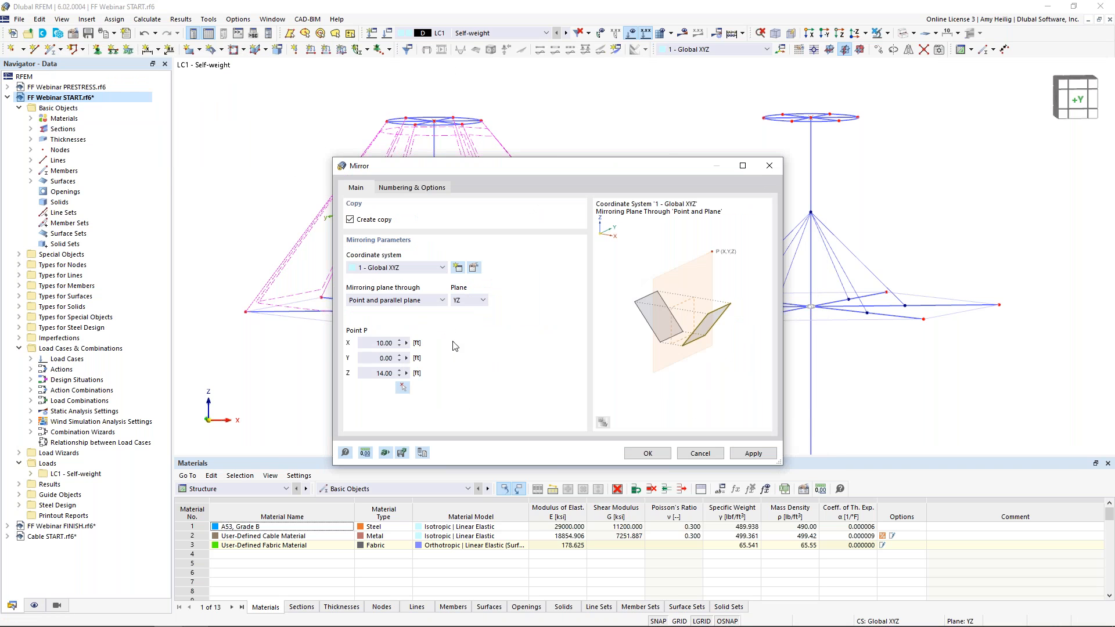
pyautogui.press('Return')
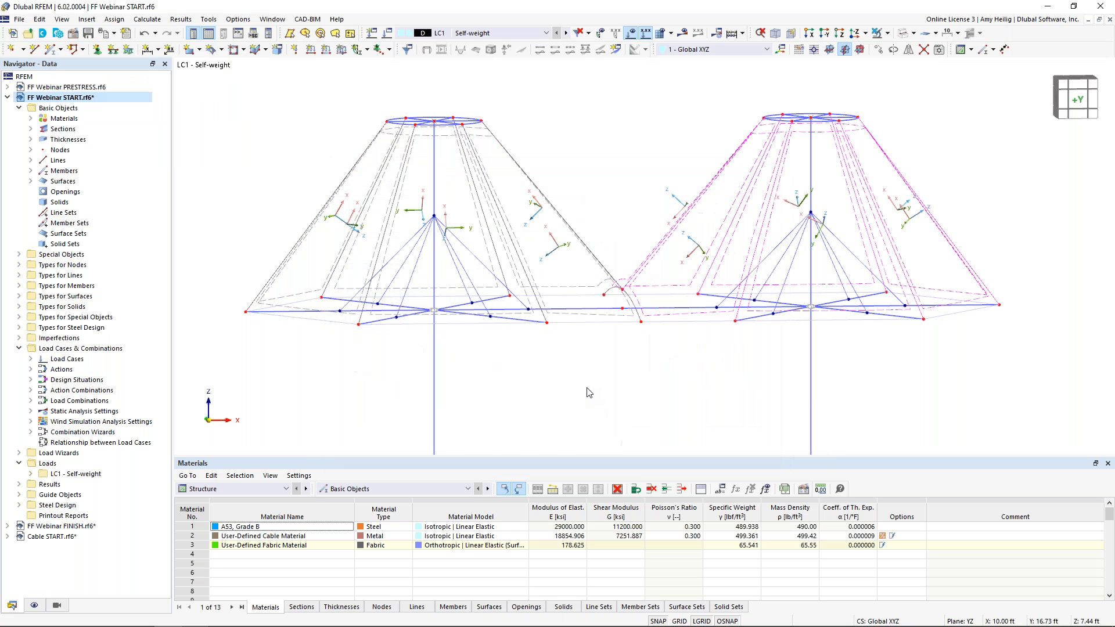
# Reverse the local axis systems of the mirrored membrane surfaces
pyautogui.keyDown('ctrl'); pyautogui.moveTo(783, 371); pyautogui.dragTo(854, 258, button='middle'); pyautogui.keyUp('ctrl')
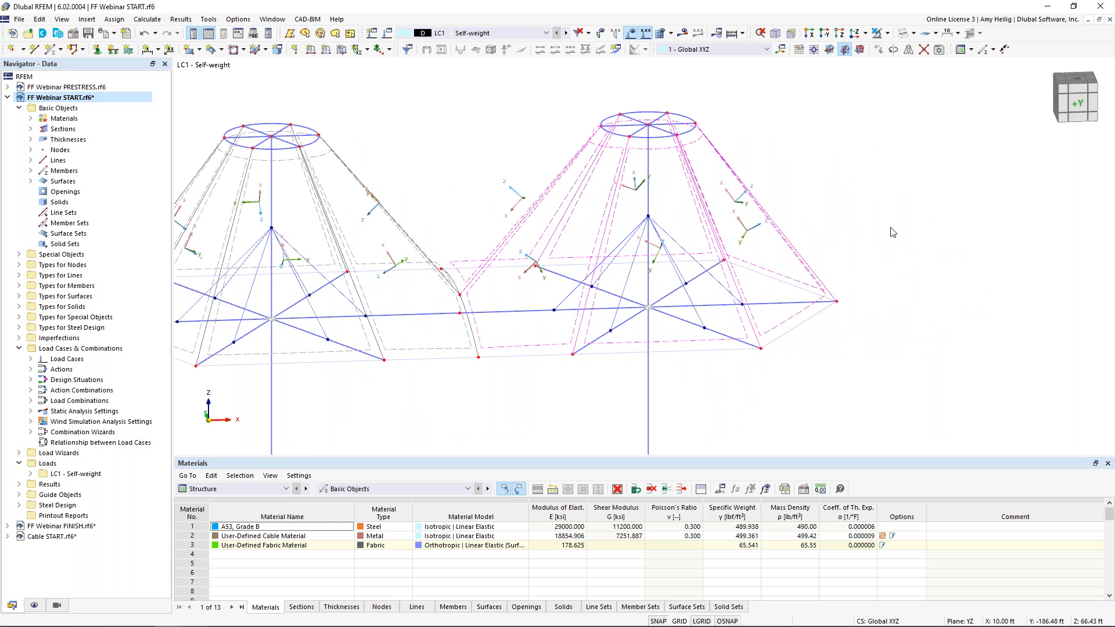
pyautogui.rightClick(569, 229)
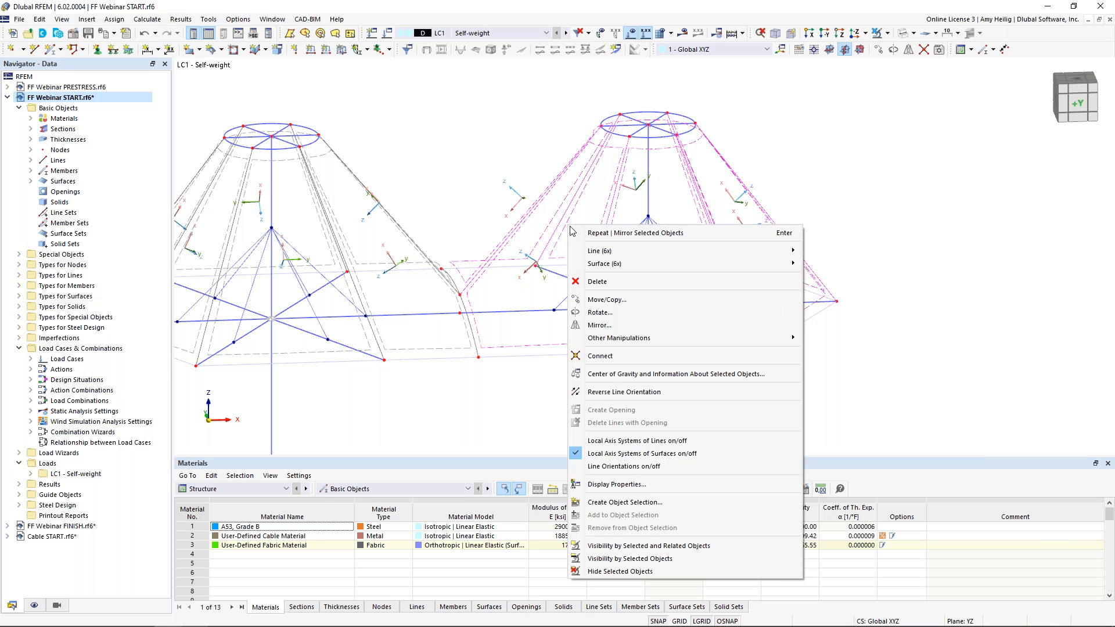
pyautogui.moveTo(604, 263)
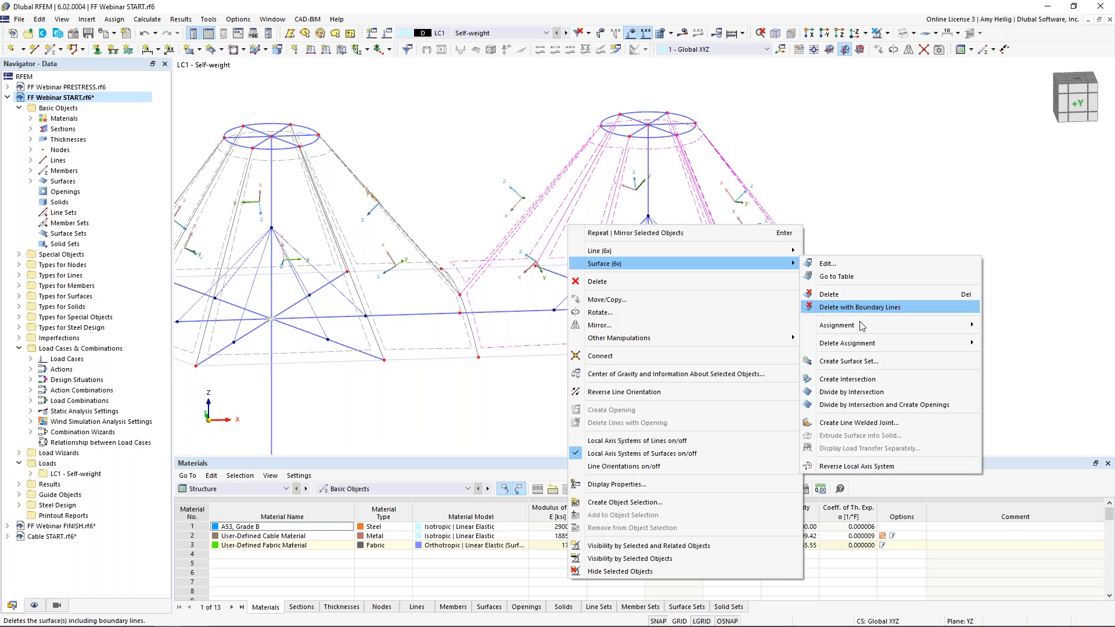
pyautogui.click(857, 466)
pyautogui.keyDown('ctrl'); pyautogui.moveTo(888, 255); pyautogui.dragTo(841, 230, button='middle'); pyautogui.keyUp('ctrl')
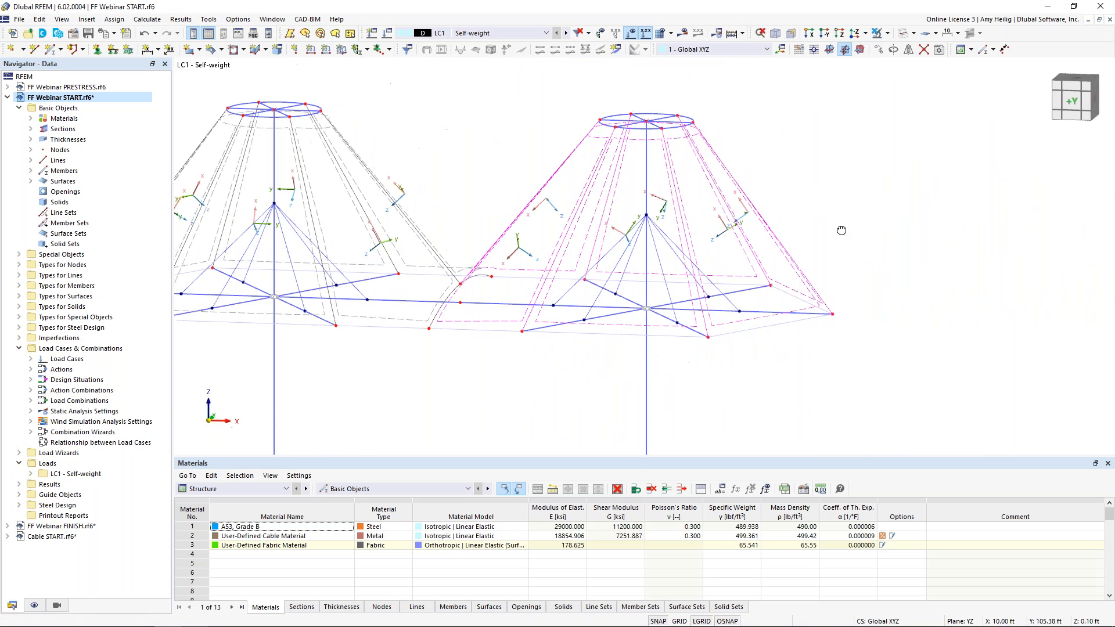
# Open the mirrored cone surfaces' input axes and redirect their x-axis to points on the second mast, then confirm
pyautogui.doubleClick(586, 243)
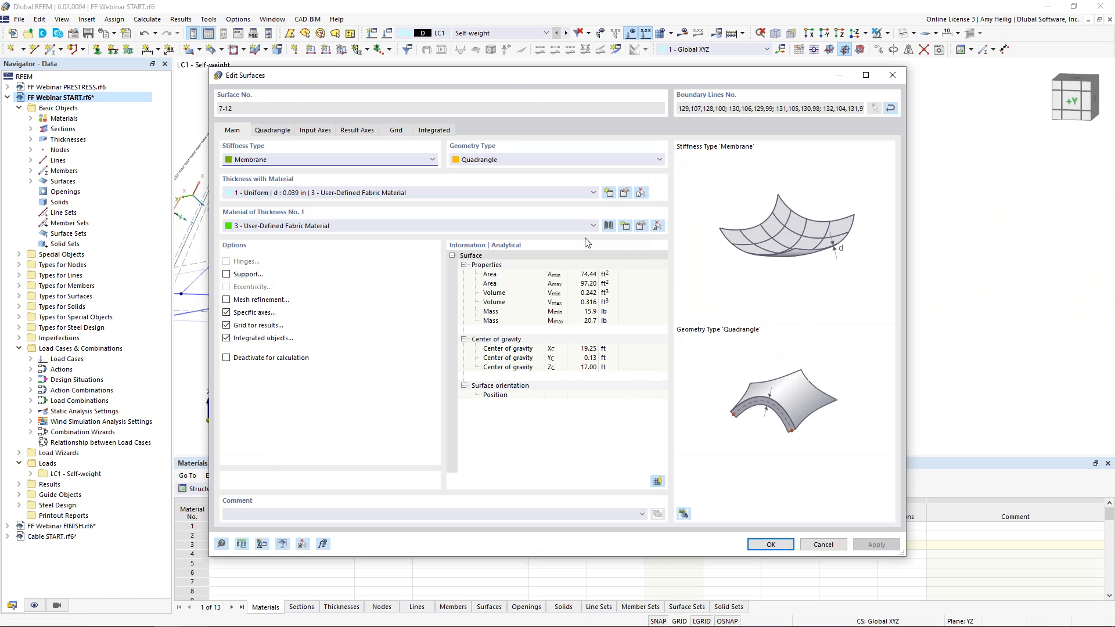
pyautogui.click(308, 135)
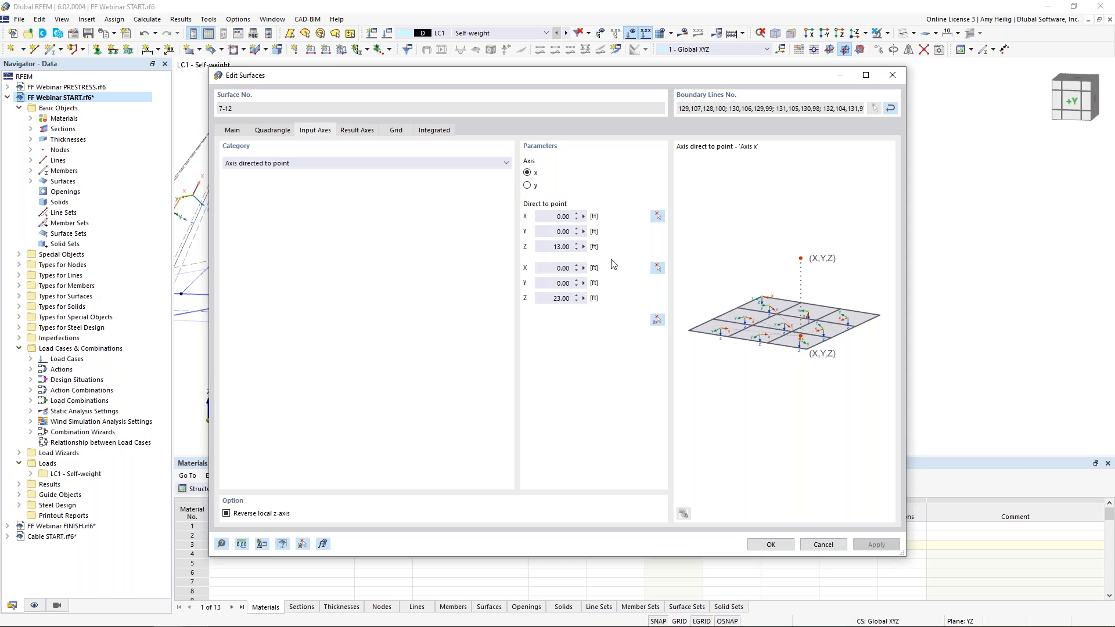
pyautogui.moveTo(567, 75); pyautogui.dragTo(696, 75)
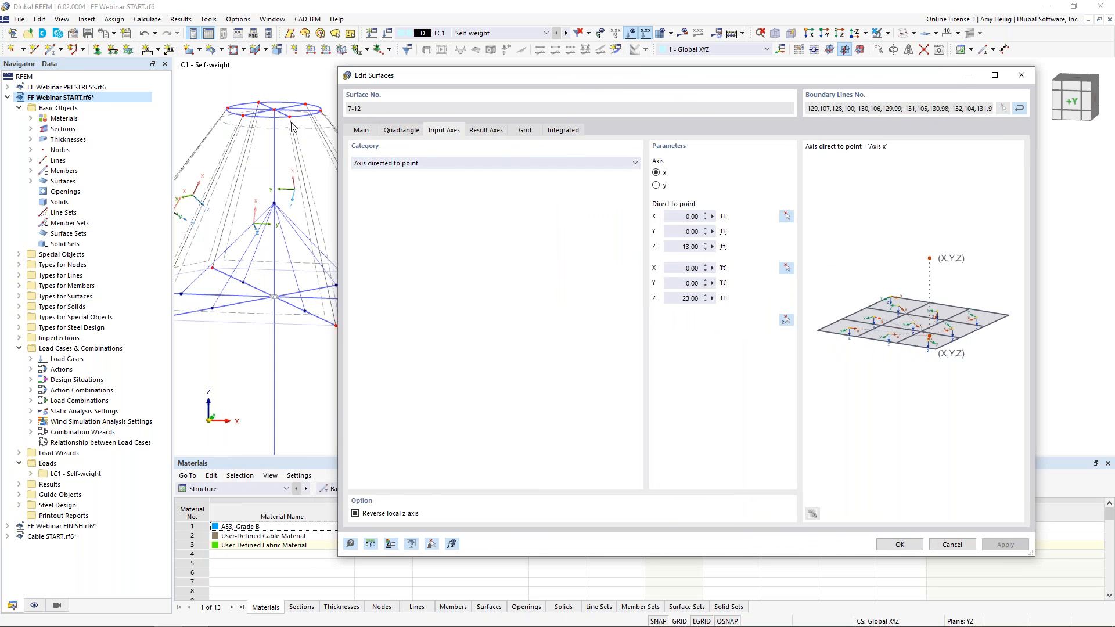
pyautogui.moveTo(546, 78); pyautogui.dragTo(411, 62)
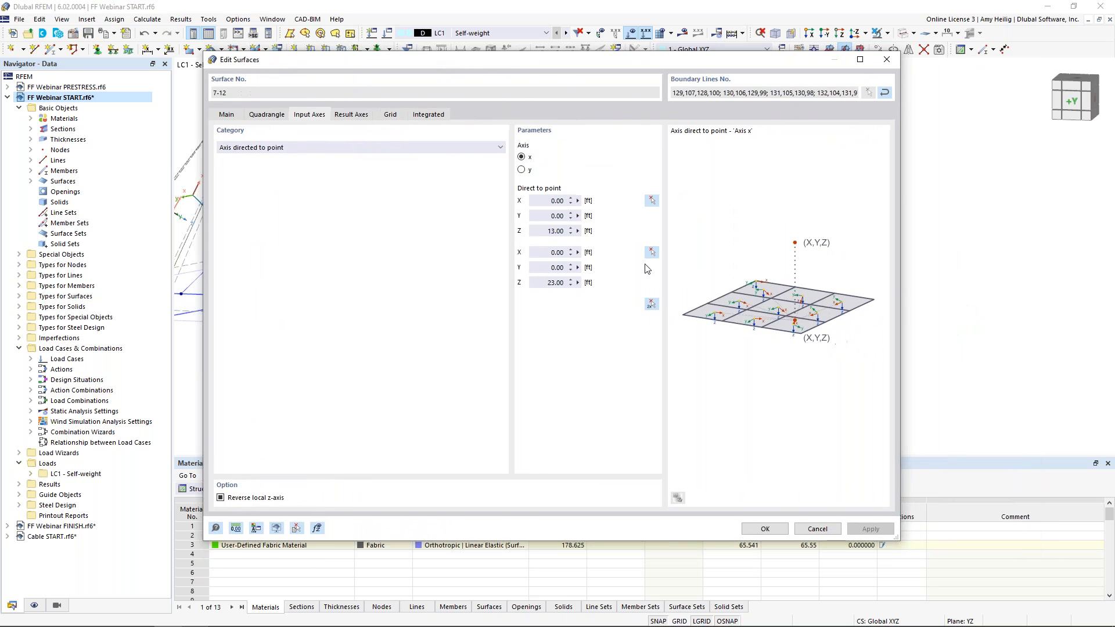
pyautogui.click(651, 303)
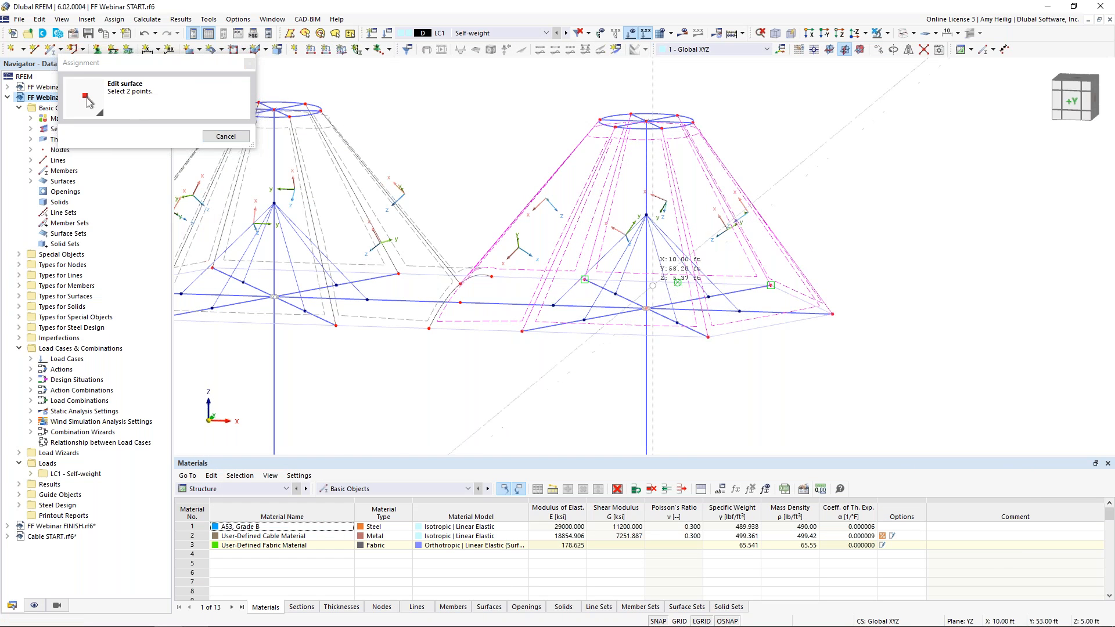
pyautogui.scroll(3, 648, 122)
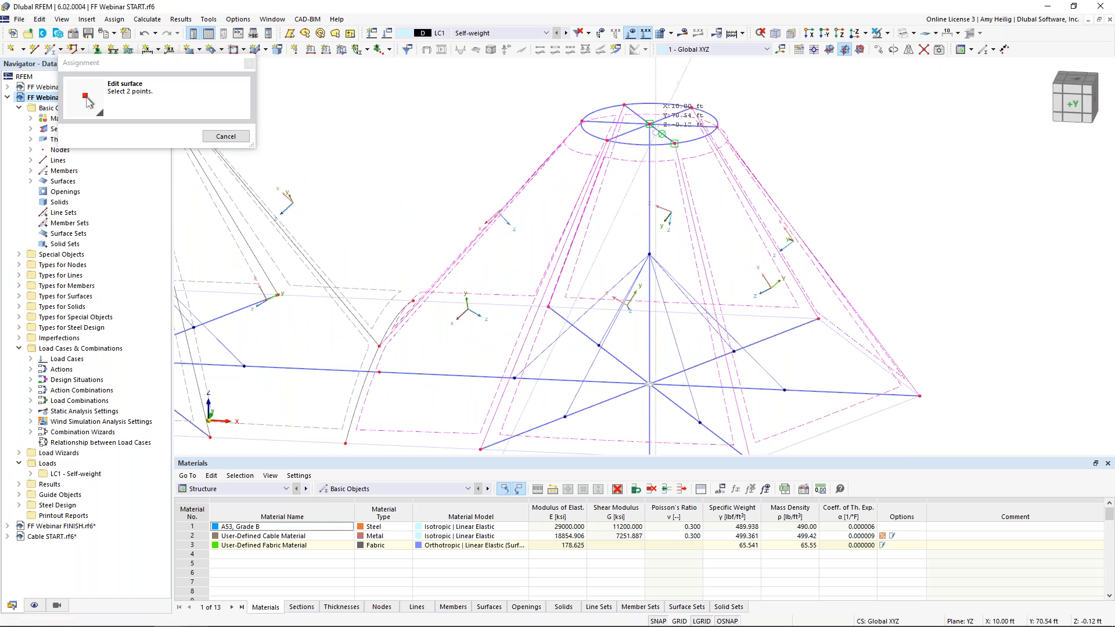
pyautogui.click(649, 123)
pyautogui.click(767, 533)
pyautogui.keyDown('ctrl'); pyautogui.moveTo(524, 316); pyautogui.dragTo(595, 170, button='middle'); pyautogui.keyUp('ctrl')
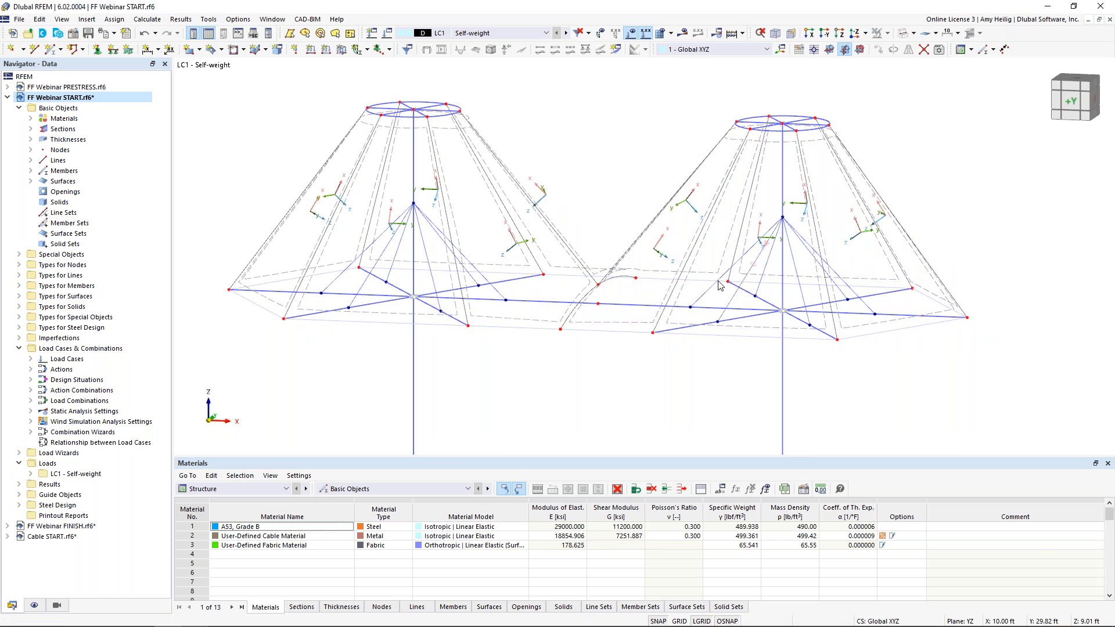
# Turn off the surface local axis display and view the model rendered as solids
pyautogui.rightClick(702, 254)
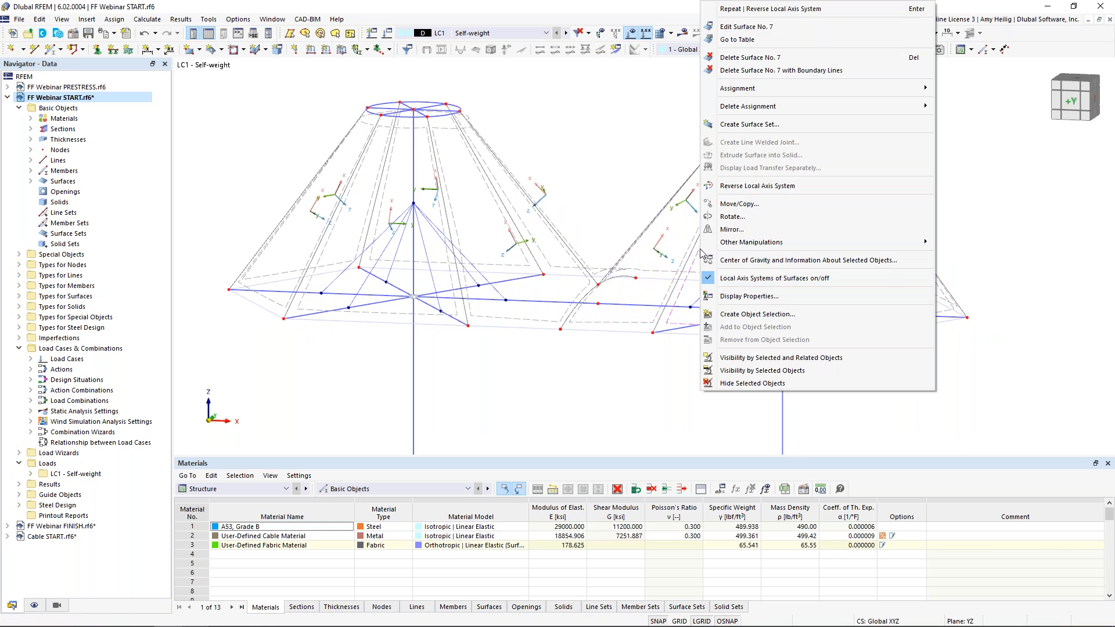
pyautogui.click(727, 278)
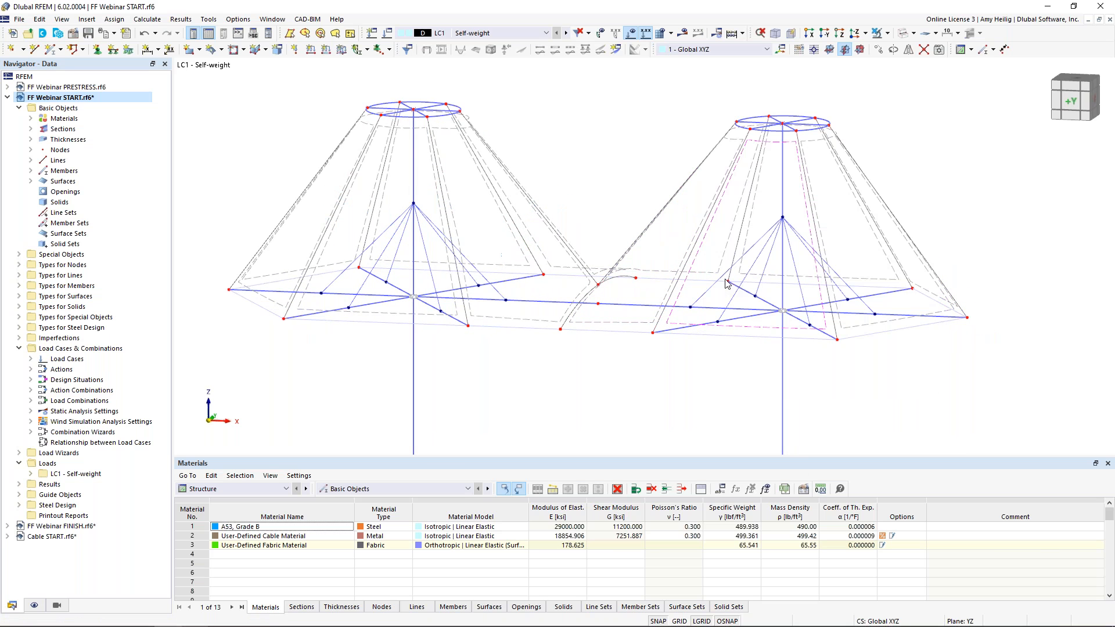
pyautogui.click(902, 33)
pyautogui.click(902, 33)
pyautogui.keyDown('ctrl'); pyautogui.moveTo(570, 201); pyautogui.dragTo(506, 151, button='middle'); pyautogui.keyUp('ctrl')
pyautogui.scroll(1, 533, 162)
pyautogui.moveTo(505, 148); pyautogui.dragTo(537, 137, button='middle')
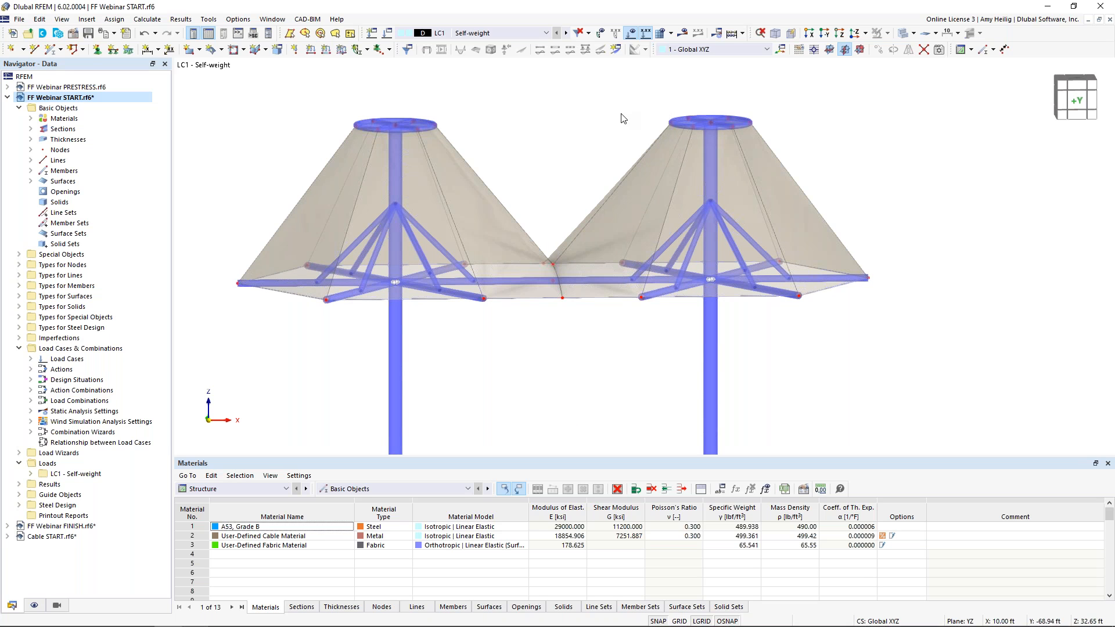
pyautogui.click(386, 33)
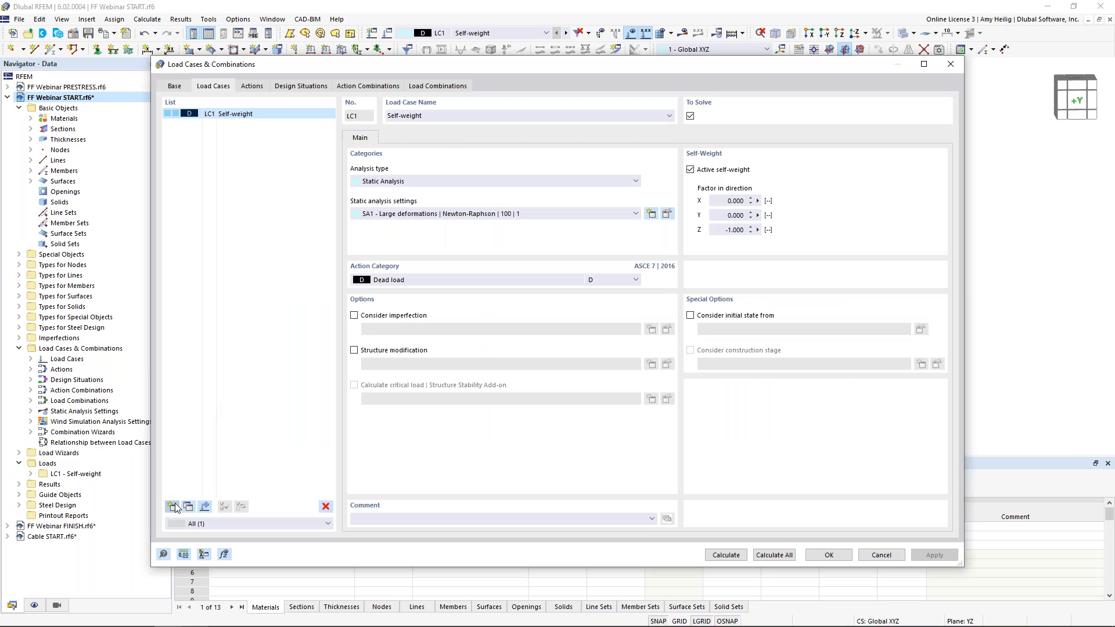
# Create load case LC2 named Prestress with the action category Self-straining force
pyautogui.click(172, 507)
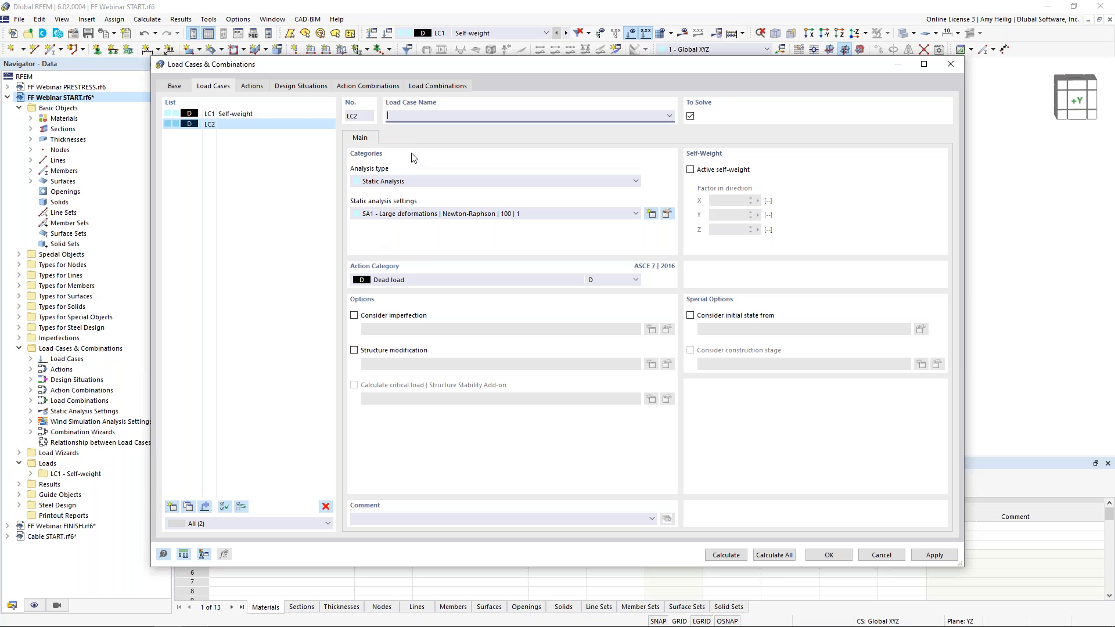
pyautogui.write('Prestress')
pyautogui.click(482, 281)
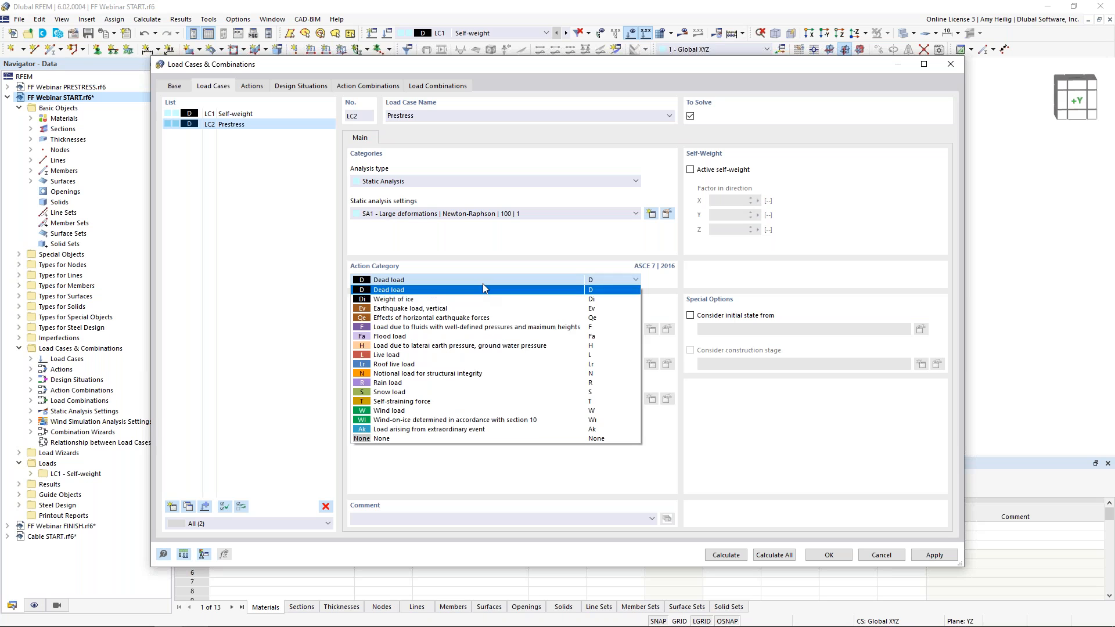
pyautogui.click(408, 402)
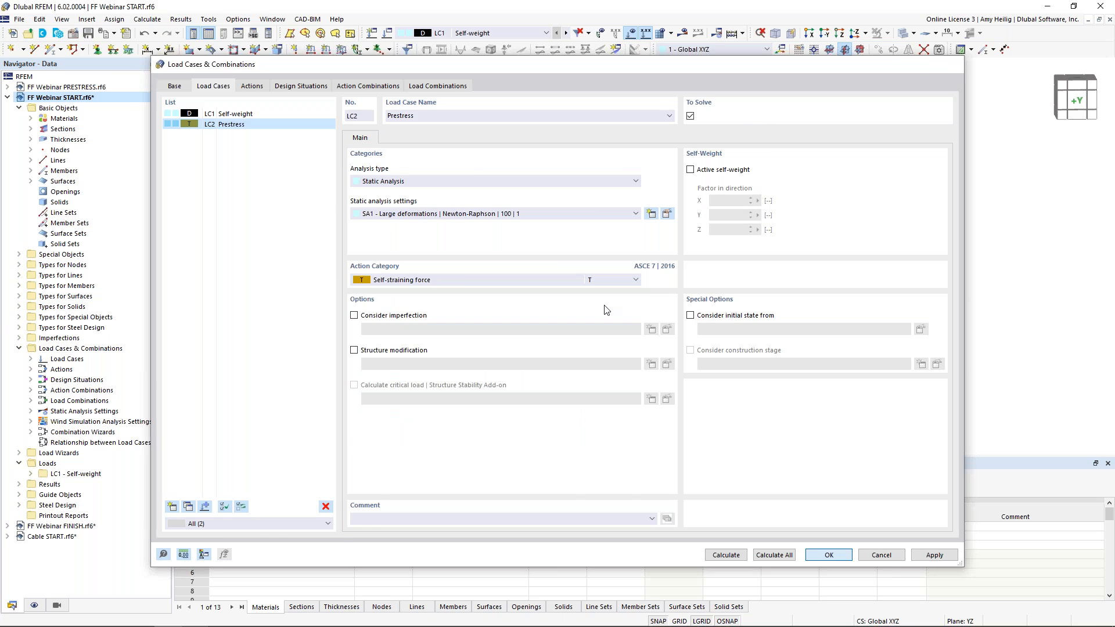
pyautogui.press('Return')
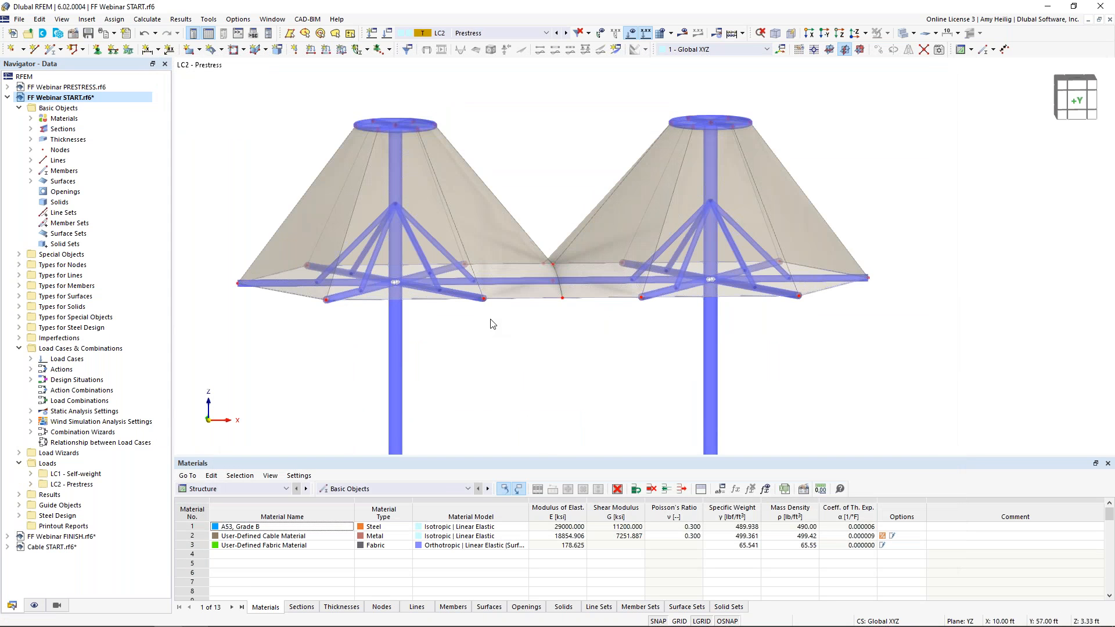
# Limit the visible members to those made of the User-Defined Cable Material
pyautogui.scroll(-2, 530, 325)
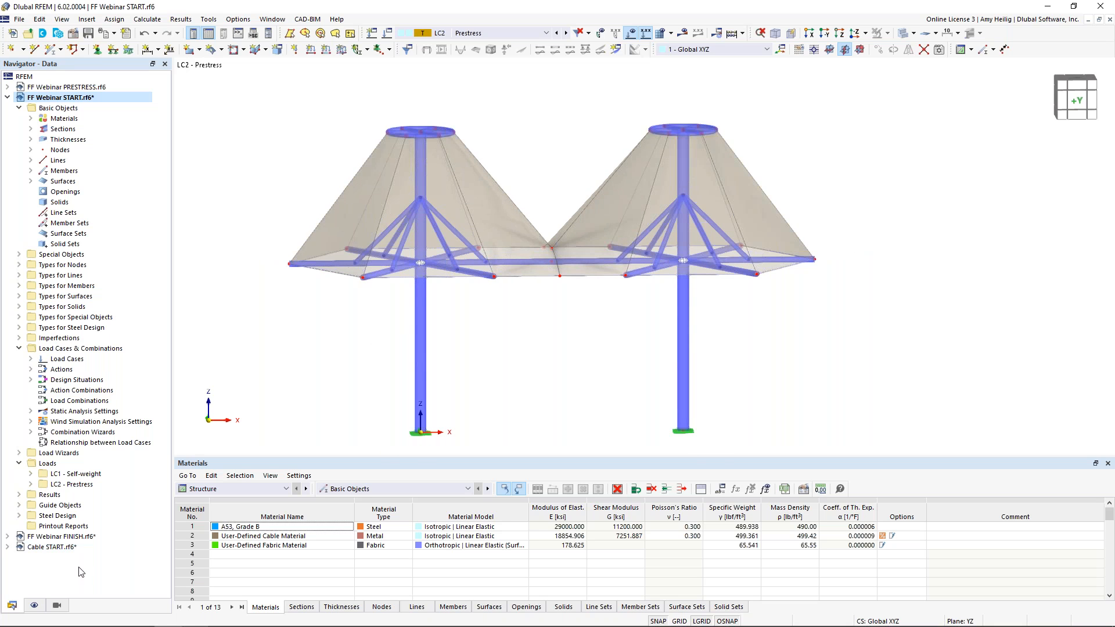
pyautogui.click(56, 606)
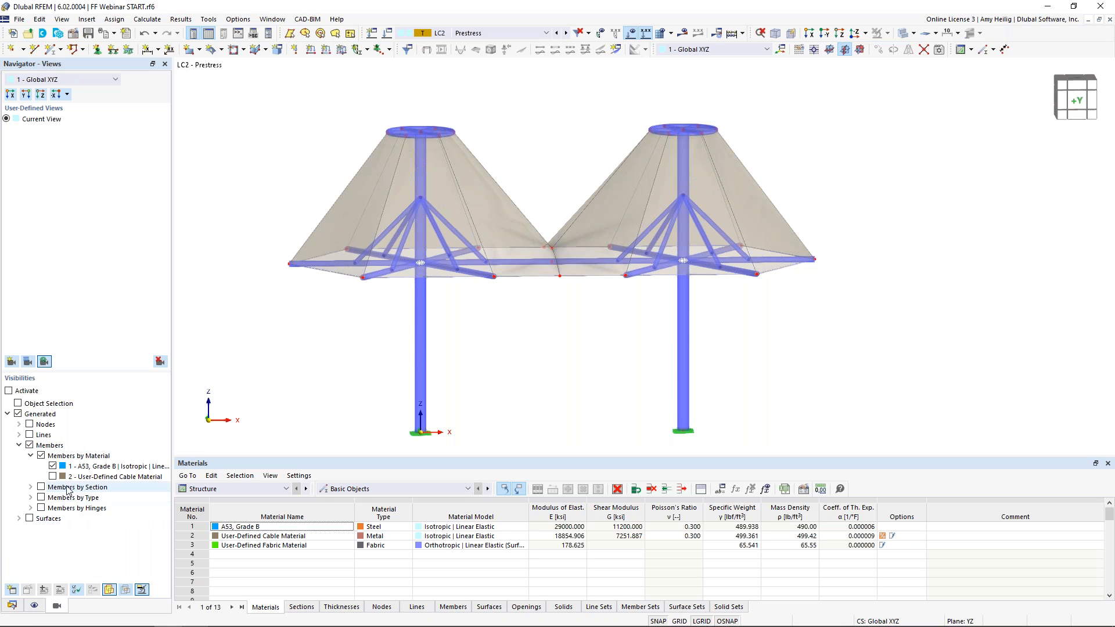
pyautogui.click(53, 466)
pyautogui.click(53, 476)
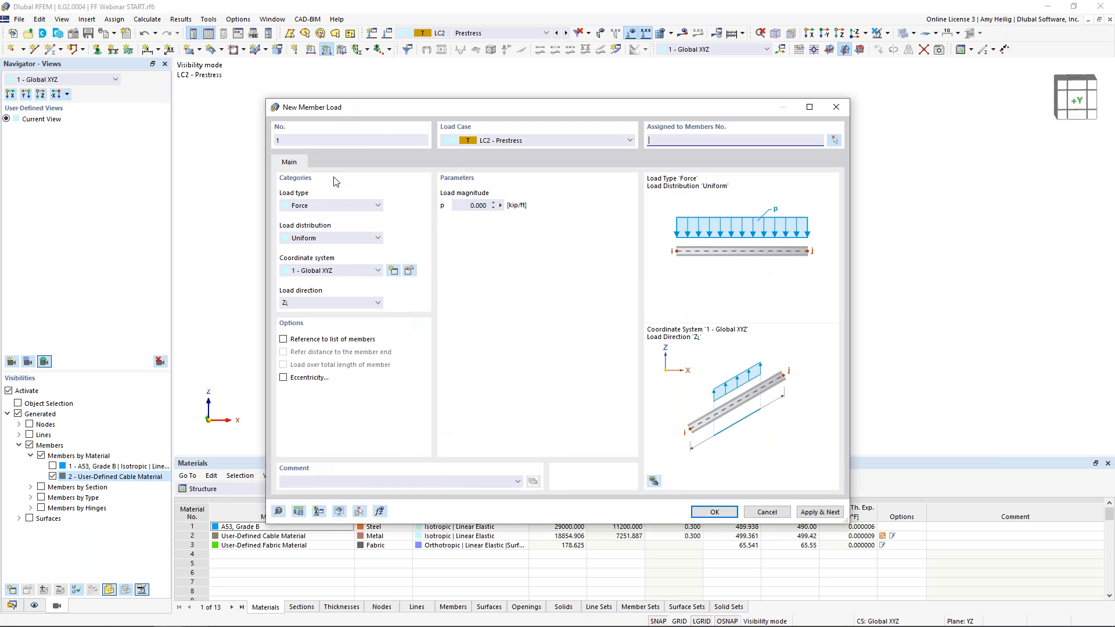
# Apply a Form-Finding member load with an absolute sag of 0.5 ft to the boundary cables 85-96
pyautogui.click(329, 207)
pyautogui.scroll(-2, 375, 235)
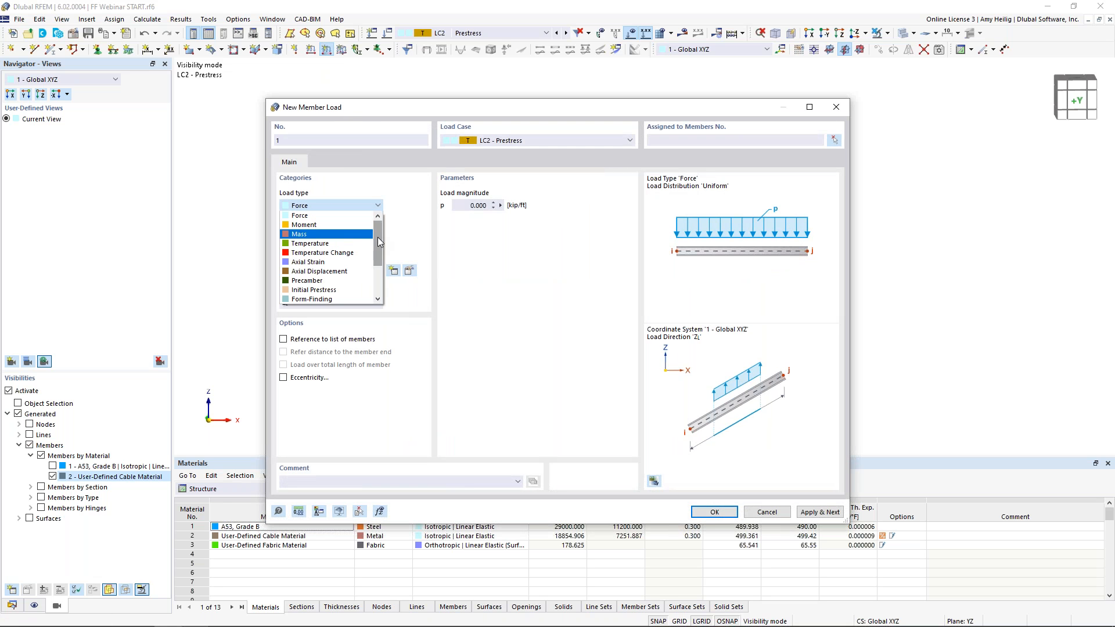
pyautogui.click(325, 281)
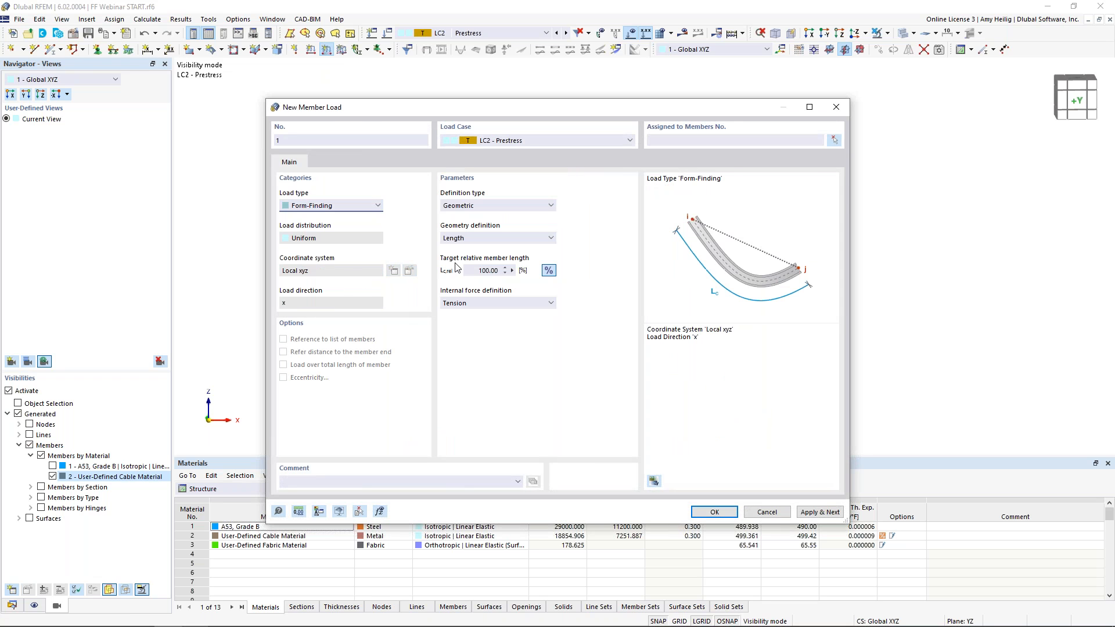
pyautogui.click(481, 239)
pyautogui.click(473, 259)
pyautogui.click(548, 271)
pyautogui.write('0.5')
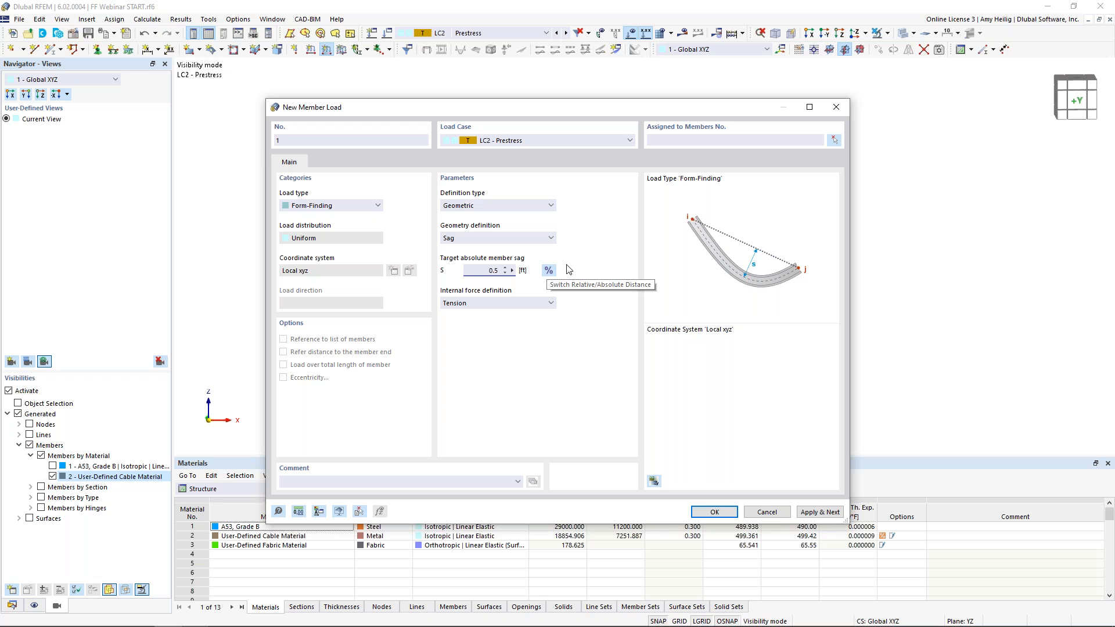
pyautogui.click(714, 511)
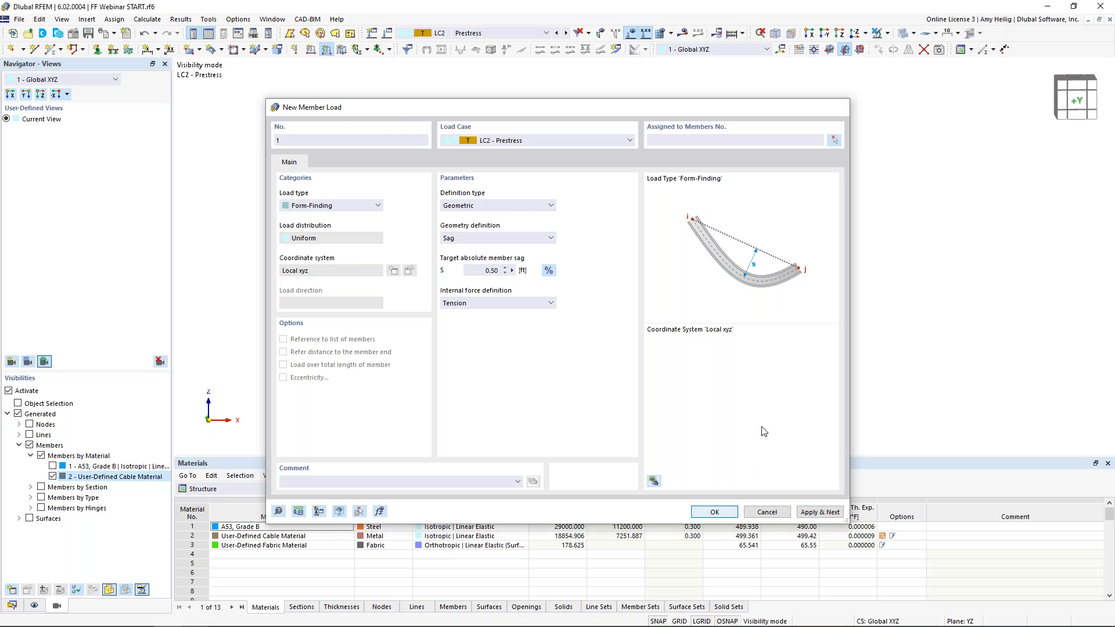
pyautogui.moveTo(291, 209); pyautogui.dragTo(290, 207)
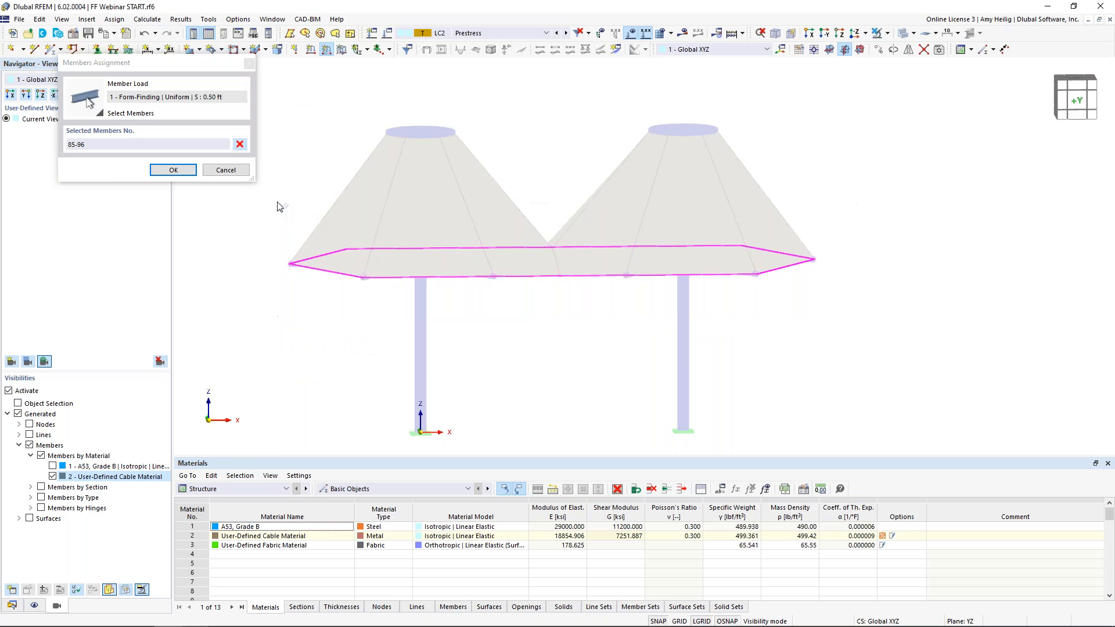
pyautogui.click(173, 169)
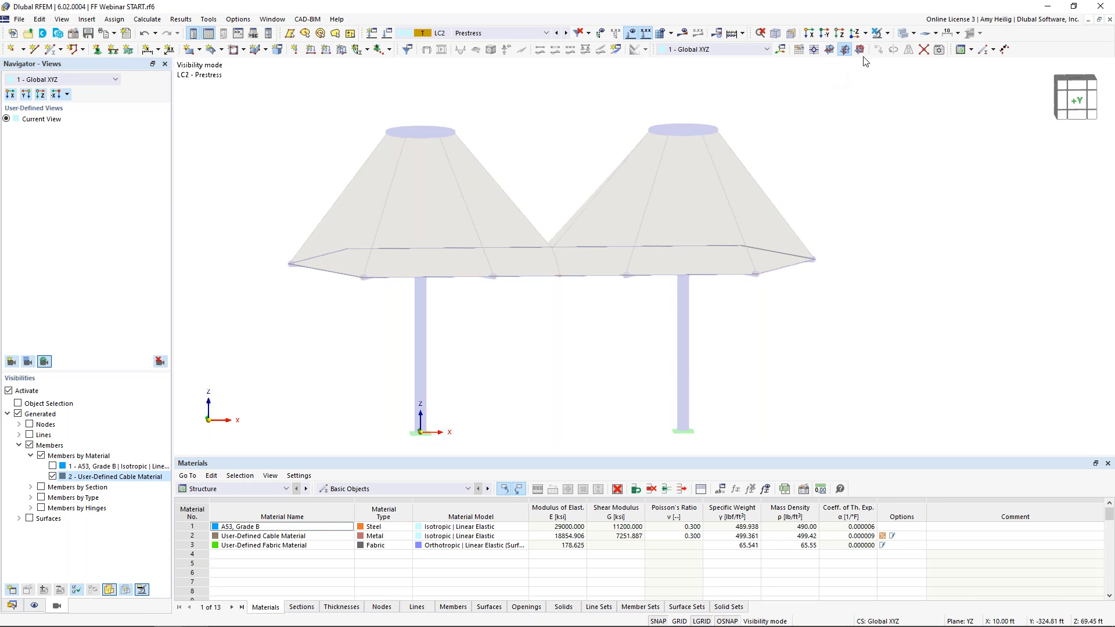
# Start a new Form-Finding surface load in LC2 using the Projection calculation method and Radial load distribution
pyautogui.click(884, 35)
pyautogui.click(902, 35)
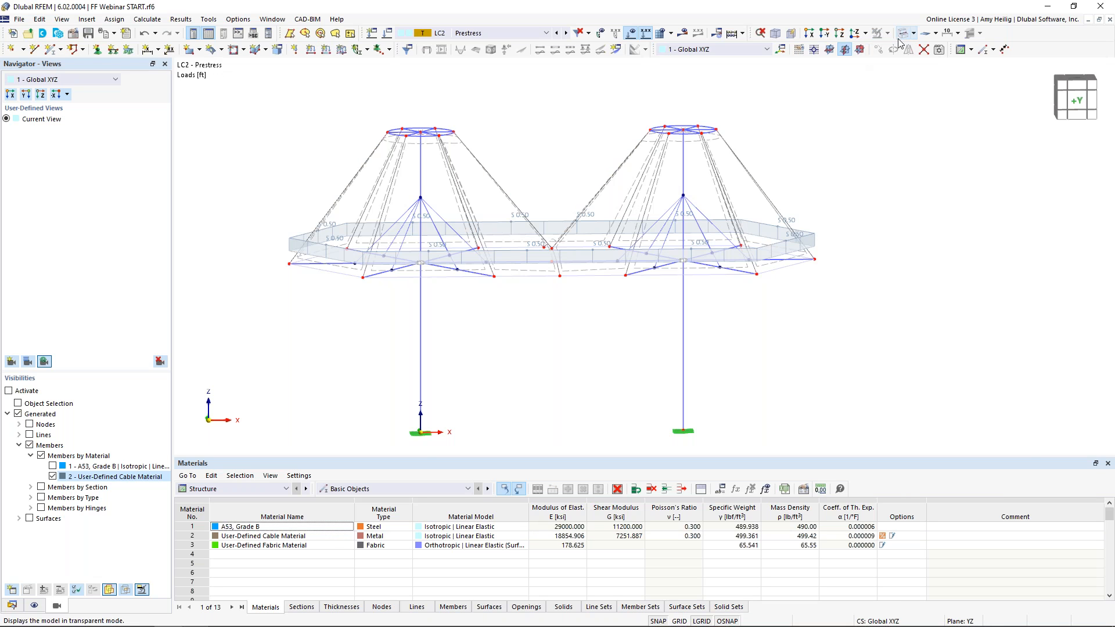
pyautogui.keyDown('ctrl'); pyautogui.moveTo(496, 272); pyautogui.dragTo(551, 325, button='middle'); pyautogui.keyUp('ctrl')
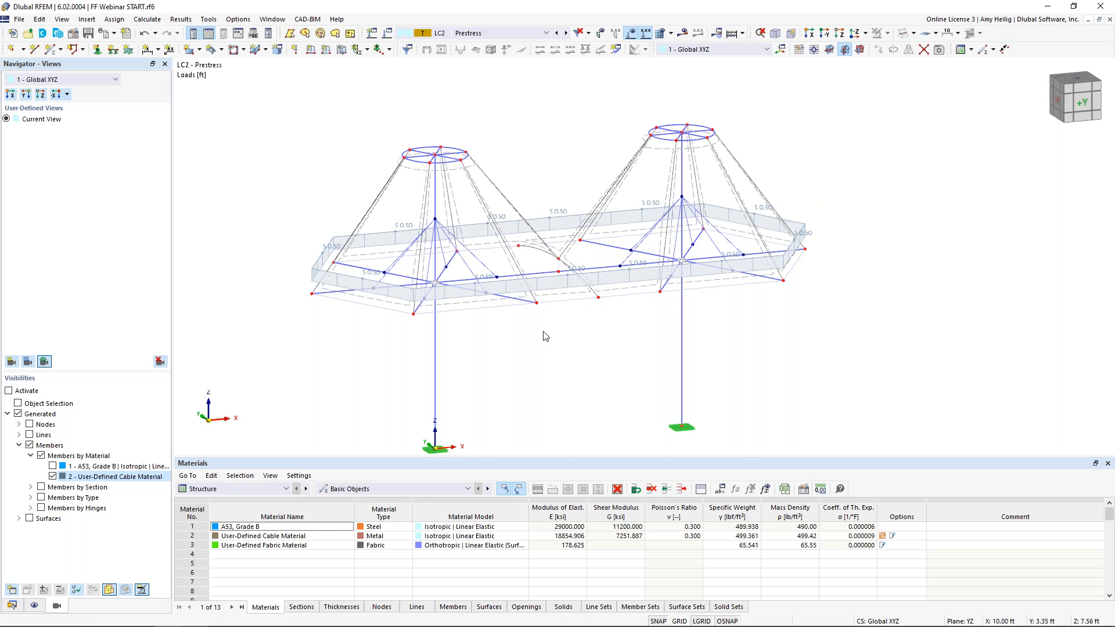
pyautogui.keyDown('ctrl'); pyautogui.moveTo(573, 345); pyautogui.dragTo(545, 326, button='middle'); pyautogui.keyUp('ctrl')
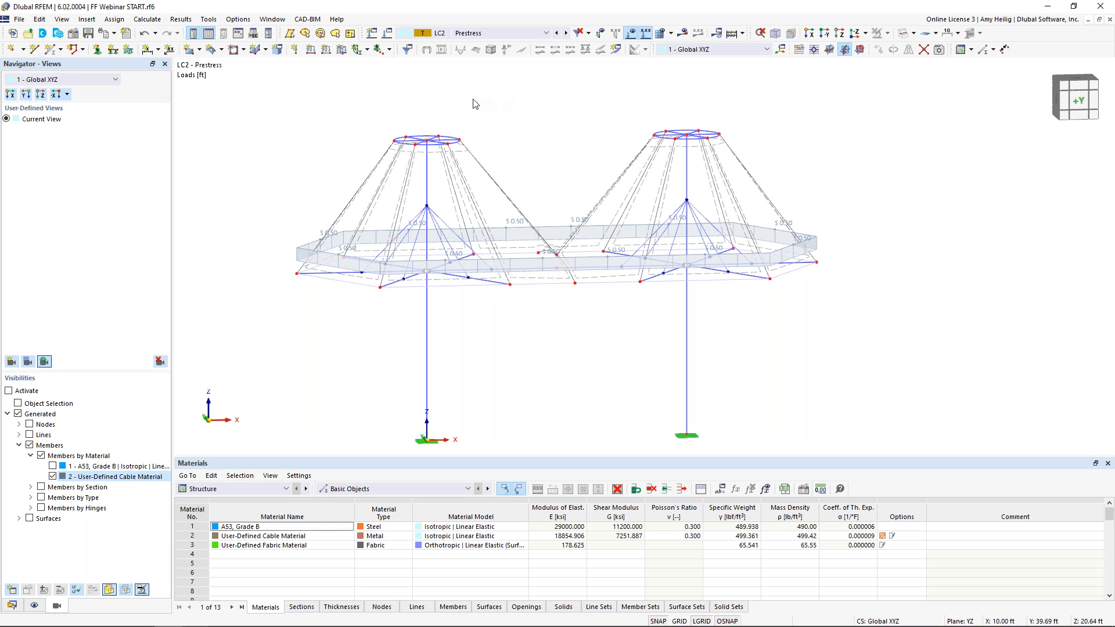
pyautogui.click(342, 50)
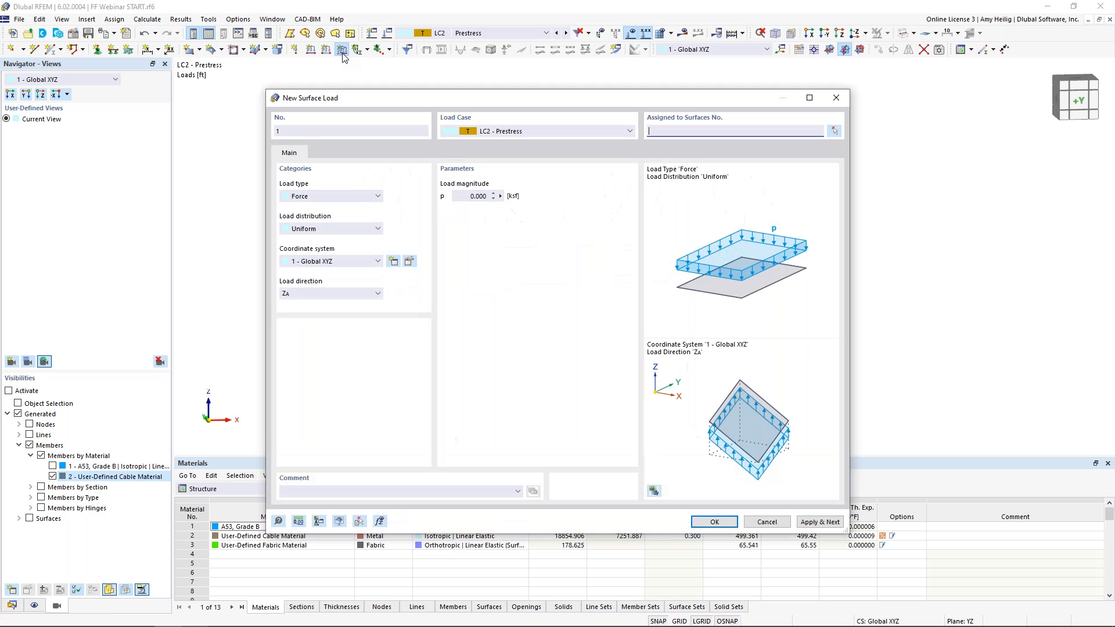
pyautogui.click(318, 196)
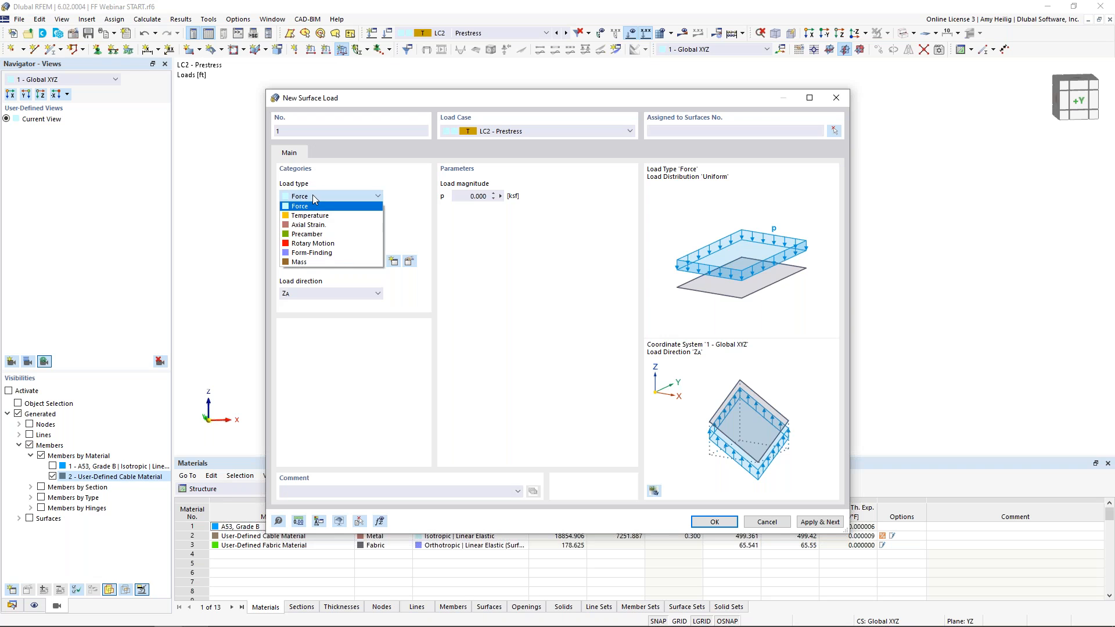
pyautogui.click(326, 253)
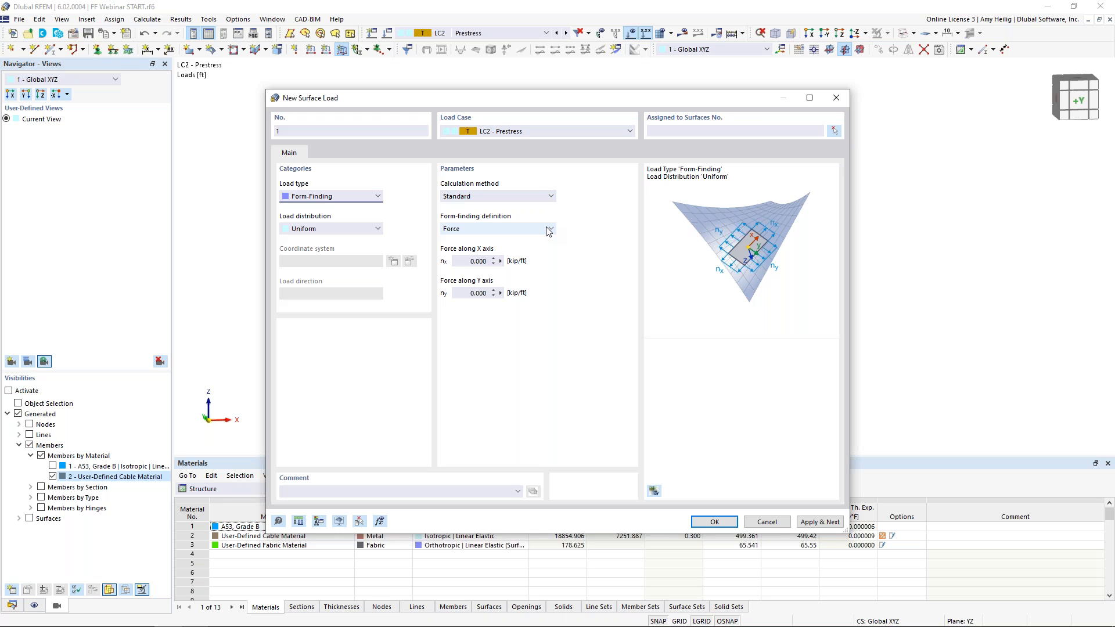
pyautogui.click(511, 196)
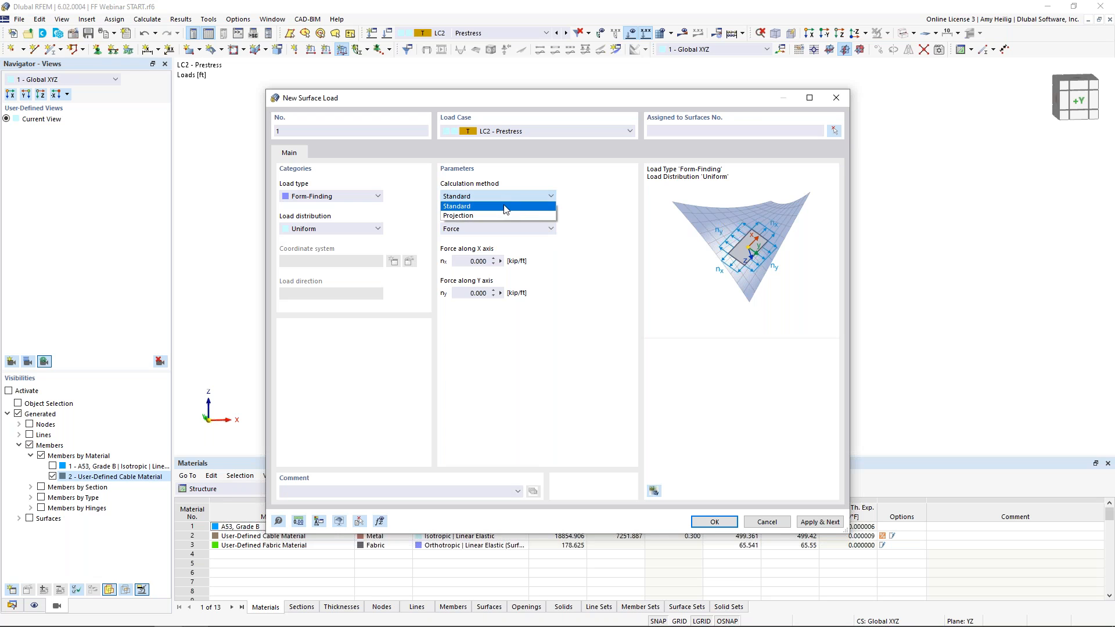
pyautogui.click(499, 217)
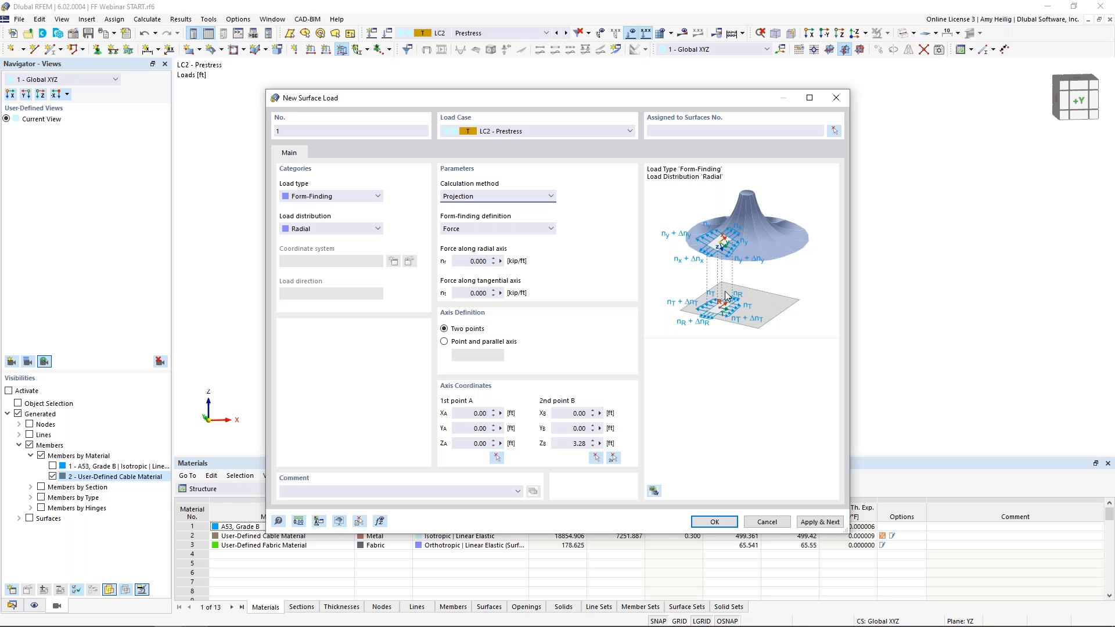
pyautogui.click(356, 230)
pyautogui.click(354, 239)
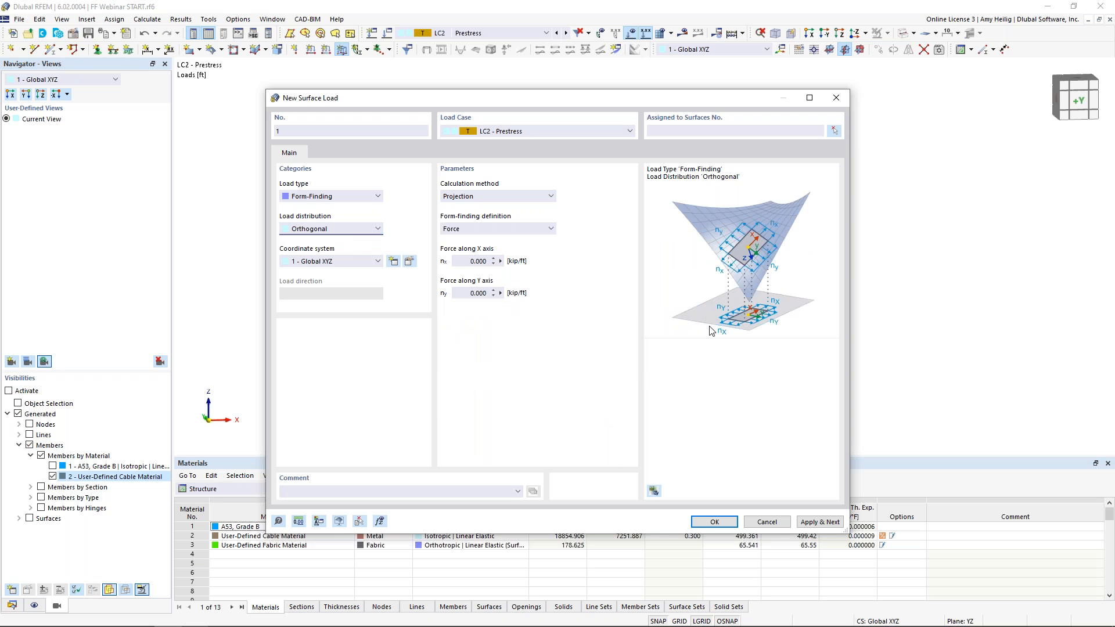
pyautogui.click(346, 227)
pyautogui.click(342, 247)
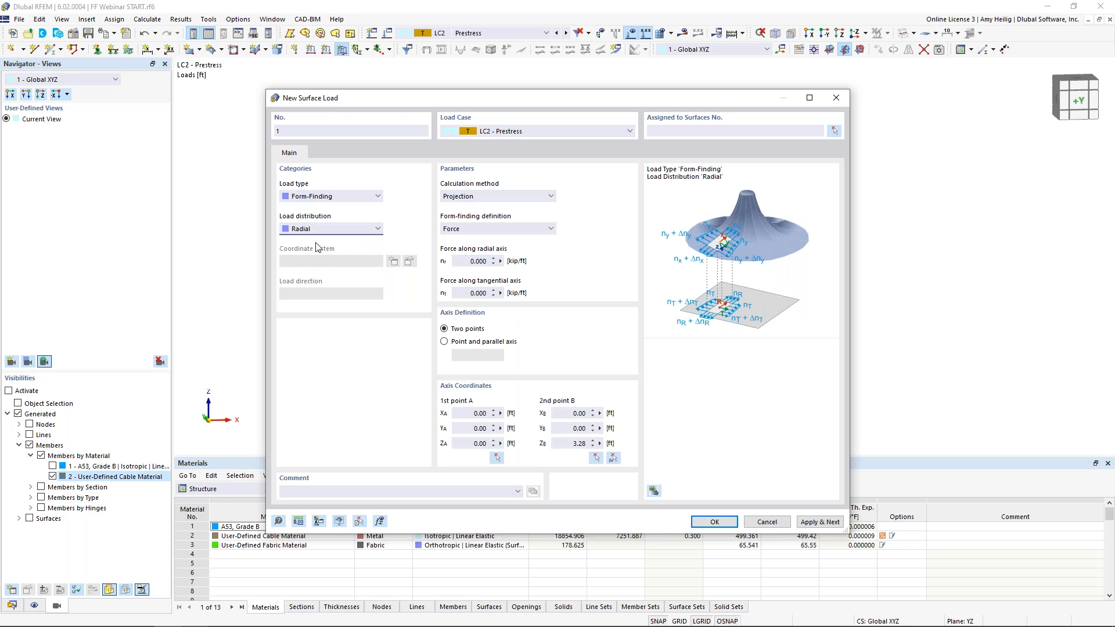
# Set the radial and tangential form-finding forces to 0.050 kip/ft
pyautogui.click(482, 261)
pyautogui.write('0.05')
pyautogui.click(470, 293)
pyautogui.write('0')
# Define the load axis by picking two points on the first mast, at 13 ft and 23 ft height
pyautogui.click(614, 458)
pyautogui.scroll(4, 455, 301)
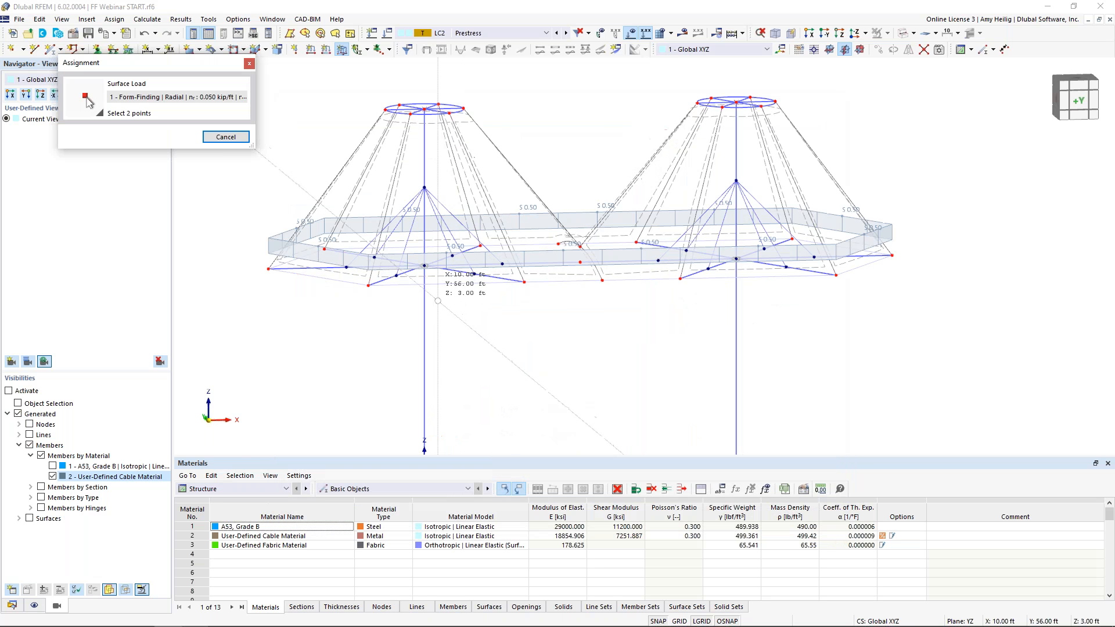
pyautogui.click(421, 259)
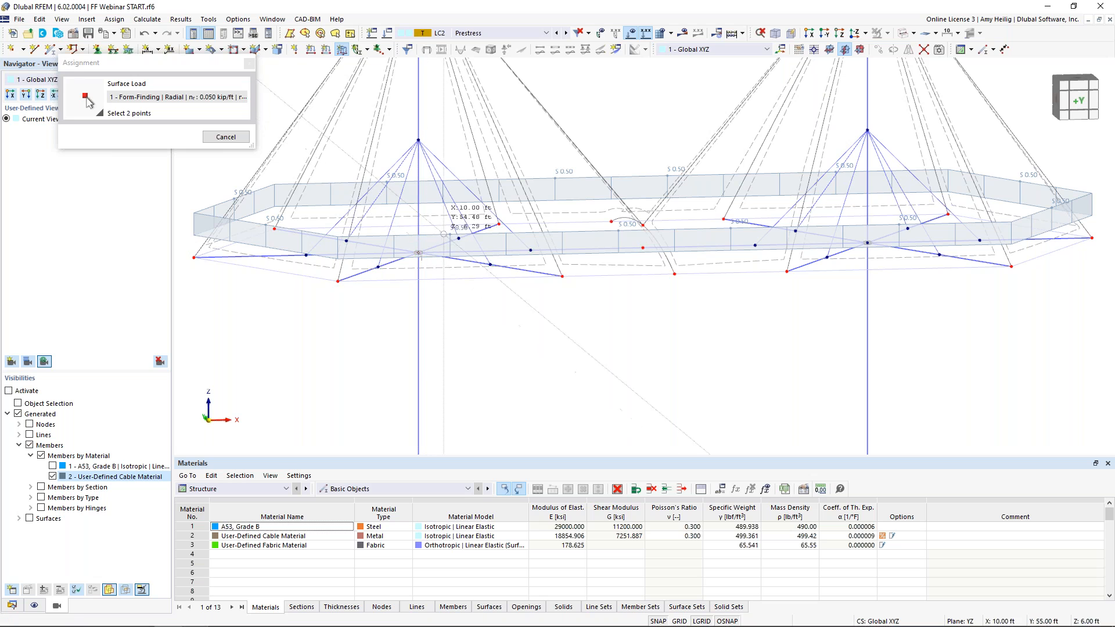
pyautogui.moveTo(447, 182); pyautogui.dragTo(450, 275, button='middle')
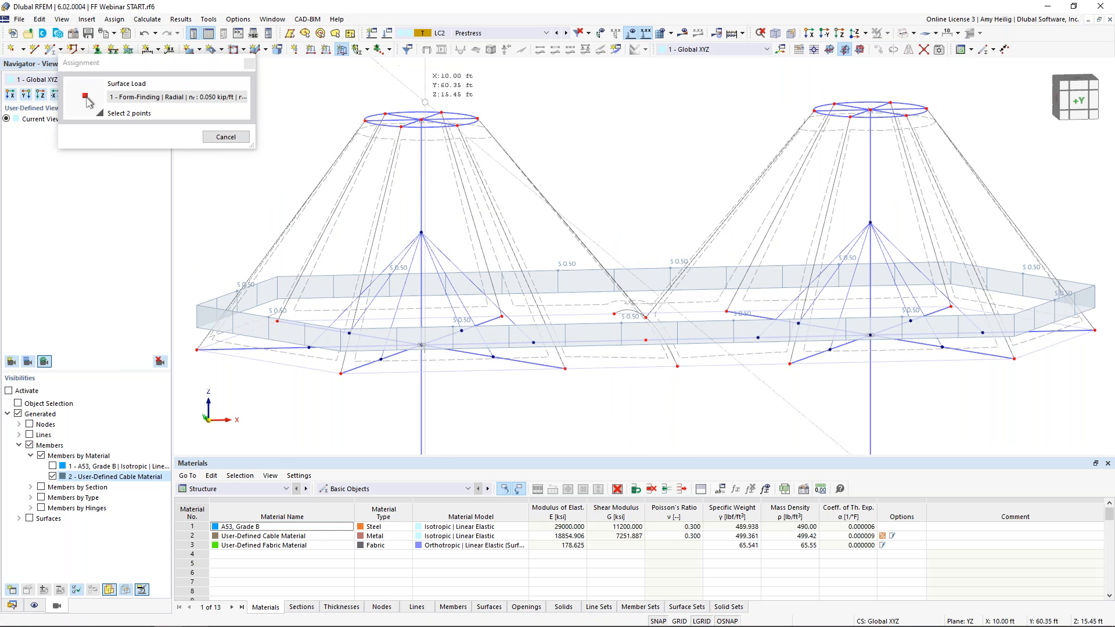
pyautogui.click(420, 120)
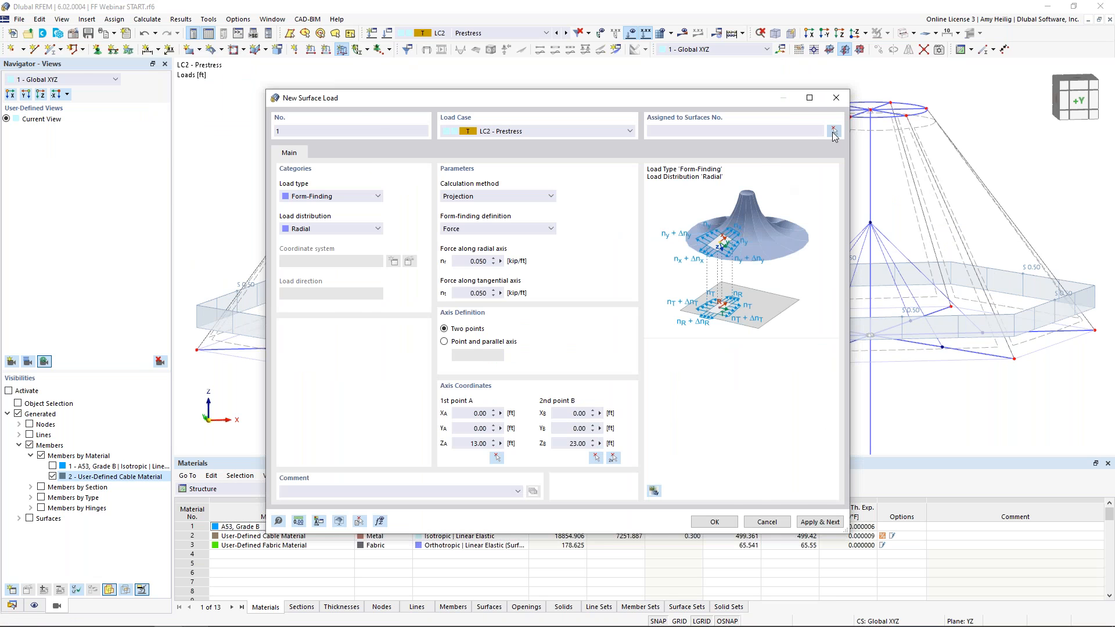
# Assign the load to the first cone's membrane surfaces and apply it, starting a second surface load
pyautogui.click(834, 132)
pyautogui.moveTo(301, 216); pyautogui.dragTo(259, 209)
pyautogui.click(172, 183)
pyautogui.click(830, 521)
pyautogui.moveTo(629, 99); pyautogui.dragTo(624, 386)
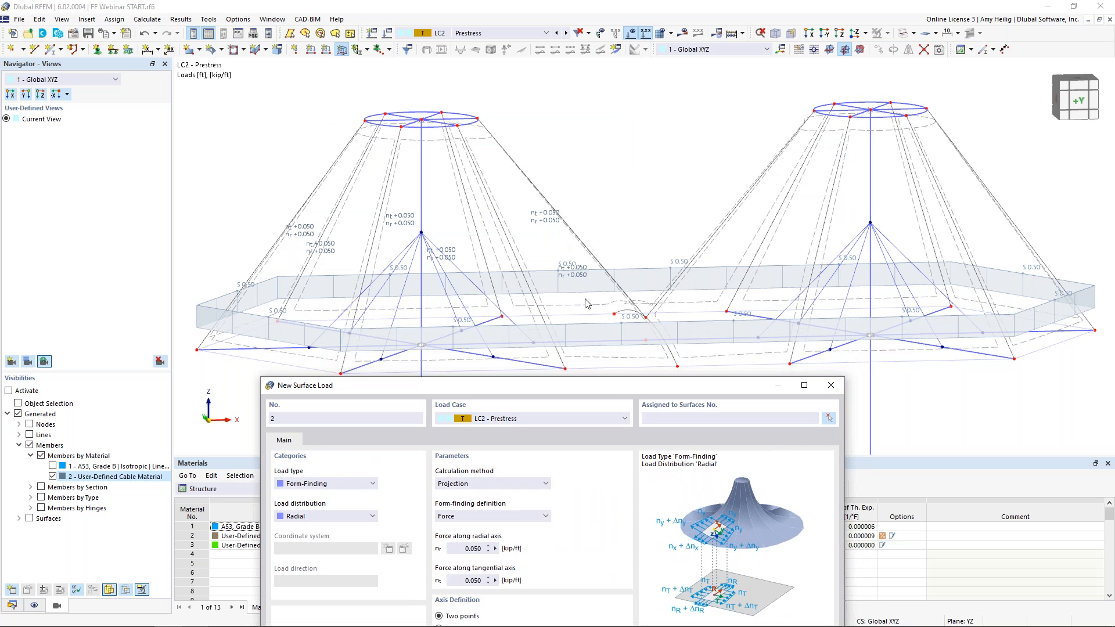
pyautogui.moveTo(602, 381); pyautogui.dragTo(634, 85)
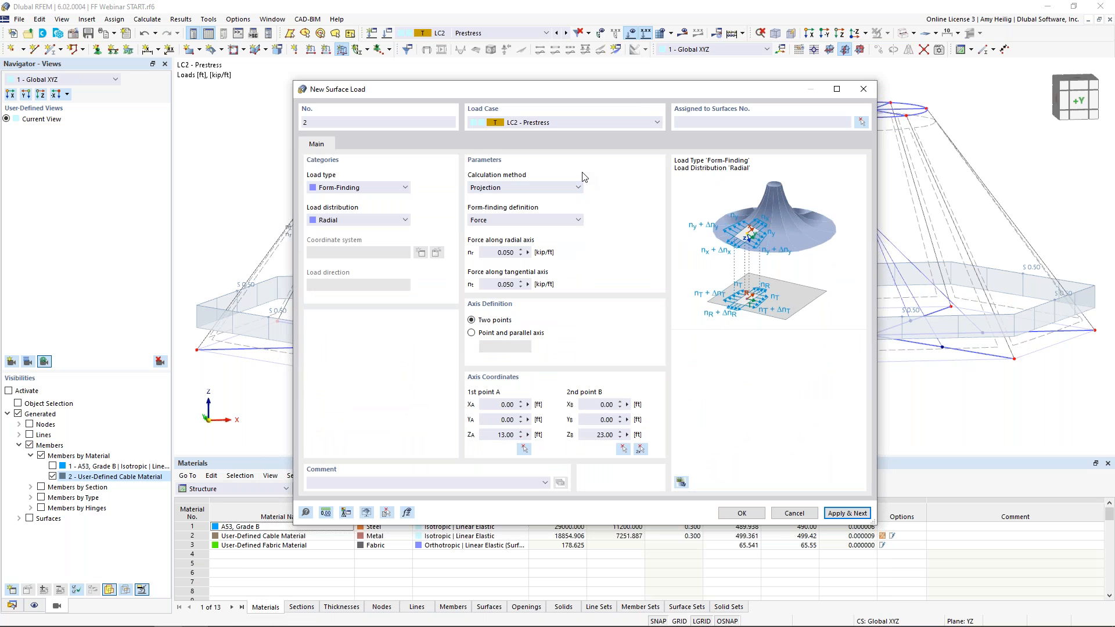
# Define the second load's axis by picking two points on the second mast, at X 20 ft, heights 13 ft and 23 ft
pyautogui.click(641, 450)
pyautogui.scroll(5, 624, 357)
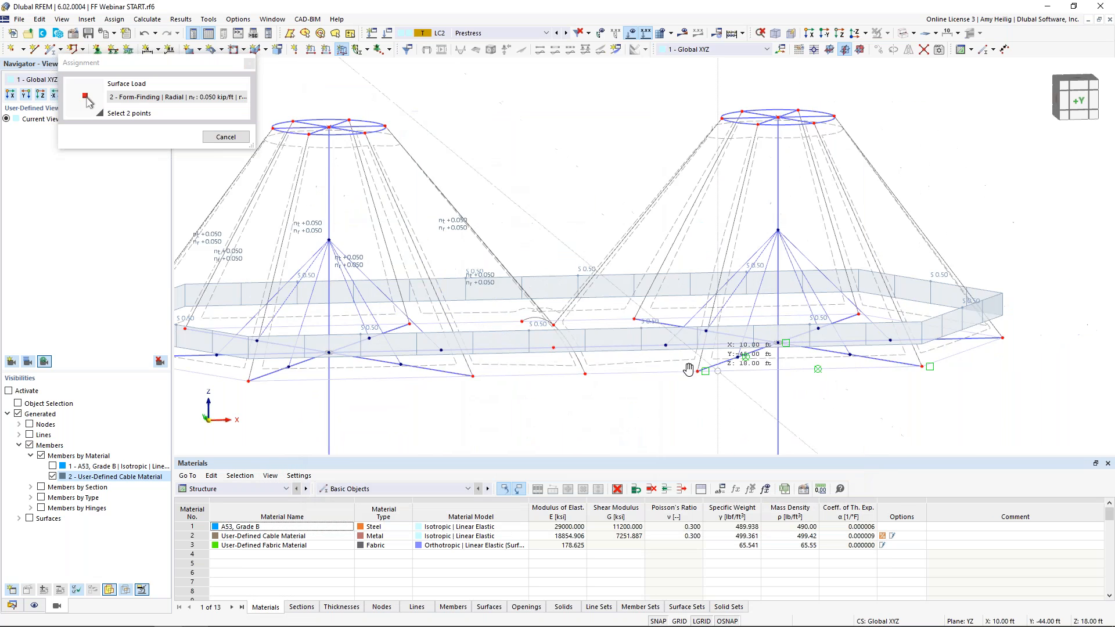
pyautogui.click(625, 356)
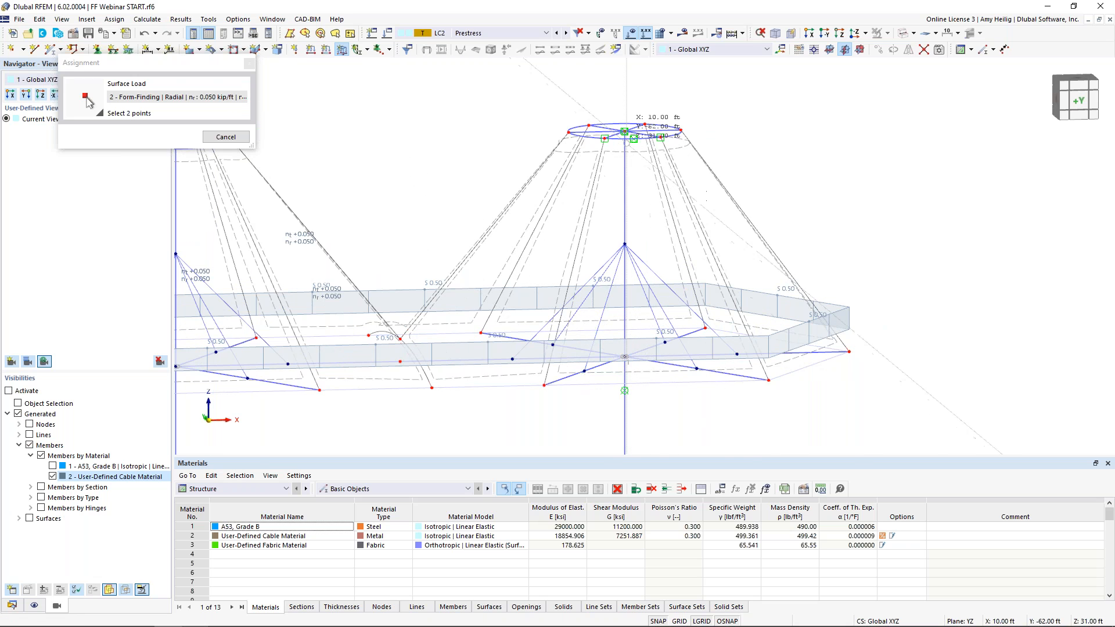
pyautogui.click(624, 131)
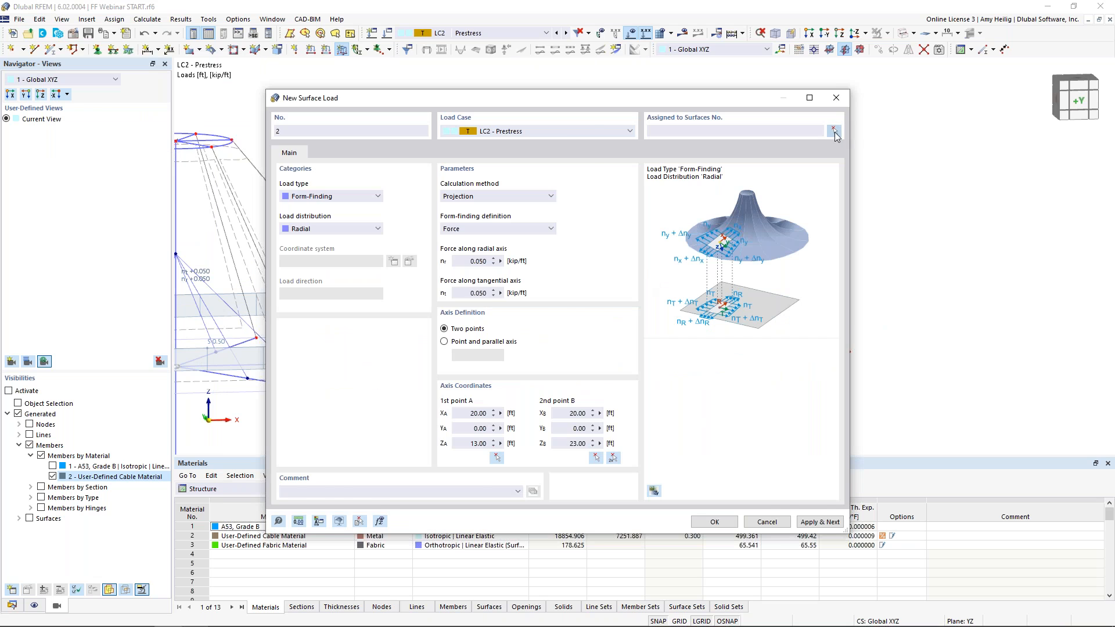
# Assign the second load to membrane surfaces 7-12 and confirm the dialog
pyautogui.click(834, 130)
pyautogui.moveTo(818, 243); pyautogui.dragTo(486, 191)
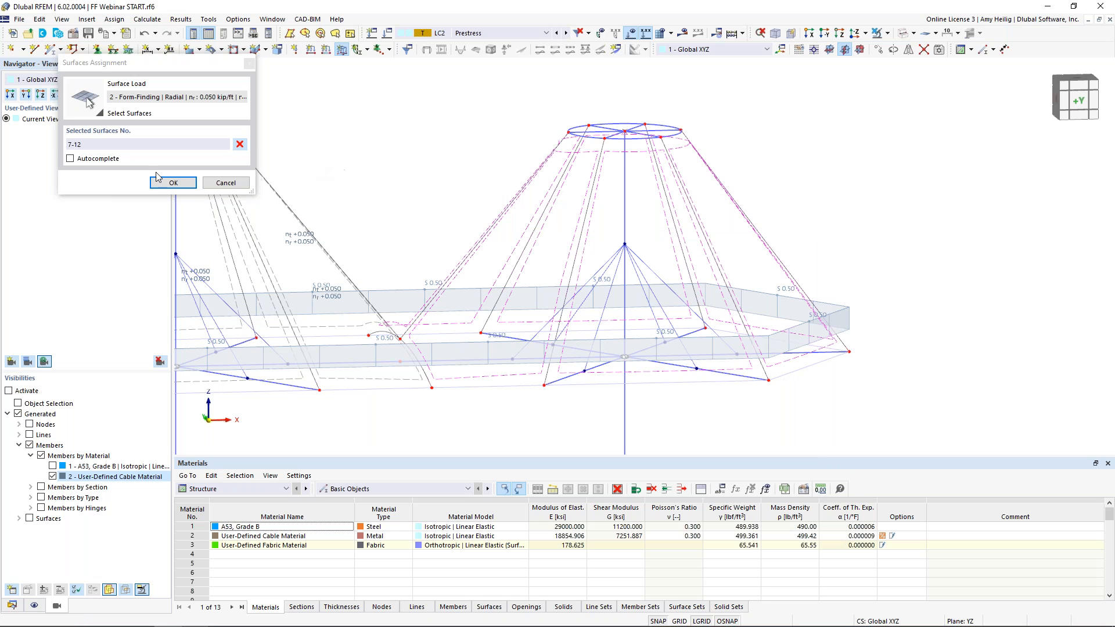
pyautogui.click(173, 185)
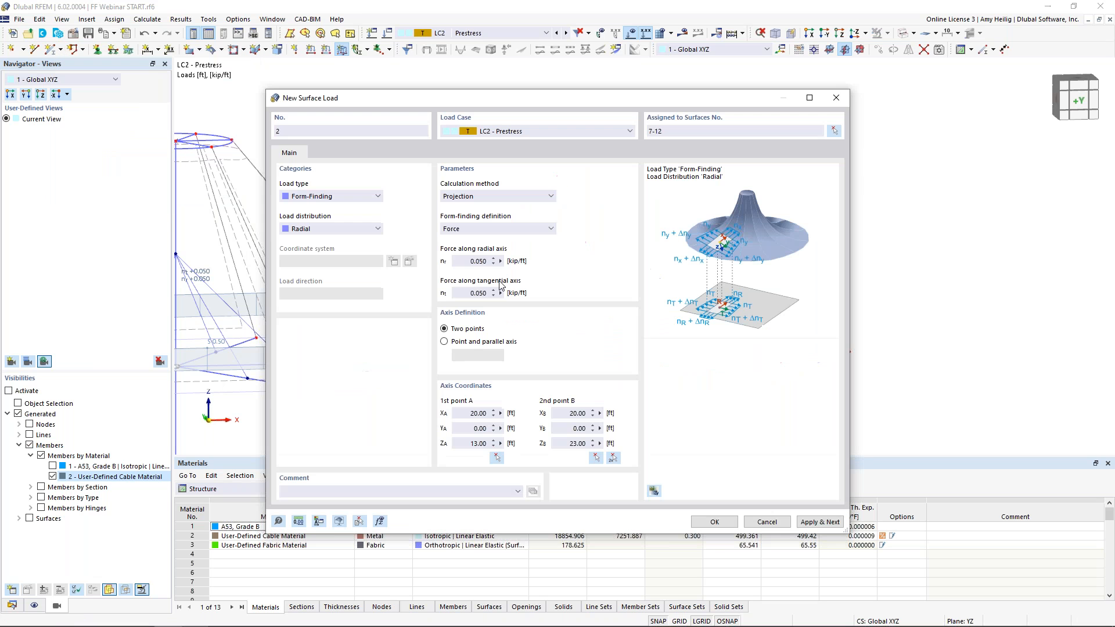
pyautogui.click(711, 517)
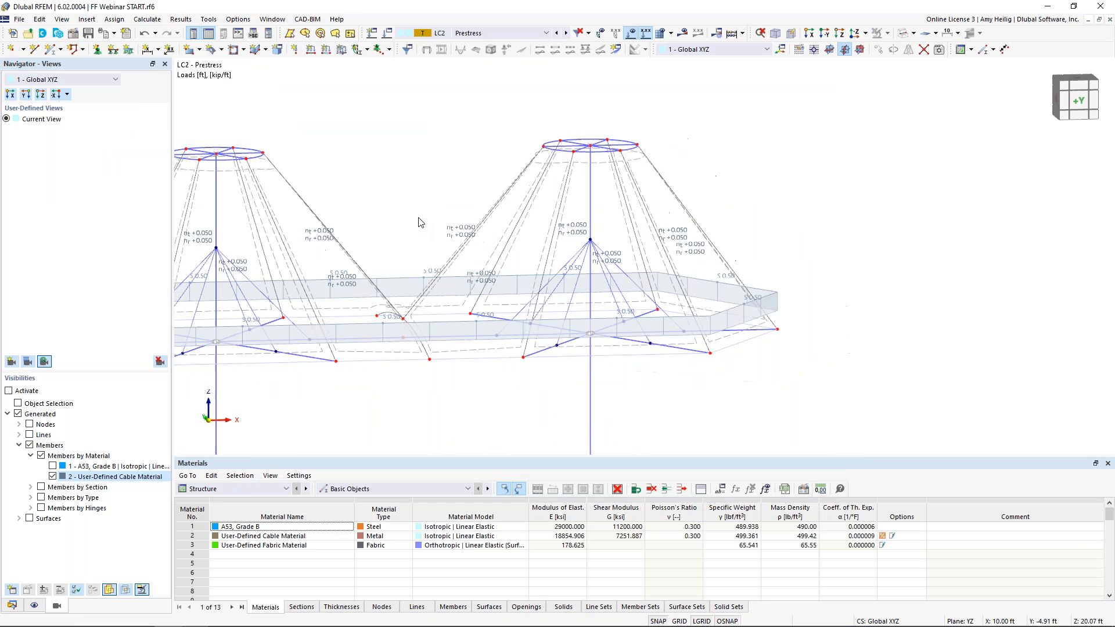
# Review the mesh settings and run the form-finding calculation for the model
pyautogui.moveTo(418, 219); pyautogui.dragTo(525, 212, button='middle')
pyautogui.scroll(-2, 526, 212)
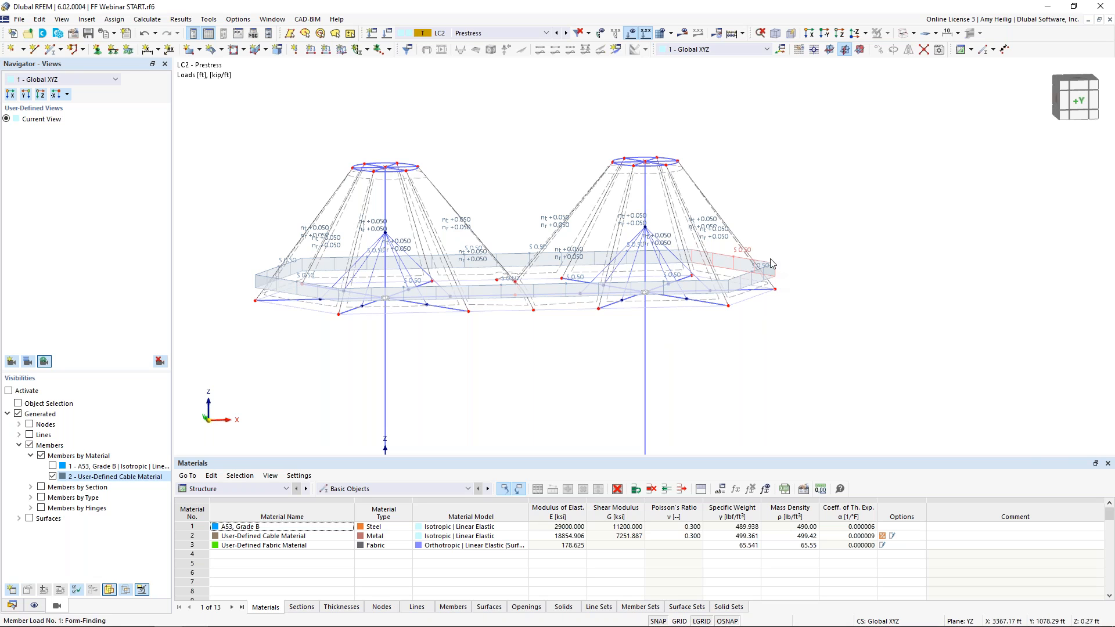
pyautogui.scroll(1, 517, 254)
pyautogui.moveTo(516, 253); pyautogui.dragTo(550, 242, button='middle')
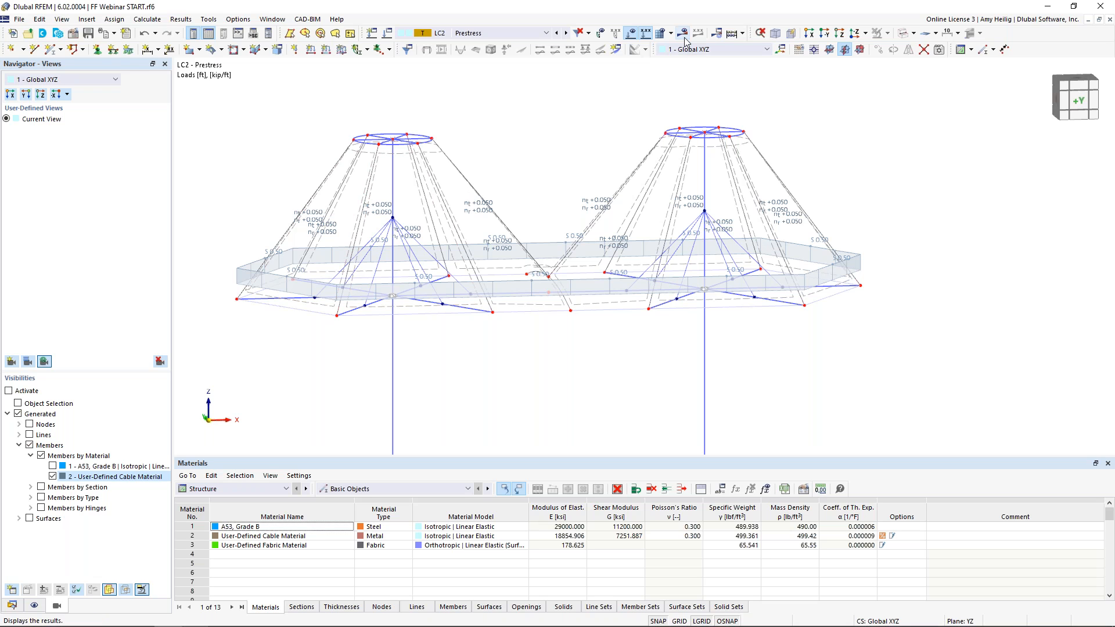
pyautogui.click(147, 19)
pyautogui.click(192, 146)
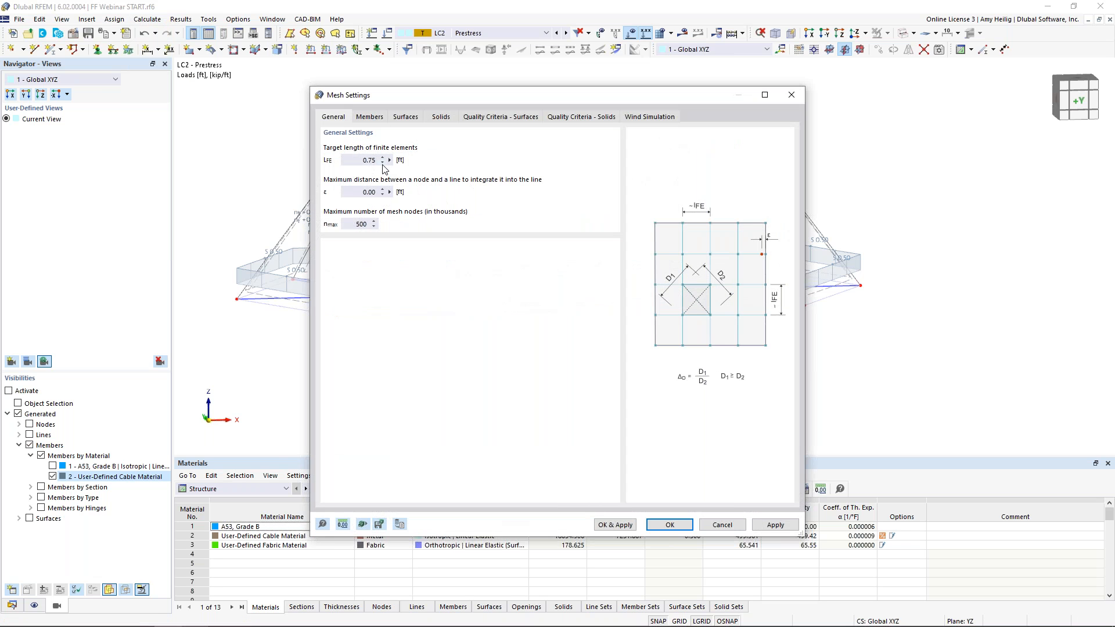
pyautogui.click(669, 525)
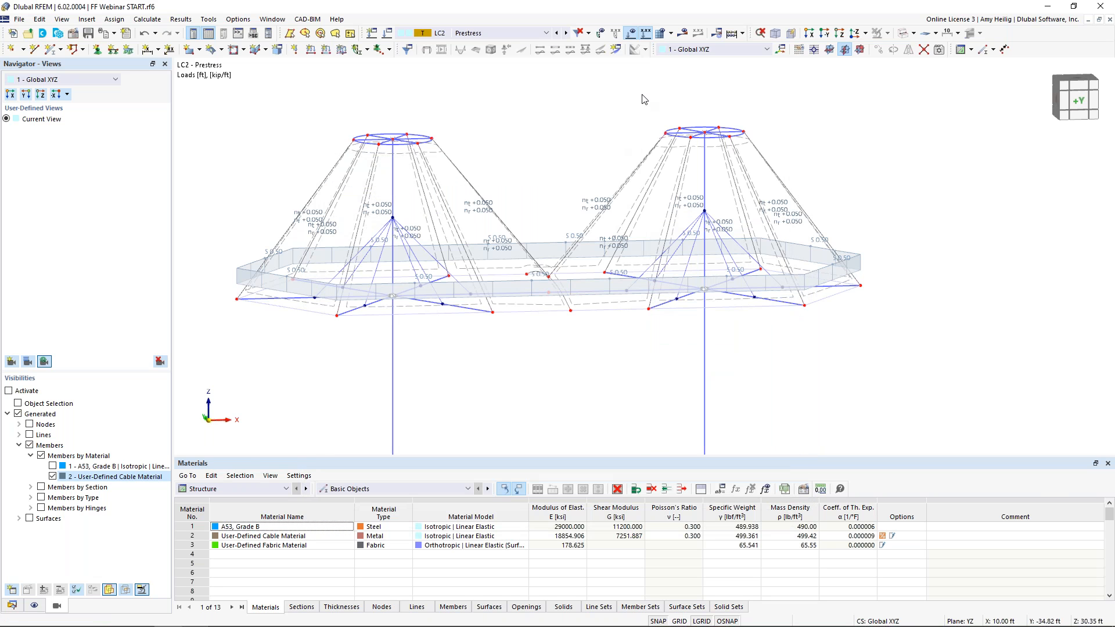
pyautogui.click(682, 33)
pyautogui.click(627, 368)
pyautogui.moveTo(452, 164); pyautogui.dragTo(520, 154, button='middle')
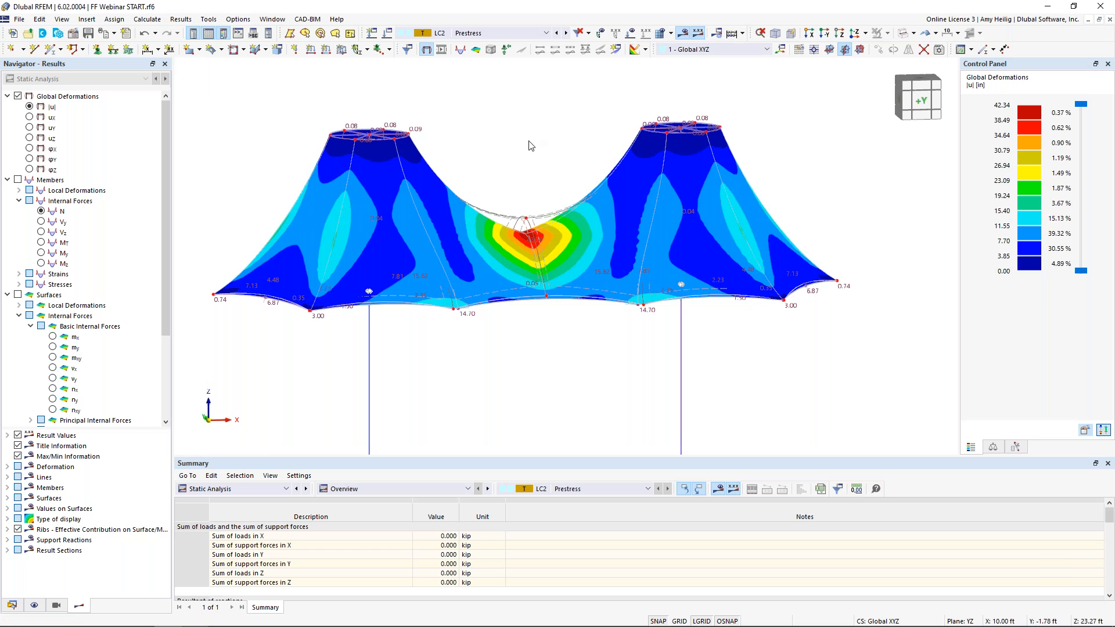
# Display the member axial force results for the Prestress load case
pyautogui.moveTo(535, 178); pyautogui.dragTo(548, 148, button='middle')
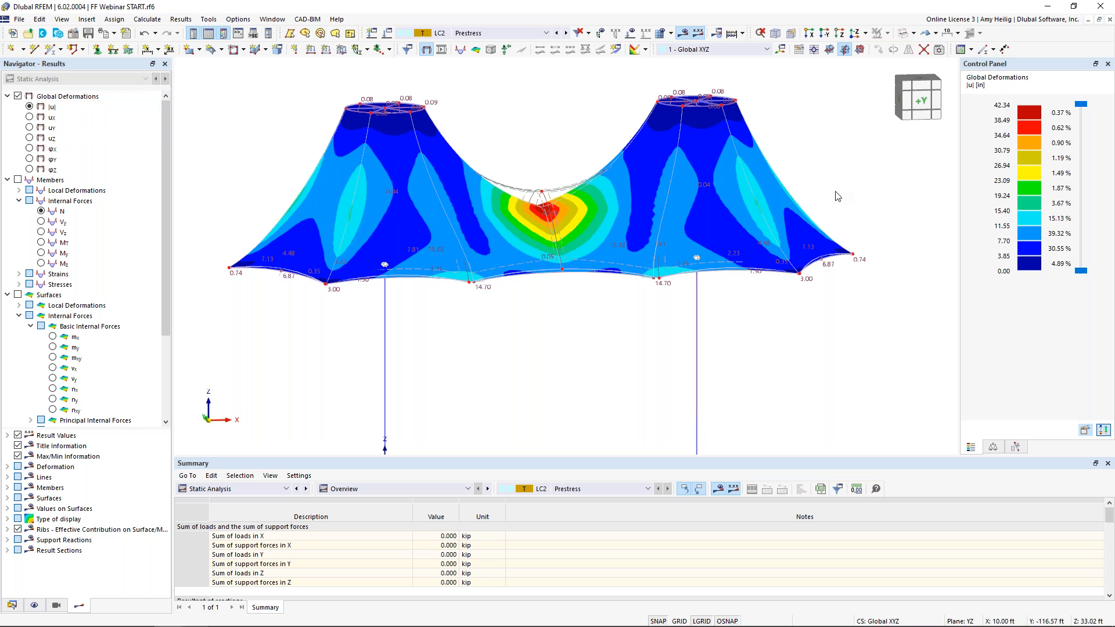
pyautogui.moveTo(701, 241)
pyautogui.keyDown('ctrl'); pyautogui.mouseDown(button='middle')
pyautogui.moveTo(700, 252)
pyautogui.moveTo(538, 286)
pyautogui.moveTo(497, 281)
pyautogui.moveTo(698, 263)
pyautogui.moveTo(720, 249)
pyautogui.mouseUp(button='middle'); pyautogui.keyUp('ctrl')
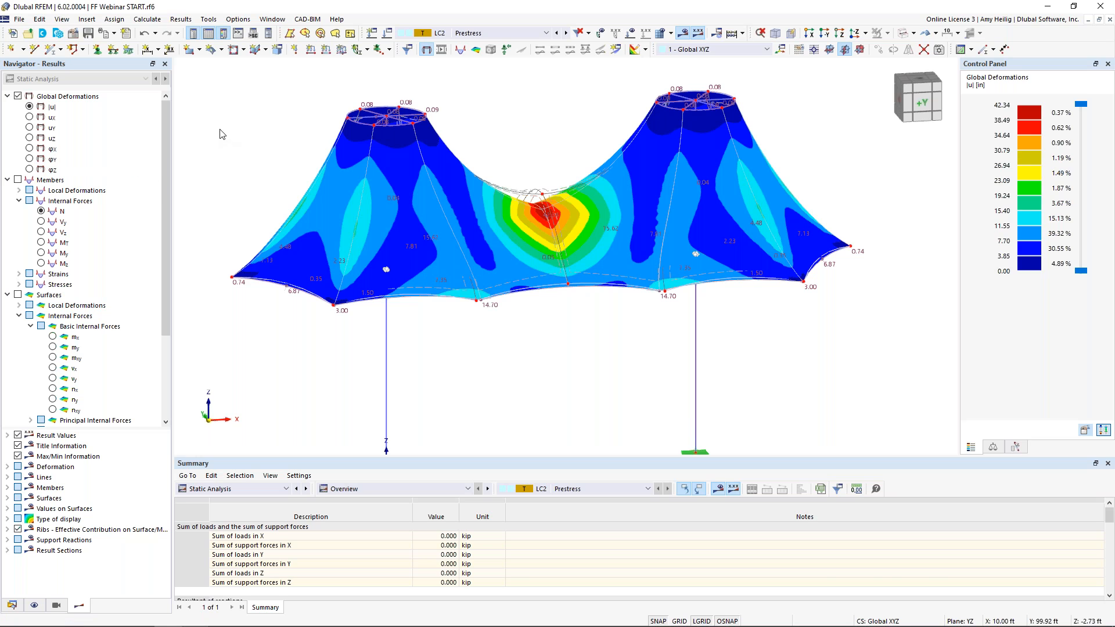
pyautogui.click(18, 180)
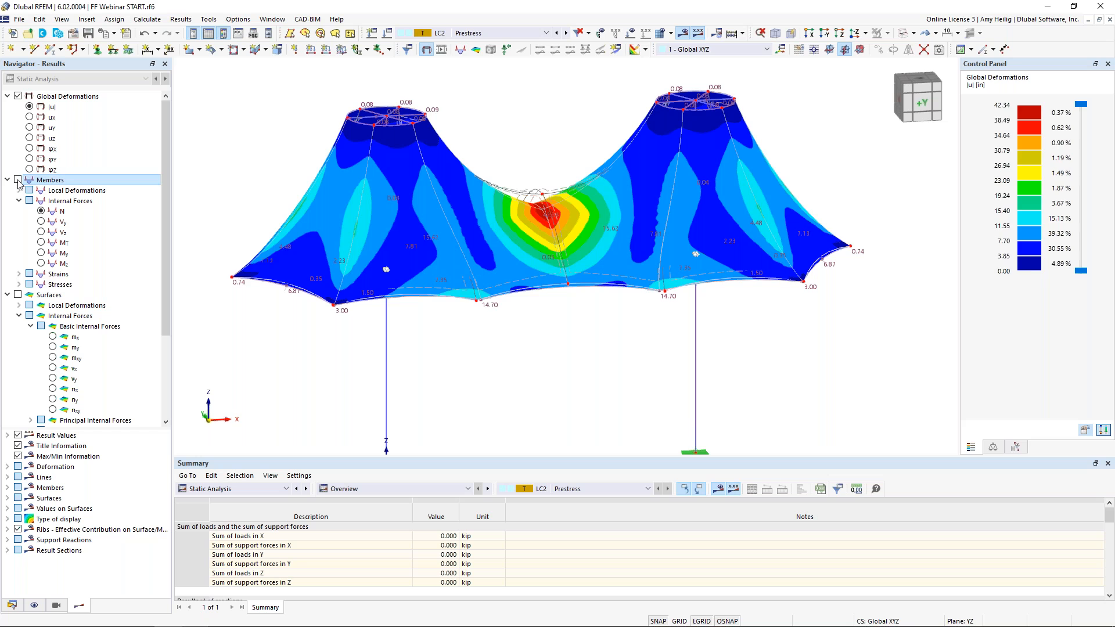
pyautogui.moveTo(468, 331); pyautogui.dragTo(494, 304, button='middle')
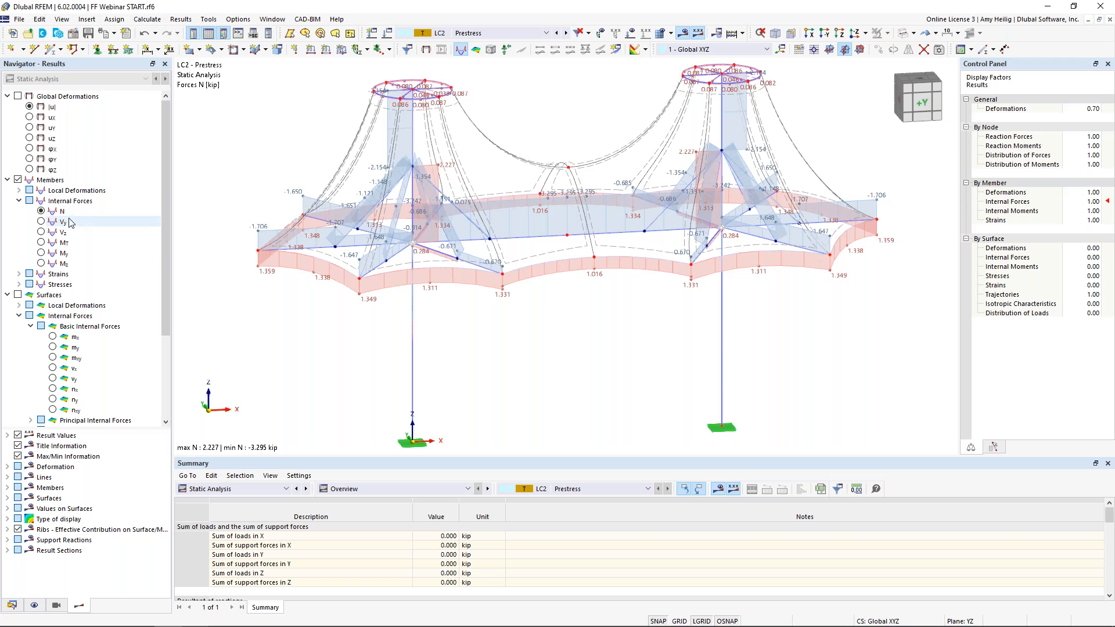
# Isolate the cable members to inspect their axial forces, then leave visibility mode and return to results
pyautogui.click(56, 605)
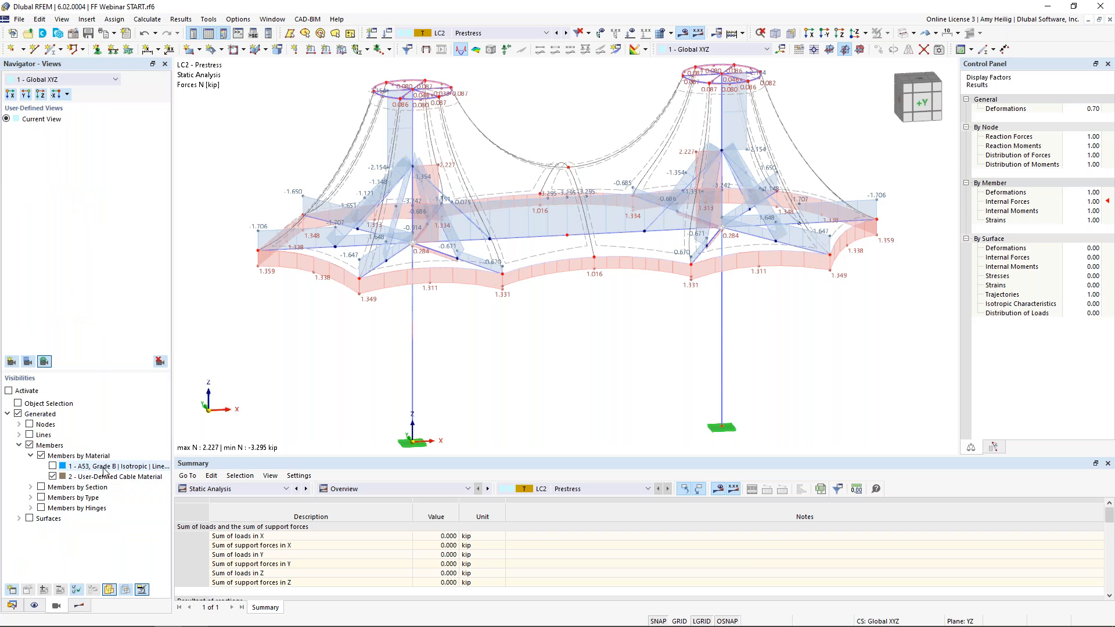
pyautogui.click(55, 479)
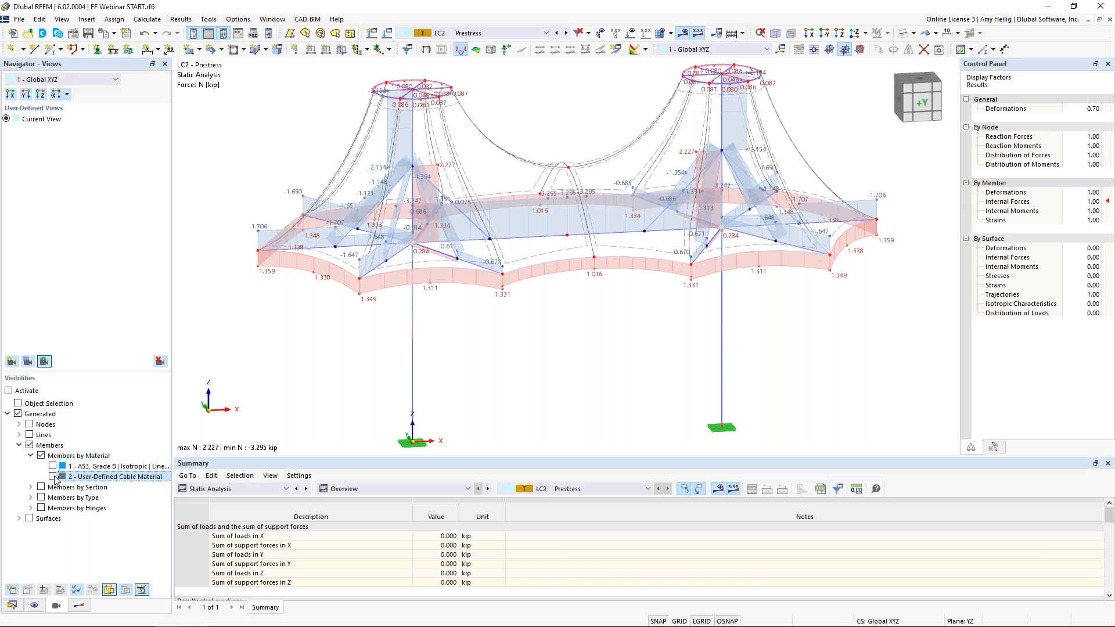
pyautogui.click(52, 477)
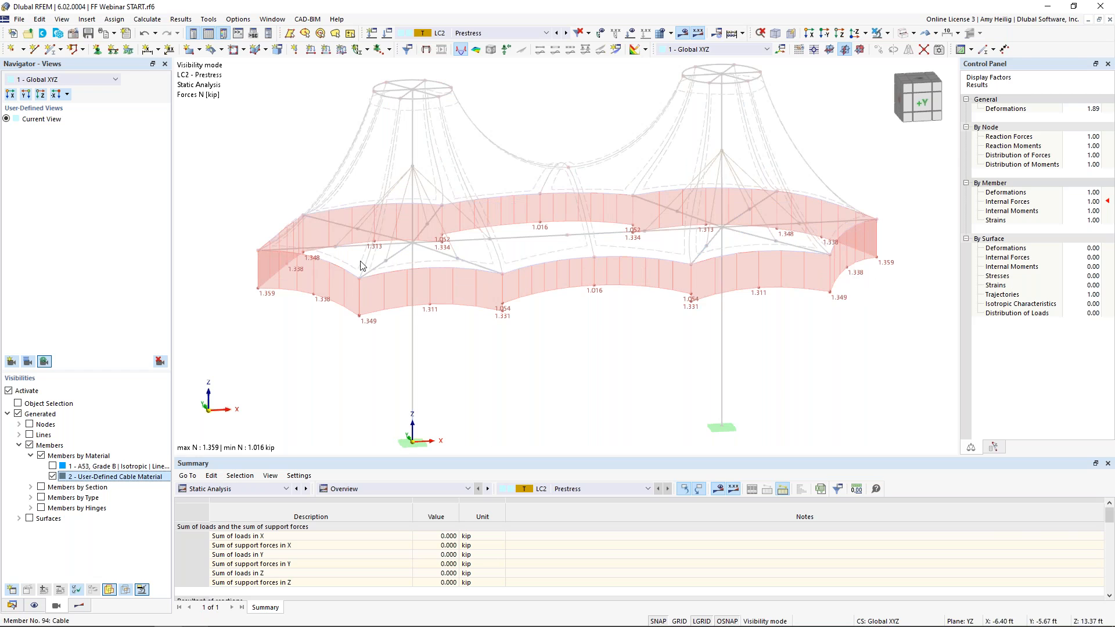
pyautogui.moveTo(722, 333)
pyautogui.keyDown('ctrl'); pyautogui.mouseDown(button='middle')
pyautogui.moveTo(621, 338)
pyautogui.moveTo(722, 323)
pyautogui.mouseUp(button='middle'); pyautogui.keyUp('ctrl')
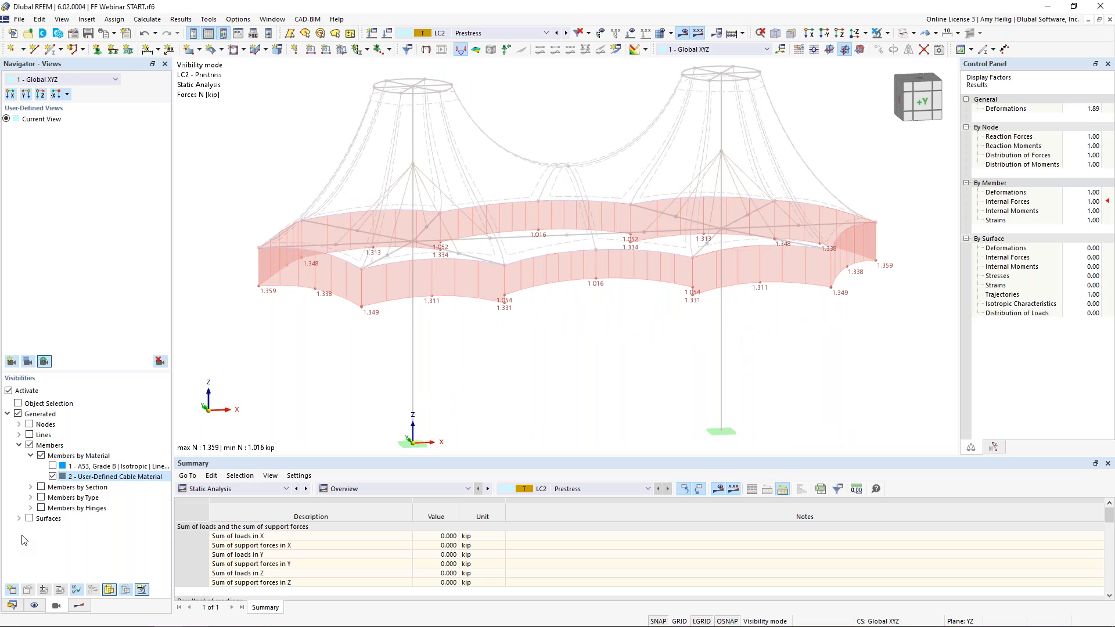
pyautogui.click(874, 35)
pyautogui.click(79, 607)
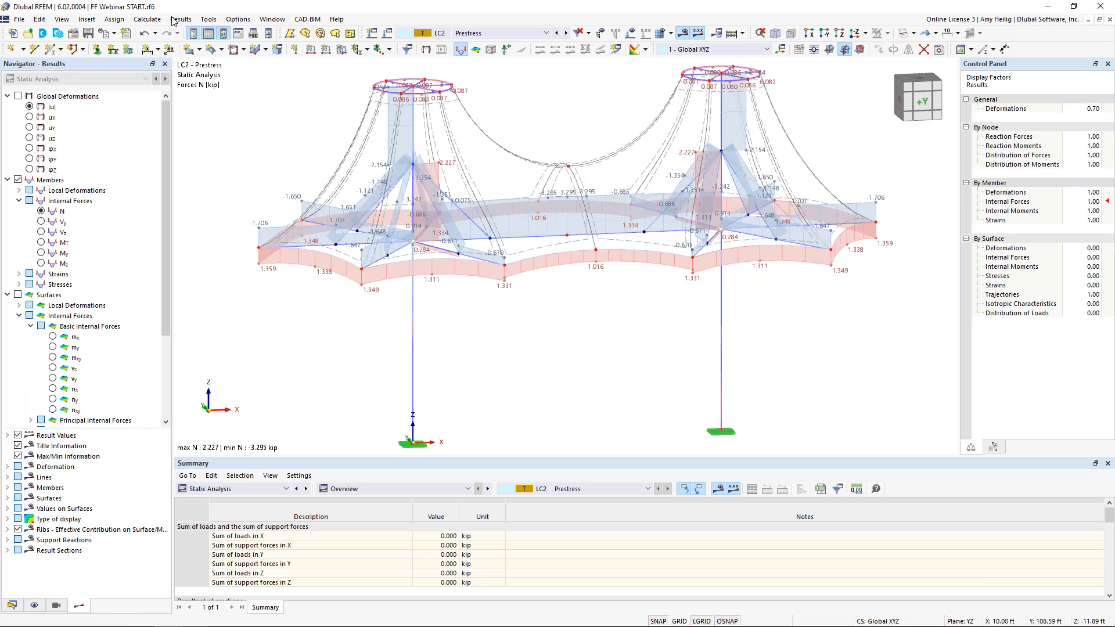
# Hide member results and show the membrane axial forces nx with the color scale legend
pyautogui.click(18, 180)
pyautogui.click(7, 180)
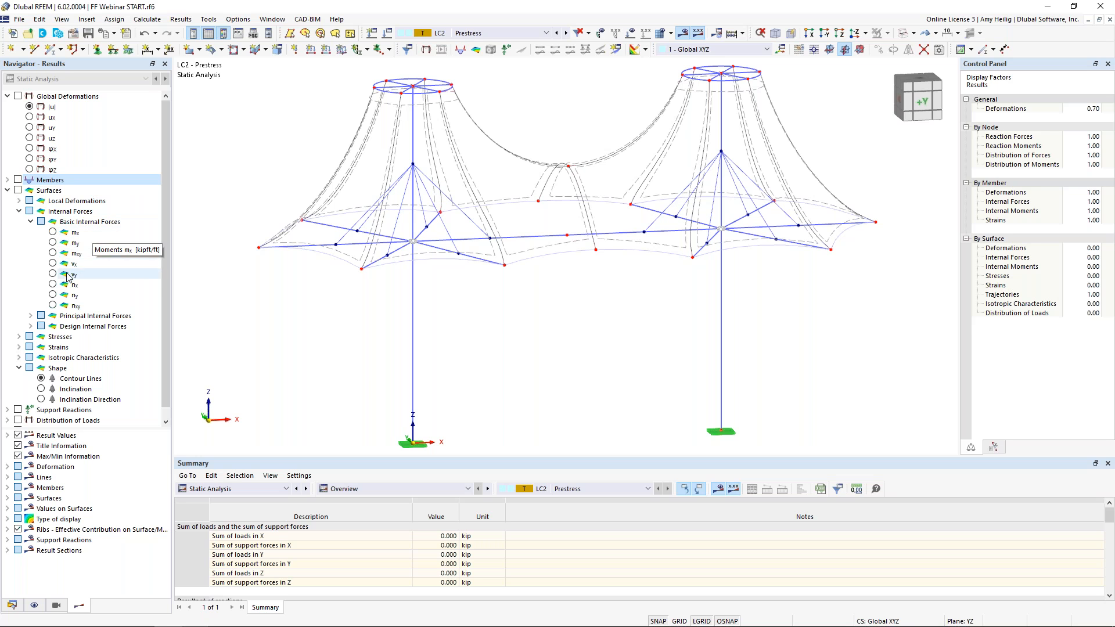
pyautogui.click(52, 285)
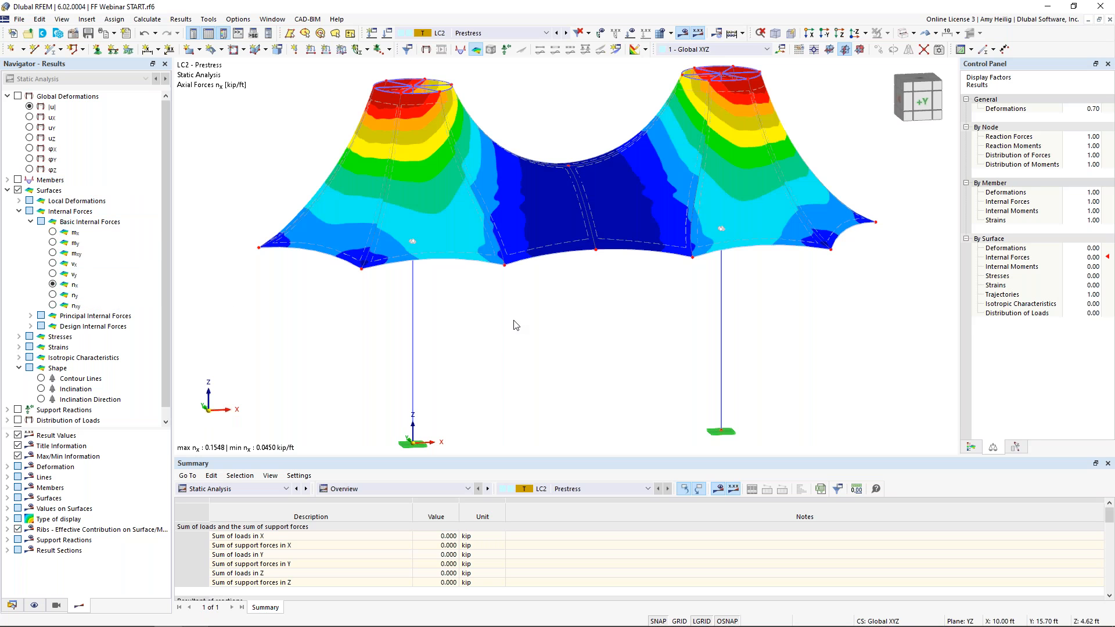
pyautogui.scroll(-3, 530, 317)
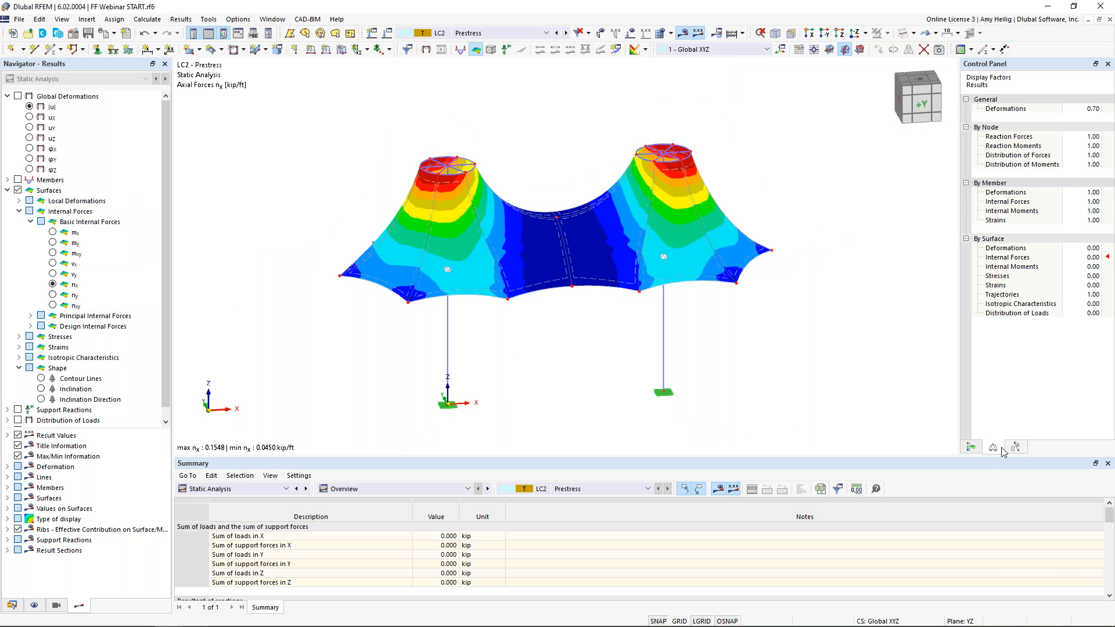
pyautogui.click(972, 448)
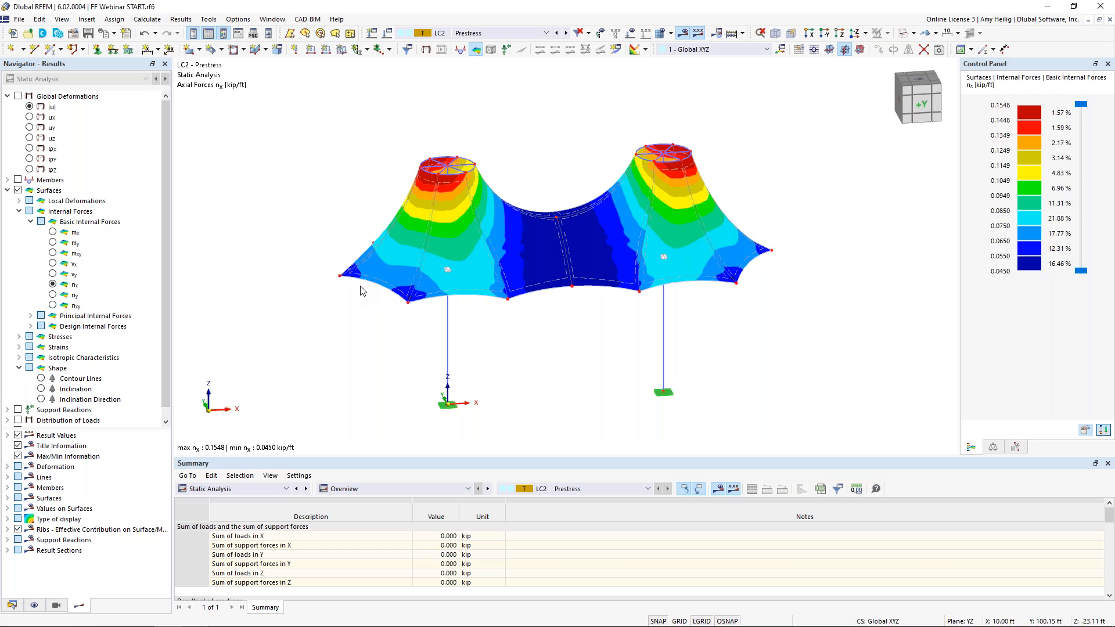
# Show membrane forces ny and the shape results: contour lines, inclination and inclination direction
pyautogui.click(52, 295)
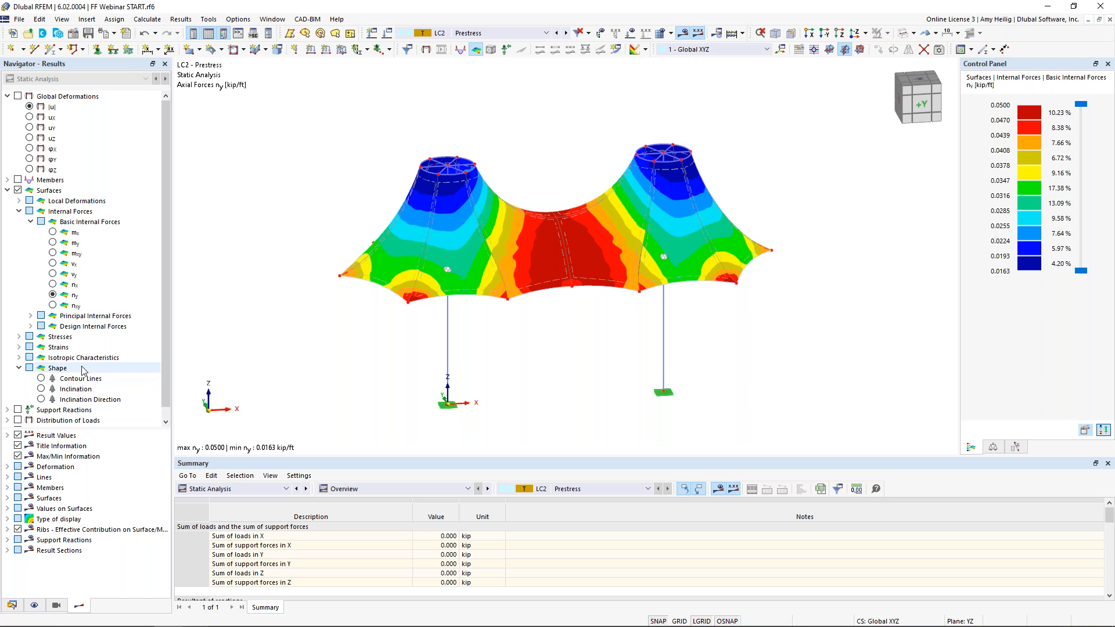
pyautogui.click(42, 379)
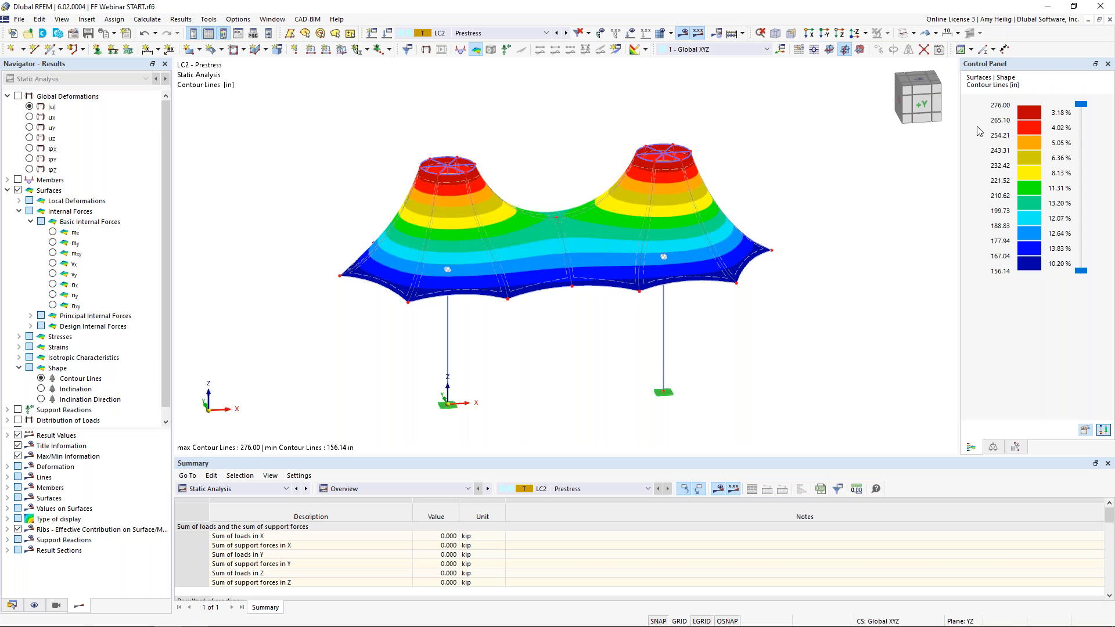
pyautogui.click(41, 390)
pyautogui.moveTo(605, 322); pyautogui.dragTo(606, 350, button='middle')
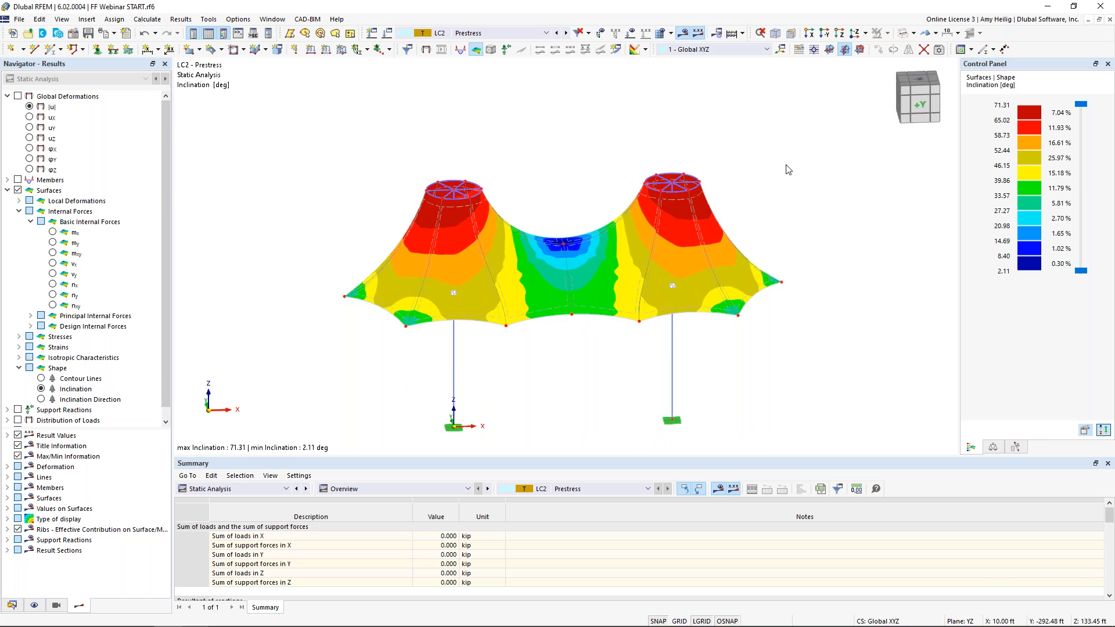
pyautogui.click(41, 399)
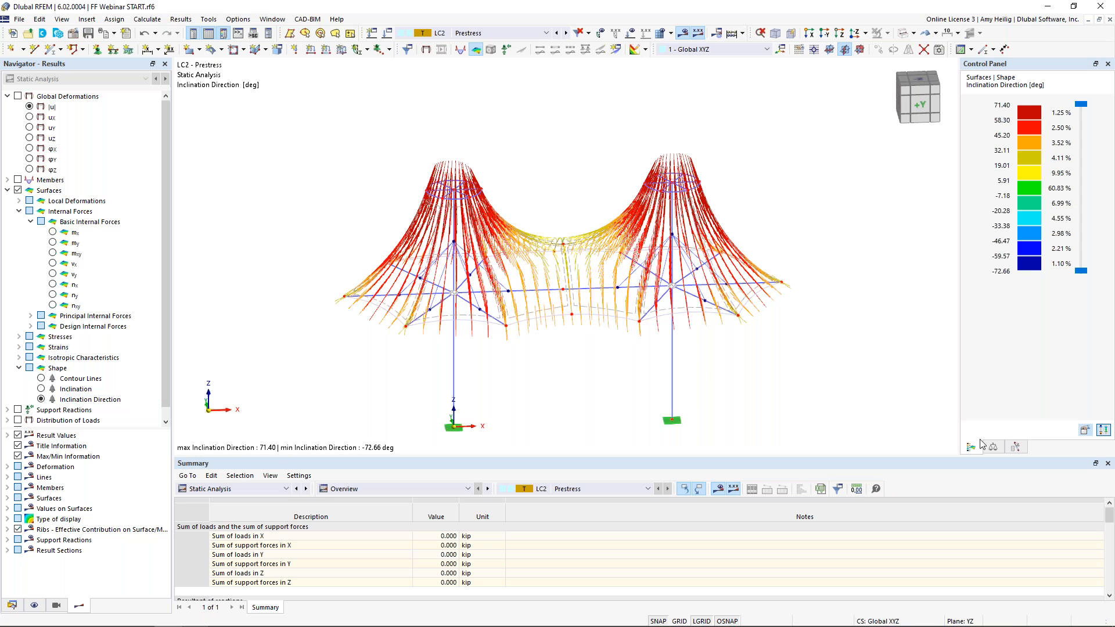
pyautogui.click(993, 447)
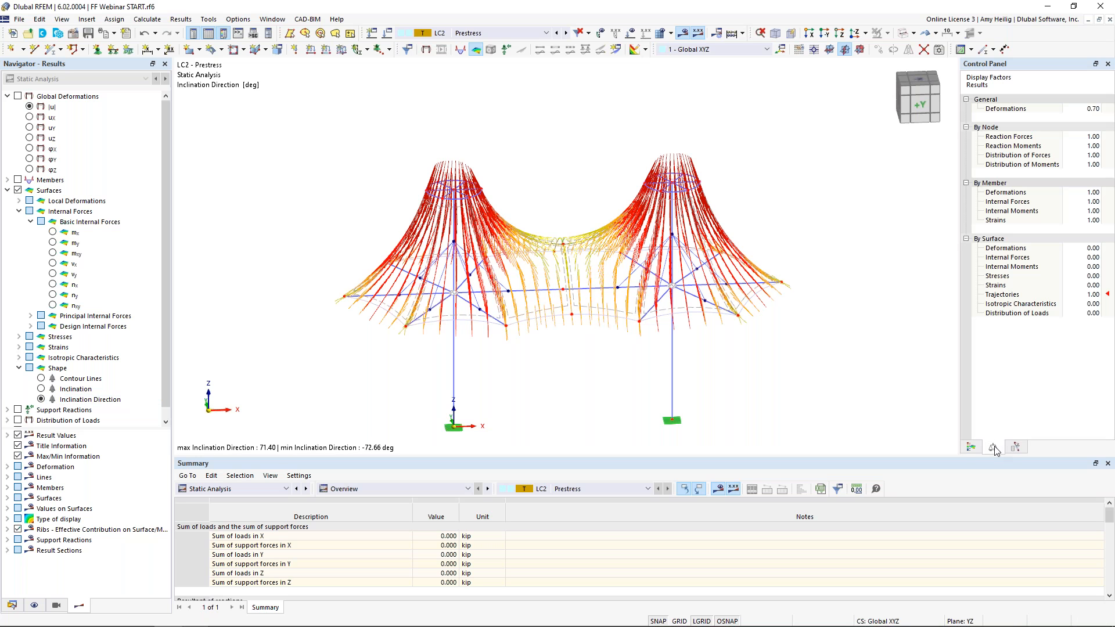
# Reduce the display factor for surface trajectories to 0.13
pyautogui.click(1093, 296)
pyautogui.click(1097, 296)
pyautogui.click(1096, 296)
pyautogui.click(1097, 296)
pyautogui.click(1097, 296)
pyautogui.click(1096, 296)
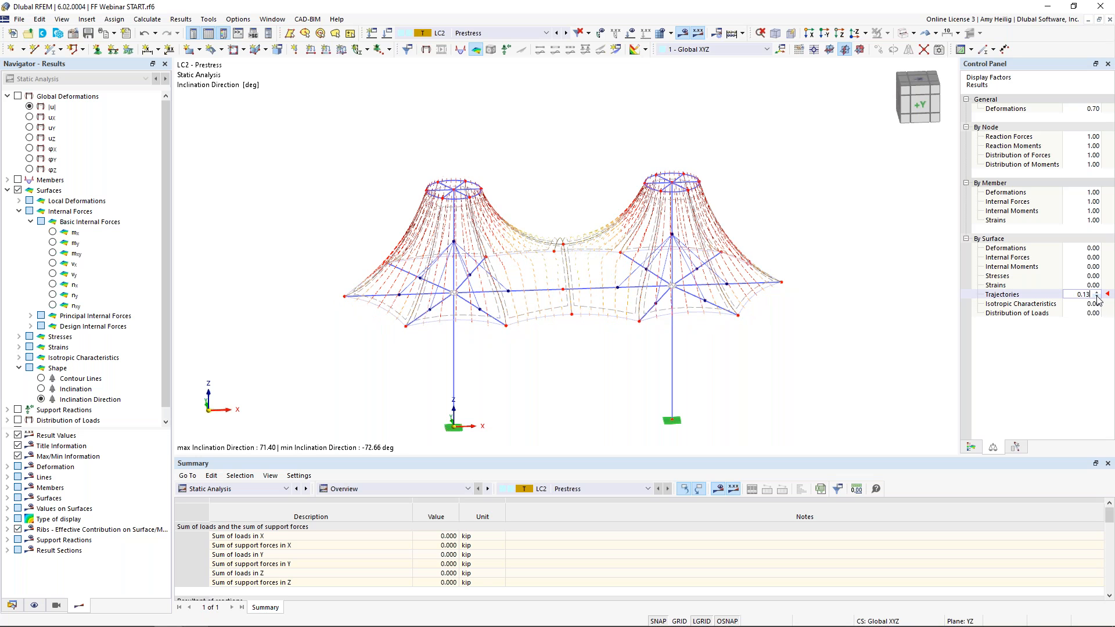
# Turn off the results display to show the bare model
pyautogui.moveTo(430, 270); pyautogui.dragTo(406, 272, button='middle')
pyautogui.scroll(5, 406, 271)
pyautogui.moveTo(362, 238)
pyautogui.keyDown('ctrl'); pyautogui.mouseDown(button='middle')
pyautogui.moveTo(557, 316)
pyautogui.moveTo(623, 323)
pyautogui.moveTo(661, 315)
pyautogui.moveTo(723, 242)
pyautogui.moveTo(436, 319)
pyautogui.moveTo(460, 281)
pyautogui.moveTo(351, 240)
pyautogui.mouseUp(button='middle'); pyautogui.keyUp('ctrl')
pyautogui.scroll(-3, 352, 240)
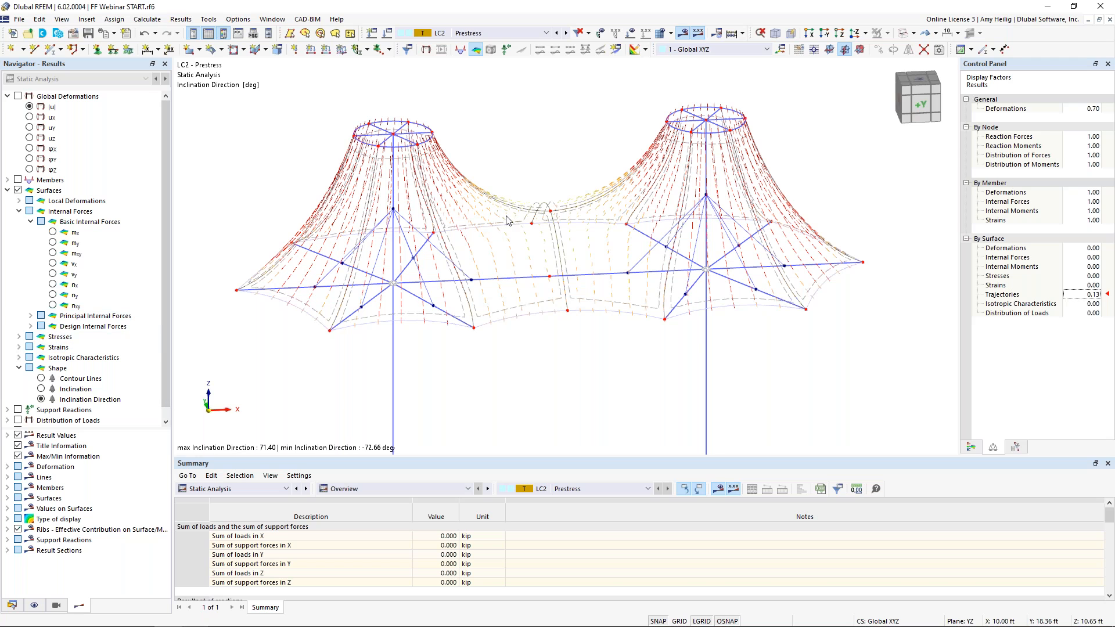
pyautogui.click(683, 35)
pyautogui.scroll(-2, 610, 348)
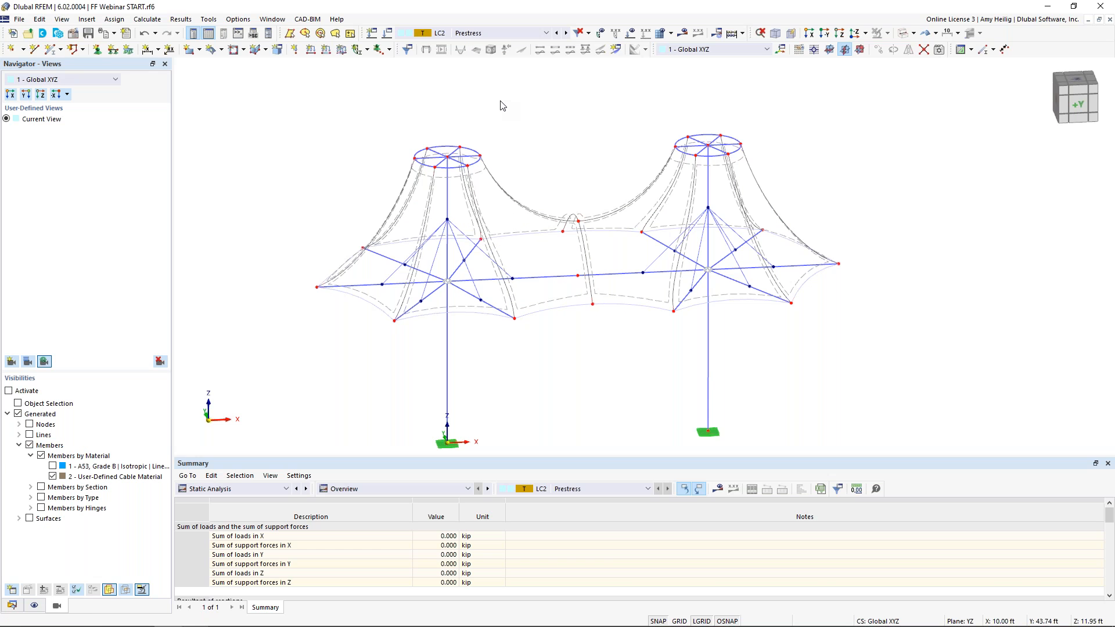
# Create load case LC3 named Live with the action category Live load
pyautogui.click(386, 34)
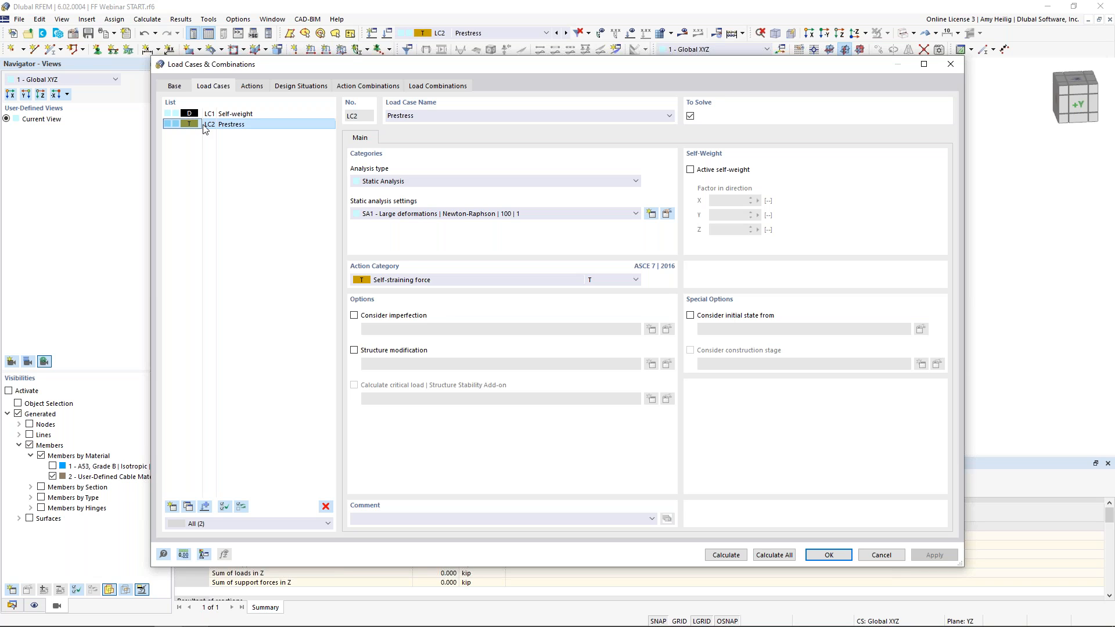
pyautogui.click(171, 506)
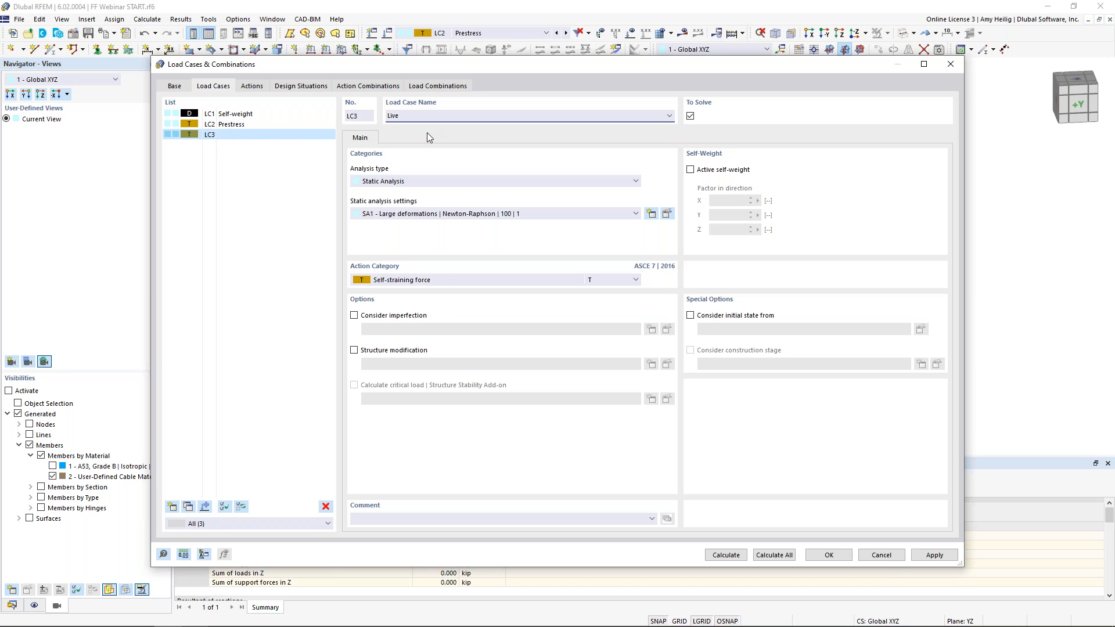
pyautogui.click(438, 278)
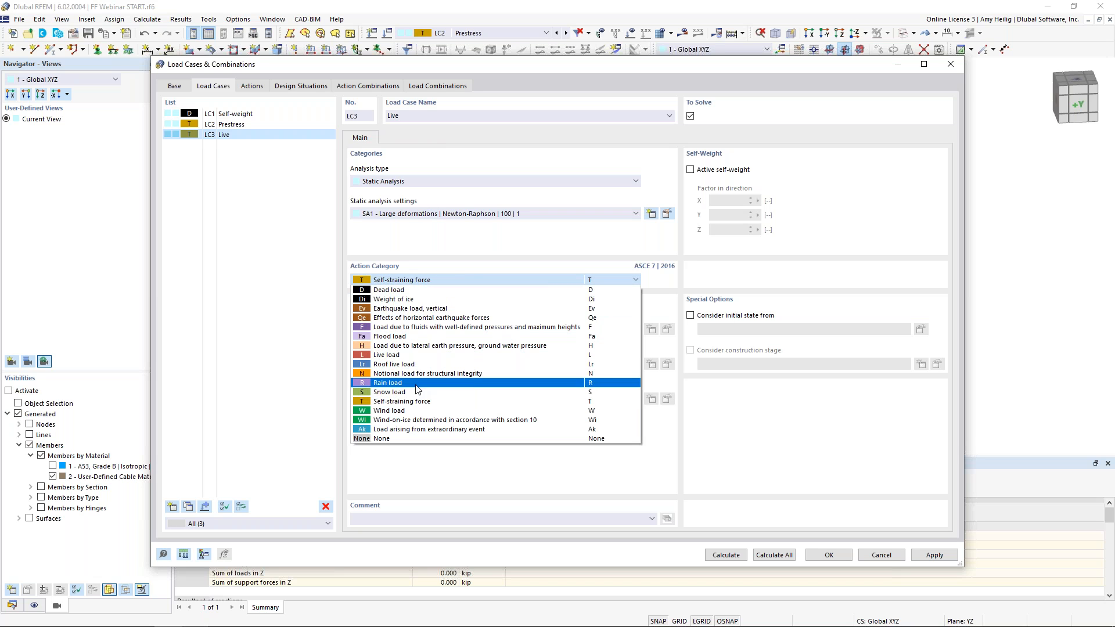
pyautogui.click(406, 357)
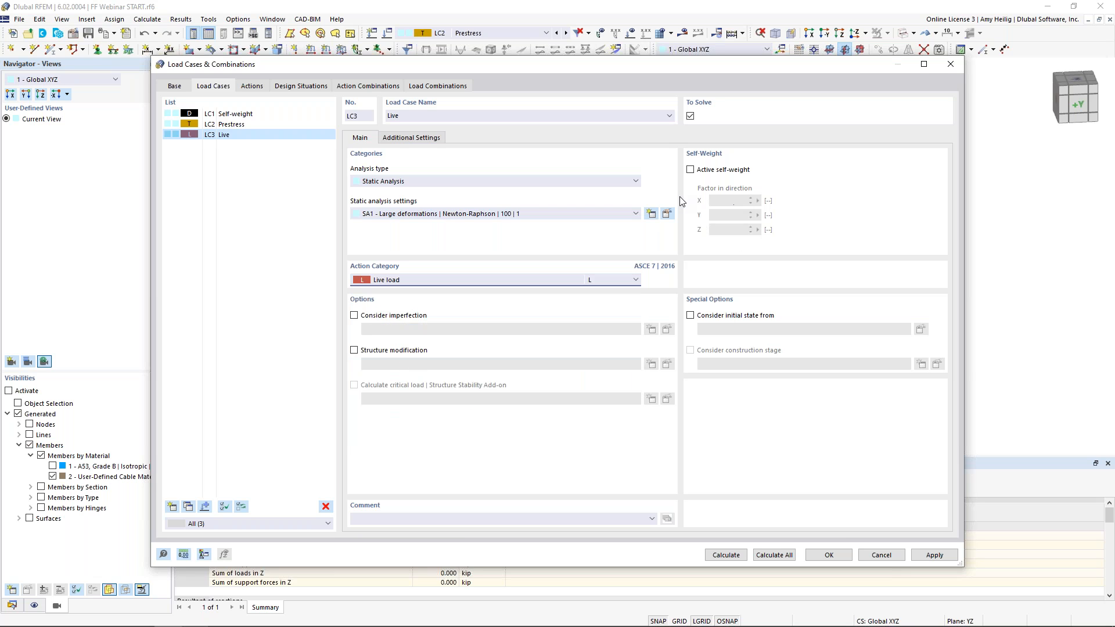
pyautogui.click(828, 556)
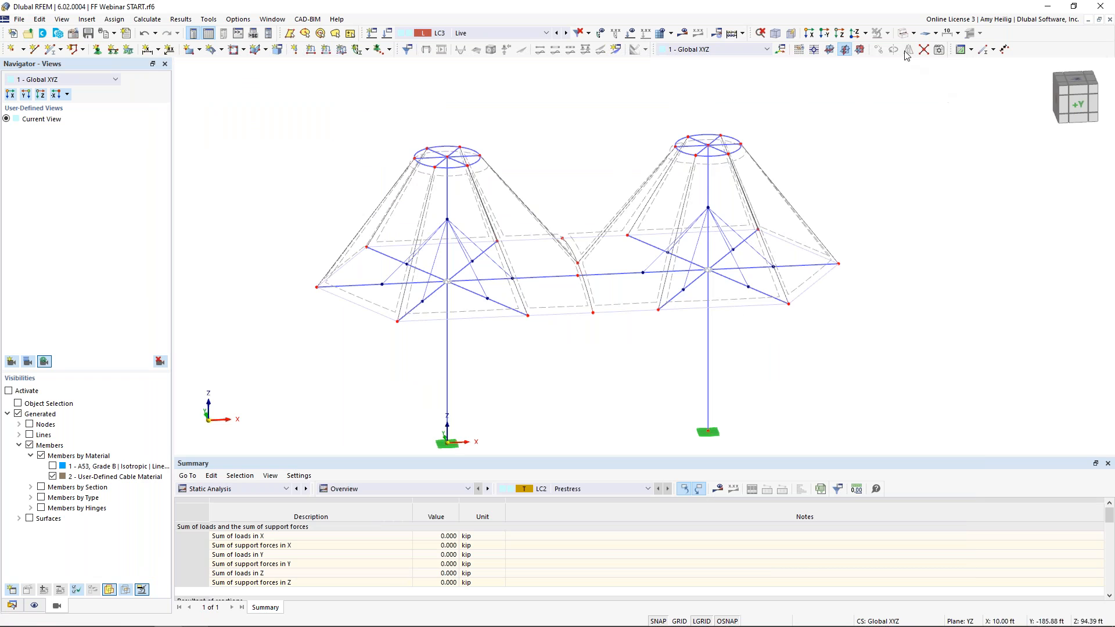
# Apply a uniform 0.005 ksf surface load in local z direction to all membrane surfaces in LC3
pyautogui.click(903, 35)
pyautogui.click(903, 36)
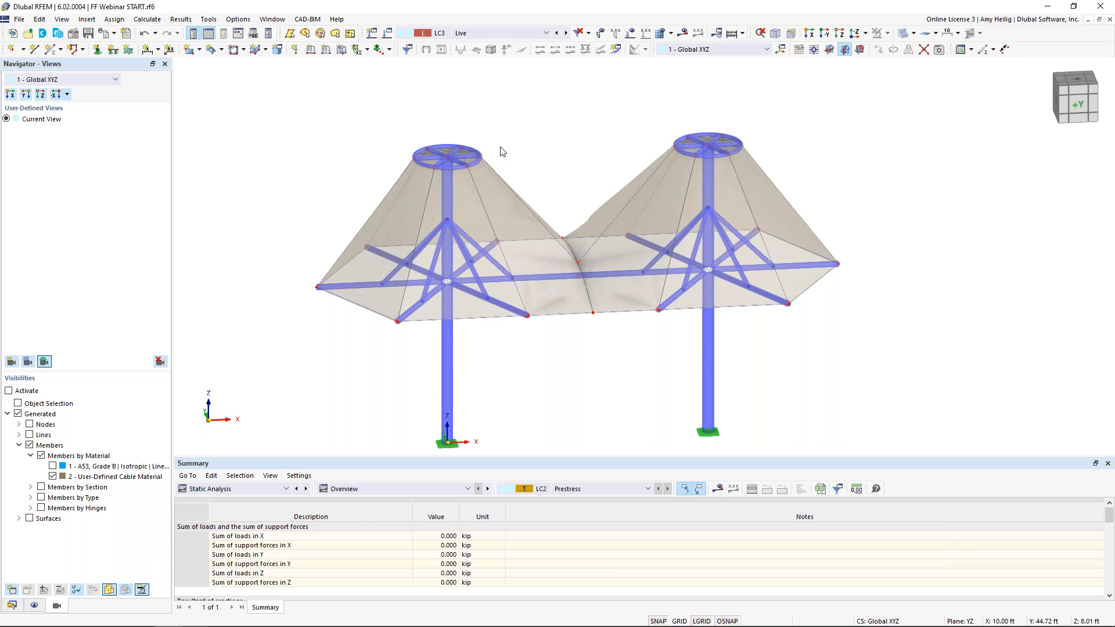
pyautogui.keyDown('ctrl'); pyautogui.moveTo(515, 142); pyautogui.dragTo(550, 132, button='middle'); pyautogui.keyUp('ctrl')
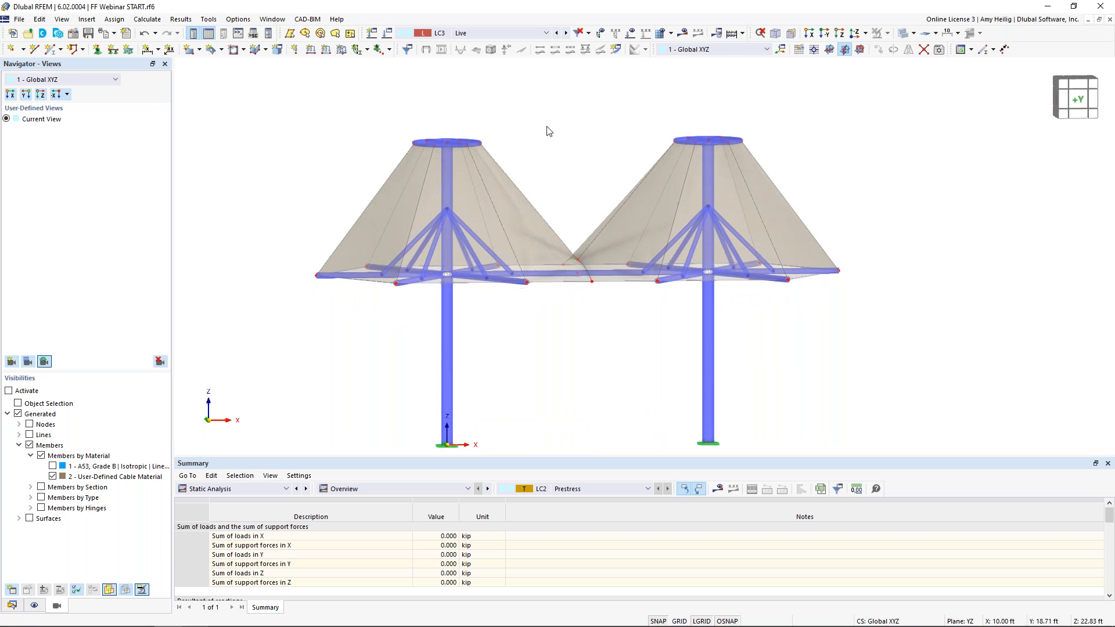
pyautogui.click(342, 50)
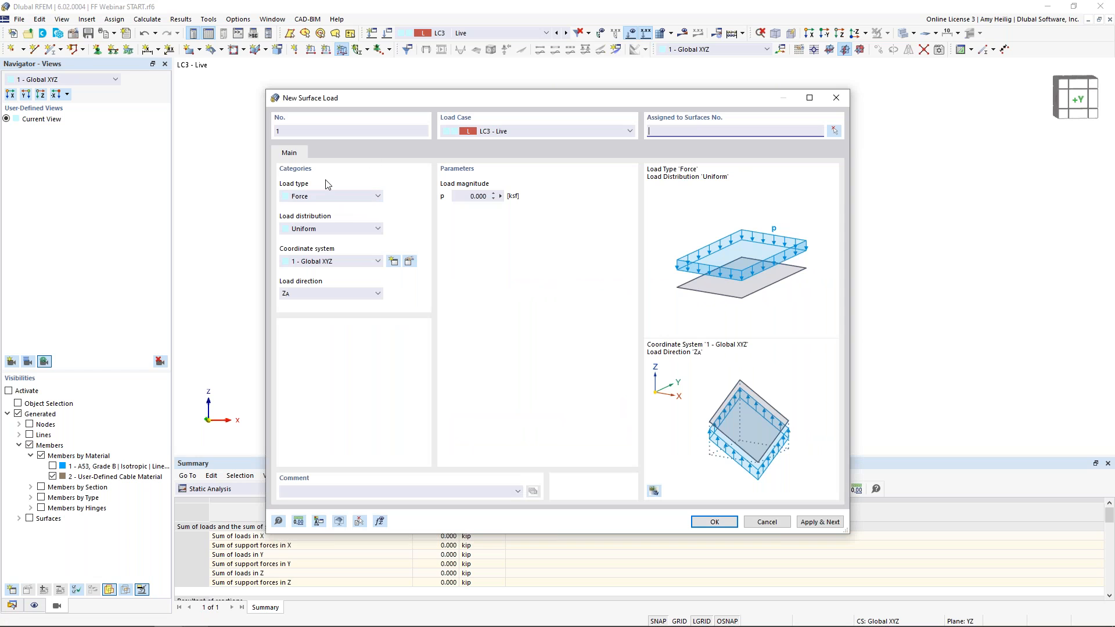
pyautogui.click(477, 196)
pyautogui.write('0.005')
pyautogui.click(325, 263)
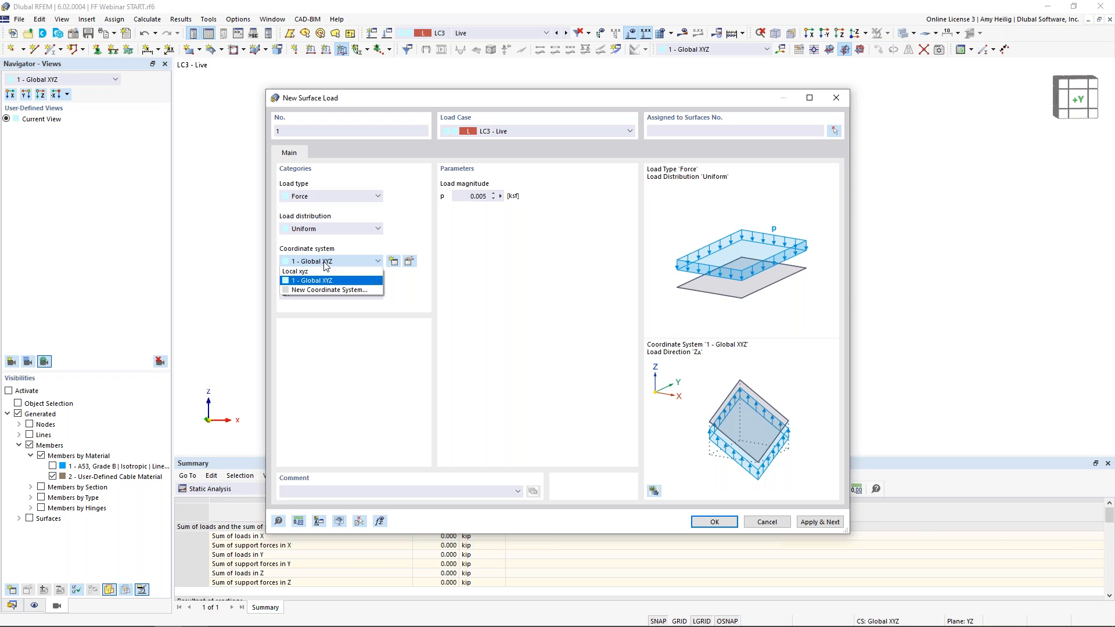
pyautogui.click(312, 272)
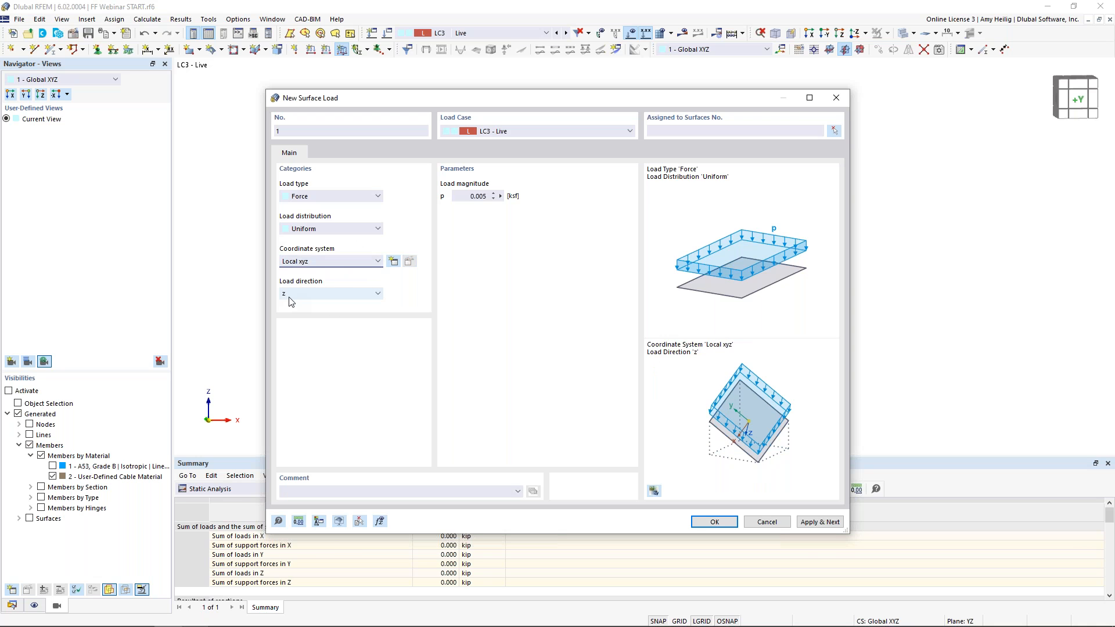
pyautogui.click(708, 522)
pyautogui.moveTo(888, 324); pyautogui.dragTo(290, 80)
pyautogui.click(176, 185)
pyautogui.keyDown('ctrl'); pyautogui.moveTo(796, 225); pyautogui.dragTo(447, 101, button='middle'); pyautogui.keyUp('ctrl')
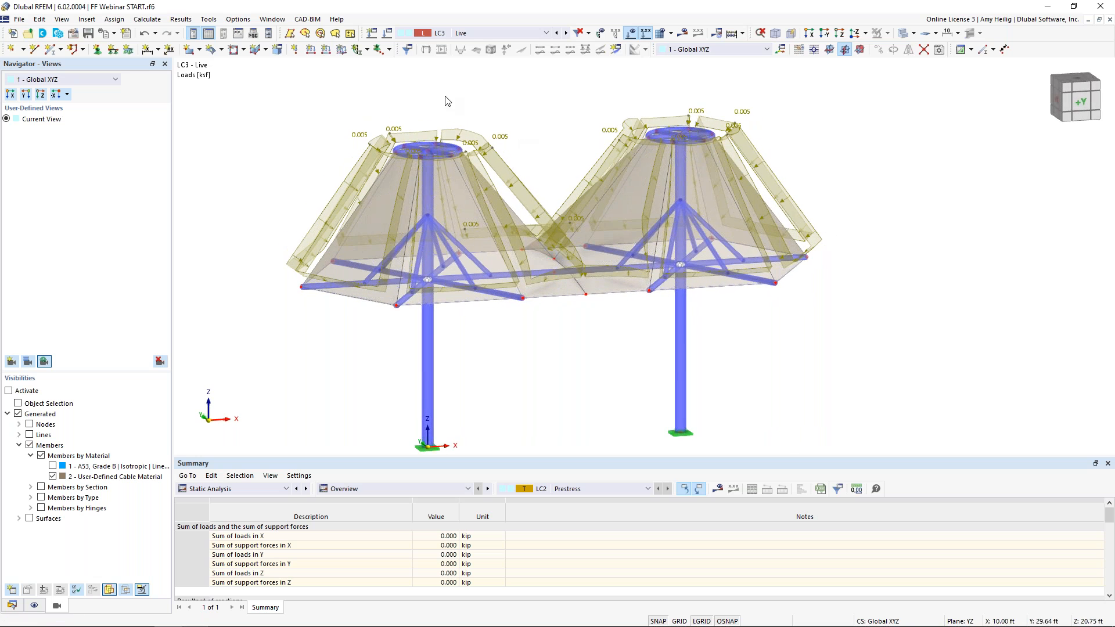
# Set the Self-weight and Live load cases to consider the initial state from LC2 - Prestress
pyautogui.click(389, 35)
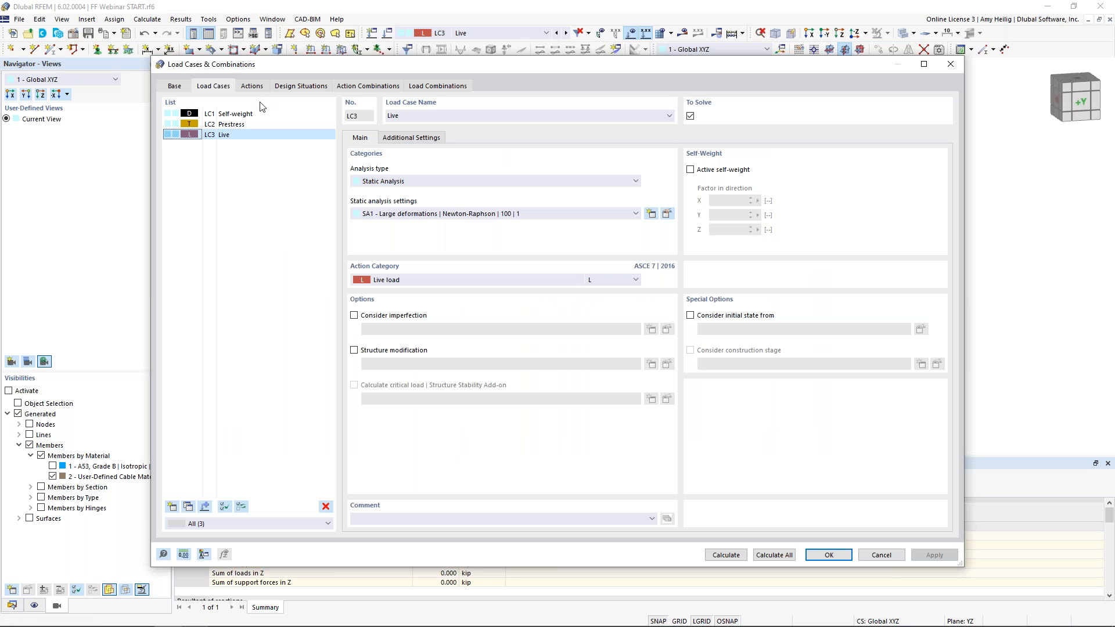
pyautogui.click(232, 114)
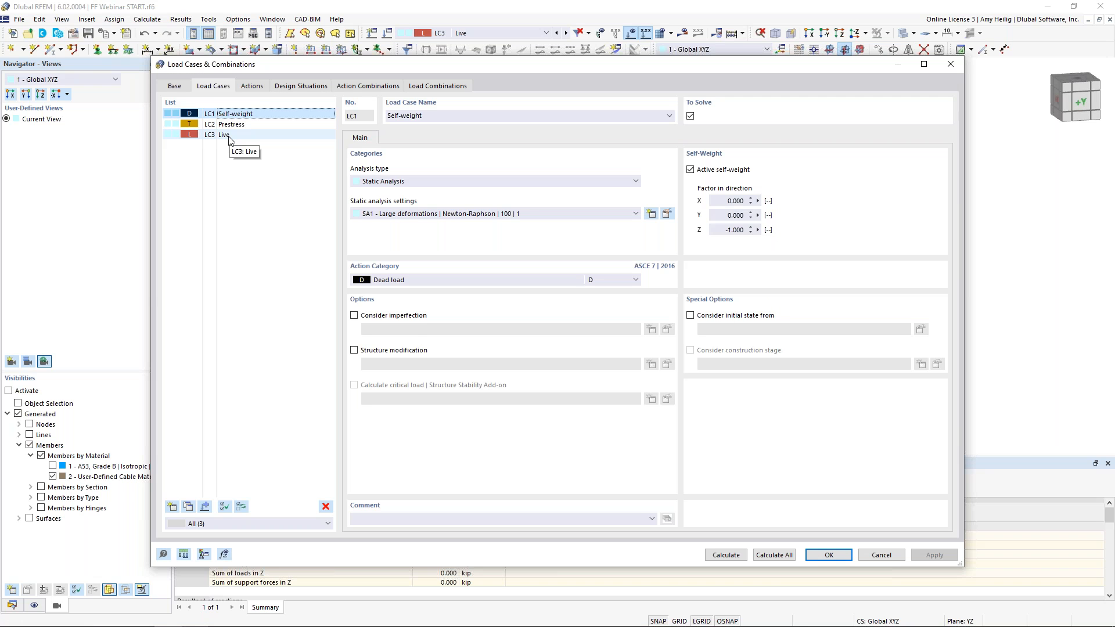
pyautogui.keyDown('ctrl'); pyautogui.click(229, 135); pyautogui.keyUp('ctrl')
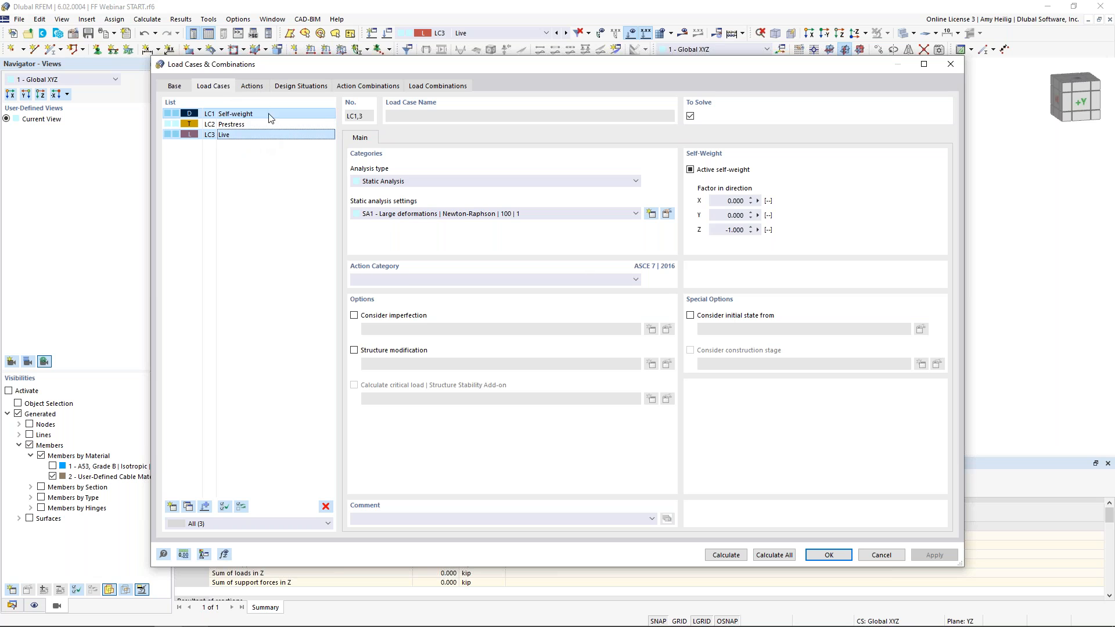
pyautogui.click(690, 315)
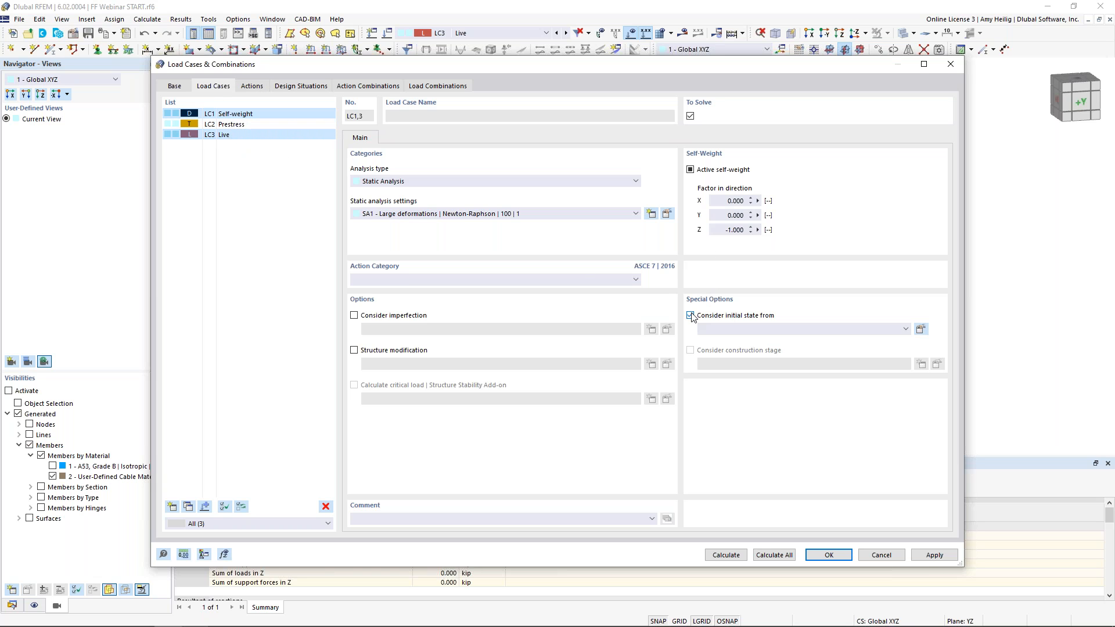
pyautogui.click(747, 329)
pyautogui.click(750, 348)
pyautogui.click(227, 213)
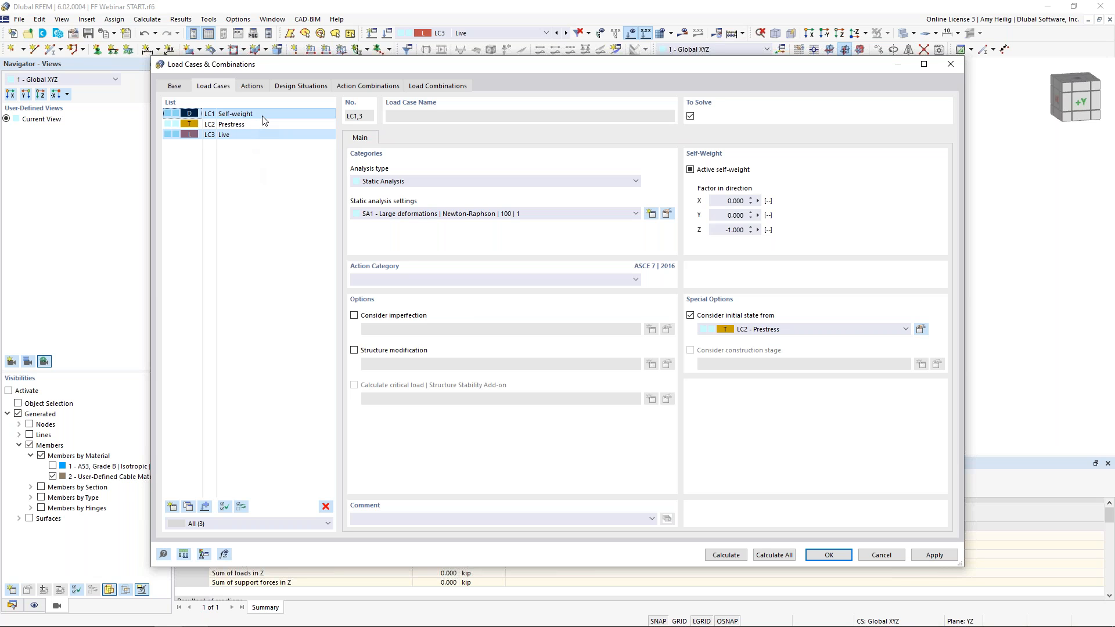
pyautogui.click(253, 135)
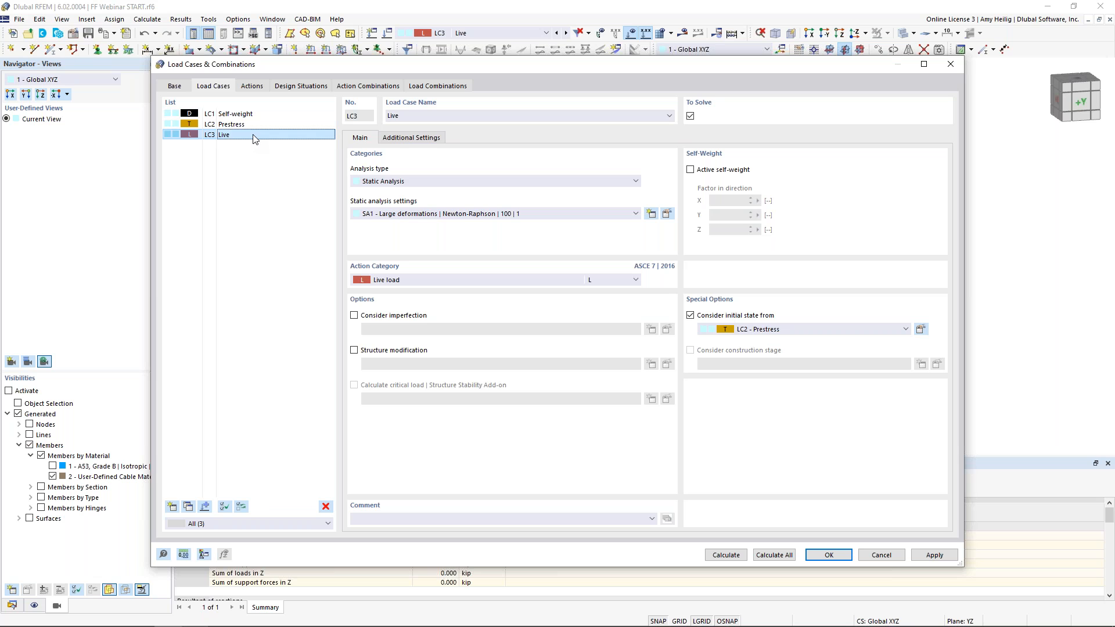
# Add load case LC4 named Wind, category Wind load, considering the initial state from LC2 - Prestress
pyautogui.click(171, 506)
pyautogui.write('Wind')
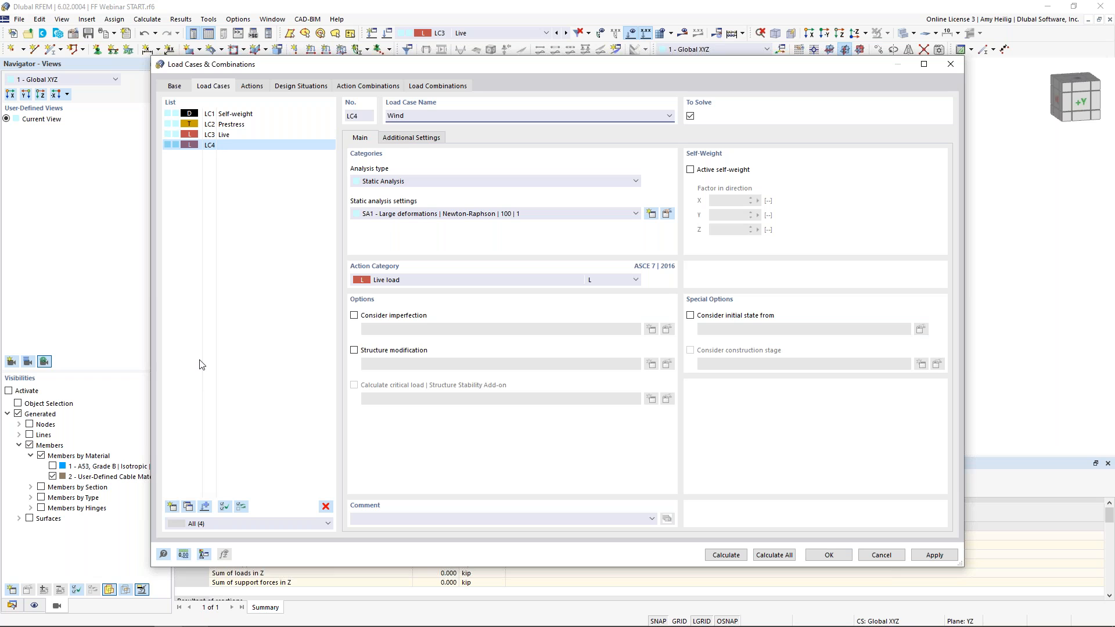
pyautogui.click(422, 281)
pyautogui.click(418, 411)
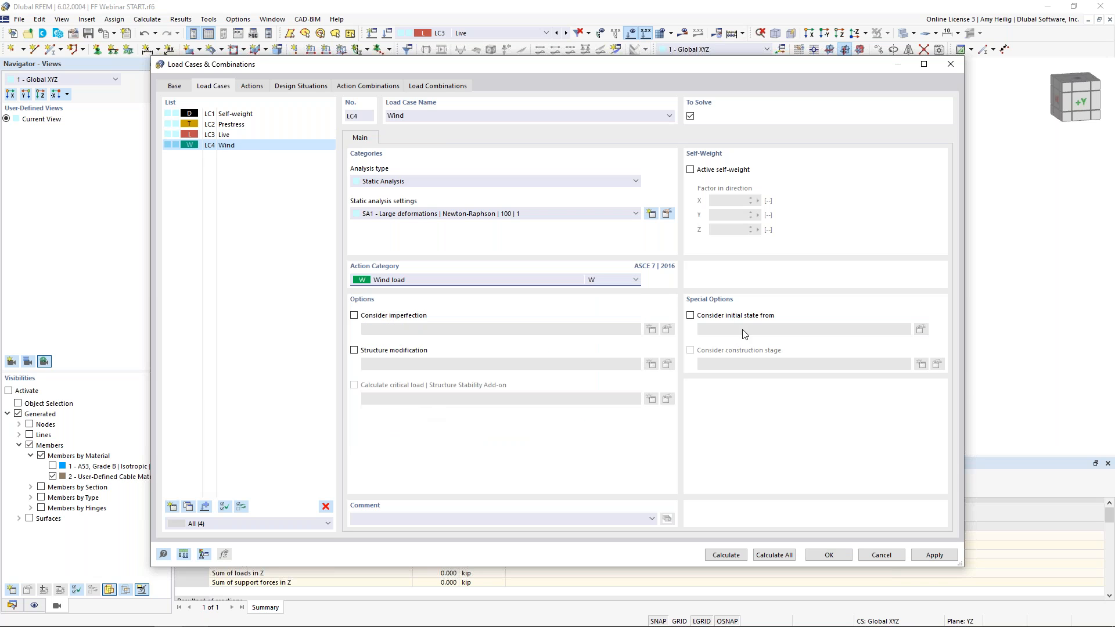
pyautogui.click(691, 315)
pyautogui.click(729, 325)
pyautogui.click(751, 347)
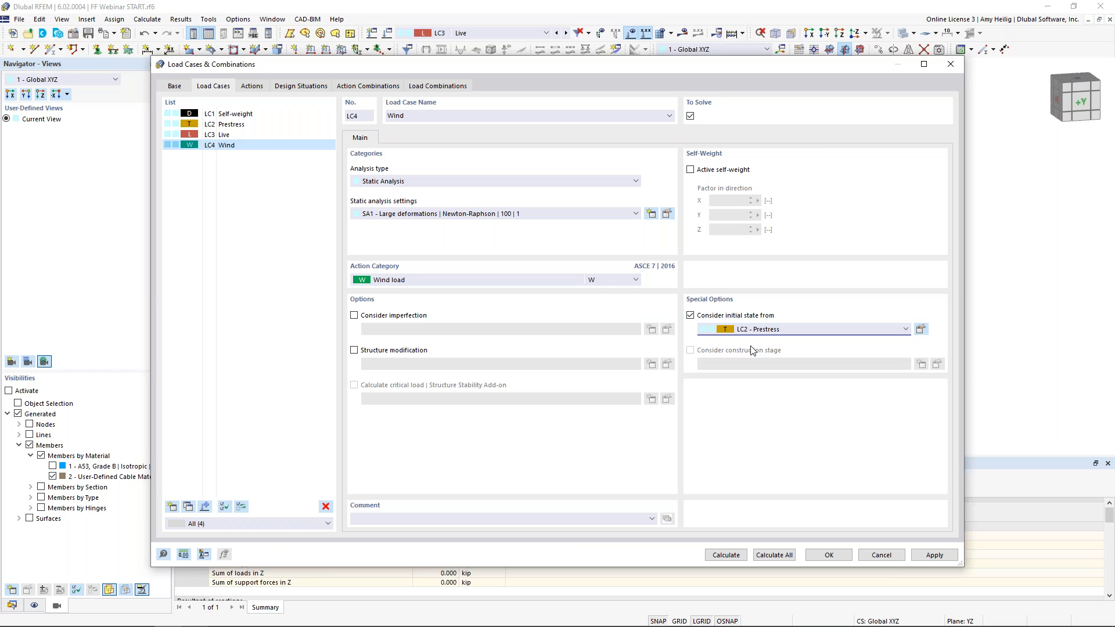
# Switch LC4's analysis type to Wind Simulation and open its wind simulation settings
pyautogui.click(445, 181)
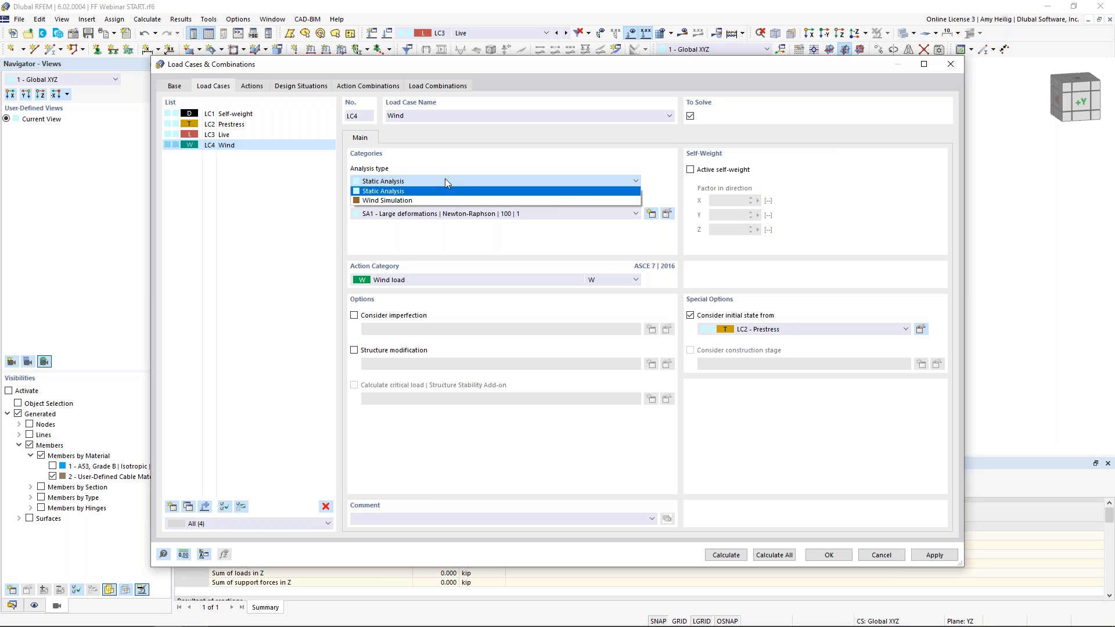
pyautogui.click(437, 199)
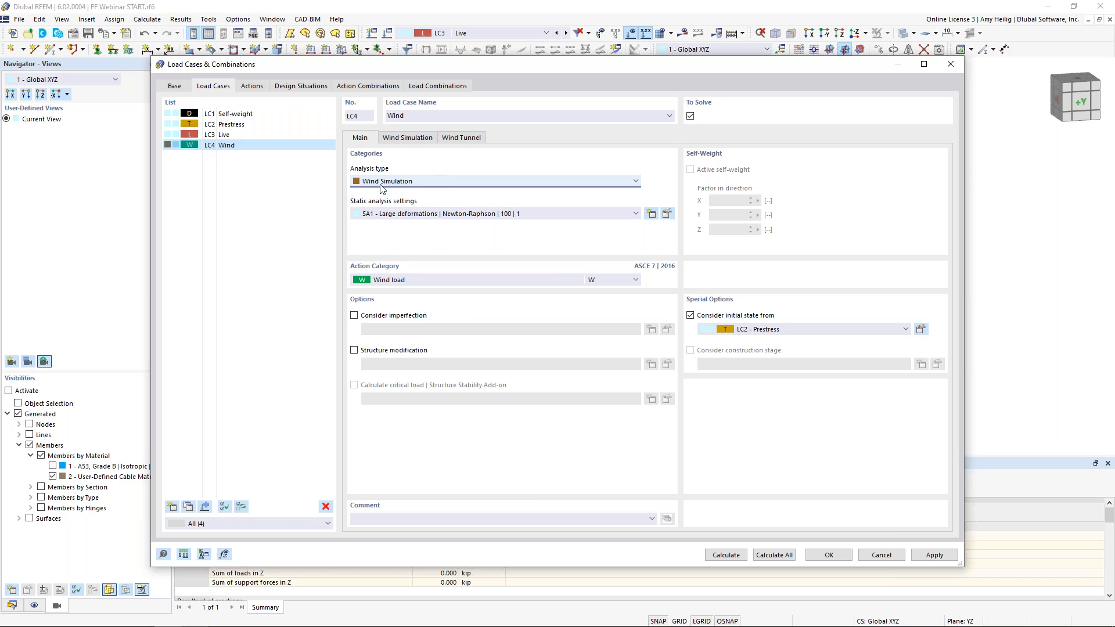
pyautogui.click(417, 139)
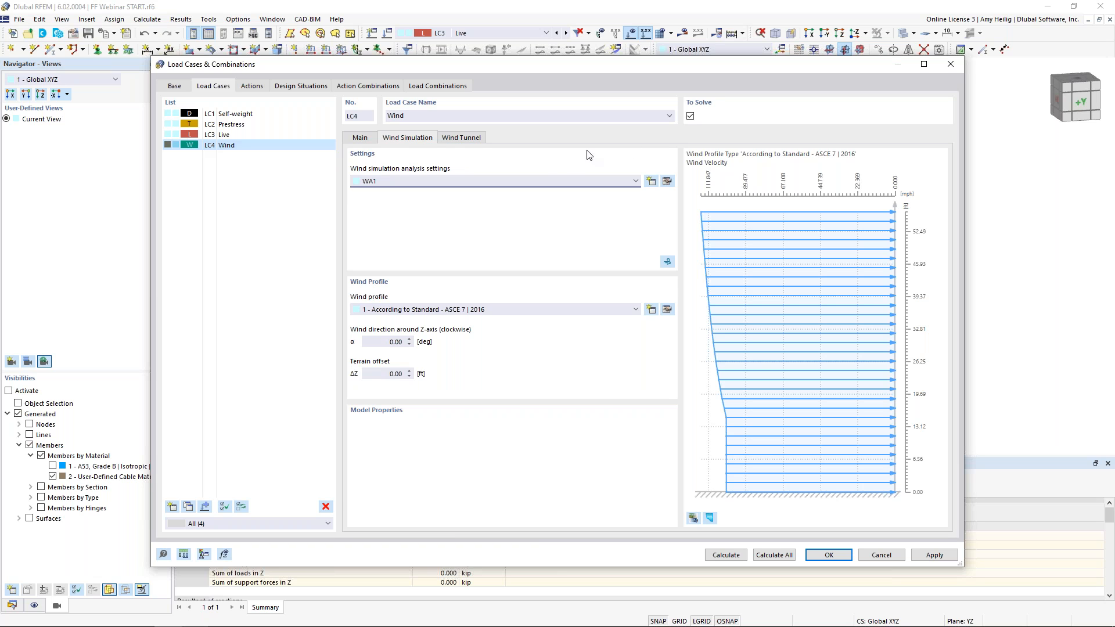
# Review the WA1 wind simulation analysis settings, including the Steady Flow parameters
pyautogui.click(667, 181)
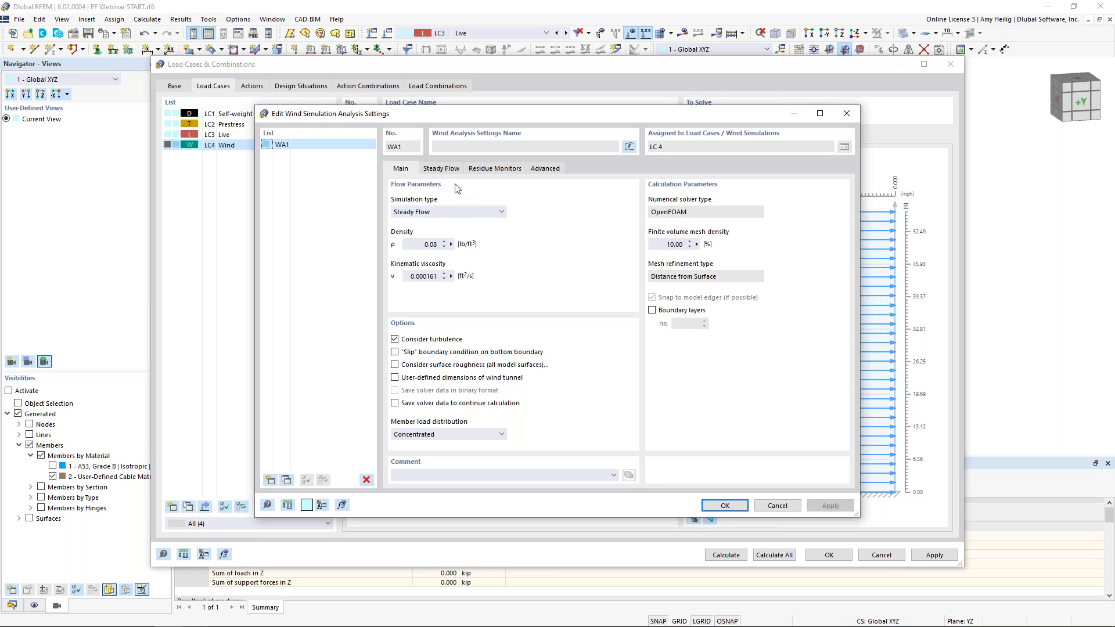
pyautogui.click(441, 168)
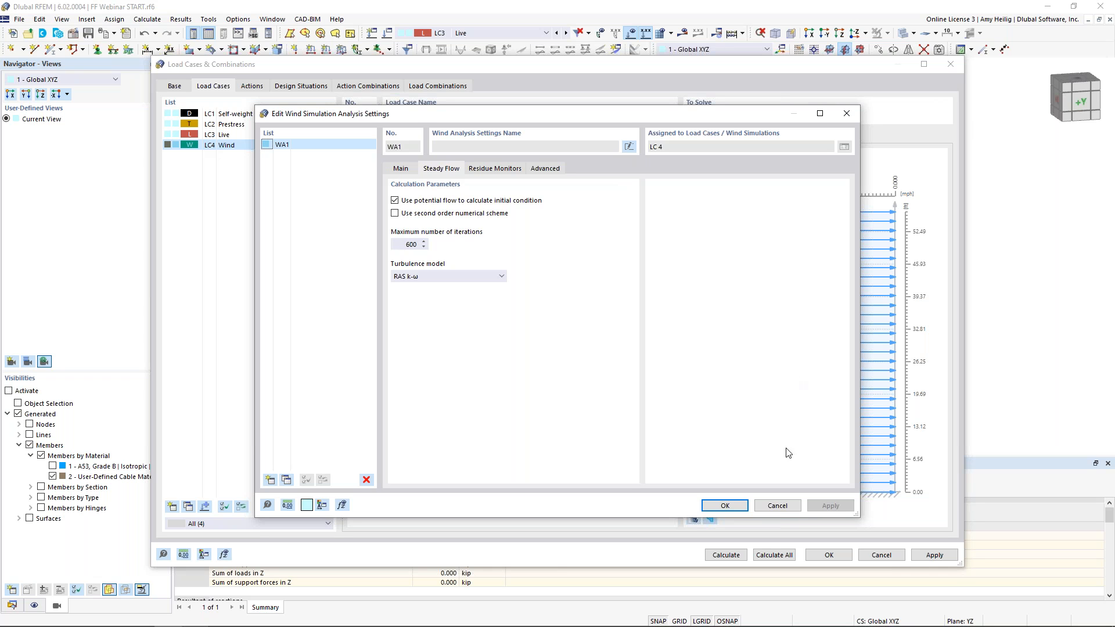
pyautogui.click(725, 505)
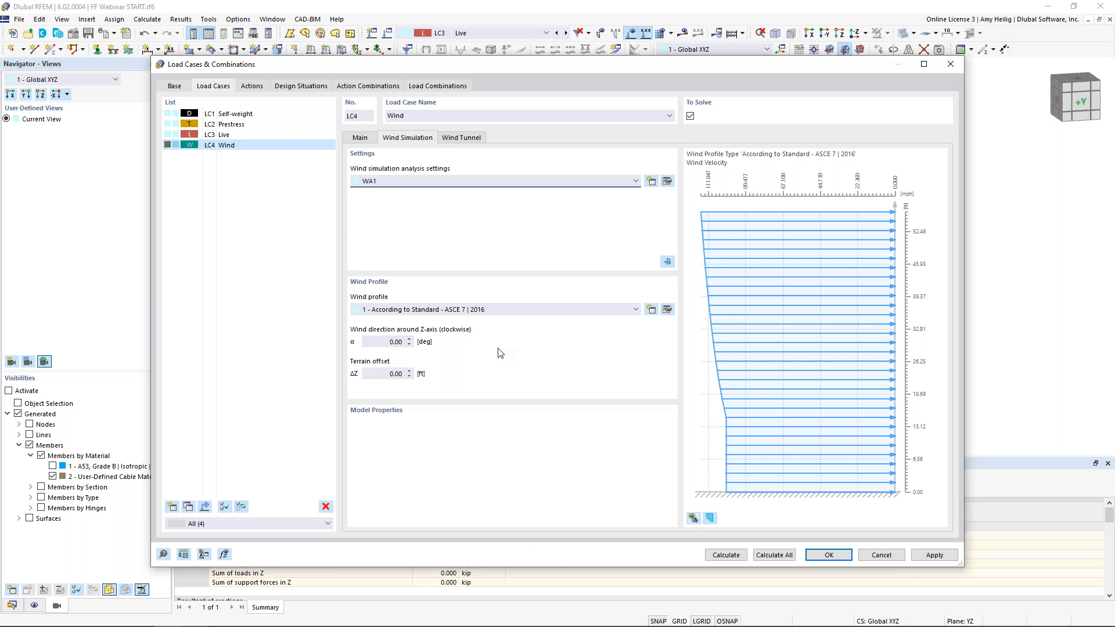
# Inspect the ASCE 7 | 2016 wind profile parameters
pyautogui.click(667, 310)
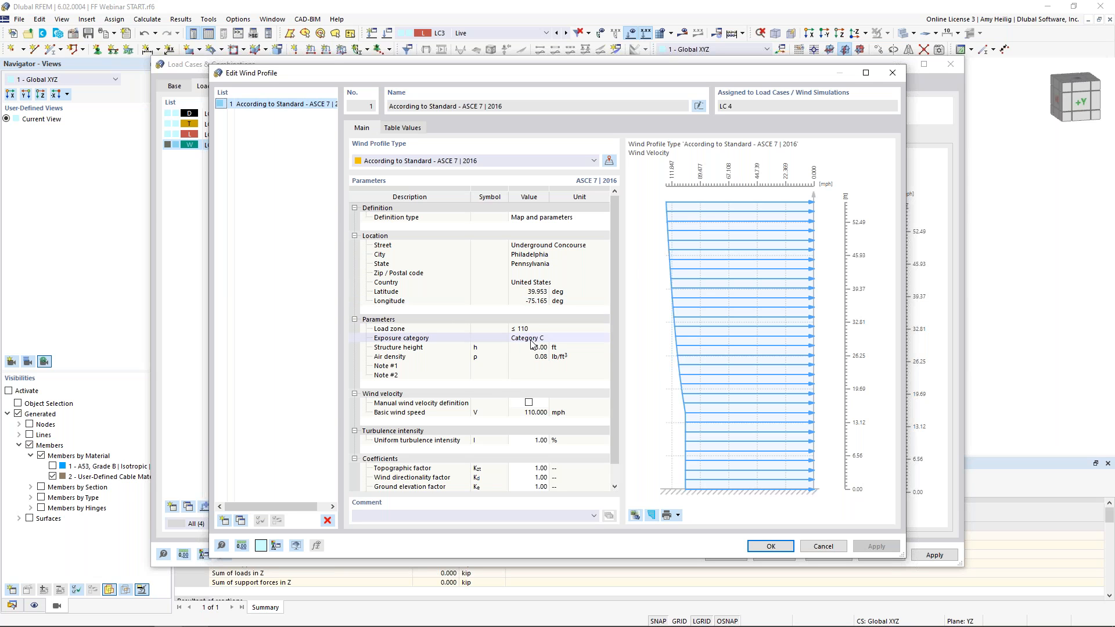
pyautogui.scroll(-1, 525, 406)
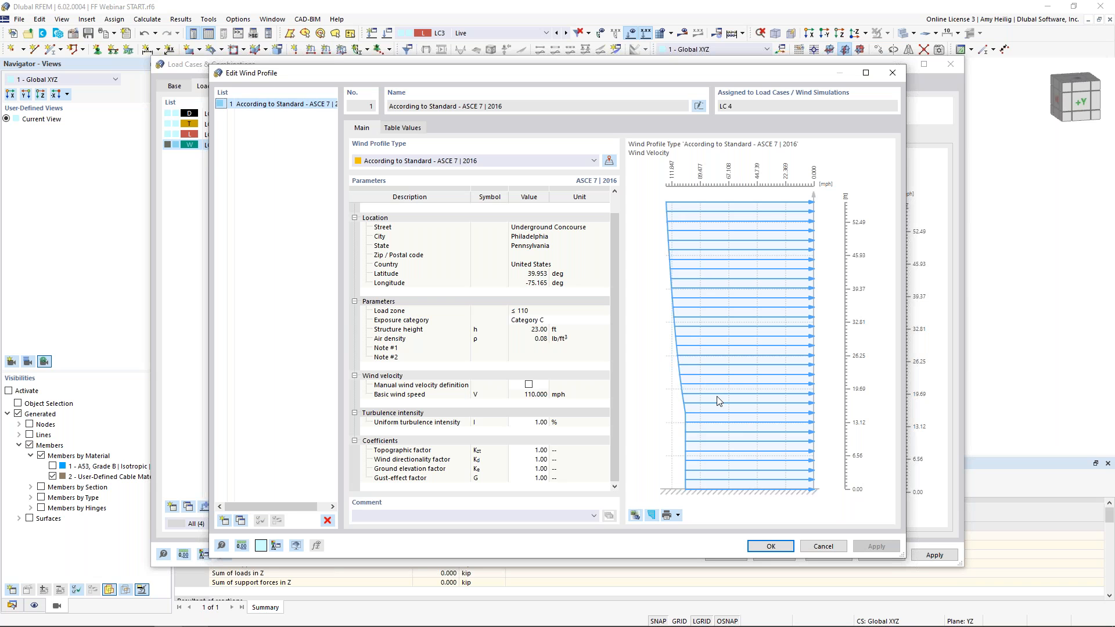
pyautogui.click(770, 546)
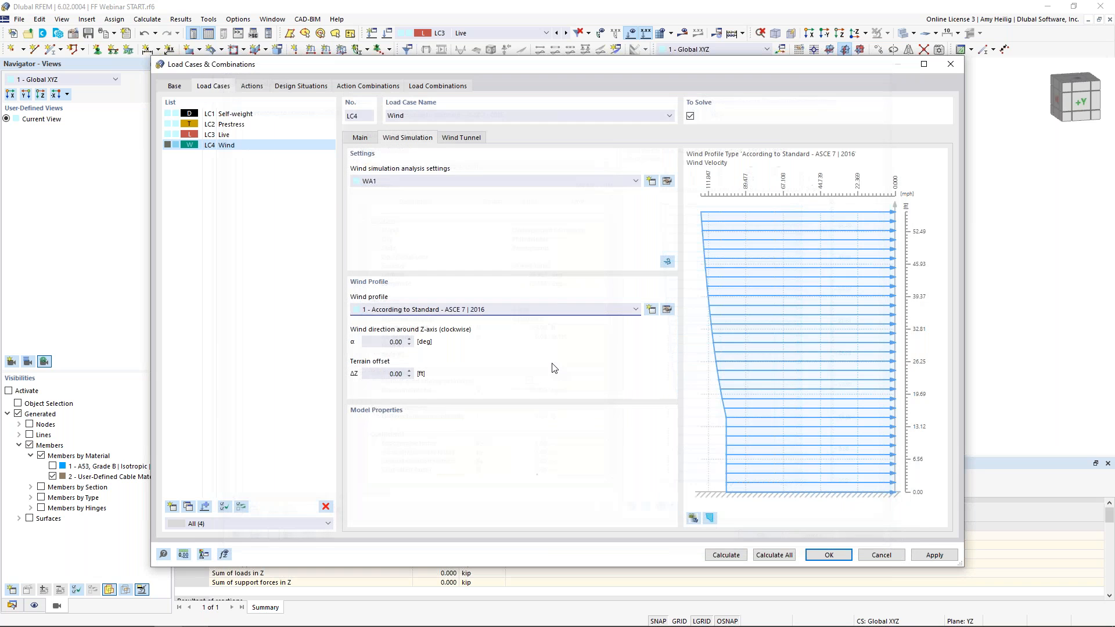
# Set LC4's wind direction around the Z-axis to 90° and open the wind simulation in RWIND
pyautogui.click(395, 341)
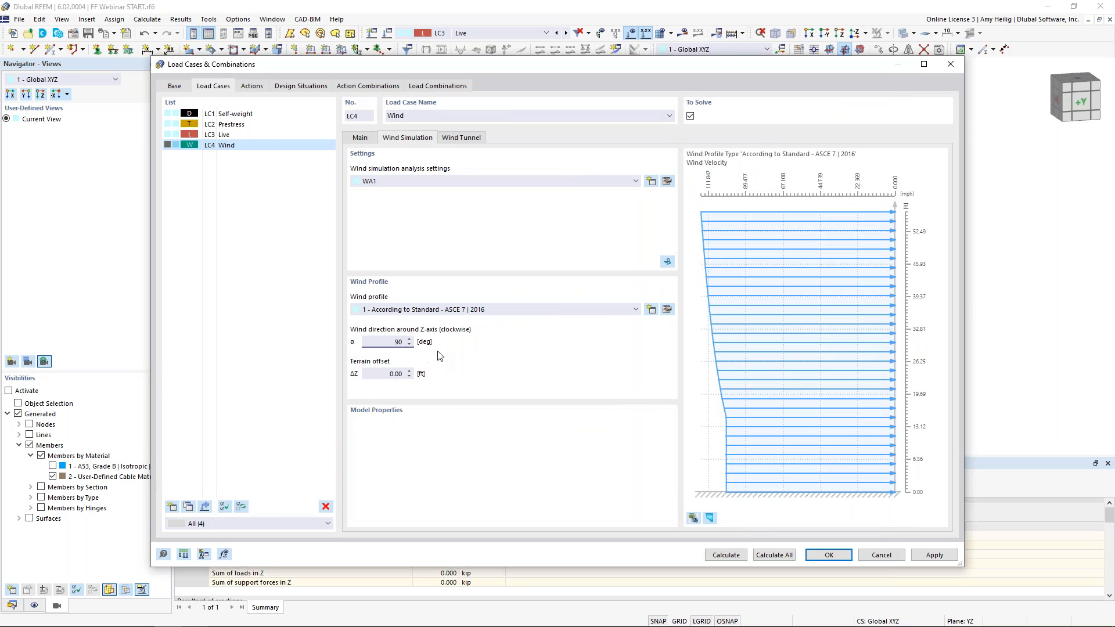
pyautogui.click(381, 375)
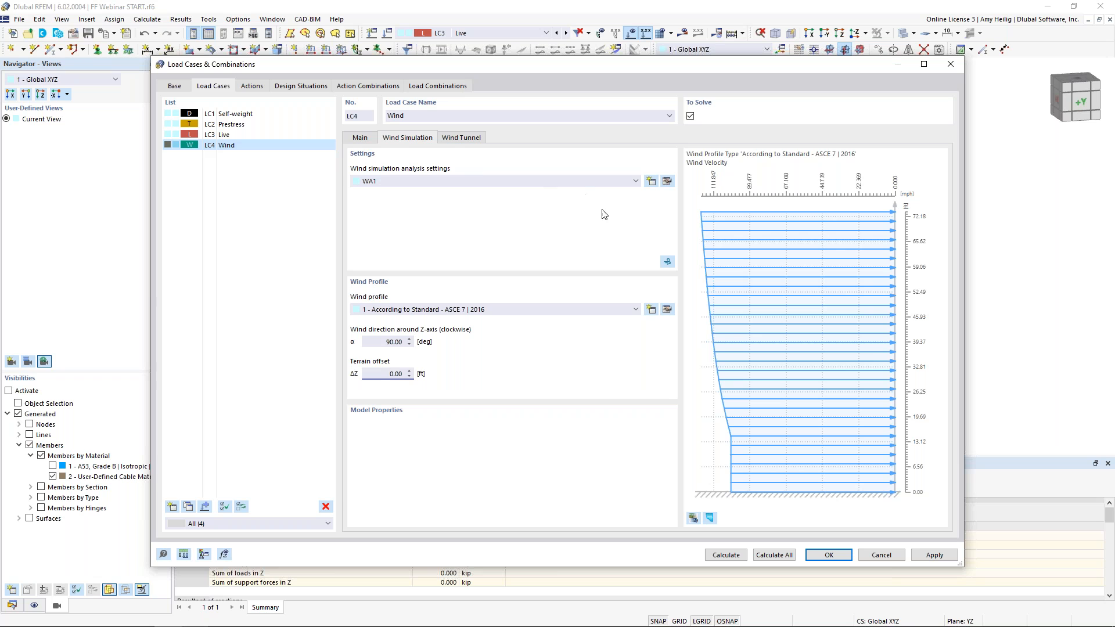
pyautogui.click(667, 262)
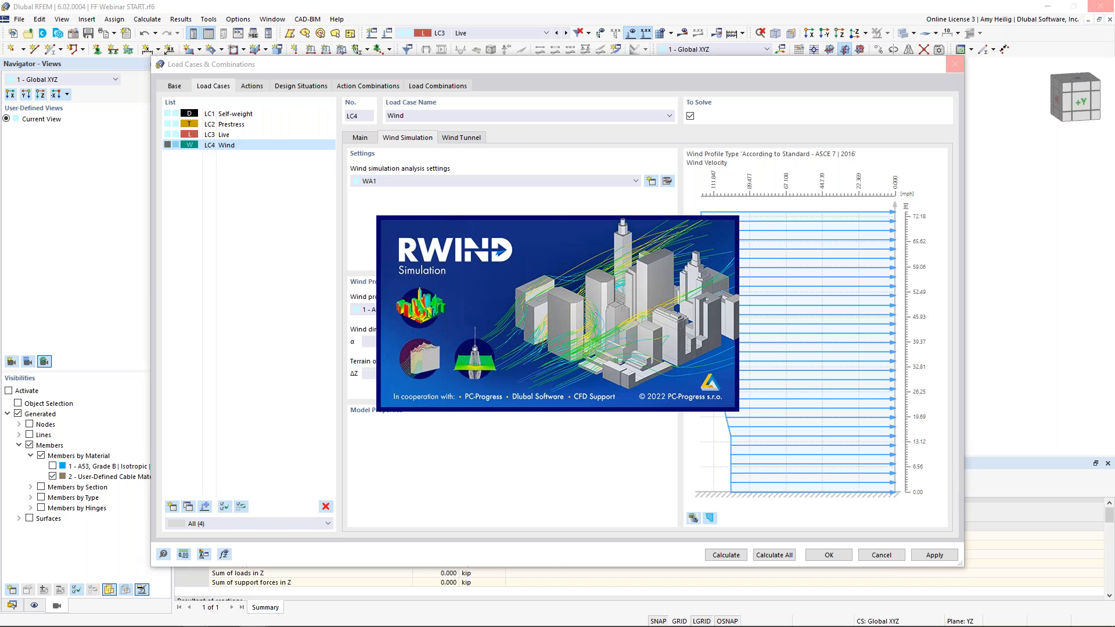
# Inspect the structure and the wind tunnel mesh in the RWIND model view while the simulation runs
pyautogui.press('super+Tab')
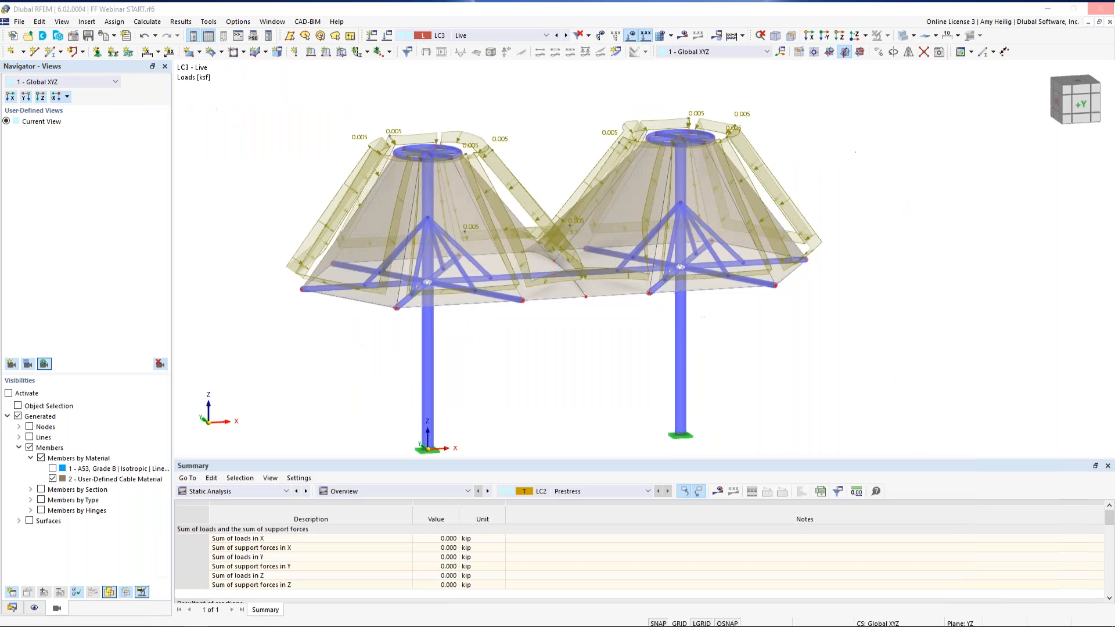
pyautogui.click(528, 337)
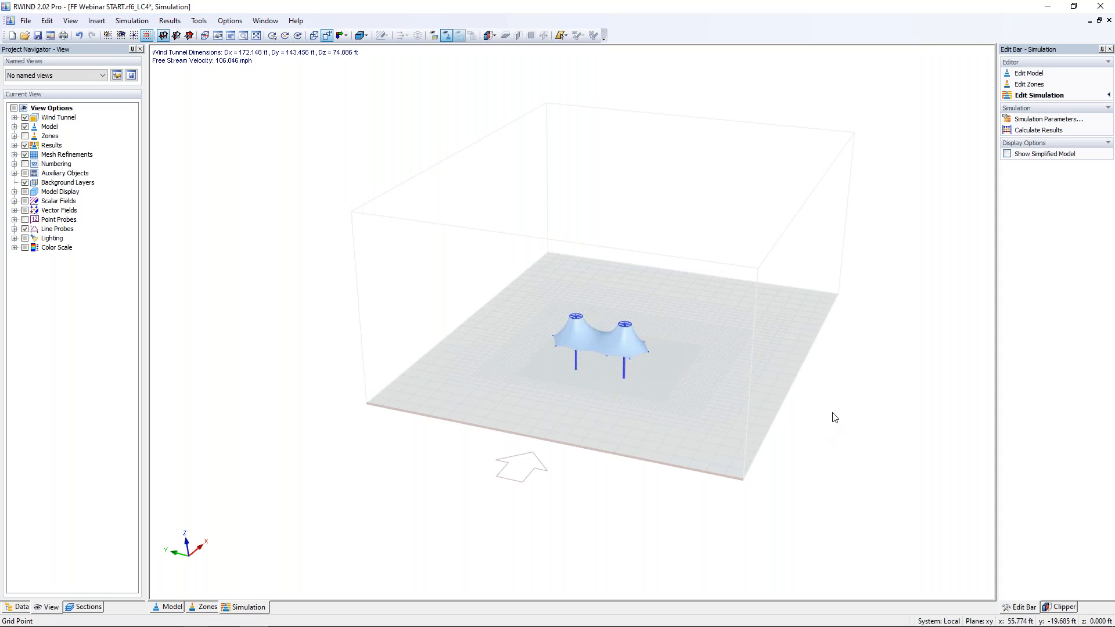
pyautogui.keyDown('ctrl'); pyautogui.moveTo(774, 429); pyautogui.dragTo(671, 397, button='middle'); pyautogui.keyUp('ctrl')
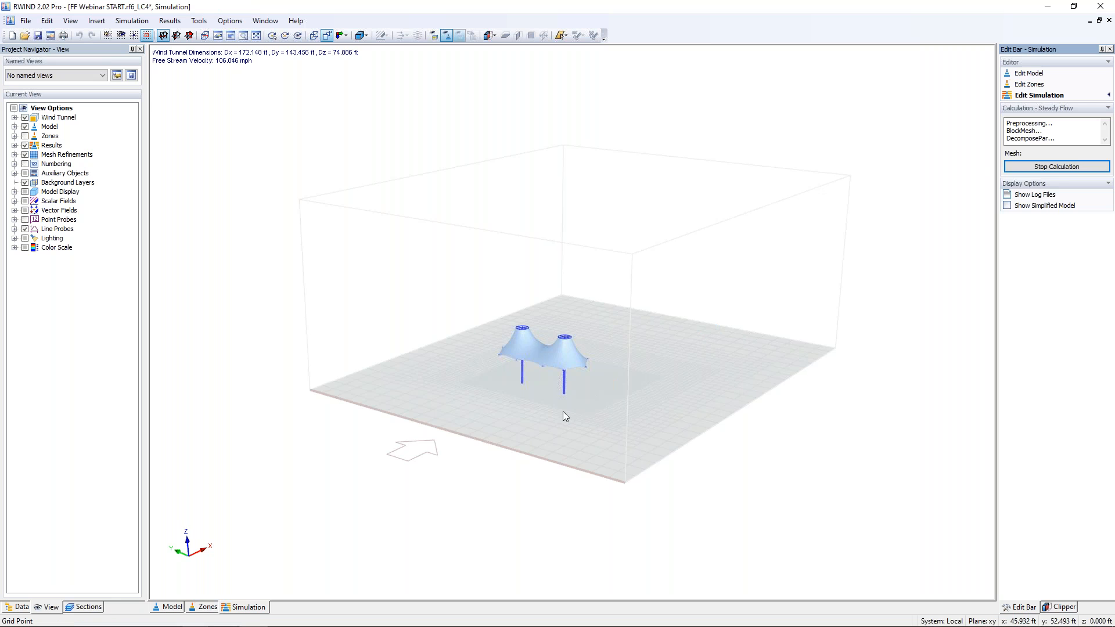
pyautogui.scroll(8, 540, 371)
pyautogui.moveTo(539, 380); pyautogui.dragTo(637, 417, button='middle')
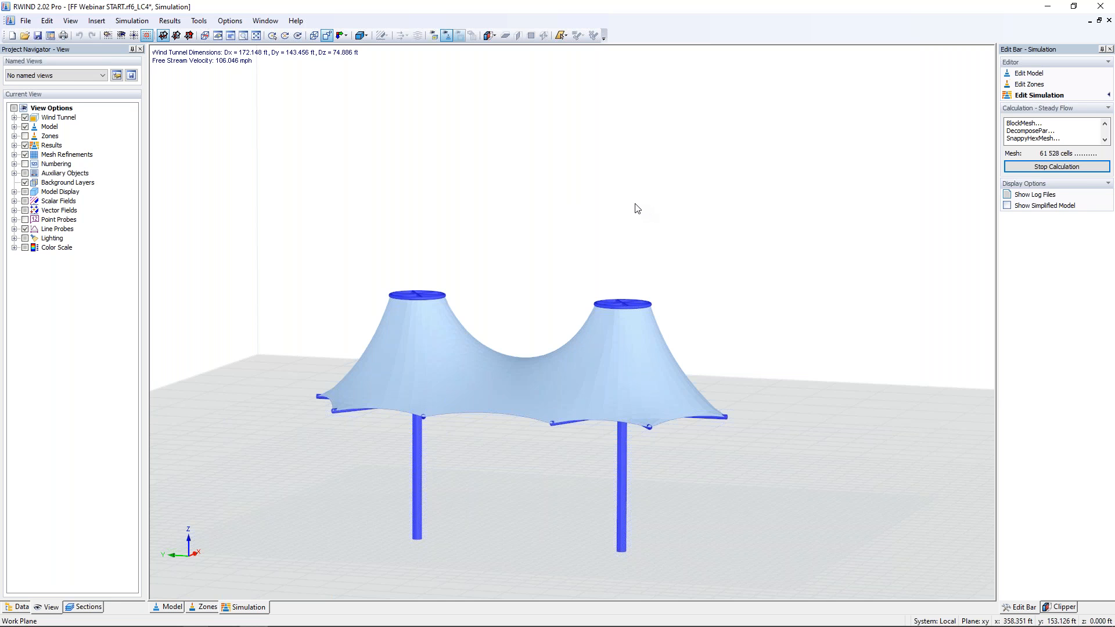
pyautogui.scroll(-5, 639, 208)
pyautogui.scroll(-2, 677, 241)
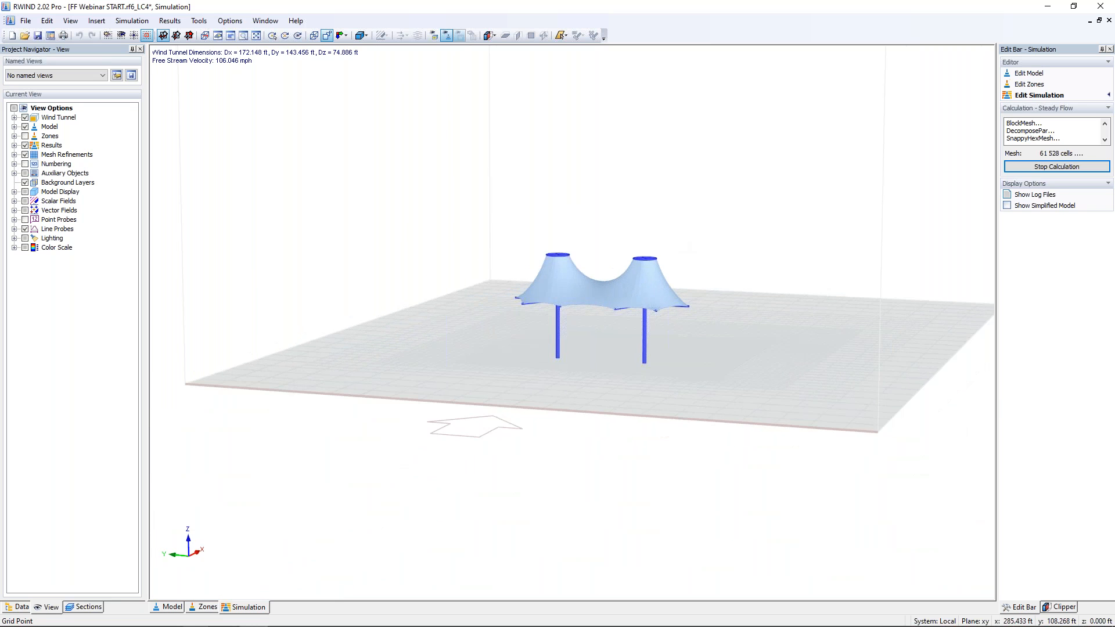
pyautogui.keyDown('ctrl'); pyautogui.moveTo(677, 242); pyautogui.dragTo(488, 386, button='middle'); pyautogui.keyUp('ctrl')
pyautogui.click(169, 608)
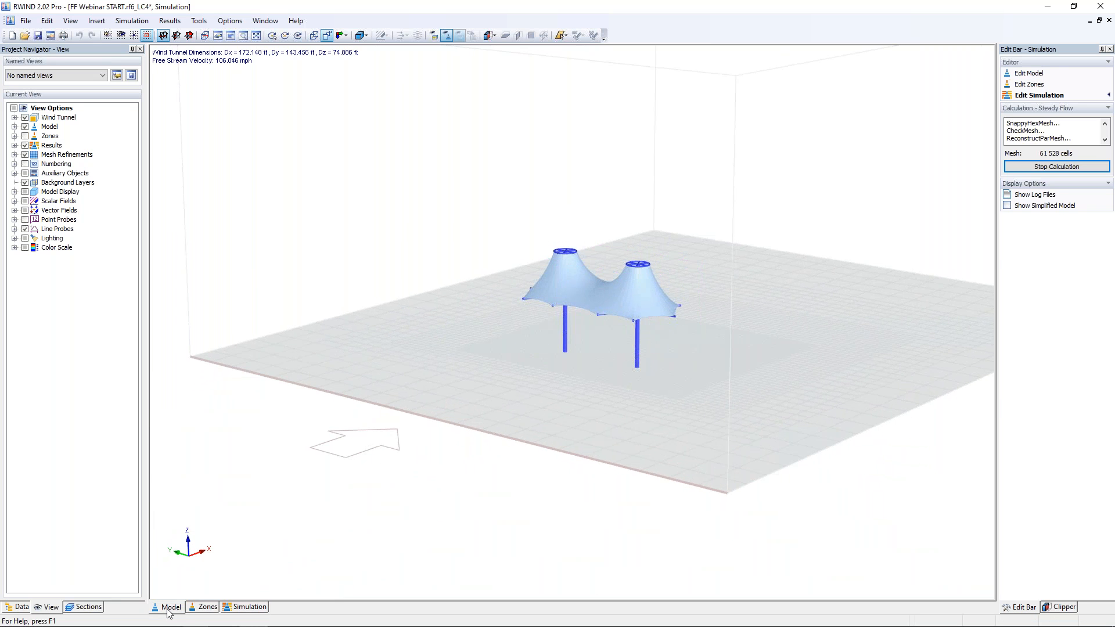
pyautogui.scroll(-5, 364, 316)
pyautogui.keyDown('ctrl'); pyautogui.moveTo(471, 349); pyautogui.dragTo(378, 369, button='middle'); pyautogui.keyUp('ctrl')
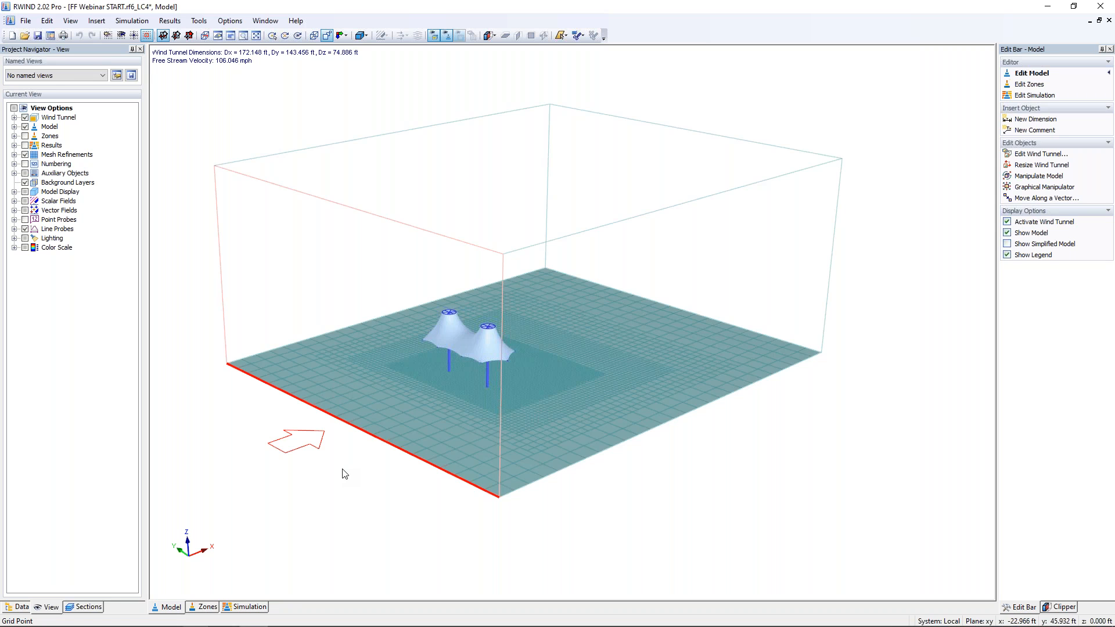
pyautogui.scroll(4, 445, 408)
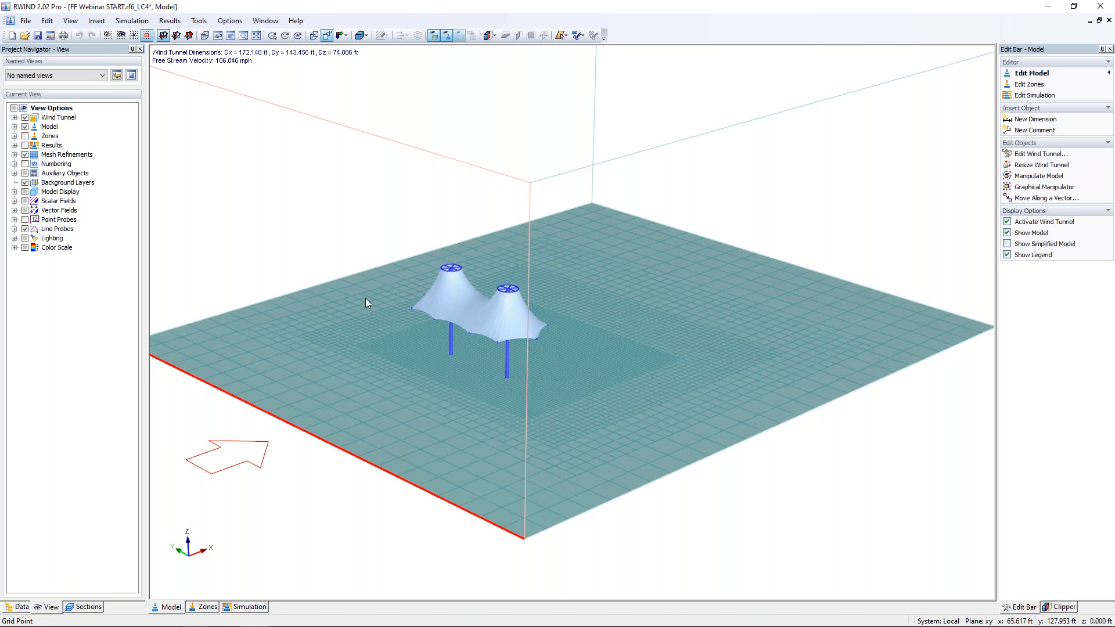
pyautogui.scroll(5, 444, 354)
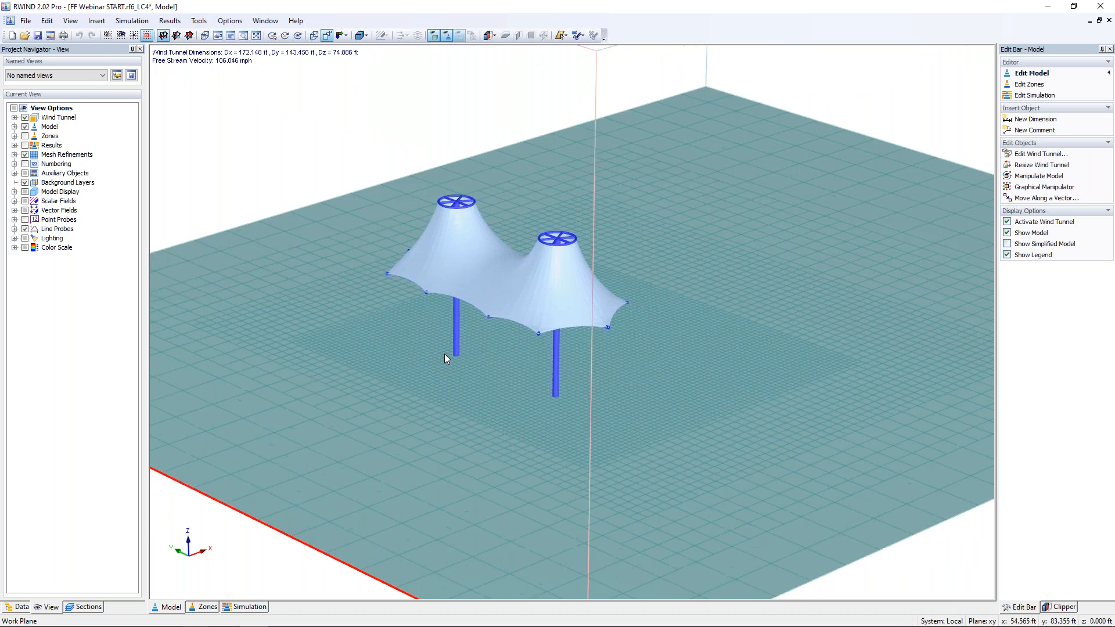
pyautogui.scroll(-5, 495, 368)
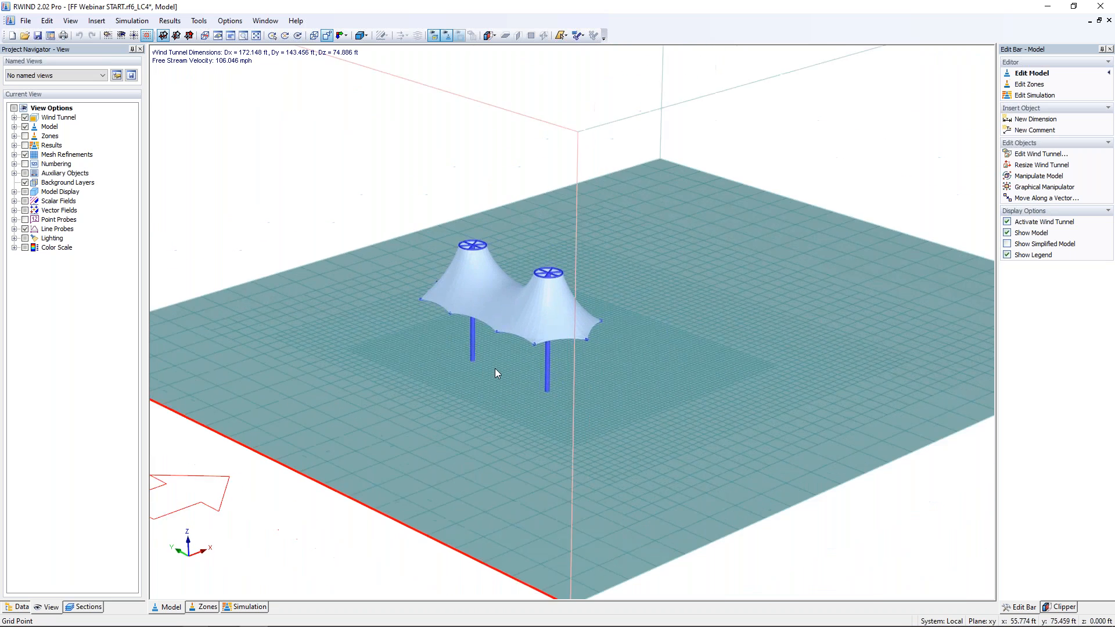
# Inspect the structure's surface mesh in the zones view, then return to the simulation view
pyautogui.click(204, 607)
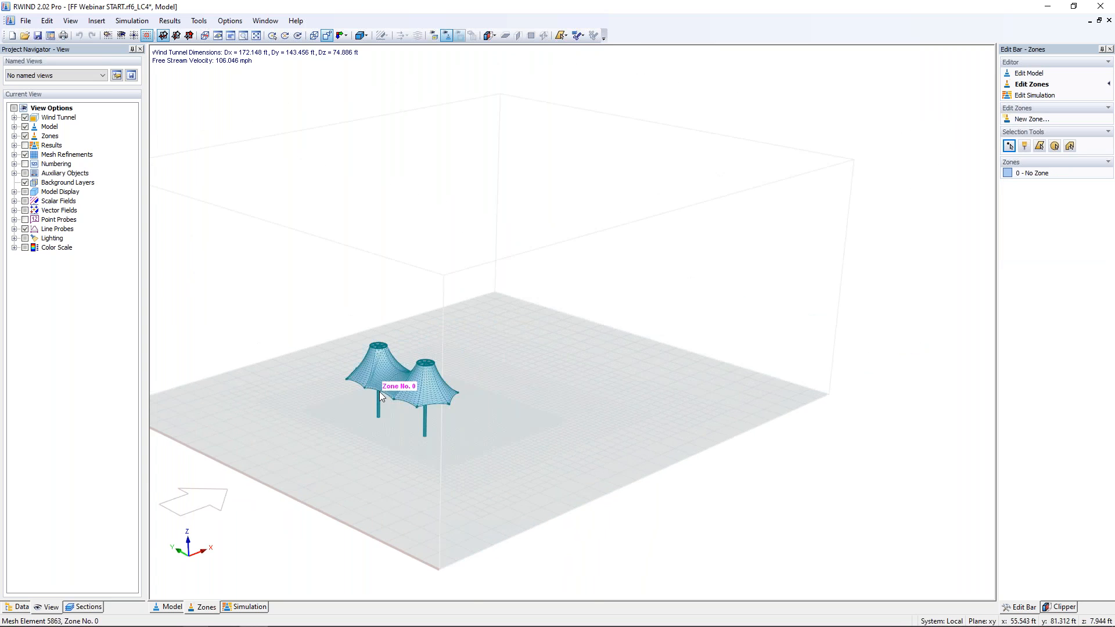
pyautogui.scroll(5, 378, 391)
pyautogui.scroll(4, 378, 391)
pyautogui.keyDown('ctrl'); pyautogui.moveTo(381, 432); pyautogui.dragTo(572, 239, button='middle'); pyautogui.keyUp('ctrl')
pyautogui.scroll(6, 315, 381)
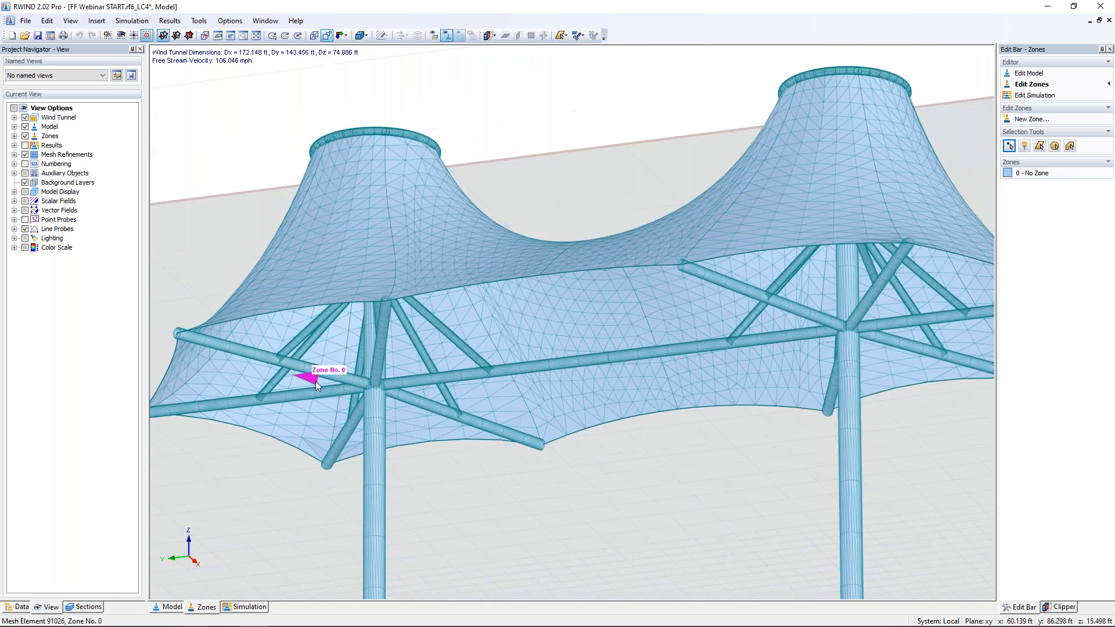
pyautogui.scroll(-4, 351, 375)
pyautogui.scroll(-4, 351, 375)
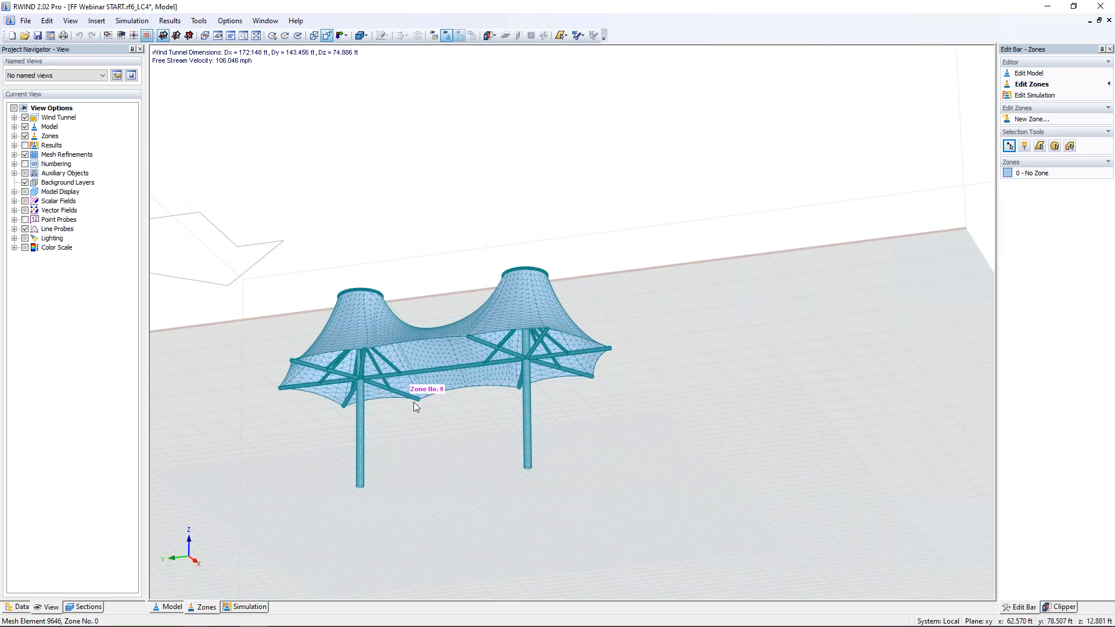
pyautogui.scroll(-4, 455, 322)
pyautogui.keyDown('ctrl'); pyautogui.moveTo(494, 252); pyautogui.dragTo(423, 392, button='middle'); pyautogui.keyUp('ctrl')
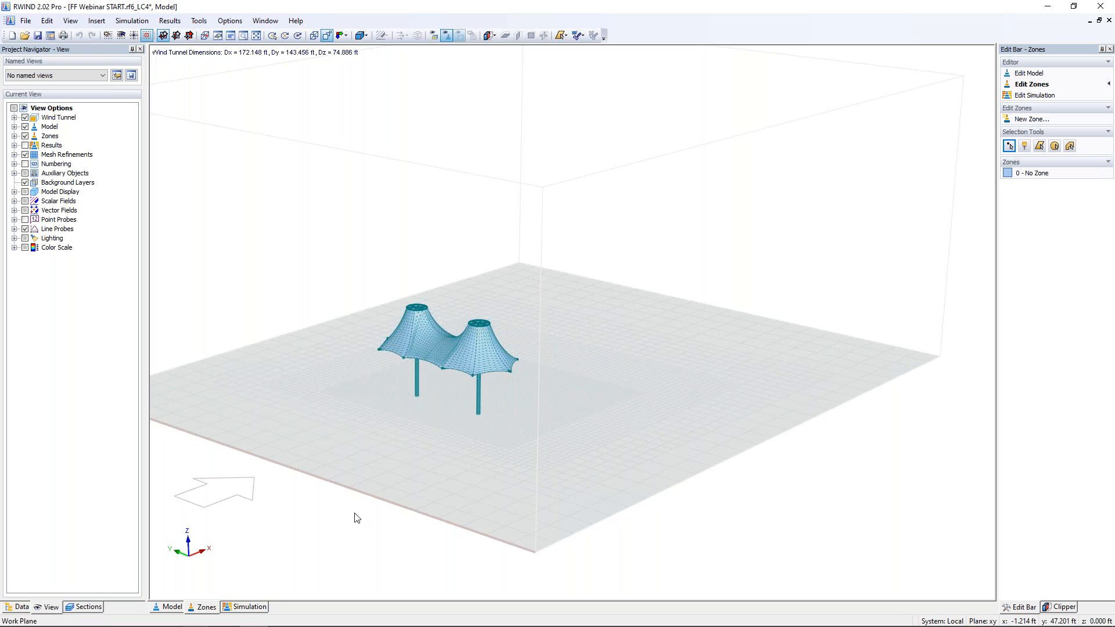
pyautogui.click(260, 605)
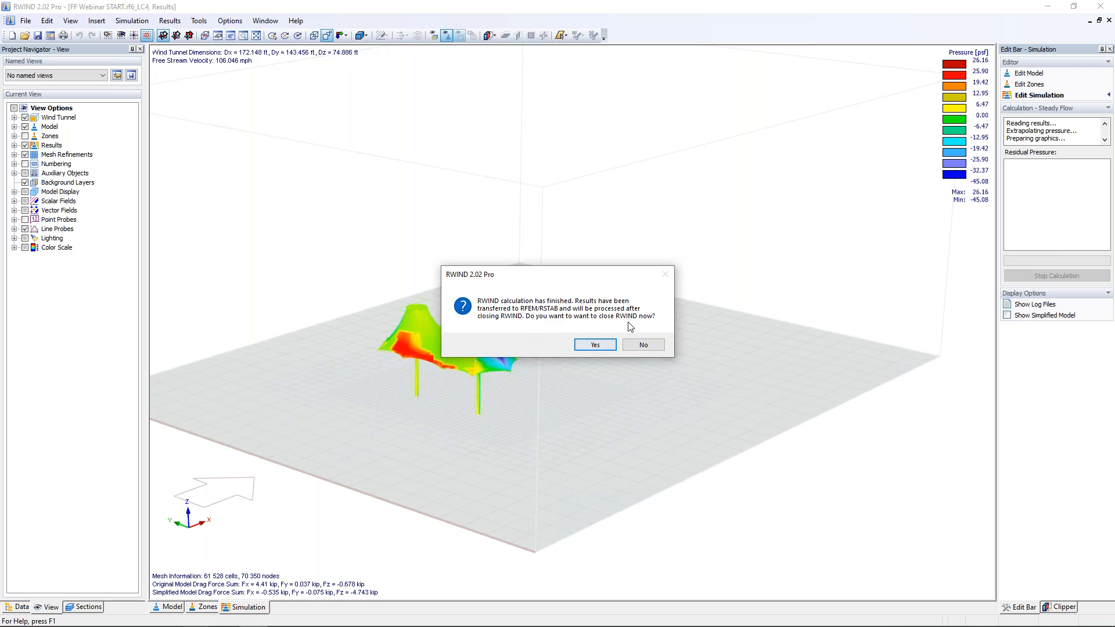
# Keep RWIND open after the calculation and examine the surface pressure results on the membrane from several angles
pyautogui.click(642, 345)
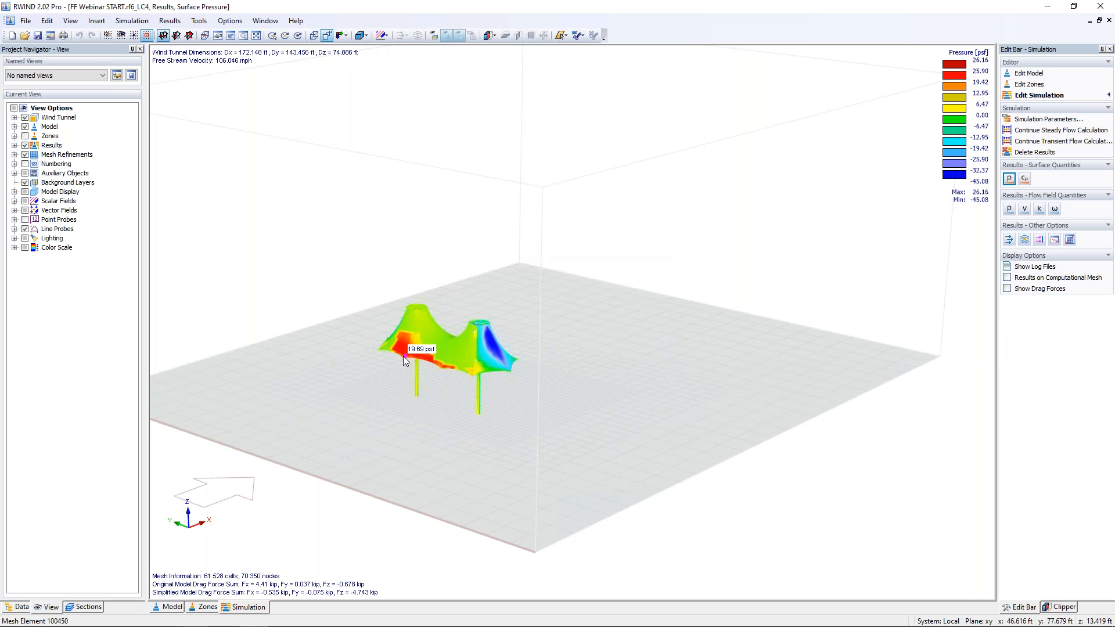
pyautogui.scroll(5, 403, 356)
pyautogui.scroll(3, 409, 361)
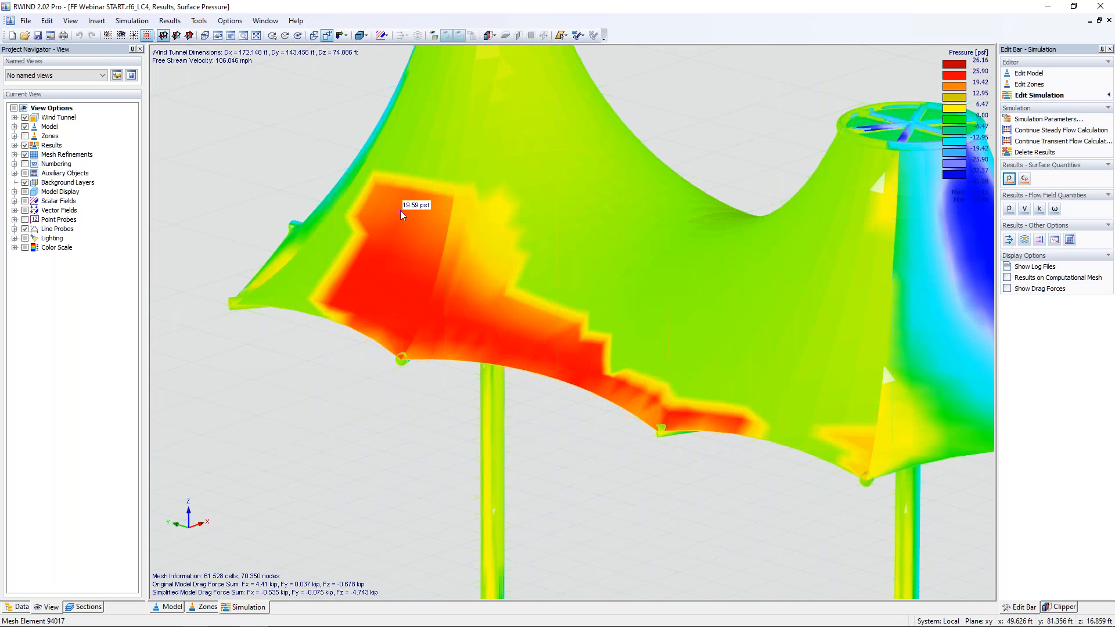
pyautogui.scroll(-2, 457, 312)
pyautogui.scroll(-3, 555, 410)
pyautogui.keyDown('ctrl'); pyautogui.moveTo(556, 415); pyautogui.dragTo(621, 252, button='middle'); pyautogui.keyUp('ctrl')
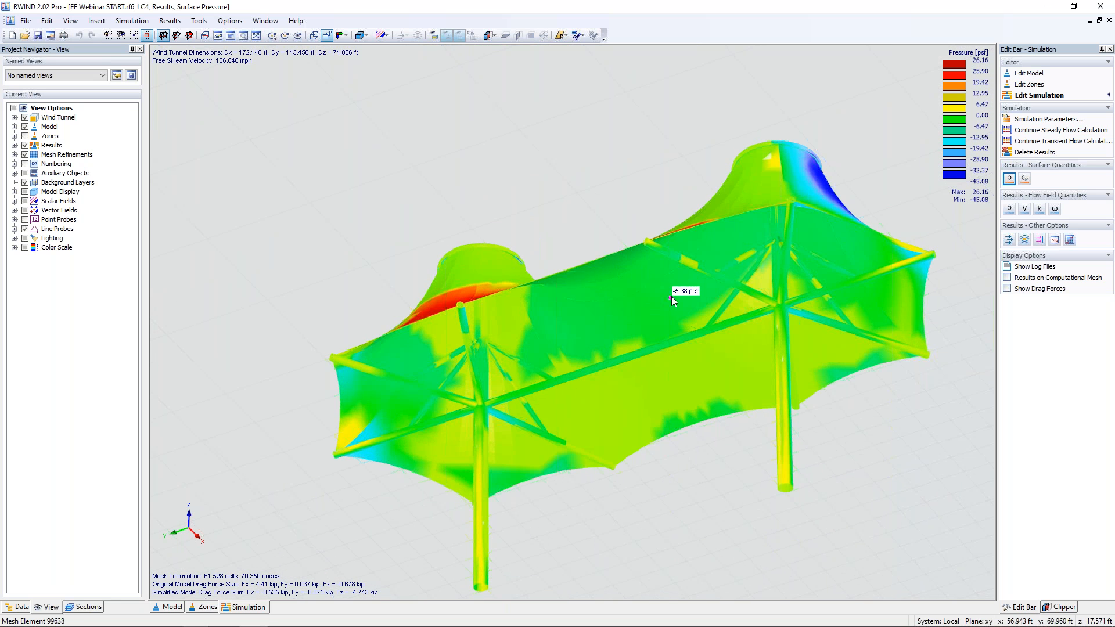
pyautogui.scroll(-4, 661, 275)
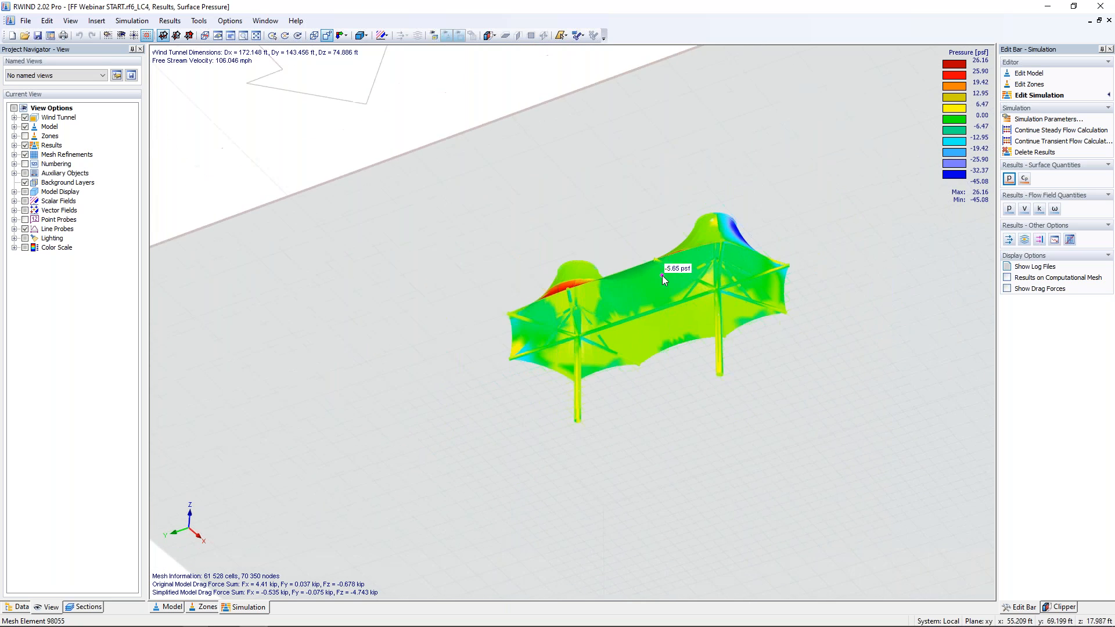
pyautogui.keyDown('ctrl'); pyautogui.moveTo(653, 243); pyautogui.dragTo(501, 528, button='middle'); pyautogui.keyUp('ctrl')
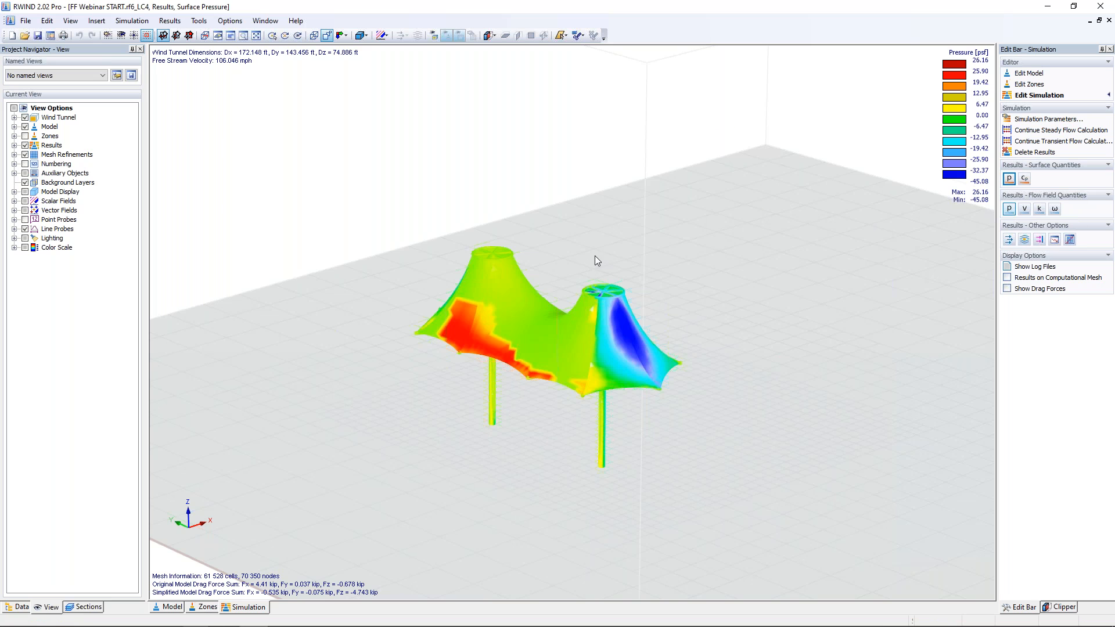
# Display the pressure field and then the velocity field on the section plane, shifting the plane across the canopies
pyautogui.moveTo(434, 214)
pyautogui.mouseDown()
pyautogui.moveTo(384, 189)
pyautogui.moveTo(433, 230)
pyautogui.moveTo(422, 219)
pyautogui.mouseUp()
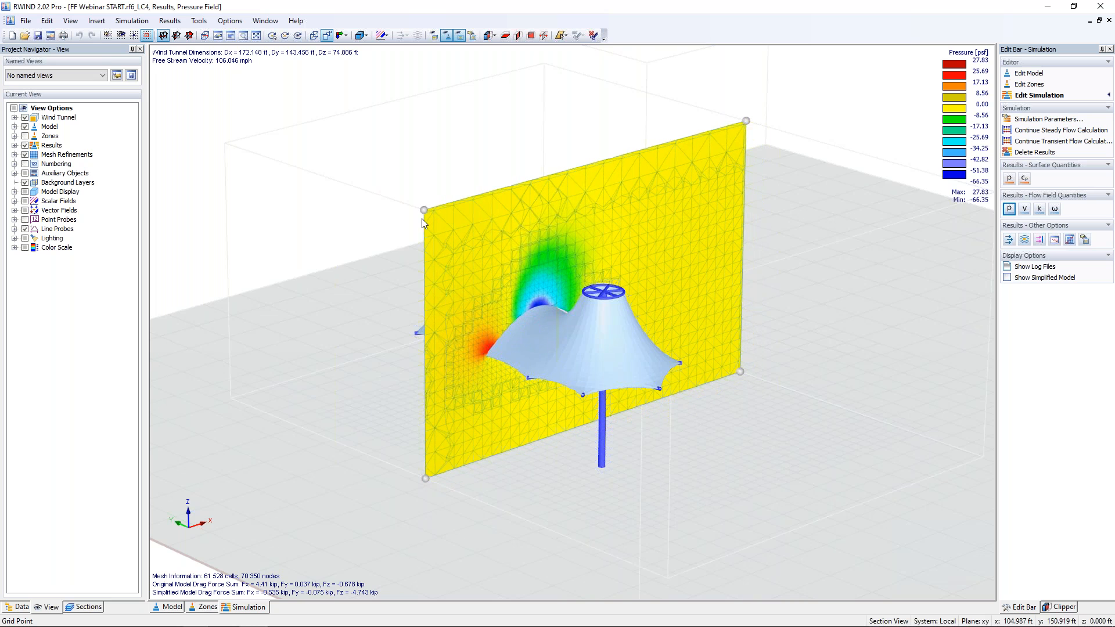
pyautogui.click(1025, 213)
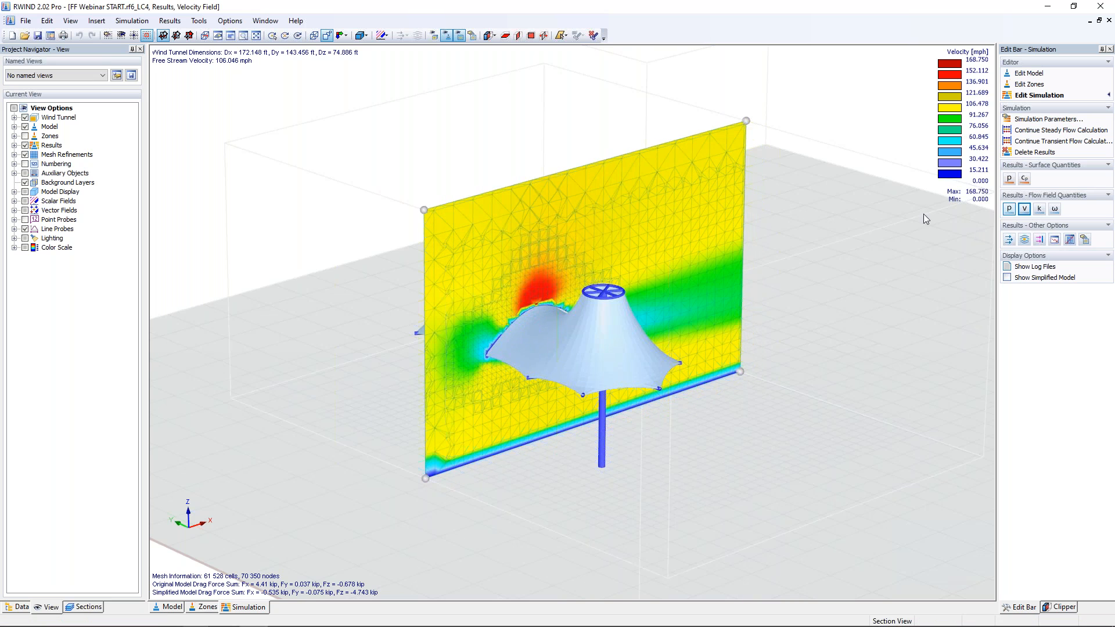
pyautogui.moveTo(425, 208); pyautogui.dragTo(458, 239)
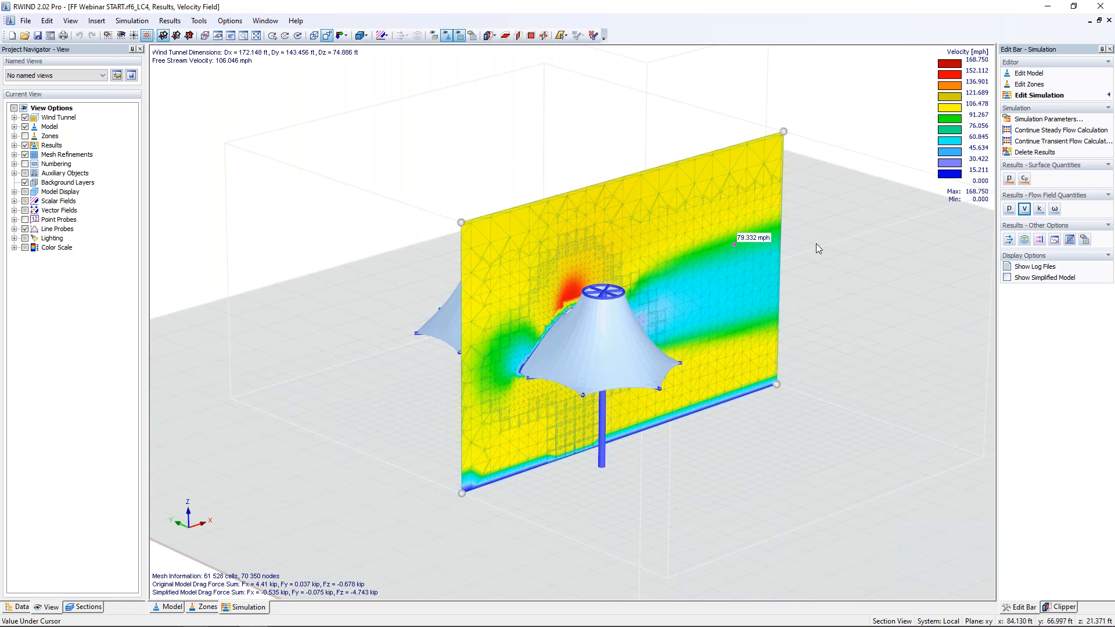
# Display velocity vectors on the section plane and zoom in on the flow around the canopies
pyautogui.click(1008, 240)
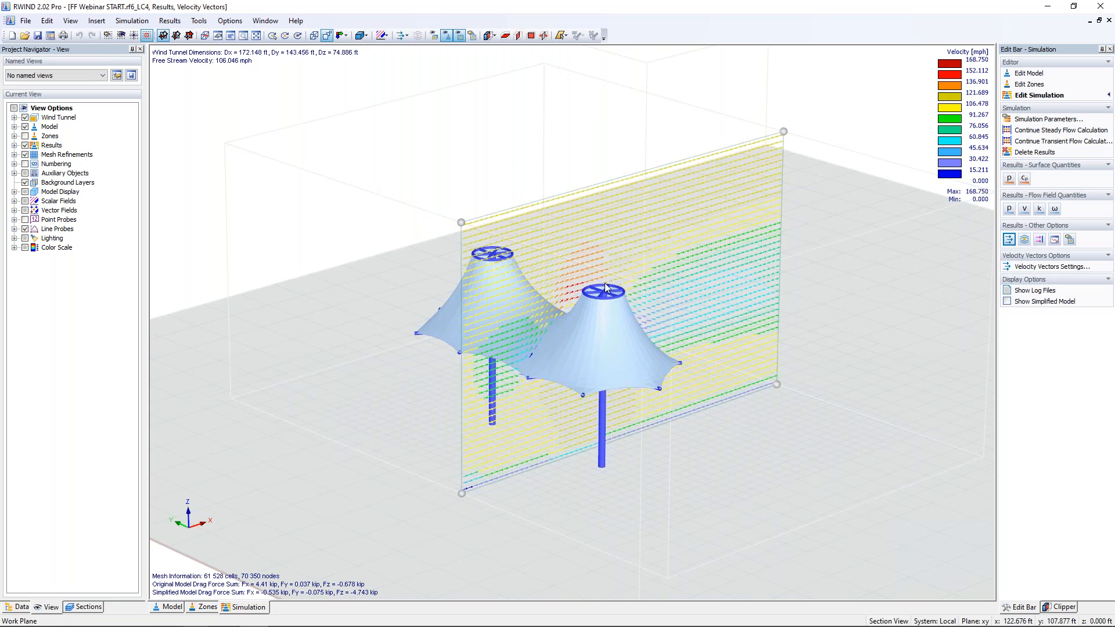
pyautogui.scroll(3, 479, 270)
pyautogui.scroll(5, 479, 270)
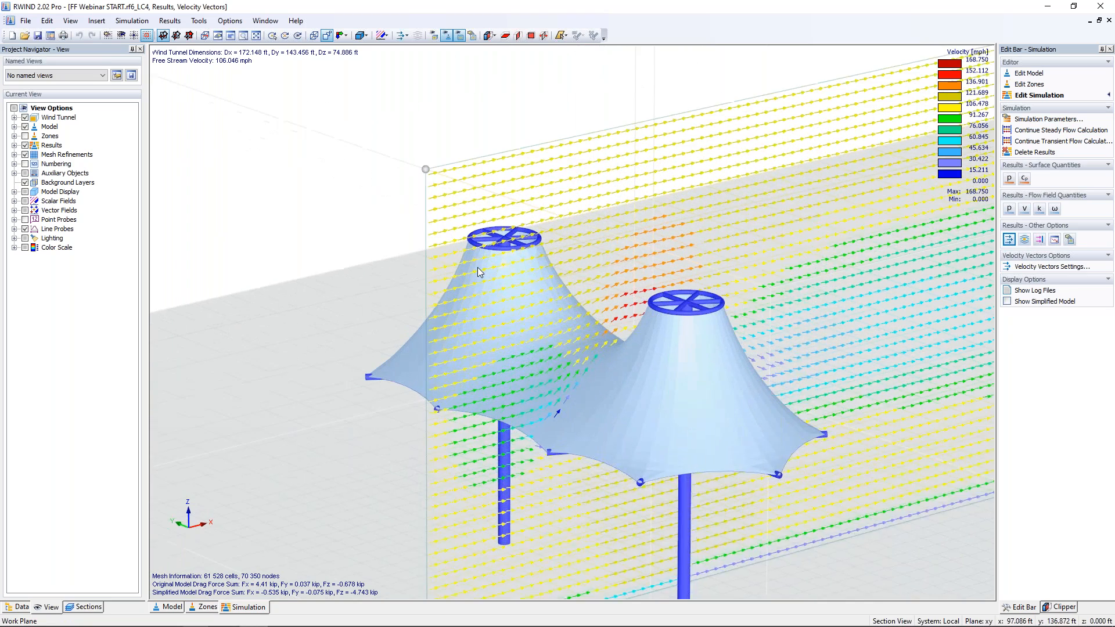
pyautogui.moveTo(578, 298); pyautogui.dragTo(535, 260, button='middle')
pyautogui.moveTo(377, 122); pyautogui.dragTo(313, 97)
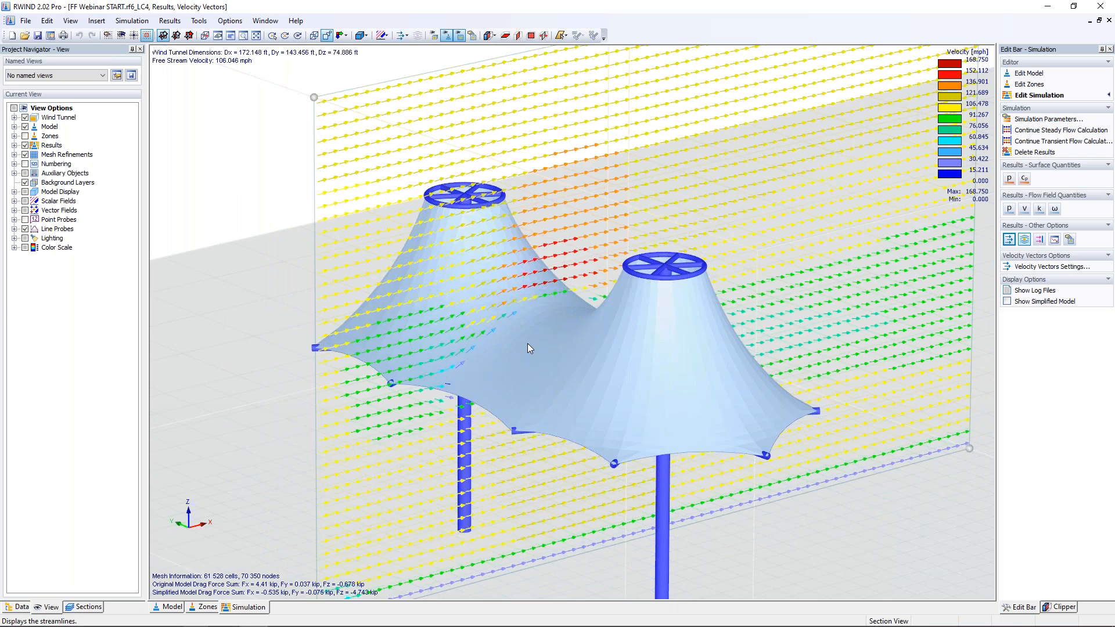
# Display streamlines around the structure and turn on the flow animation
pyautogui.scroll(-7, 527, 343)
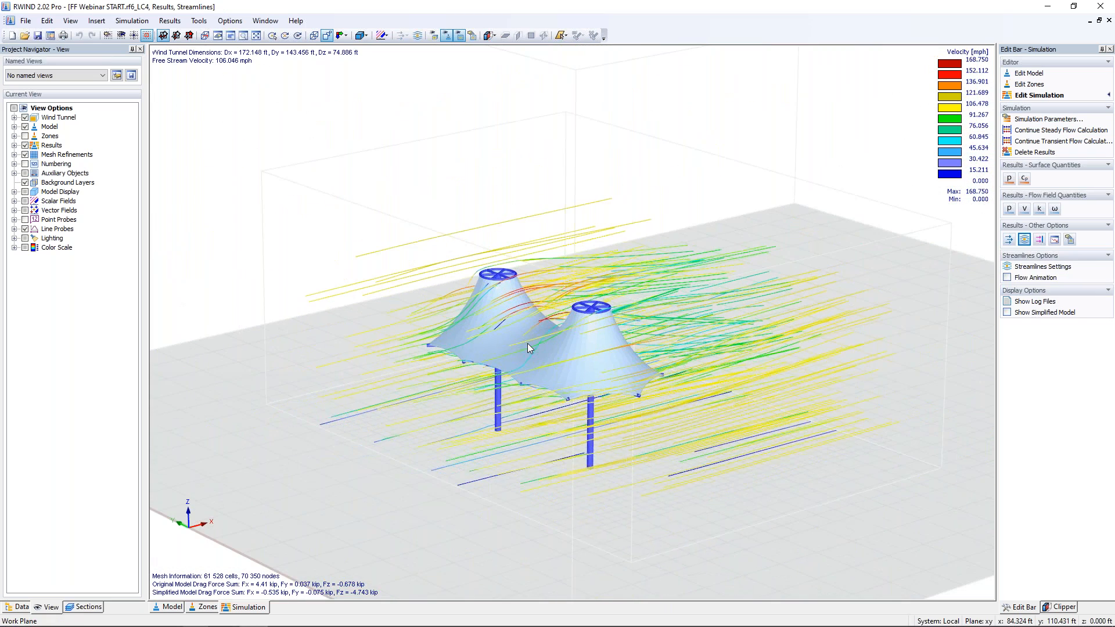
pyautogui.scroll(-2, 527, 343)
pyautogui.click(1006, 277)
pyautogui.scroll(4, 515, 362)
pyautogui.keyDown('ctrl'); pyautogui.moveTo(472, 361); pyautogui.dragTo(487, 387, button='middle'); pyautogui.keyUp('ctrl')
pyautogui.scroll(-2, 488, 388)
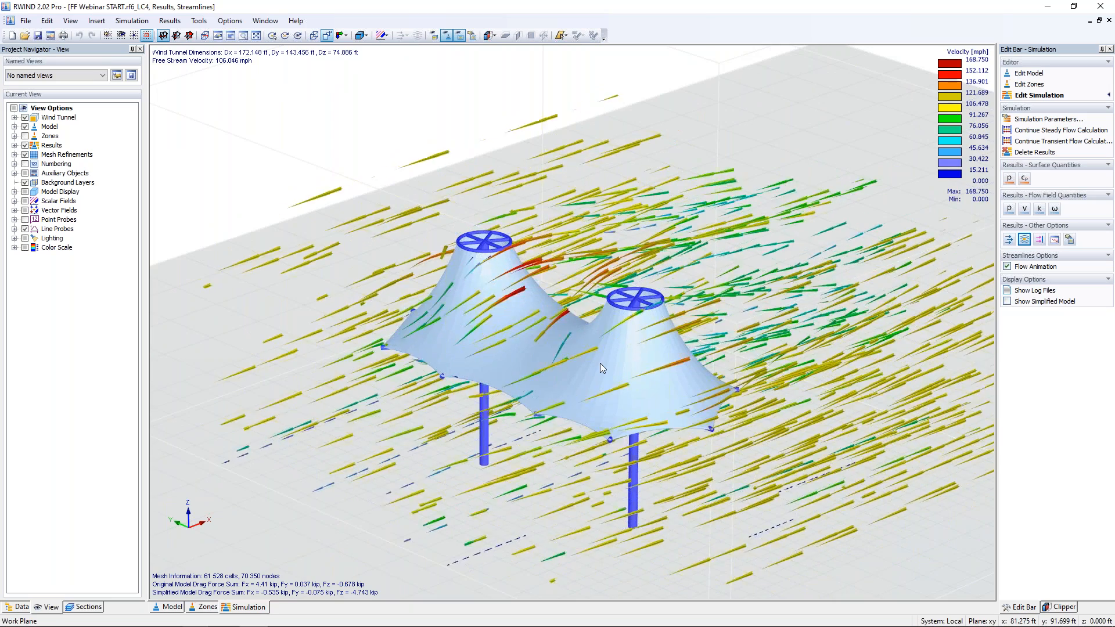
pyautogui.keyDown('ctrl'); pyautogui.moveTo(601, 361); pyautogui.dragTo(528, 317, button='middle'); pyautogui.keyUp('ctrl')
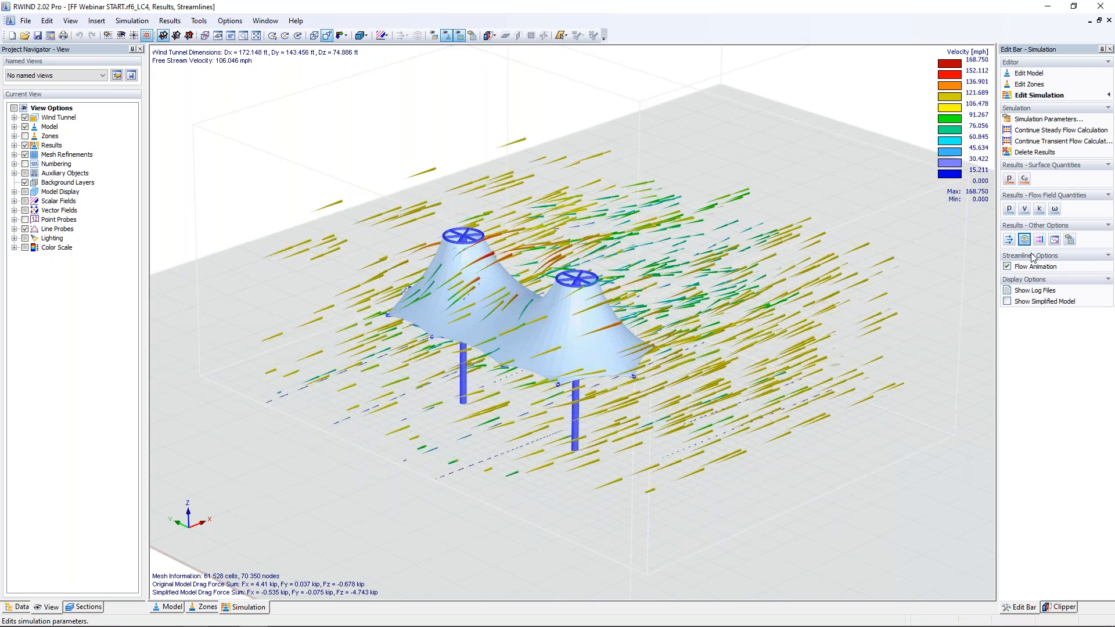
pyautogui.click(1007, 266)
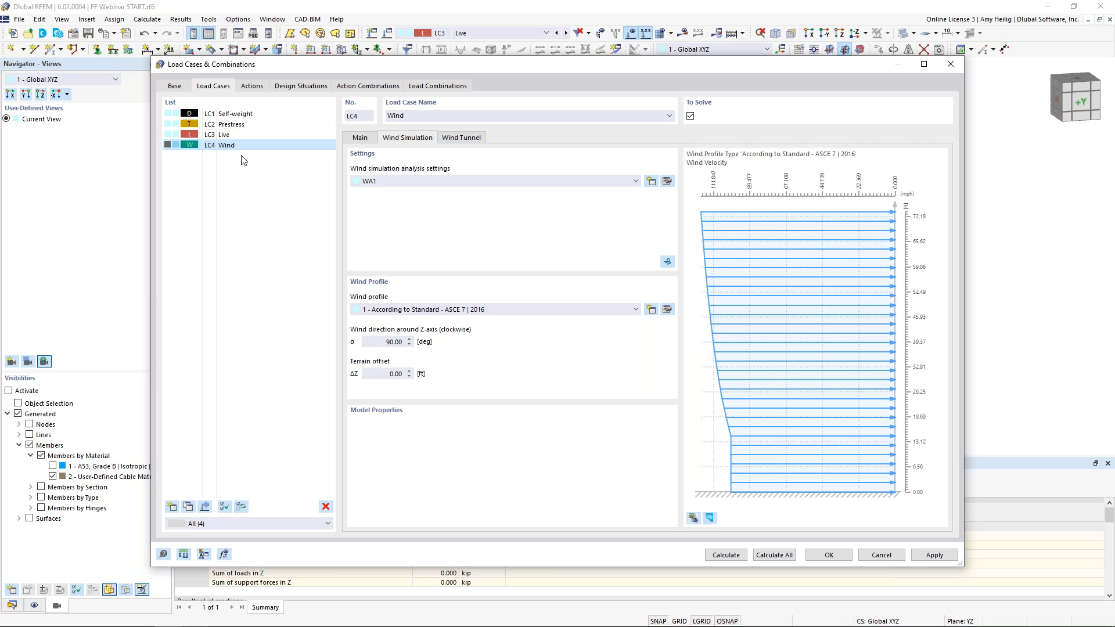
# Review the load case classification settings and the Self-straining force action in the load cases dialog
pyautogui.click(175, 88)
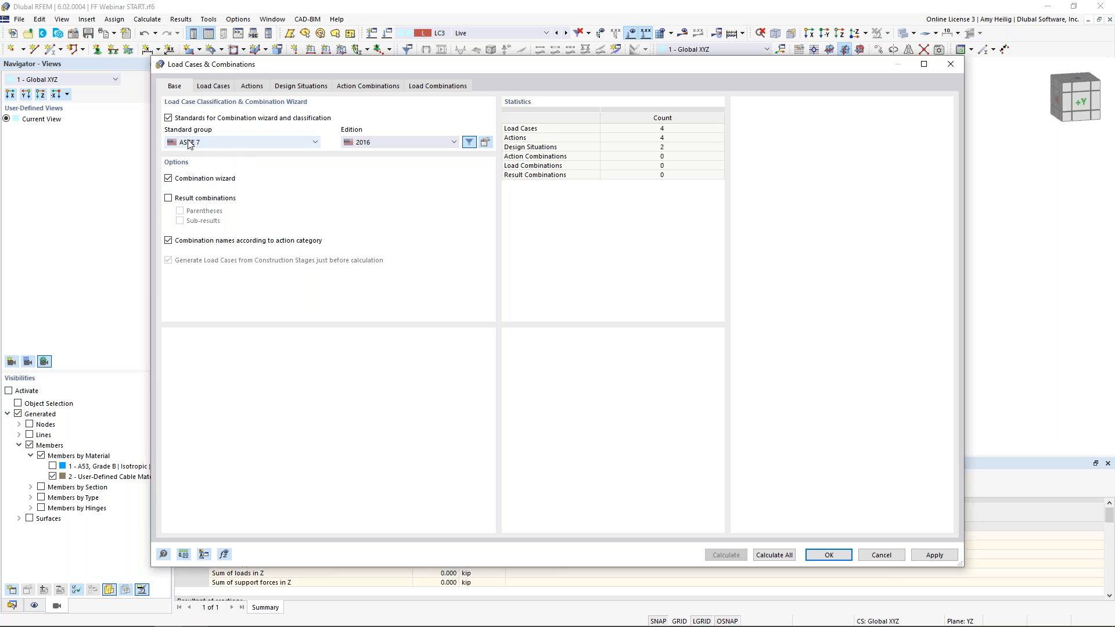
pyautogui.click(254, 87)
pyautogui.click(272, 124)
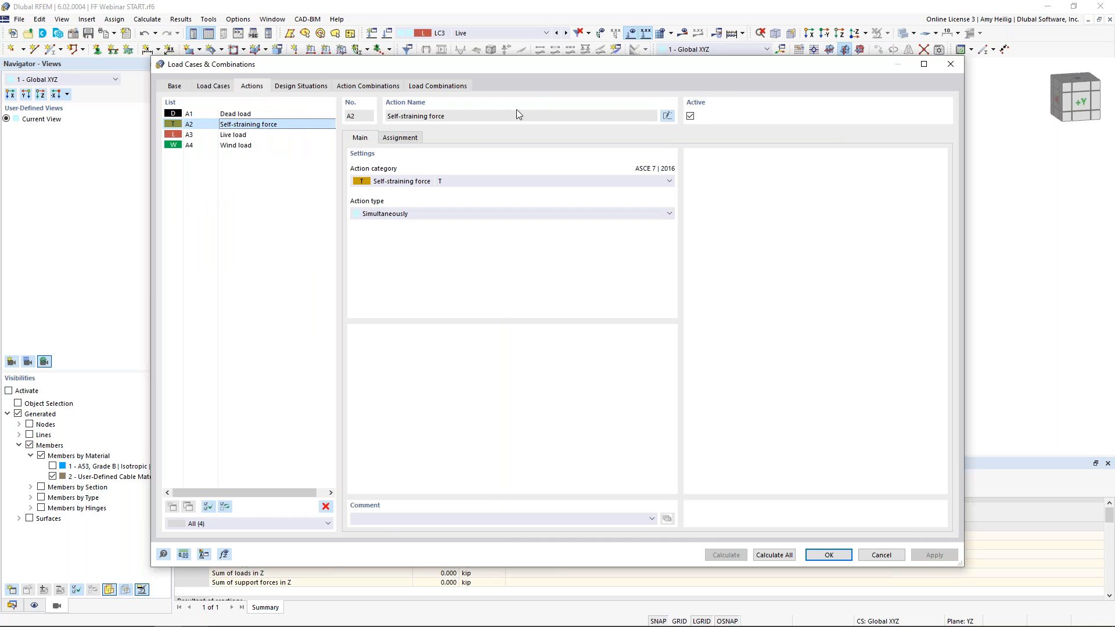
# Deactivate the Self-straining force action
pyautogui.click(690, 115)
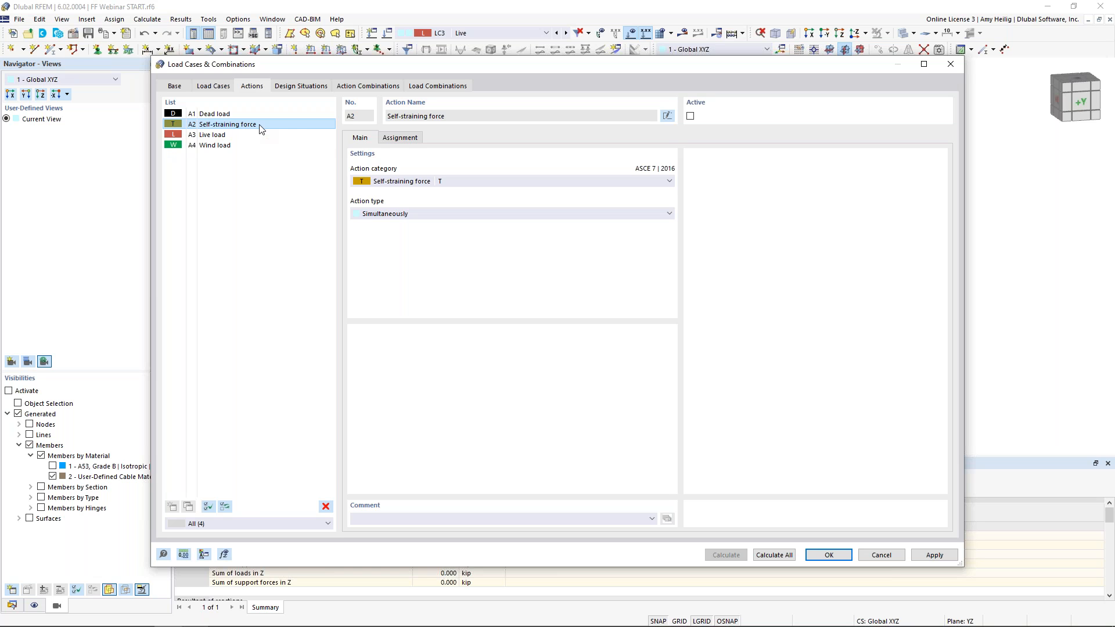
pyautogui.click(301, 86)
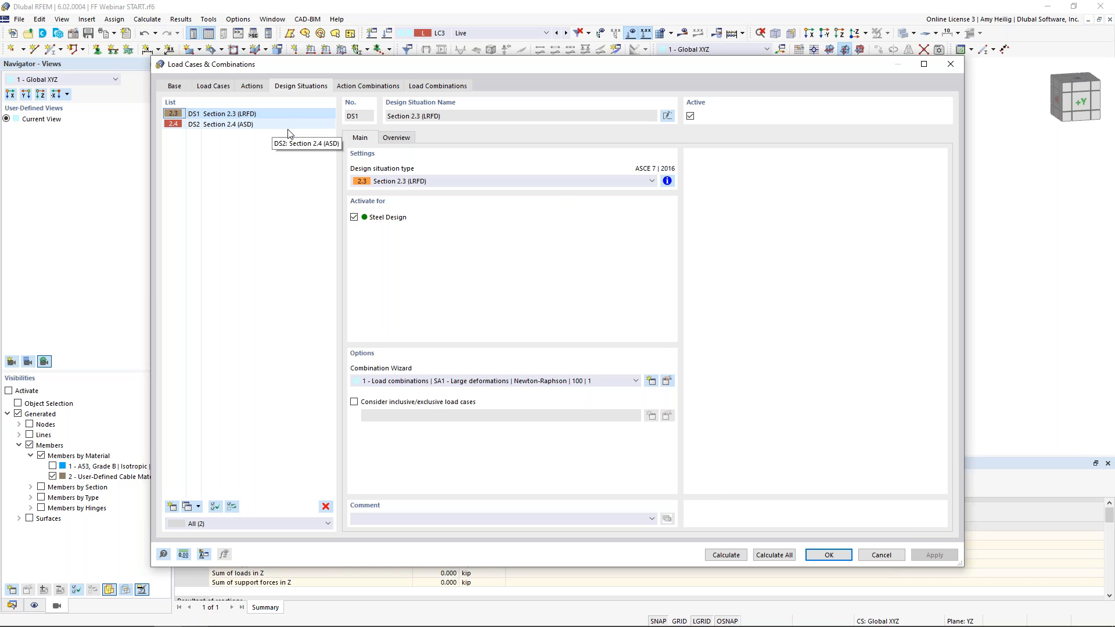
# Edit the combination wizard to consider the initial state from LC2 - Prestress
pyautogui.click(667, 381)
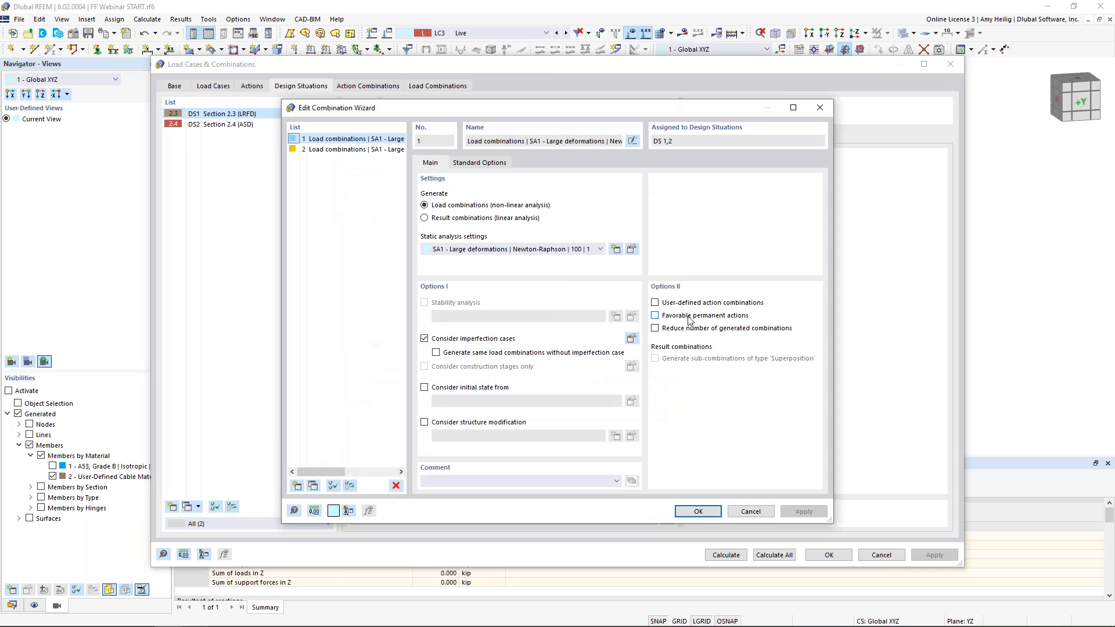
pyautogui.click(425, 387)
pyautogui.click(495, 404)
pyautogui.click(503, 420)
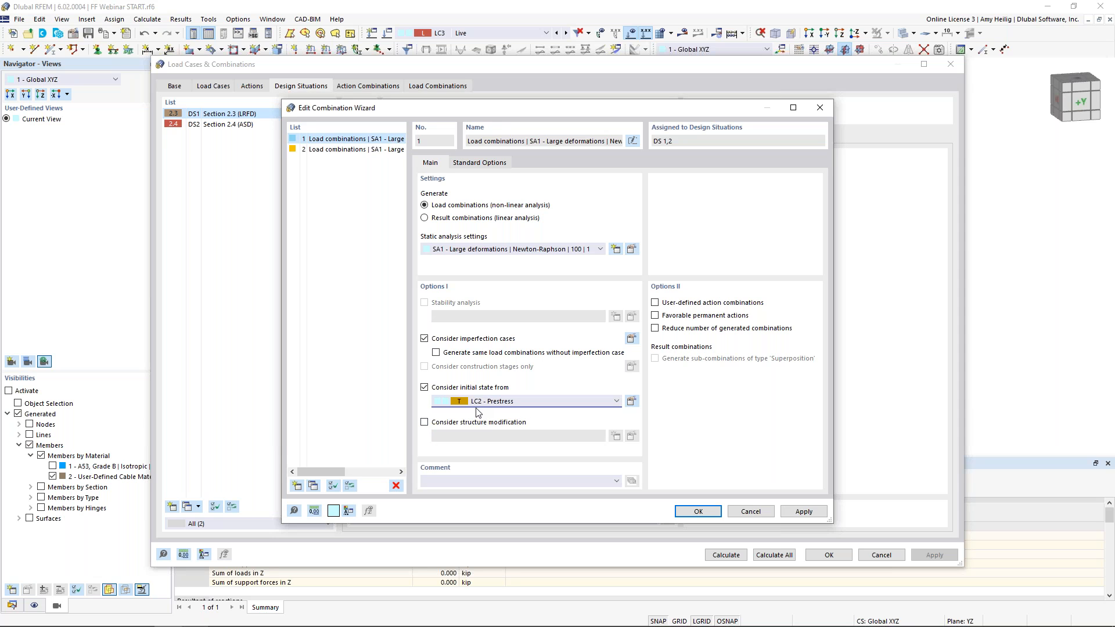
pyautogui.click(697, 511)
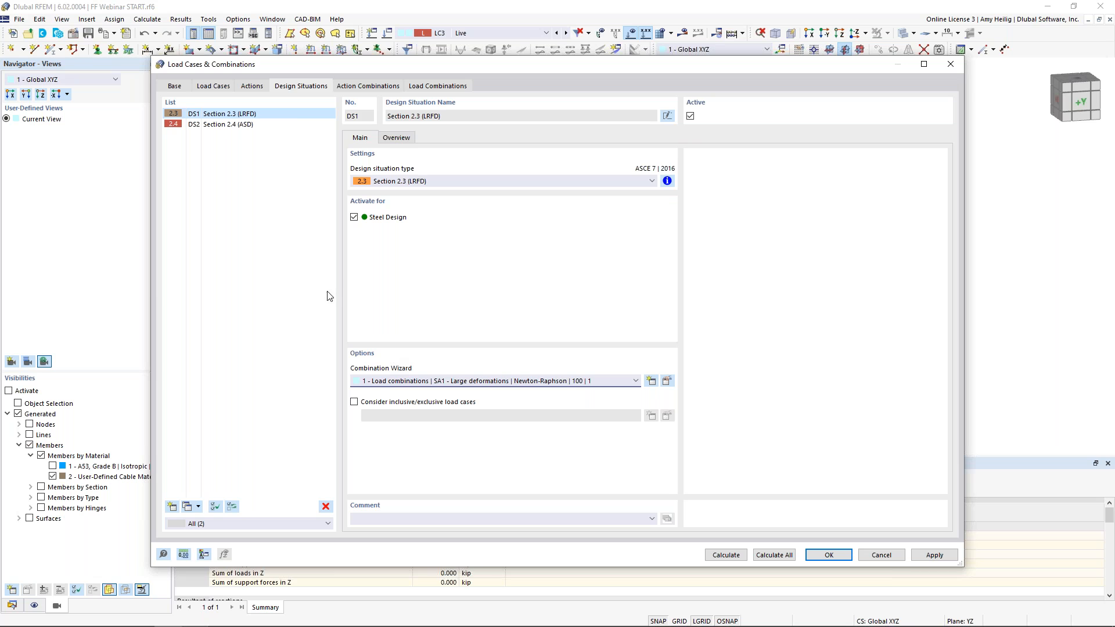
# Review the second design situation and the generated load combinations' initial-state setting, confirming the dialog
pyautogui.click(253, 125)
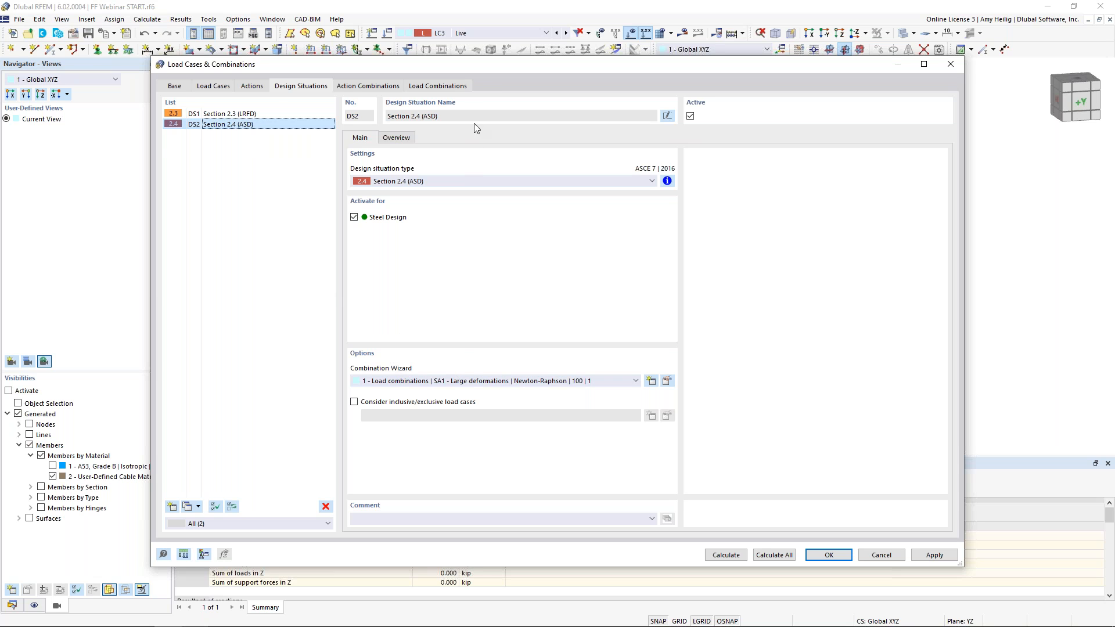
pyautogui.click(441, 86)
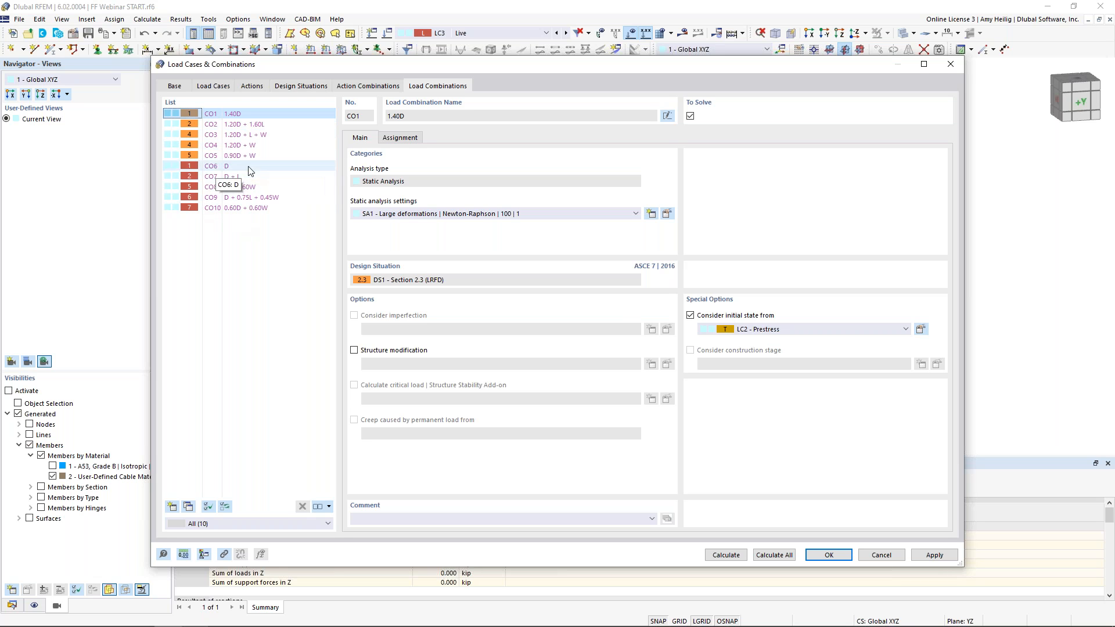
pyautogui.click(273, 134)
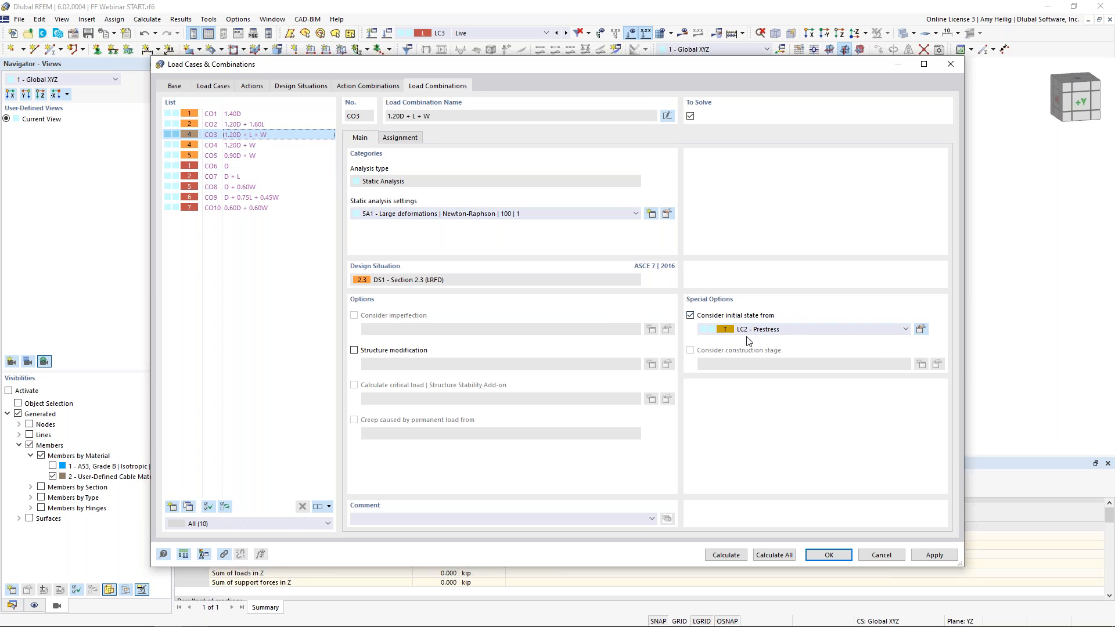
pyautogui.click(255, 156)
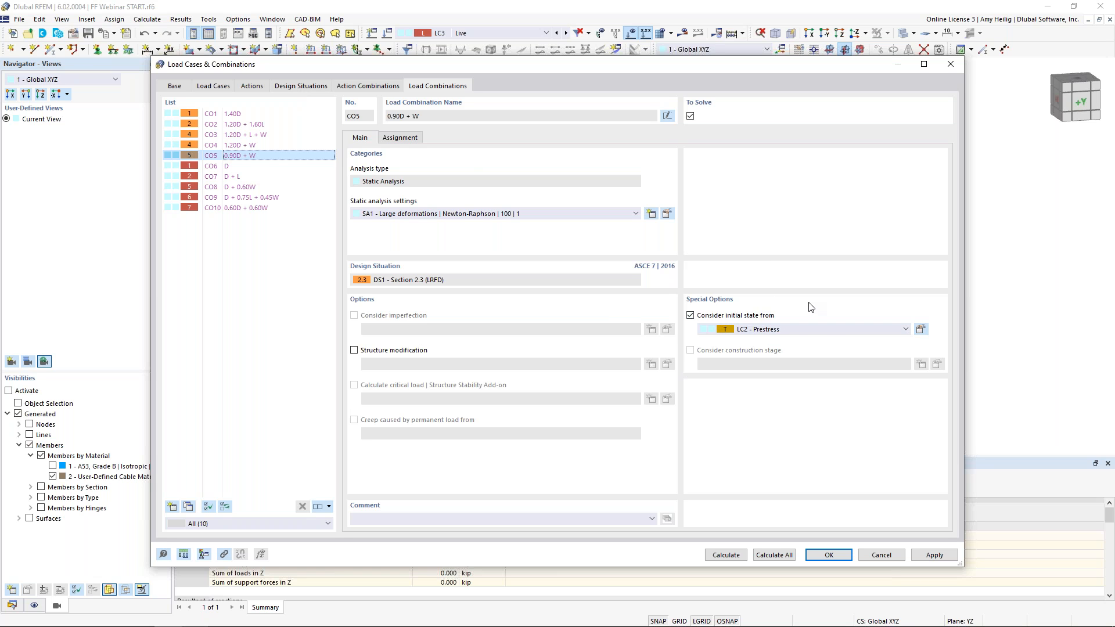
pyautogui.click(820, 554)
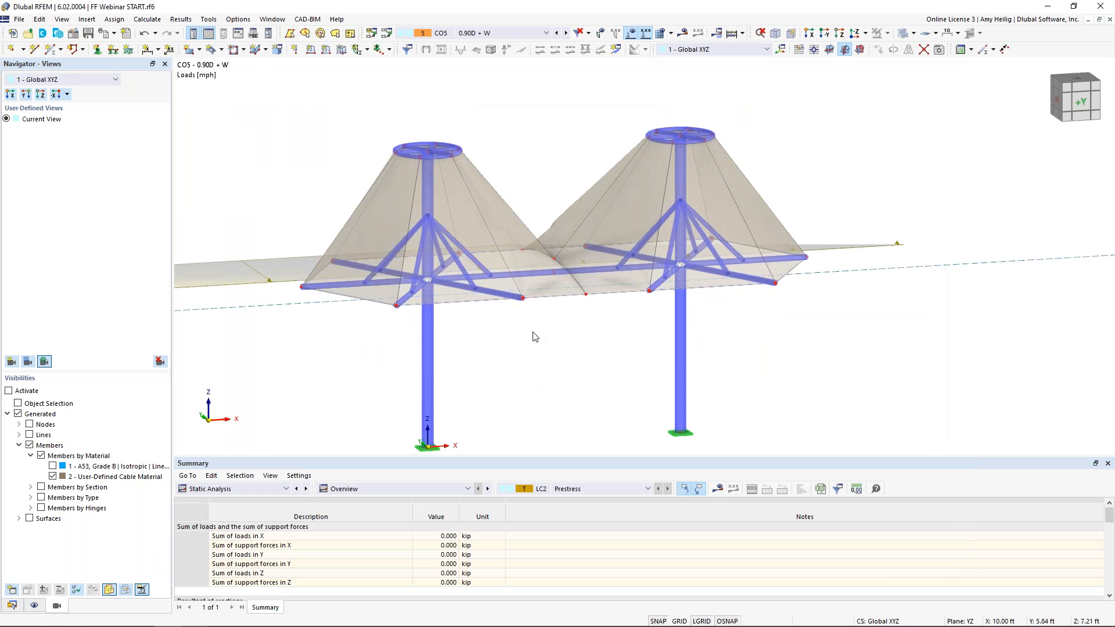
# For a column member, create new effective lengths that exclude torsional and lateral-torsional buckling
pyautogui.click(631, 32)
pyautogui.scroll(-3, 454, 232)
pyautogui.keyDown('ctrl'); pyautogui.moveTo(452, 237); pyautogui.dragTo(466, 269, button='middle'); pyautogui.keyUp('ctrl')
pyautogui.scroll(-2, 555, 241)
pyautogui.scroll(4, 464, 318)
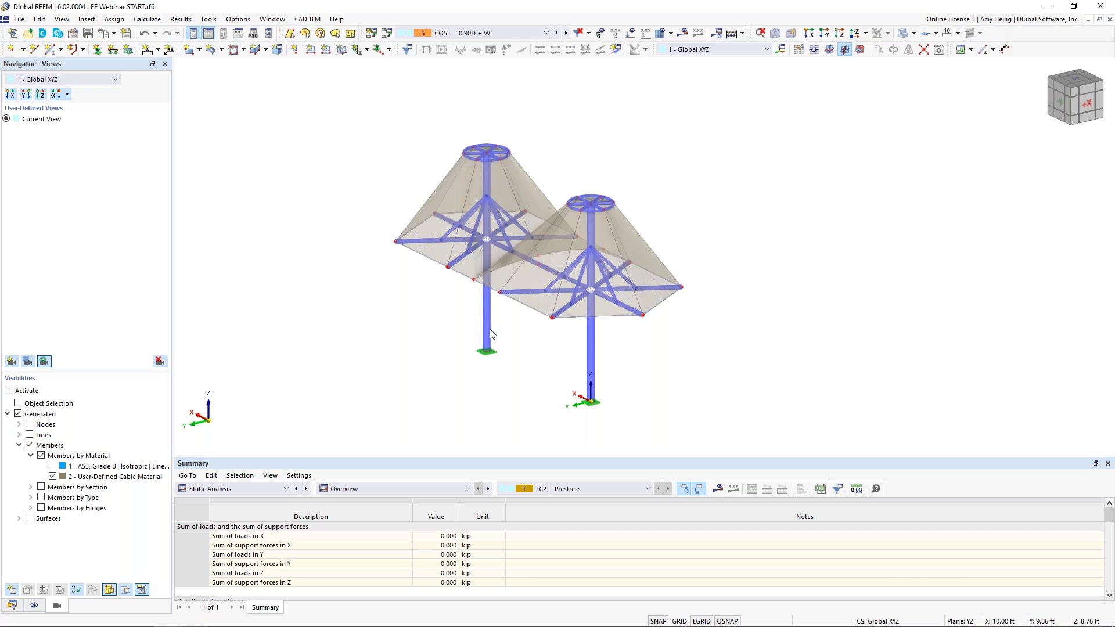
pyautogui.keyDown('ctrl'); pyautogui.moveTo(502, 345); pyautogui.dragTo(627, 286, button='middle'); pyautogui.keyUp('ctrl')
pyautogui.scroll(3, 633, 295)
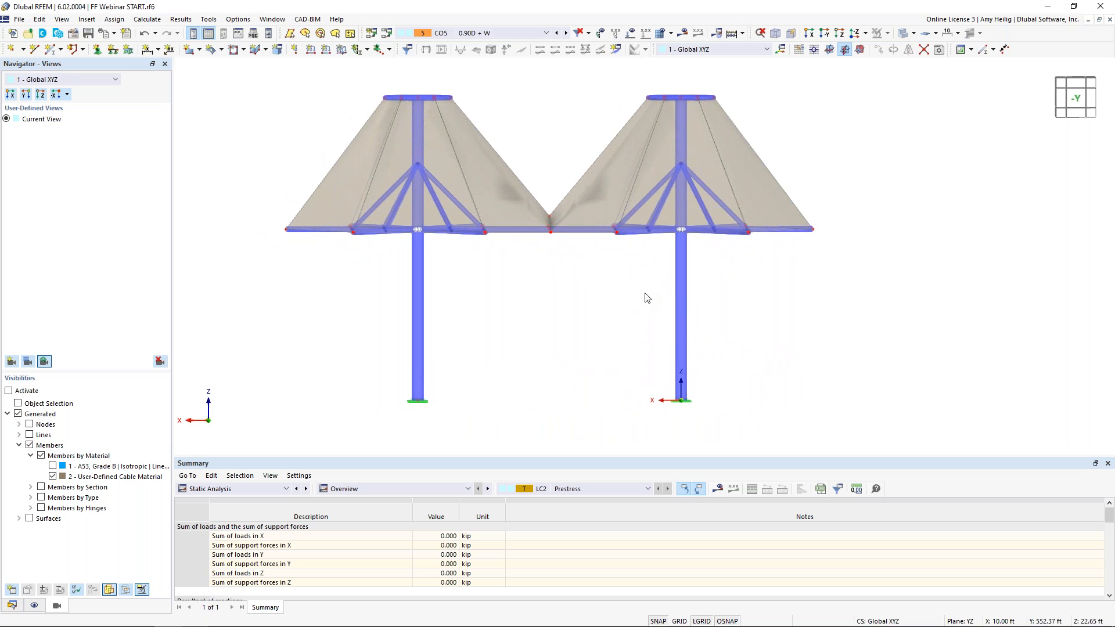
pyautogui.moveTo(759, 341); pyautogui.dragTo(371, 294)
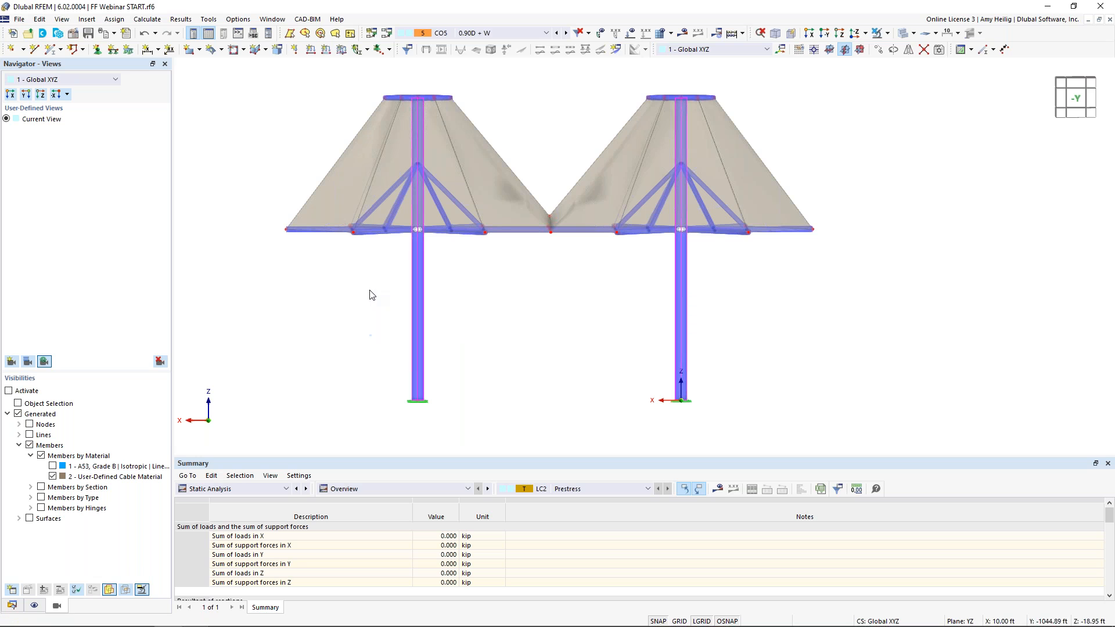
pyautogui.doubleClick(420, 329)
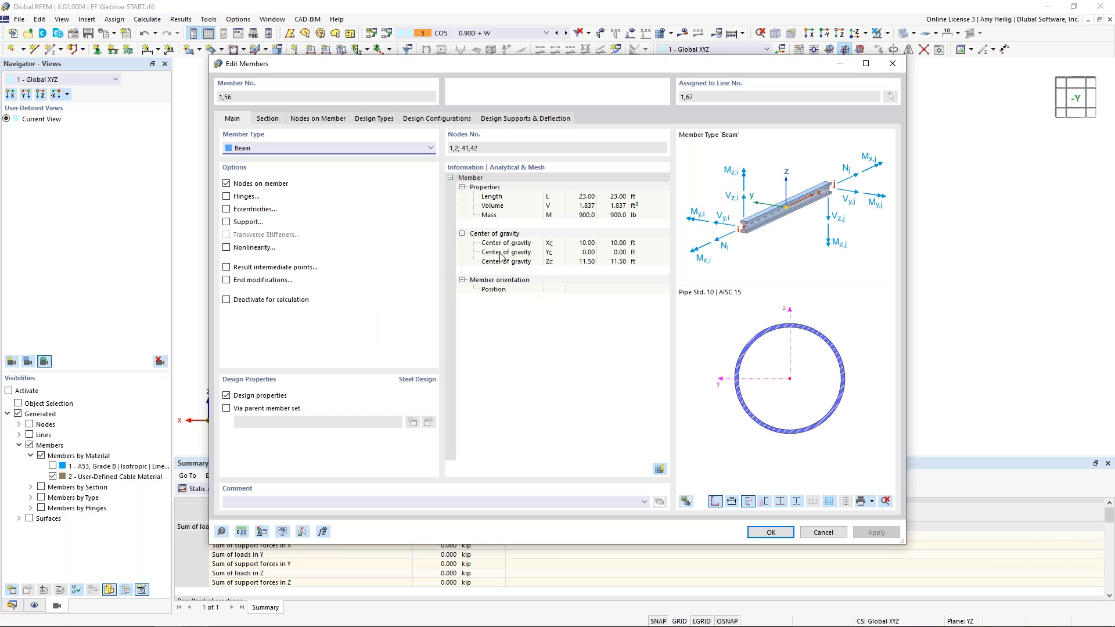
pyautogui.click(376, 120)
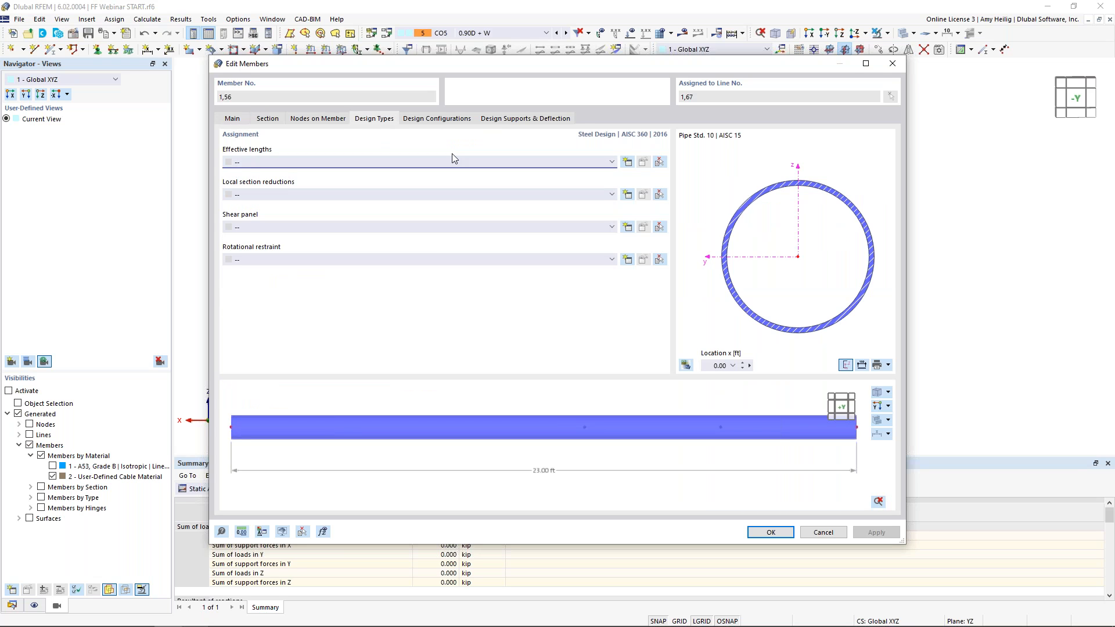
pyautogui.click(627, 163)
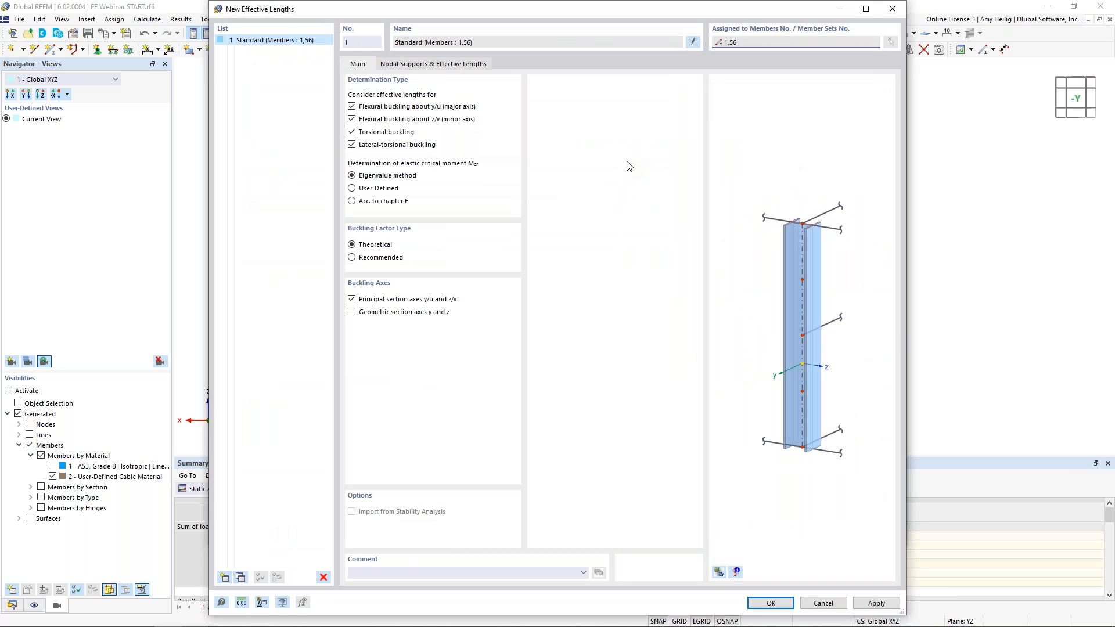
pyautogui.click(399, 132)
pyautogui.click(389, 146)
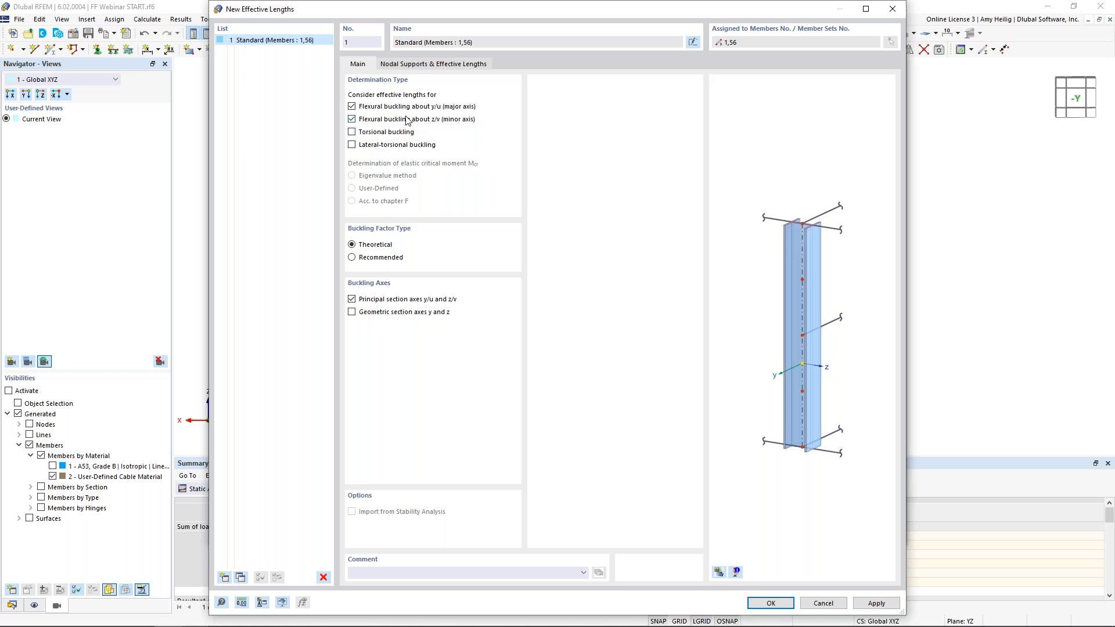
# Set absolute effective lengths of 13 ft about both principal axes for the column and confirm the member
pyautogui.click(432, 65)
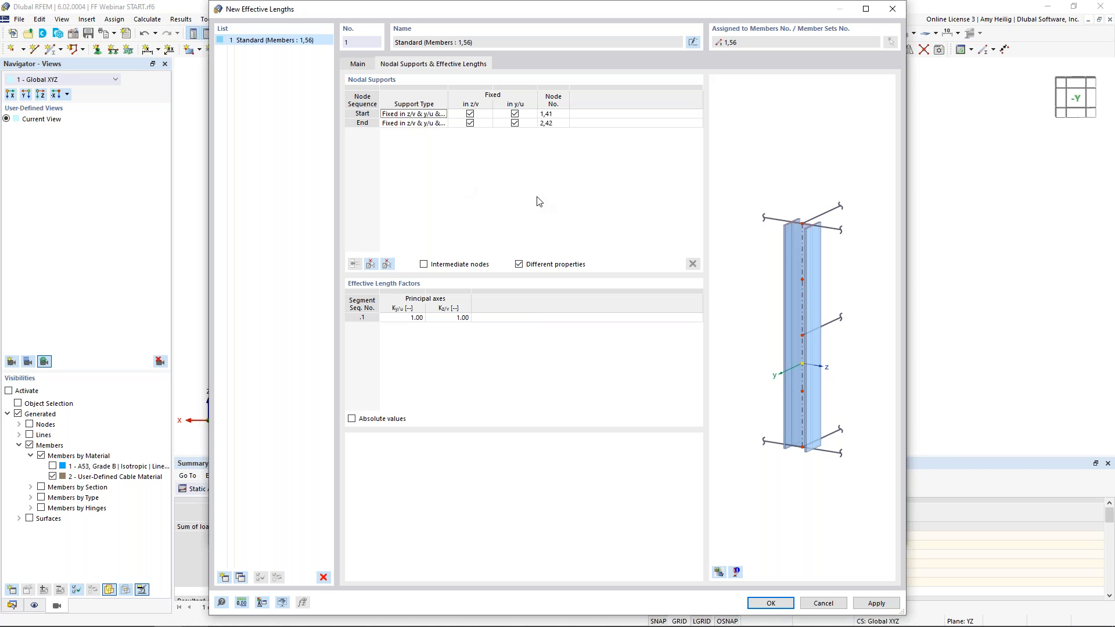
pyautogui.click(352, 419)
pyautogui.click(718, 572)
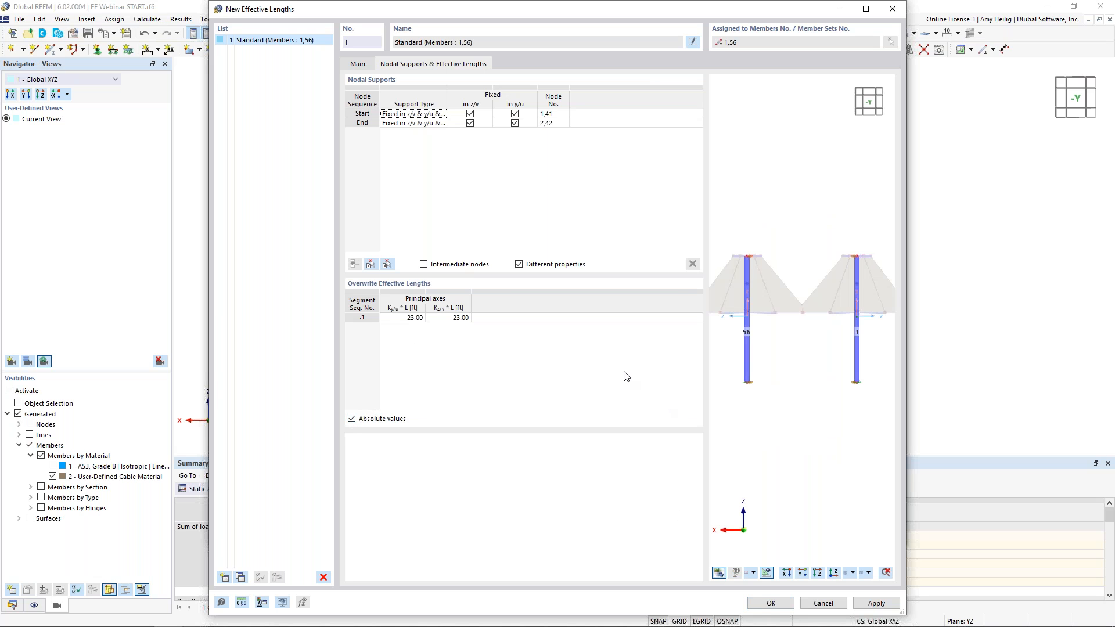
pyautogui.click(405, 319)
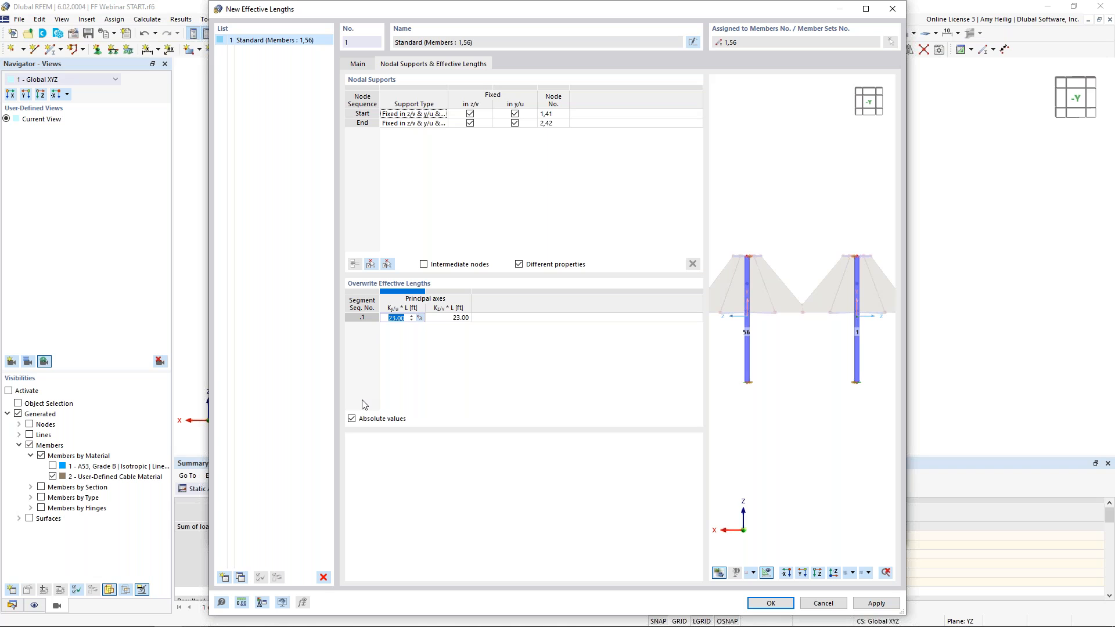
pyautogui.write('13')
pyautogui.press('Tab')
pyautogui.write('13')
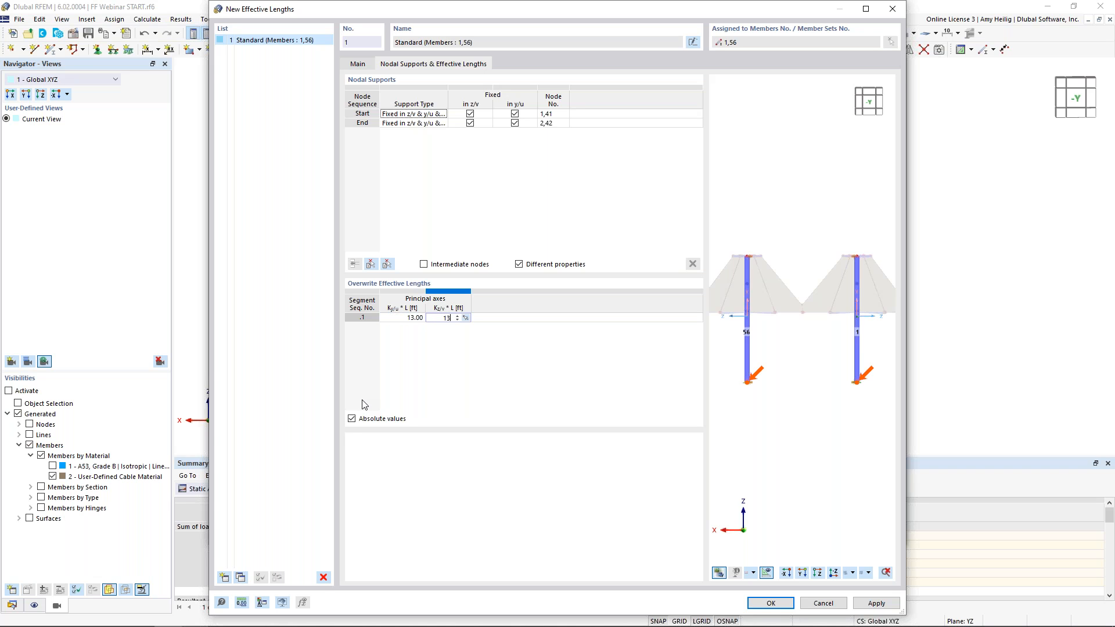
pyautogui.click(404, 318)
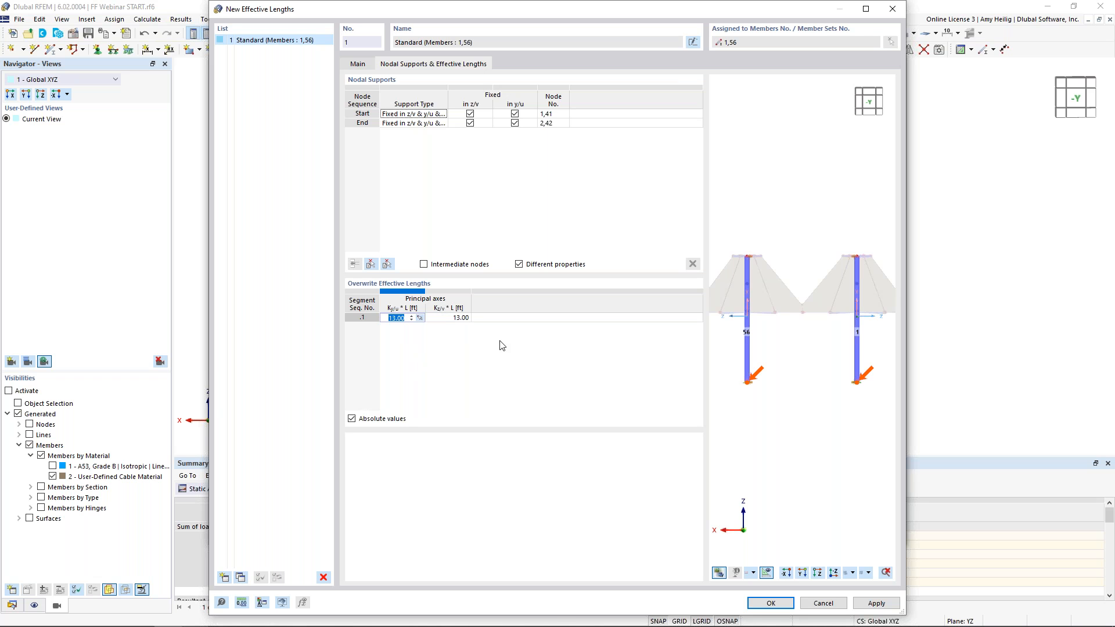
pyautogui.click(772, 603)
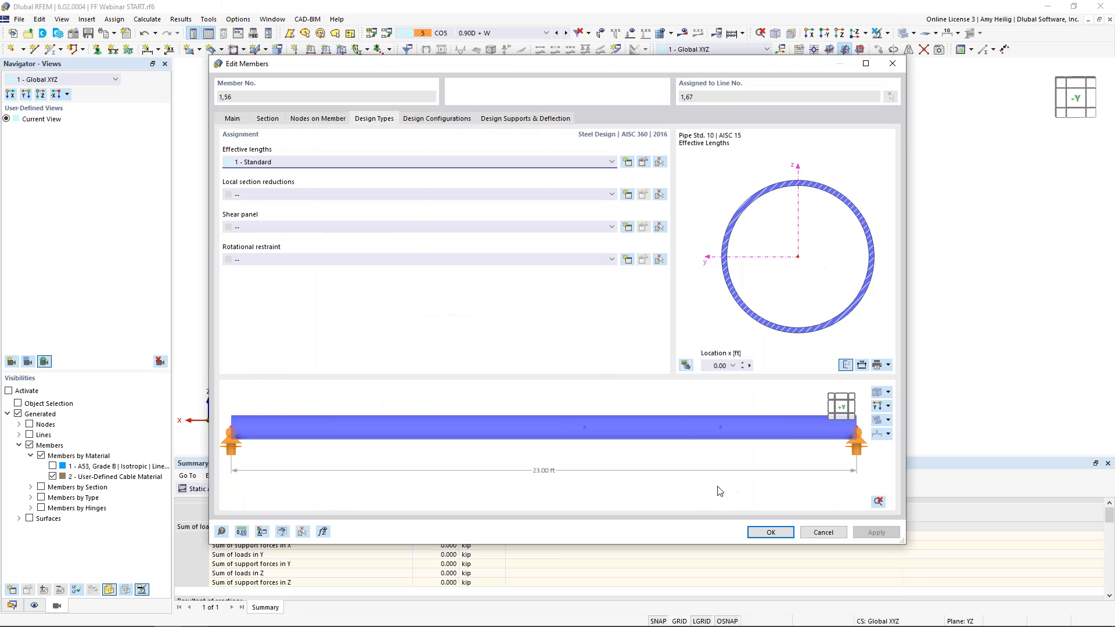
pyautogui.click(757, 533)
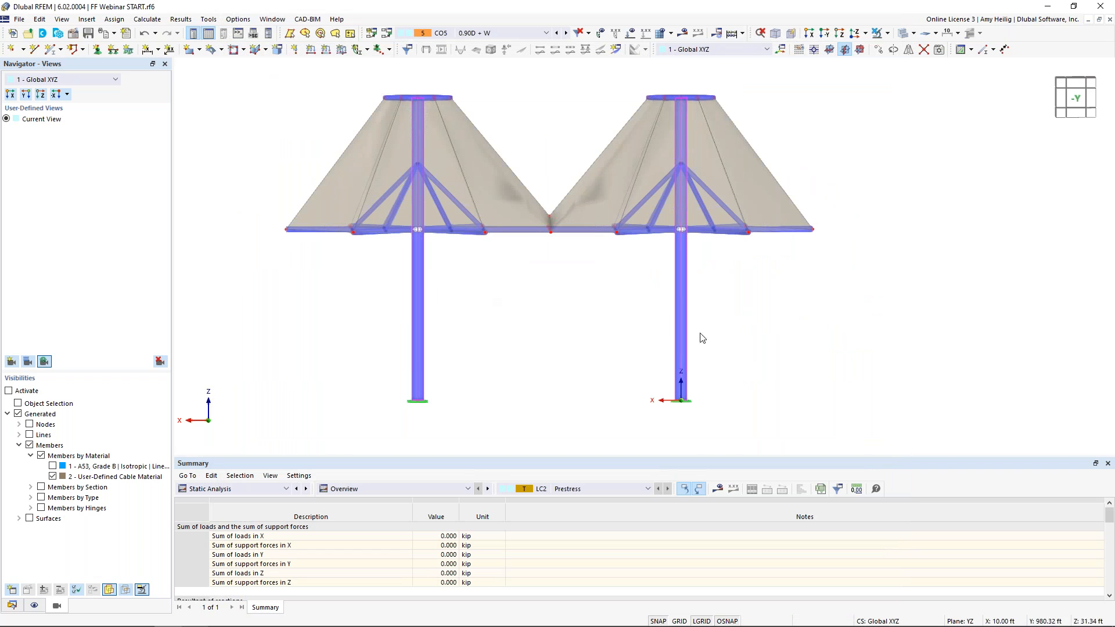
# Show only the steel members by hiding the cable material in the visibility settings
pyautogui.moveTo(271, 217); pyautogui.dragTo(834, 252)
pyautogui.keyDown('ctrl'); pyautogui.moveTo(522, 281); pyautogui.dragTo(546, 316, button='middle'); pyautogui.keyUp('ctrl')
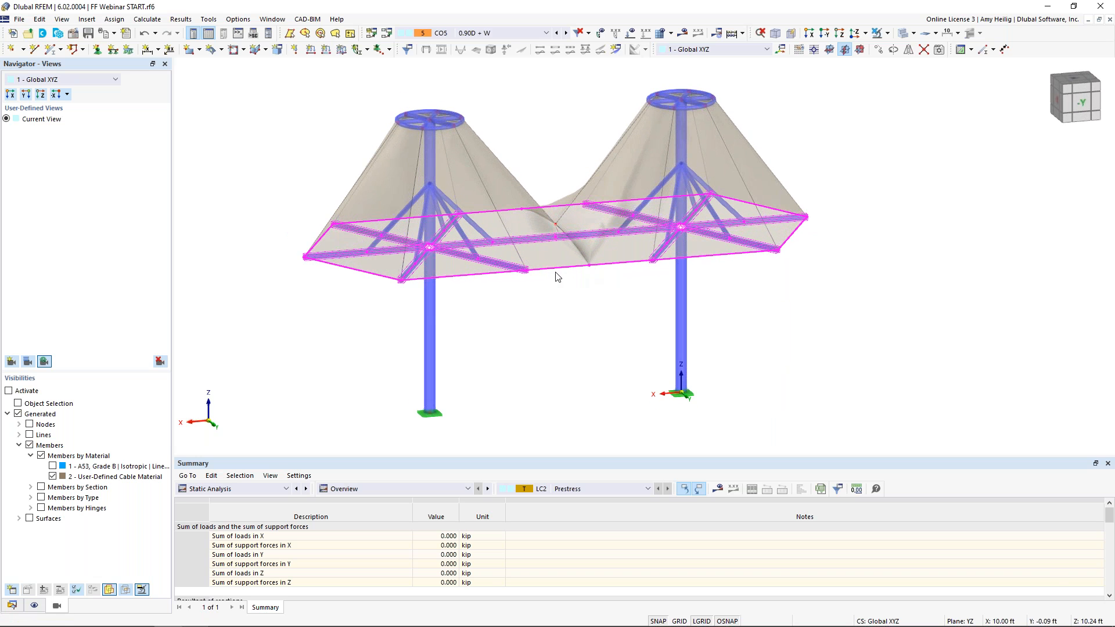
pyautogui.click(511, 348)
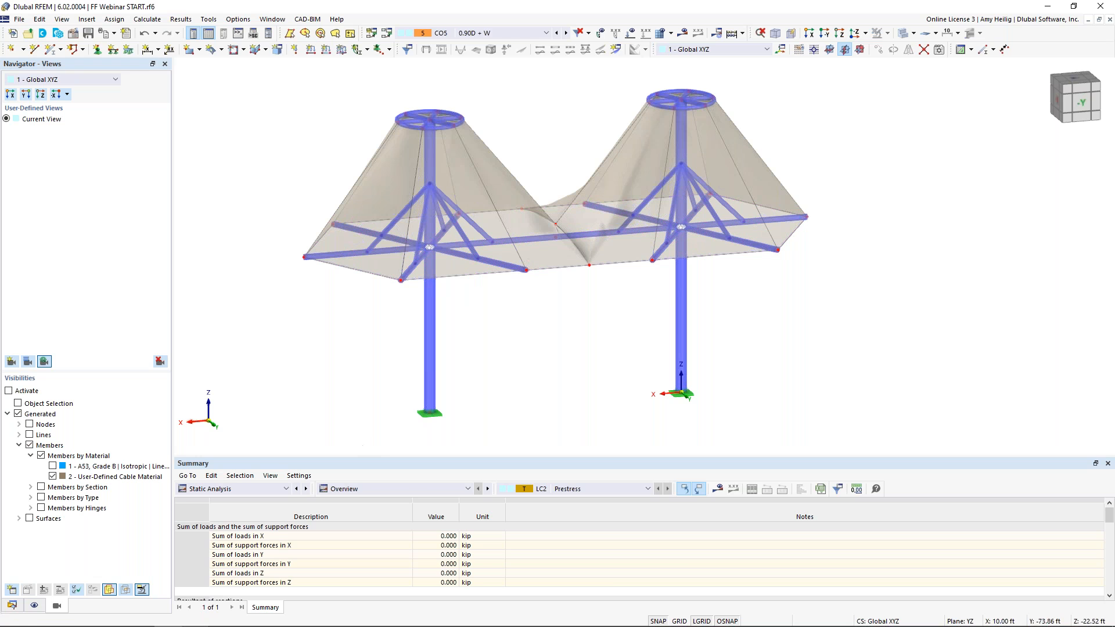
pyautogui.click(53, 476)
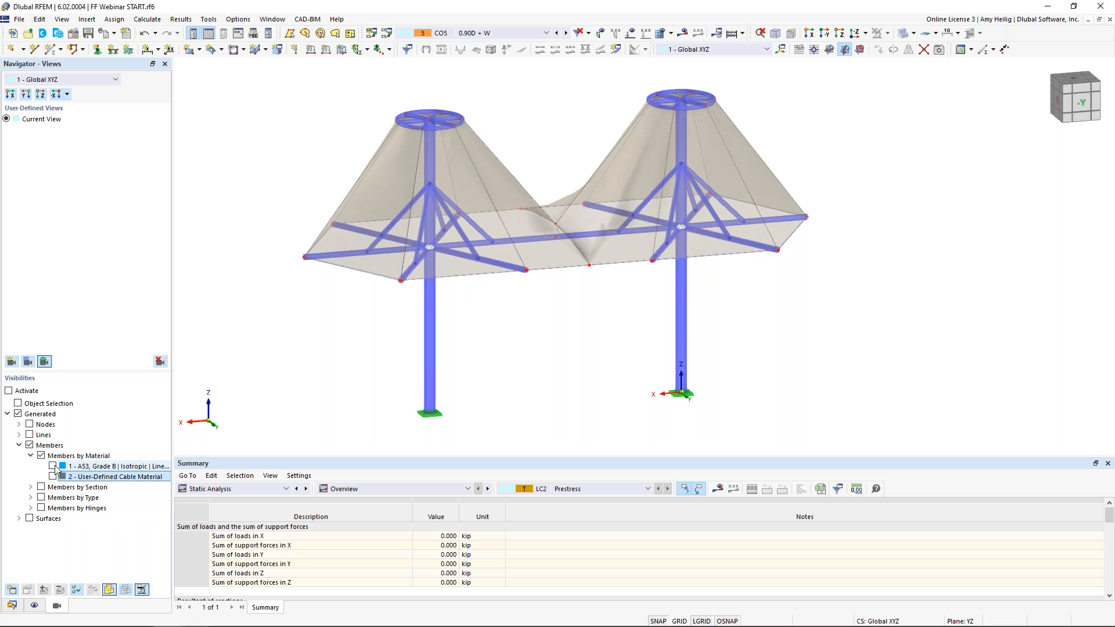
pyautogui.click(53, 466)
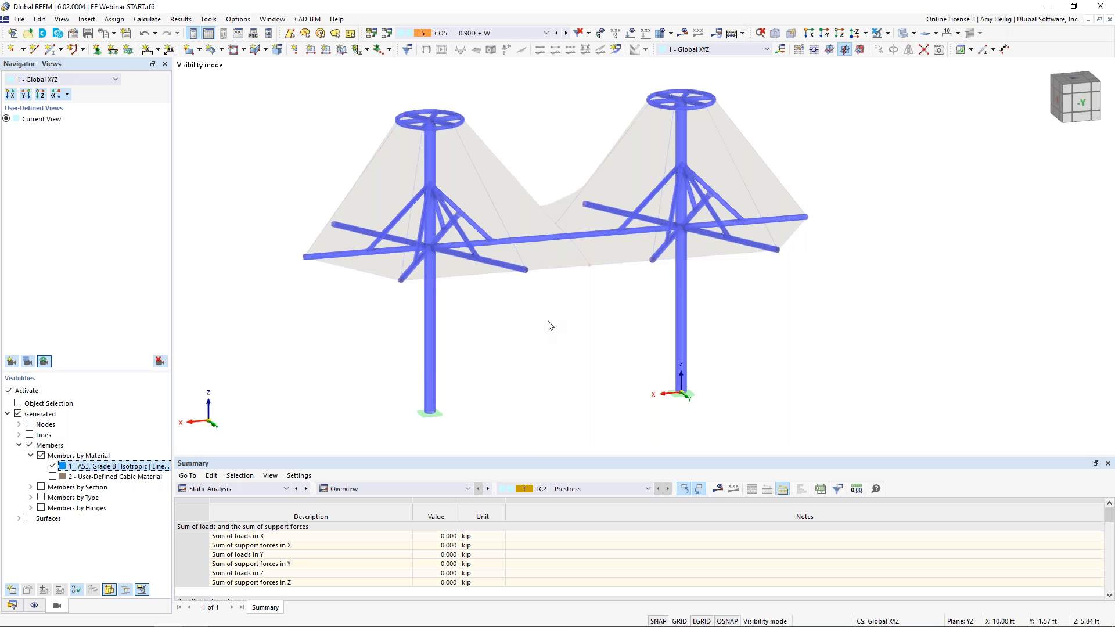
# For the horizontal arm members, create new effective lengths that exclude torsional and lateral-torsional buckling
pyautogui.keyDown('ctrl'); pyautogui.moveTo(546, 340); pyautogui.dragTo(486, 289, button='middle'); pyautogui.keyUp('ctrl')
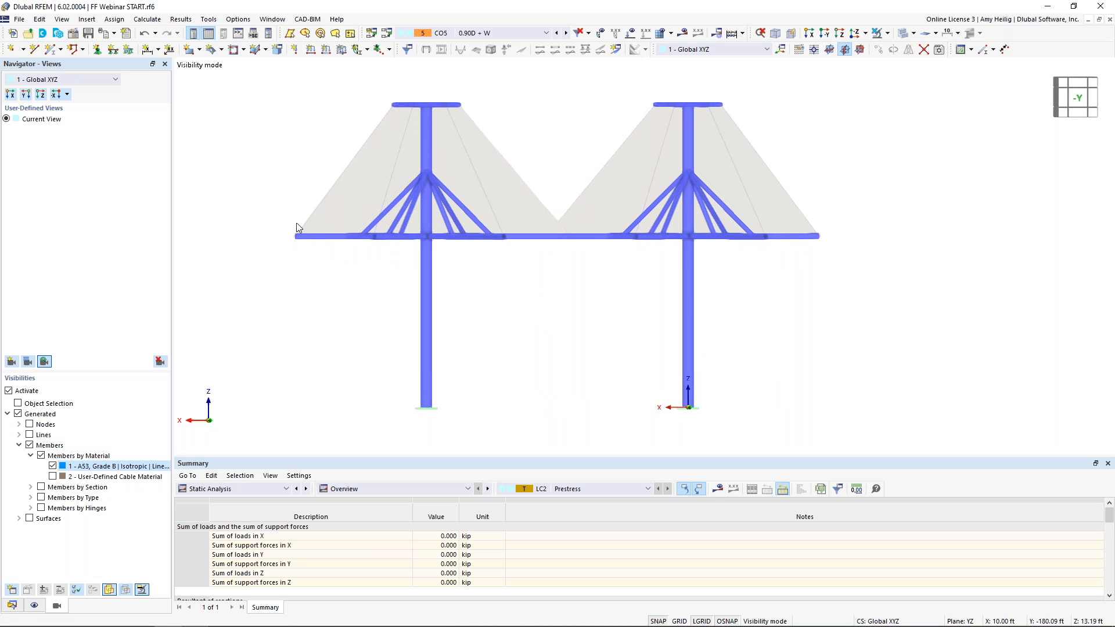
pyautogui.moveTo(314, 229); pyautogui.dragTo(838, 242)
pyautogui.keyDown('ctrl'); pyautogui.moveTo(569, 313); pyautogui.dragTo(530, 291, button='middle'); pyautogui.keyUp('ctrl')
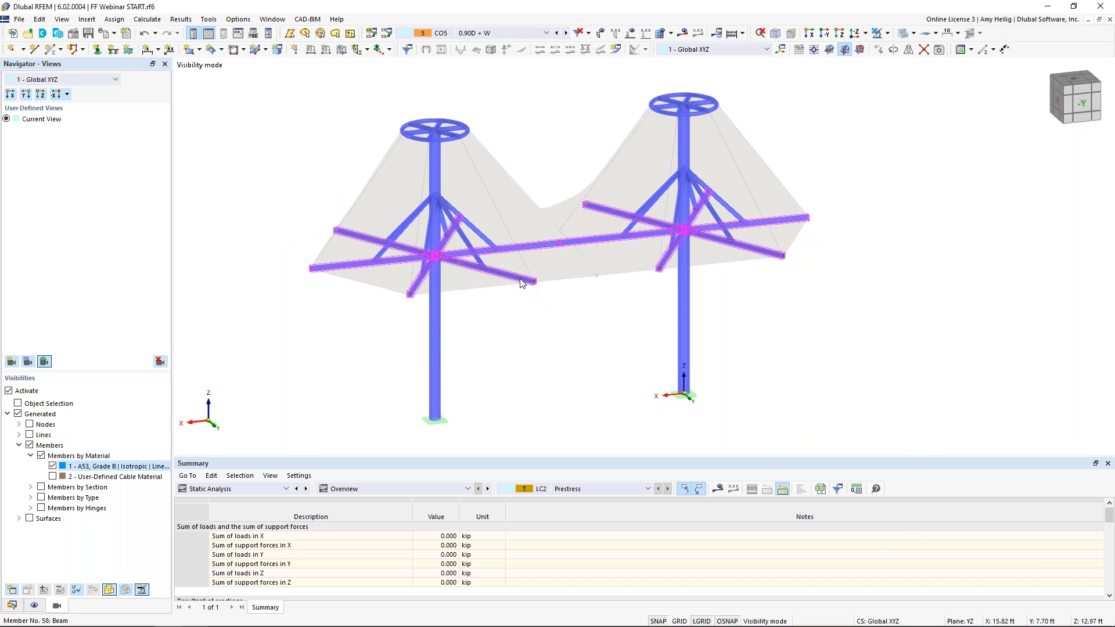
pyautogui.doubleClick(521, 282)
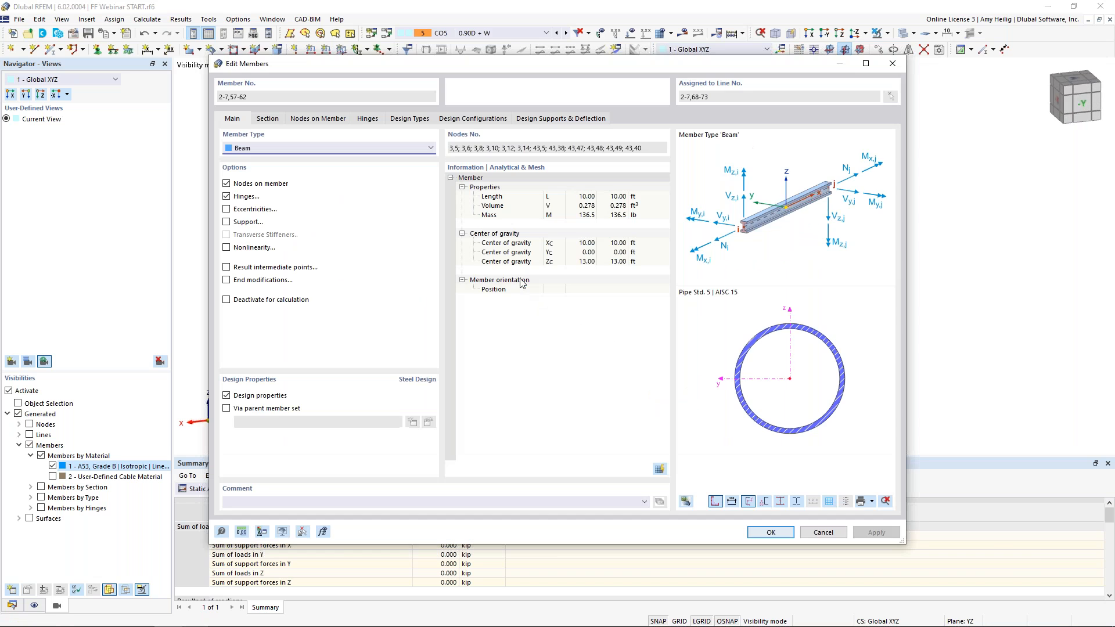
pyautogui.click(408, 119)
pyautogui.click(627, 162)
pyautogui.click(390, 132)
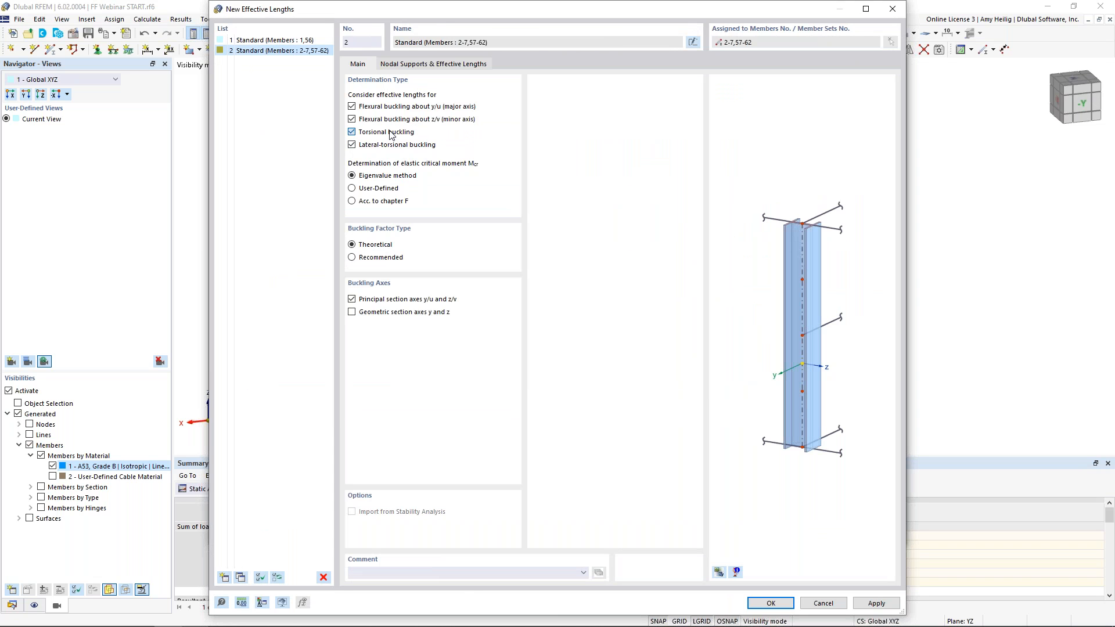
pyautogui.click(389, 148)
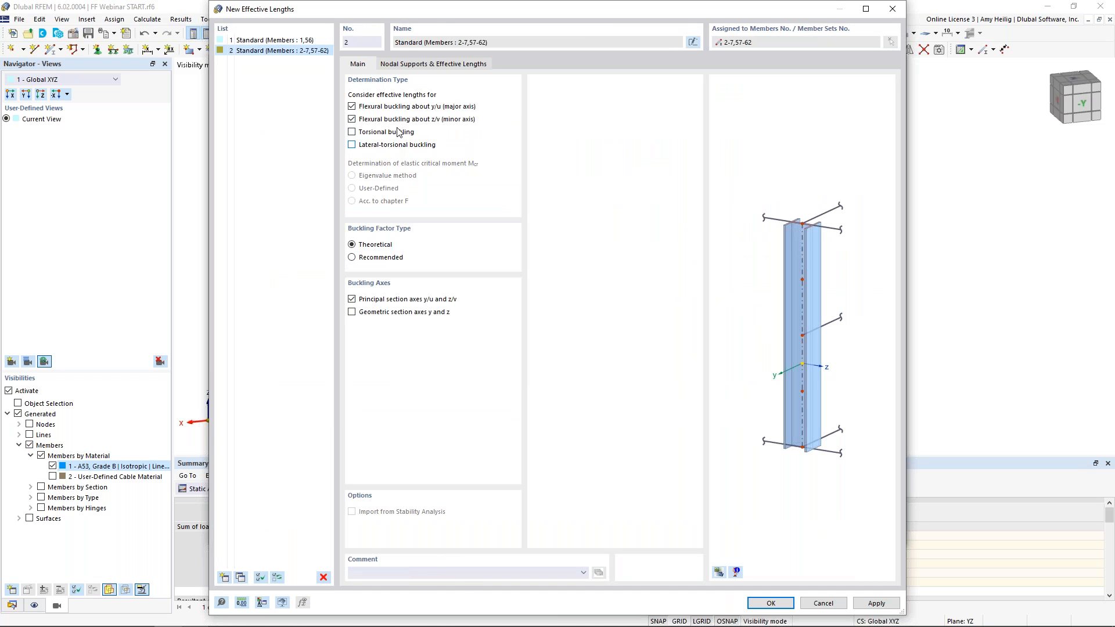
# Set absolute effective lengths of 5 ft about both principal axes for the horizontal arm members and confirm them
pyautogui.click(435, 66)
pyautogui.click(351, 419)
pyautogui.click(404, 319)
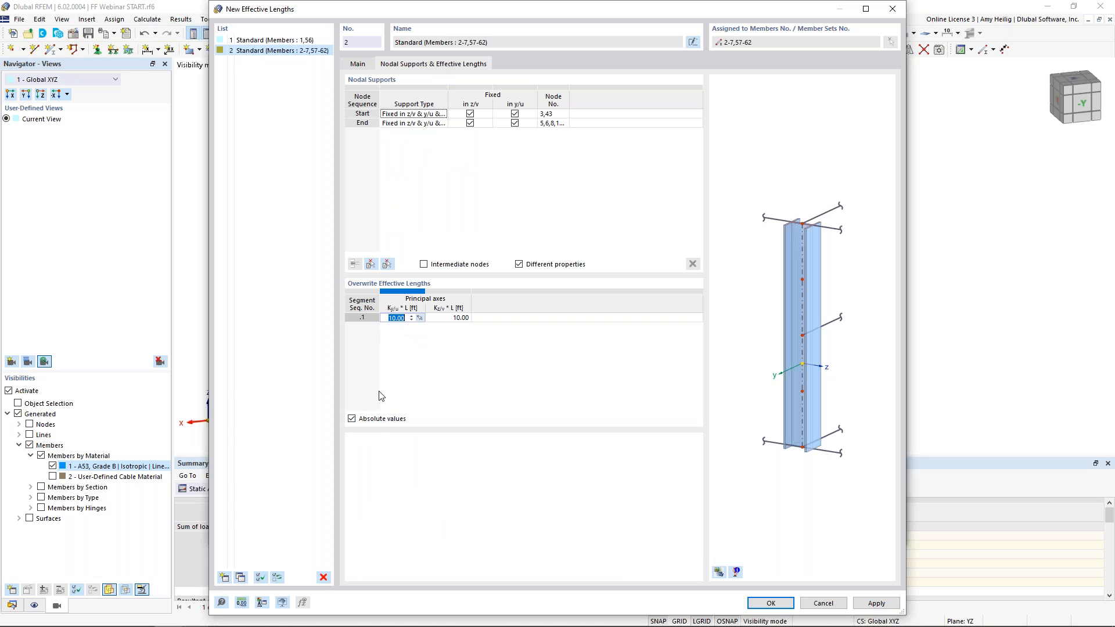
pyautogui.write('5')
pyautogui.press('Tab')
pyautogui.write('5')
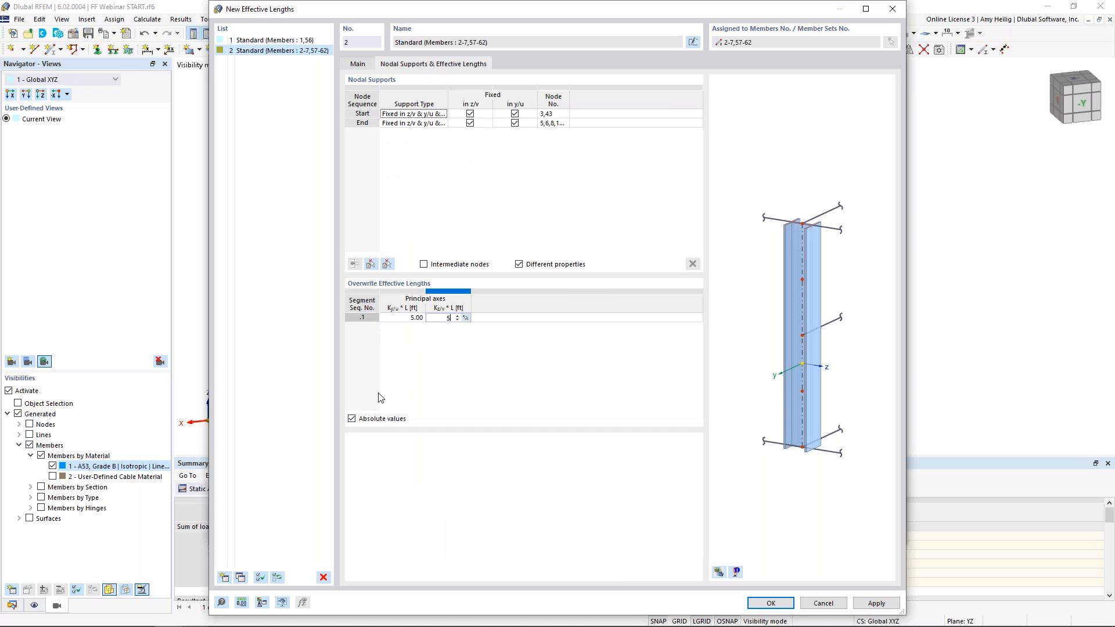
pyautogui.click(718, 573)
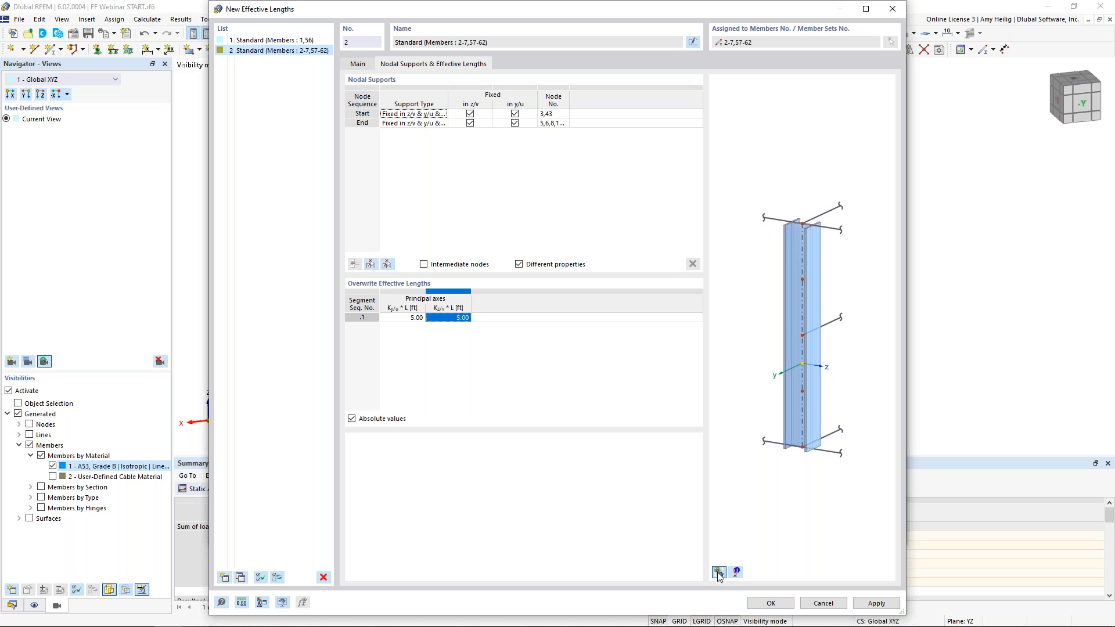
pyautogui.scroll(5, 743, 351)
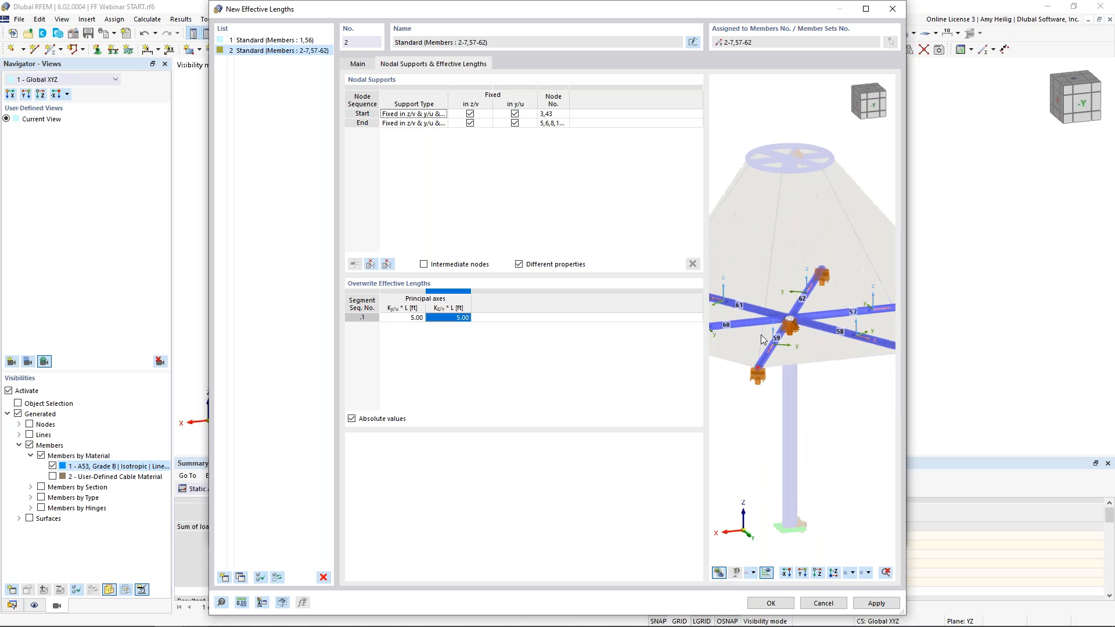
pyautogui.click(774, 603)
# Open the steel design input and change design situation DS2's limit state type to Serviceability limit state
pyautogui.click(770, 533)
pyautogui.click(544, 394)
pyautogui.moveTo(543, 390); pyautogui.dragTo(525, 352, button='middle')
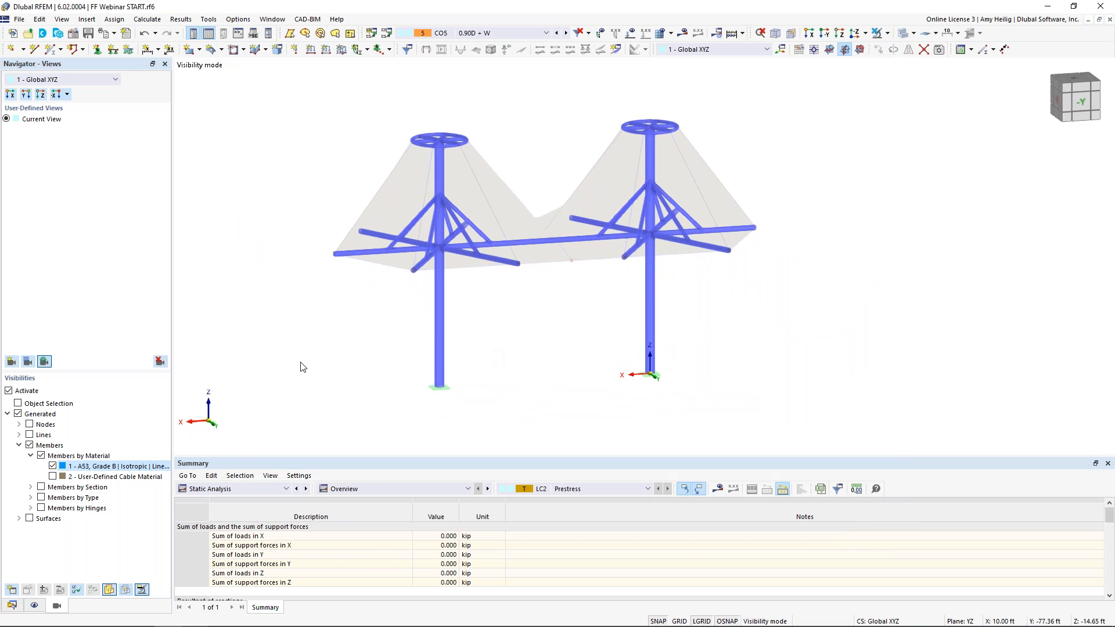
pyautogui.click(234, 489)
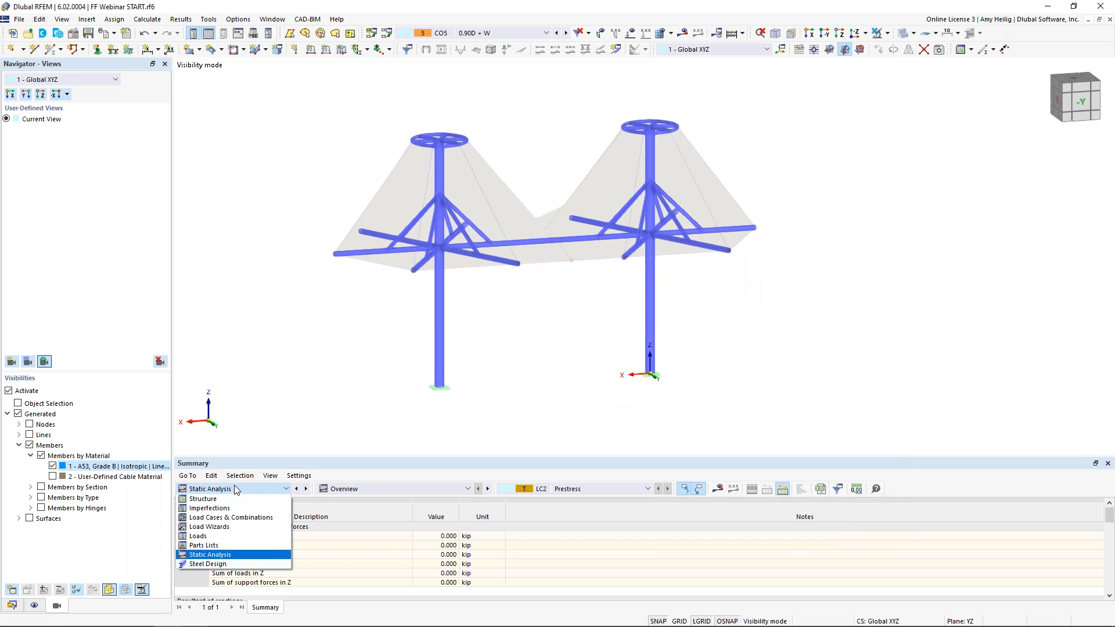
pyautogui.click(219, 563)
pyautogui.moveTo(371, 458); pyautogui.dragTo(393, 368)
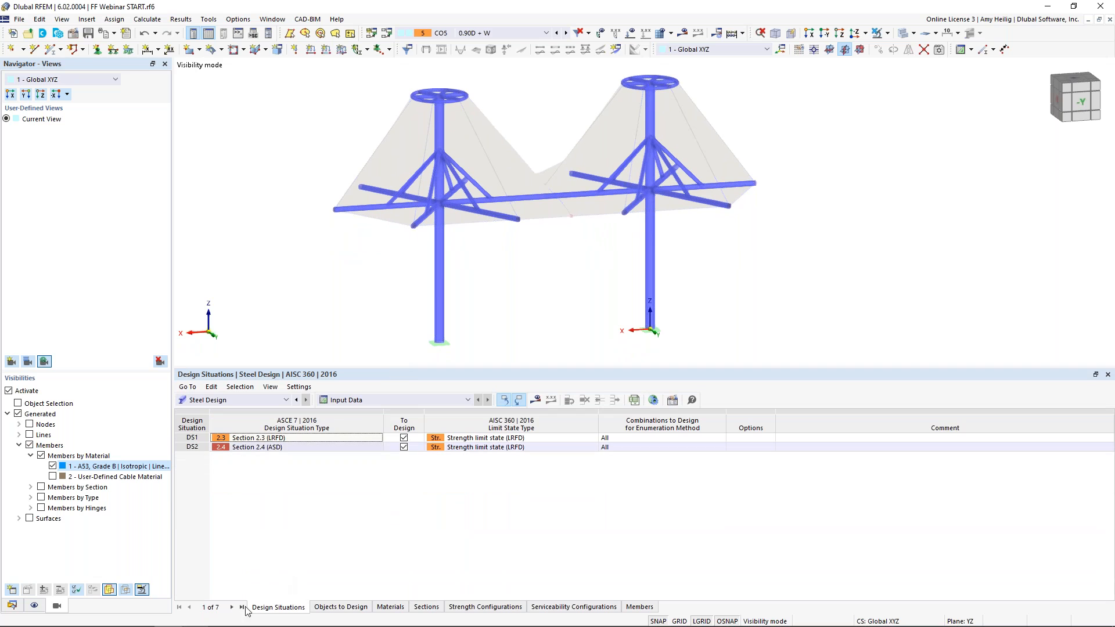
pyautogui.click(297, 447)
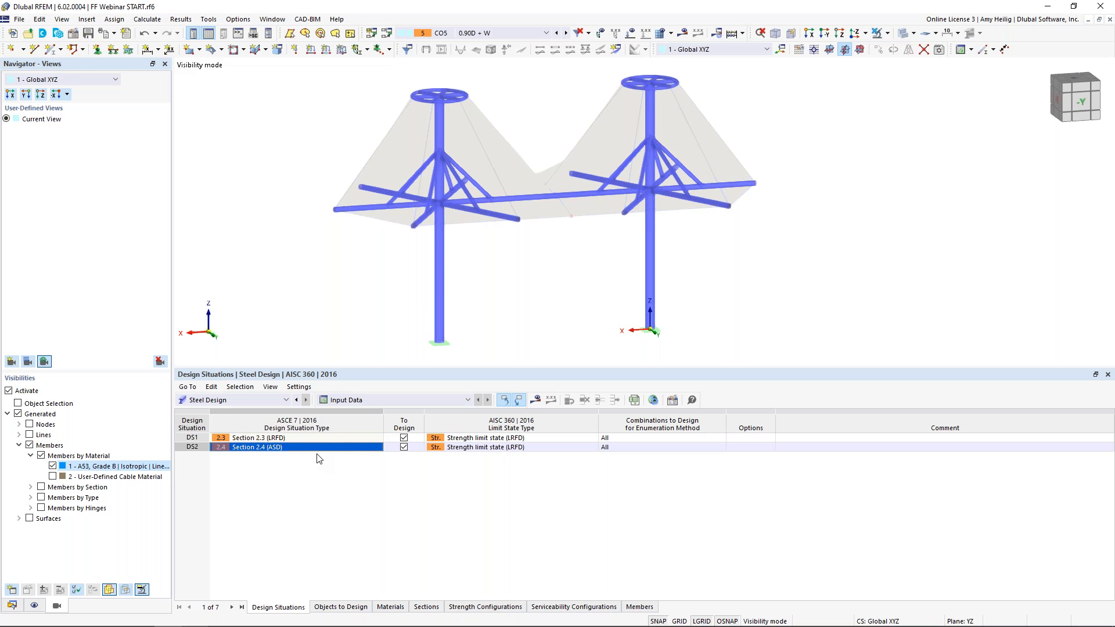
pyautogui.click(483, 439)
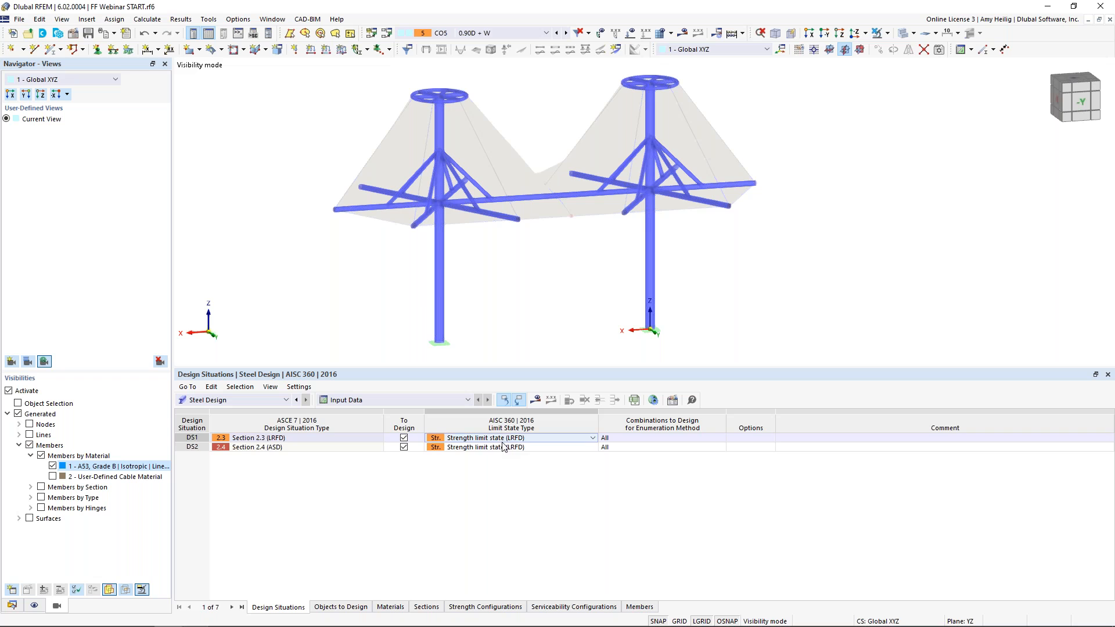
pyautogui.click(504, 447)
pyautogui.click(593, 447)
pyautogui.click(570, 476)
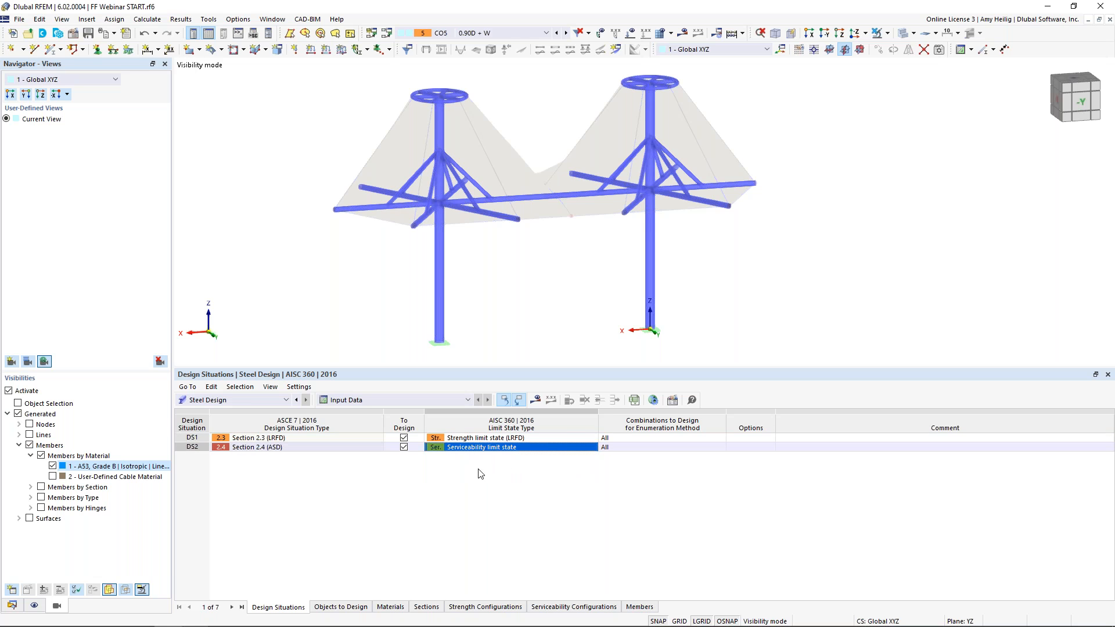
# Limit the steel design objects to members 1-7,56-62 by reselecting only the steel members in the model
pyautogui.click(340, 607)
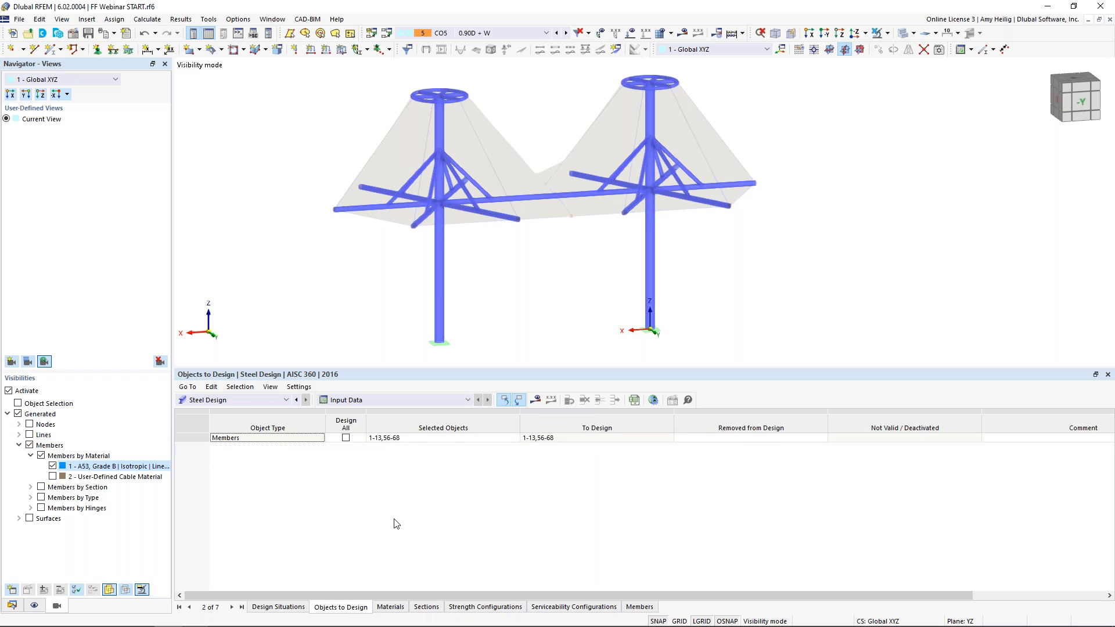
pyautogui.click(438, 438)
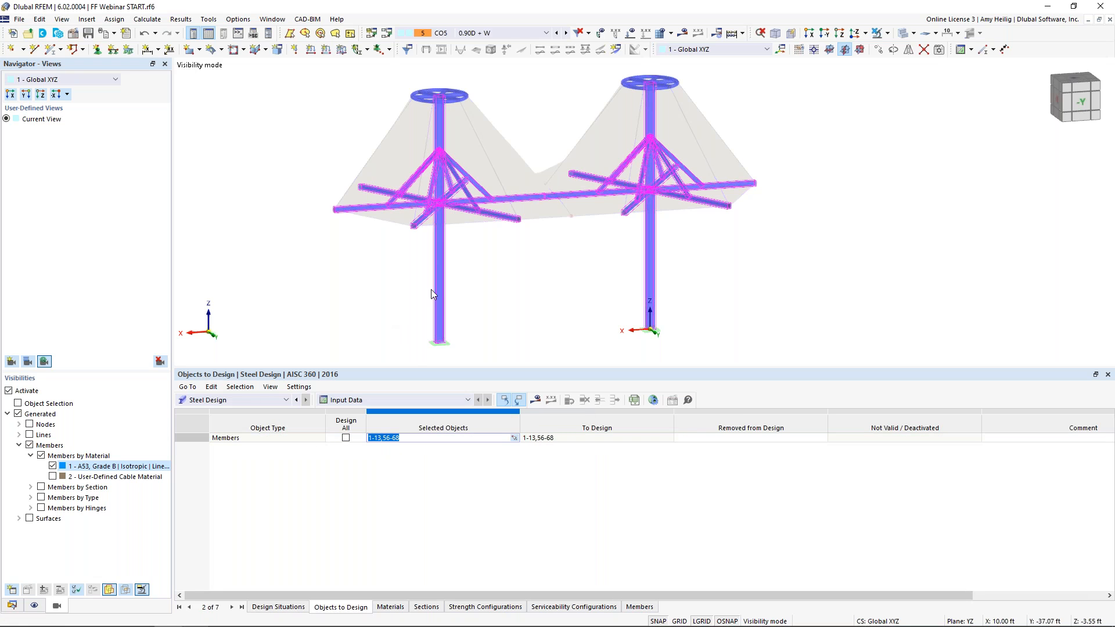
pyautogui.click(514, 438)
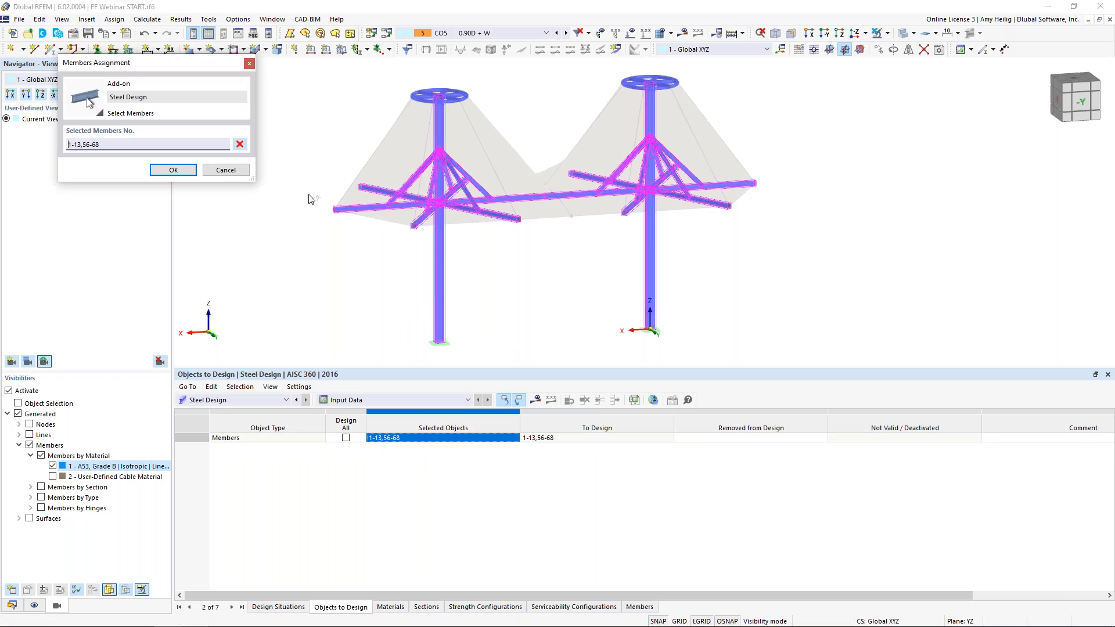
pyautogui.click(239, 144)
pyautogui.moveTo(694, 300); pyautogui.dragTo(404, 274)
pyautogui.keyDown('ctrl'); pyautogui.moveTo(529, 276); pyautogui.dragTo(481, 246, button='middle'); pyautogui.keyUp('ctrl')
pyautogui.moveTo(306, 181); pyautogui.dragTo(792, 212)
pyautogui.keyDown('ctrl'); pyautogui.moveTo(524, 242); pyautogui.dragTo(575, 271, button='middle'); pyautogui.keyUp('ctrl')
pyautogui.click(173, 170)
pyautogui.click(462, 440)
pyautogui.click(515, 437)
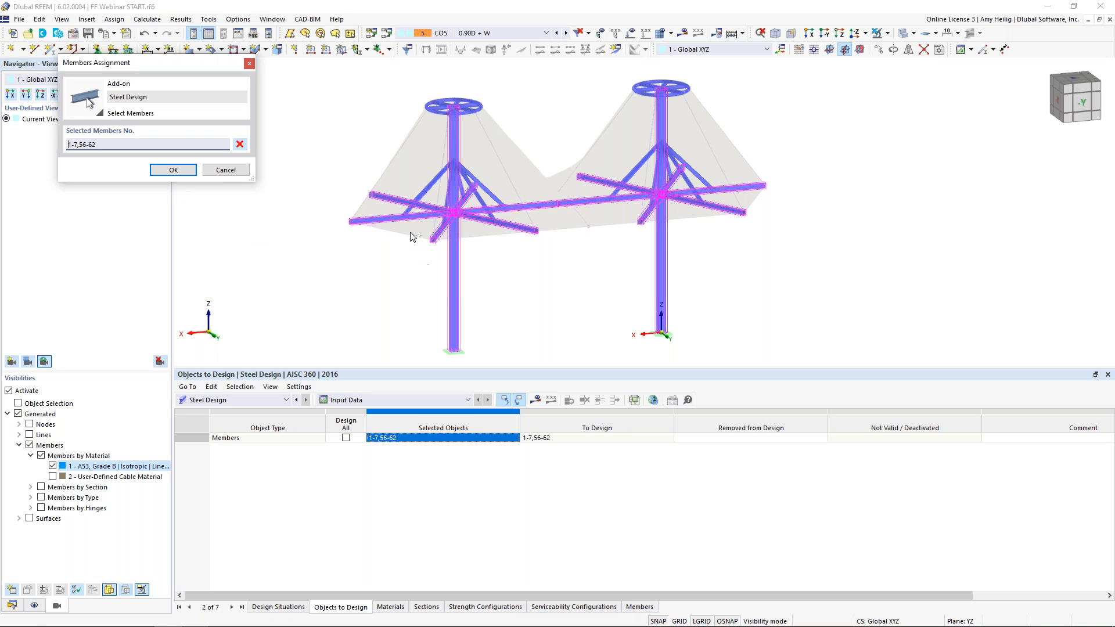
pyautogui.click(173, 170)
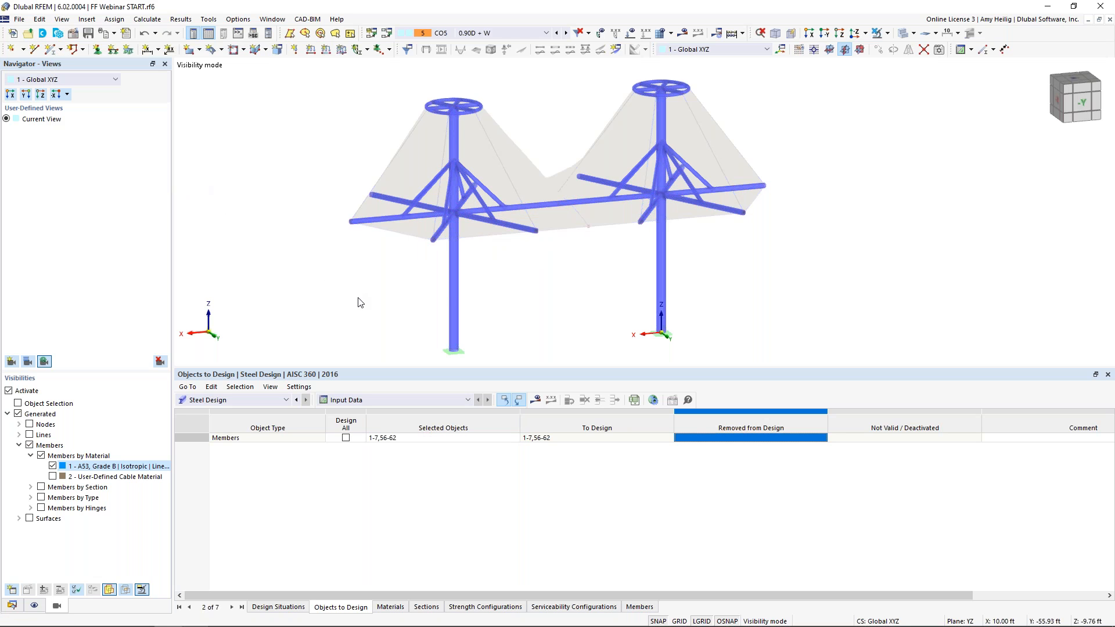
# Return to the design situations and calculate all load cases, combinations and the steel design
pyautogui.click(277, 607)
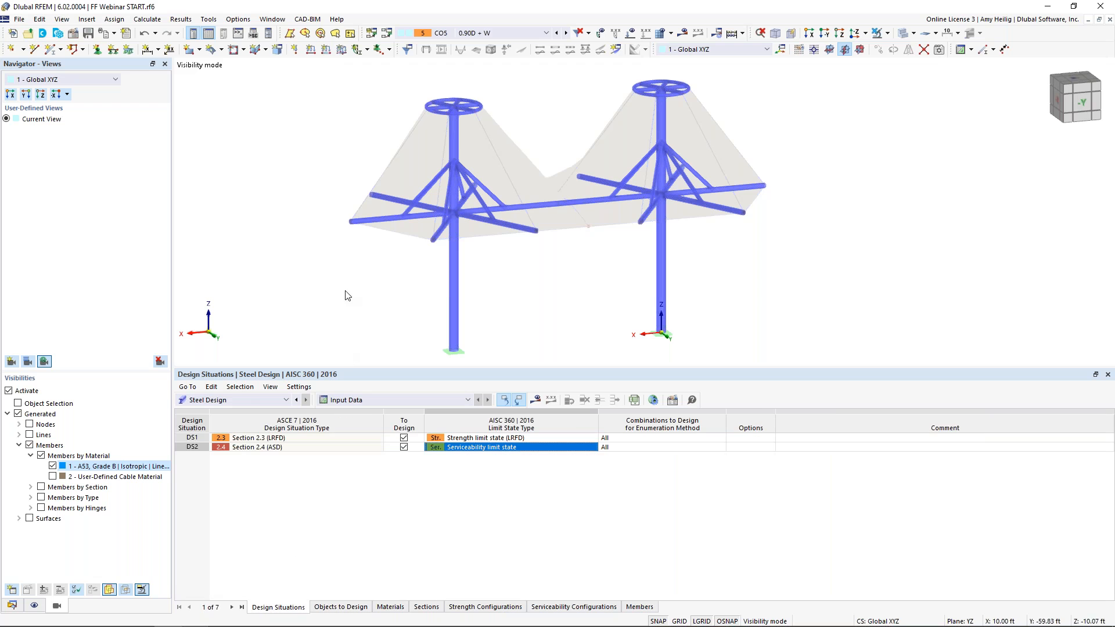
pyautogui.click(146, 20)
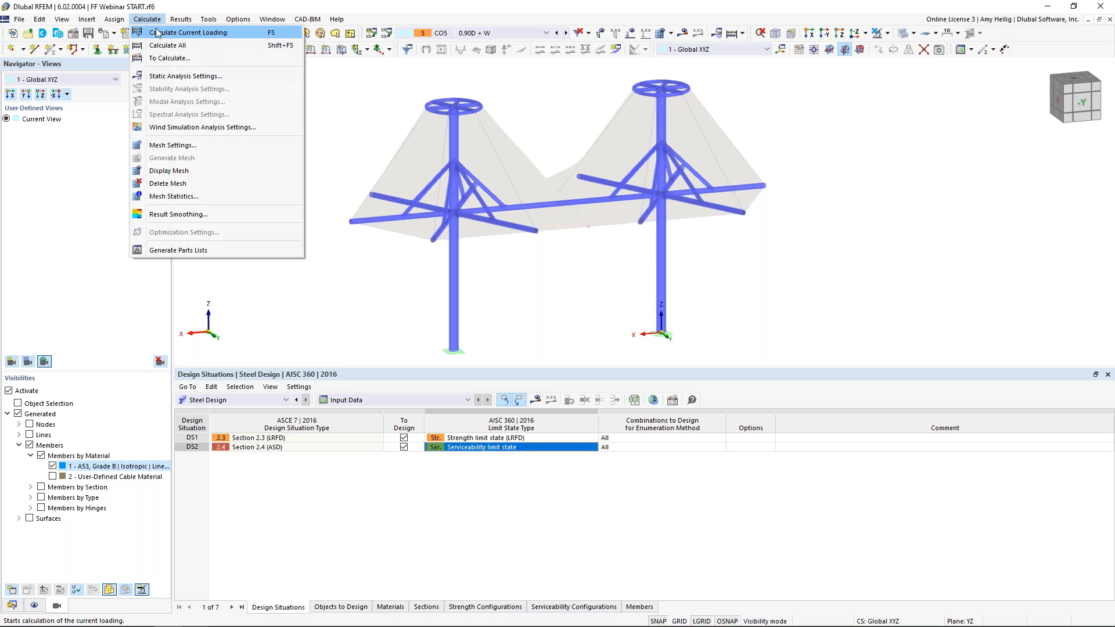
pyautogui.click(160, 45)
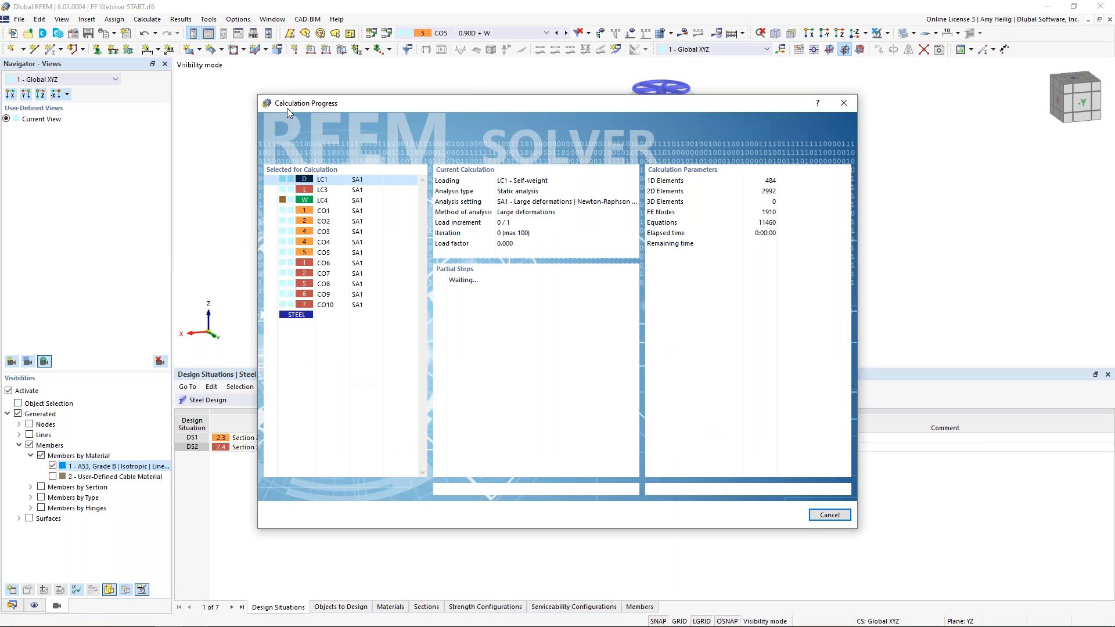
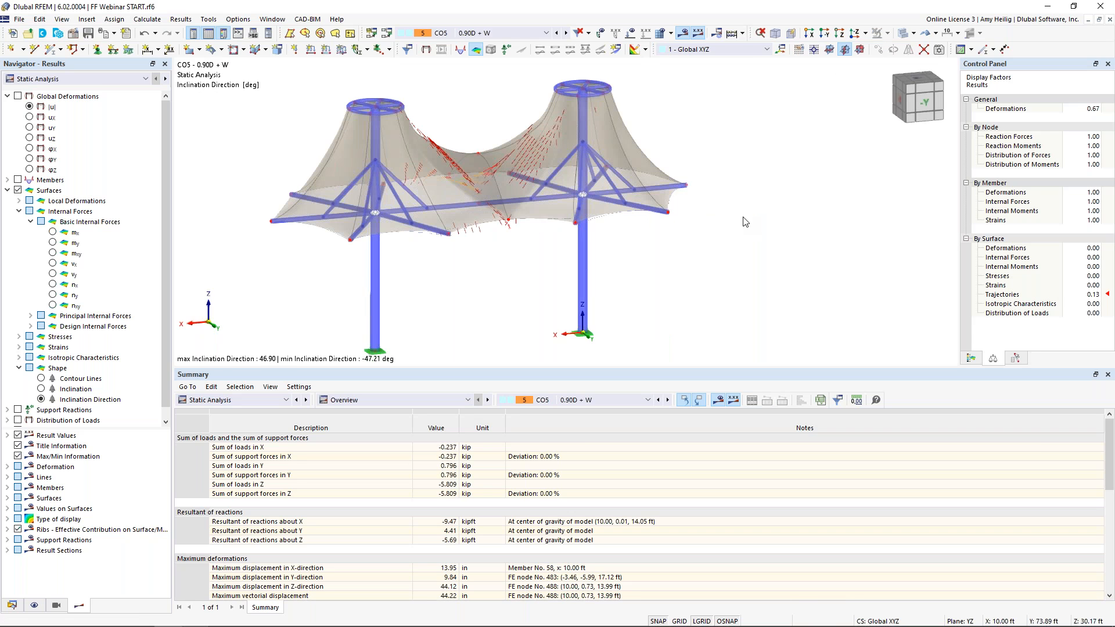
# Display the global deformations |u| of the surfaces for combination CO1 1.40D and orbit the model
pyautogui.click(18, 96)
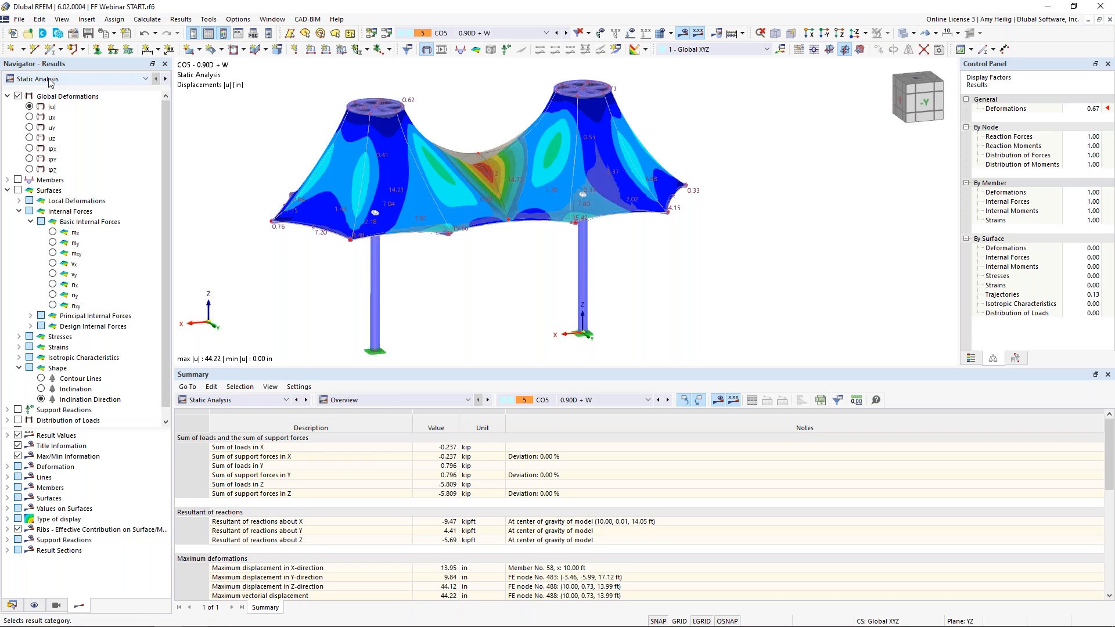
pyautogui.click(50, 80)
pyautogui.click(50, 79)
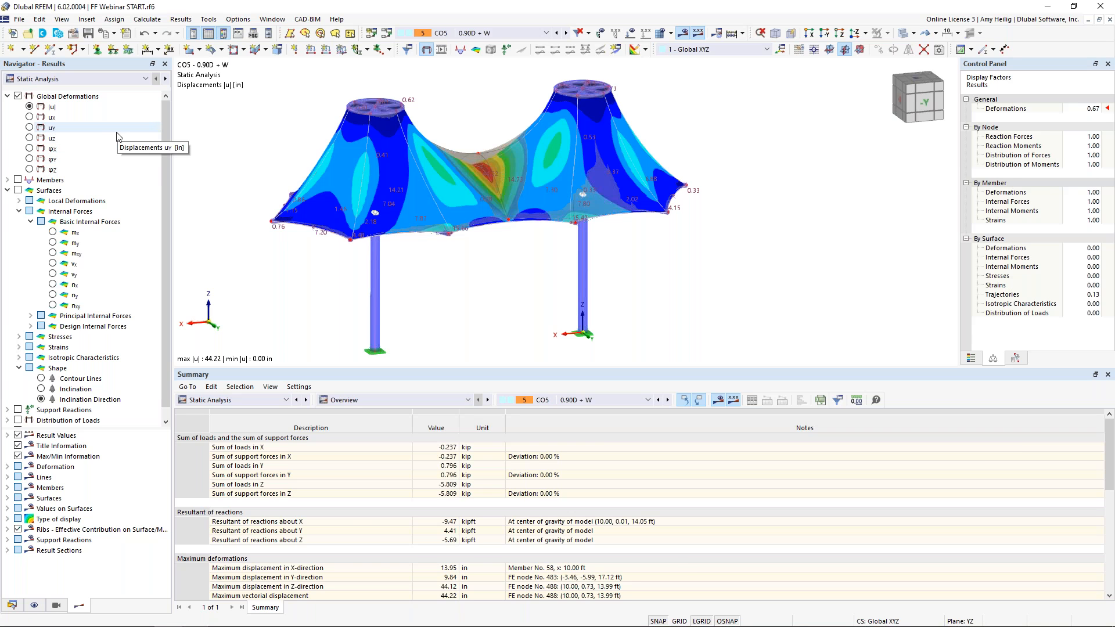
pyautogui.click(464, 33)
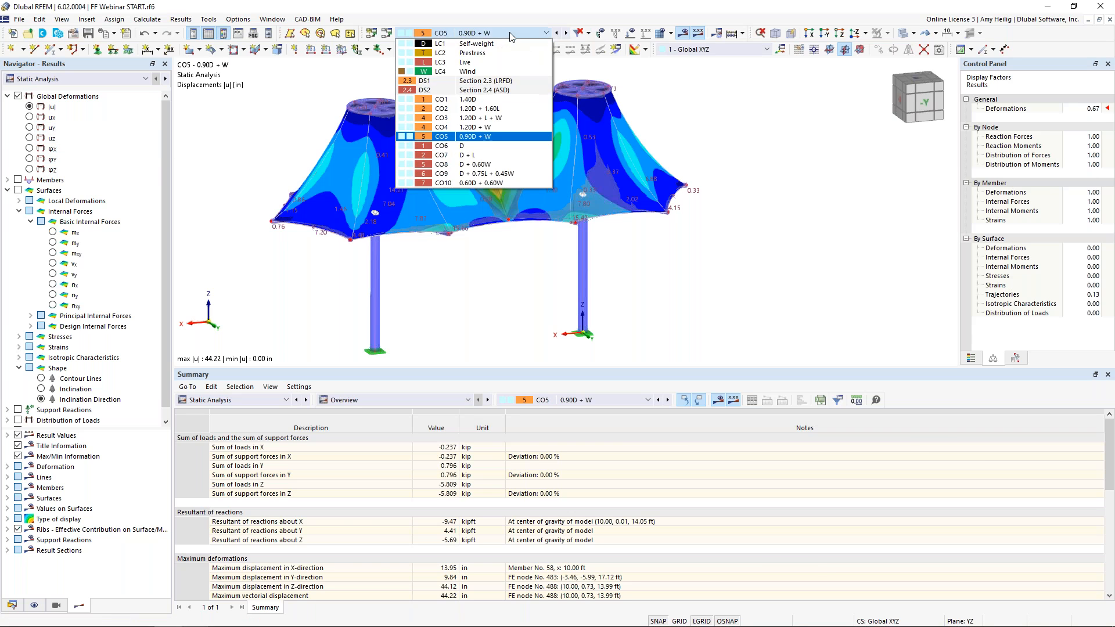
pyautogui.click(488, 99)
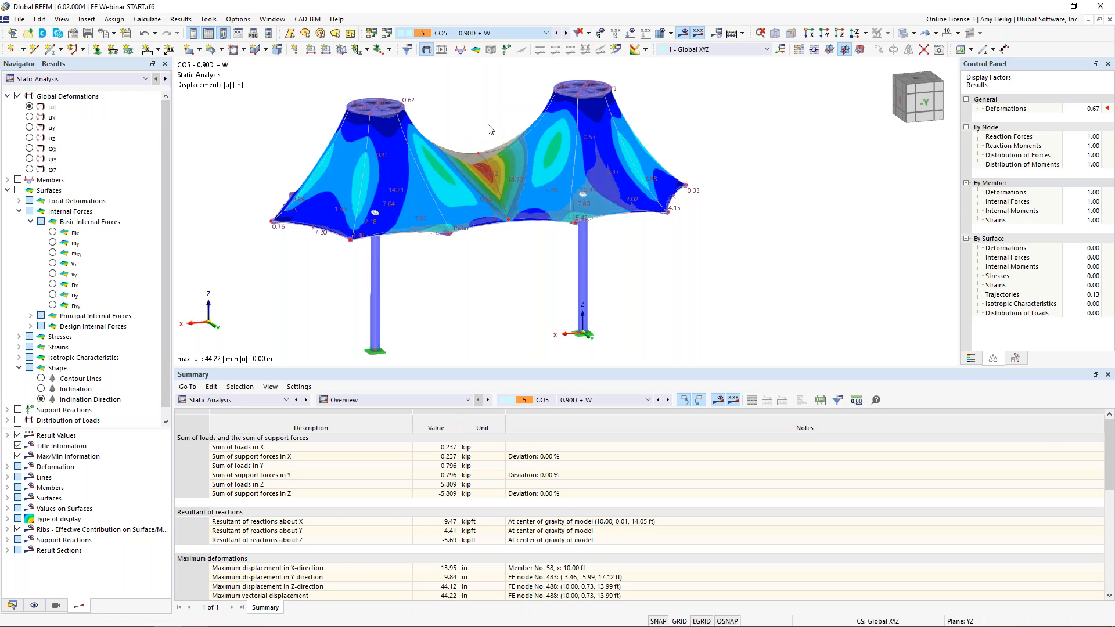
pyautogui.moveTo(508, 135); pyautogui.dragTo(557, 143, button='middle')
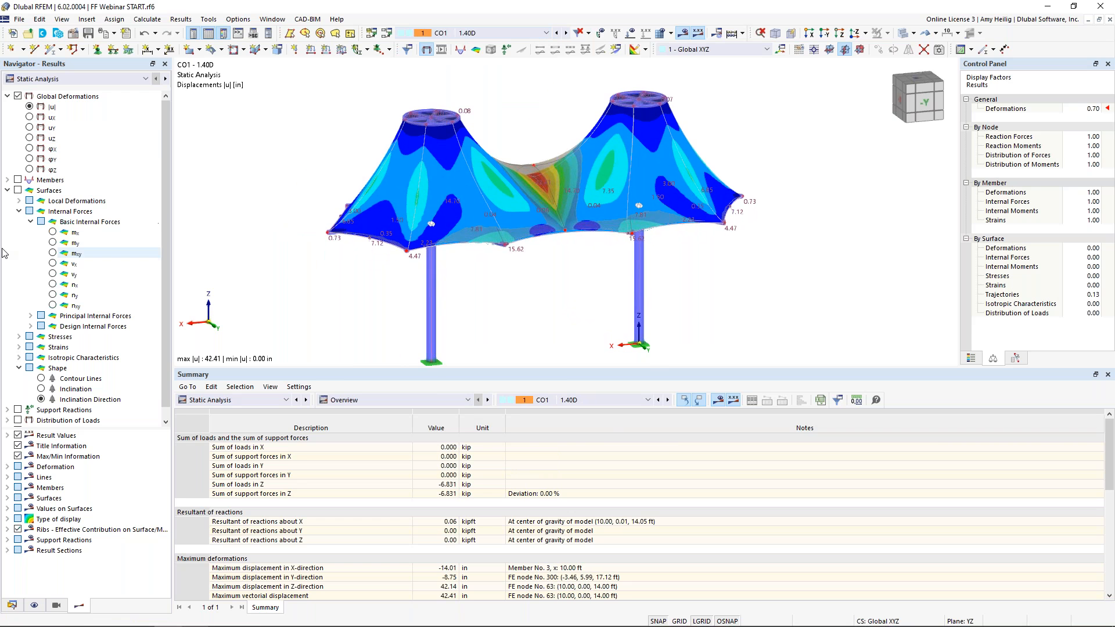
# Show member internal forces and review axial force N and moments My and Mz on the members
pyautogui.click(7, 180)
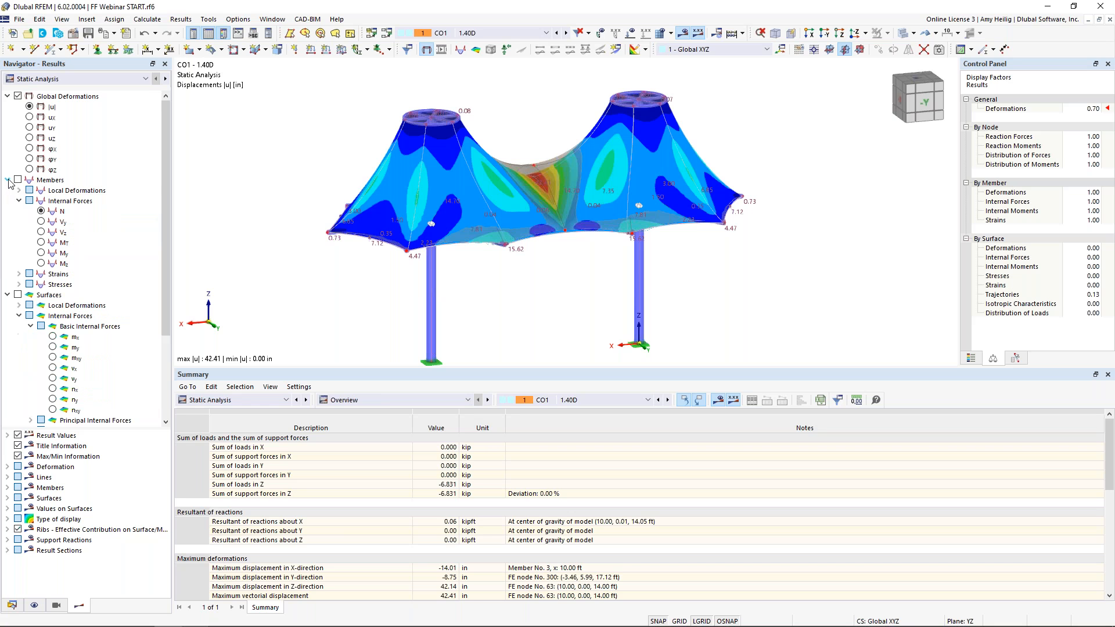
pyautogui.click(18, 180)
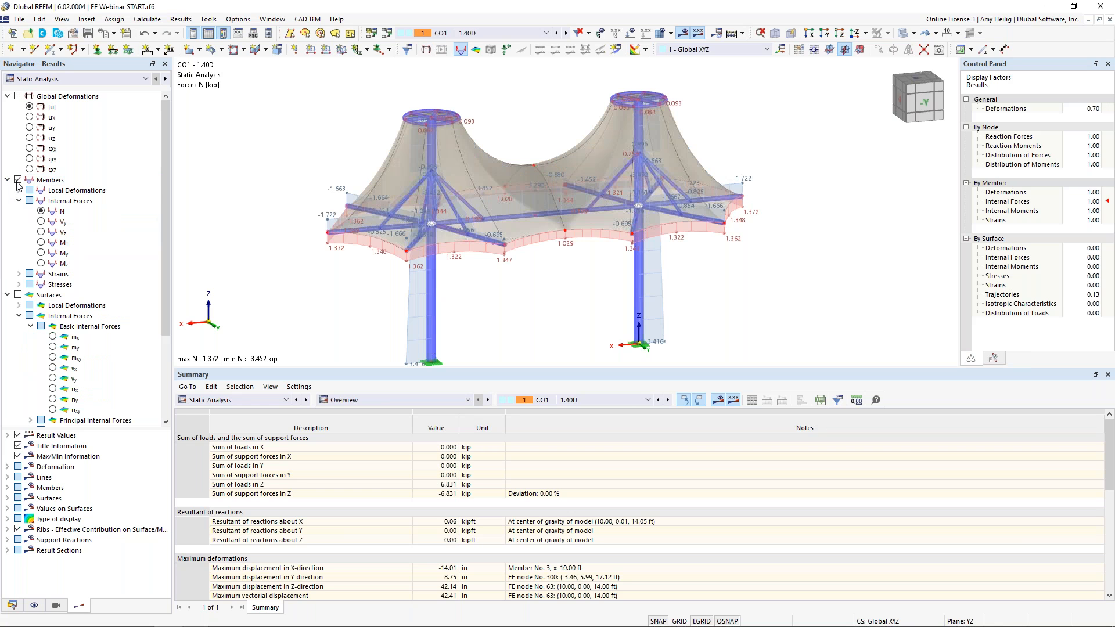
pyautogui.scroll(3, 482, 271)
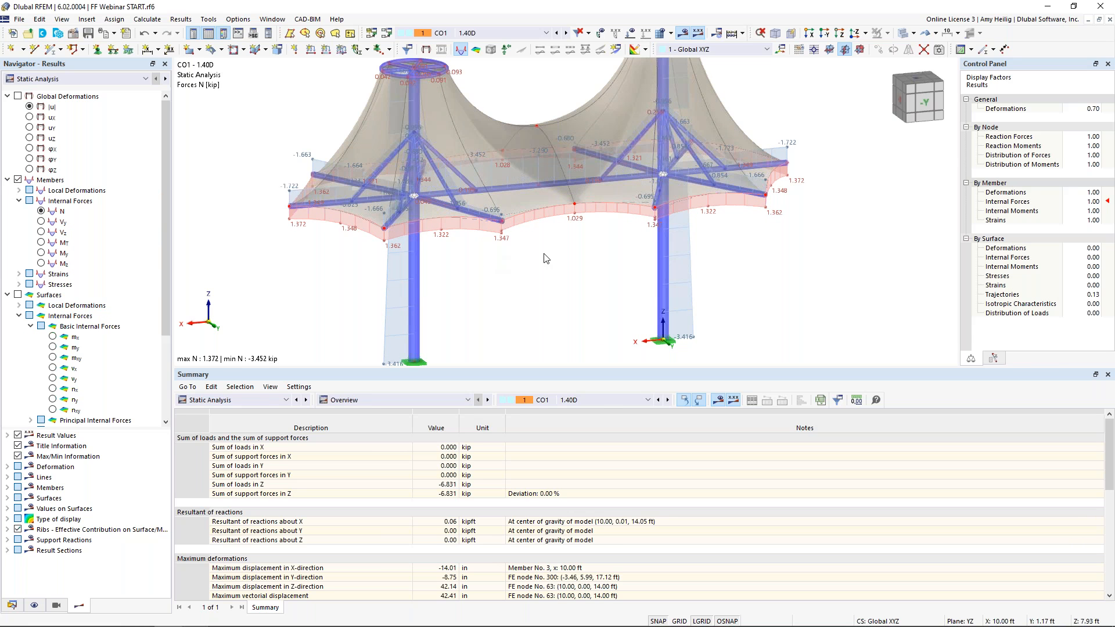
pyautogui.click(40, 253)
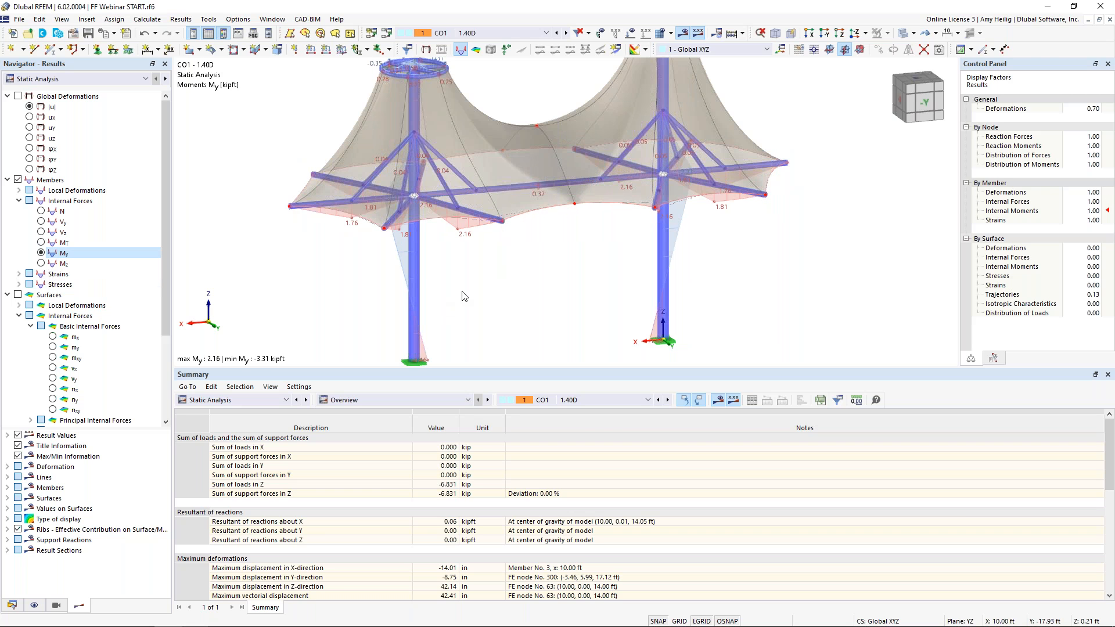
pyautogui.click(41, 262)
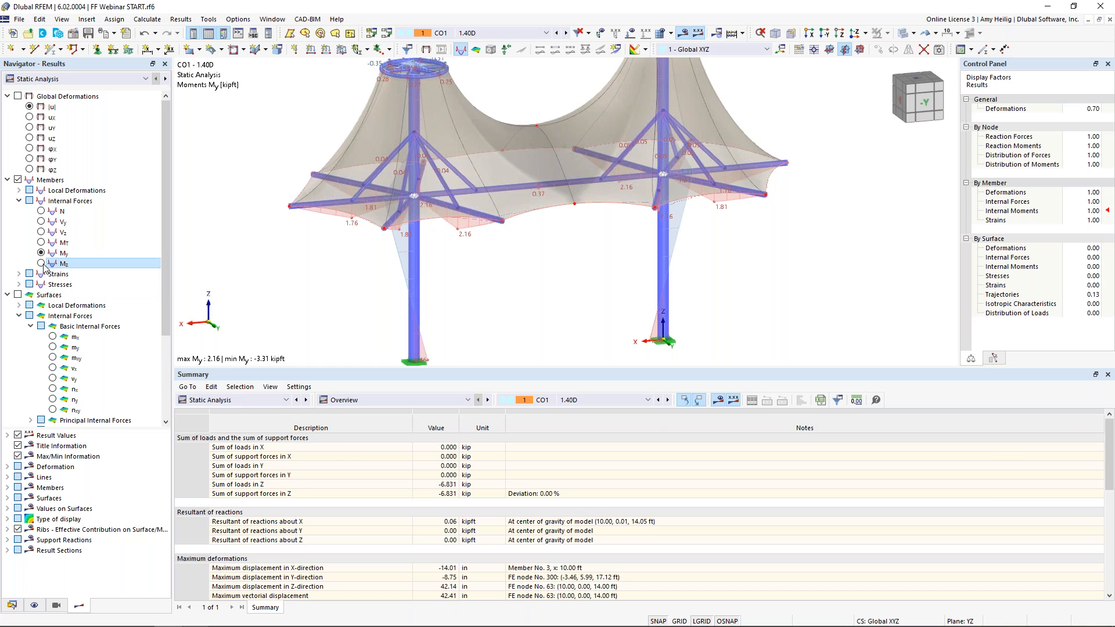
# Open result diagrams for member 56 and review N and Vz diagrams while stepping through combinations CO2 and CO3
pyautogui.rightClick(417, 281)
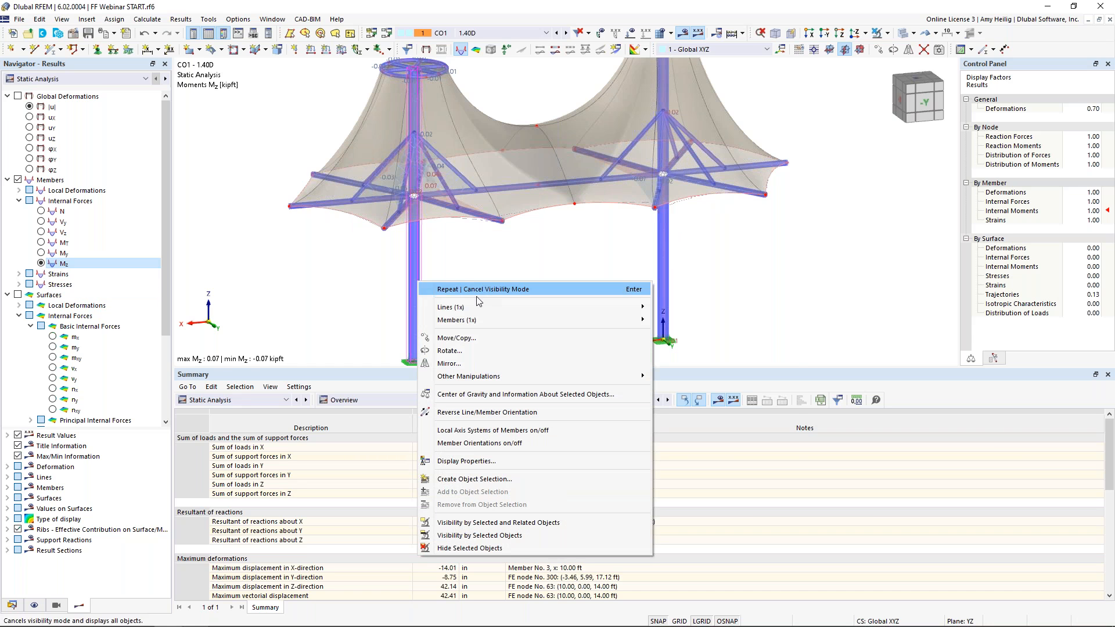
pyautogui.moveTo(480, 320)
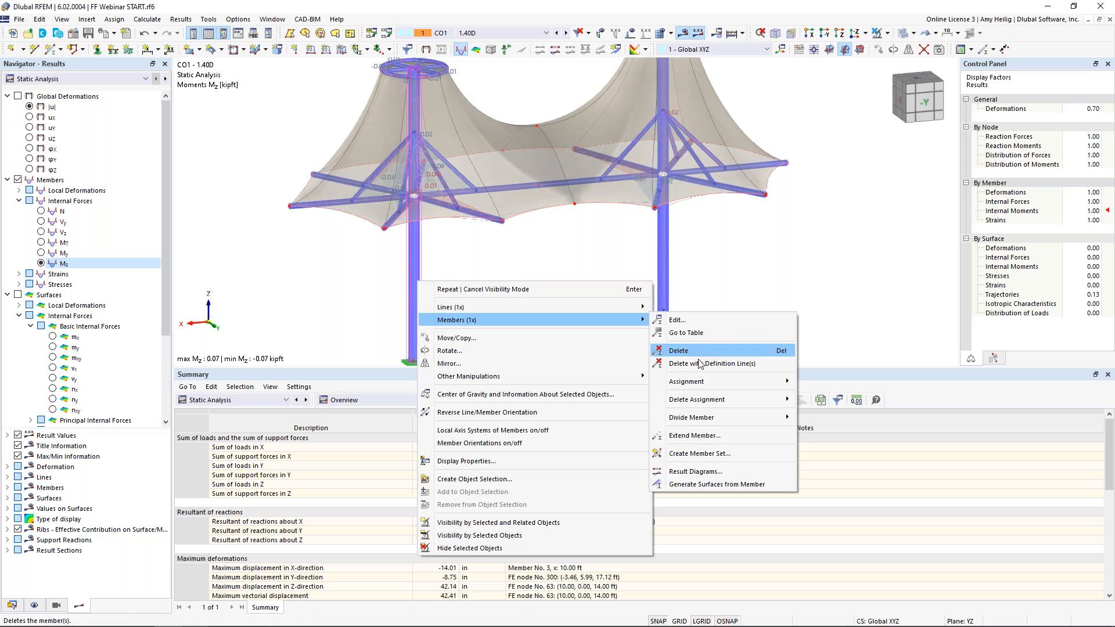
pyautogui.click(685, 471)
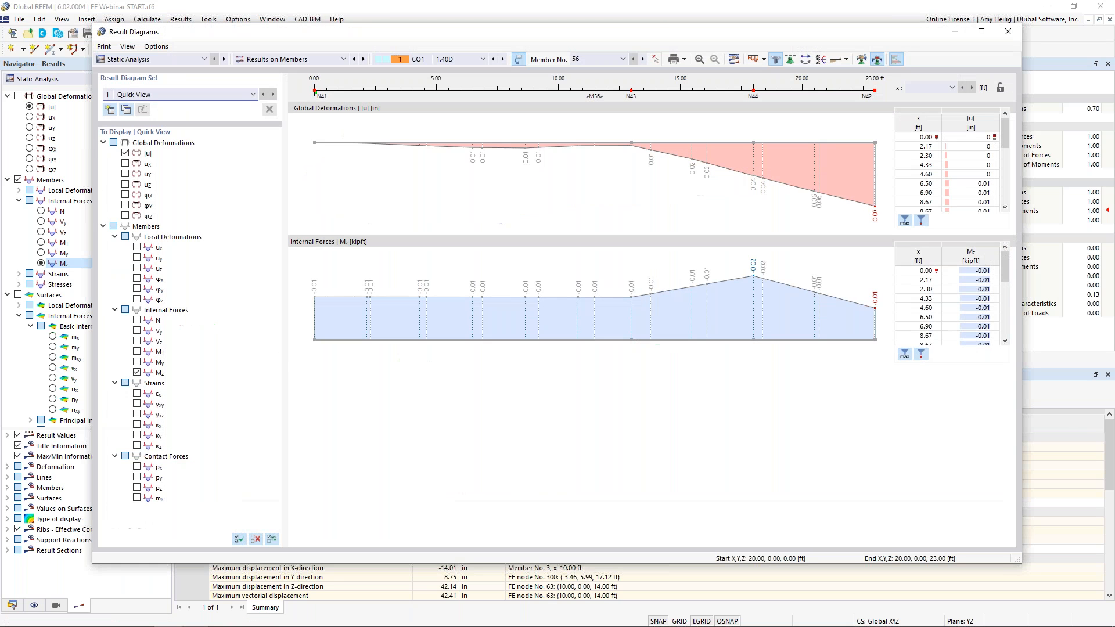
pyautogui.click(137, 320)
pyautogui.click(137, 340)
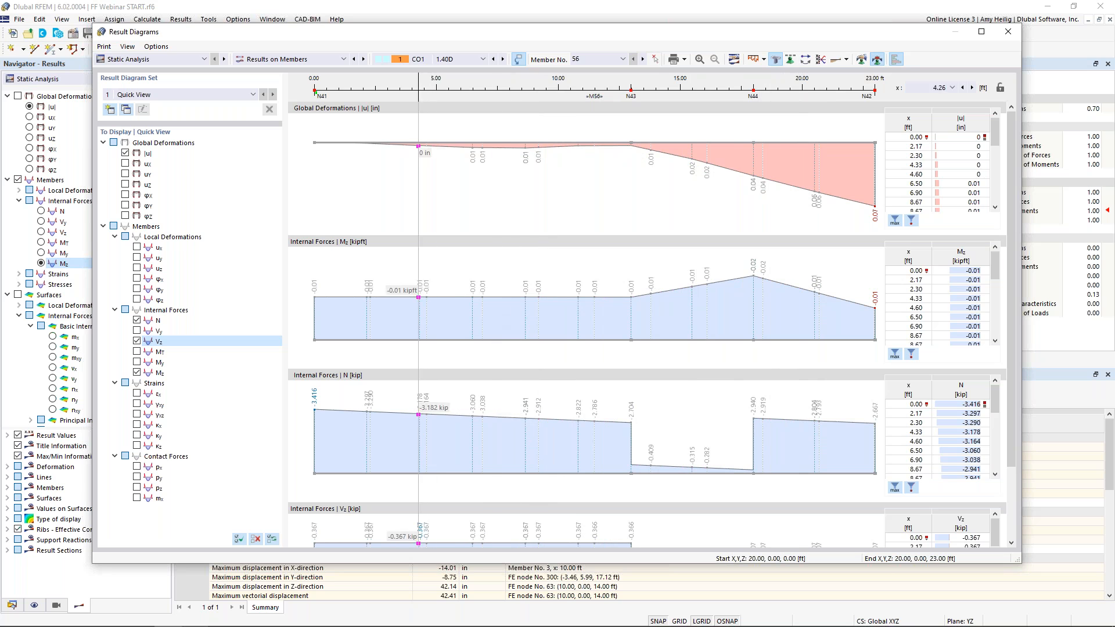
pyautogui.click(503, 60)
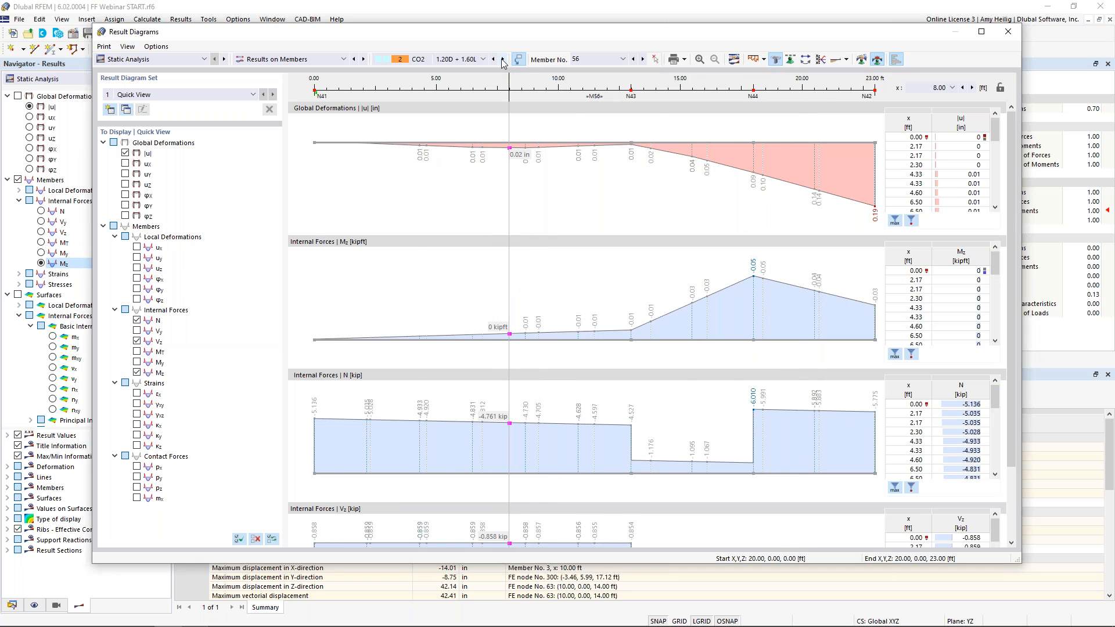
pyautogui.click(503, 60)
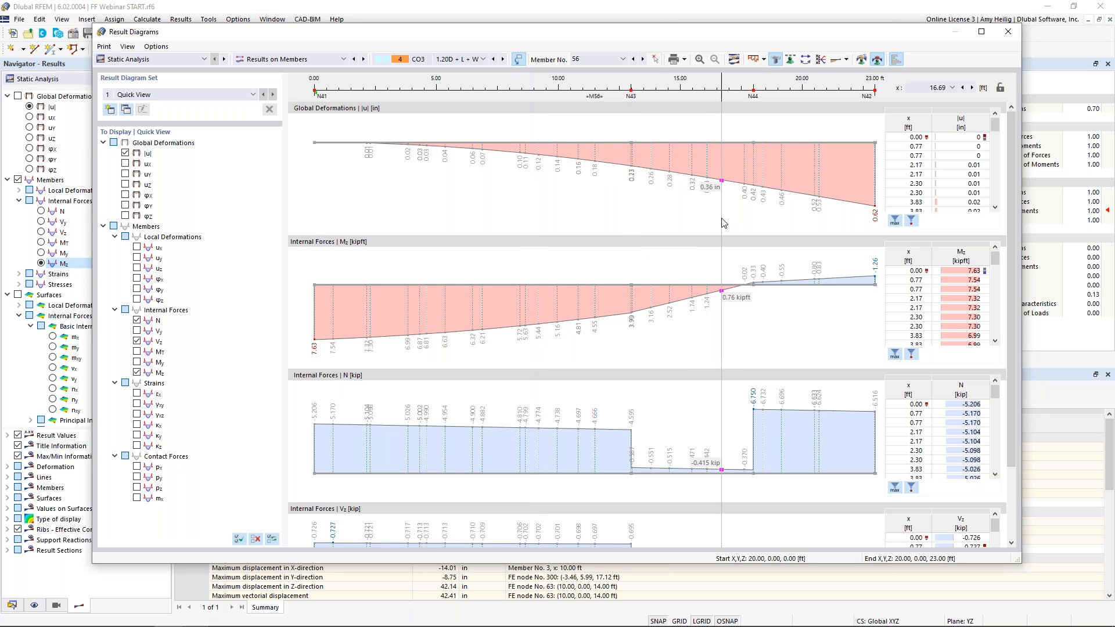
pyautogui.moveTo(617, 36); pyautogui.dragTo(695, 67)
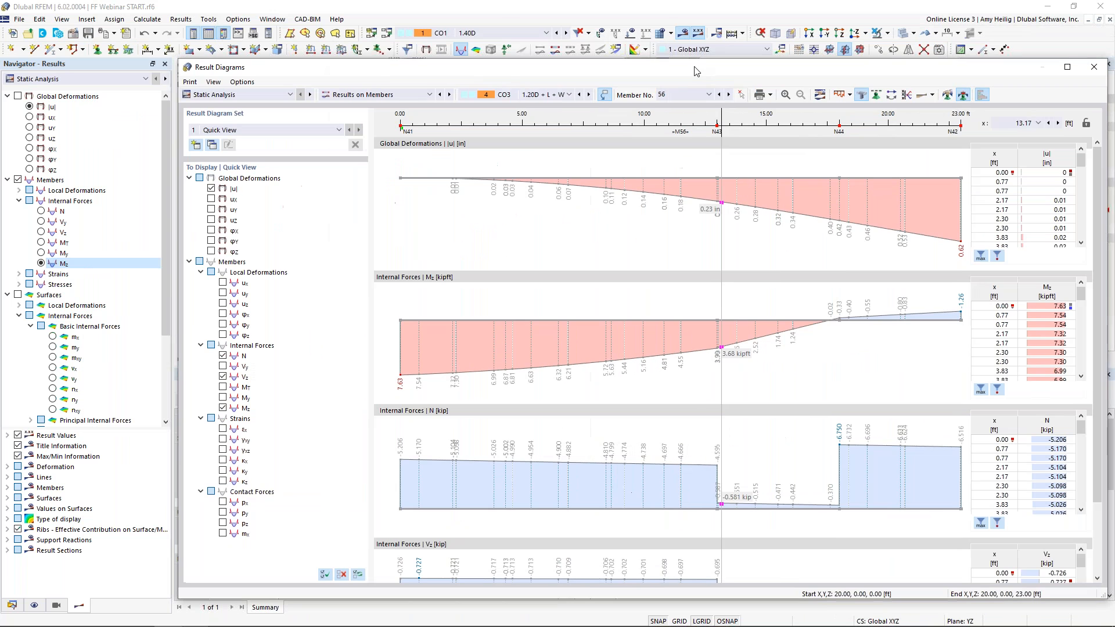
pyautogui.click(1094, 69)
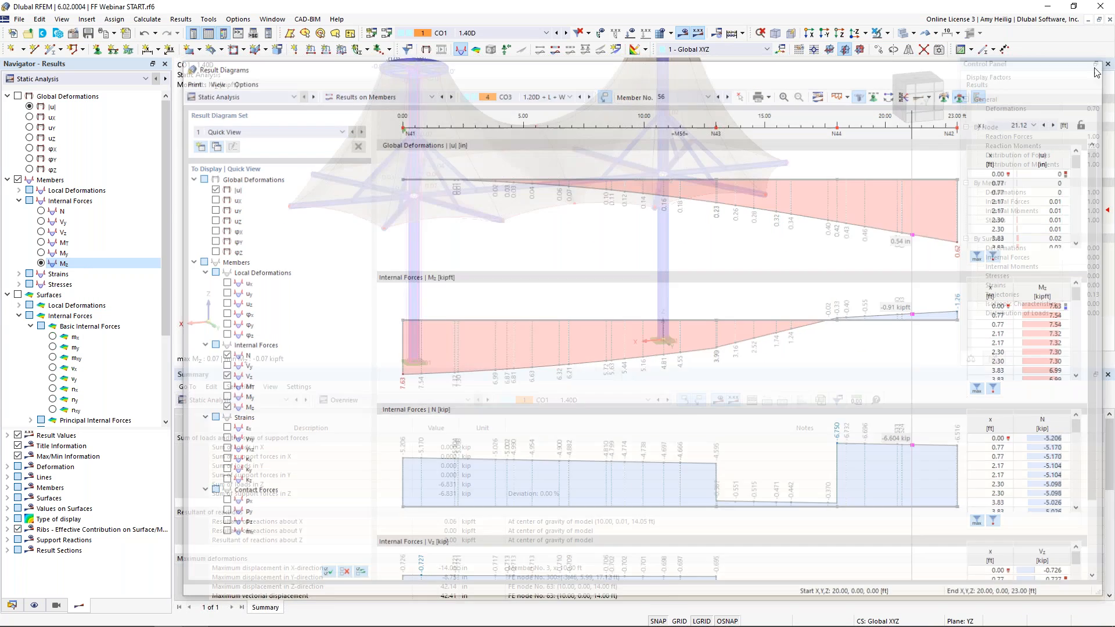
# Switch from member results to surface axial forces nx on the membrane and adjust the display options
pyautogui.click(7, 180)
pyautogui.click(18, 180)
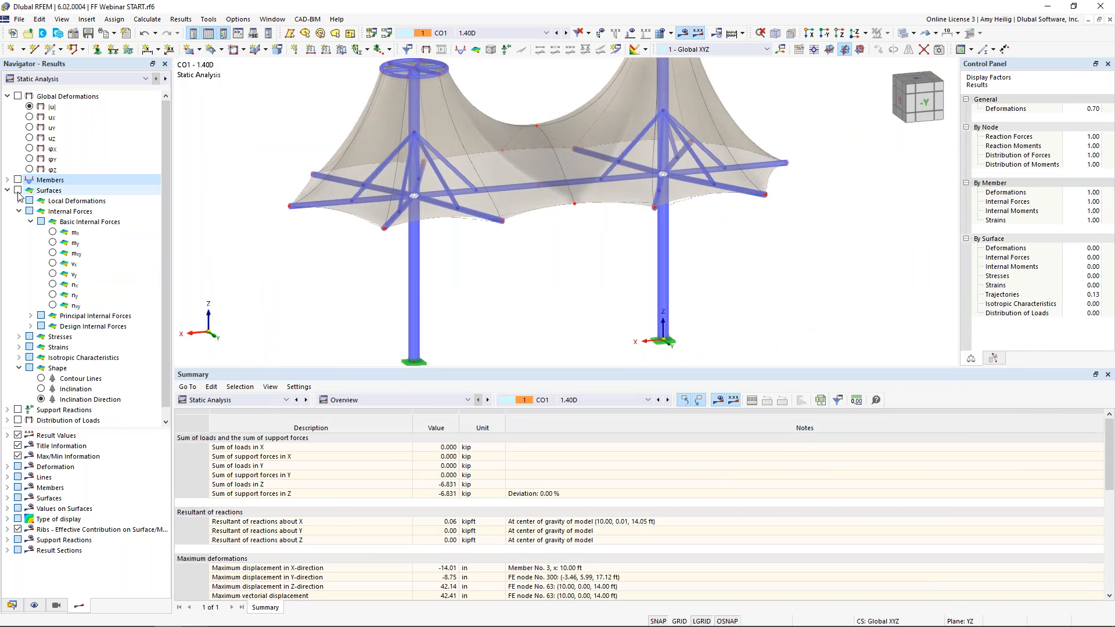
pyautogui.click(18, 191)
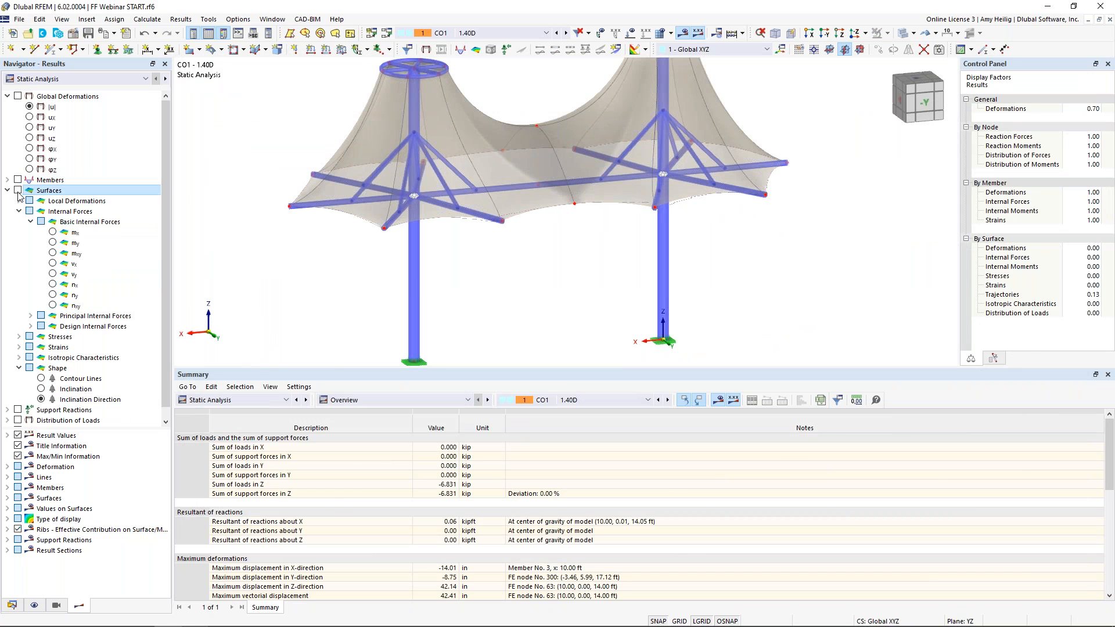
pyautogui.click(53, 285)
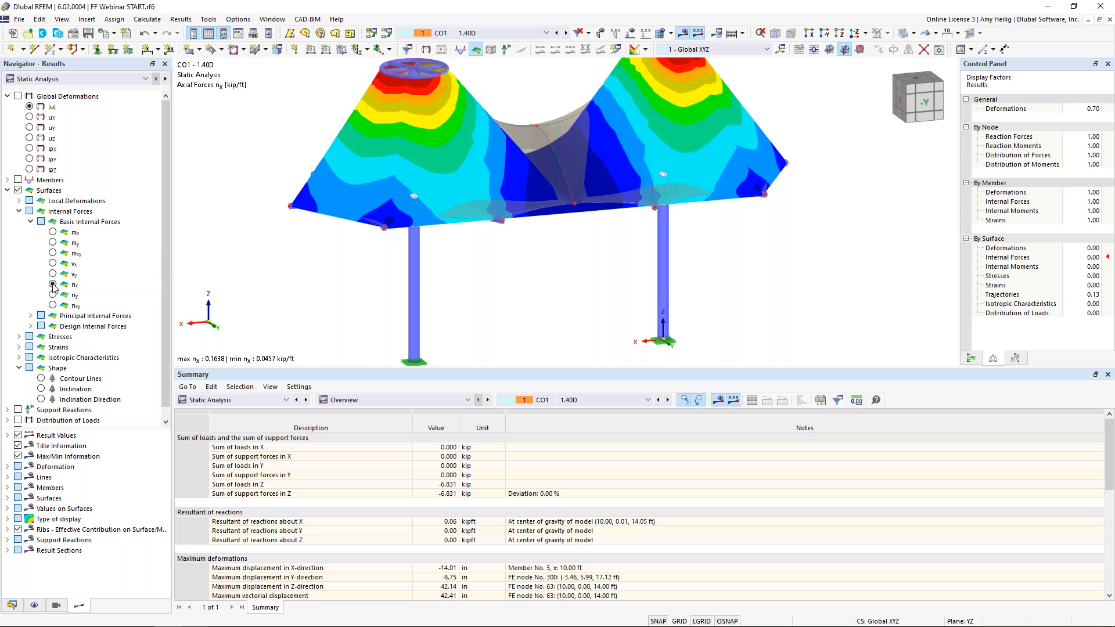
pyautogui.click(931, 33)
pyautogui.click(939, 49)
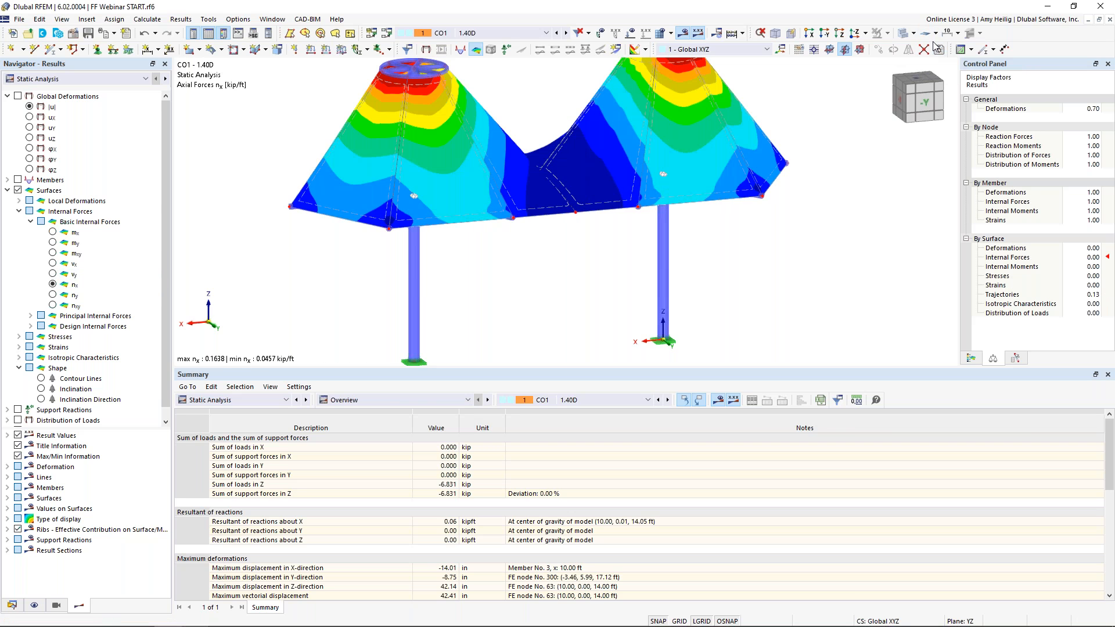
pyautogui.click(935, 33)
pyautogui.click(936, 63)
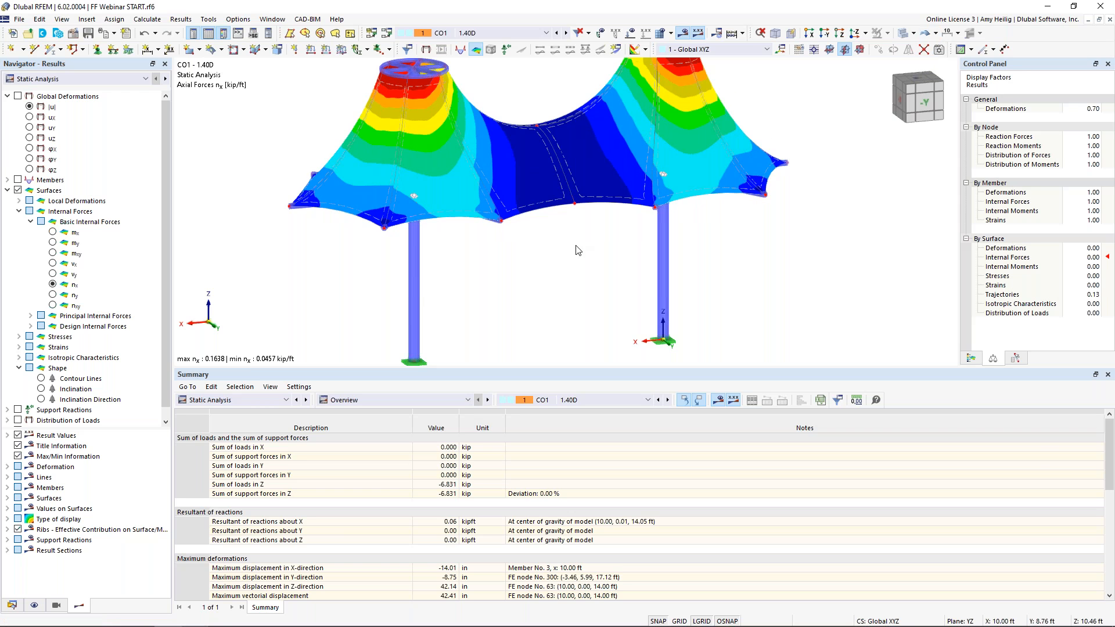
# Orbit the view, show the color scale legend, and switch the surface results to axial forces ny
pyautogui.keyDown('ctrl'); pyautogui.moveTo(577, 237); pyautogui.dragTo(609, 265, button='middle'); pyautogui.keyUp('ctrl')
pyautogui.scroll(-1, 637, 231)
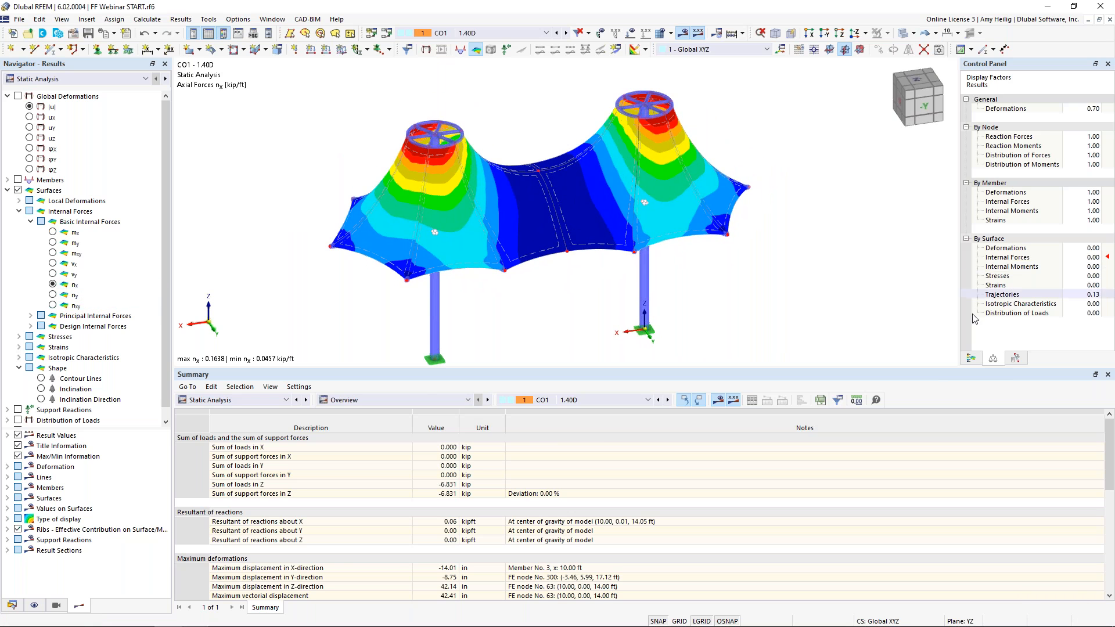
pyautogui.click(970, 358)
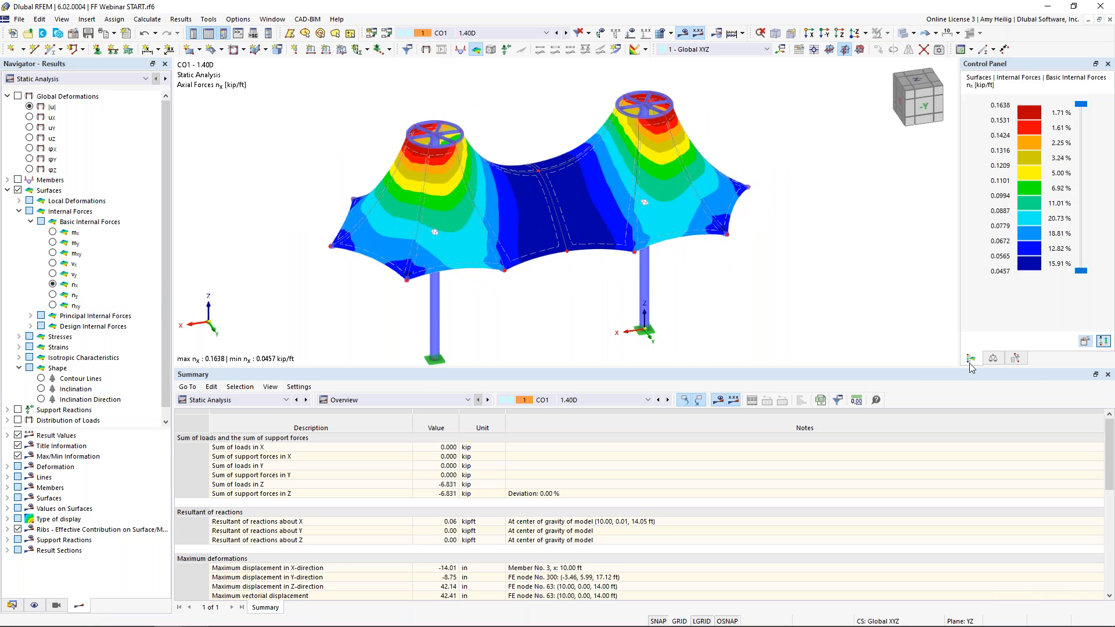
pyautogui.click(53, 295)
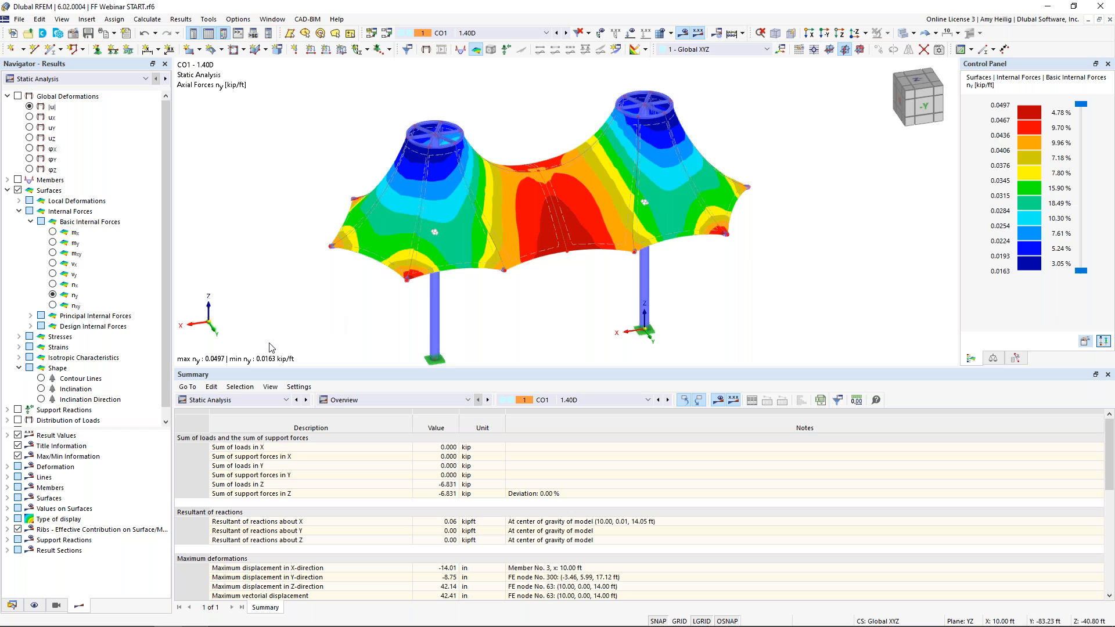
pyautogui.moveTo(369, 367); pyautogui.dragTo(370, 330)
# Examine the basic internal forces table listed by surface, including its extreme values, alongside the model
pyautogui.click(363, 361)
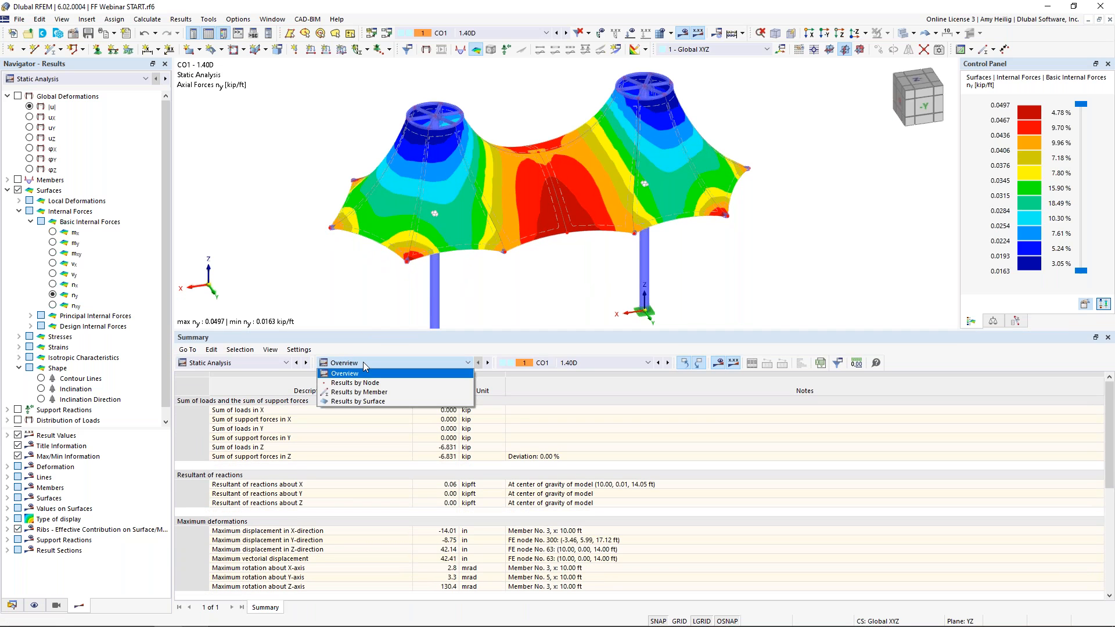
pyautogui.click(363, 401)
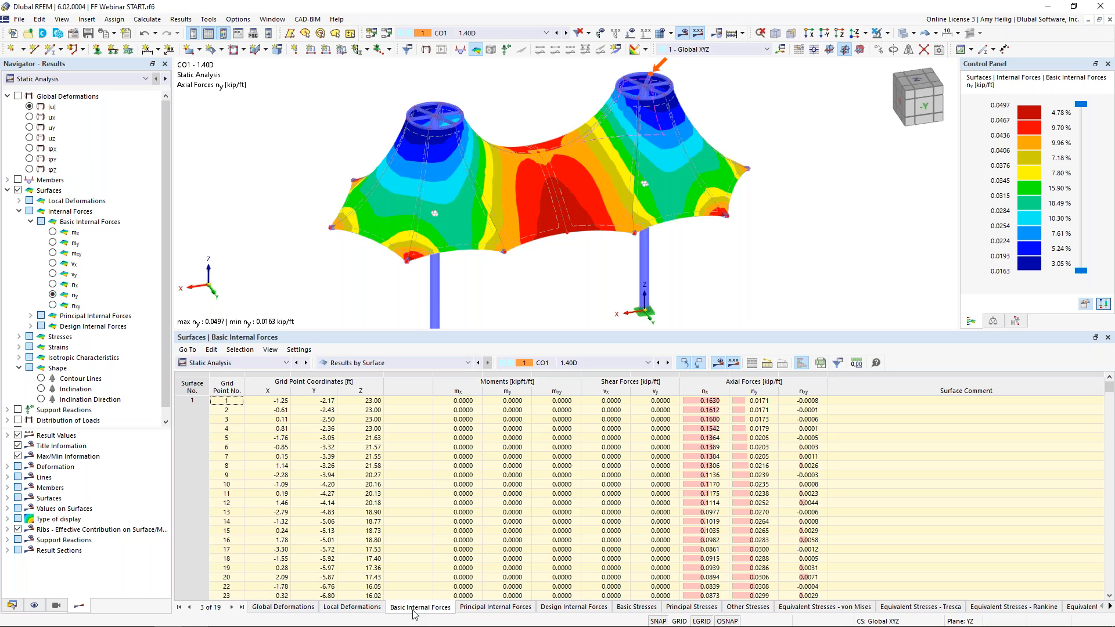
pyautogui.click(676, 458)
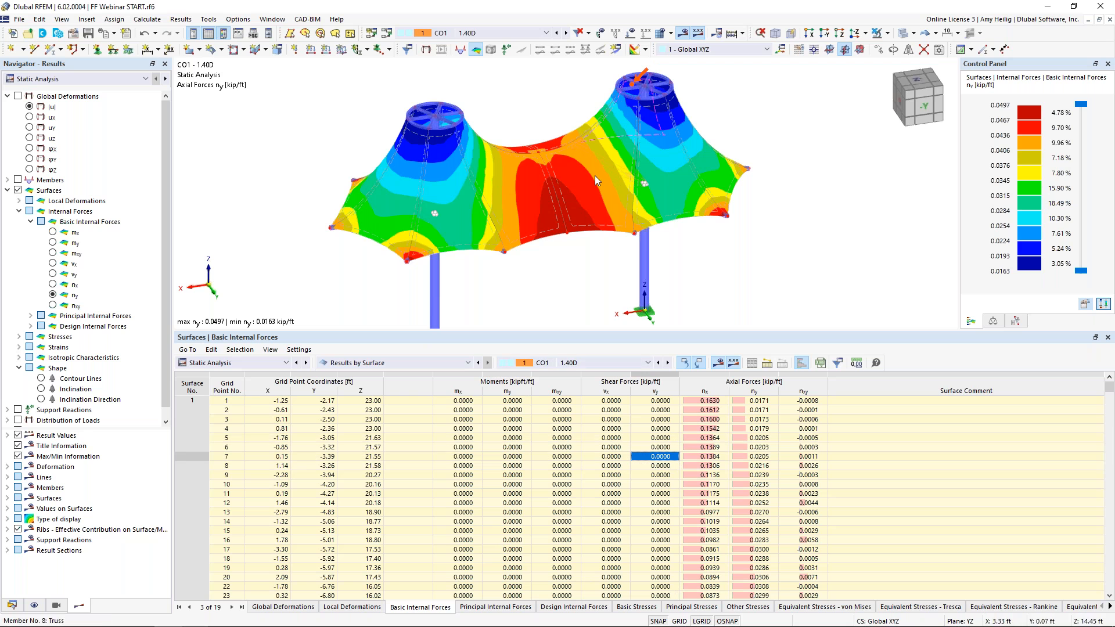
pyautogui.click(647, 512)
pyautogui.scroll(-13, 617, 519)
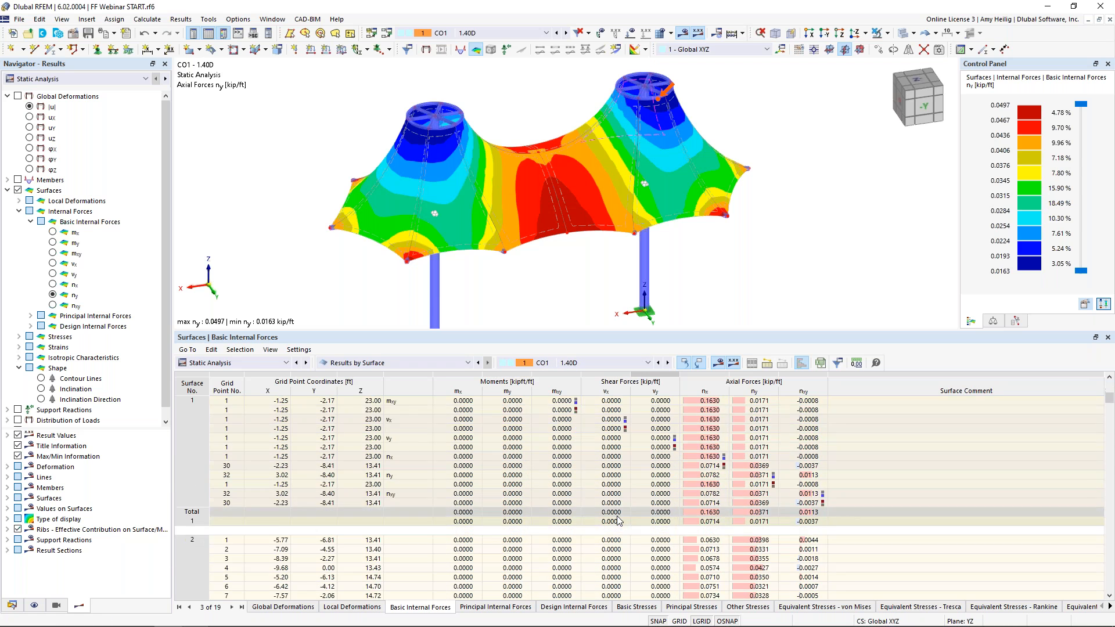
pyautogui.click(594, 560)
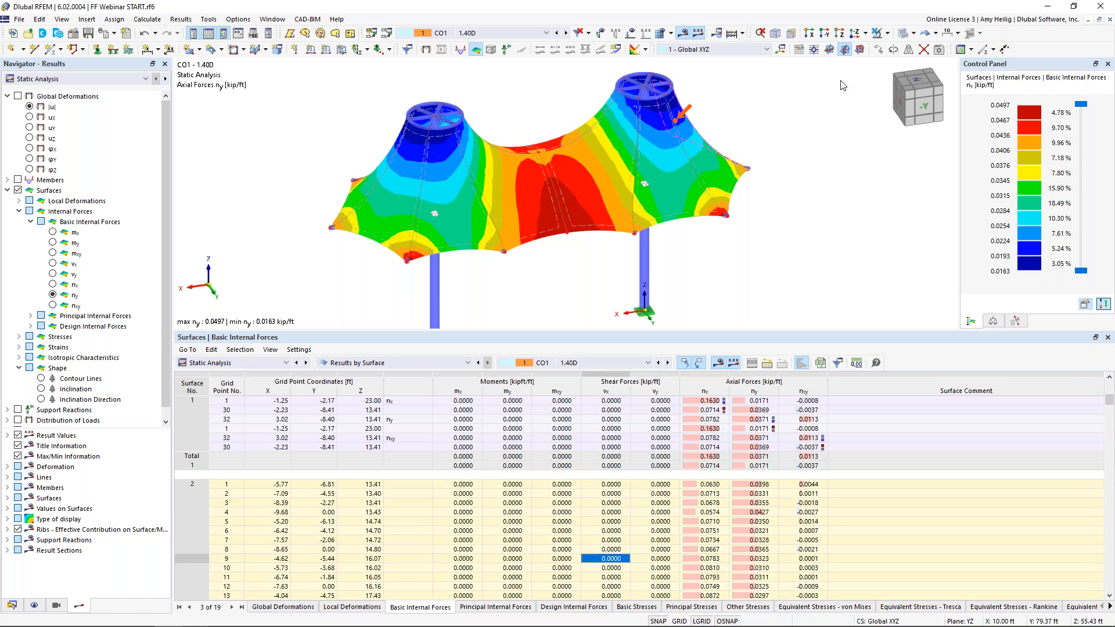
pyautogui.click(903, 34)
pyautogui.click(903, 36)
pyautogui.keyDown('ctrl'); pyautogui.moveTo(371, 245); pyautogui.dragTo(804, 203, button='middle'); pyautogui.keyUp('ctrl')
pyautogui.keyDown('ctrl'); pyautogui.moveTo(410, 165); pyautogui.dragTo(477, 186, button='middle'); pyautogui.keyUp('ctrl')
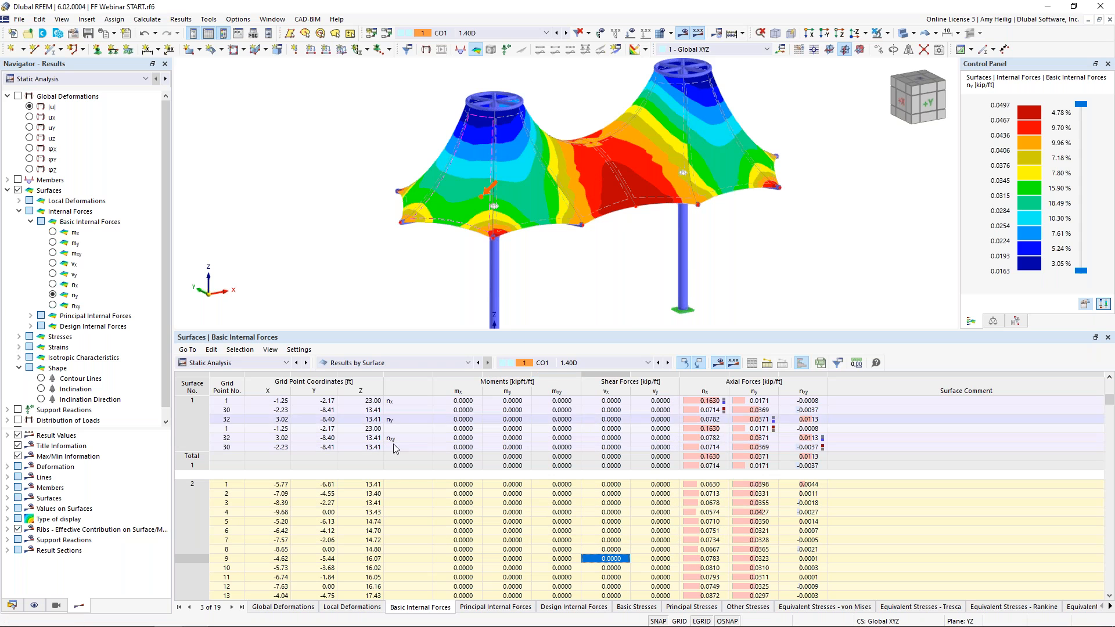
pyautogui.scroll(-6, 578, 493)
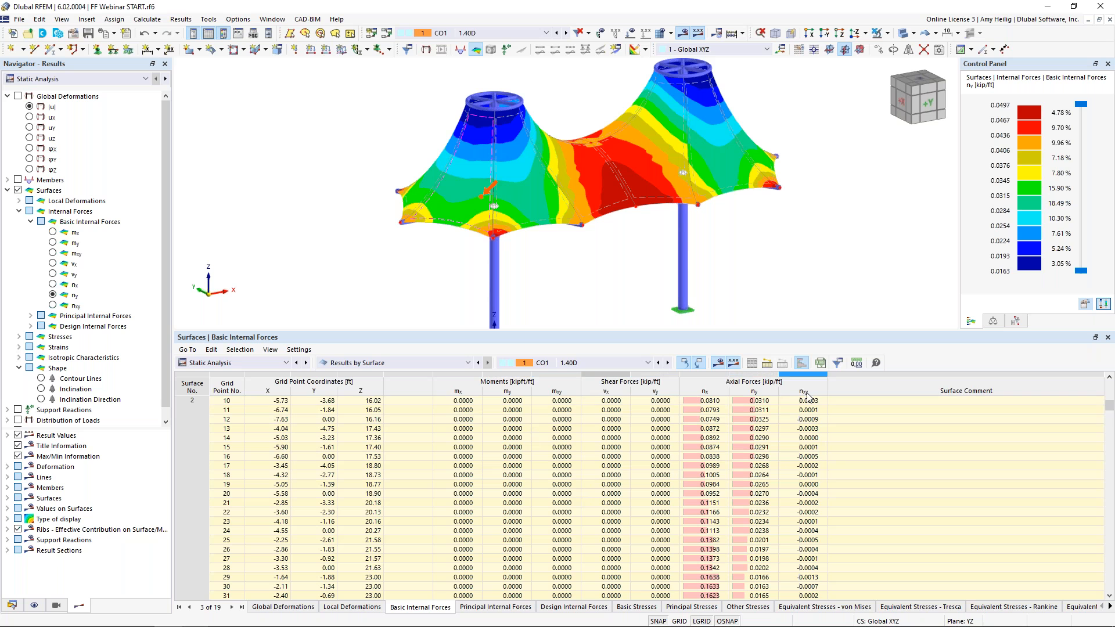
# Hide the internal moment and shear force columns in the surface basic internal forces table
pyautogui.click(837, 360)
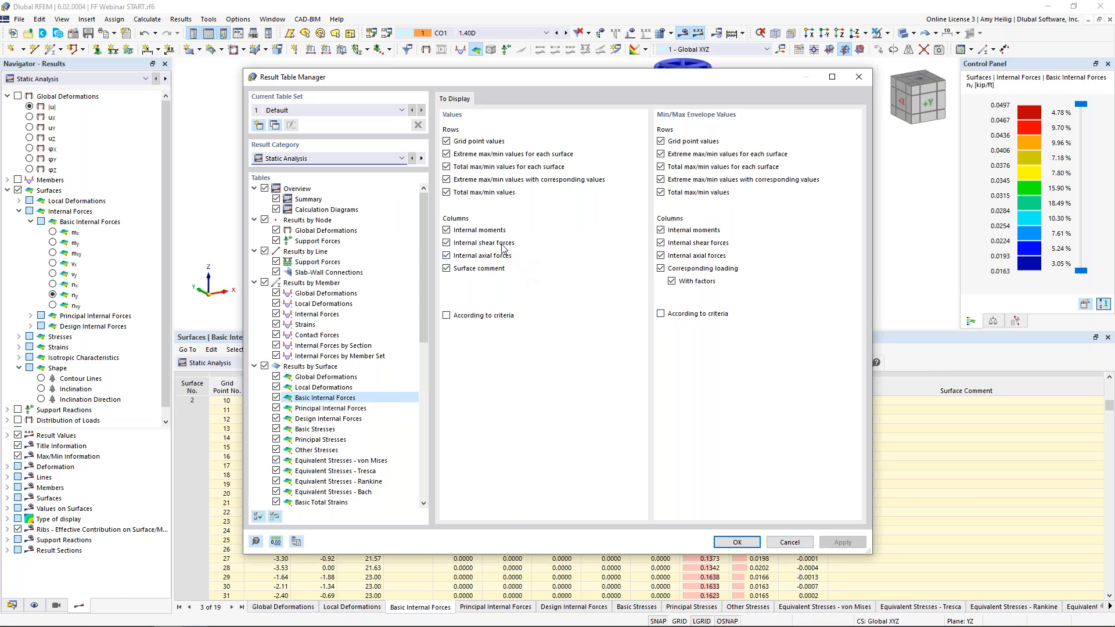
pyautogui.click(497, 231)
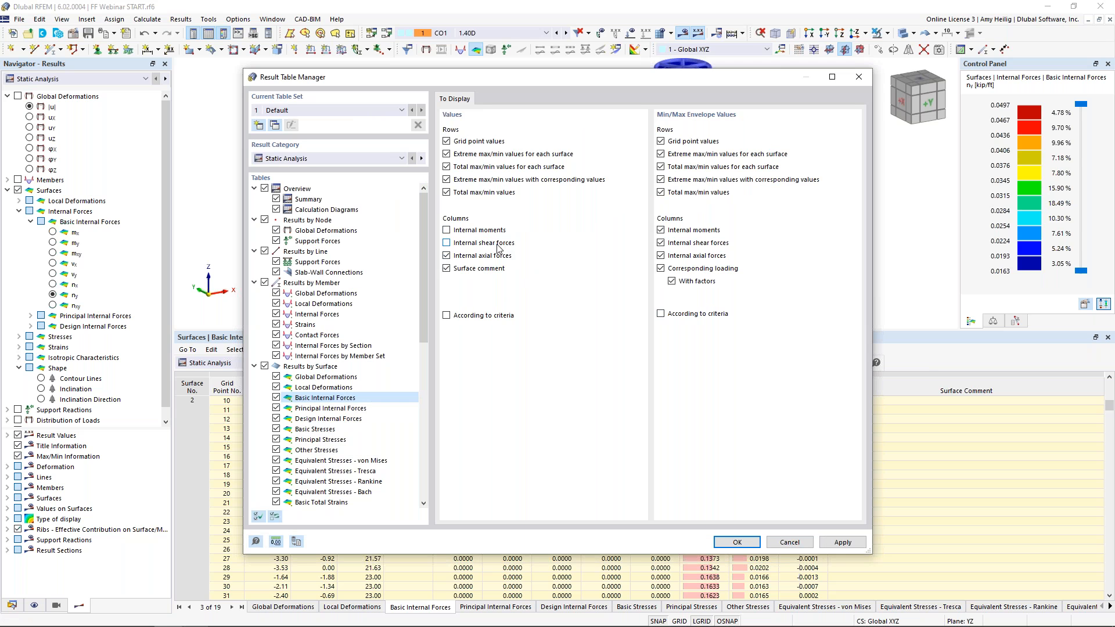
pyautogui.click(737, 541)
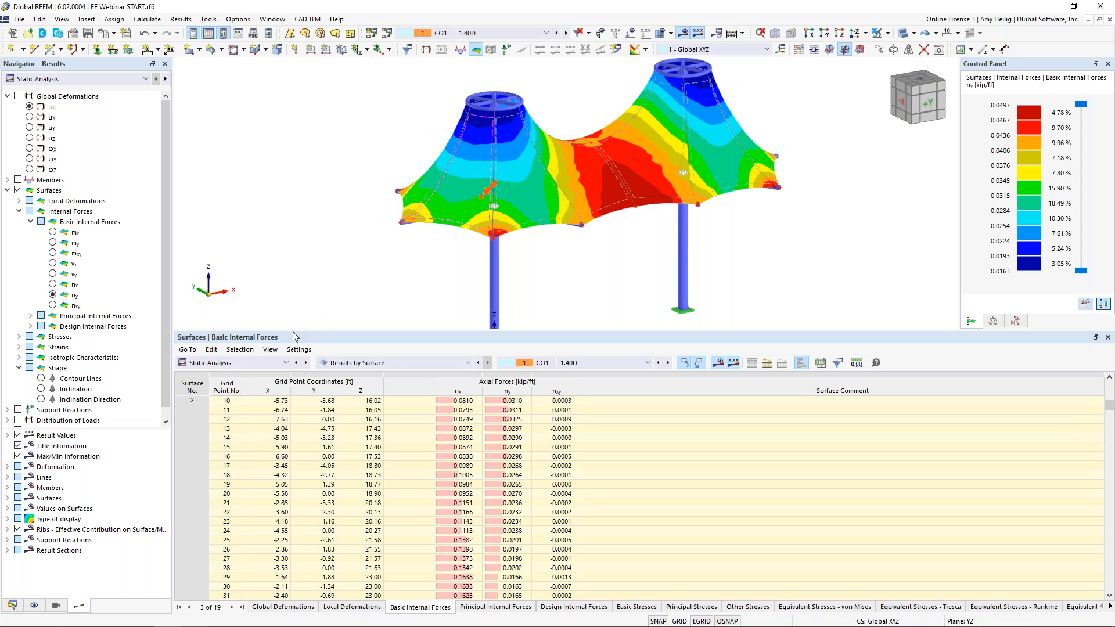
# Switch the results table to Steel Design design ratios on members and show the membrane transparently
pyautogui.click(258, 364)
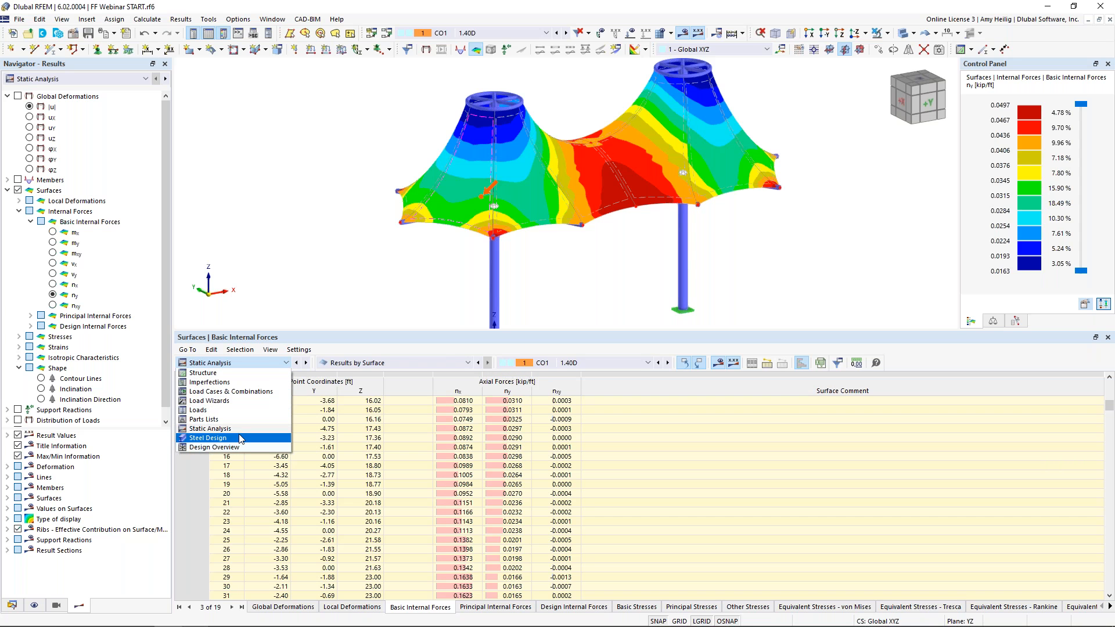
pyautogui.click(239, 439)
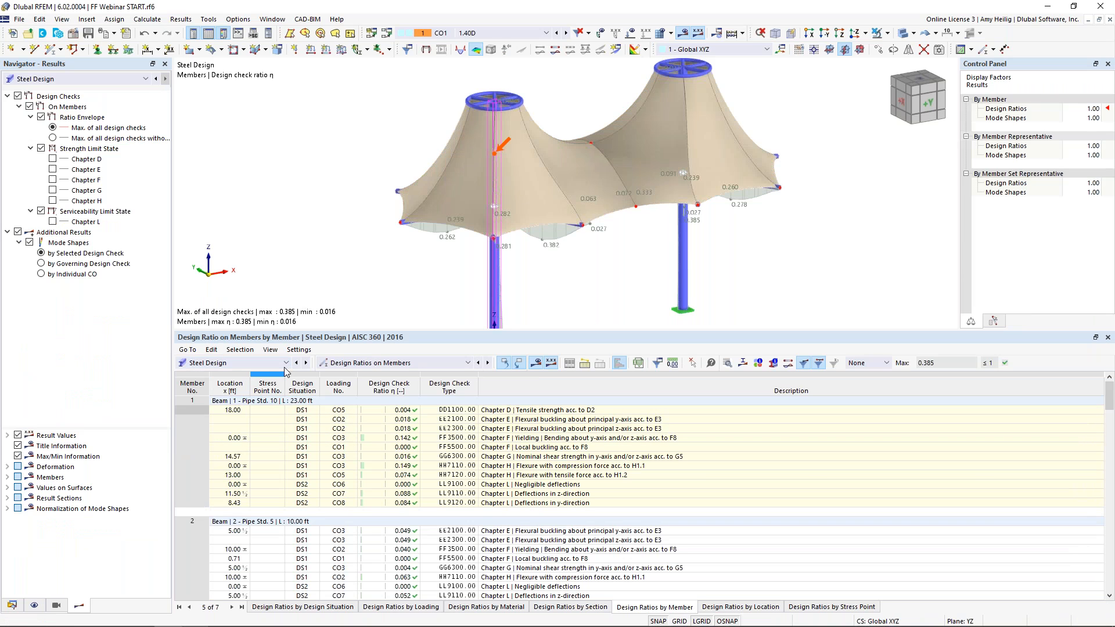
pyautogui.click(393, 365)
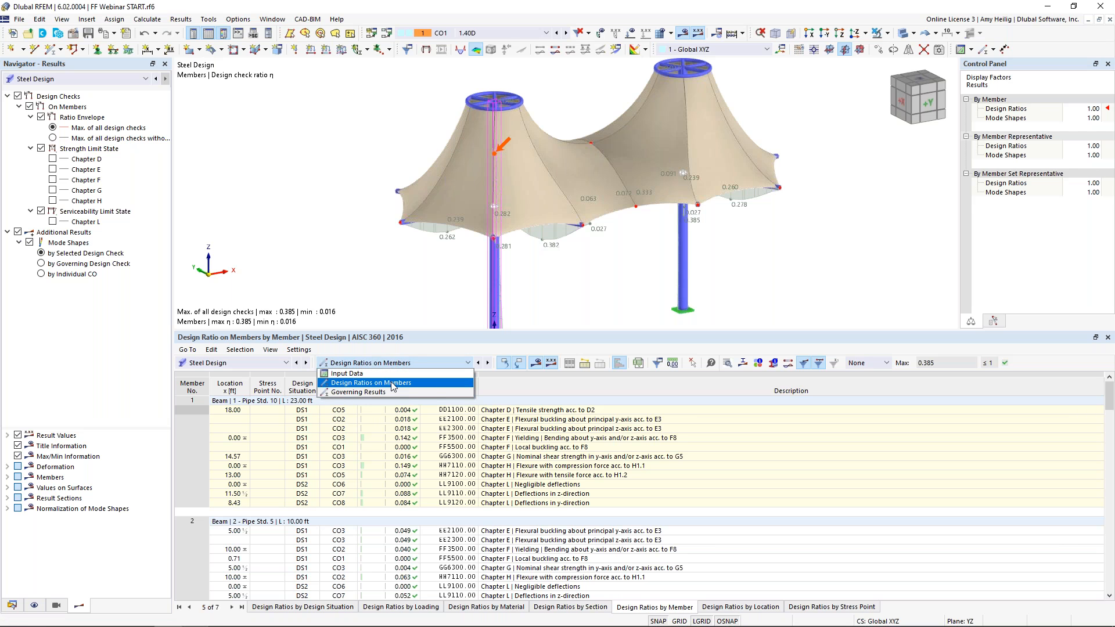
pyautogui.click(393, 383)
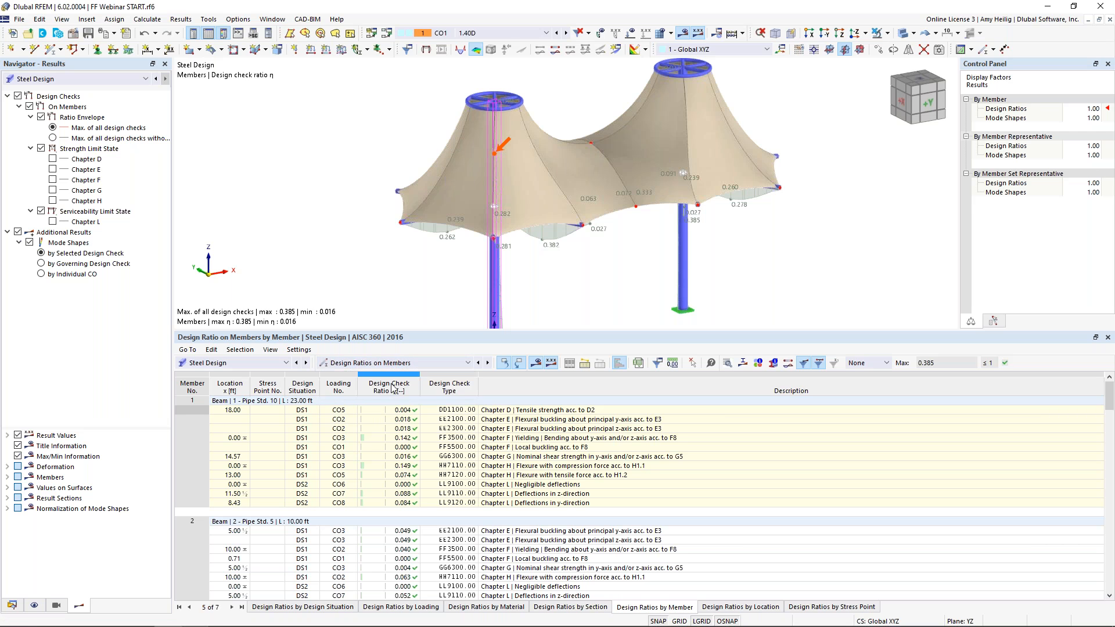
pyautogui.click(904, 33)
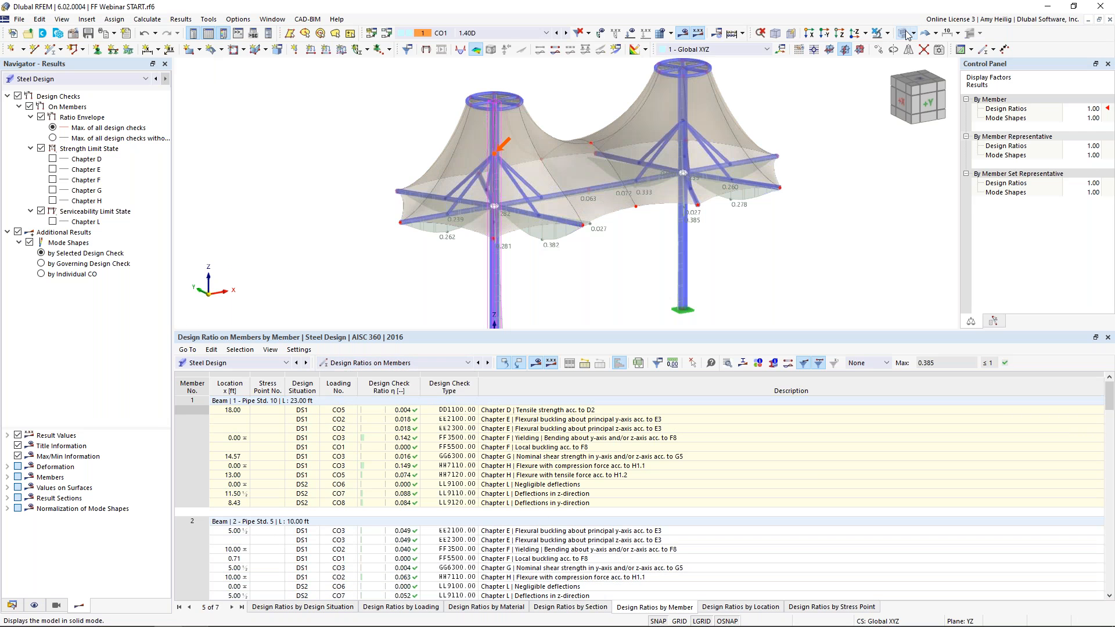
# Browse the design ratio rows of members 1 to 3, selecting checks to highlight each member in the model
pyautogui.scroll(-2, 566, 503)
pyautogui.click(566, 503)
pyautogui.scroll(-1, 566, 502)
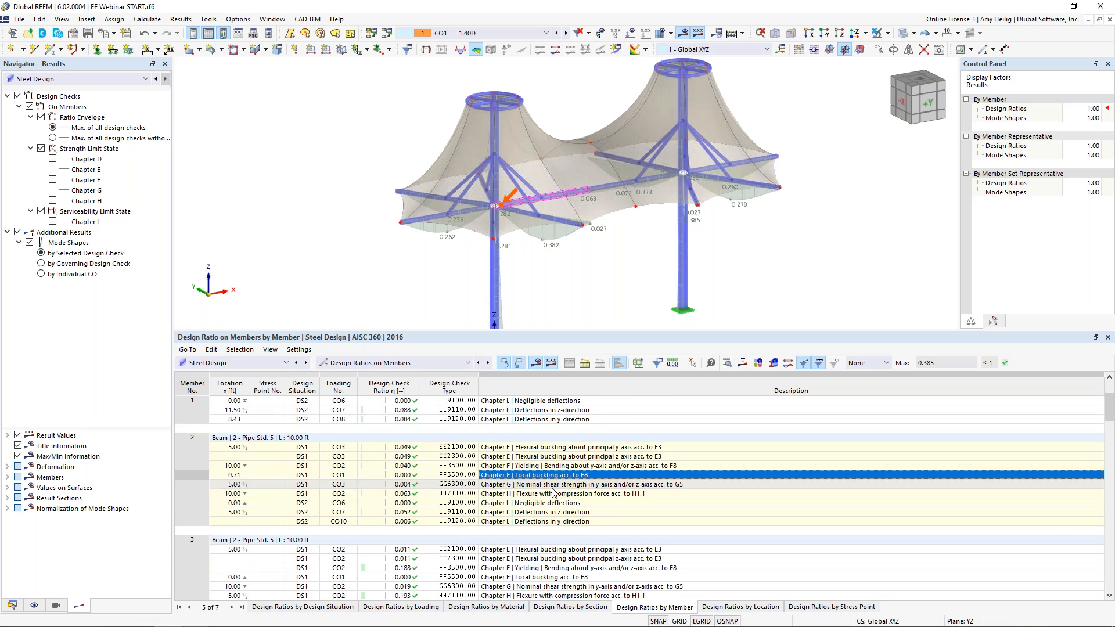
pyautogui.click(548, 457)
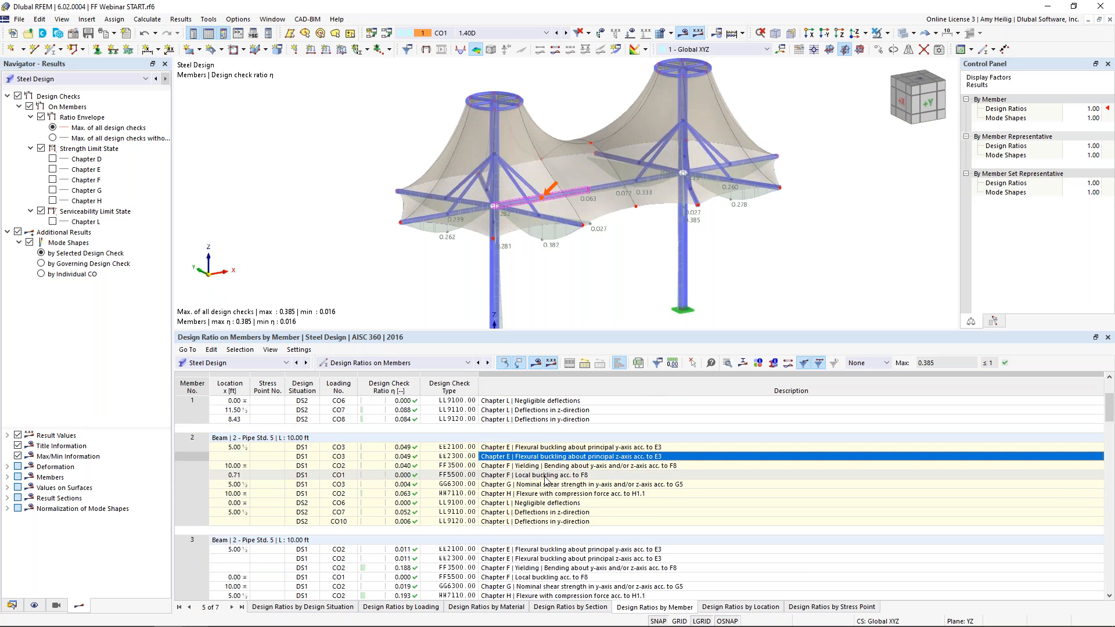
pyautogui.scroll(-3, 546, 473)
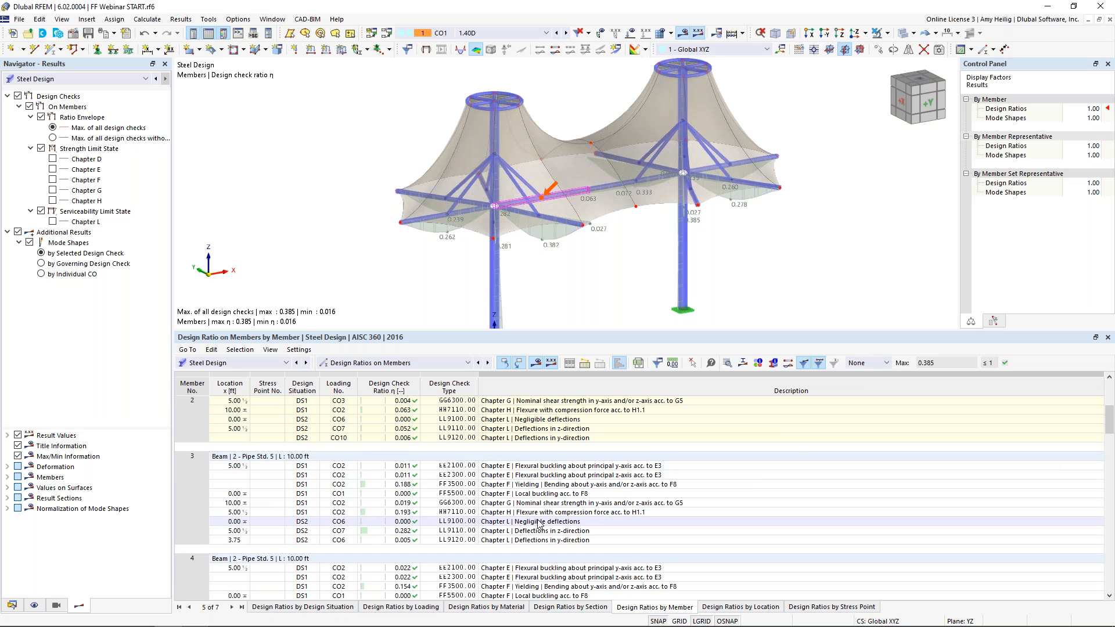
pyautogui.click(540, 484)
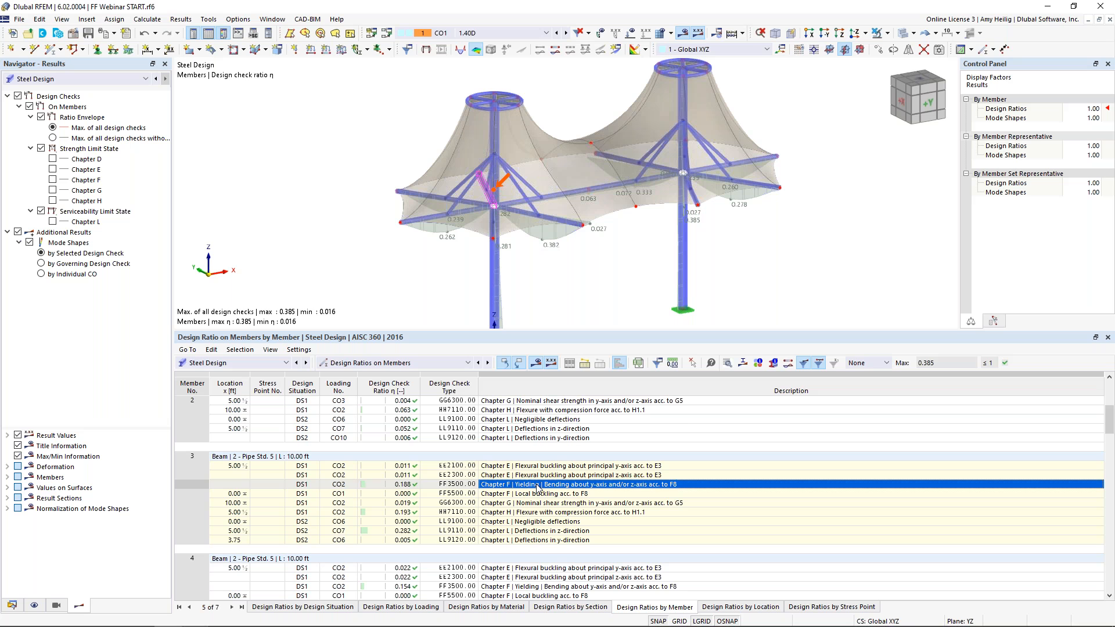
# Open the design check details for member 3 and review the GG6300 shear strength check before closing
pyautogui.click(727, 364)
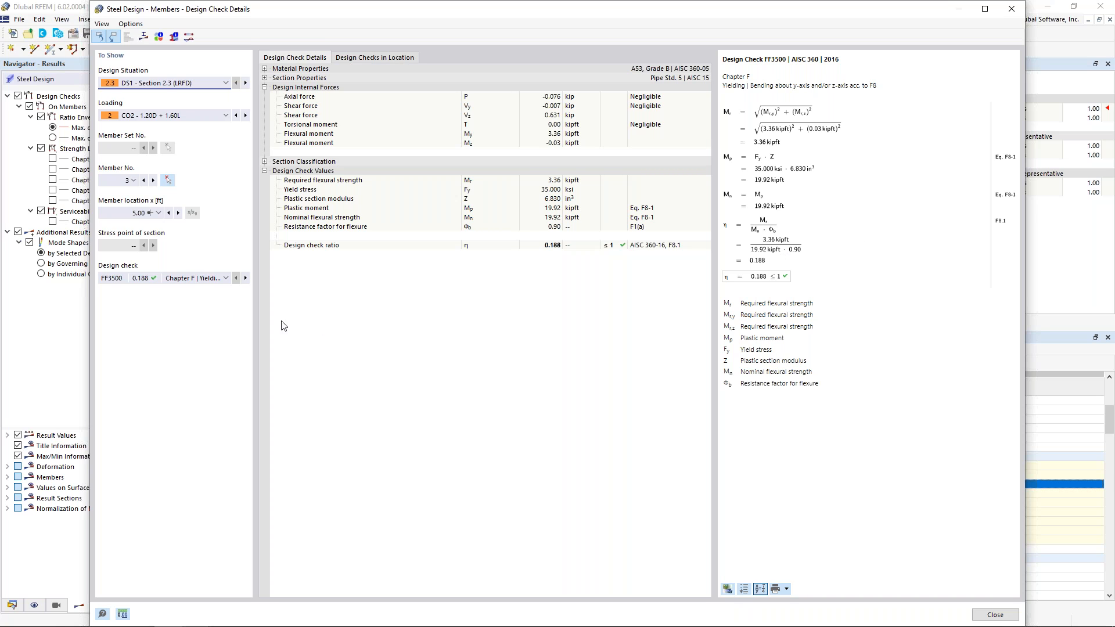
pyautogui.click(200, 278)
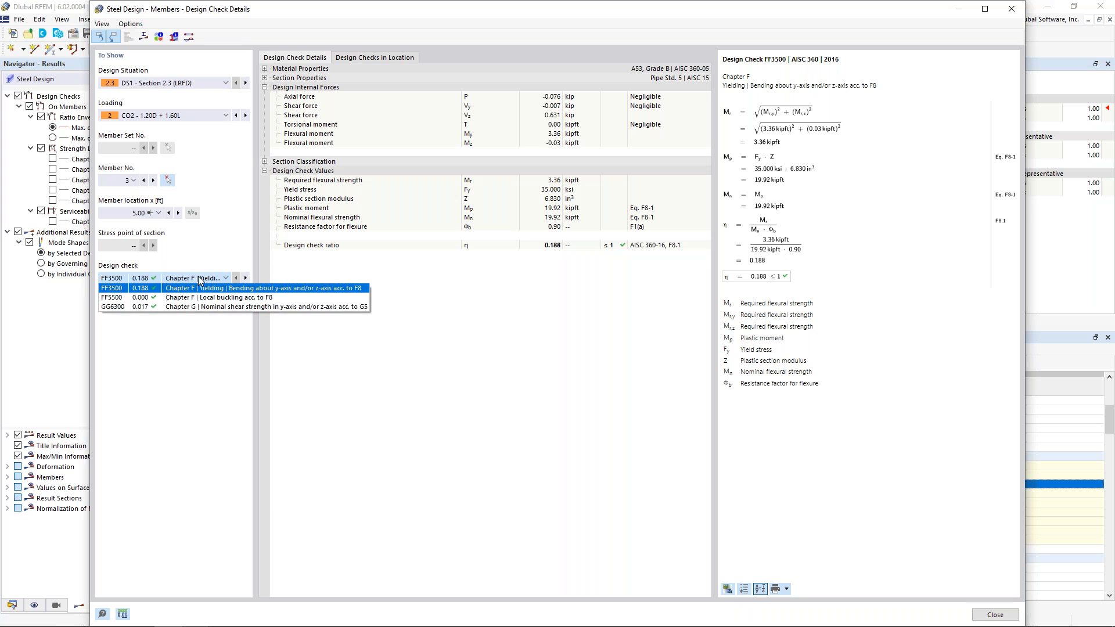
pyautogui.click(208, 307)
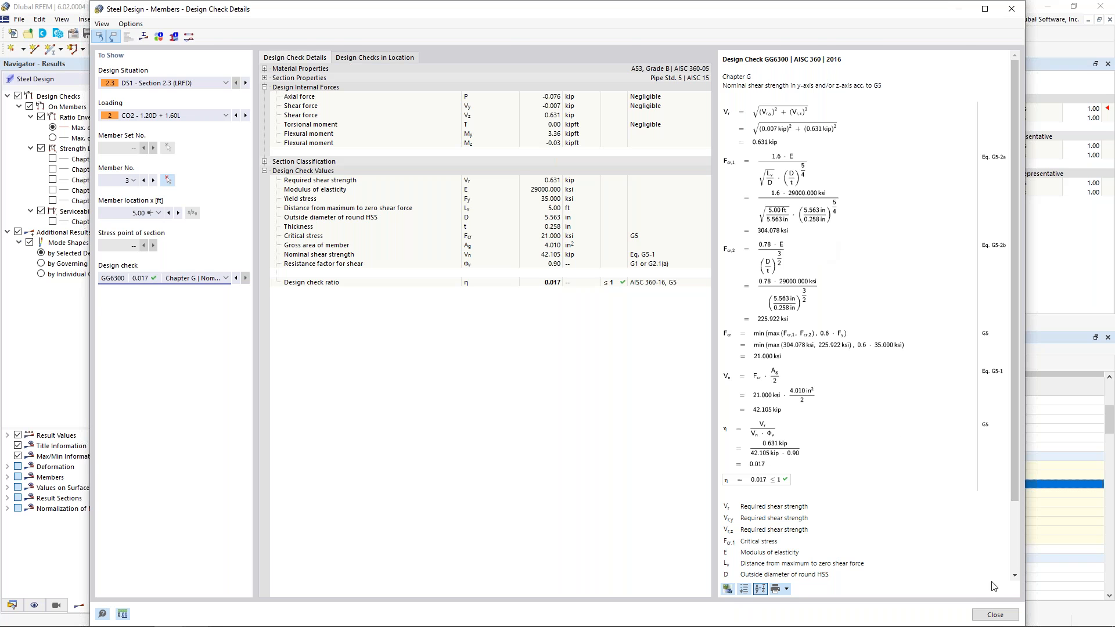
pyautogui.click(993, 617)
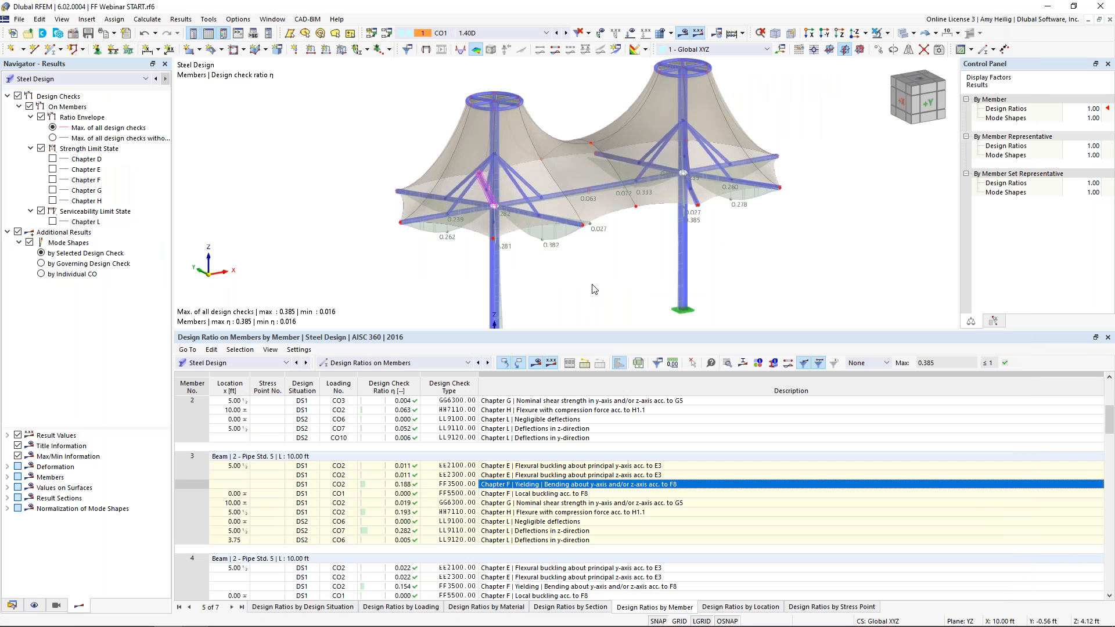
# Shrink the table pane, return to Static Analysis results and display surface axial forces nx
pyautogui.moveTo(585, 329); pyautogui.dragTo(598, 422)
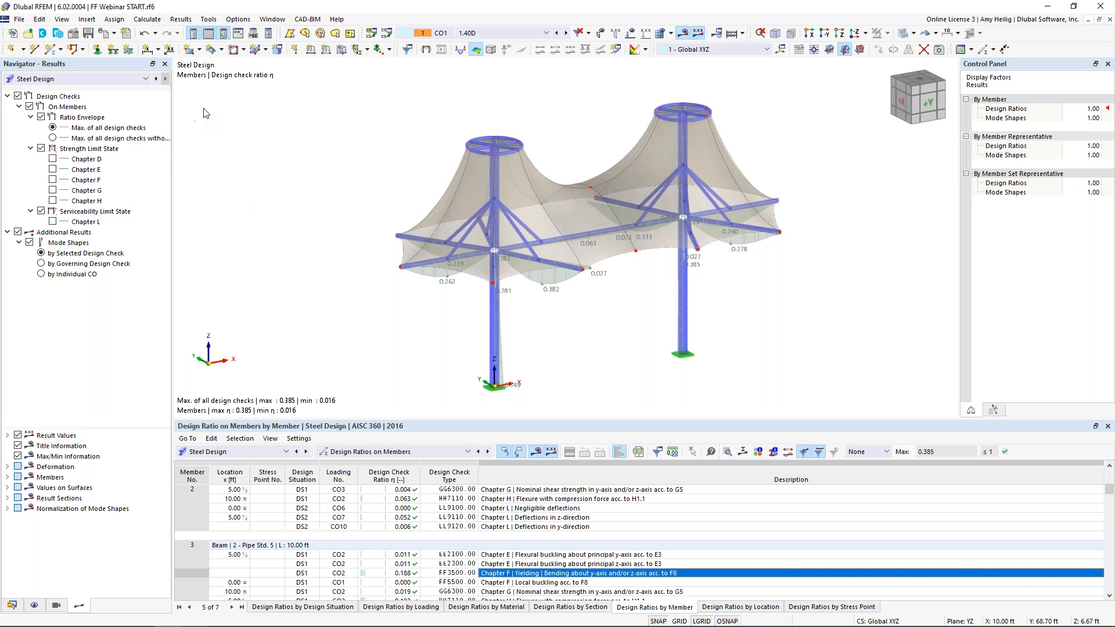
pyautogui.click(42, 81)
pyautogui.click(39, 92)
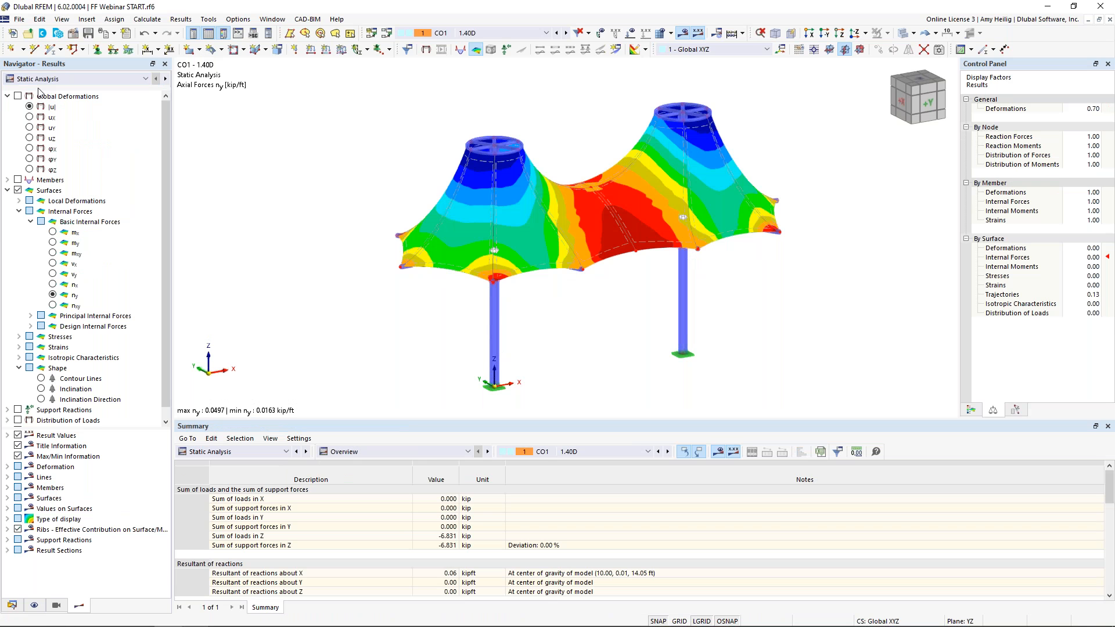
pyautogui.click(53, 284)
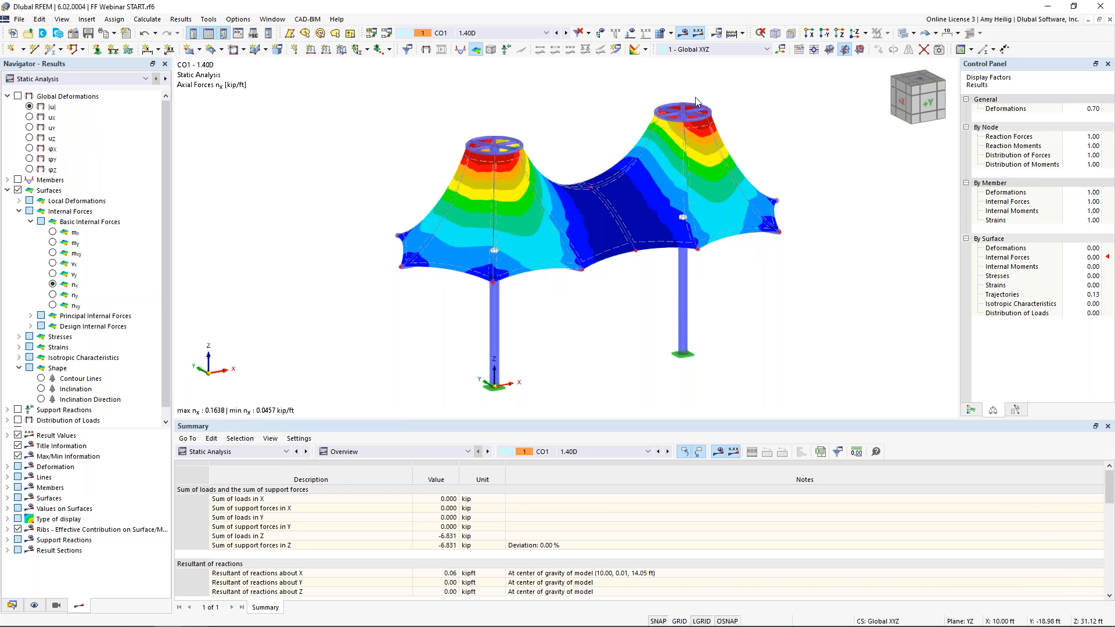
# View the membrane from below along the Z axis and hide the member display
pyautogui.click(857, 35)
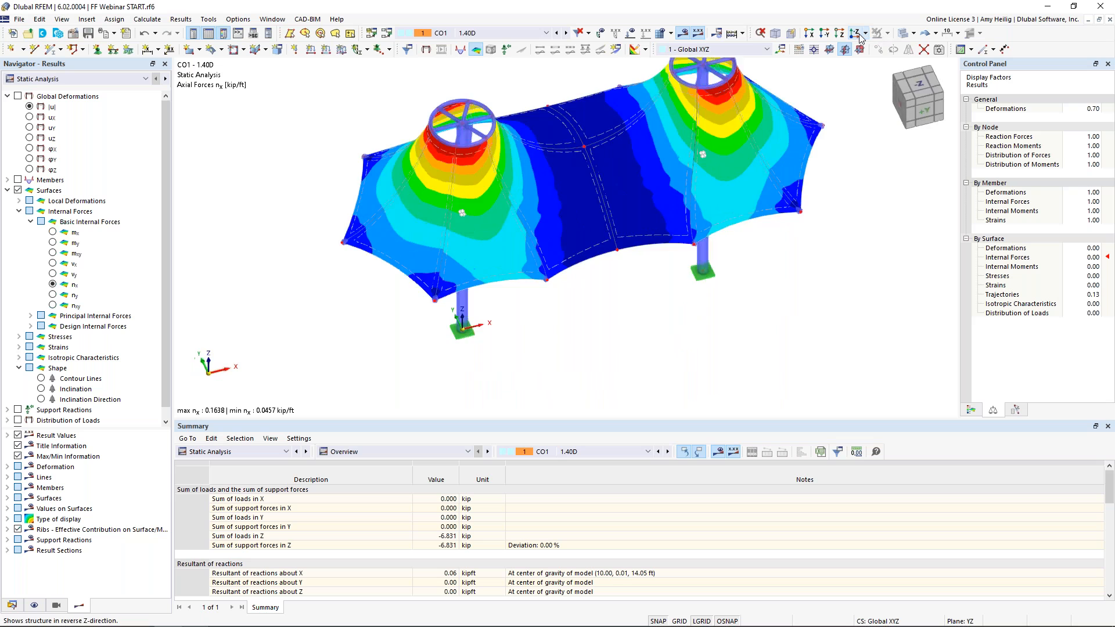
pyautogui.click(860, 36)
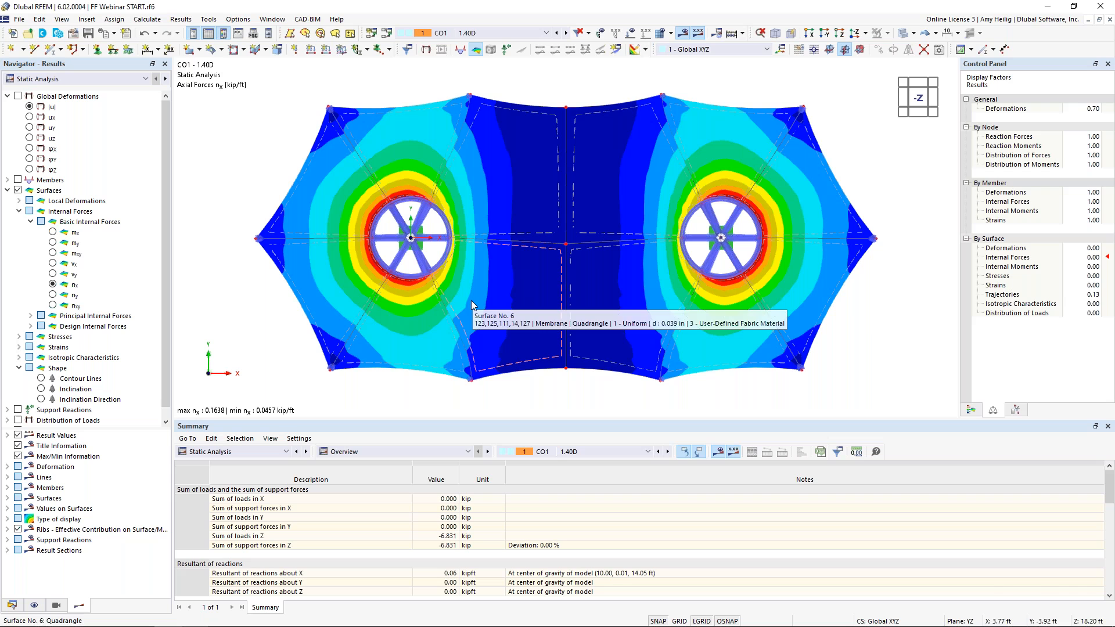
pyautogui.click(518, 34)
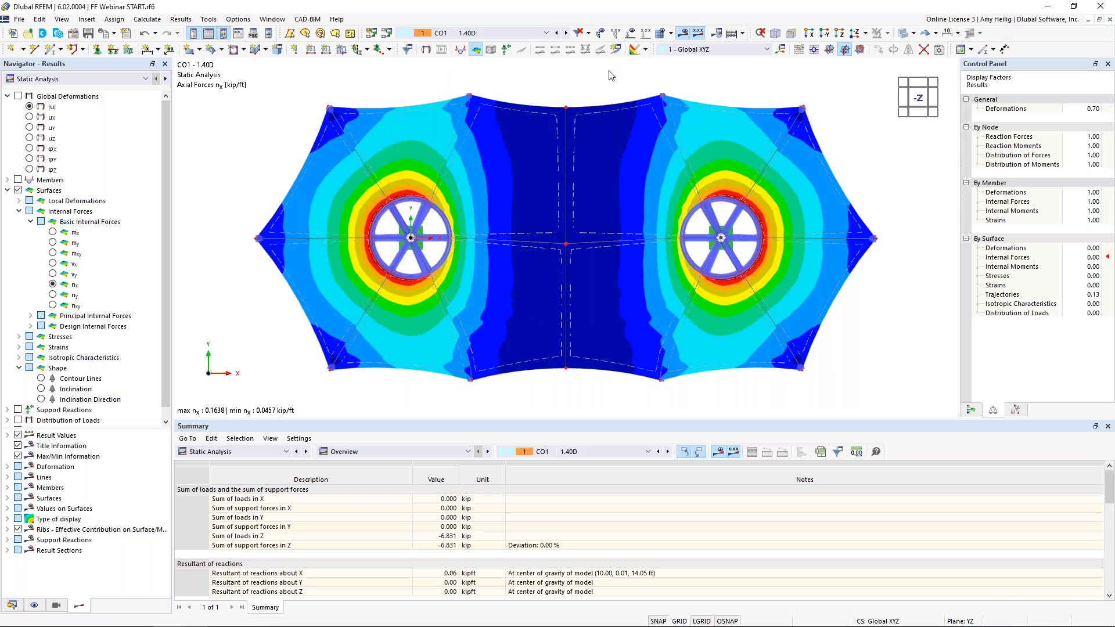
pyautogui.click(902, 34)
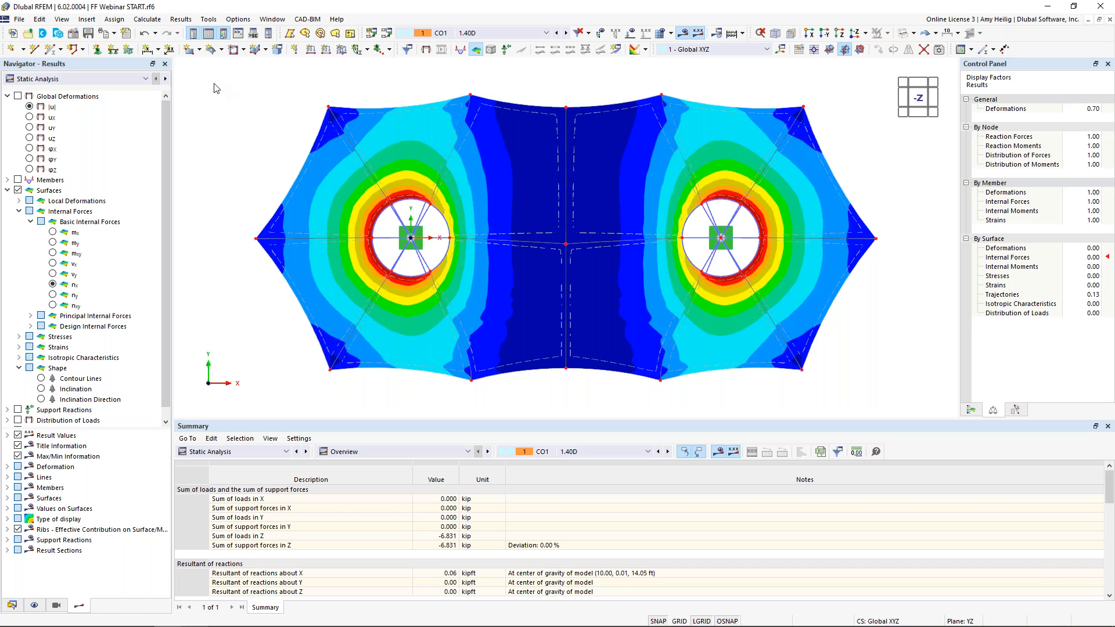
# Create a new printout report from the Input data and reduced results template
pyautogui.click(127, 35)
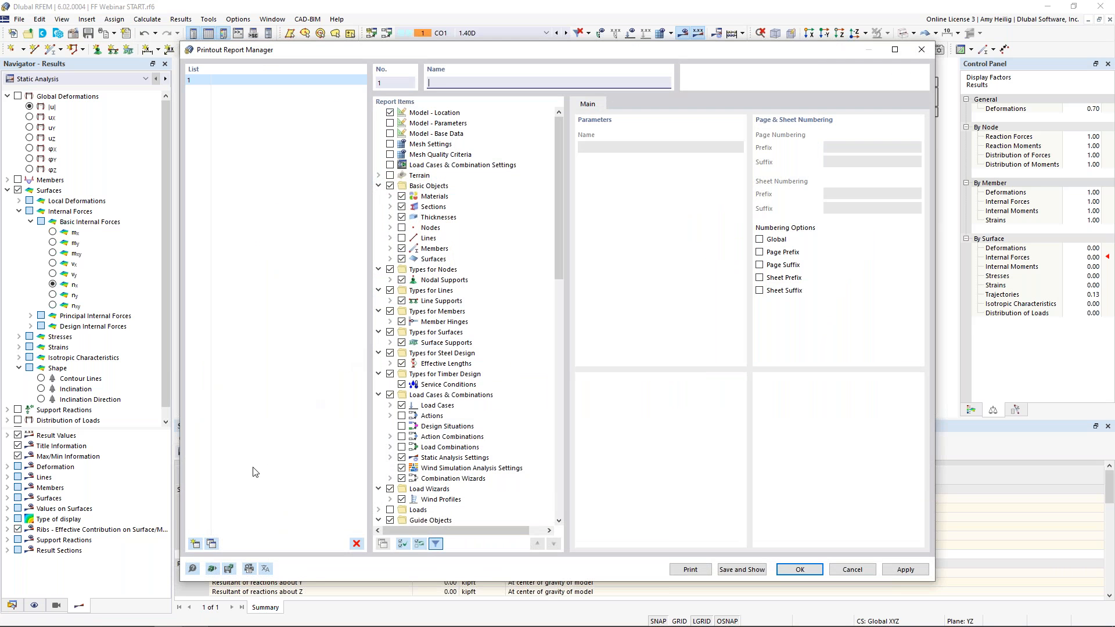
pyautogui.click(213, 569)
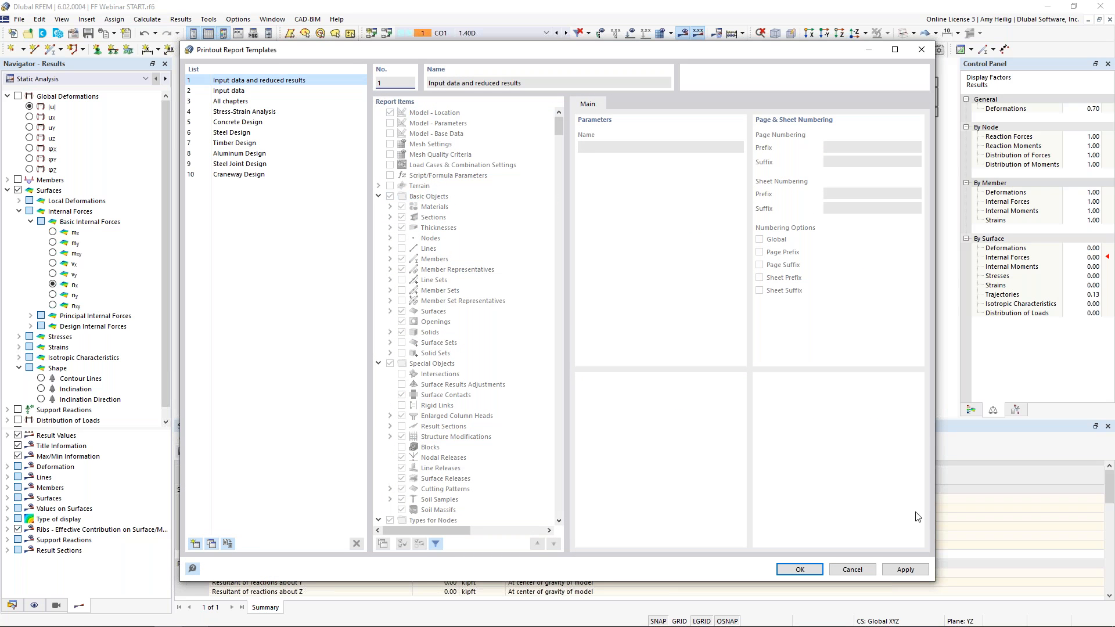
pyautogui.click(800, 569)
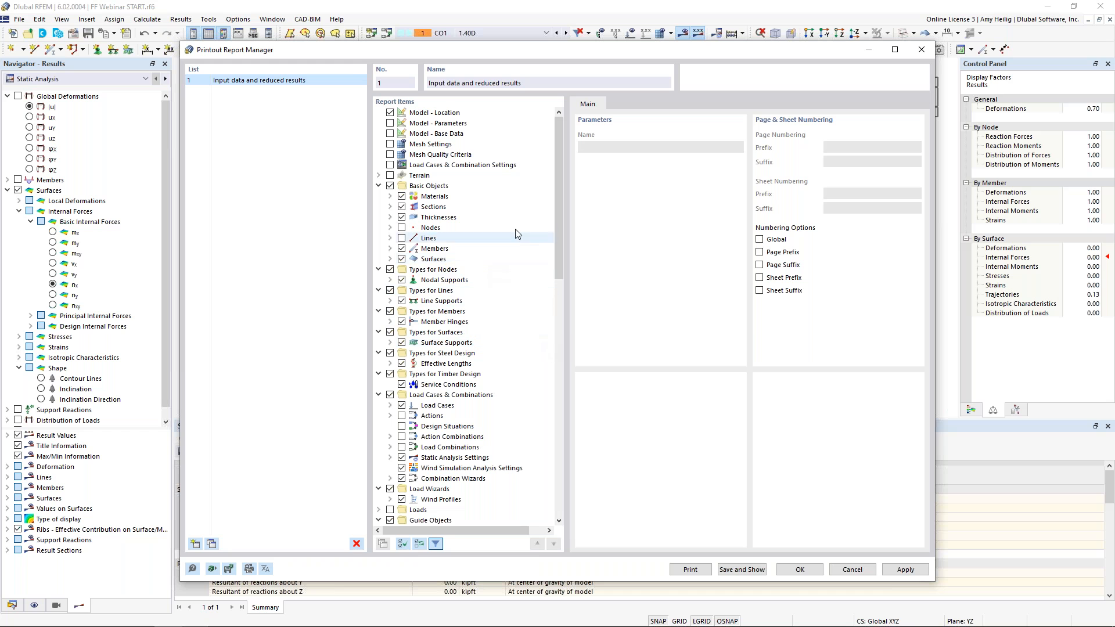
pyautogui.moveTo(559, 166); pyautogui.dragTo(574, 139)
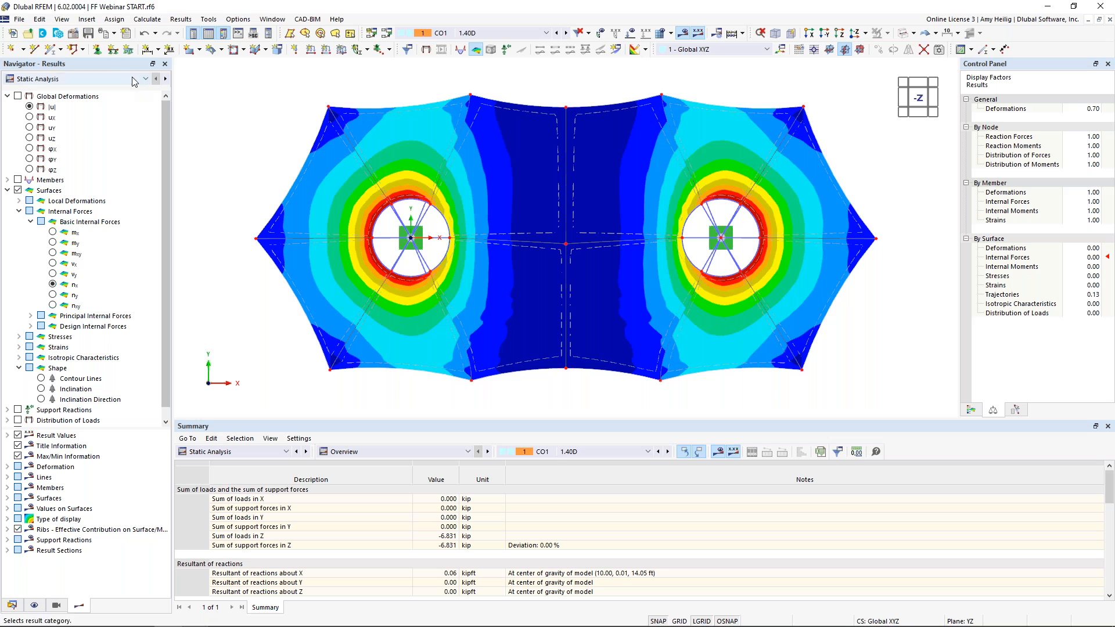
# Send the current graphic to the printout report, printing the current window only
pyautogui.click(115, 34)
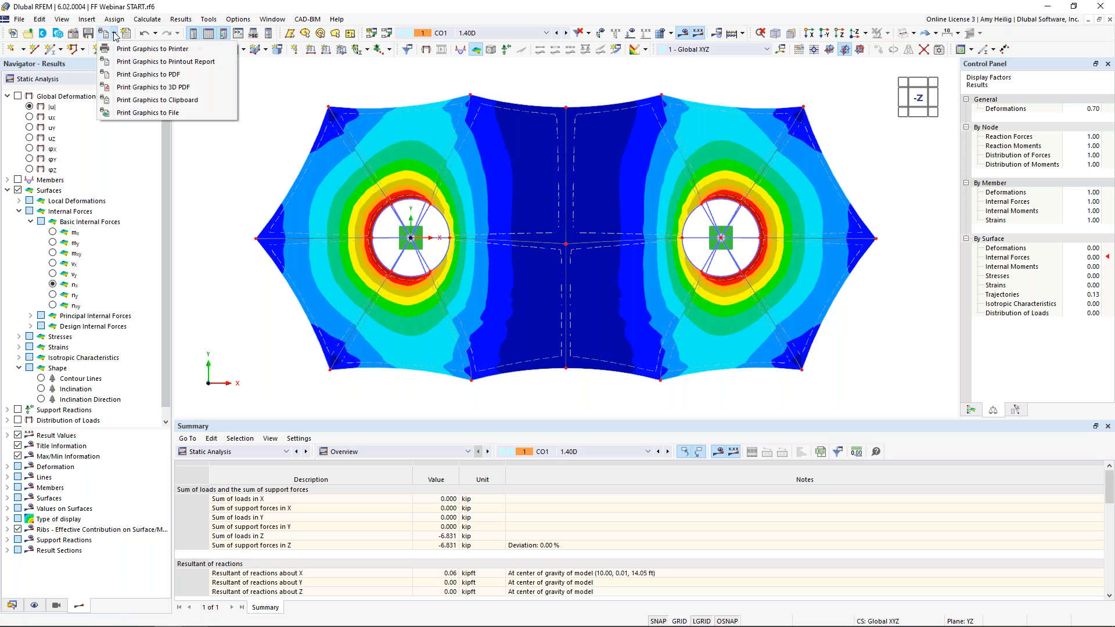
pyautogui.click(129, 62)
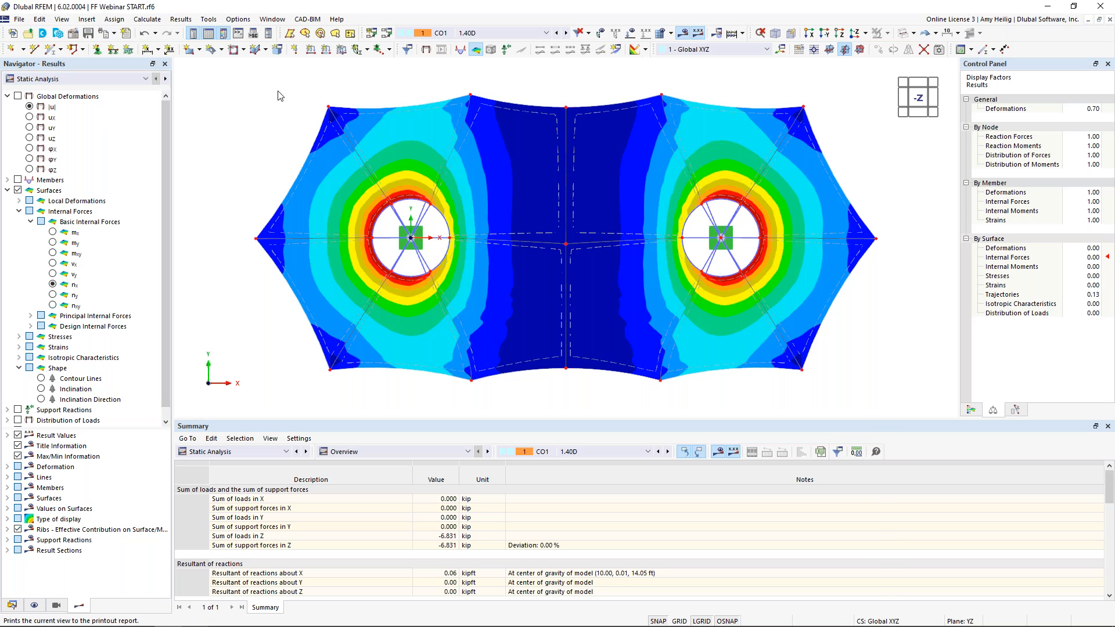
pyautogui.click(266, 223)
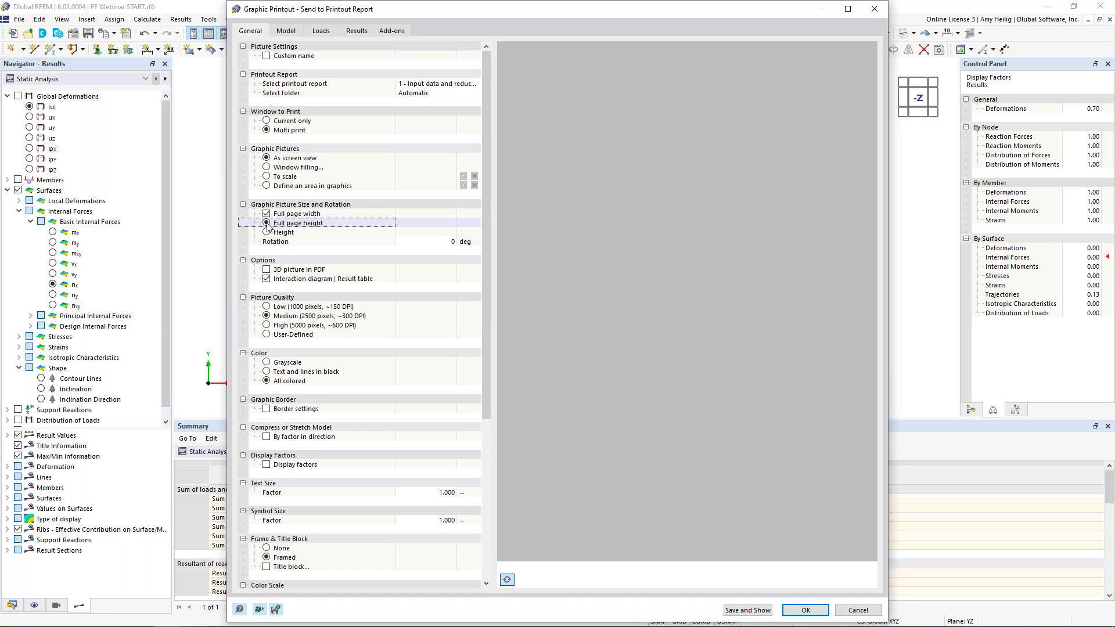
pyautogui.click(267, 121)
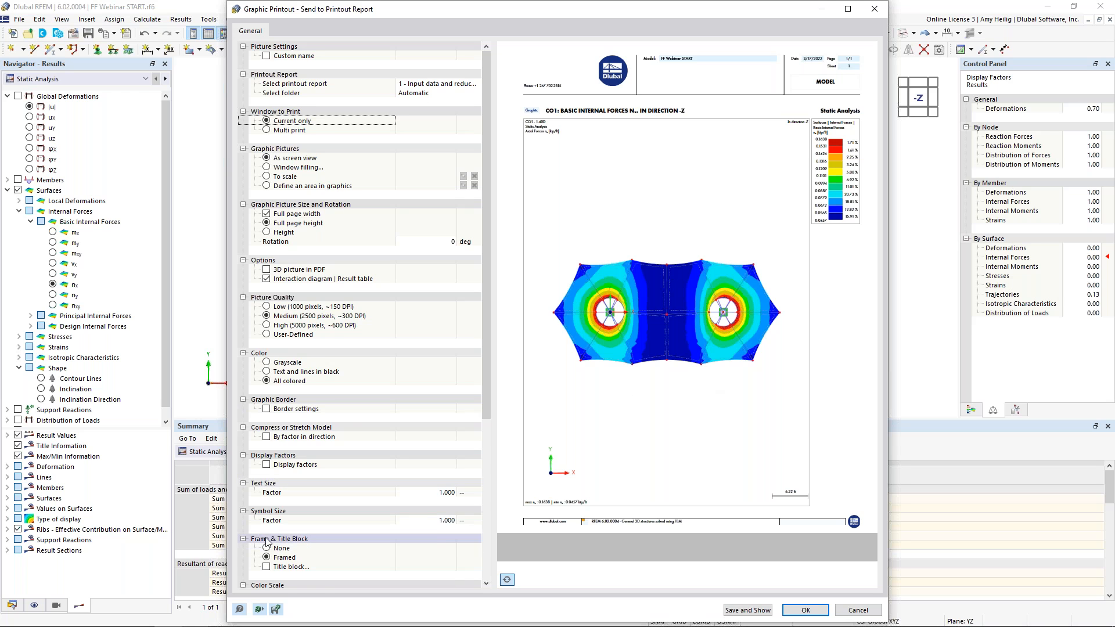
pyautogui.scroll(-4, 280, 506)
pyautogui.click(278, 502)
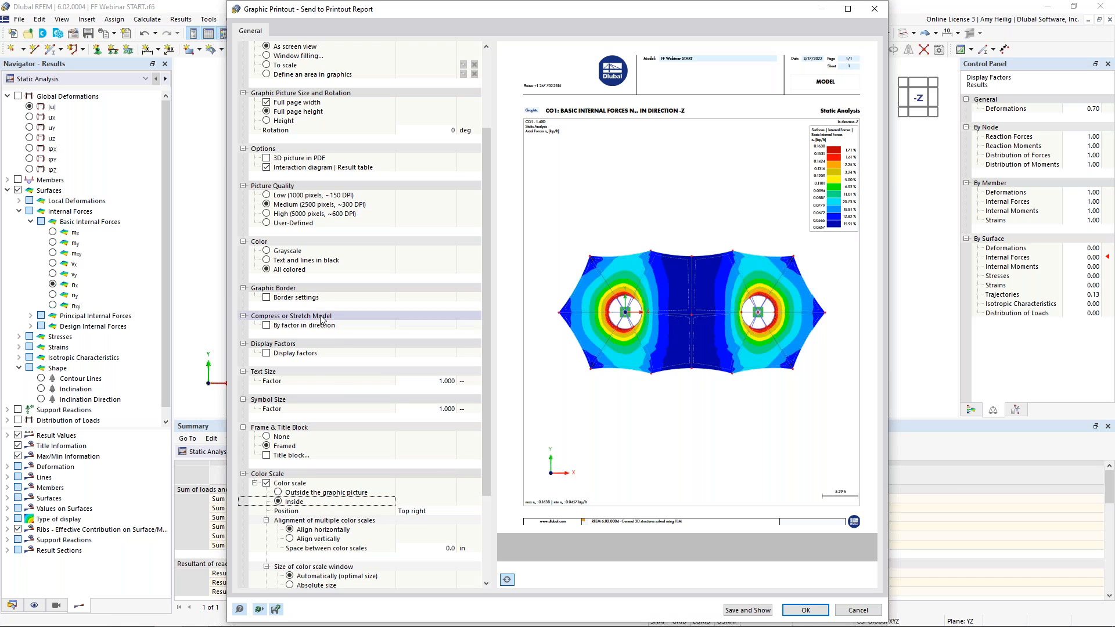
# Size the graphic picture by height with a height ratio of 50%
pyautogui.scroll(4, 298, 306)
pyautogui.click(267, 234)
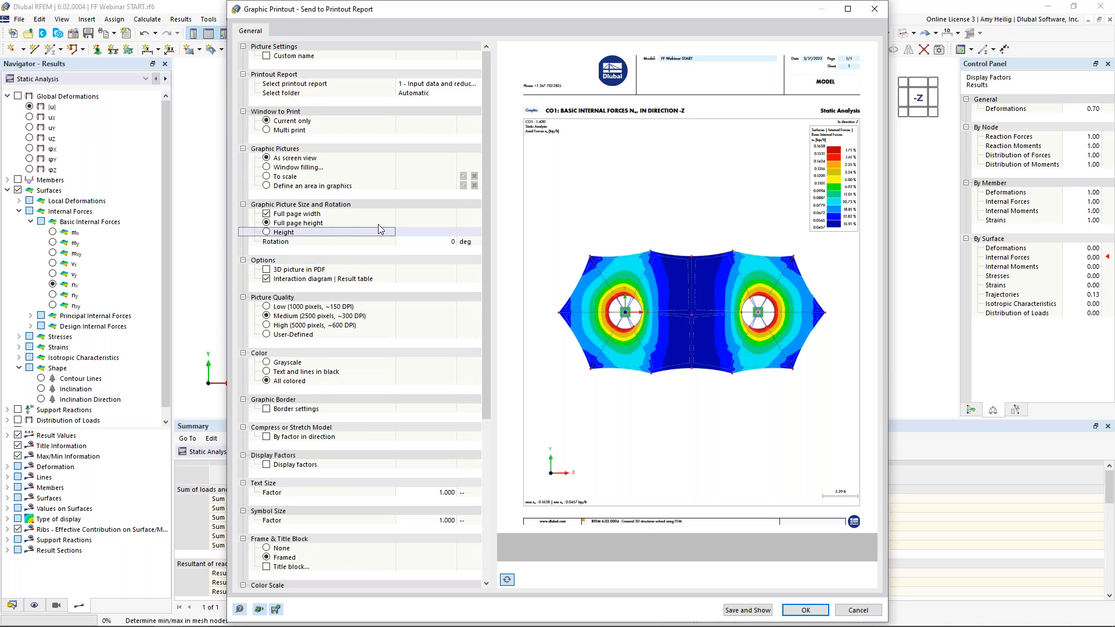
pyautogui.click(424, 242)
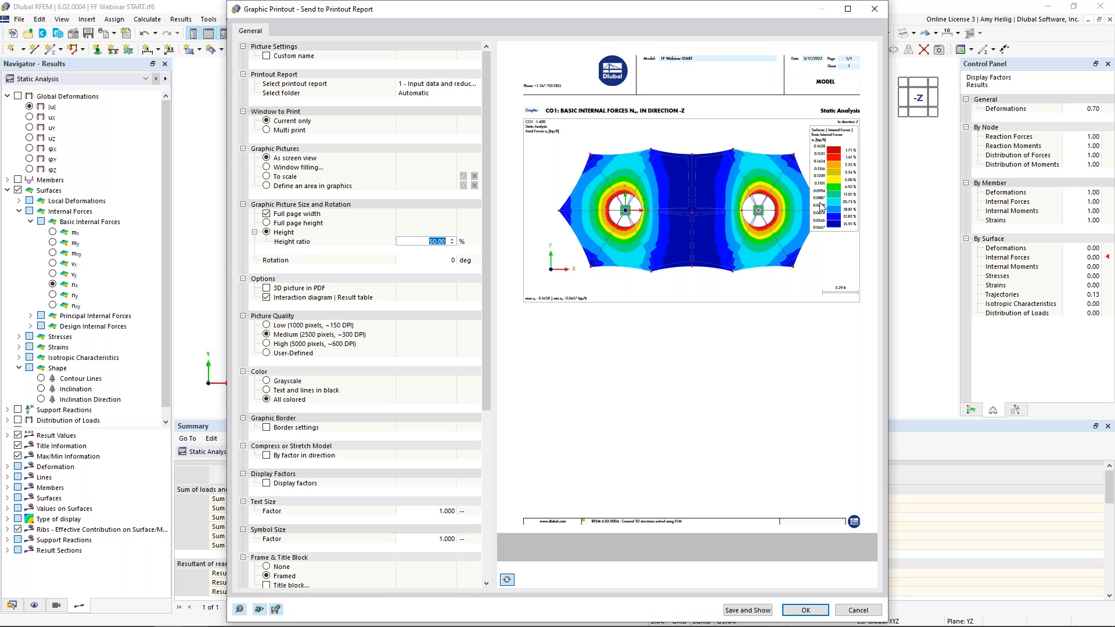
# Place the color scale outside the graphic picture
pyautogui.scroll(-4, 380, 467)
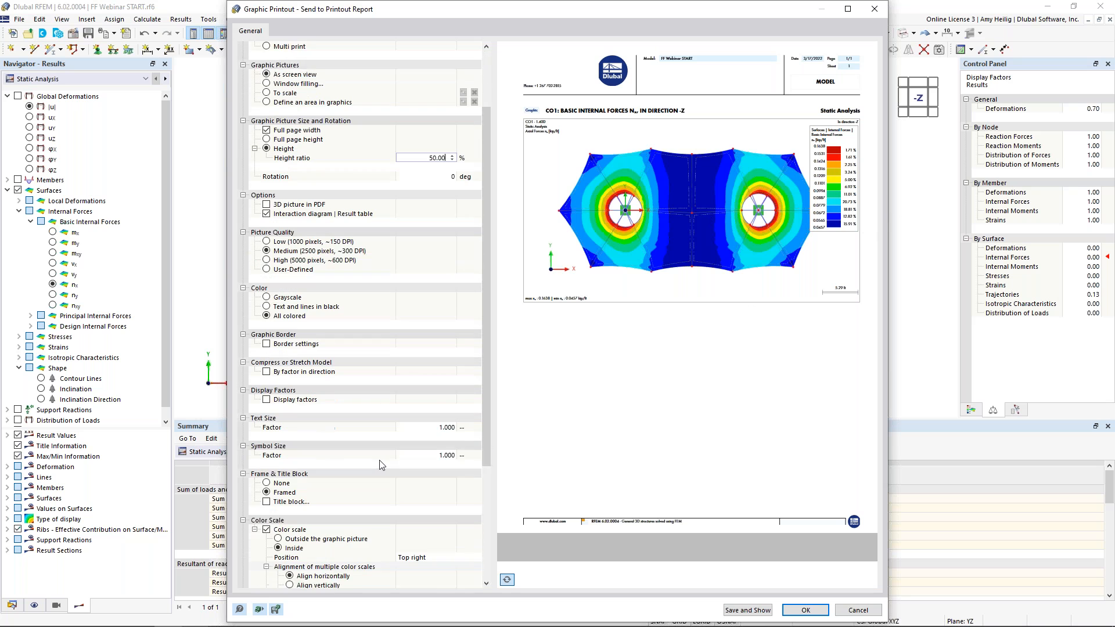
pyautogui.click(278, 511)
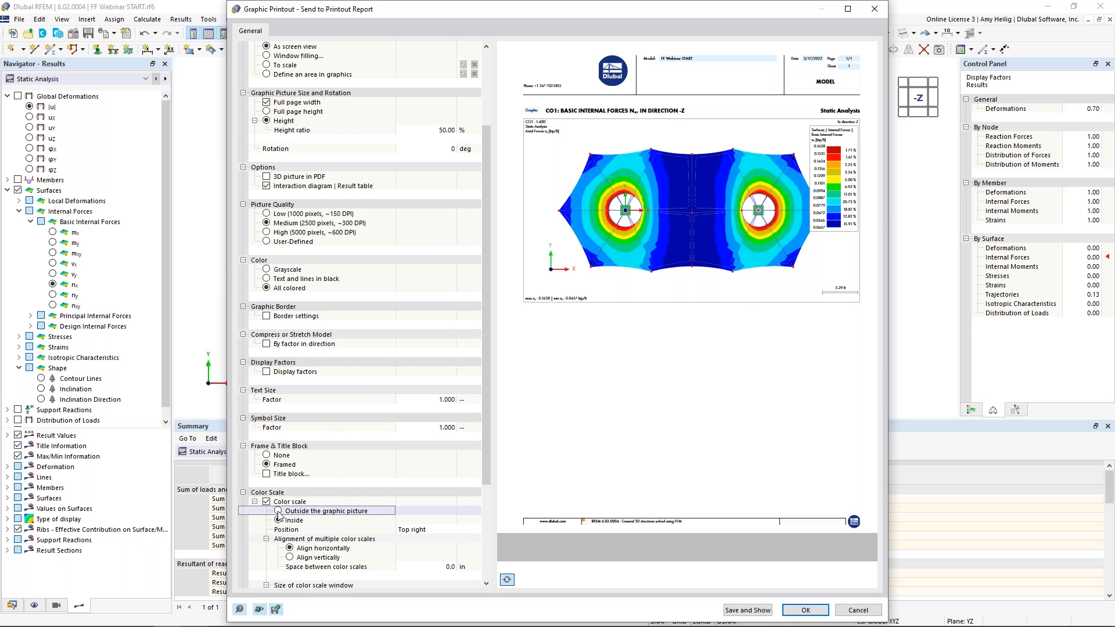
pyautogui.click(278, 511)
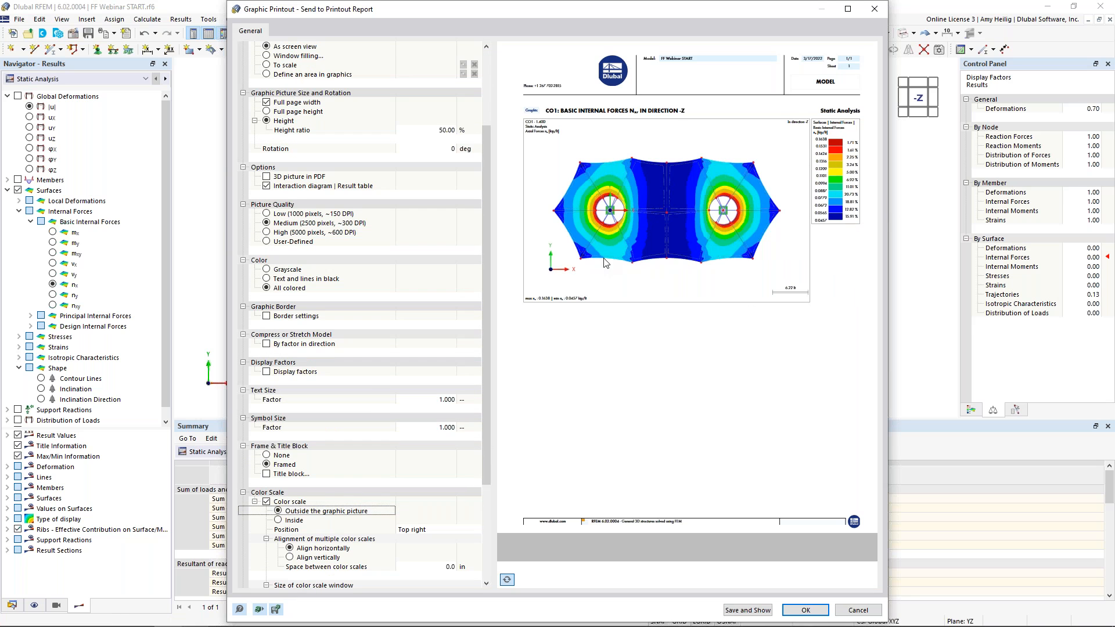
# Switch the printout to multi print and choose surface basic internal forces nx and ny as results
pyautogui.scroll(4, 324, 203)
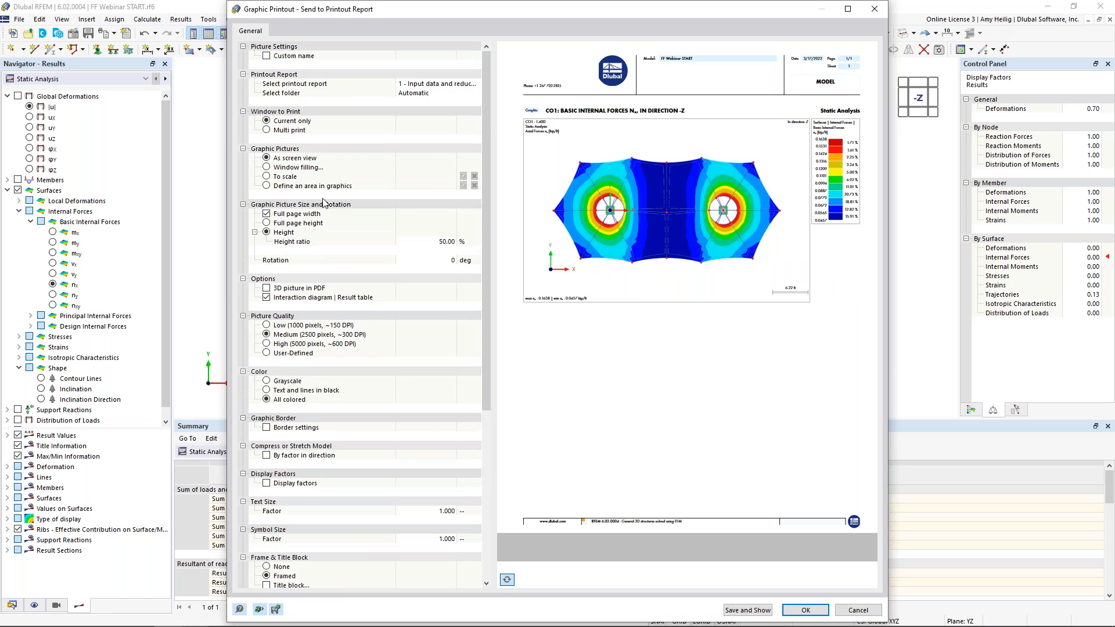
pyautogui.click(265, 130)
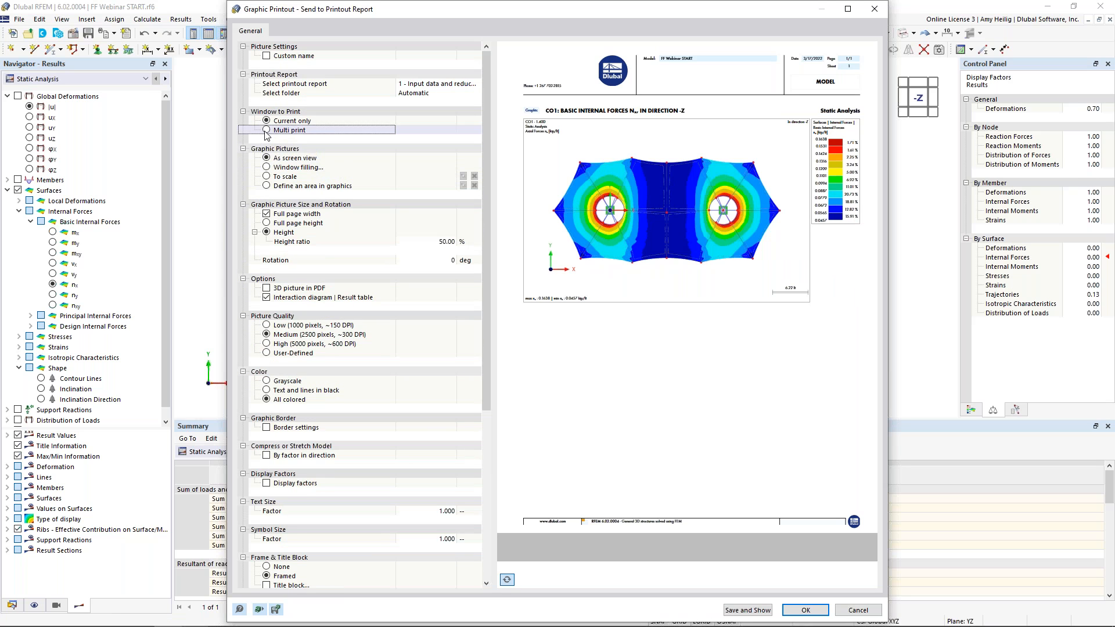
pyautogui.click(265, 131)
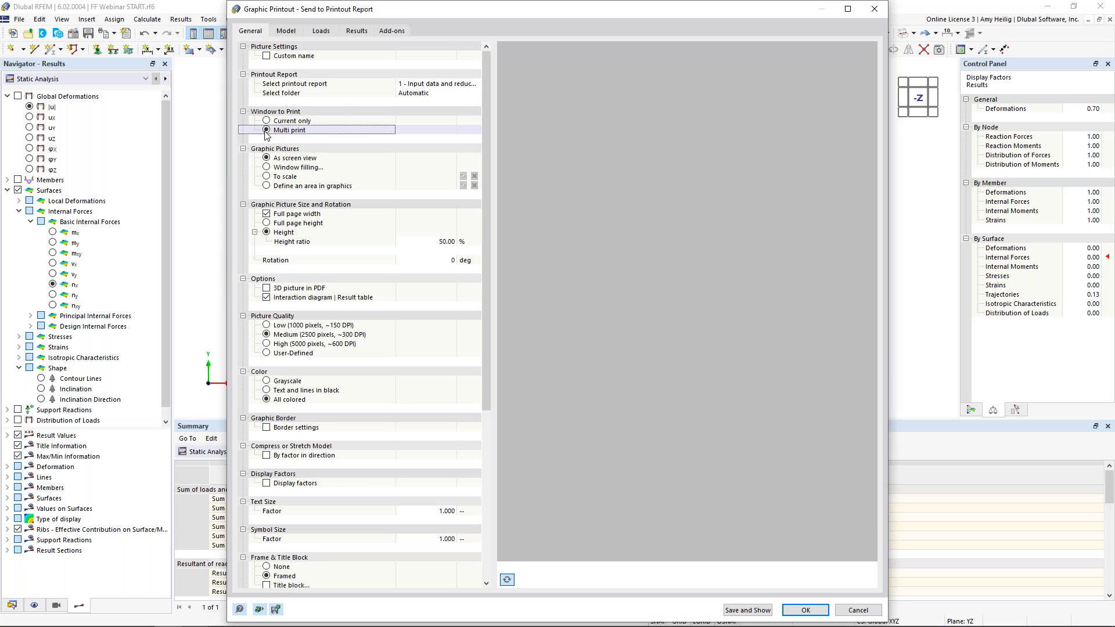
pyautogui.click(357, 31)
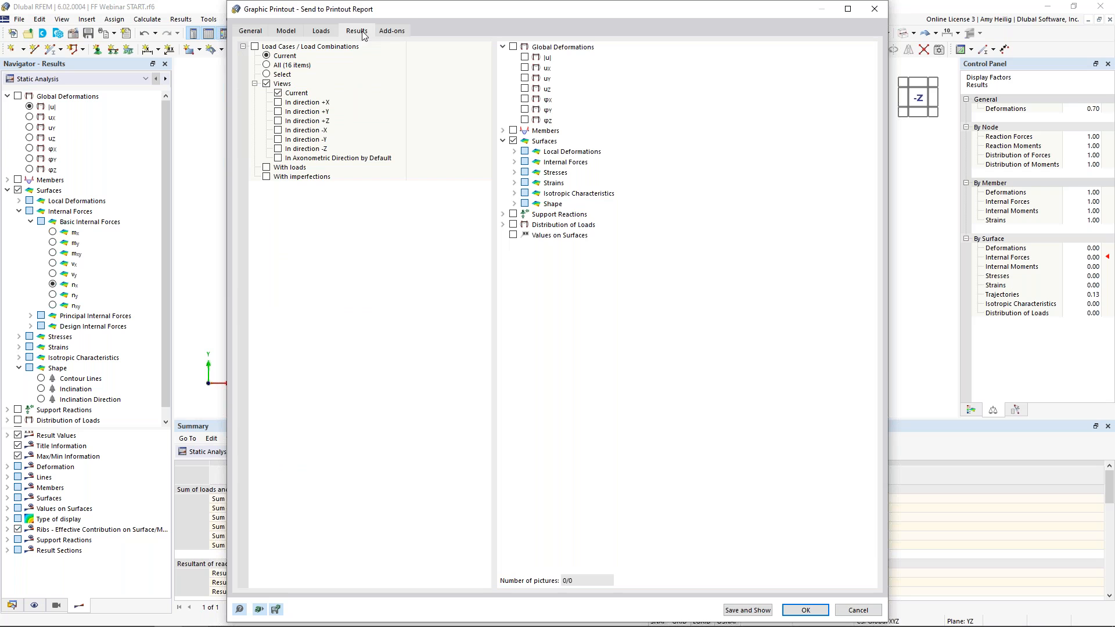
pyautogui.click(513, 163)
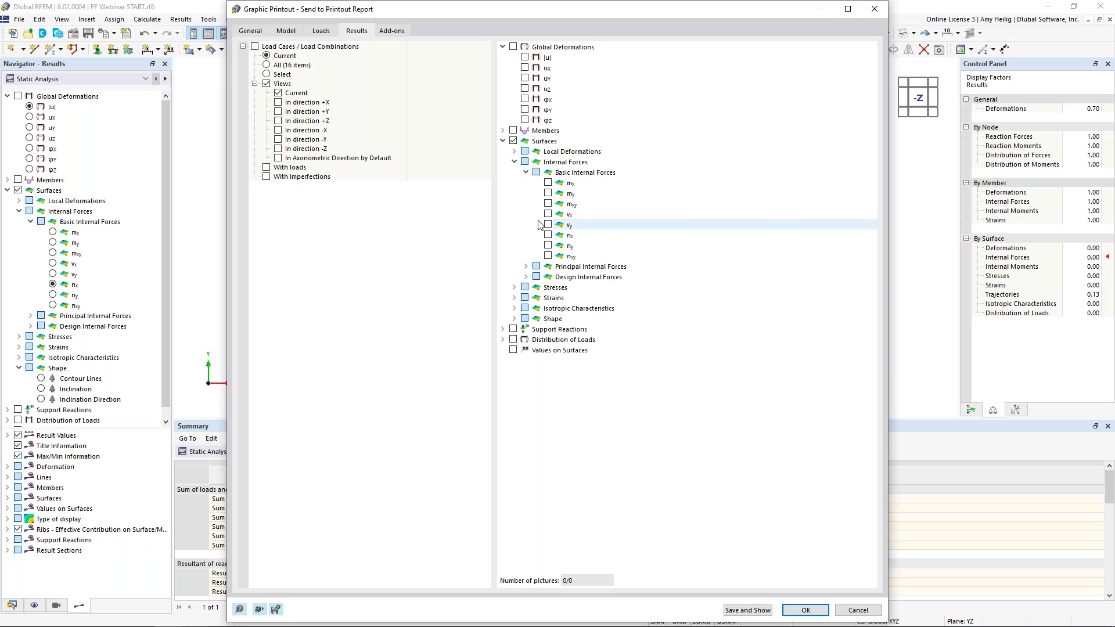
pyautogui.click(547, 235)
pyautogui.click(548, 246)
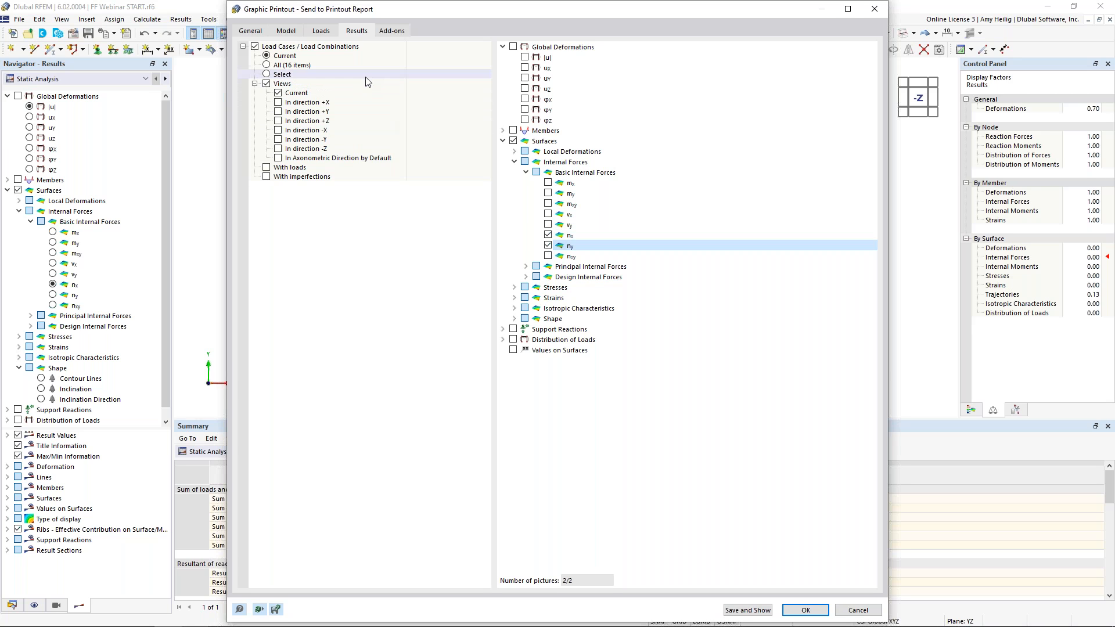
# Select load combinations CO1, CO2 and CO3 for multi print, then save and show the printout report
pyautogui.click(266, 75)
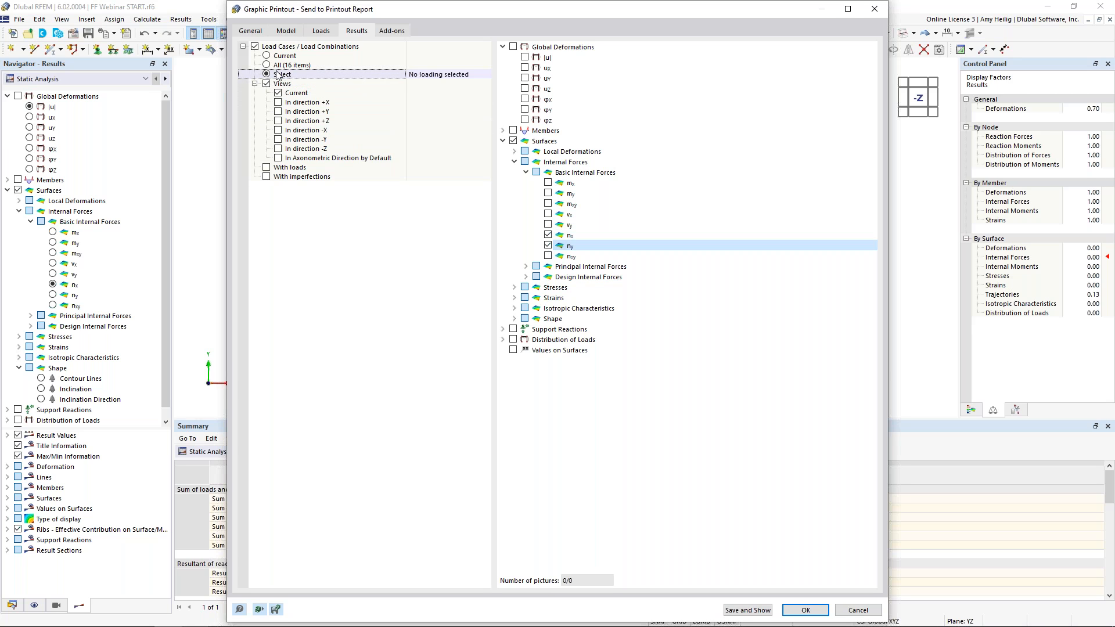
pyautogui.click(485, 74)
pyautogui.click(434, 186)
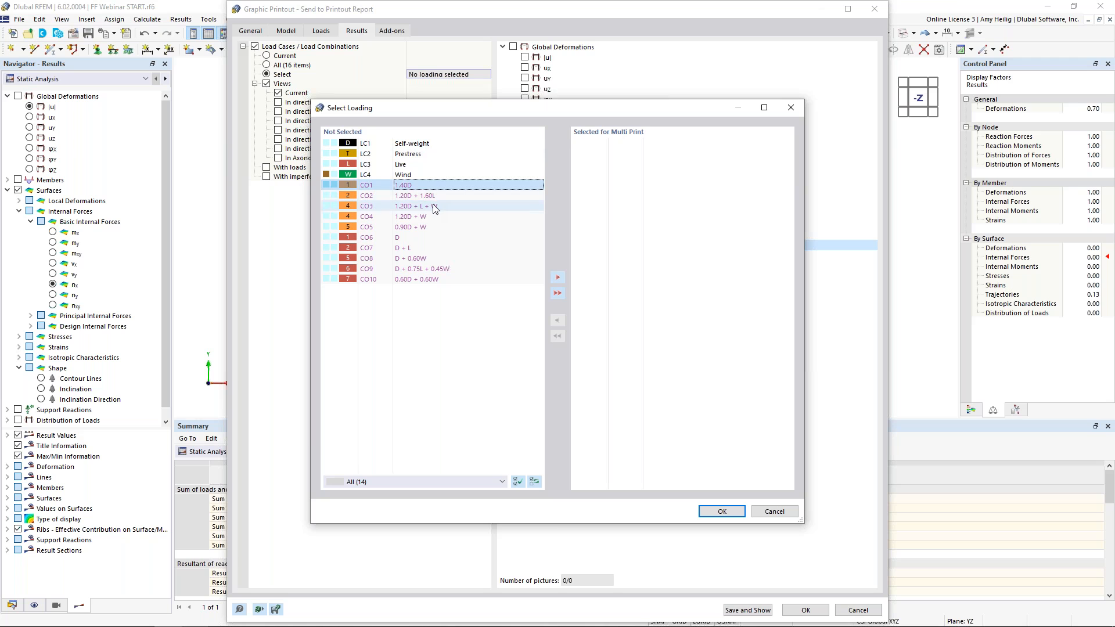
pyautogui.keyDown('shift'); pyautogui.click(433, 205); pyautogui.keyUp('shift')
pyautogui.click(556, 277)
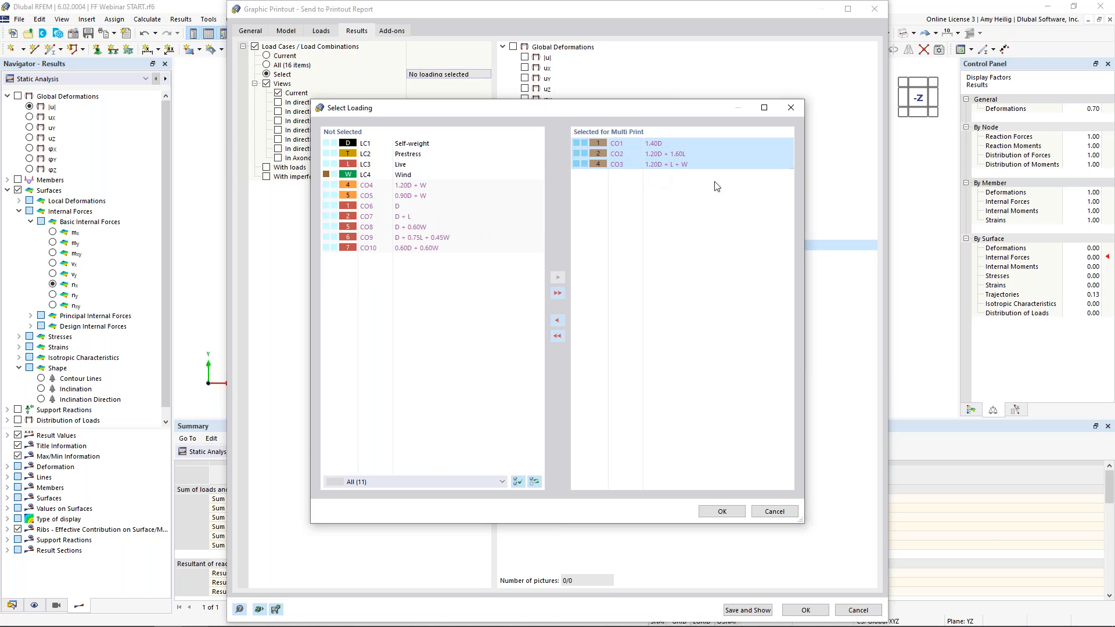
pyautogui.click(694, 221)
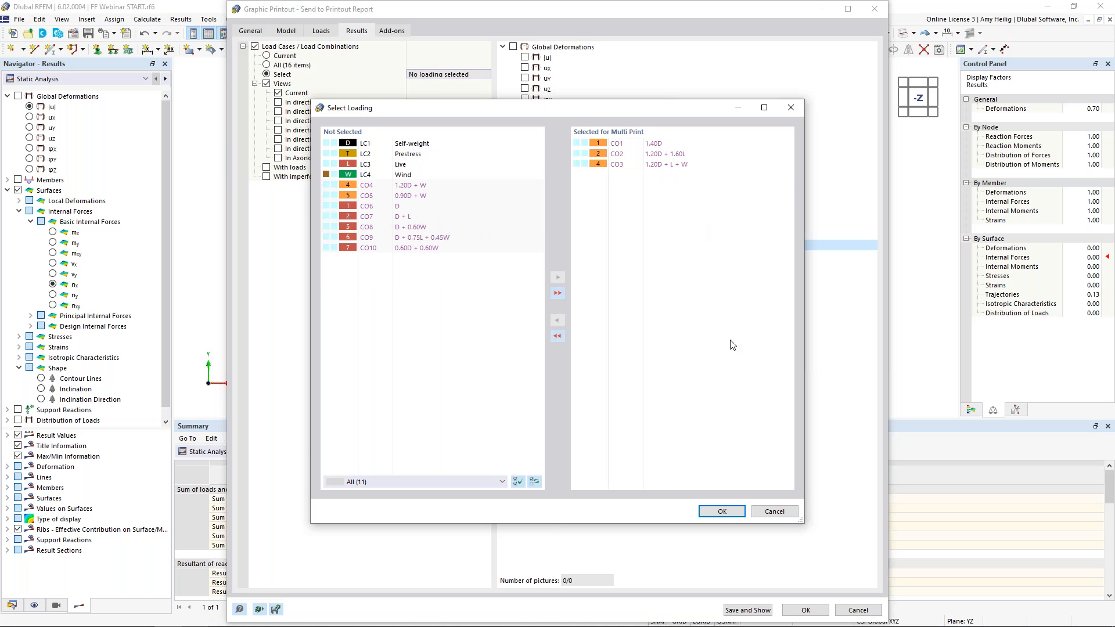
pyautogui.click(721, 511)
pyautogui.click(747, 610)
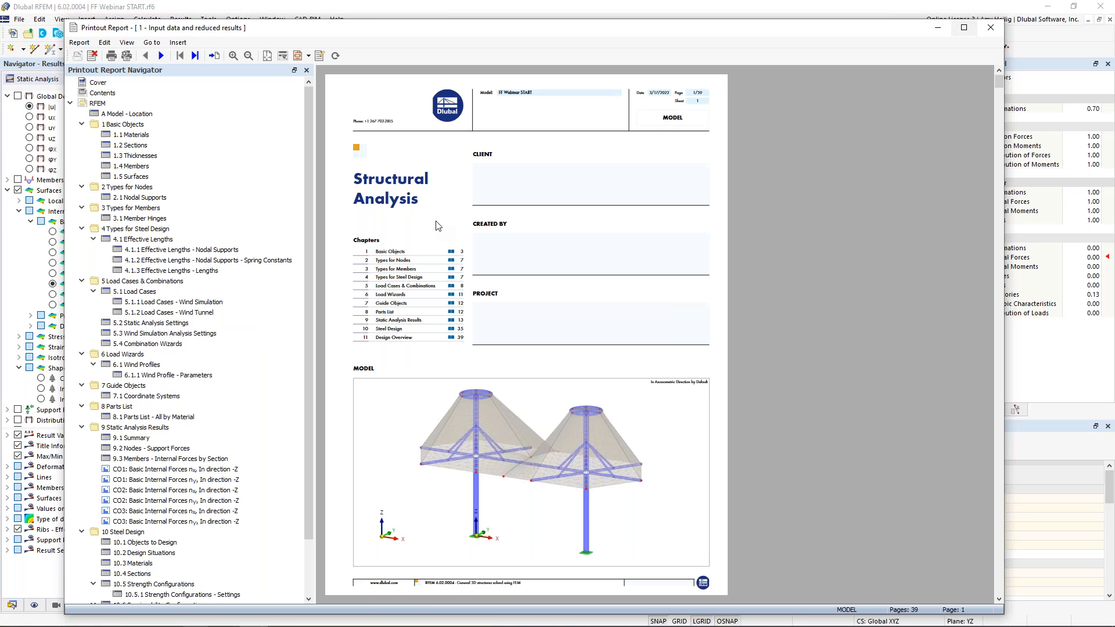
# Collapse all chapters in the printout report navigator
pyautogui.click(140, 125)
pyautogui.rightClick(140, 125)
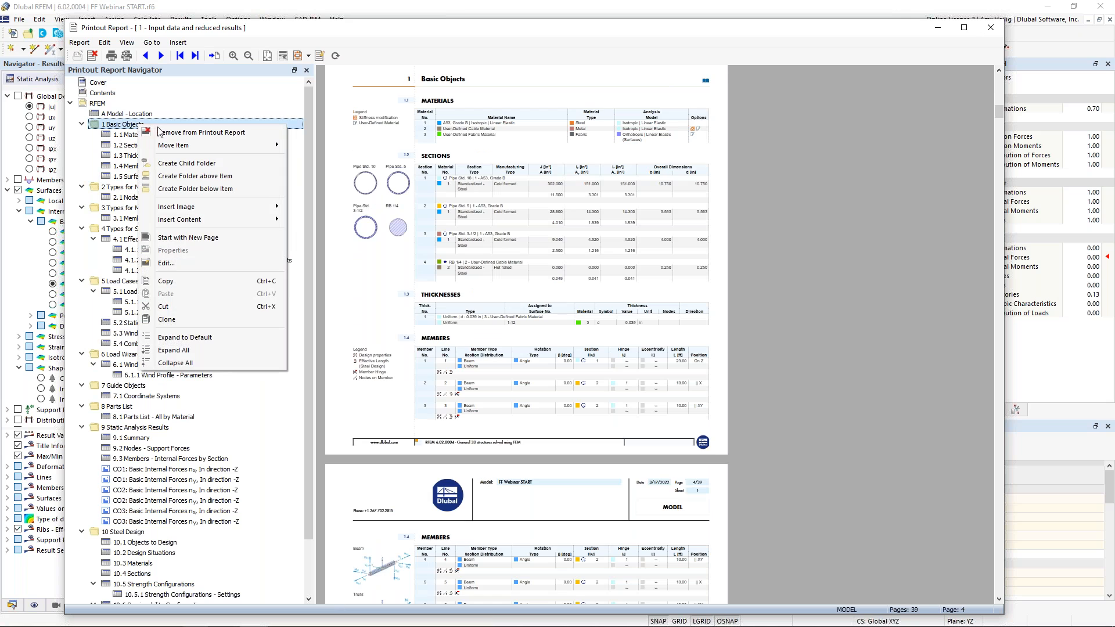
pyautogui.click(177, 362)
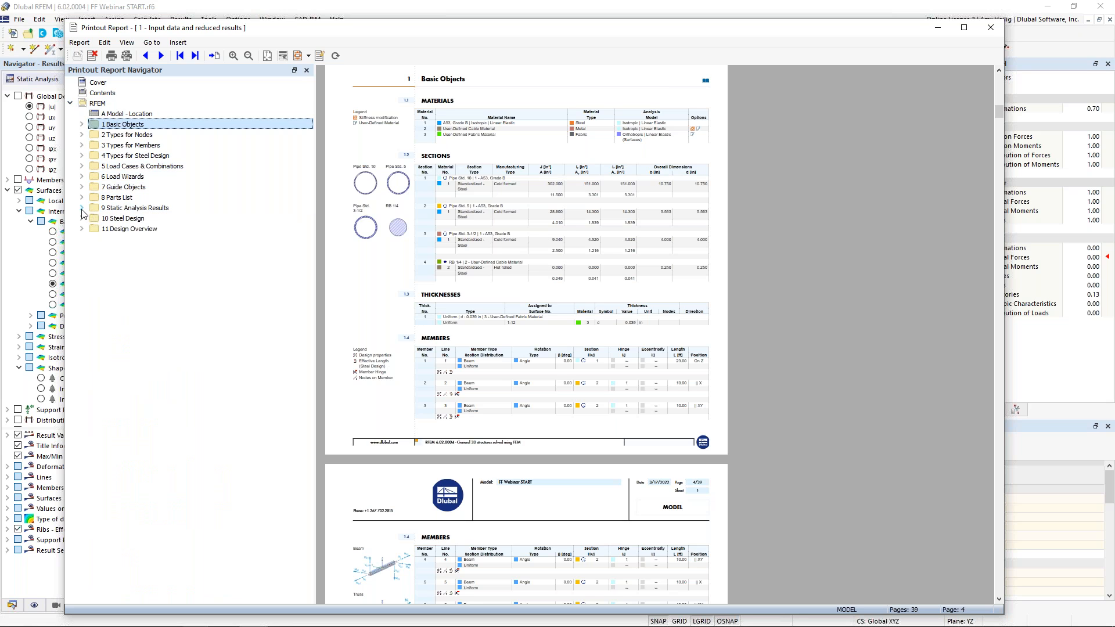
# Examine the internal force graphics added under Static Analysis Results in the report
pyautogui.doubleClick(132, 208)
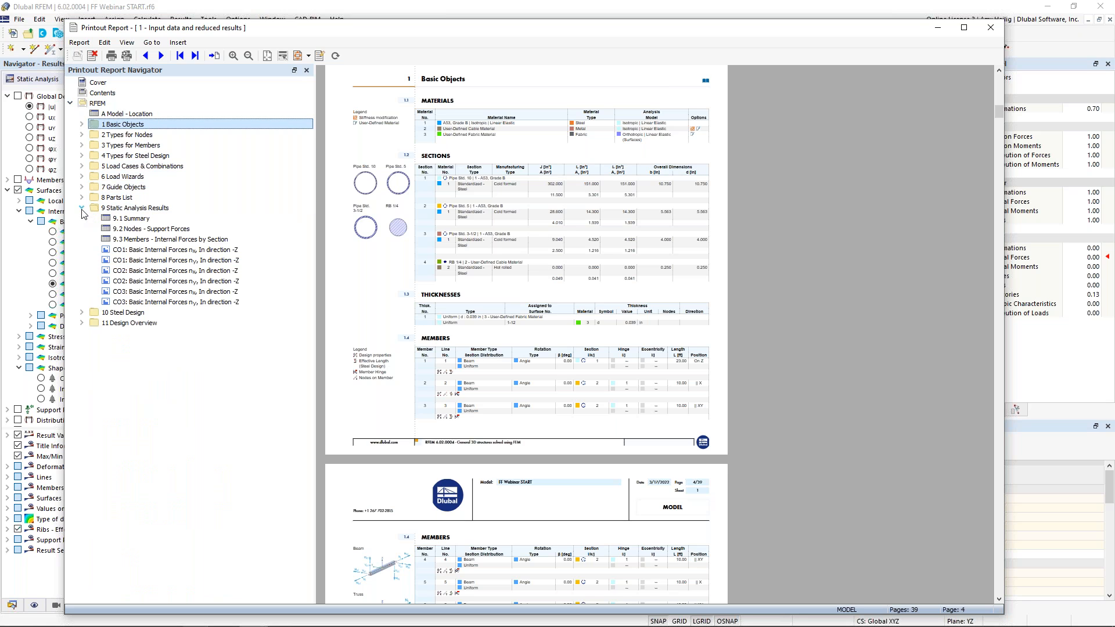
pyautogui.click(153, 250)
pyautogui.keyDown('ctrl'); pyautogui.scroll(4, 439, 257); pyautogui.keyUp('ctrl')
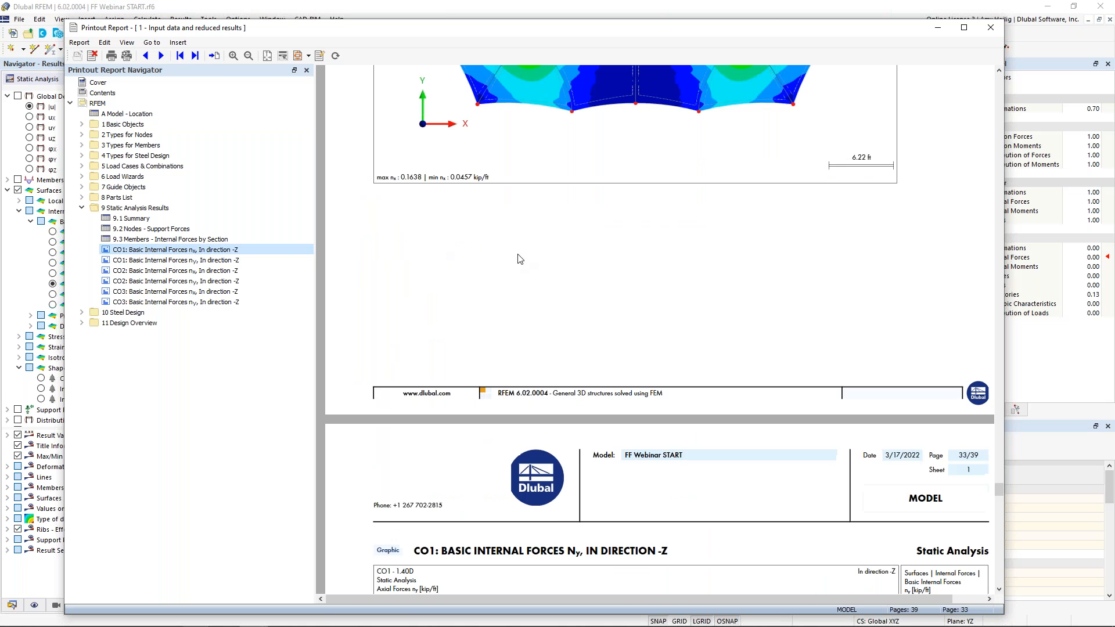
pyautogui.scroll(-10, 577, 256)
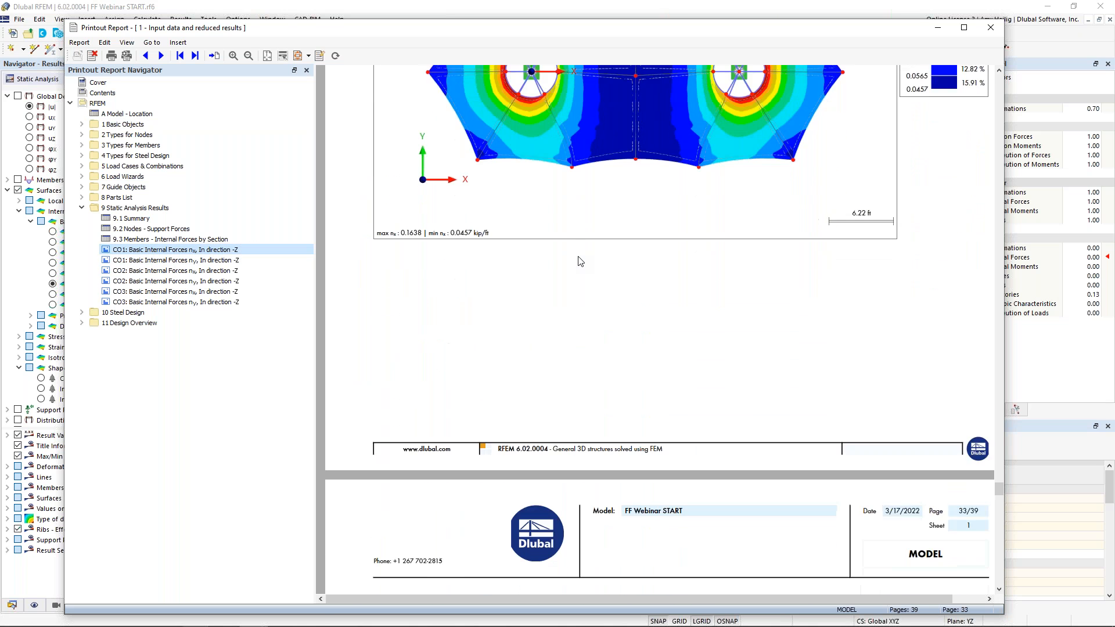
pyautogui.scroll(-10, 577, 256)
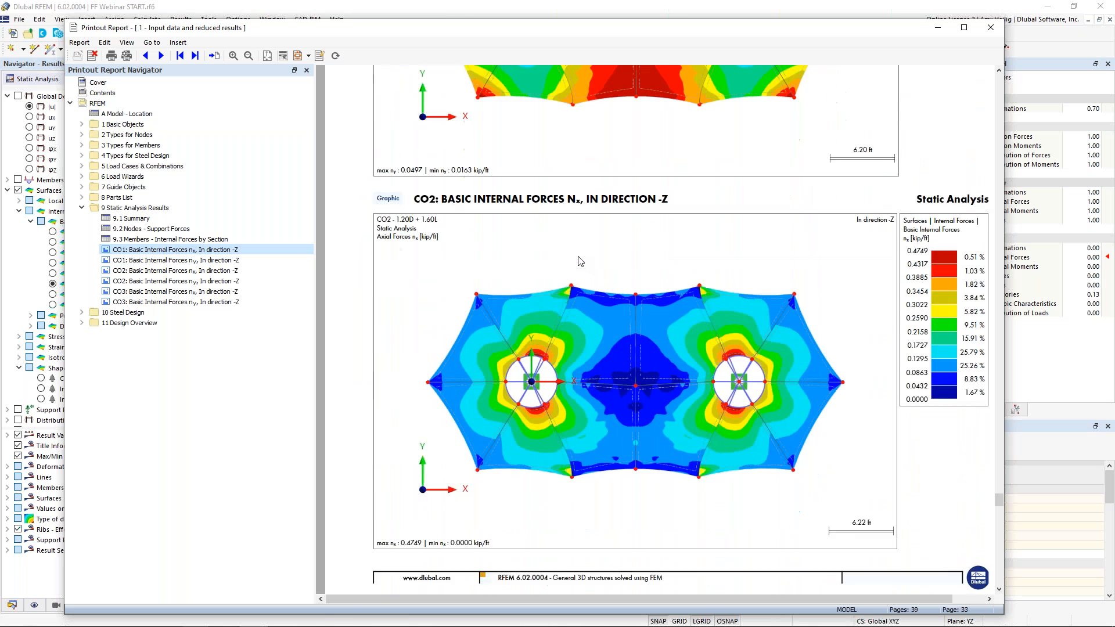
pyautogui.scroll(-10, 577, 256)
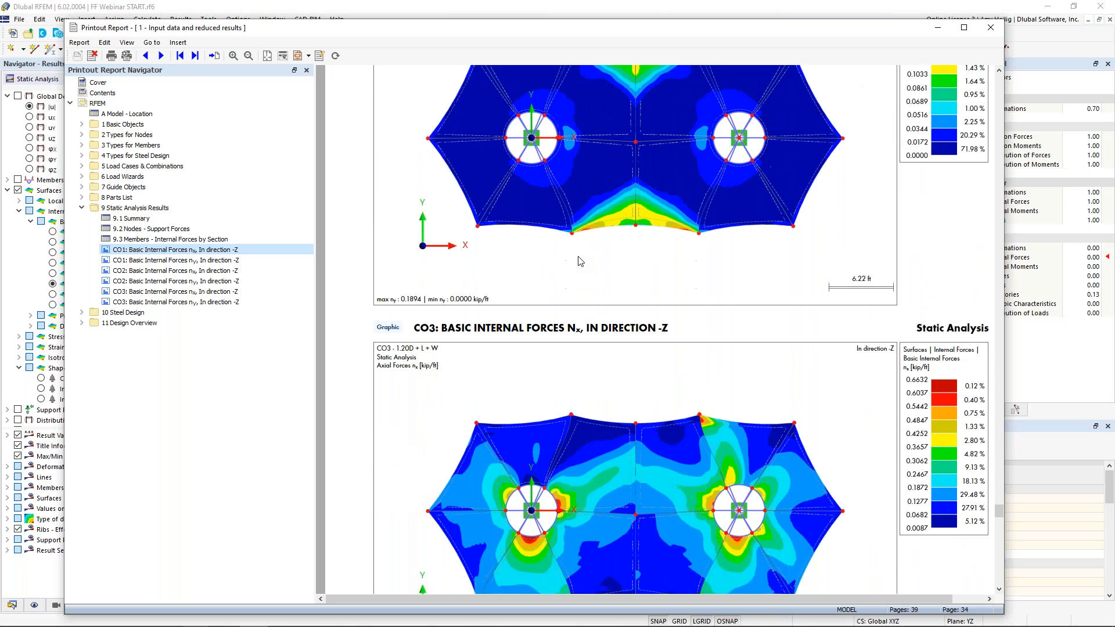
pyautogui.scroll(-5, 579, 261)
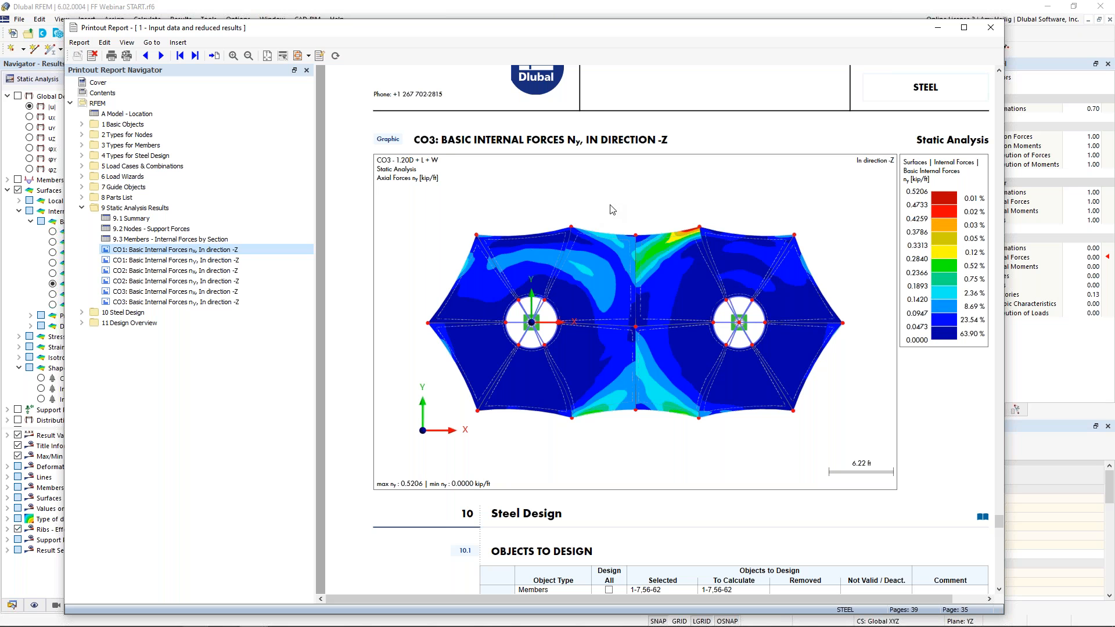
pyautogui.moveTo(566, 32)
pyautogui.mouseDown()
pyautogui.moveTo(1109, 79)
pyautogui.moveTo(839, 44)
pyautogui.moveTo(578, 50)
pyautogui.moveTo(563, 38)
pyautogui.mouseUp()
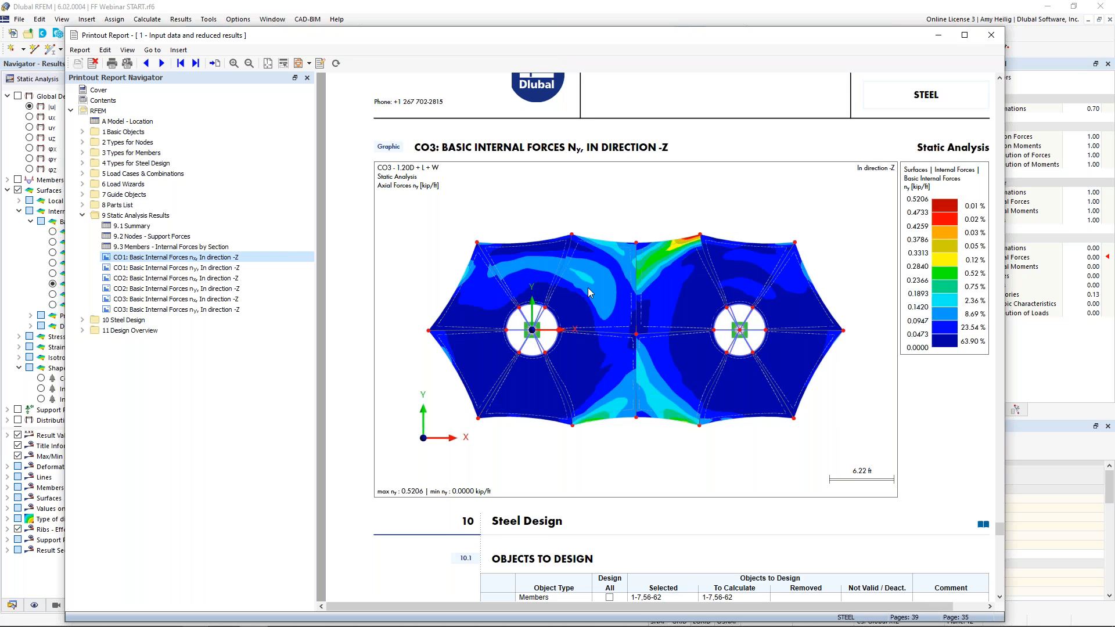
pyautogui.scroll(-10, 584, 295)
pyautogui.scroll(7, 584, 296)
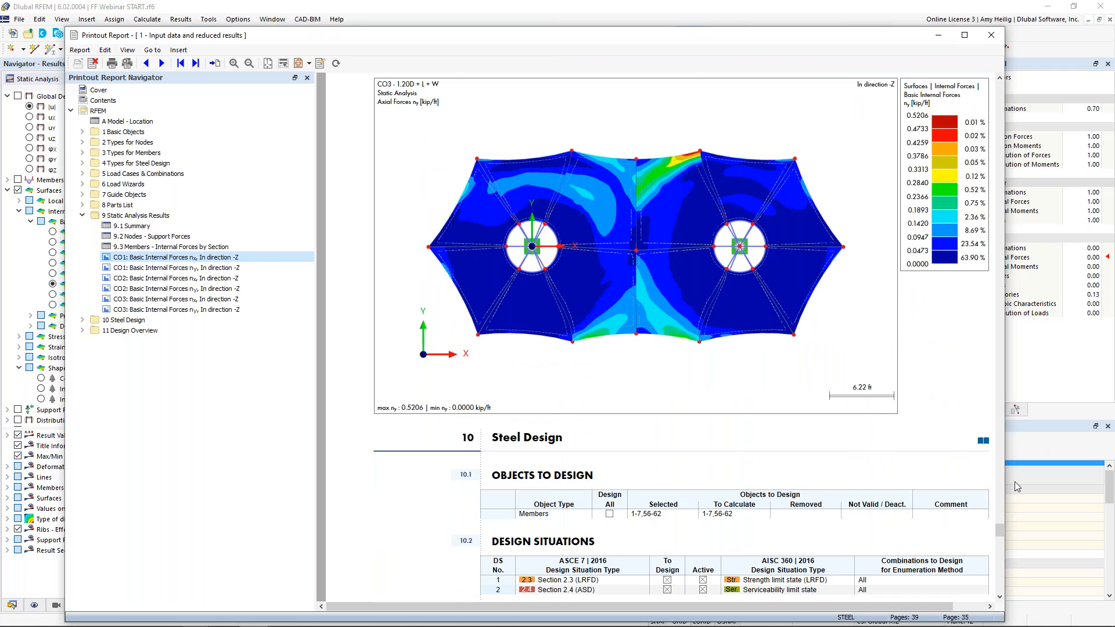
# Open the model picture on the report cover page for editing
pyautogui.moveTo(998, 531); pyautogui.dragTo(1040, 87)
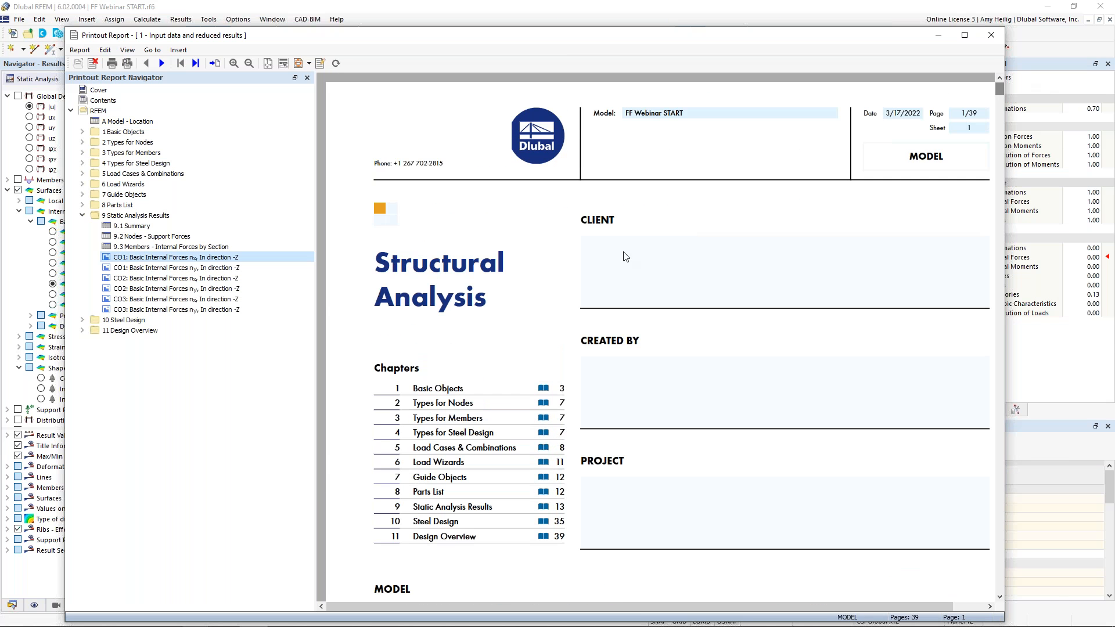
pyautogui.keyDown('ctrl'); pyautogui.scroll(-1, 598, 262); pyautogui.keyUp('ctrl')
pyautogui.scroll(-3, 570, 323)
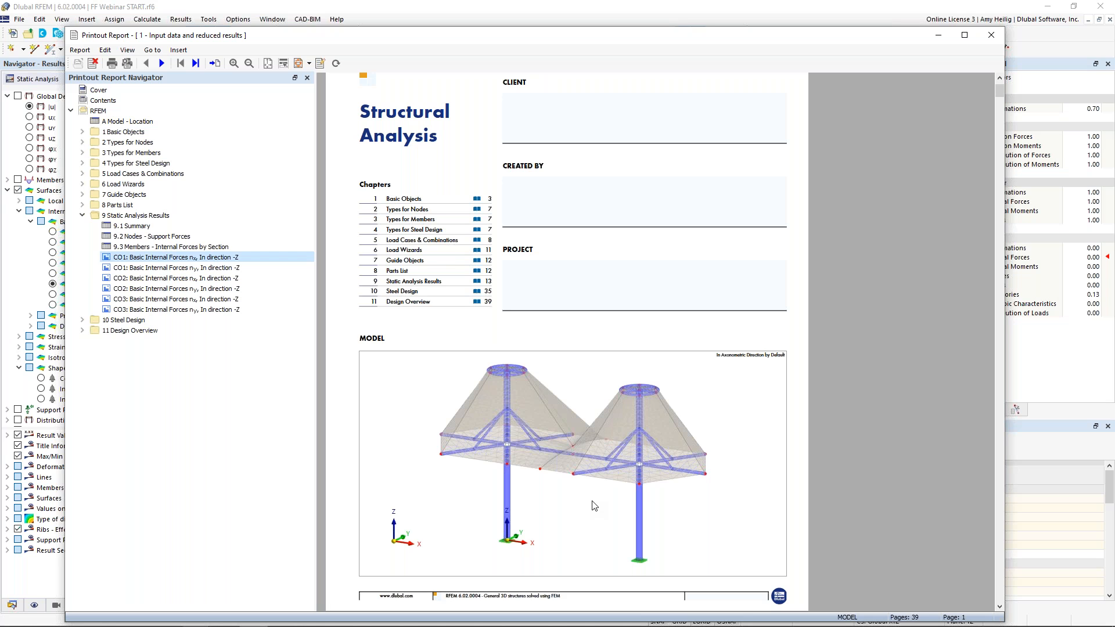
pyautogui.rightClick(725, 390)
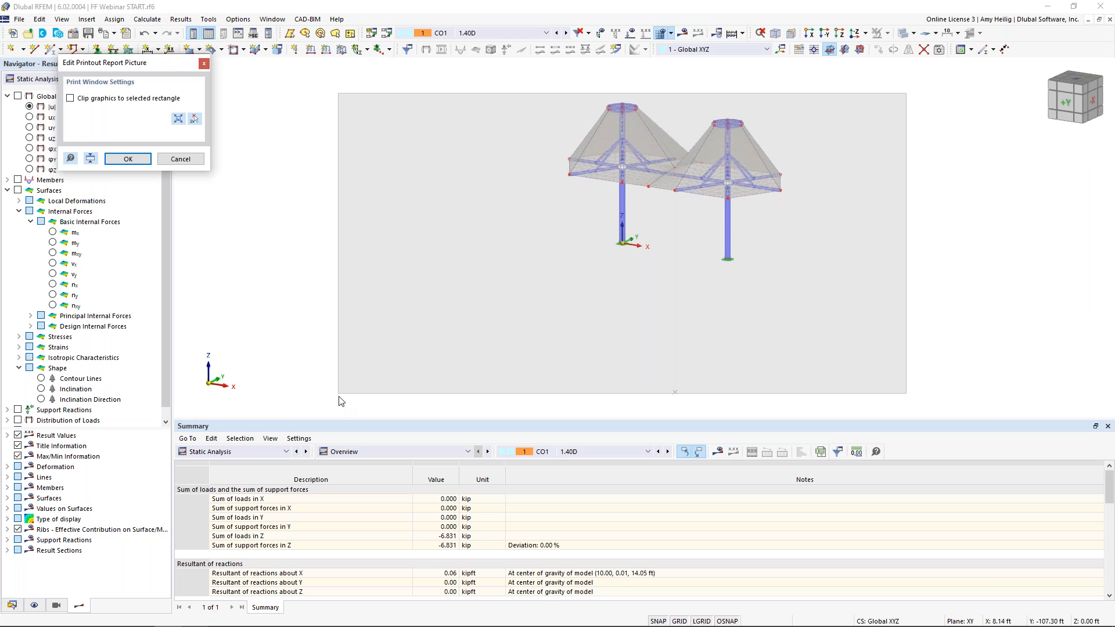
# Resize the picture frame around the model and enable clipping graphics to the selected rectangle
pyautogui.moveTo(338, 394); pyautogui.dragTo(547, 260)
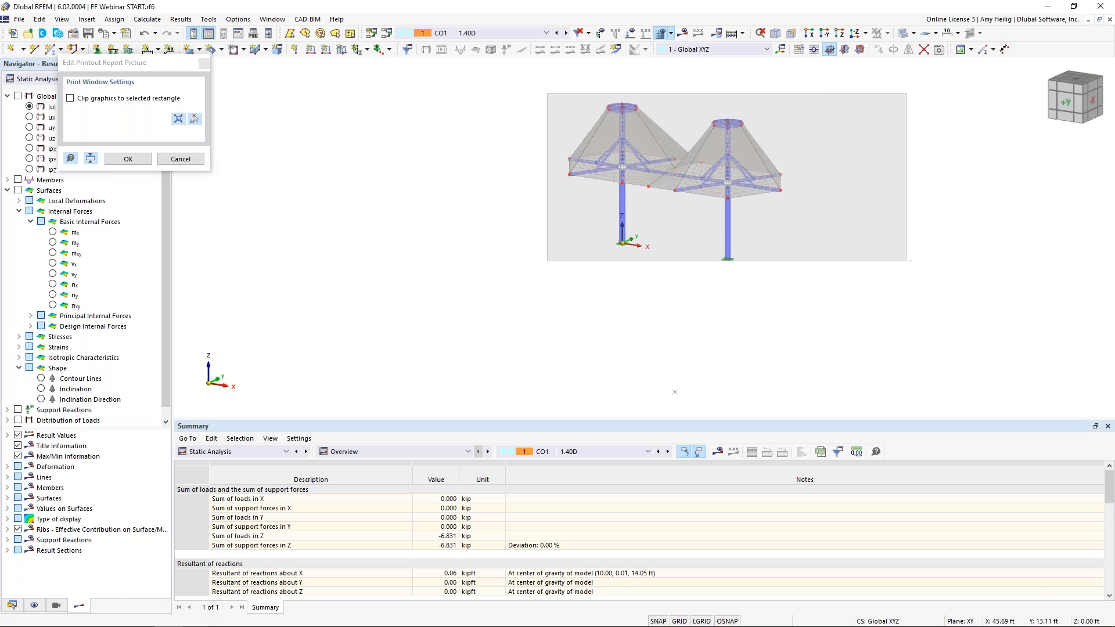
pyautogui.moveTo(905, 262); pyautogui.dragTo(809, 288)
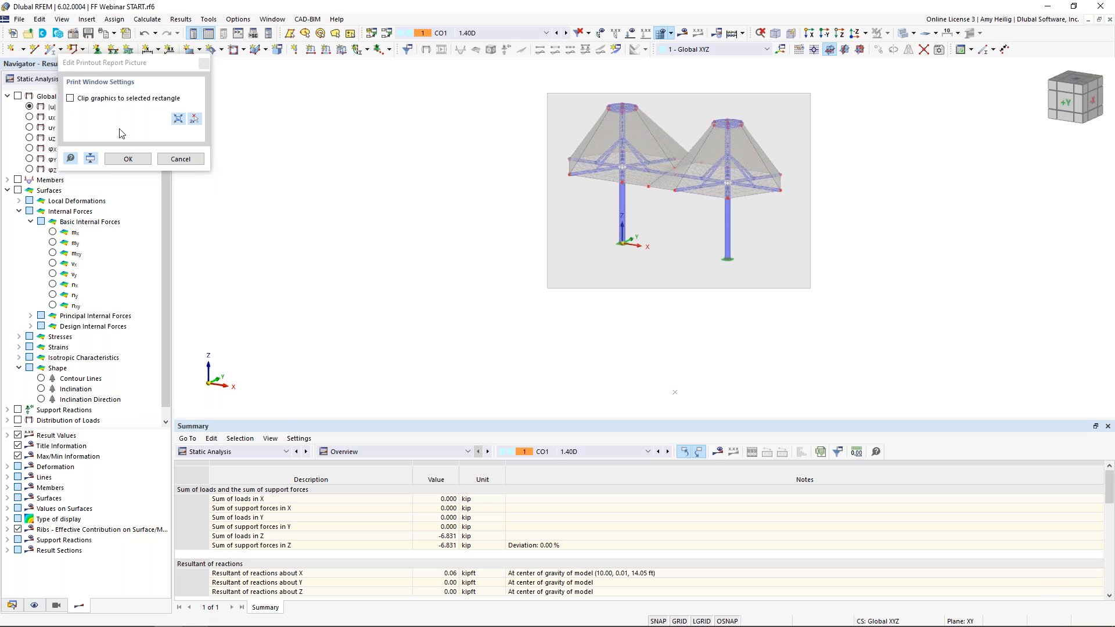
pyautogui.click(71, 98)
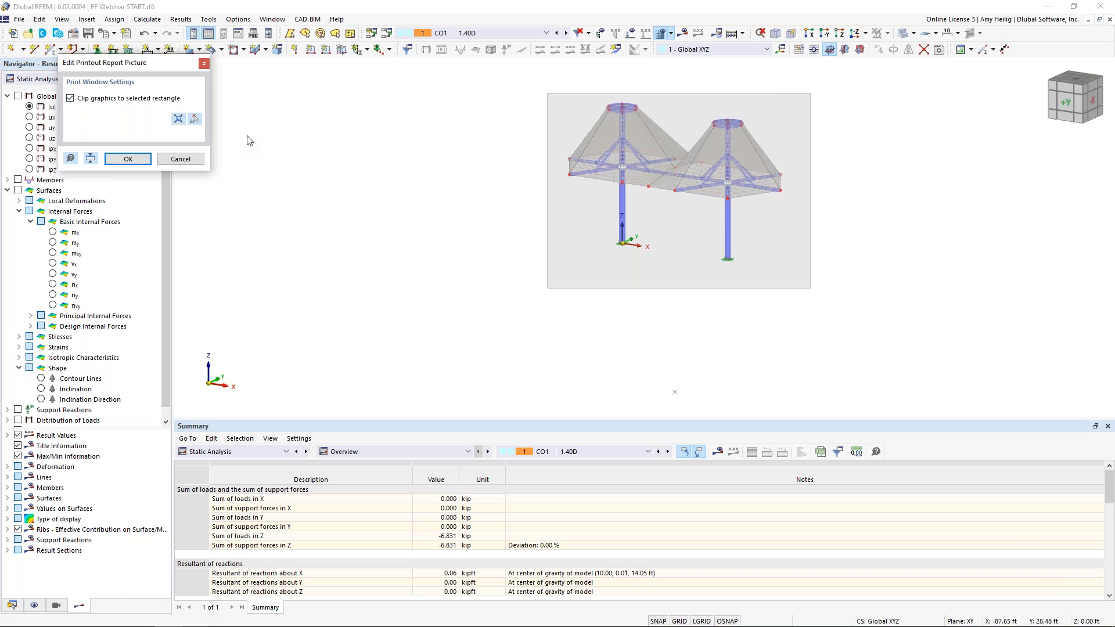
# Change the cover page model picture to show the form-found membrane shape, adjust the view, and confirm the picture edit
pyautogui.click(906, 34)
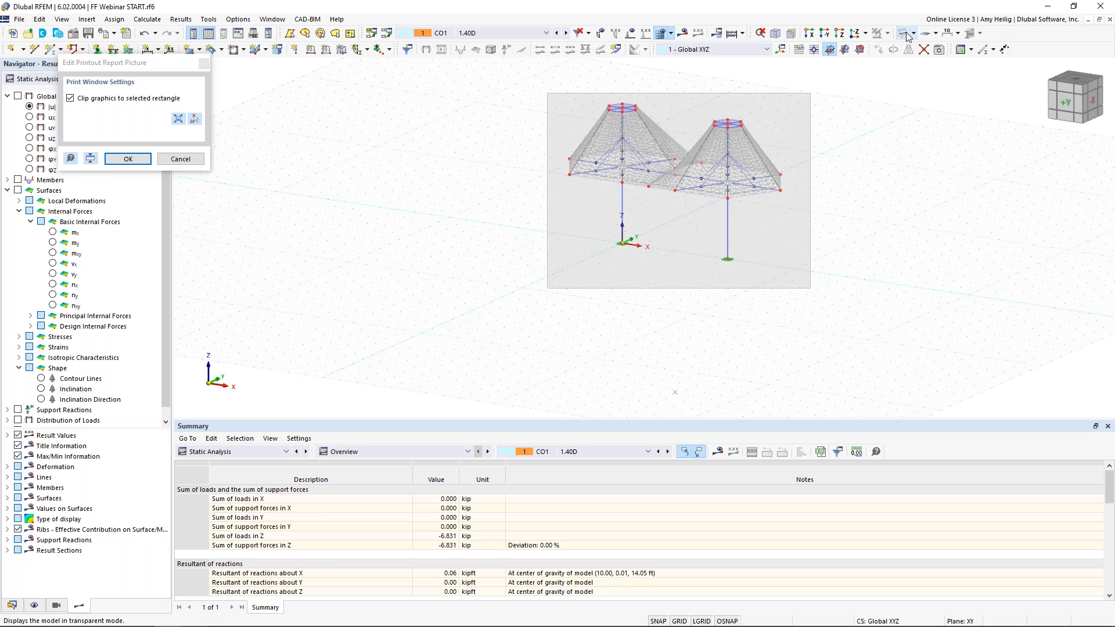
pyautogui.click(936, 33)
pyautogui.click(946, 65)
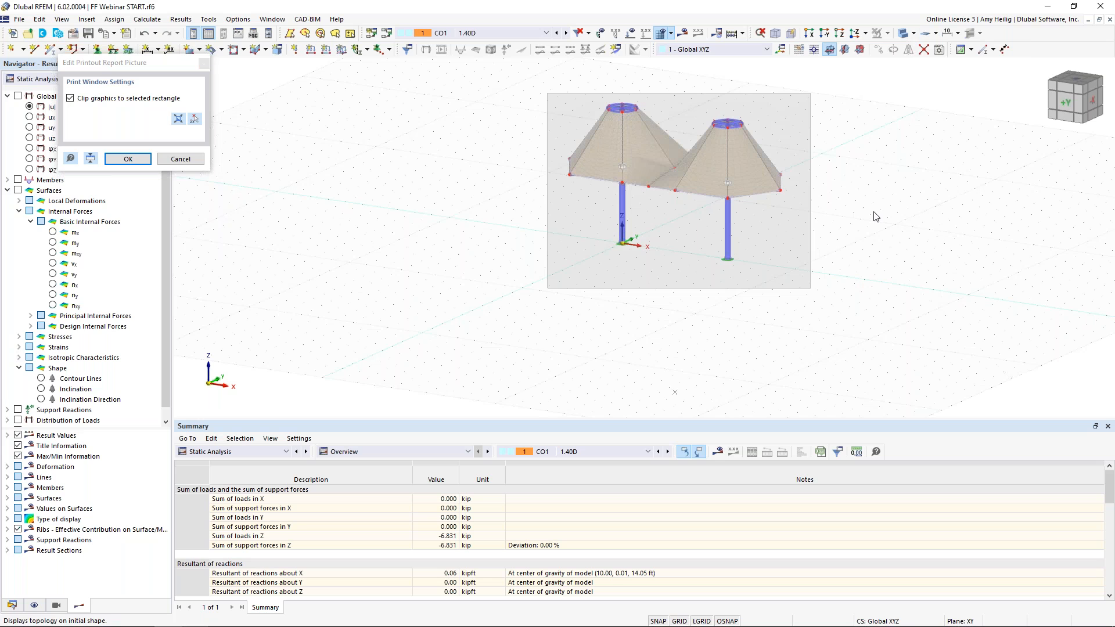
pyautogui.moveTo(869, 204); pyautogui.dragTo(818, 268, button='middle')
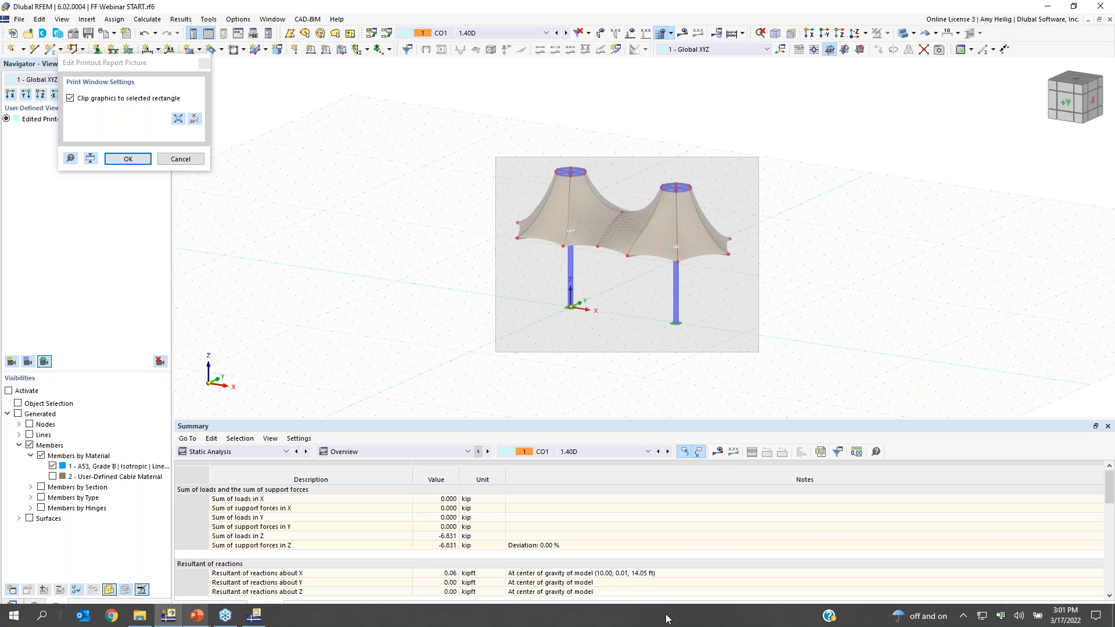
pyautogui.click(679, 620)
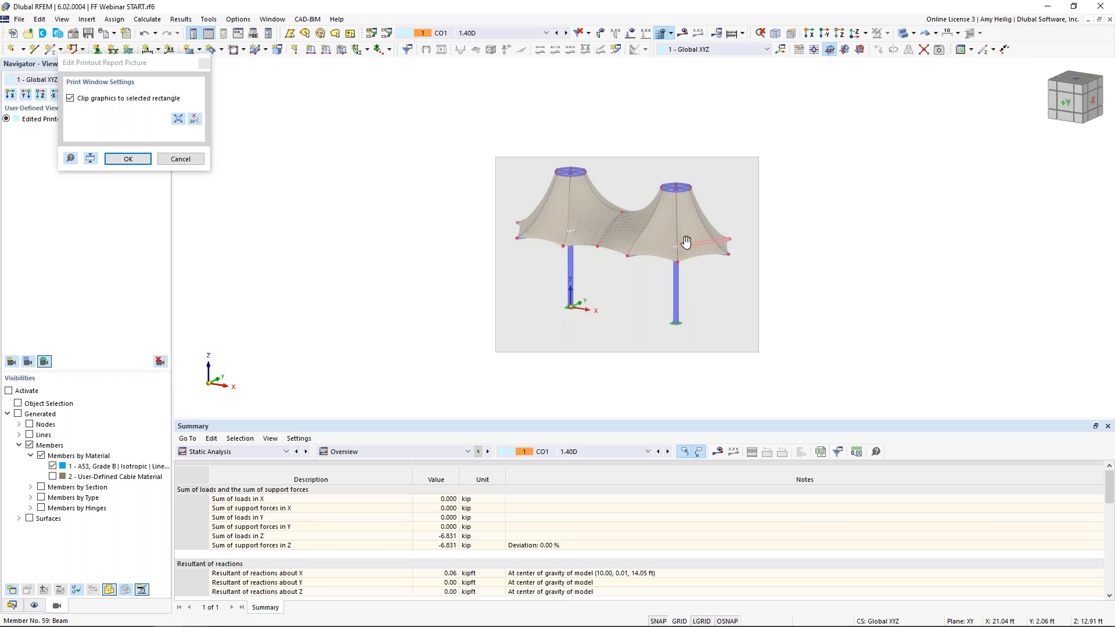
pyautogui.scroll(2, 684, 243)
pyautogui.click(128, 159)
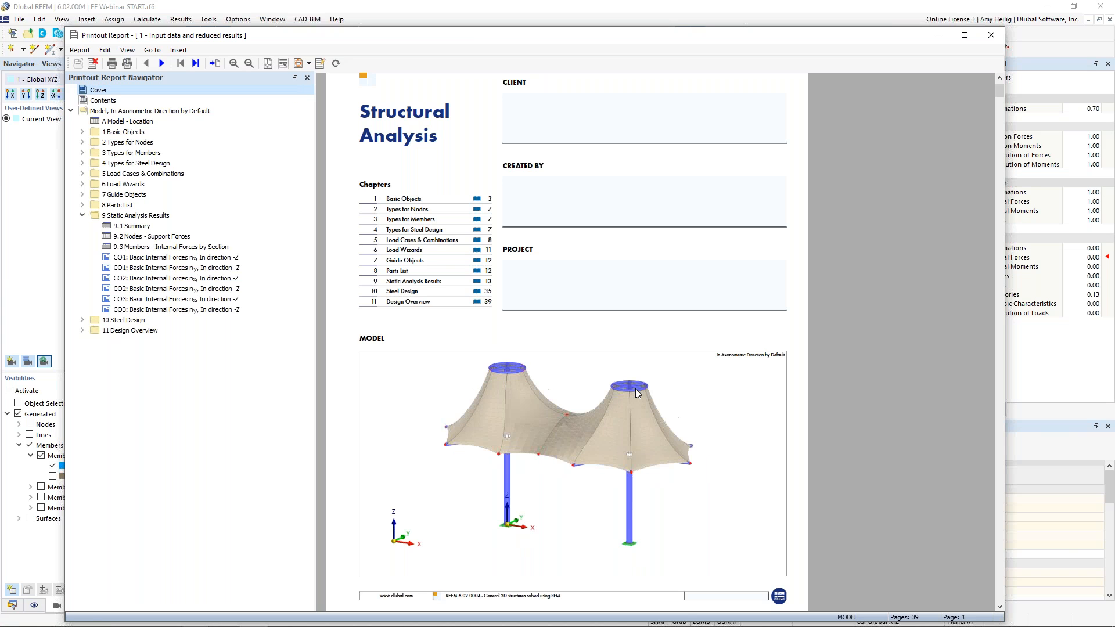
# Scroll through the printout report to review the updated cover page picture
pyautogui.scroll(3, 585, 392)
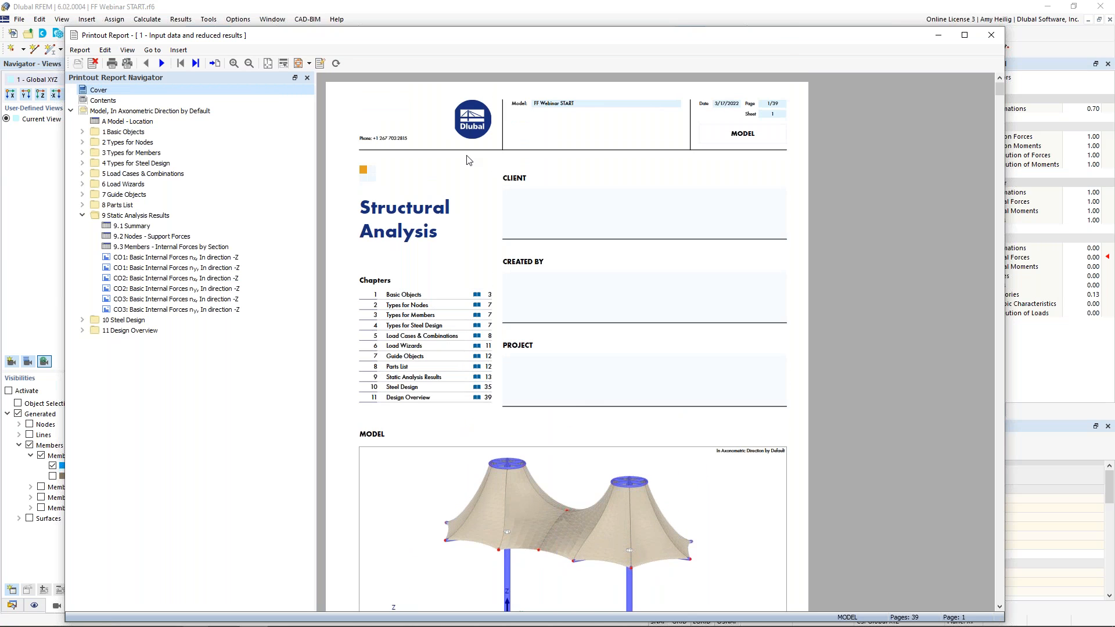
pyautogui.keyDown('ctrl'); pyautogui.scroll(-1, 469, 160); pyautogui.keyUp('ctrl')
pyautogui.scroll(-2, 511, 288)
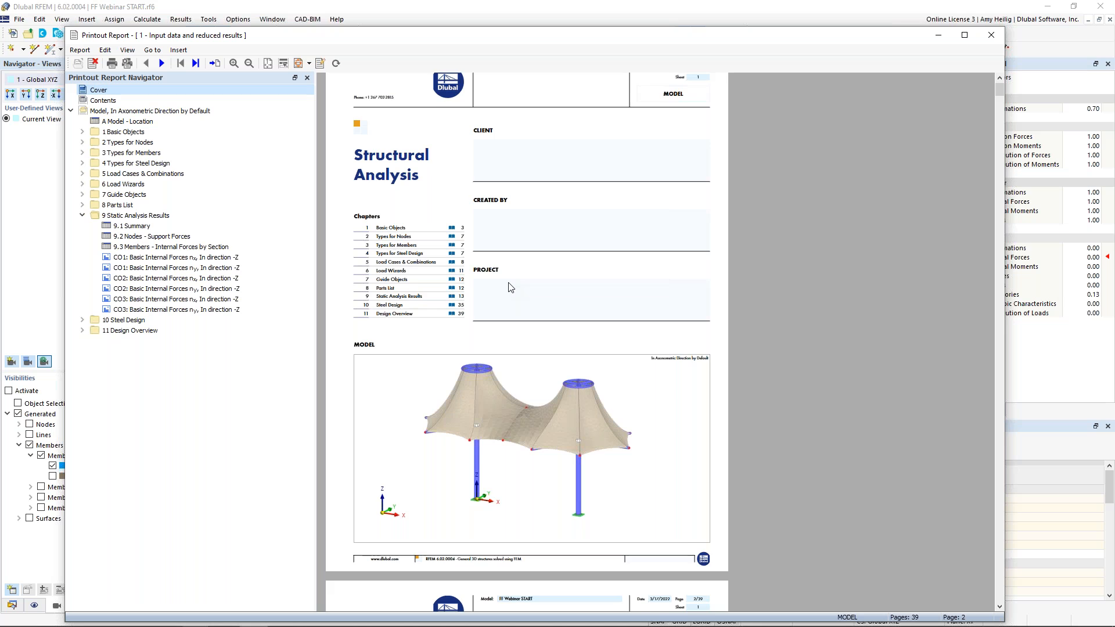
pyautogui.scroll(-2, 510, 288)
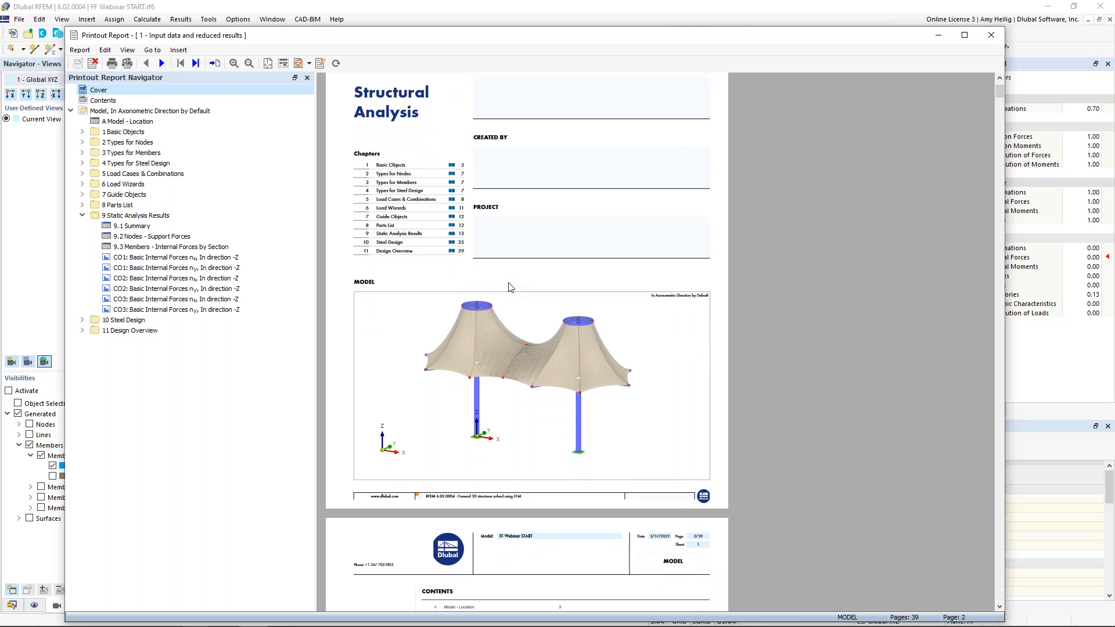
pyautogui.scroll(-3, 509, 287)
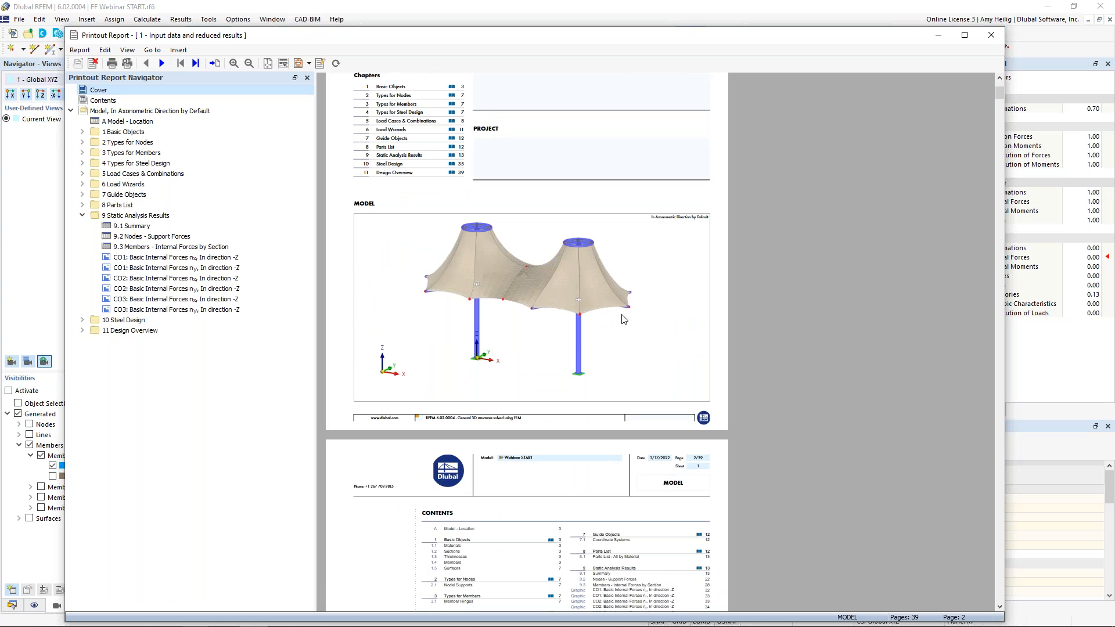
pyautogui.scroll(-3, 623, 319)
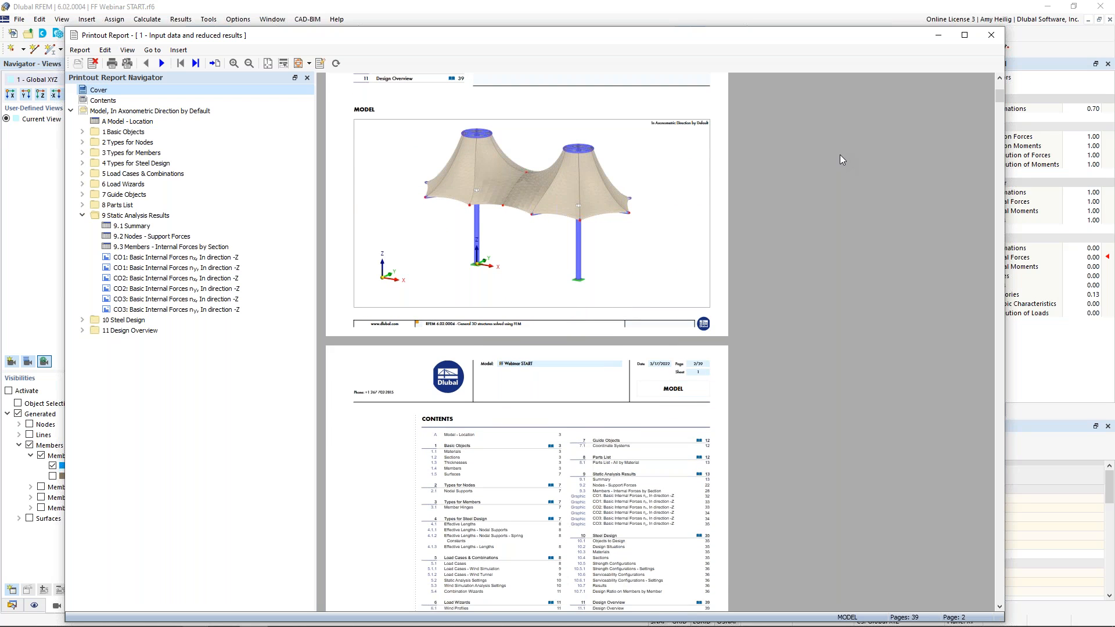
# Switch to the PowerPoint slide show and advance to the next slide
pyautogui.press('super+Tab')
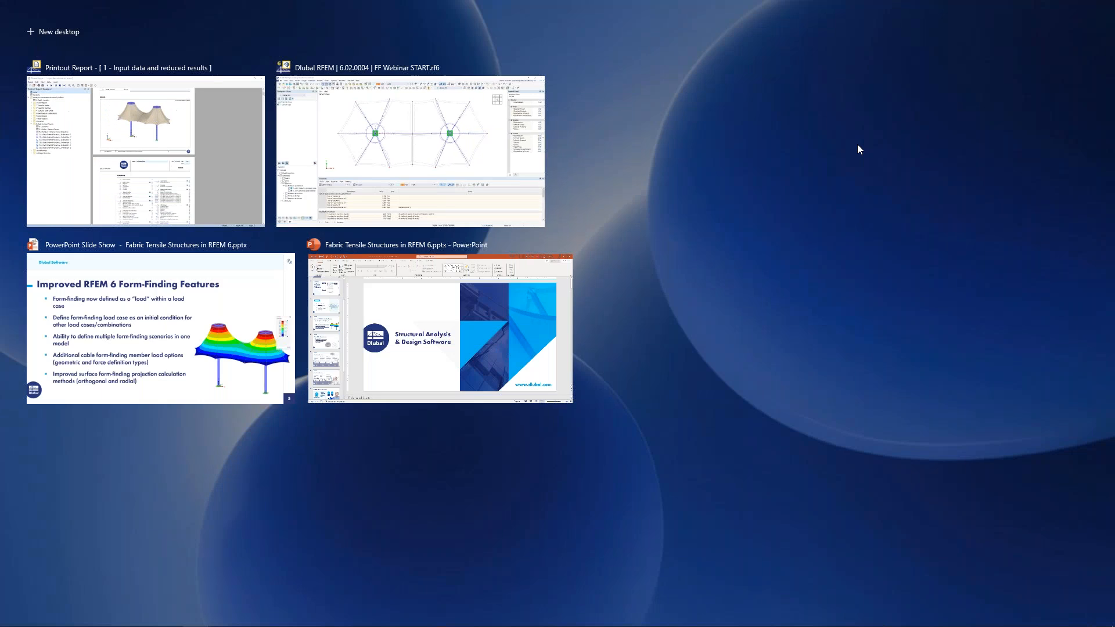
pyautogui.click(144, 341)
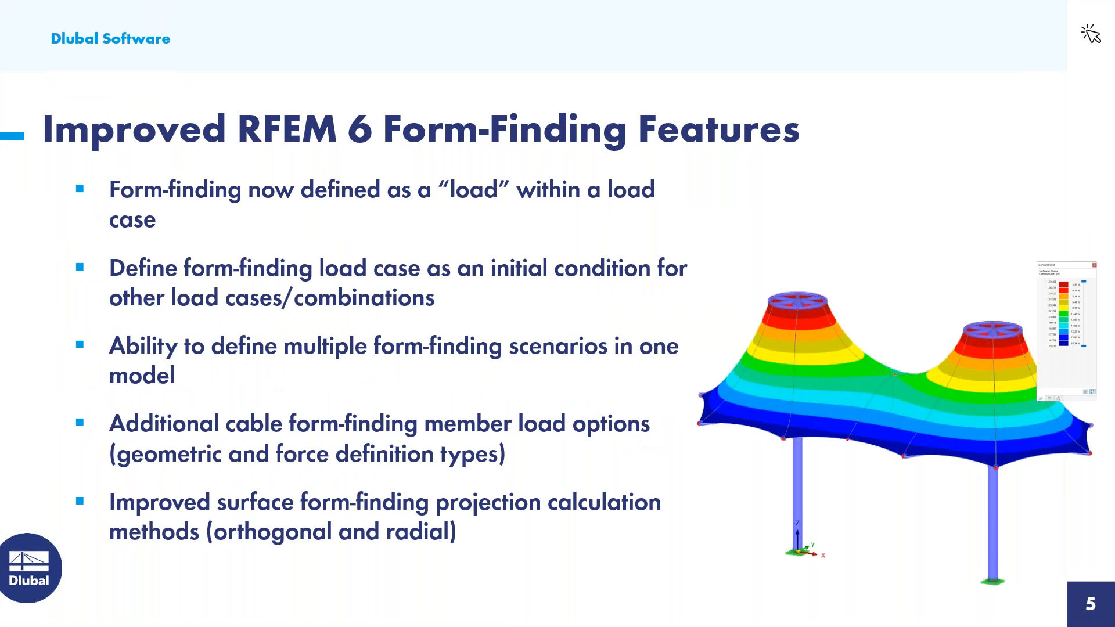
pyautogui.press('Right')
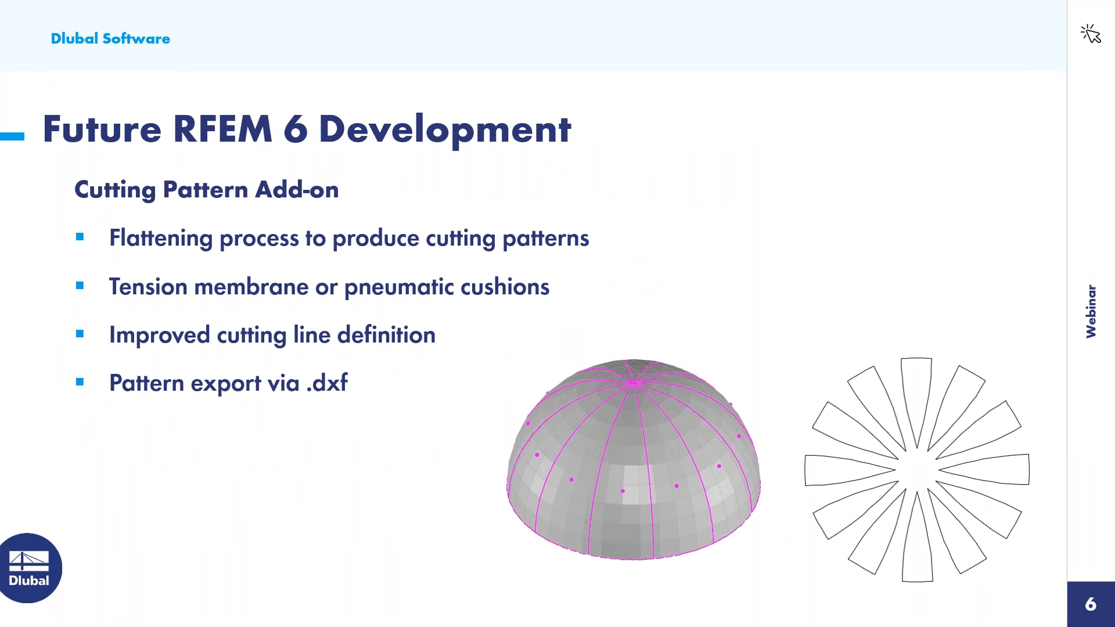